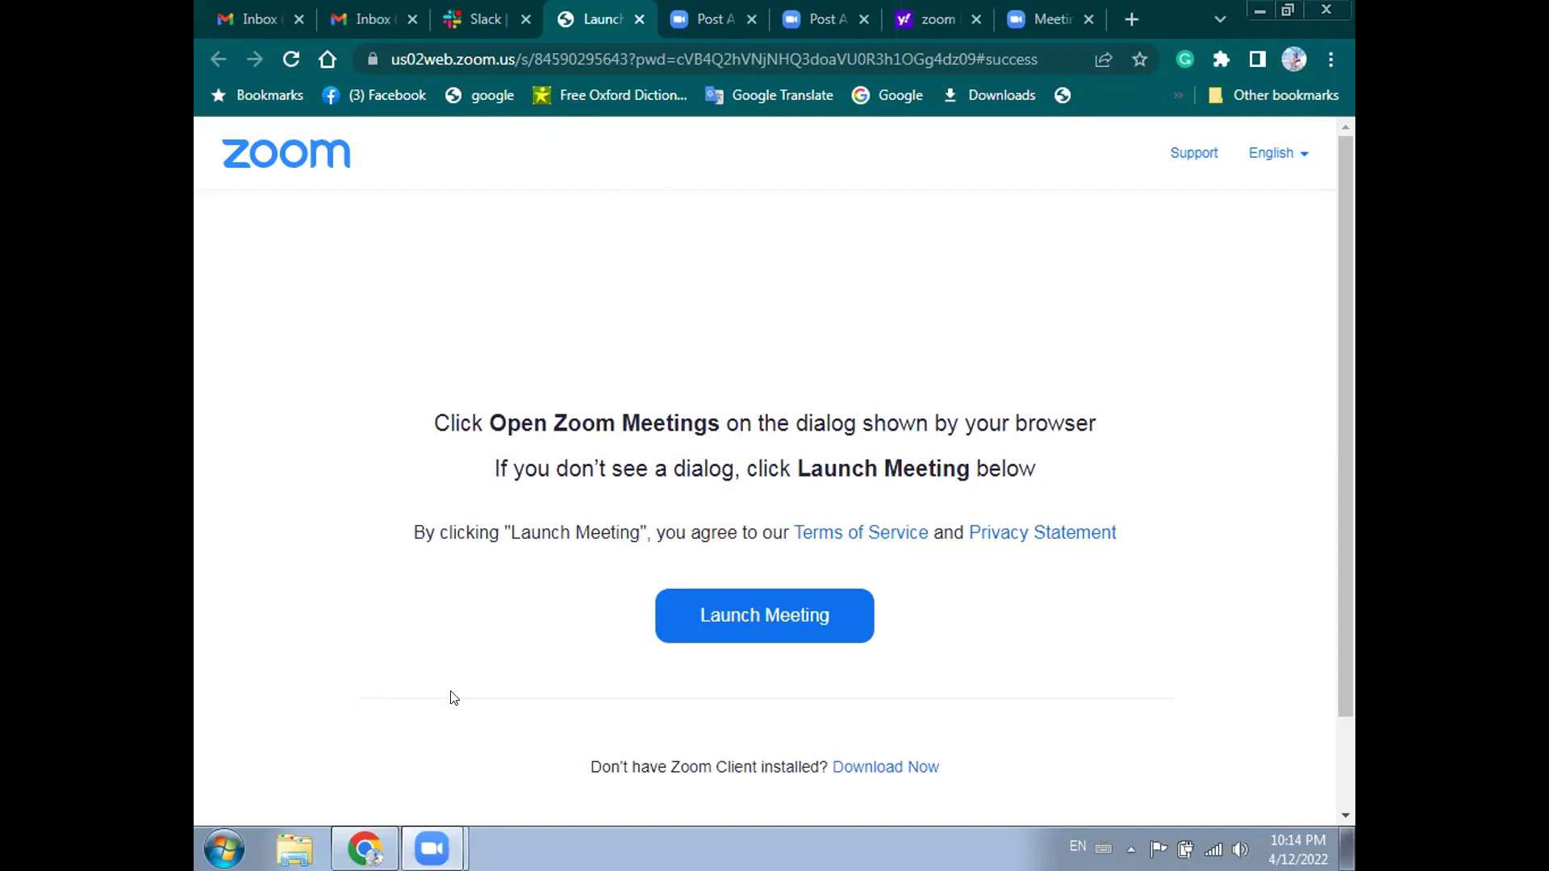
mouse_move(431, 847)
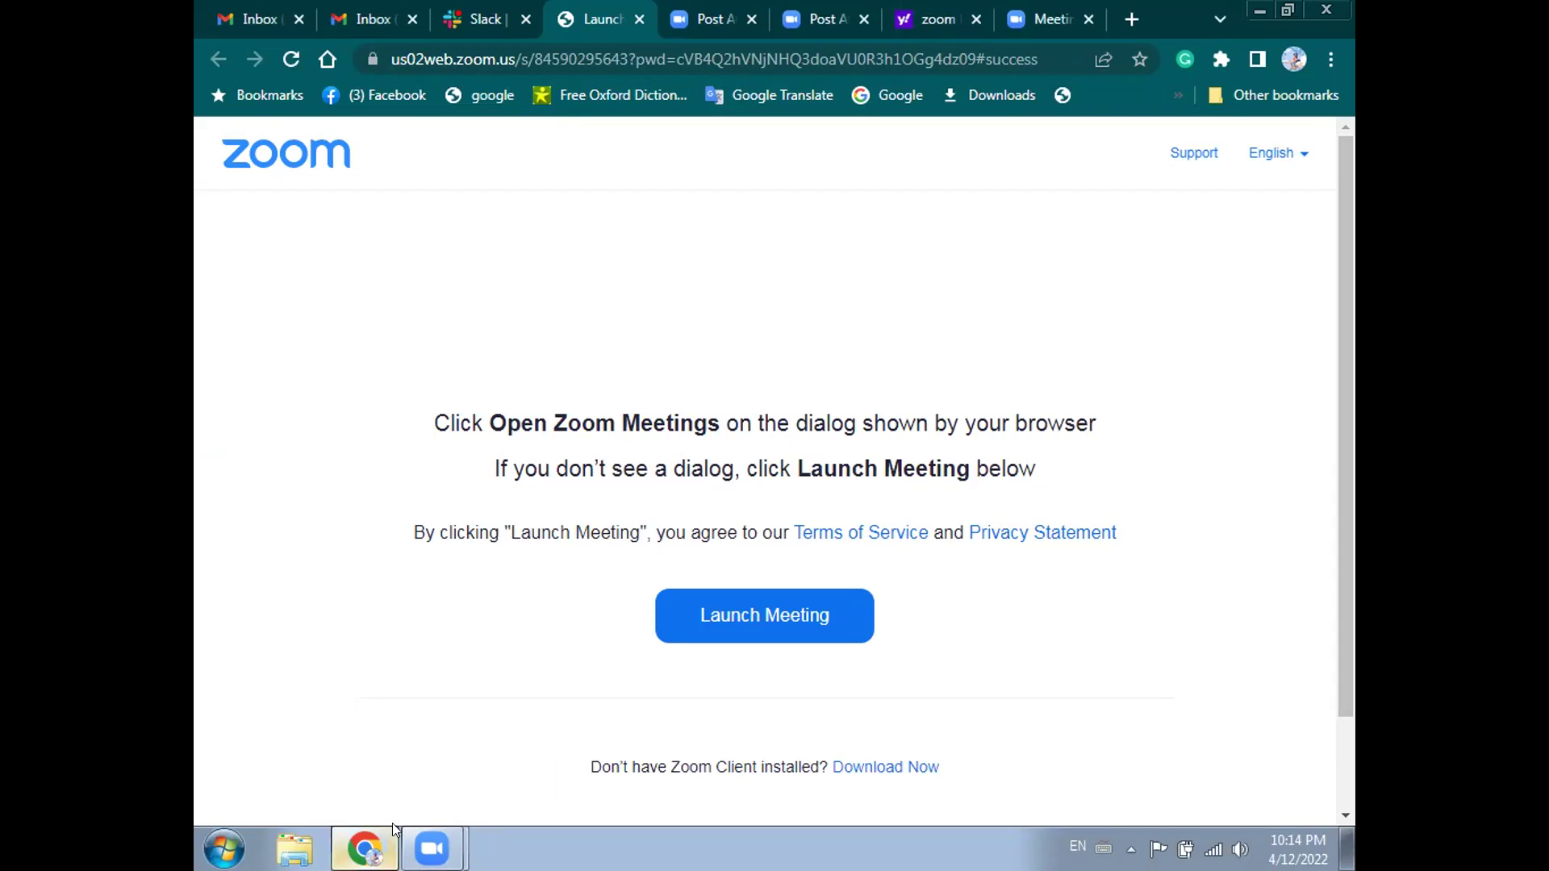
click(432, 848)
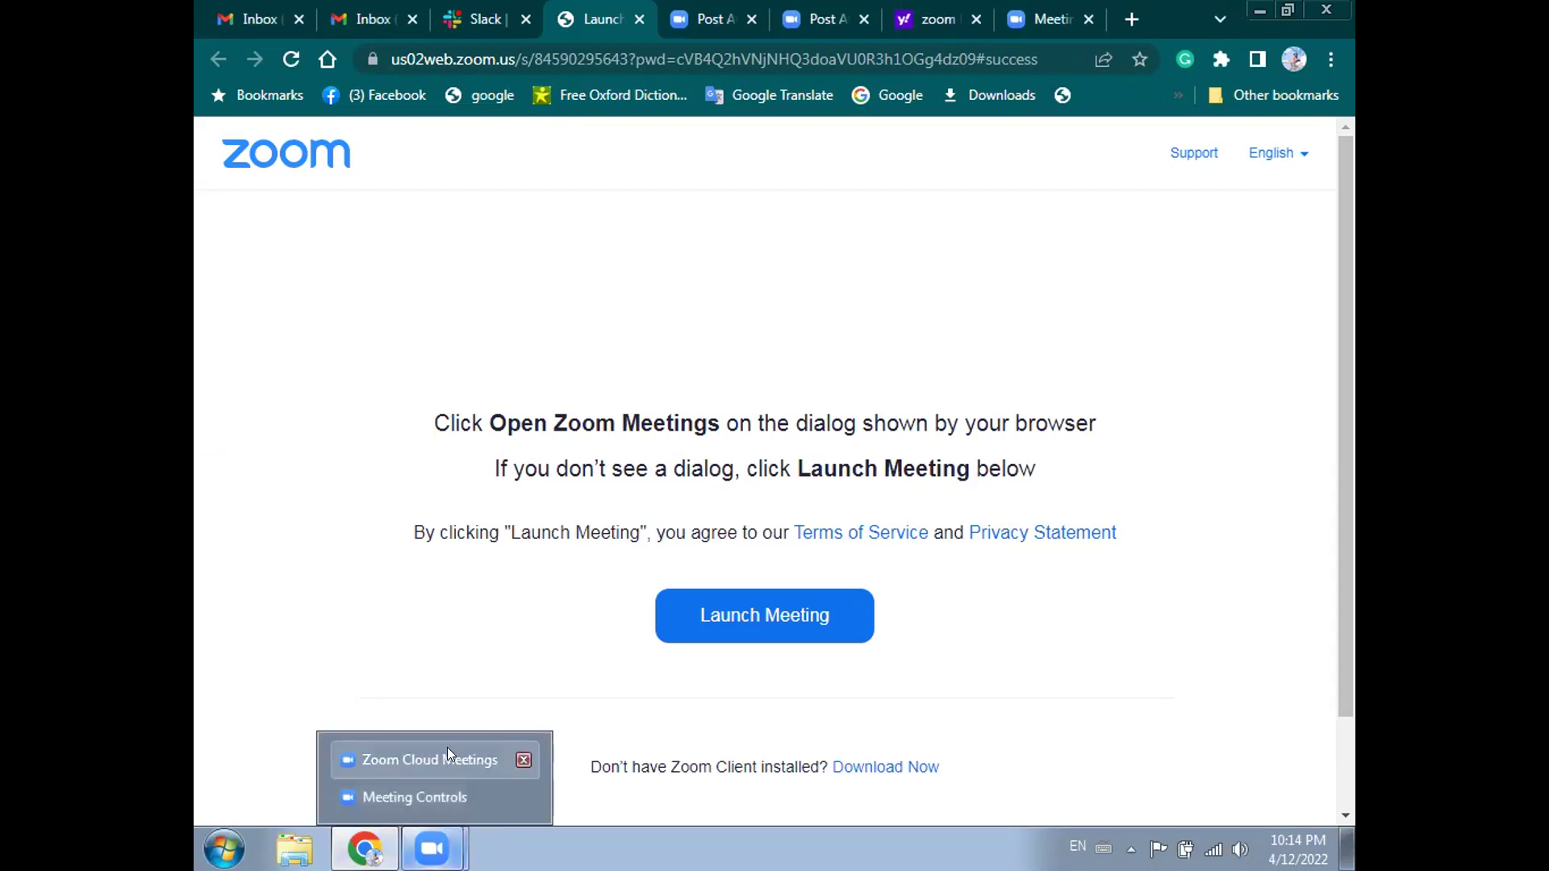
click(431, 755)
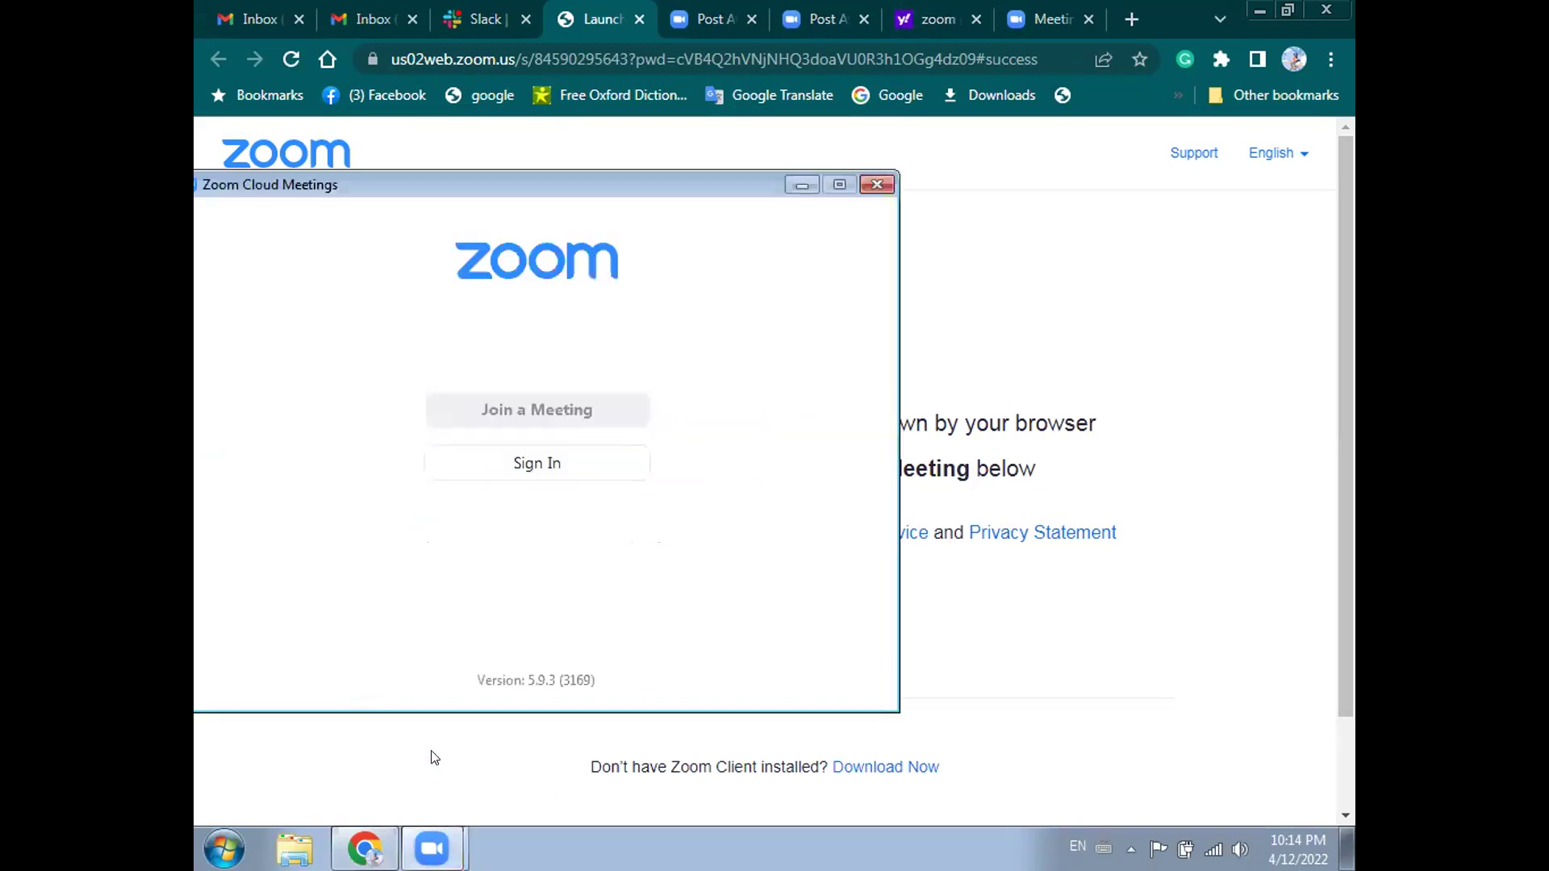
click(433, 847)
click(434, 787)
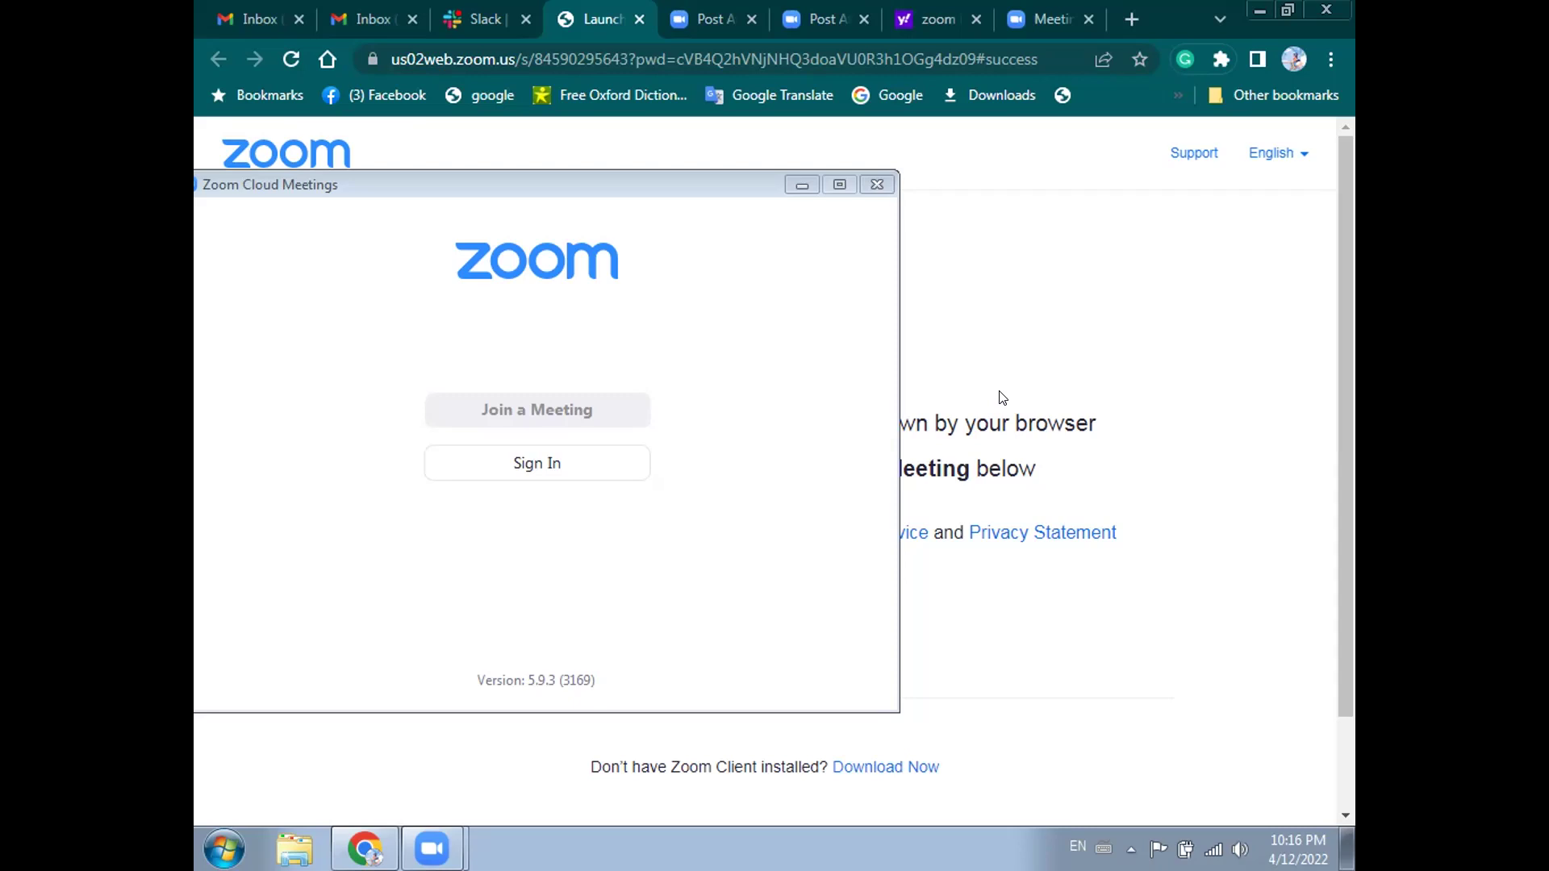
click(1100, 302)
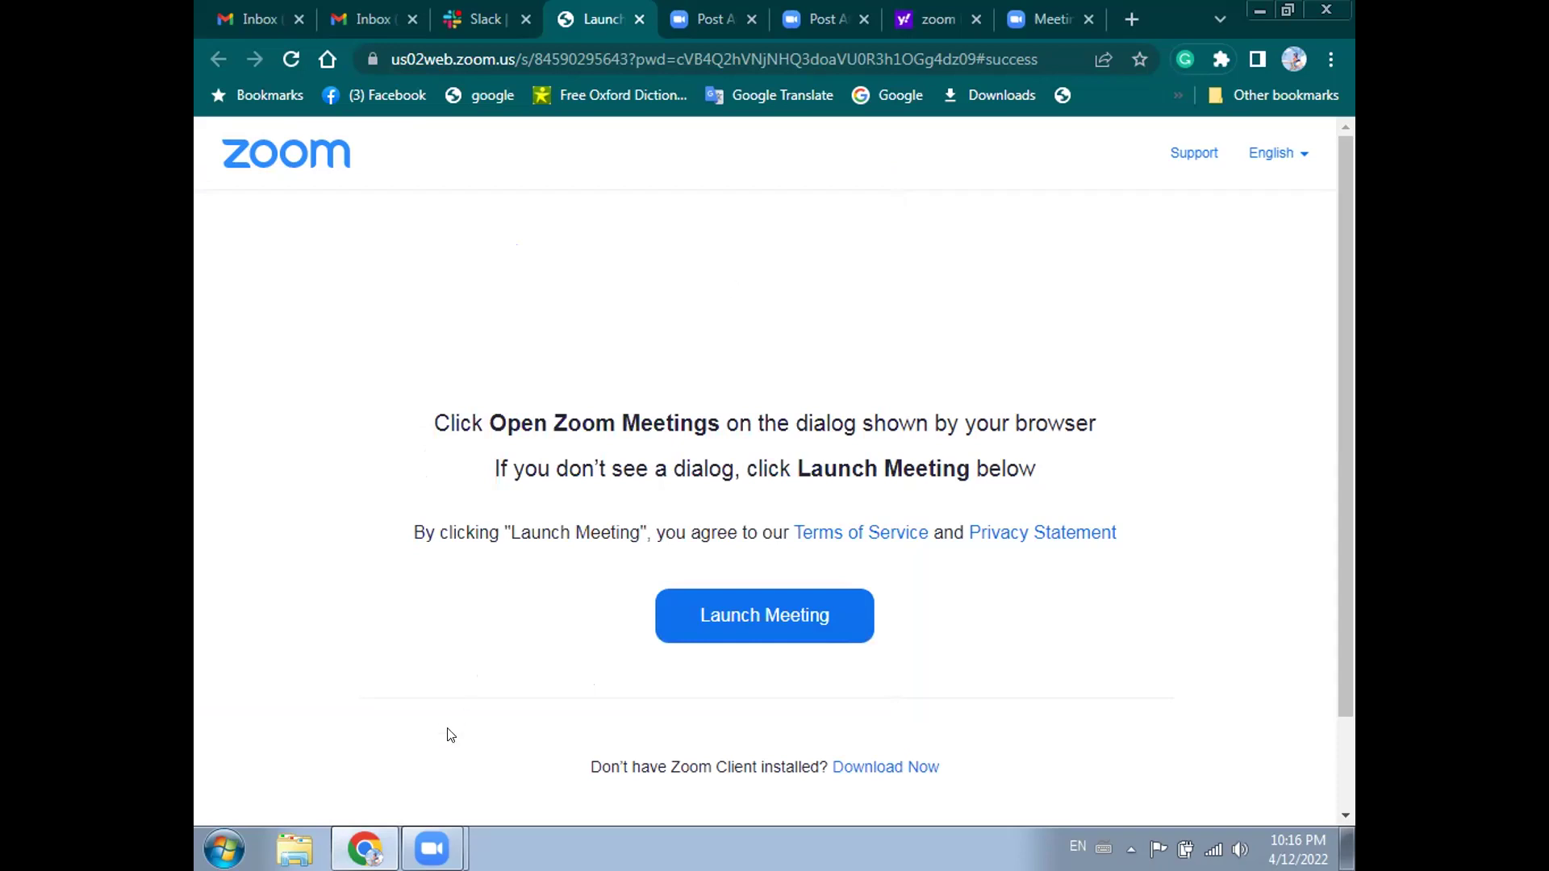
click(432, 848)
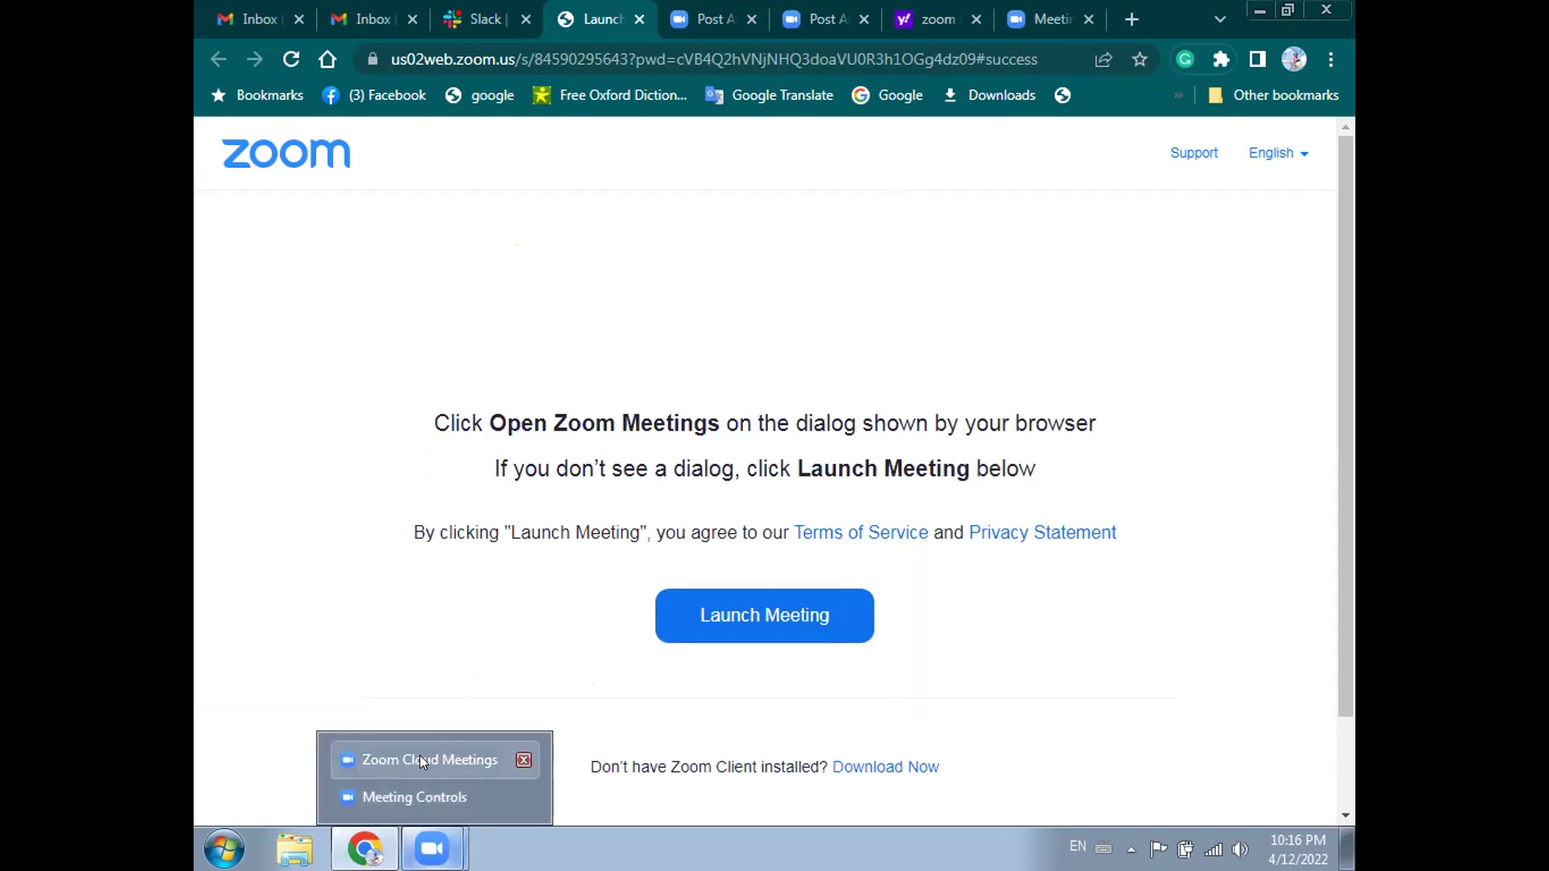
click(431, 799)
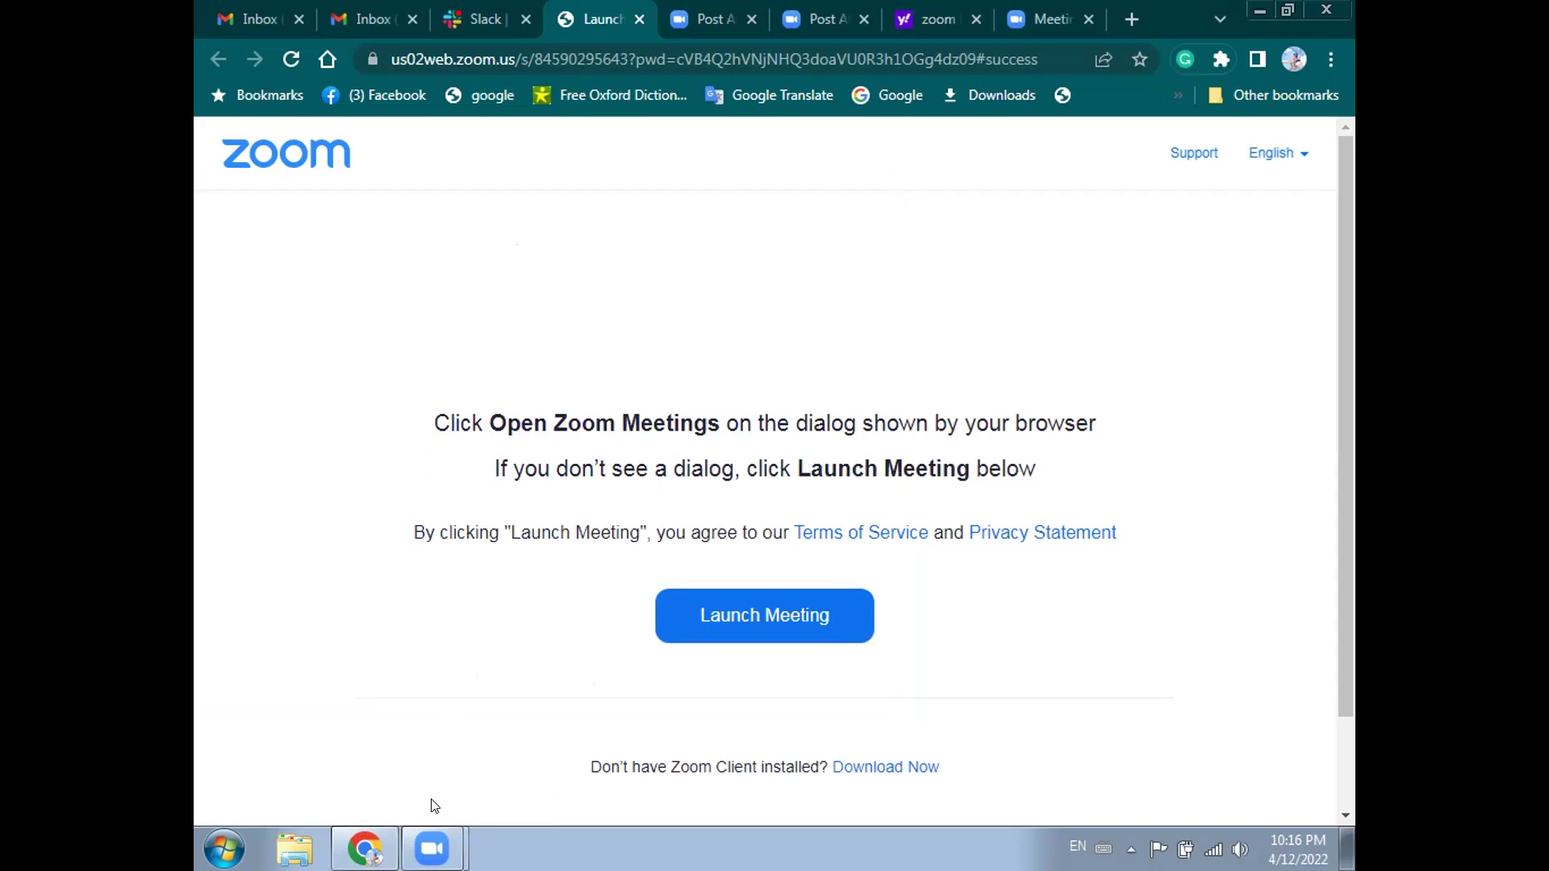
click(433, 847)
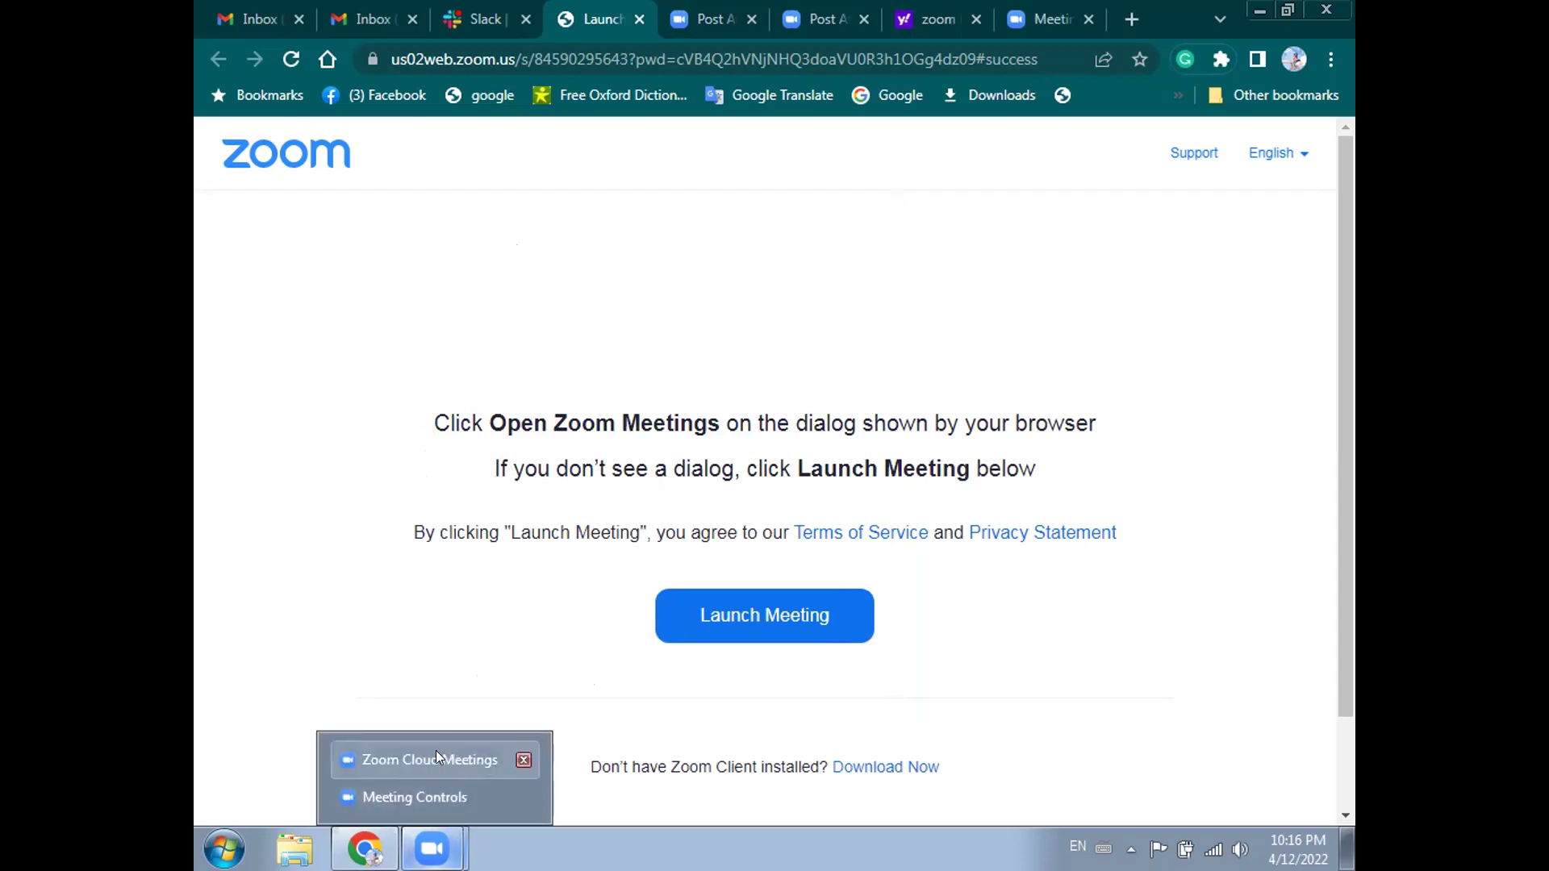
click(436, 756)
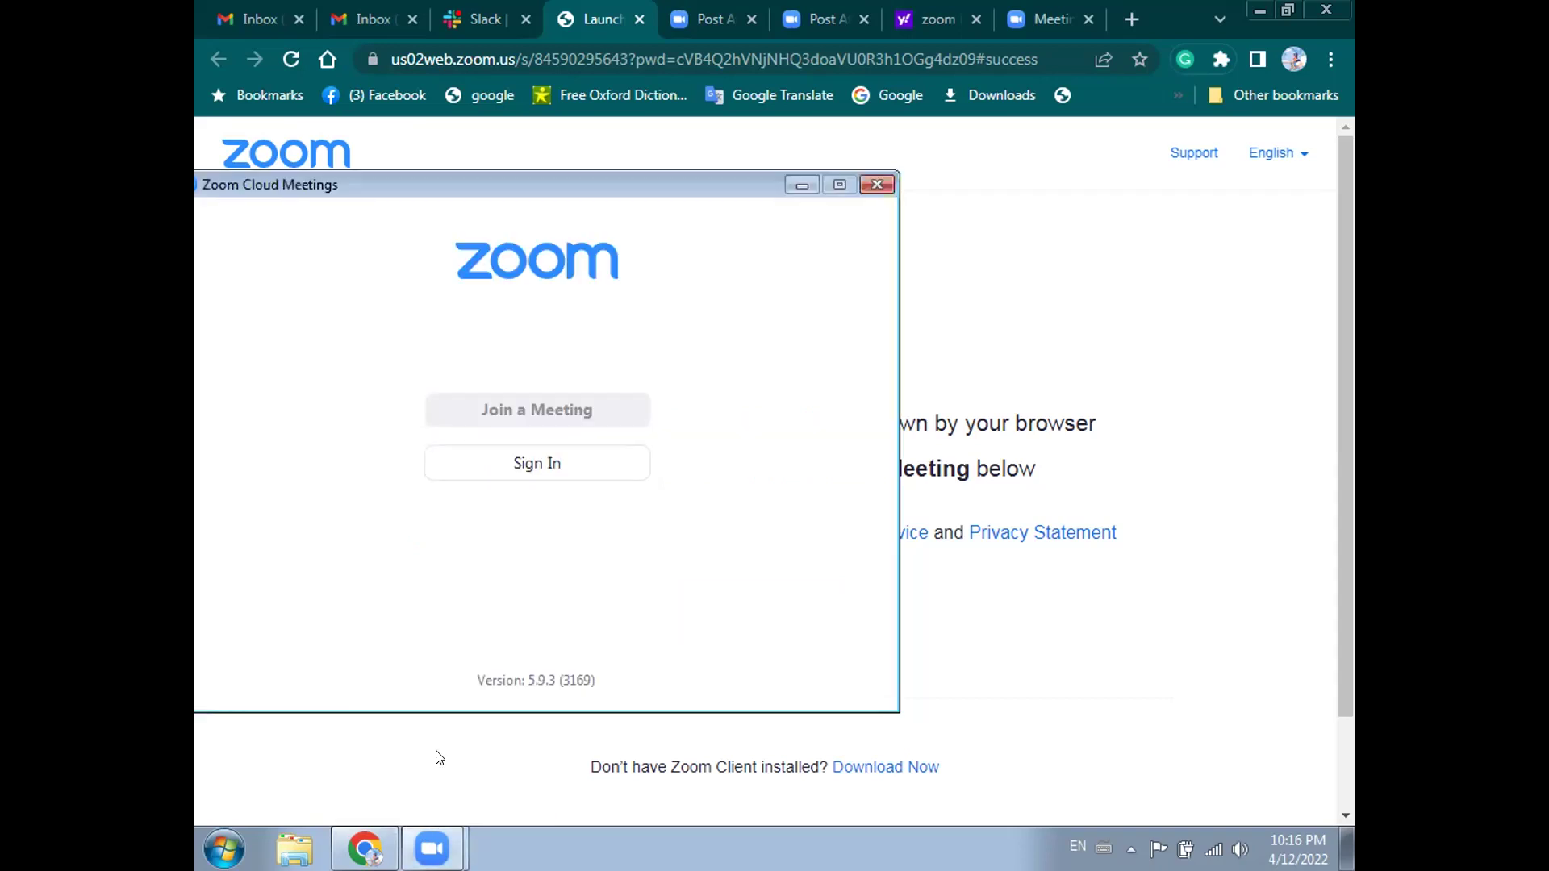
click(794, 183)
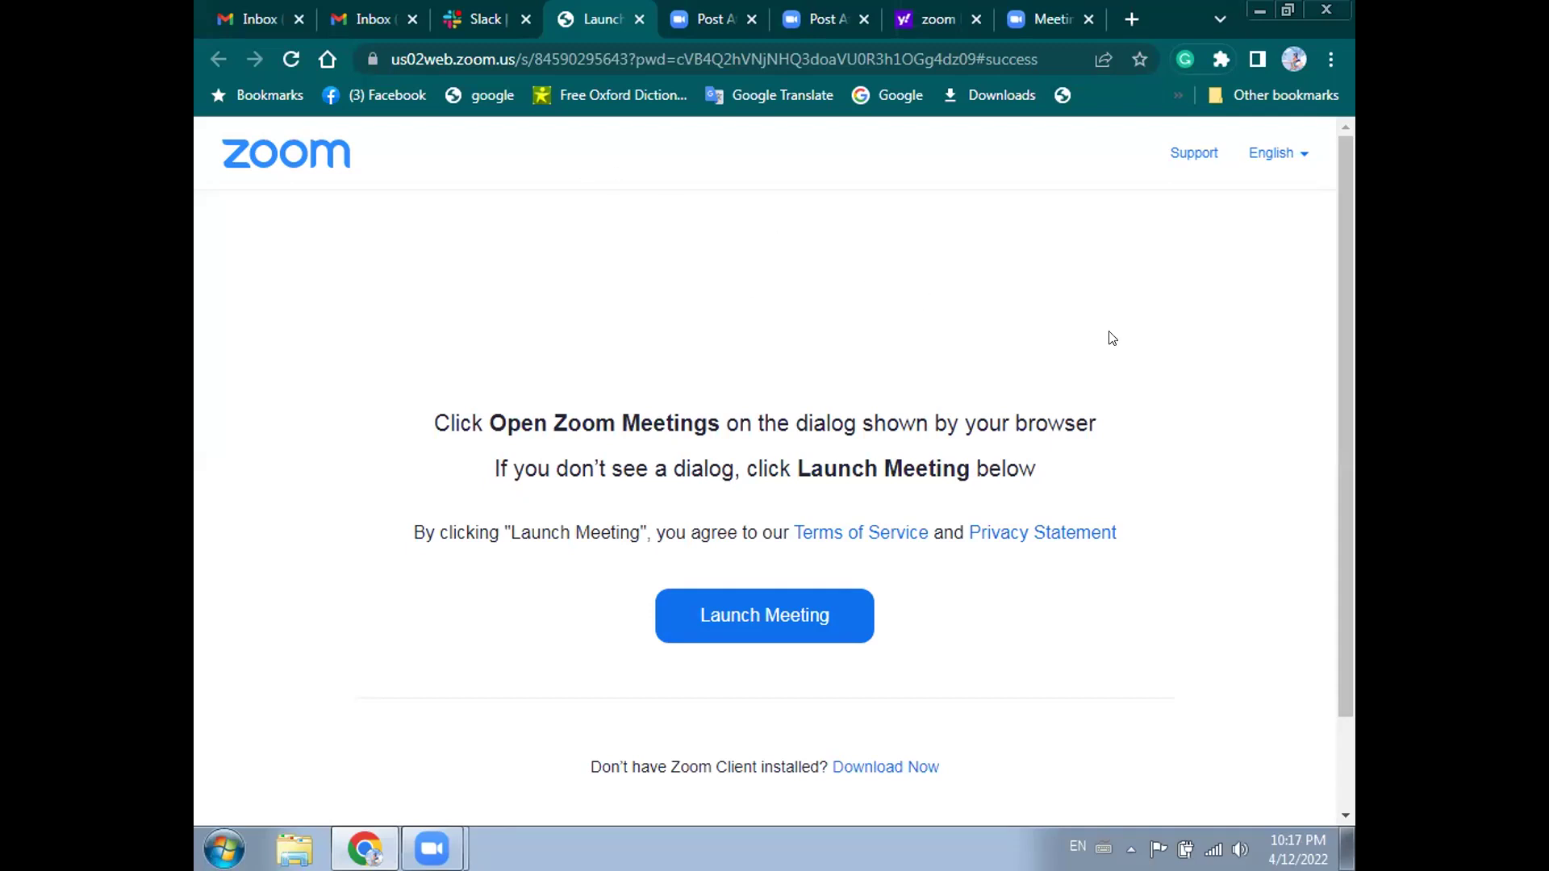
drag(1344, 354, 1344, 299)
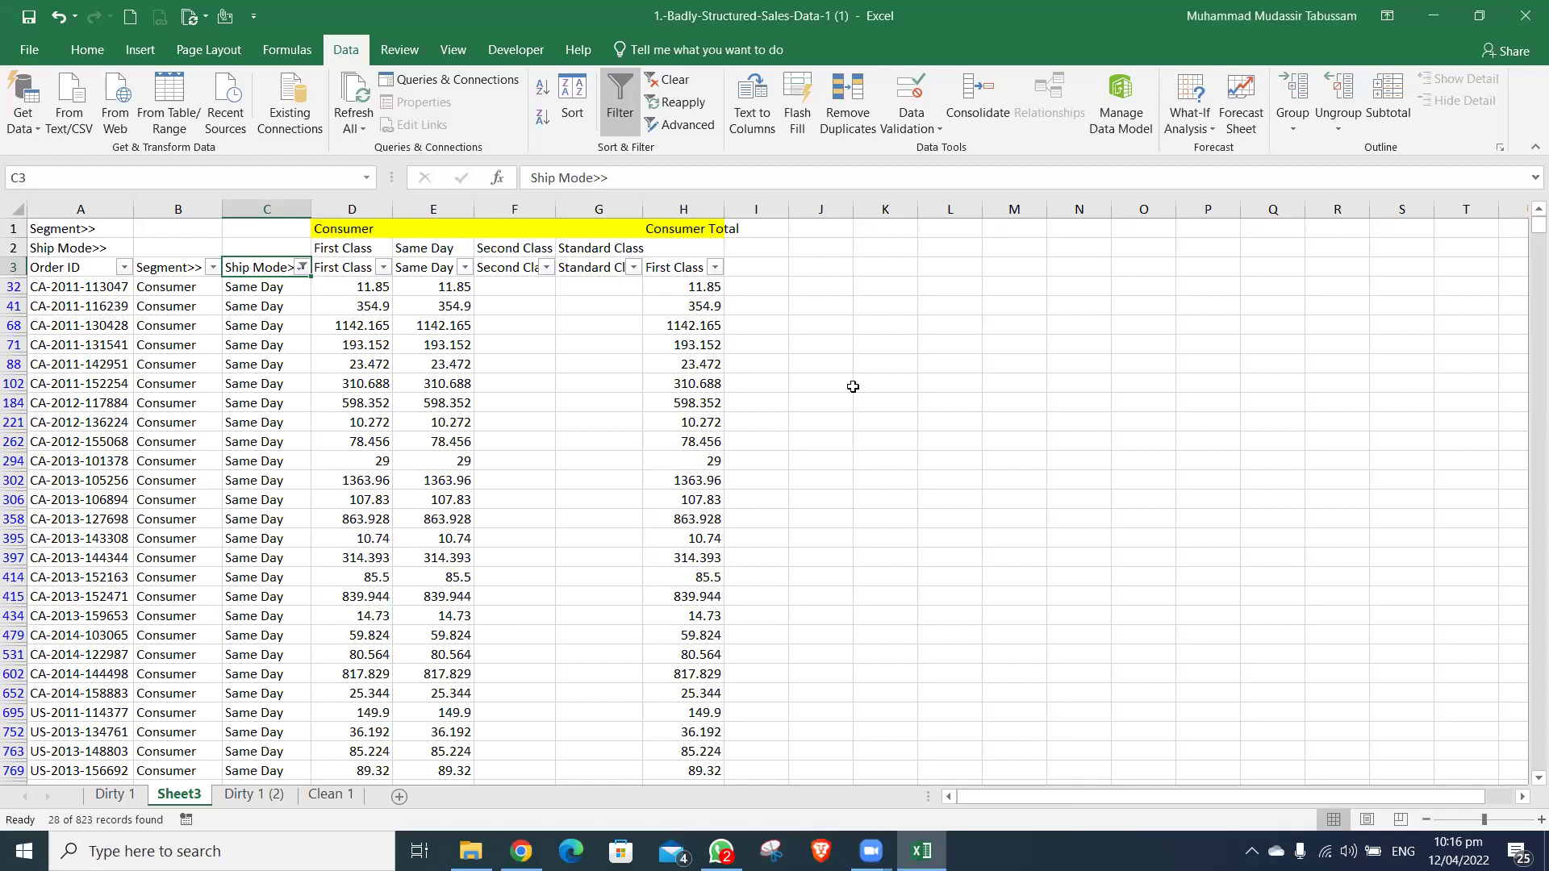
- Enter the formula =D32-E32 in cell F32 to compare the First Class and Same Day amounts
key(Right)
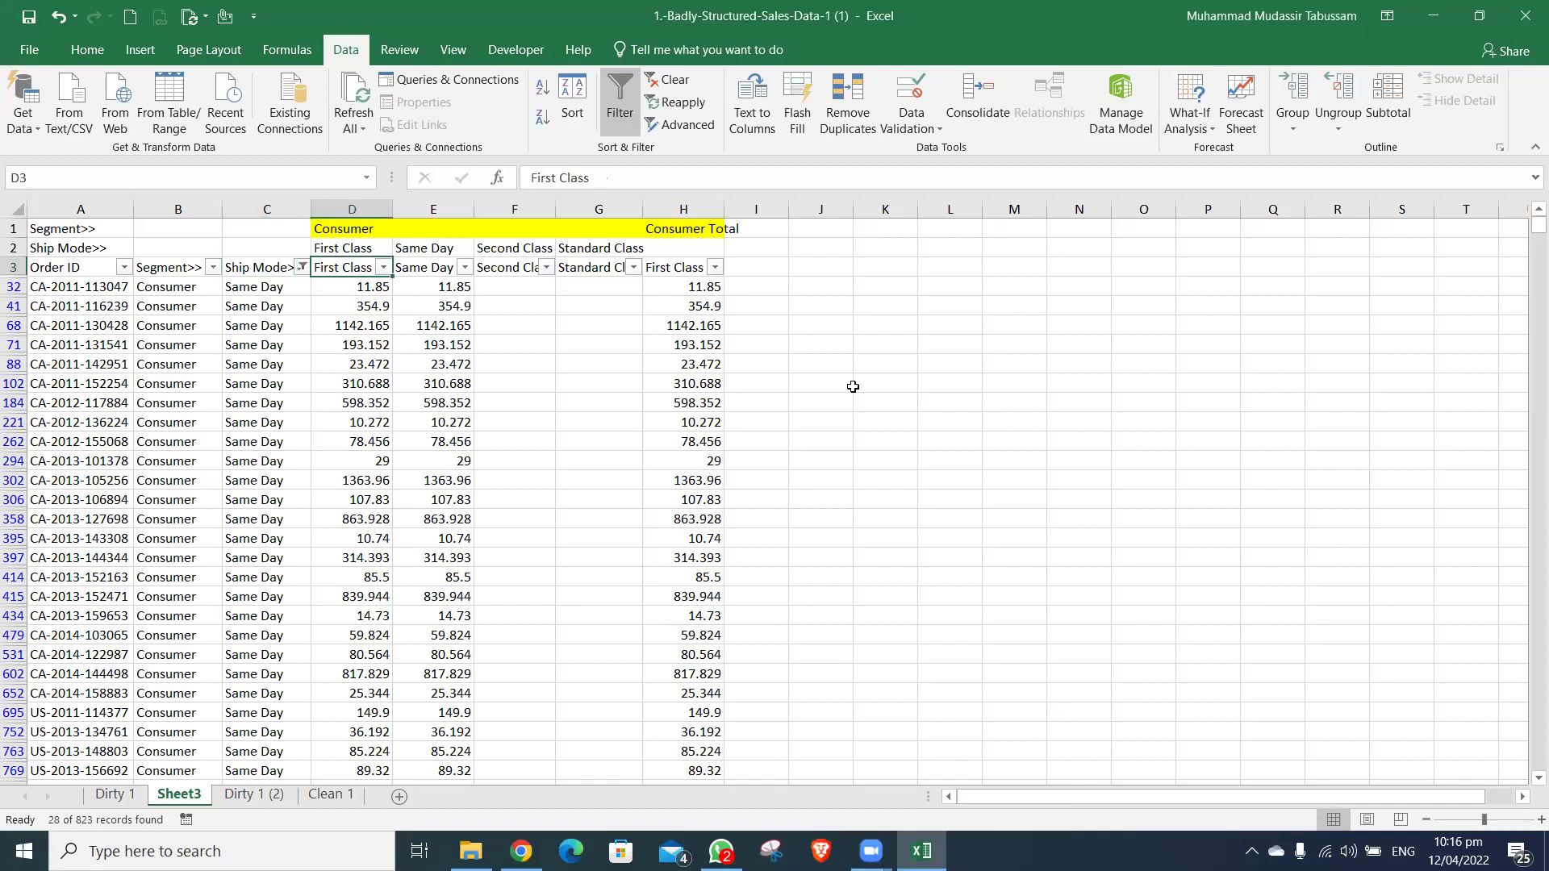
key(Down)
key(Up)
key(Down)
key(Down)
key(Down)
key(Right)
key(Right)
key(Up)
key(Up)
text(=)
key(Left)
key(Left)
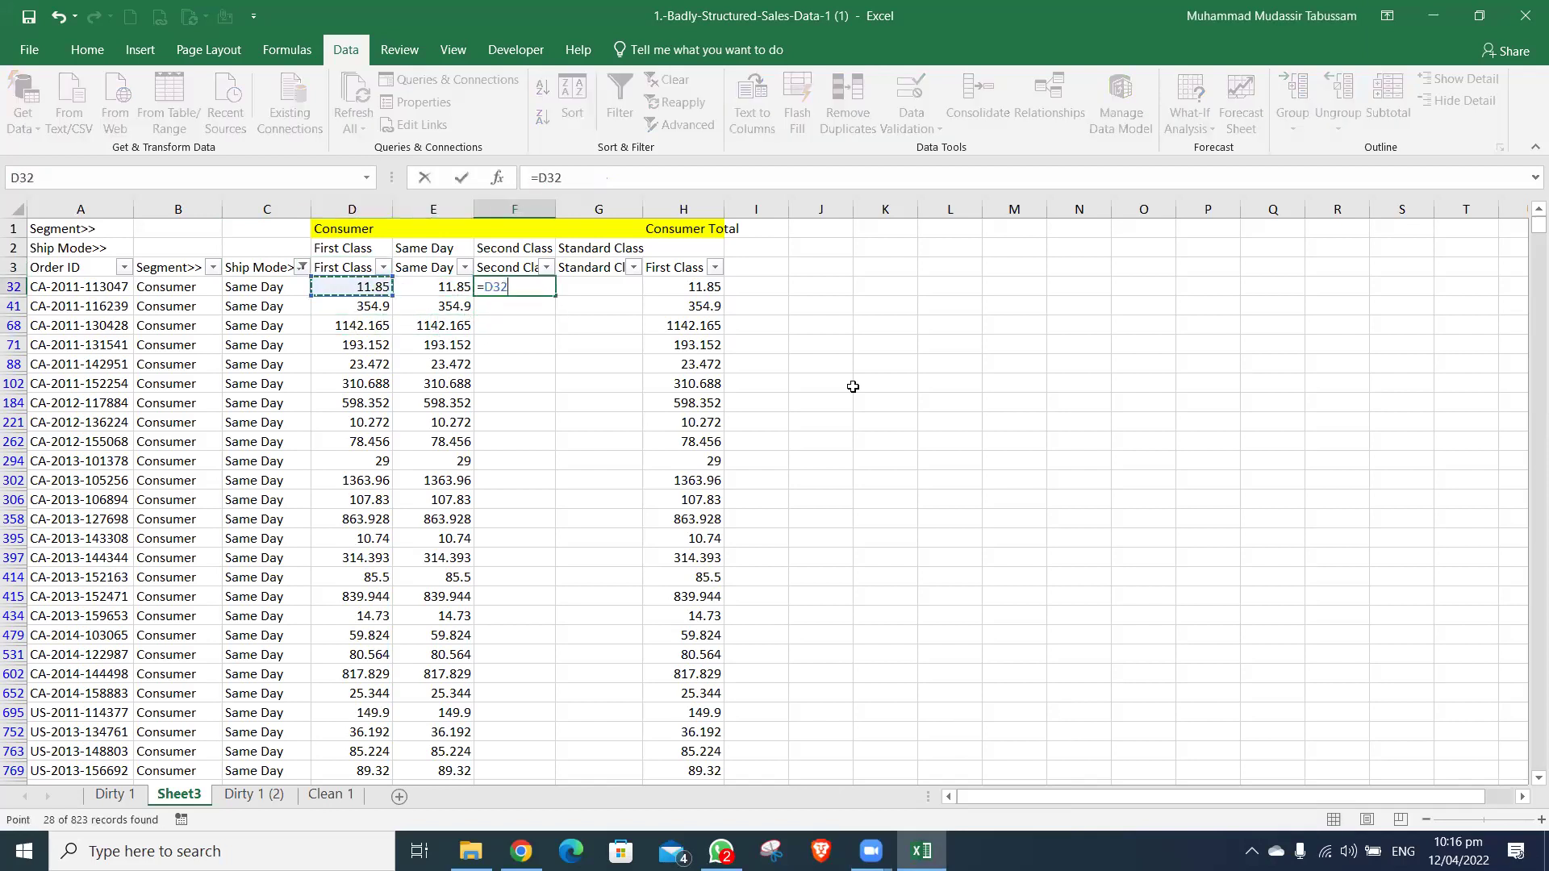
text(-)
key(Left)
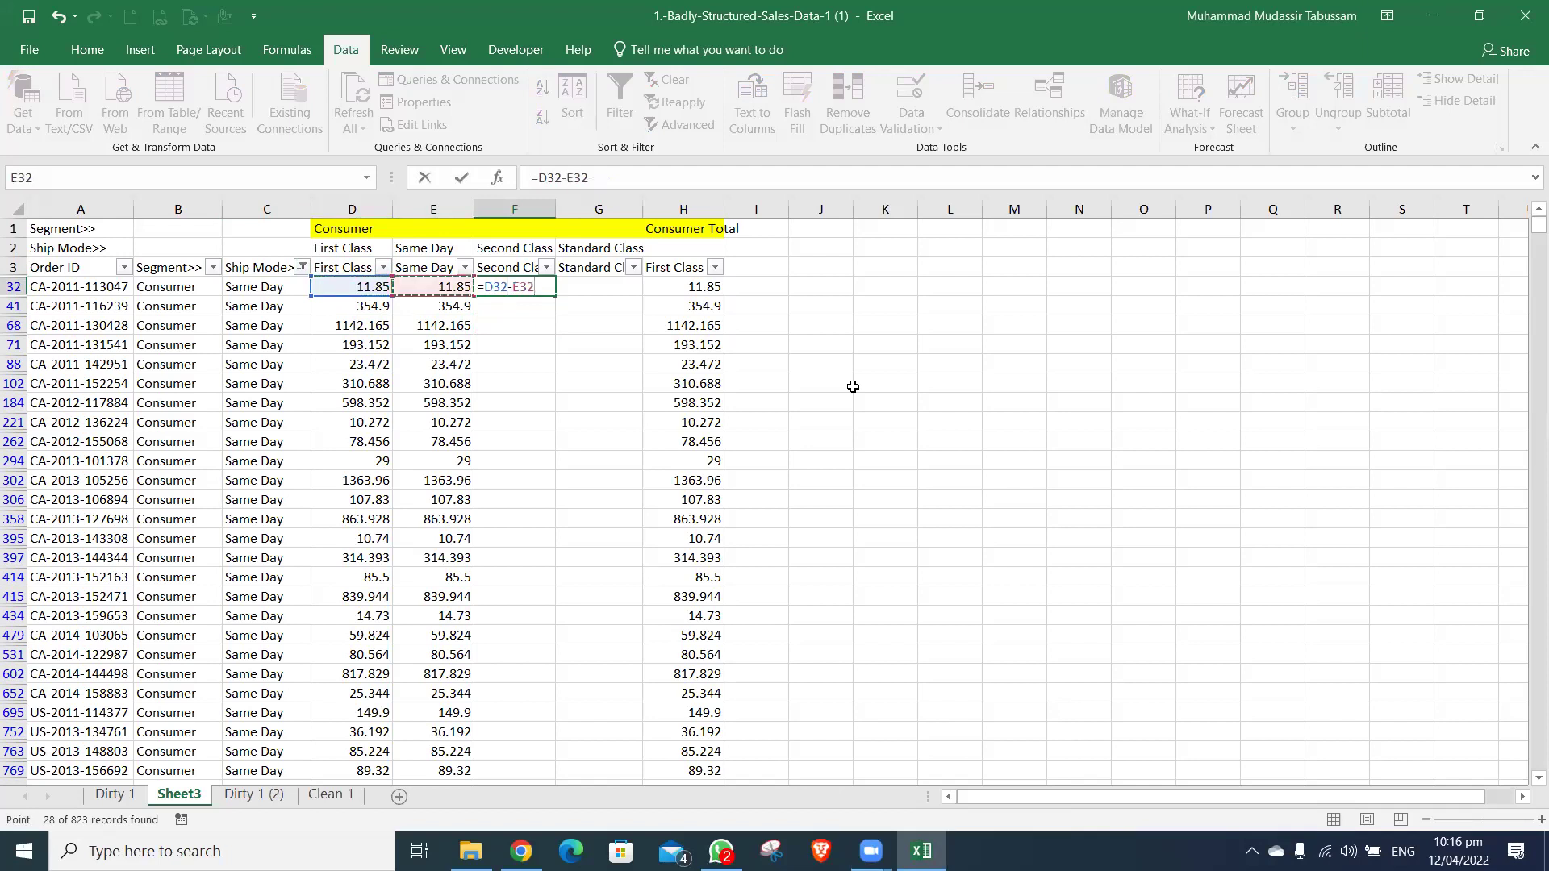
key(Return)
- Copy the F32 difference formula down the filtered Second Class rows to row 809 and clear those cells again
key(Up)
key(ctrl+c)
key(Left)
key(ctrl+Down)
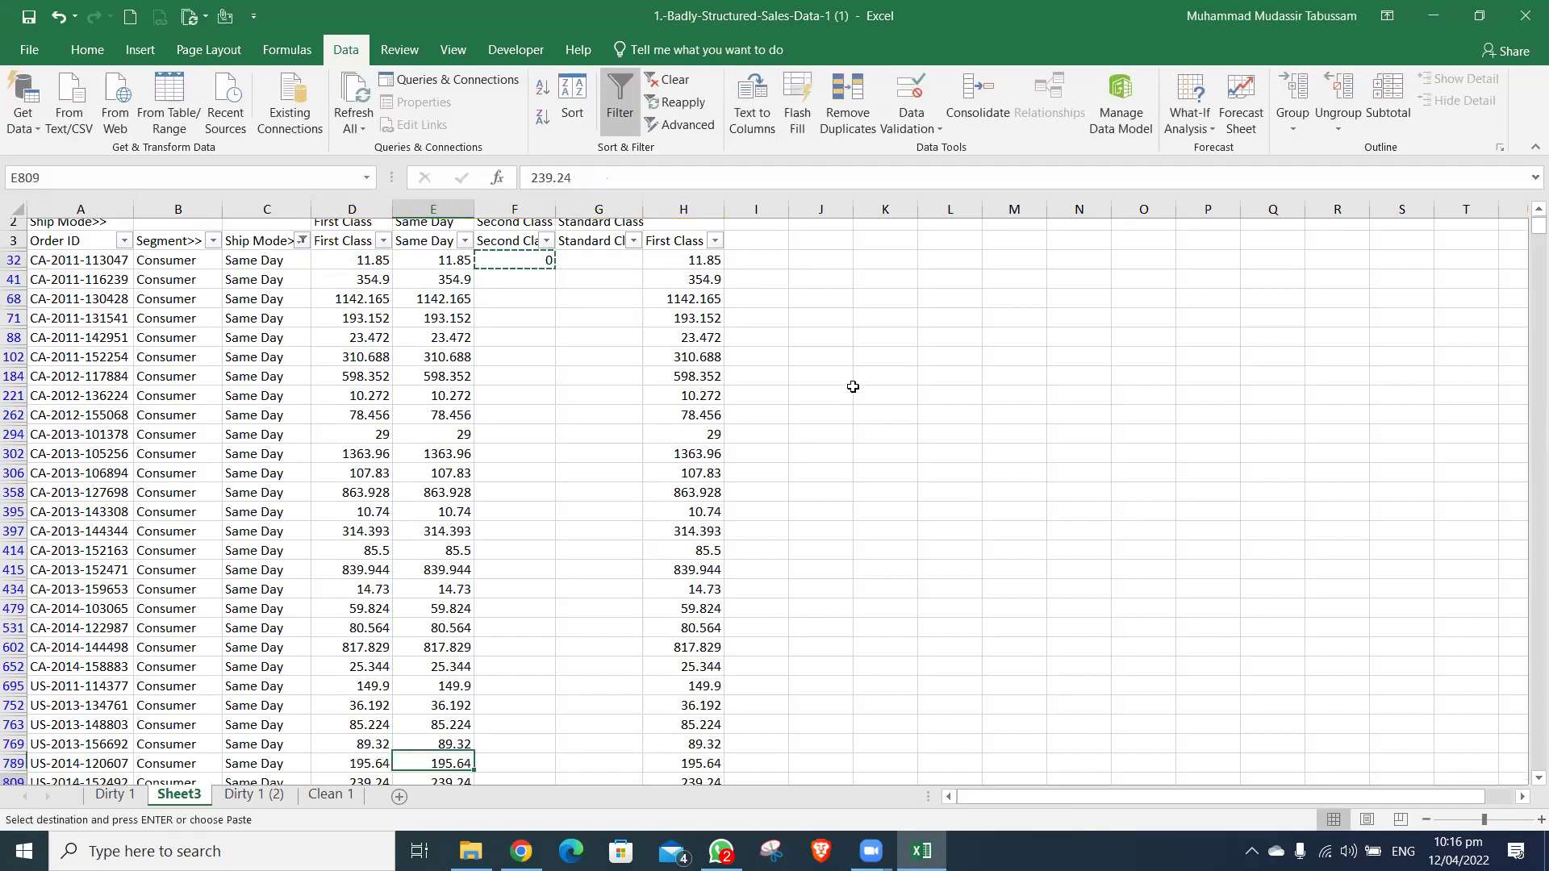
key(Right)
key(ctrl+shift+Up)
key(ctrl+v)
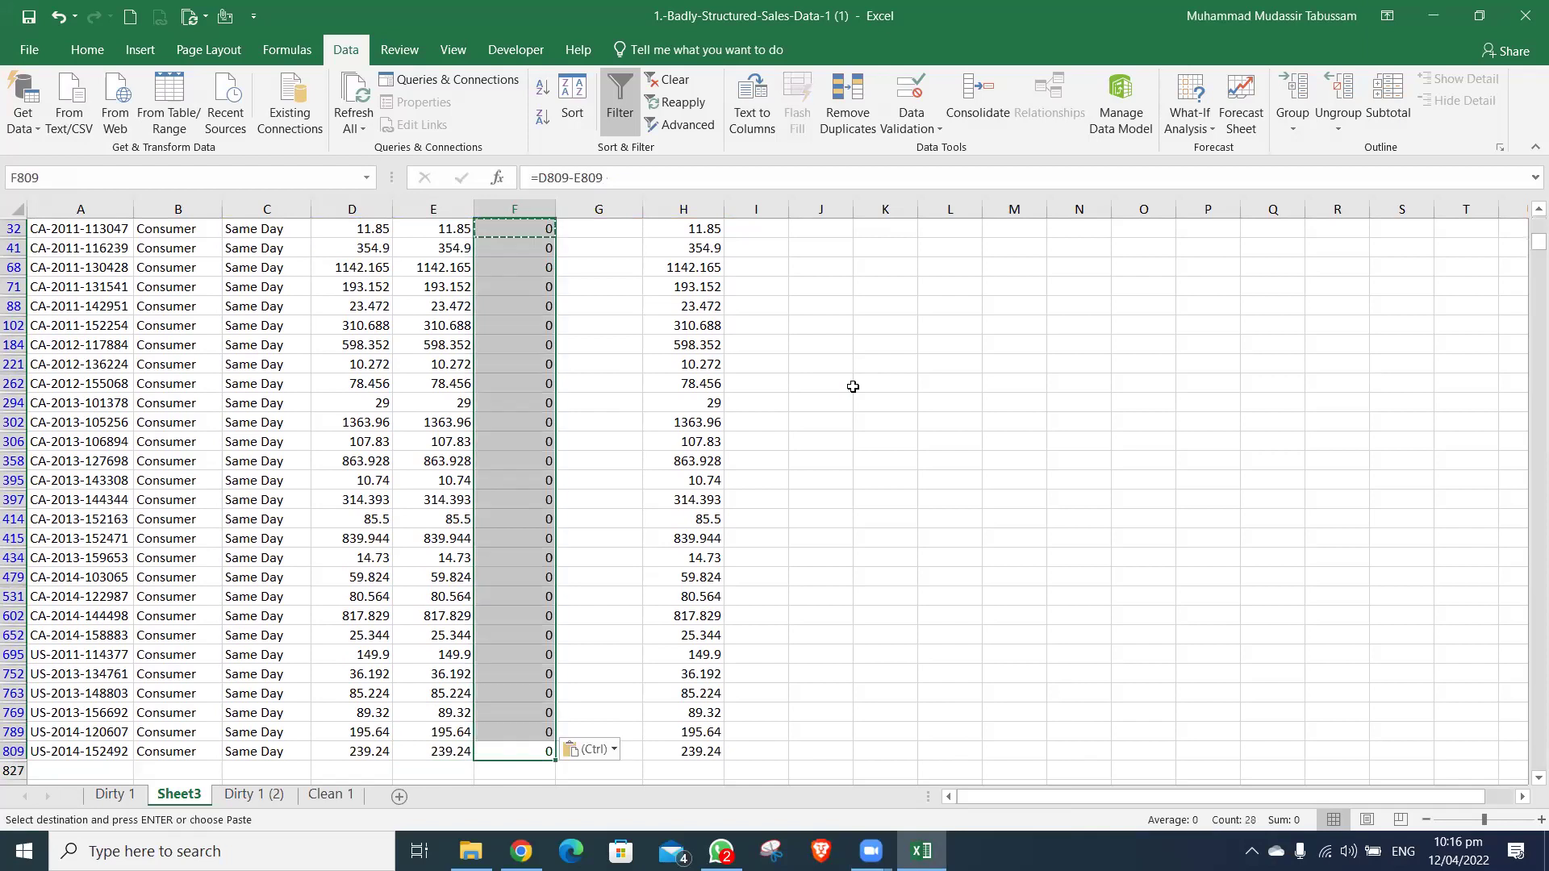
key(ctrl+Up)
key(Down)
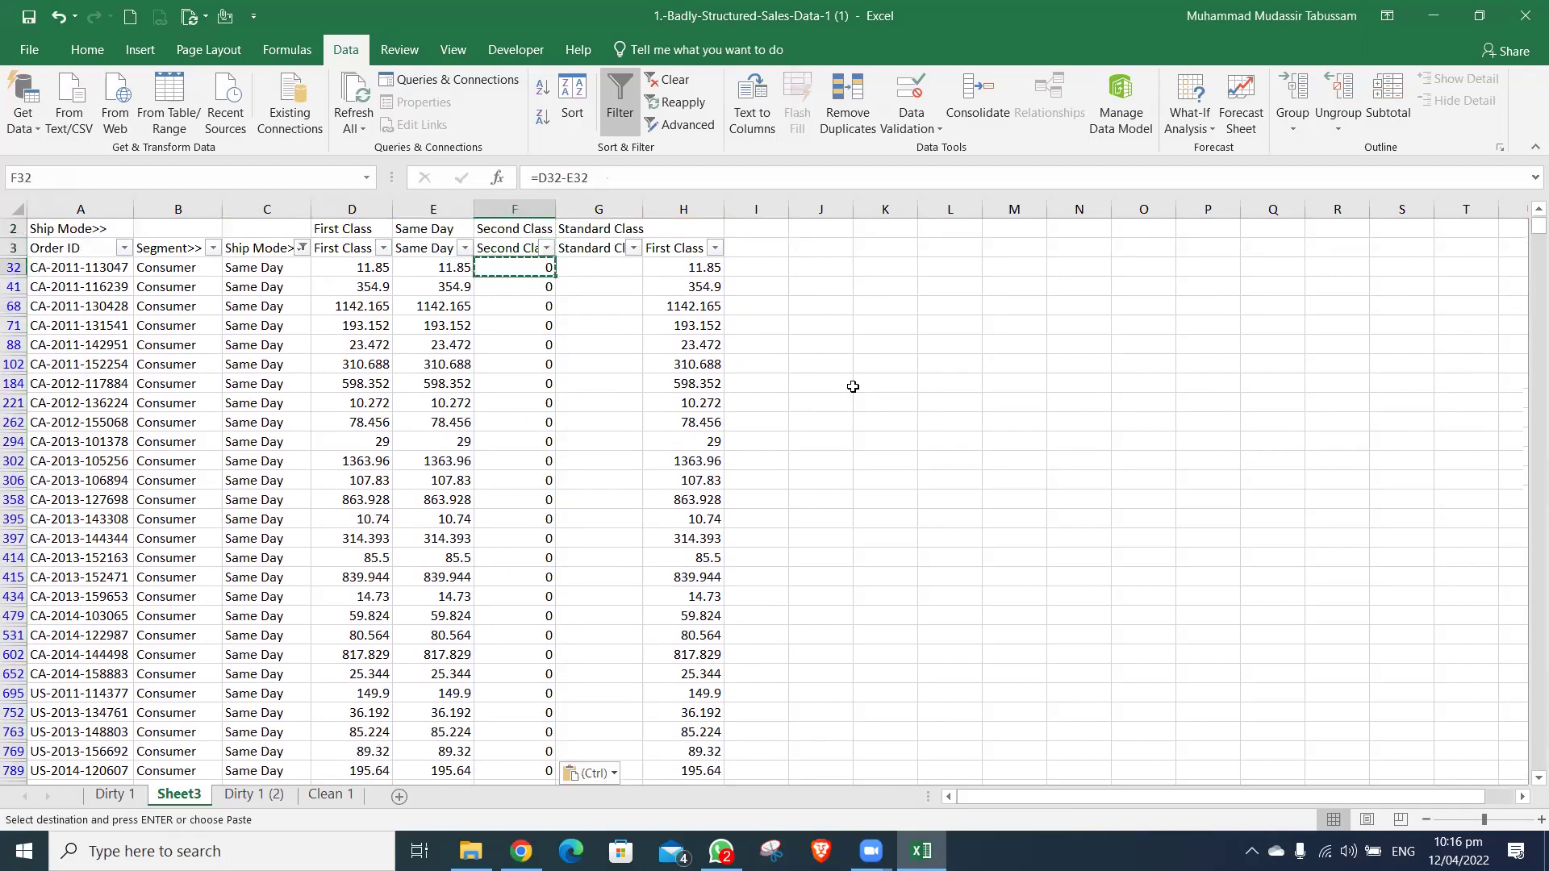
key(ctrl+shift+Down)
key(ctrl+v)
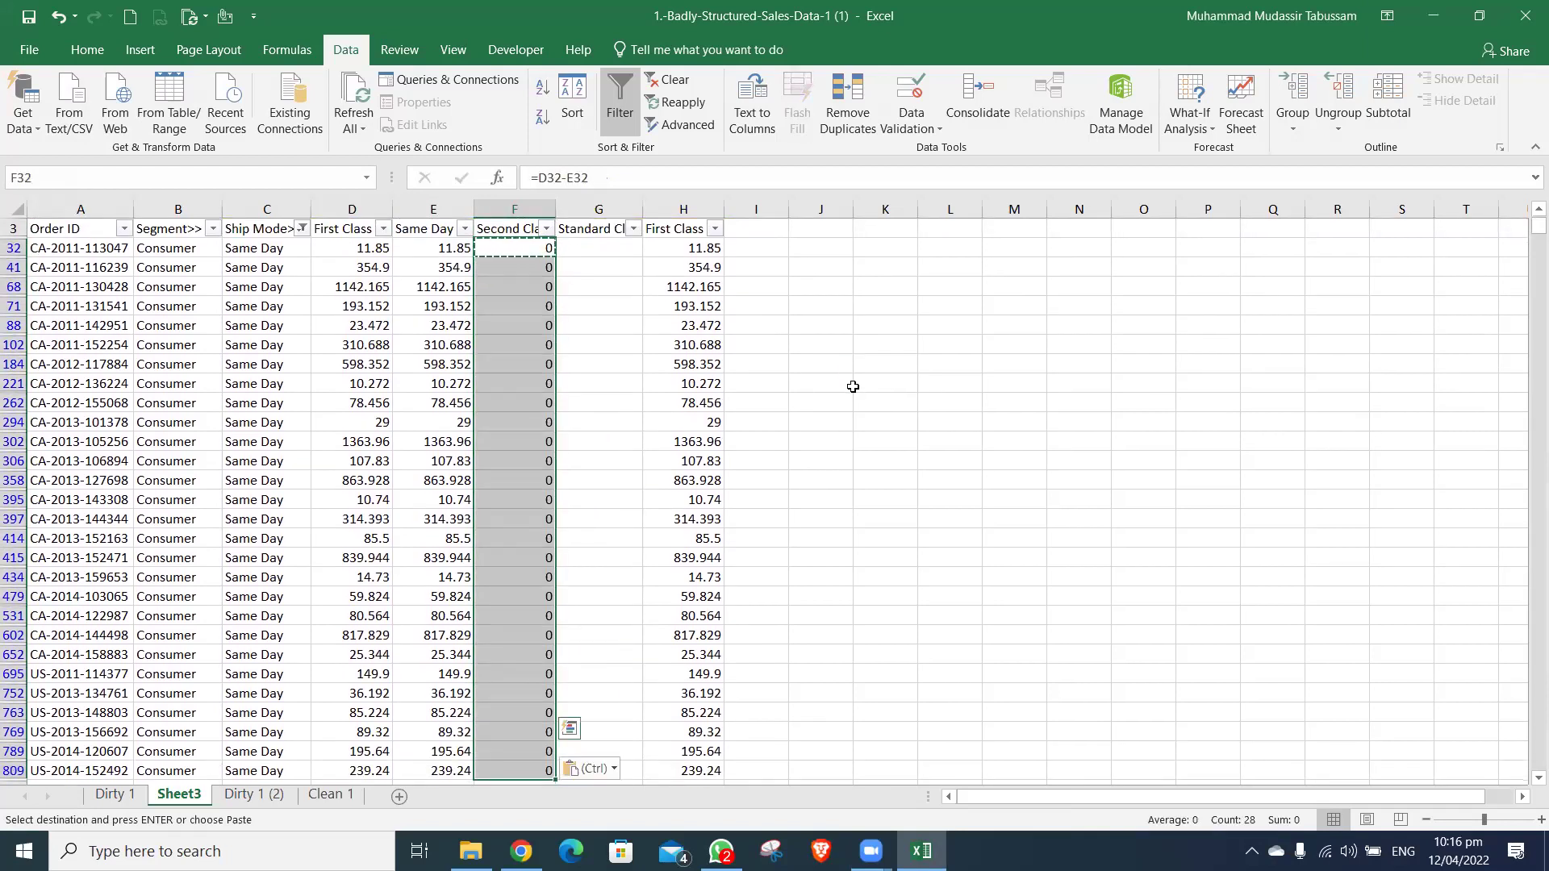
key(Delete)
- Clear the Ship Mode filter so all order rows are shown
key(ctrl+Up)
key(Left)
key(Left)
key(Left)
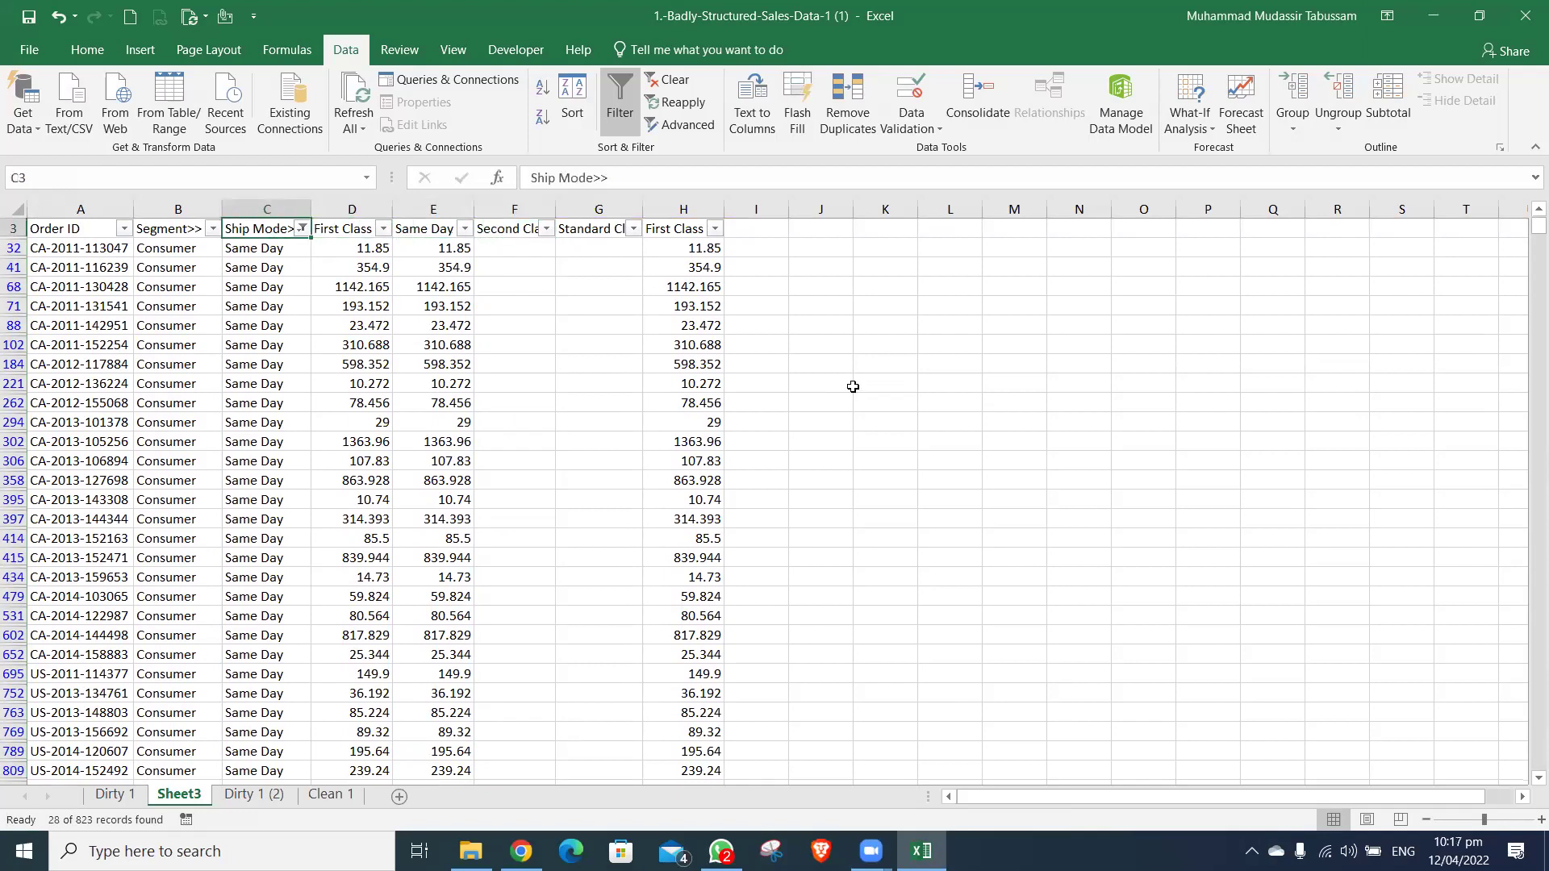
key(alt+a)
key(c)
key(Right)
key(Right)
key(Right)
key(Right)
key(Left)
key(Left)
key(Left)
key(Left)
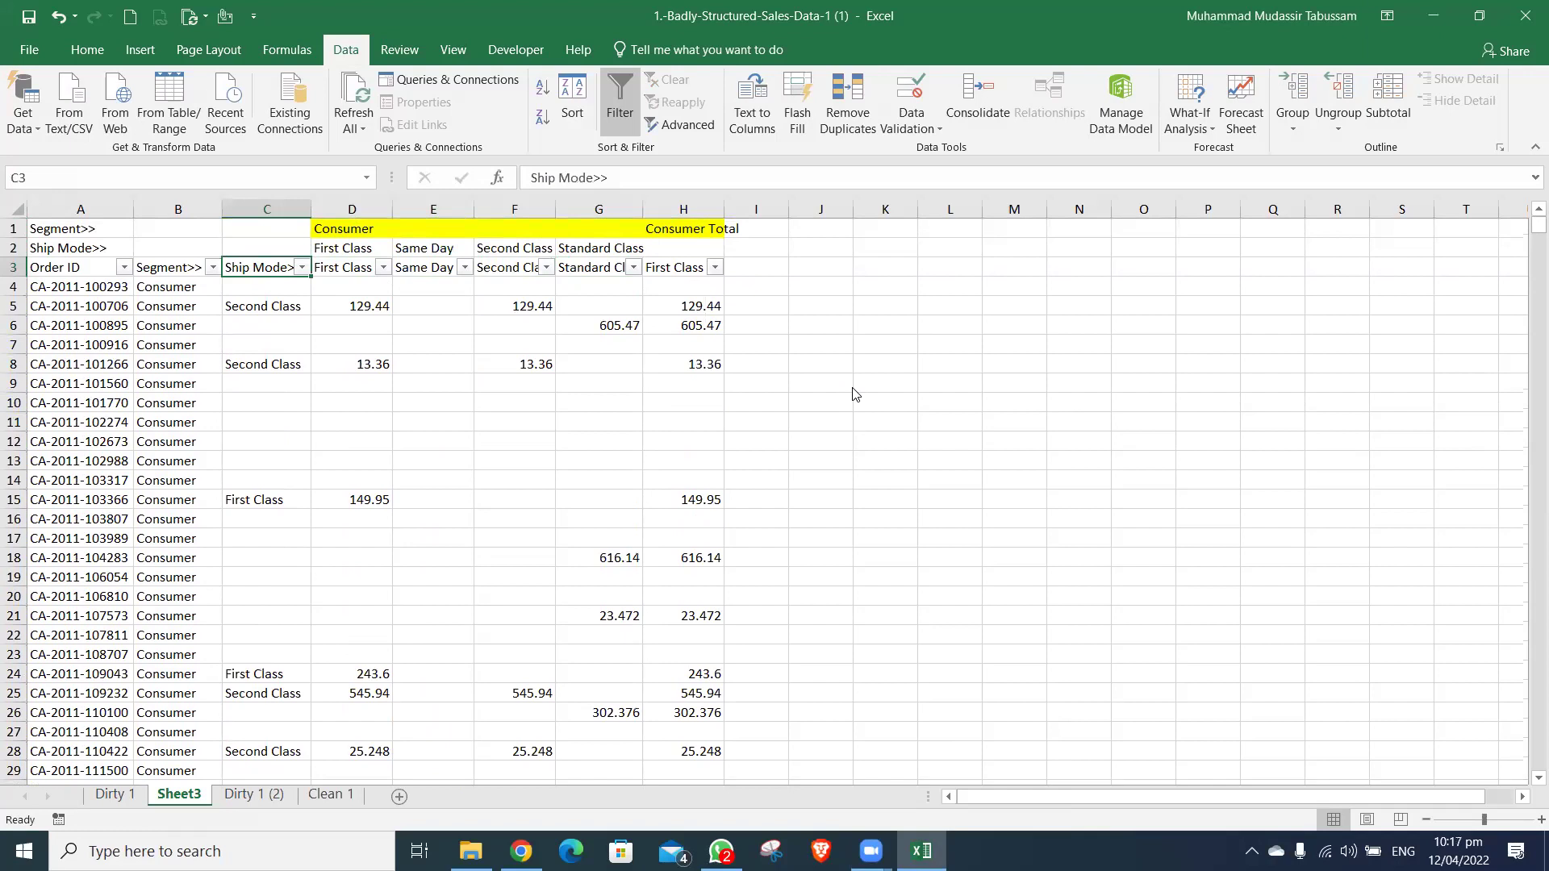
key(alt+Down)
key(Escape)
key(Right)
key(Right)
key(Right)
key(Right)
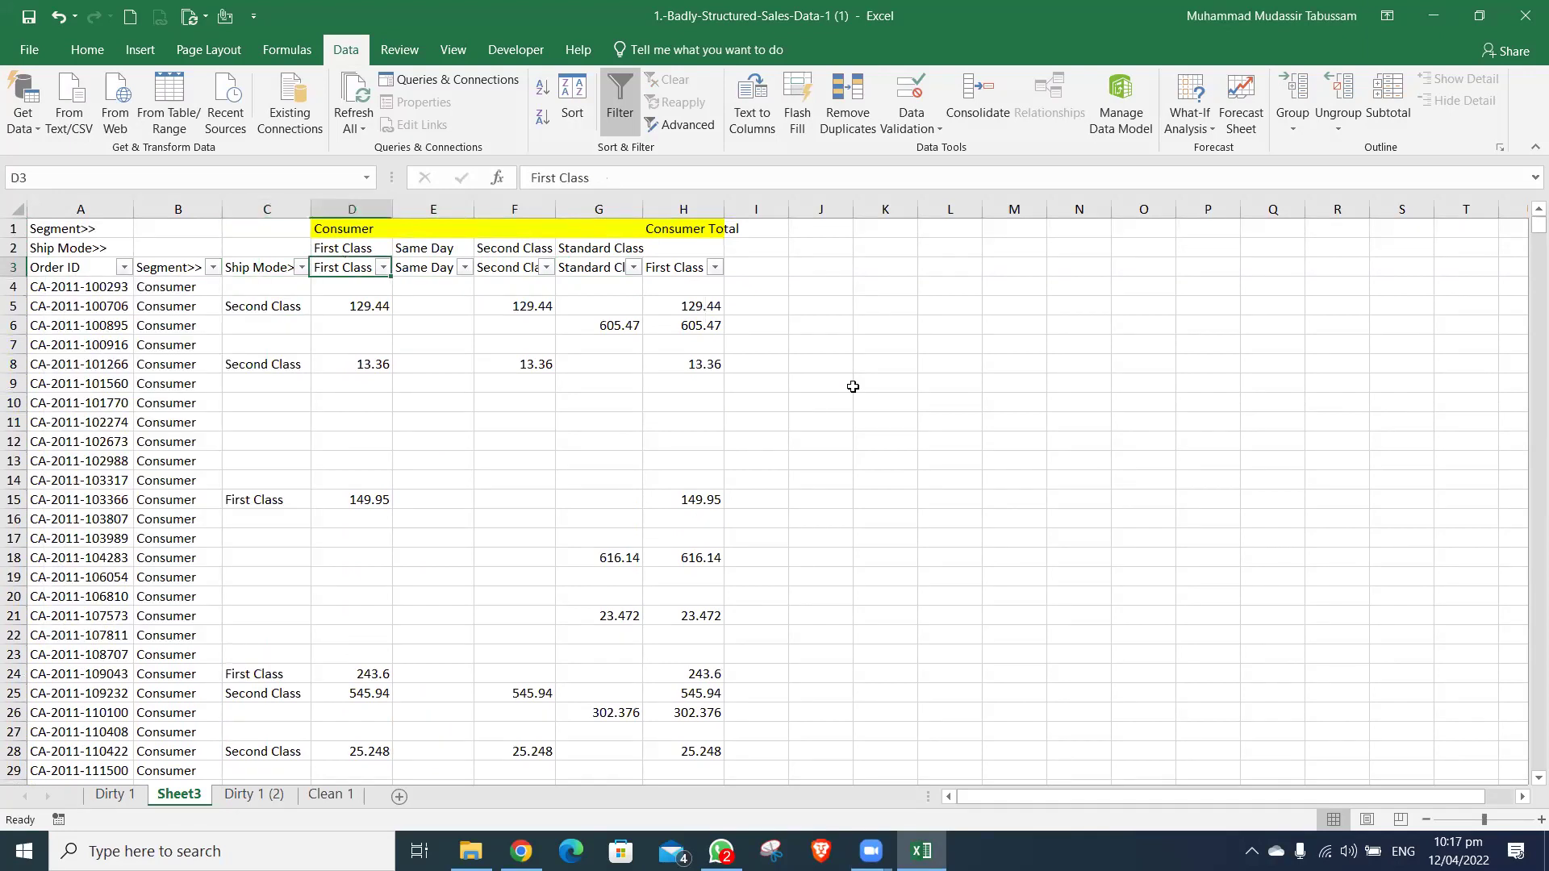
key(Left)
key(Left)
key(Left)
key(Left)
key(Left)
key(Left)
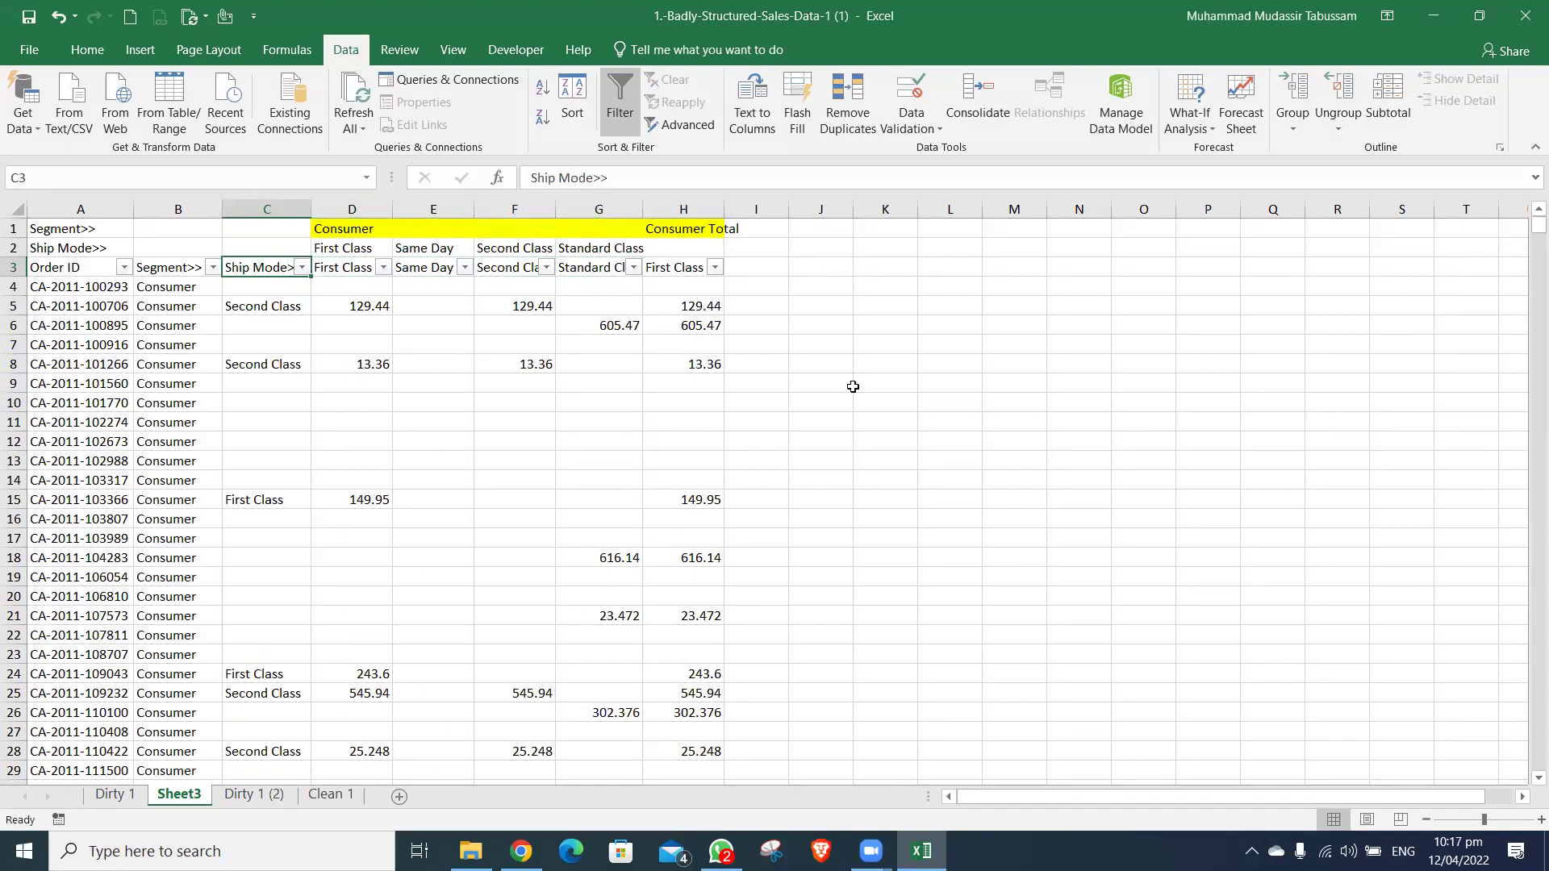
- Select the whole order table and autofit its column widths
key(ctrl+shift+Right)
key(ctrl+a)
key(alt+h)
key(o)
key(i)
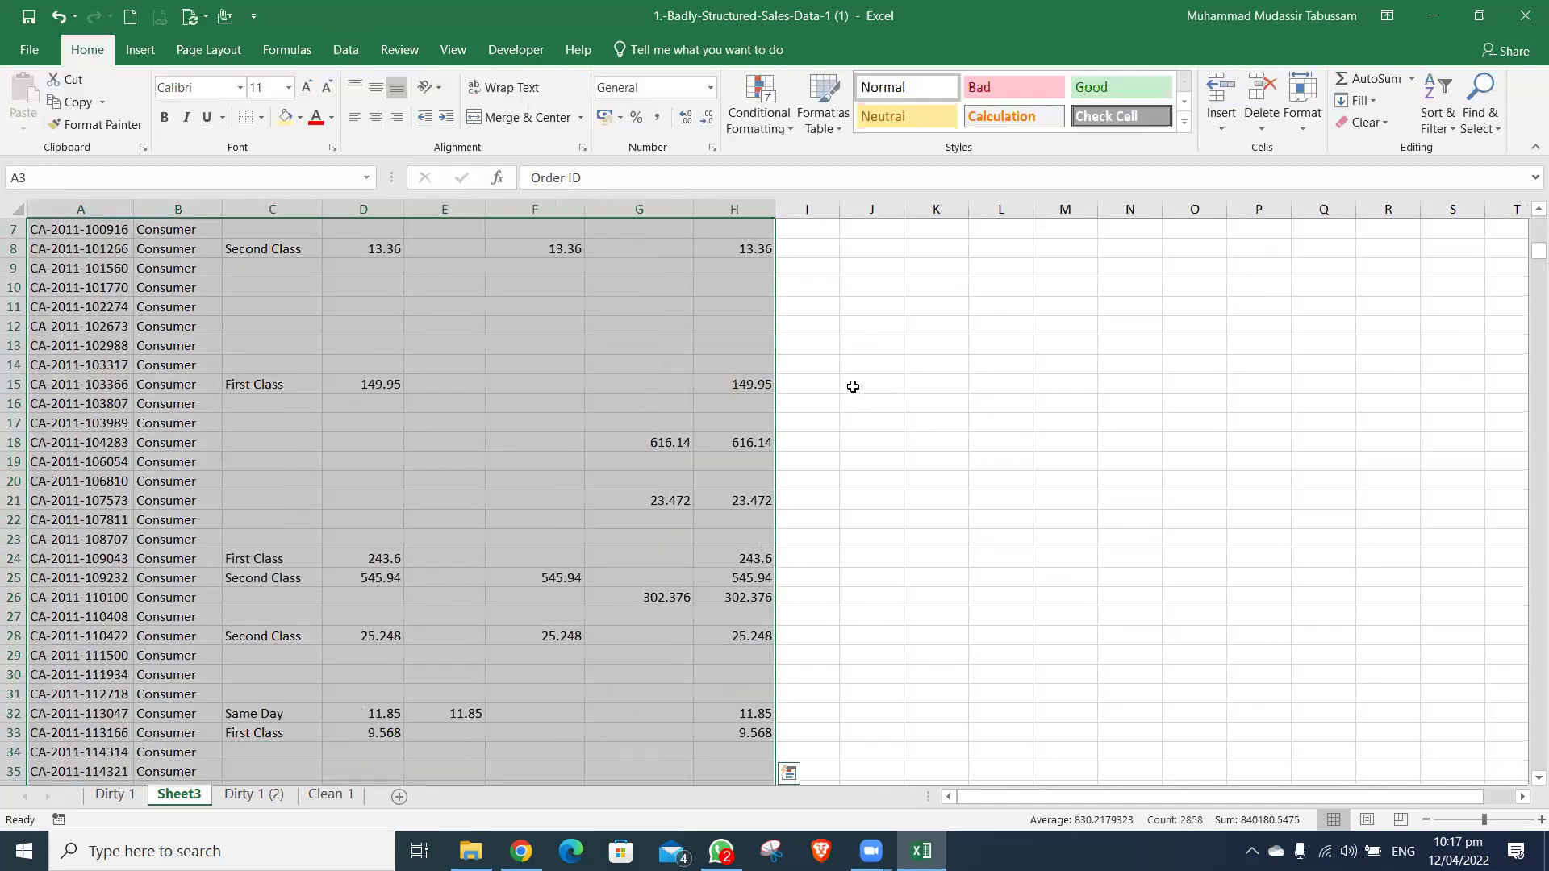
- Filter the Standard Class column in the row 3 headers to exclude blanks
key(Right)
key(Right)
key(Right)
key(Right)
key(Right)
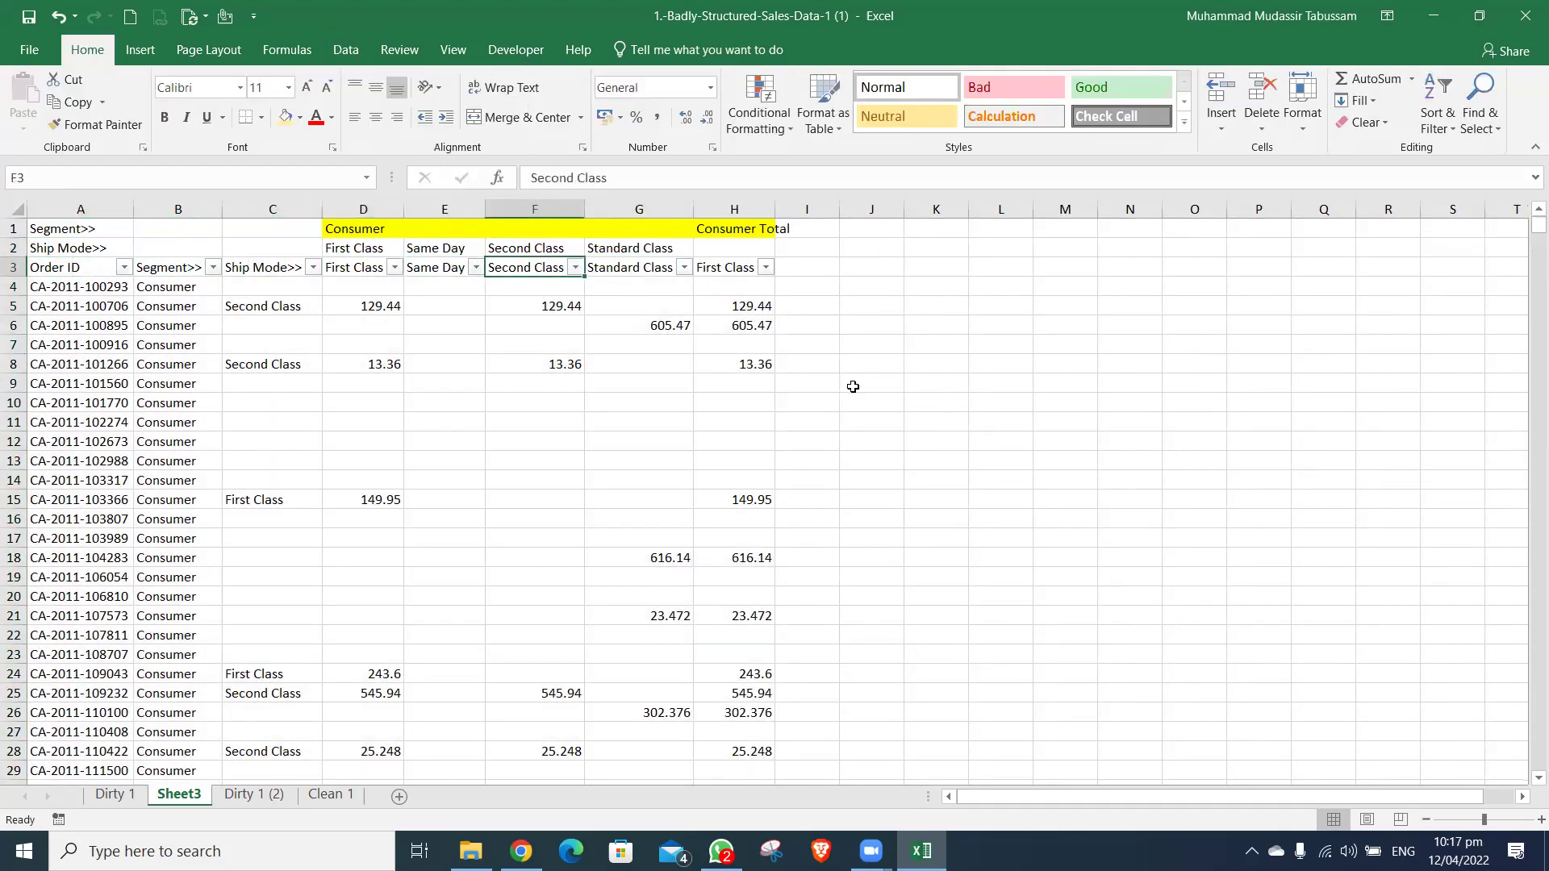
key(Right)
key(alt+Down)
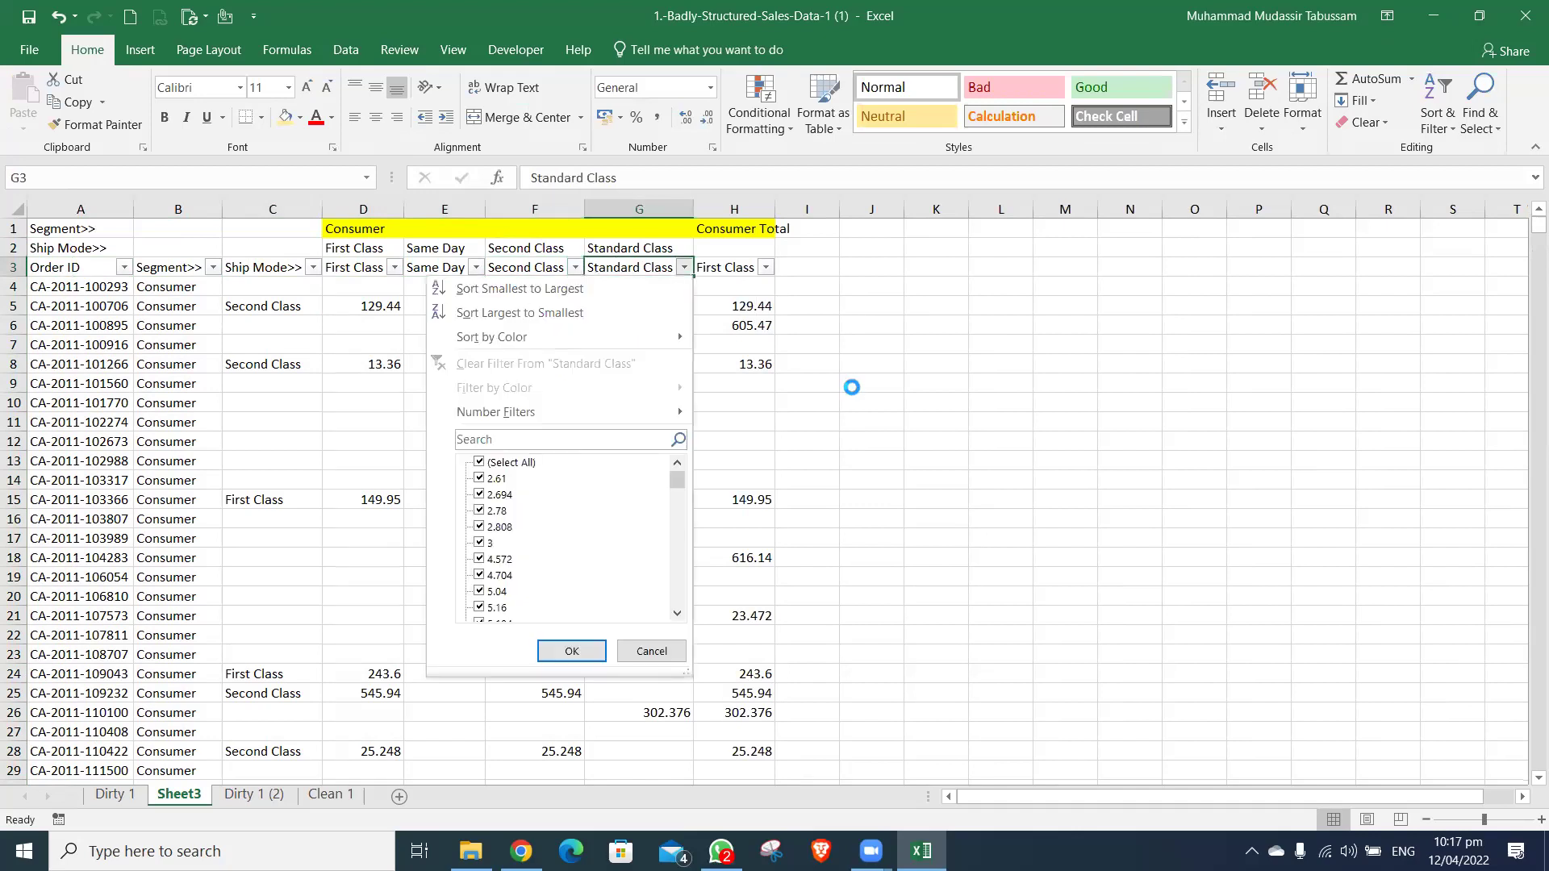
key(Down)
key(Escape)
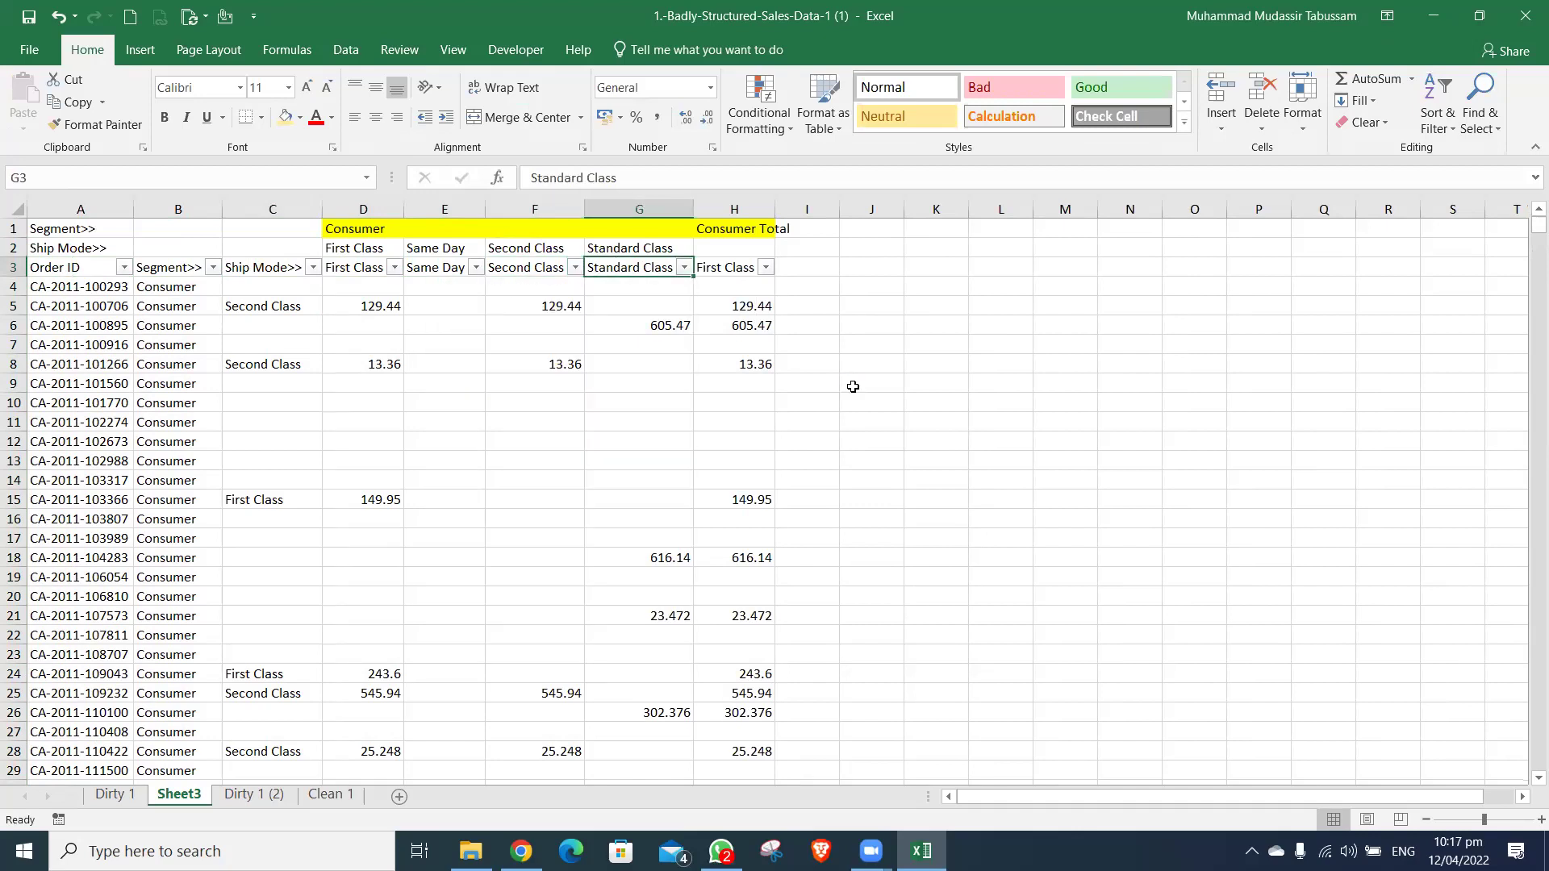
key(alt+Down)
key(Down)
key(Down)
key(Down)
key(Down)
key(Down)
key(Down)
key(Down)
key(Down)
key(Down)
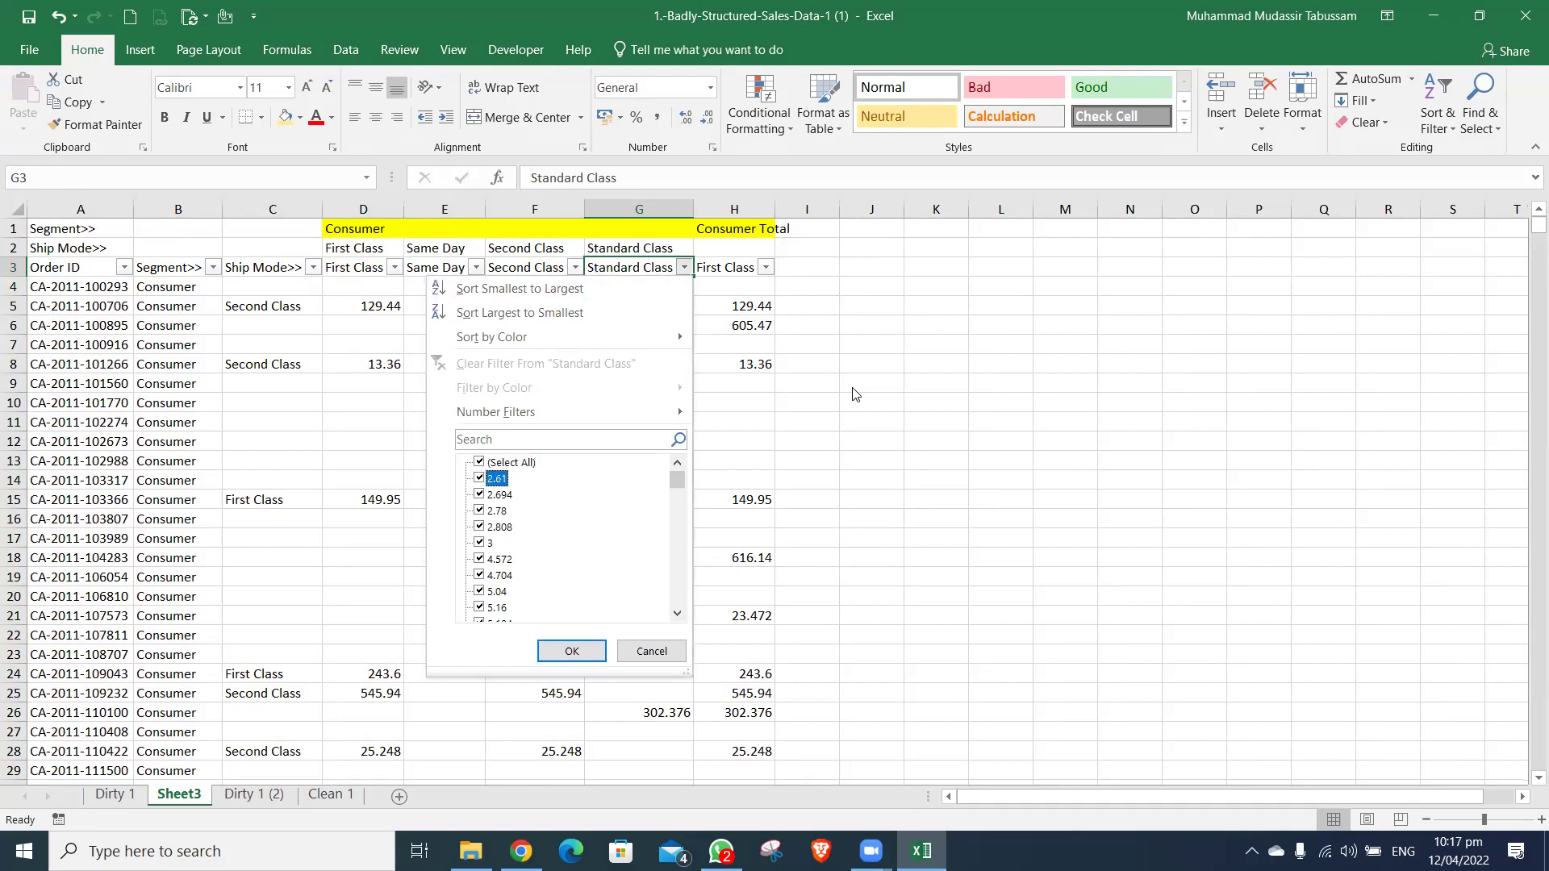
key(End)
key(space)
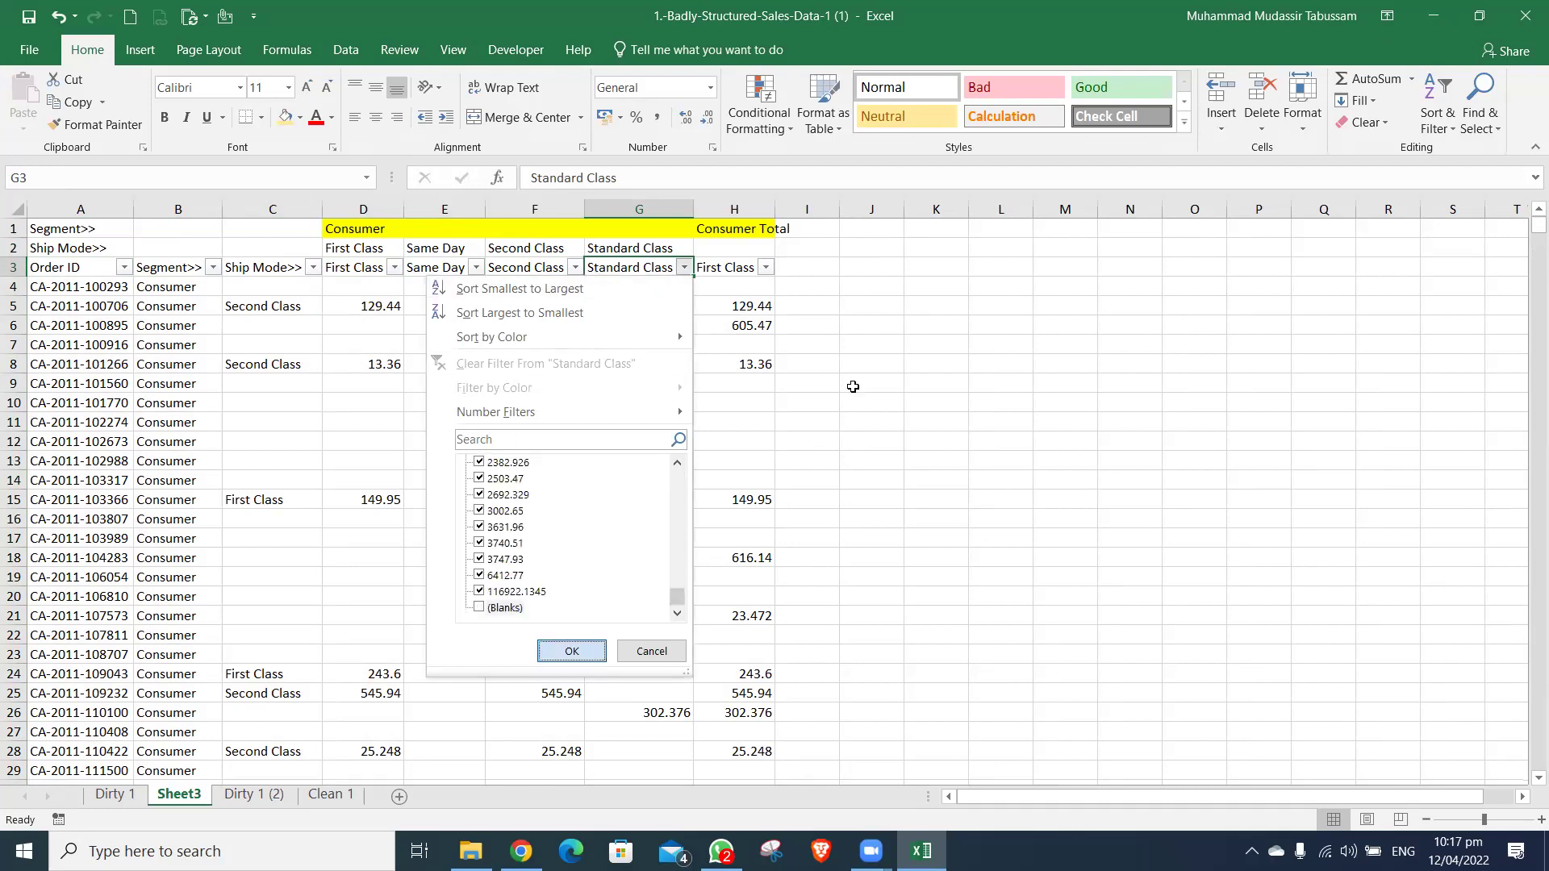
key(Return)
- Enter the formula =G6 in cell C6, pulling the Standard Class amount into the Ship Mode column
key(Down)
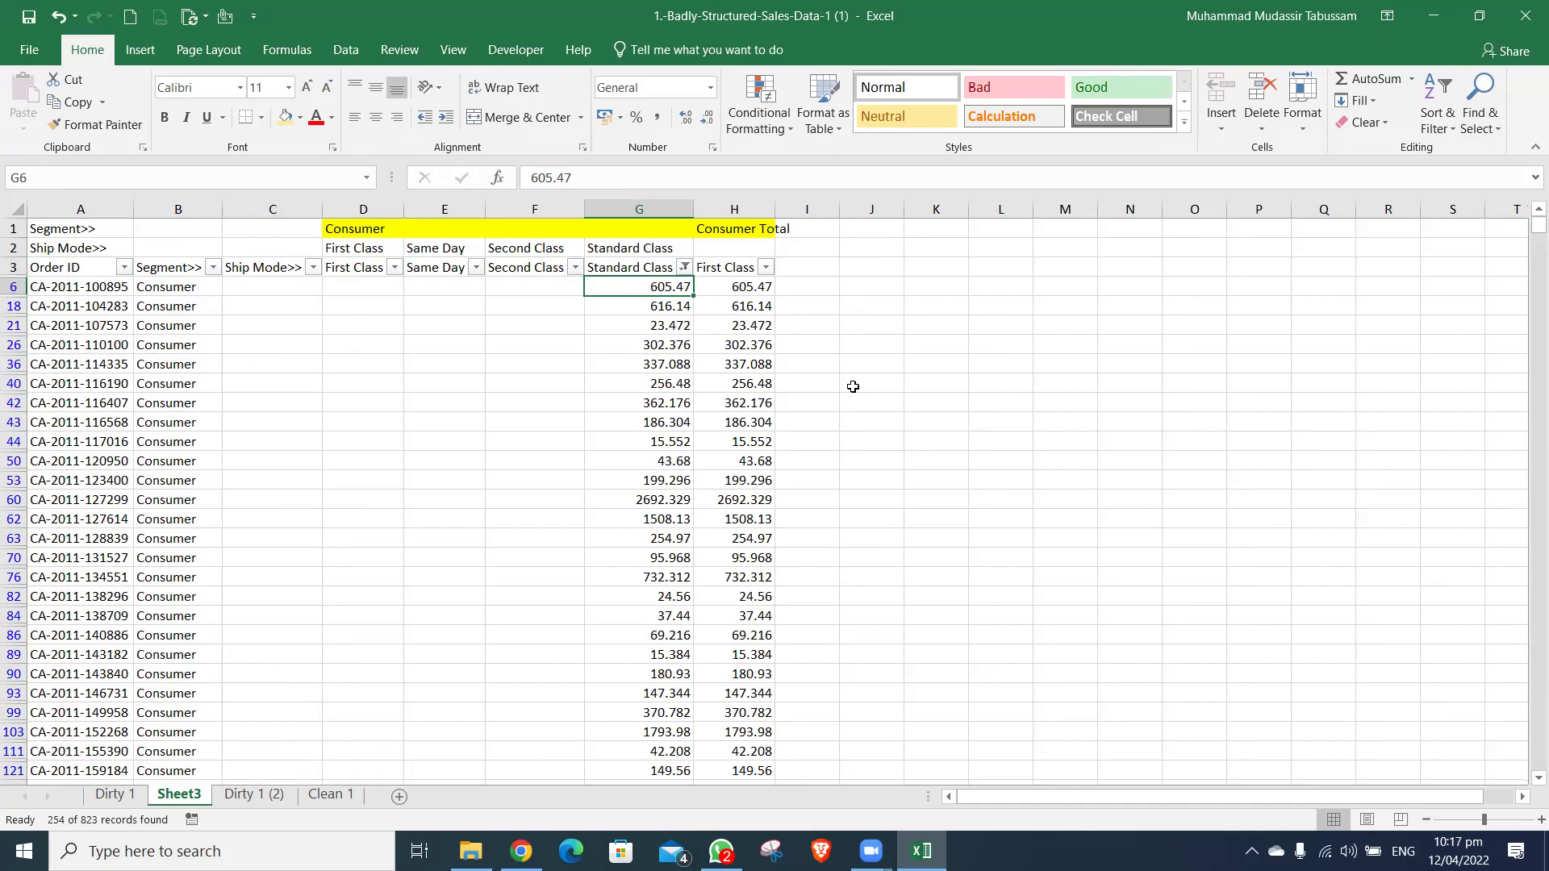
key(Left)
key(Left)
key(Left)
key(Left)
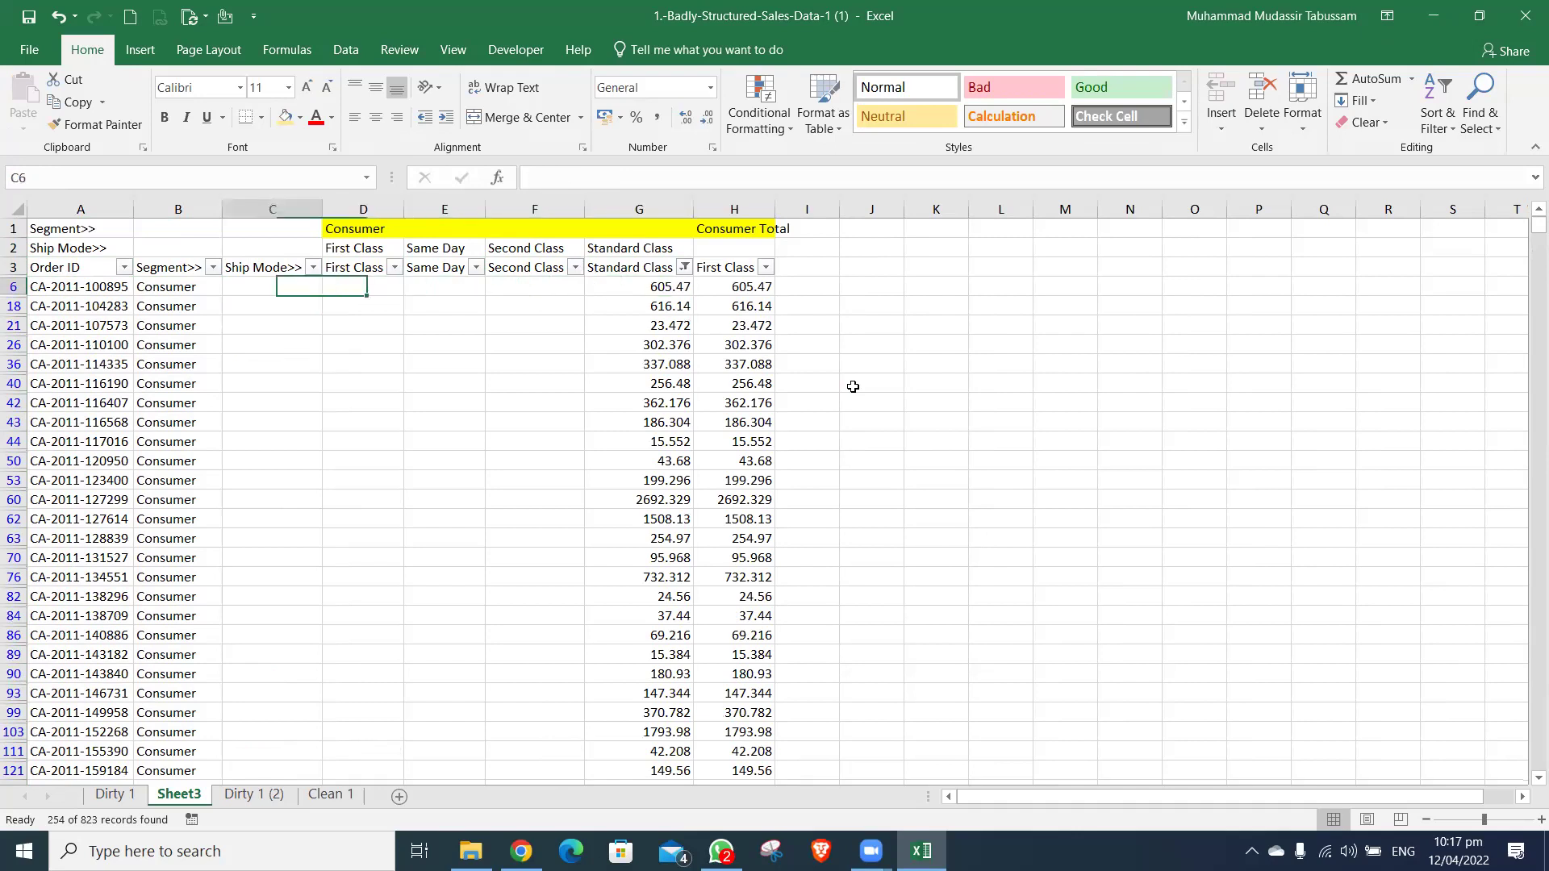
text(=)
key(Right)
key(Right)
key(Right)
key(Right)
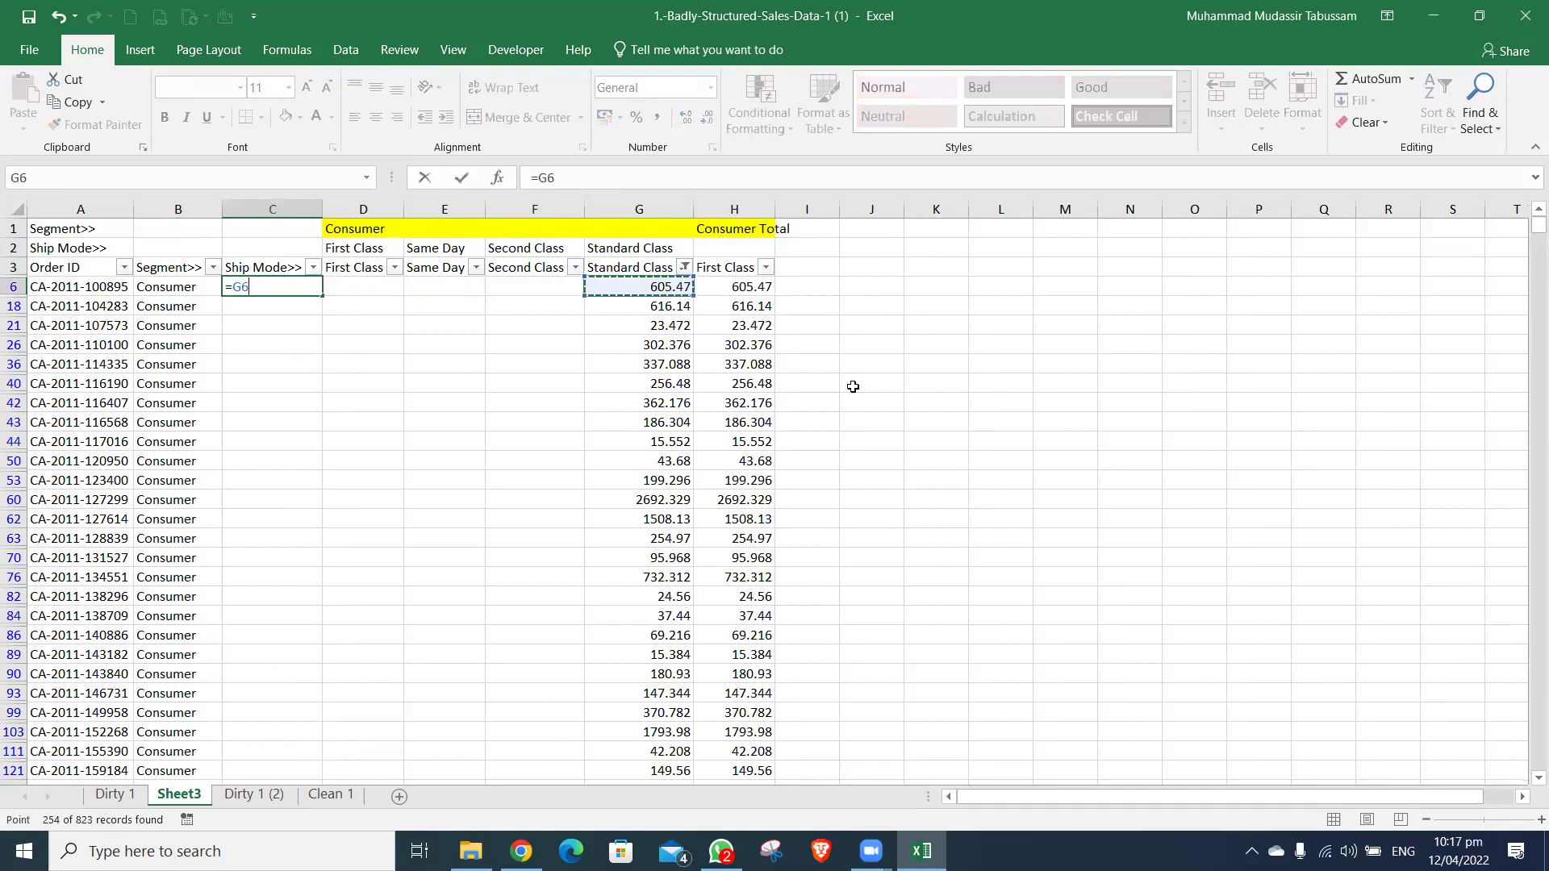
key(Return)
- Try to copy the C6 formula over the Ship Mode cells selected from C825 up to C6, then return to C6
key(Up)
key(ctrl+c)
key(Left)
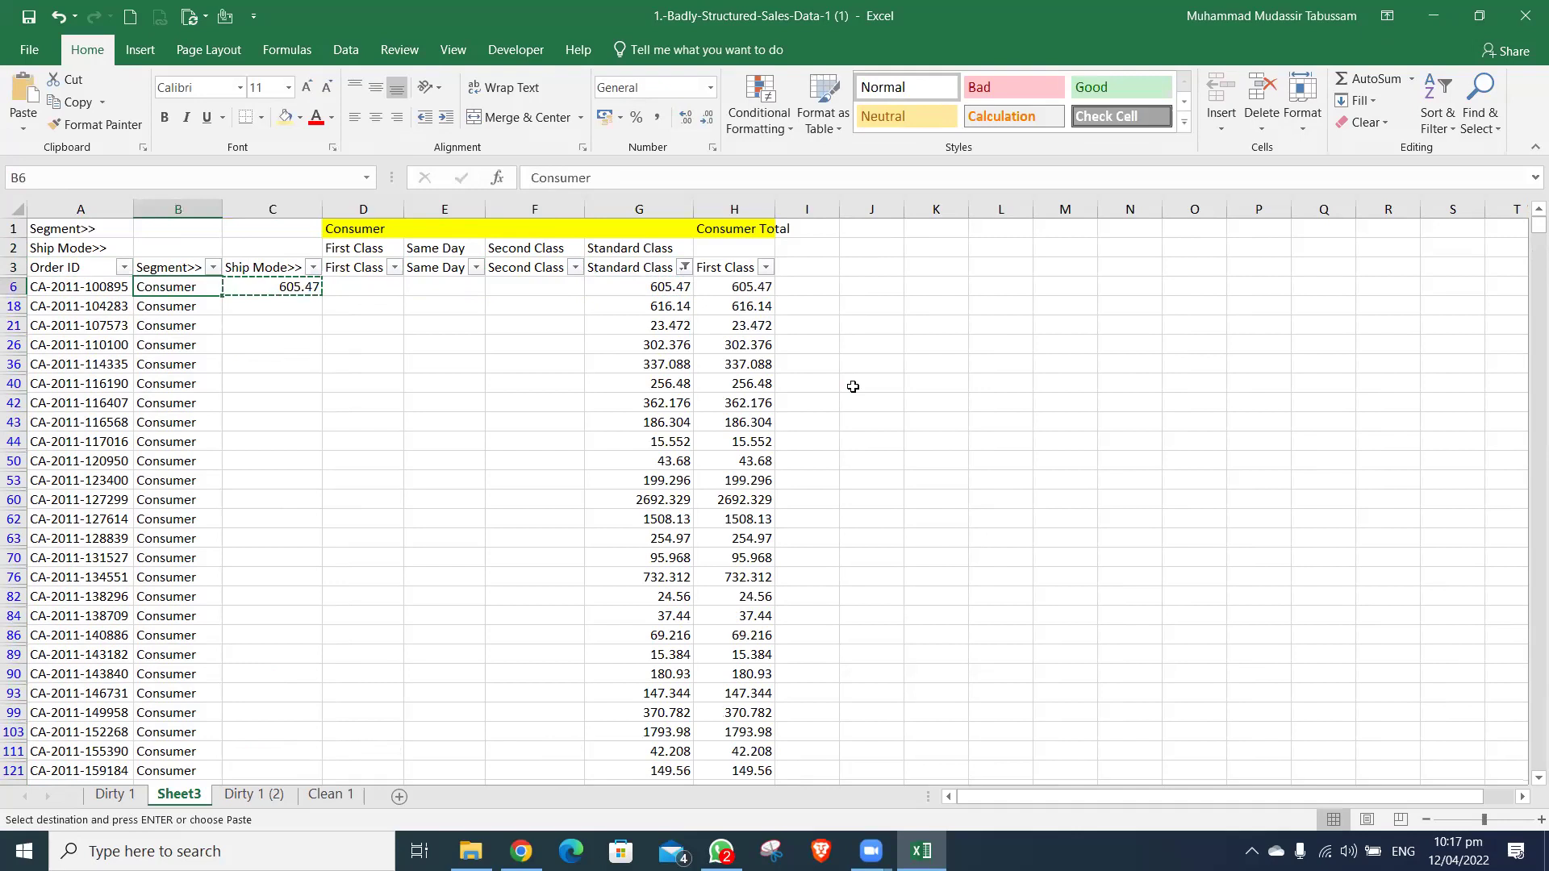
key(ctrl+Down)
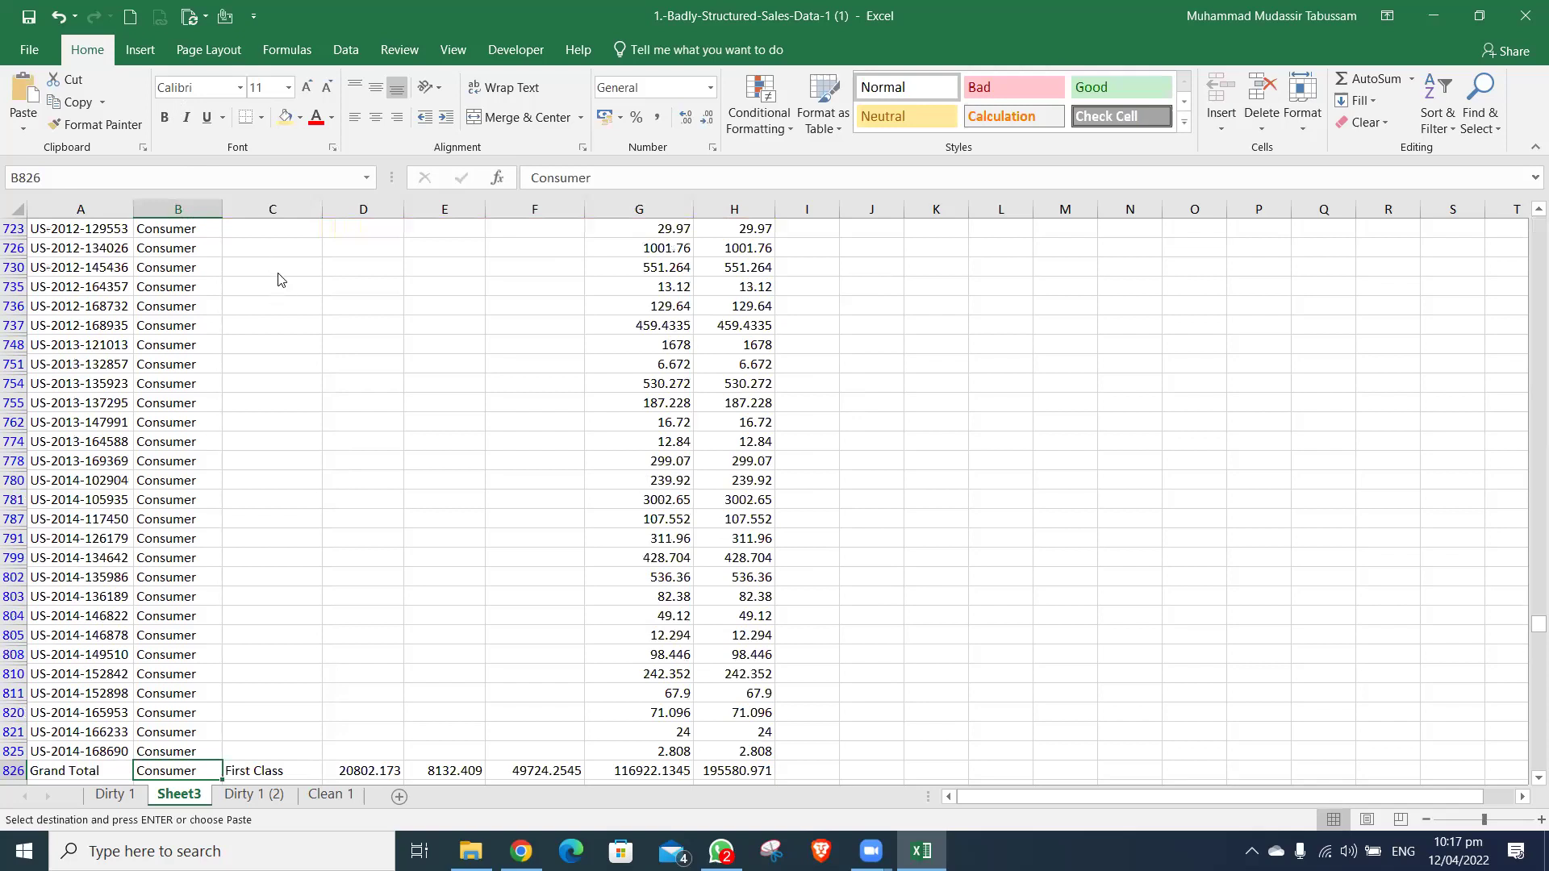
key(Up)
key(Right)
key(ctrl+shift+Up)
key(ctrl+g)
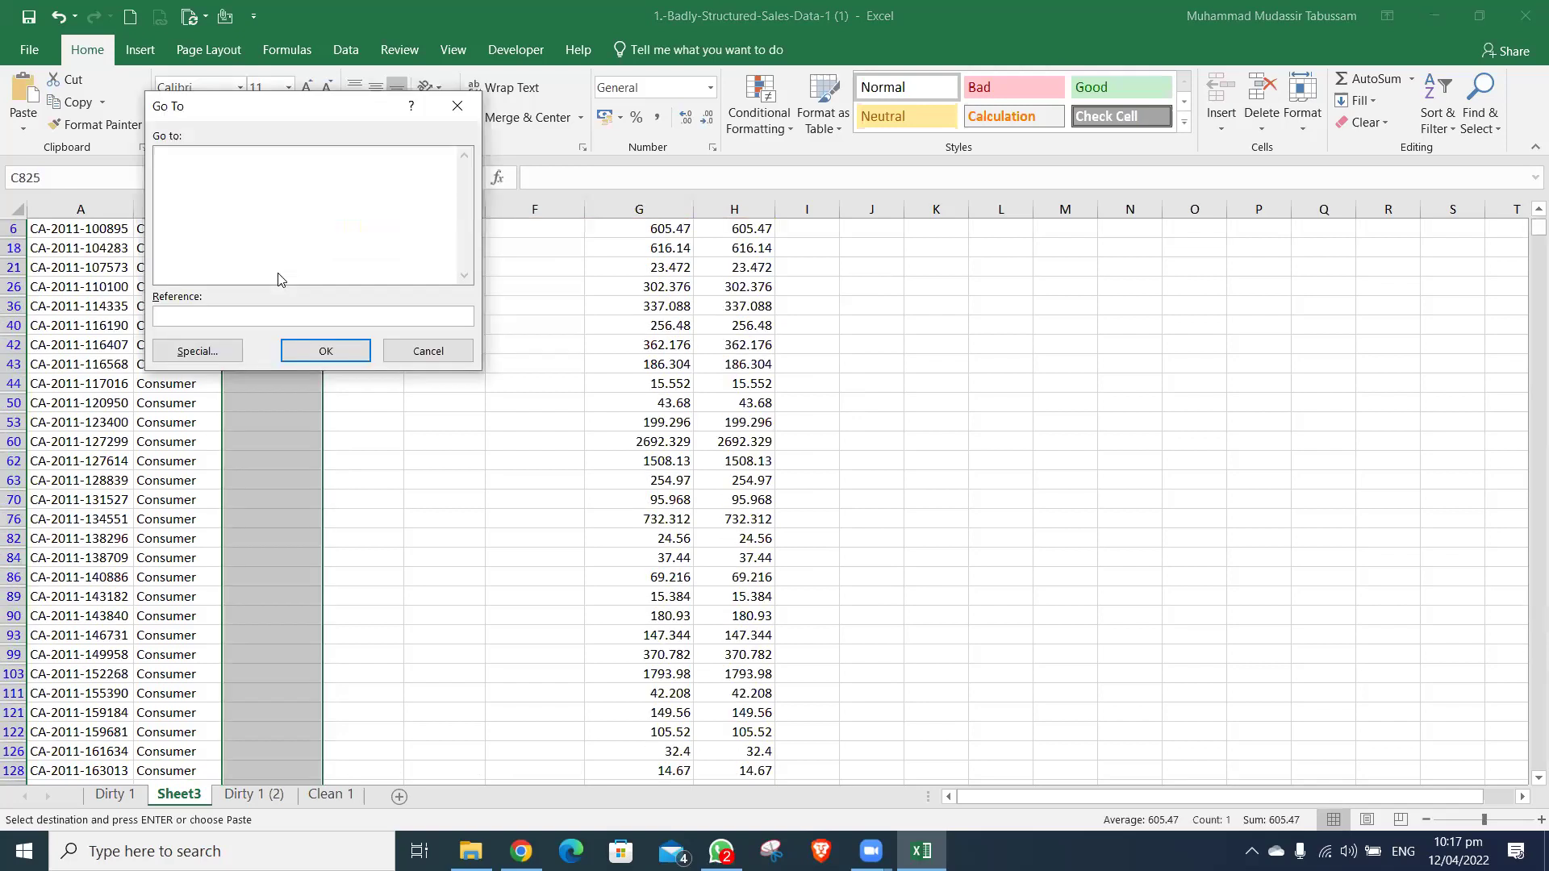
key(Escape)
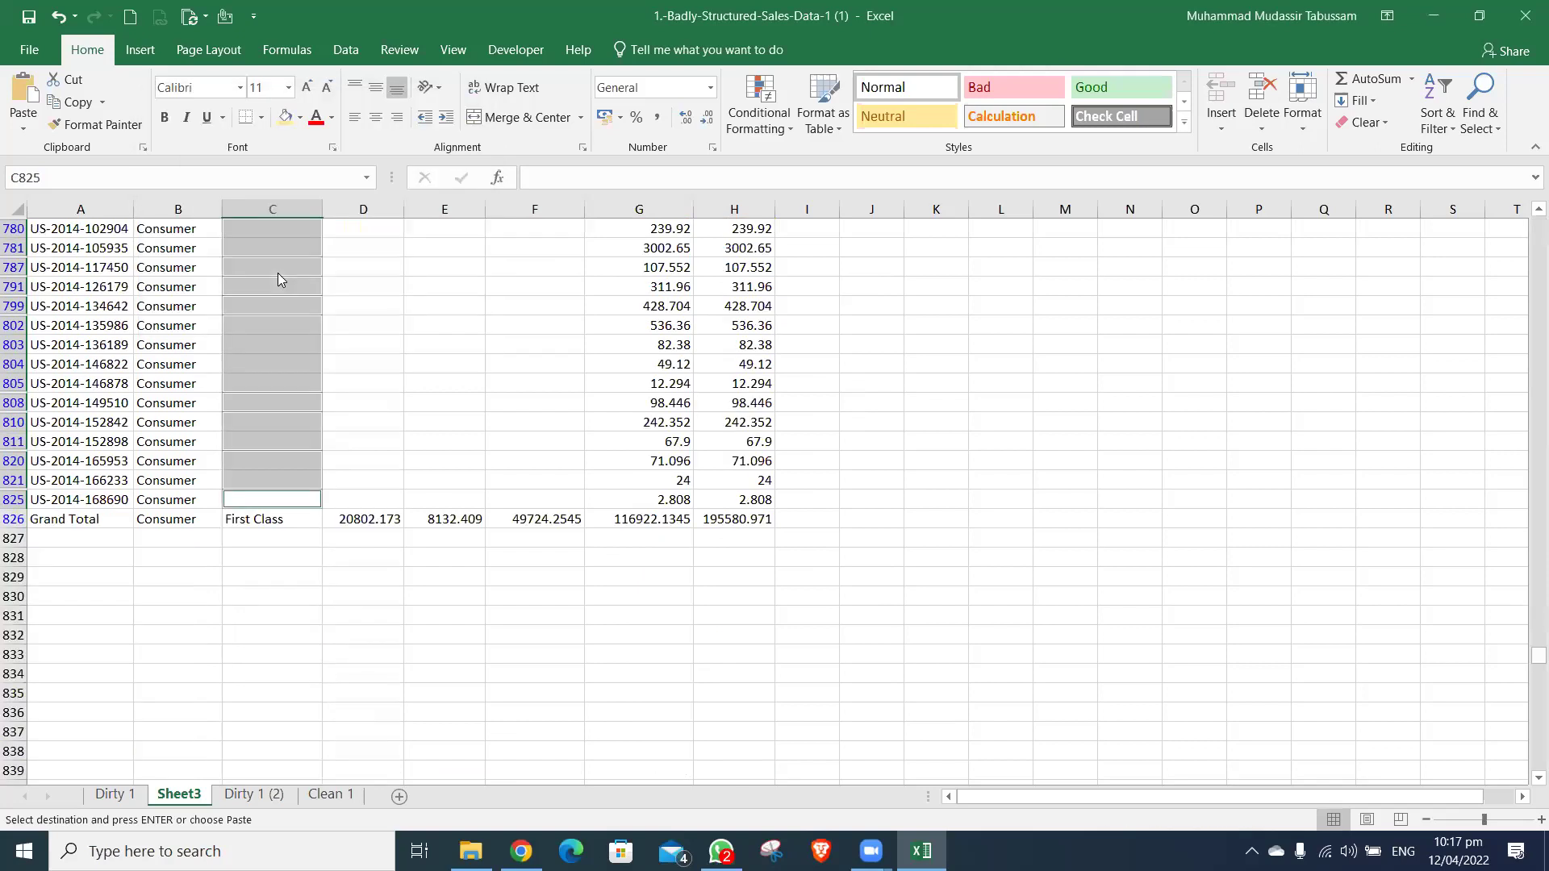
scroll(278, 272, up, 7)
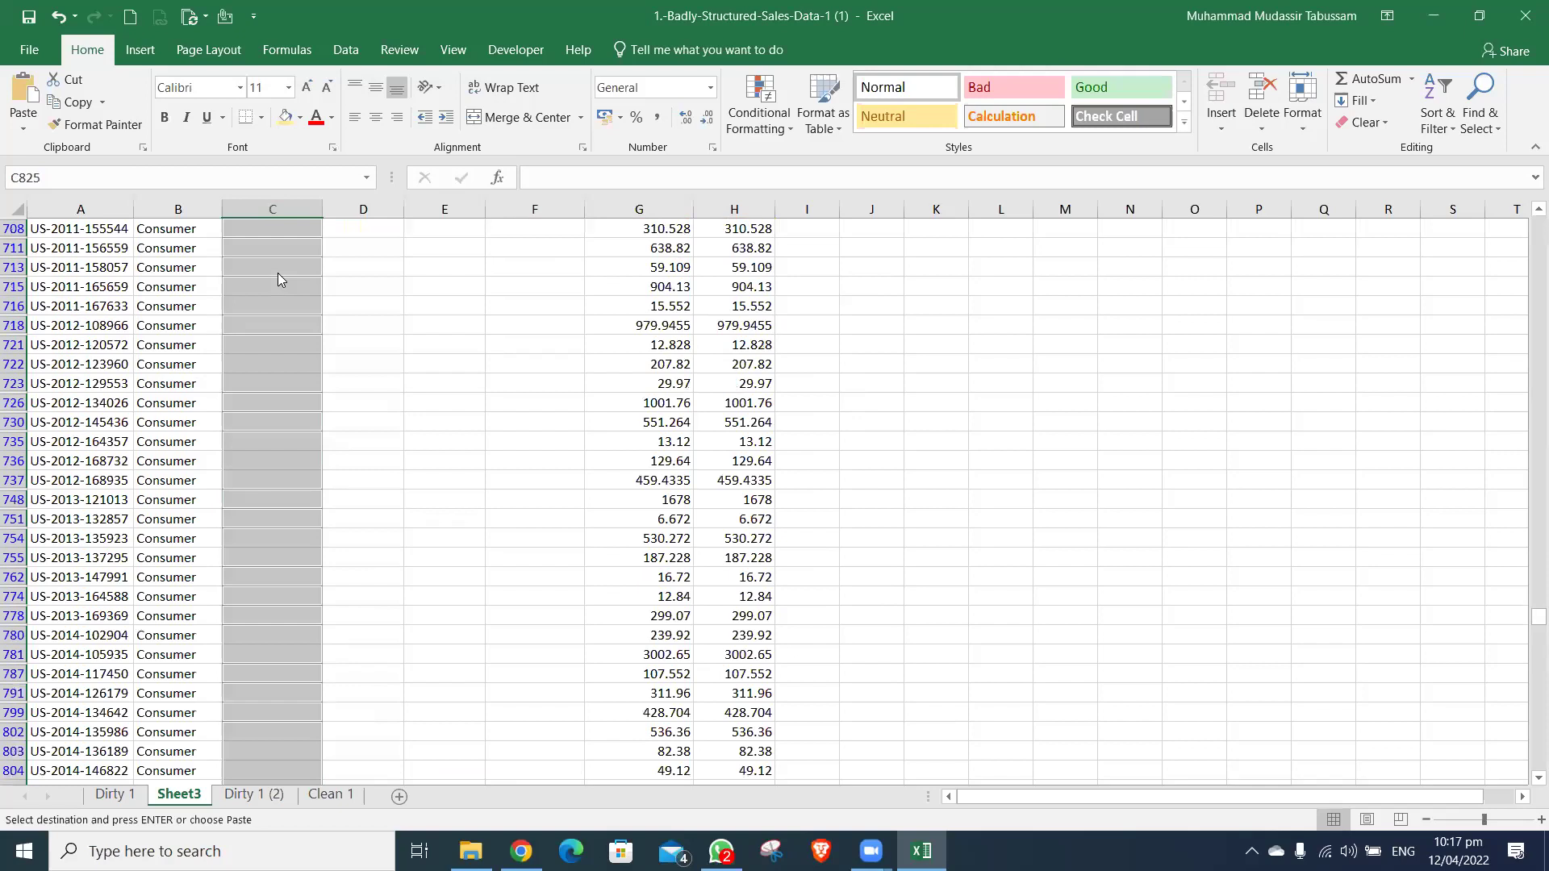
scroll(278, 272, up, 20)
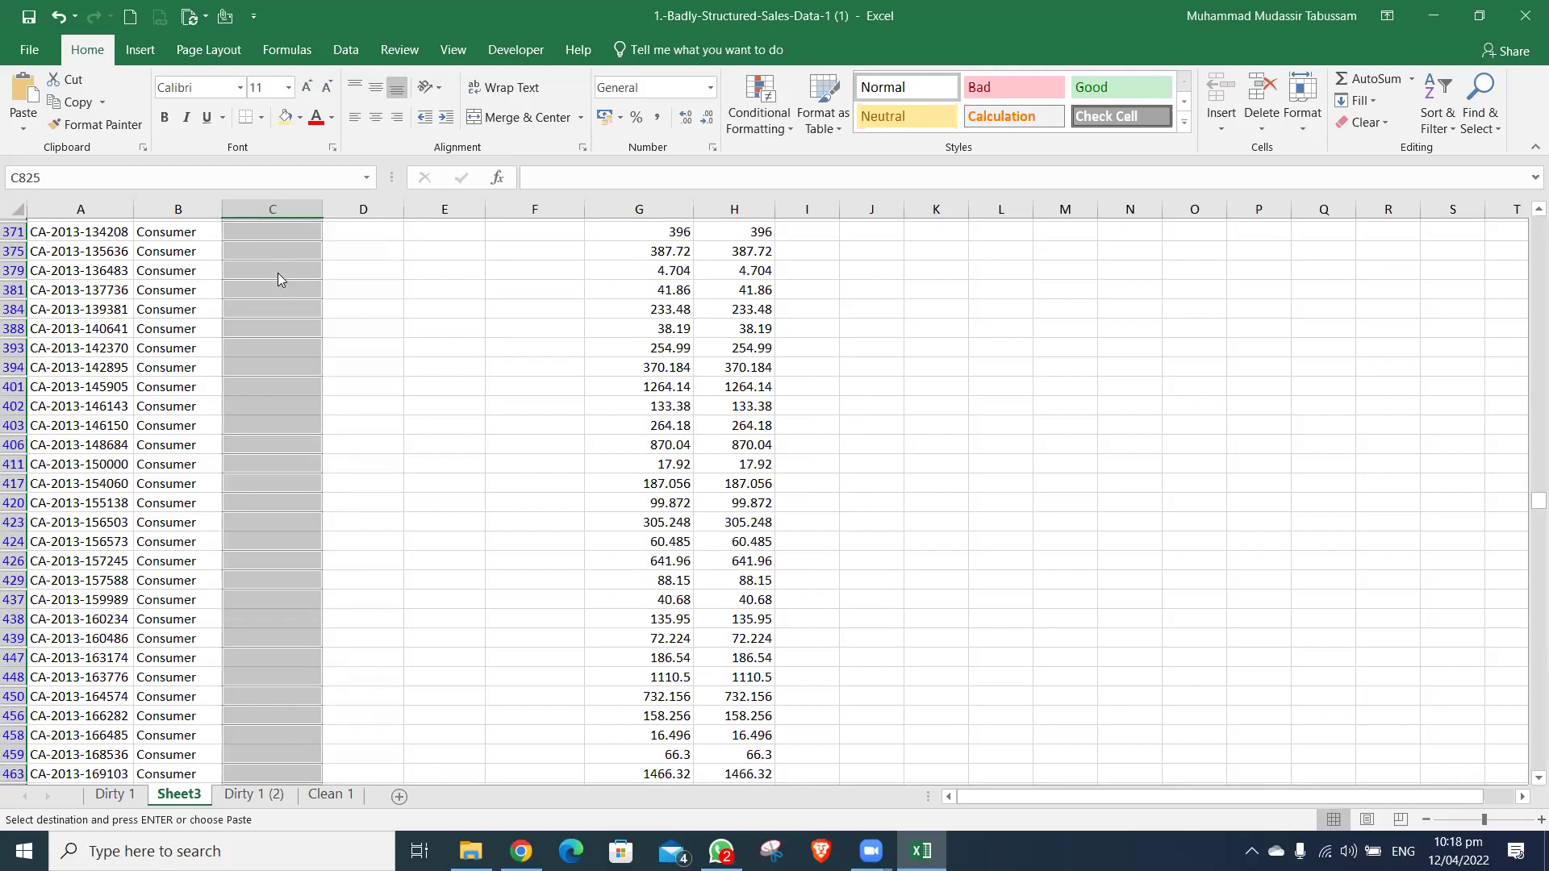
scroll(278, 273, up, 13)
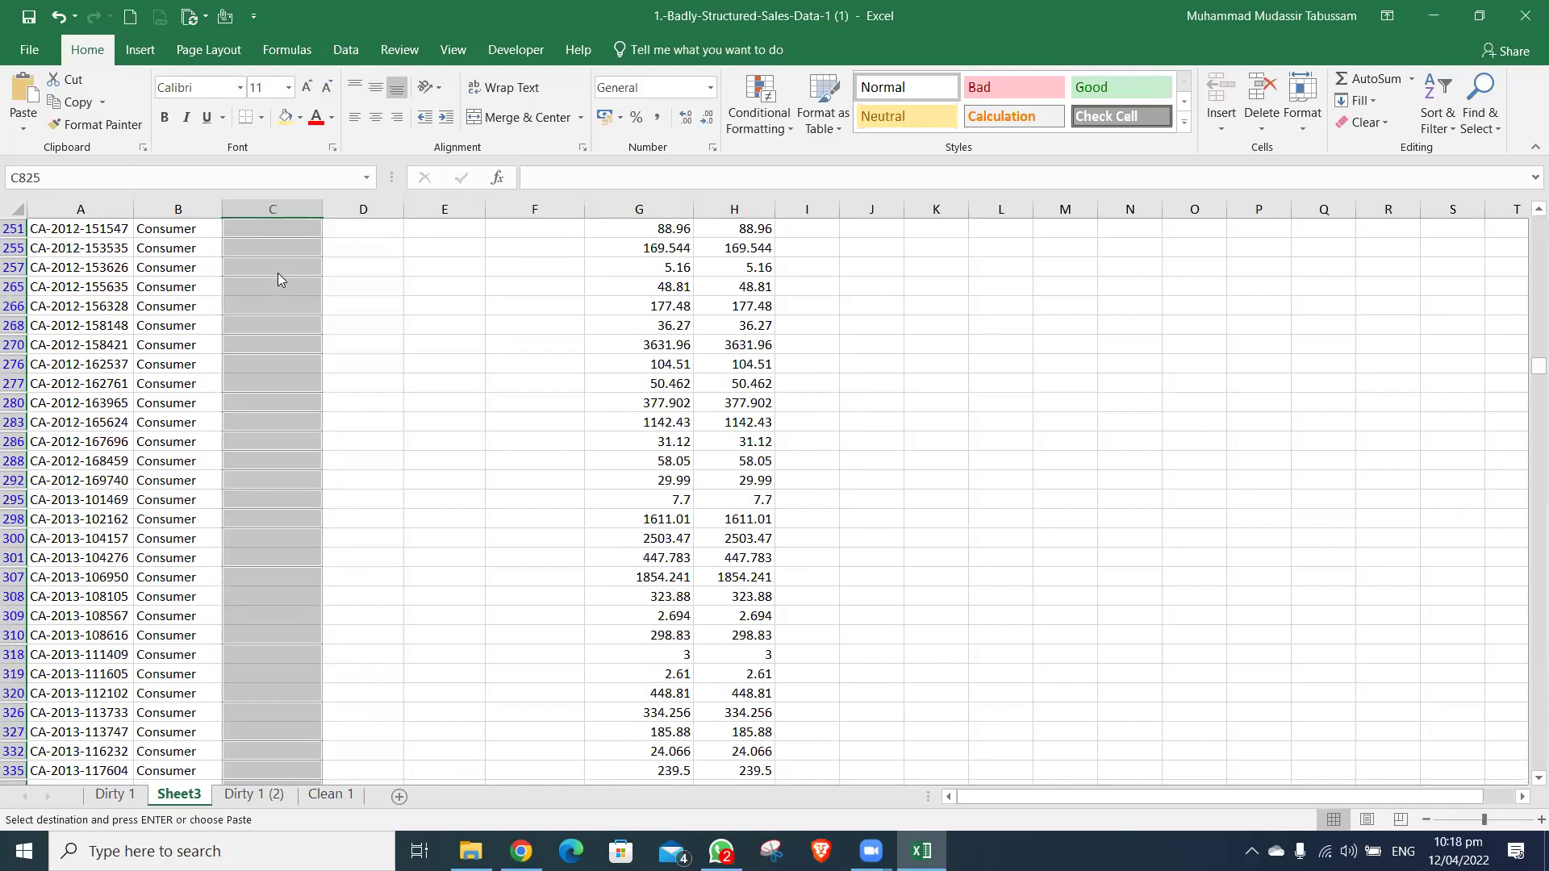
key(ctrl+BackSpace)
key(Up)
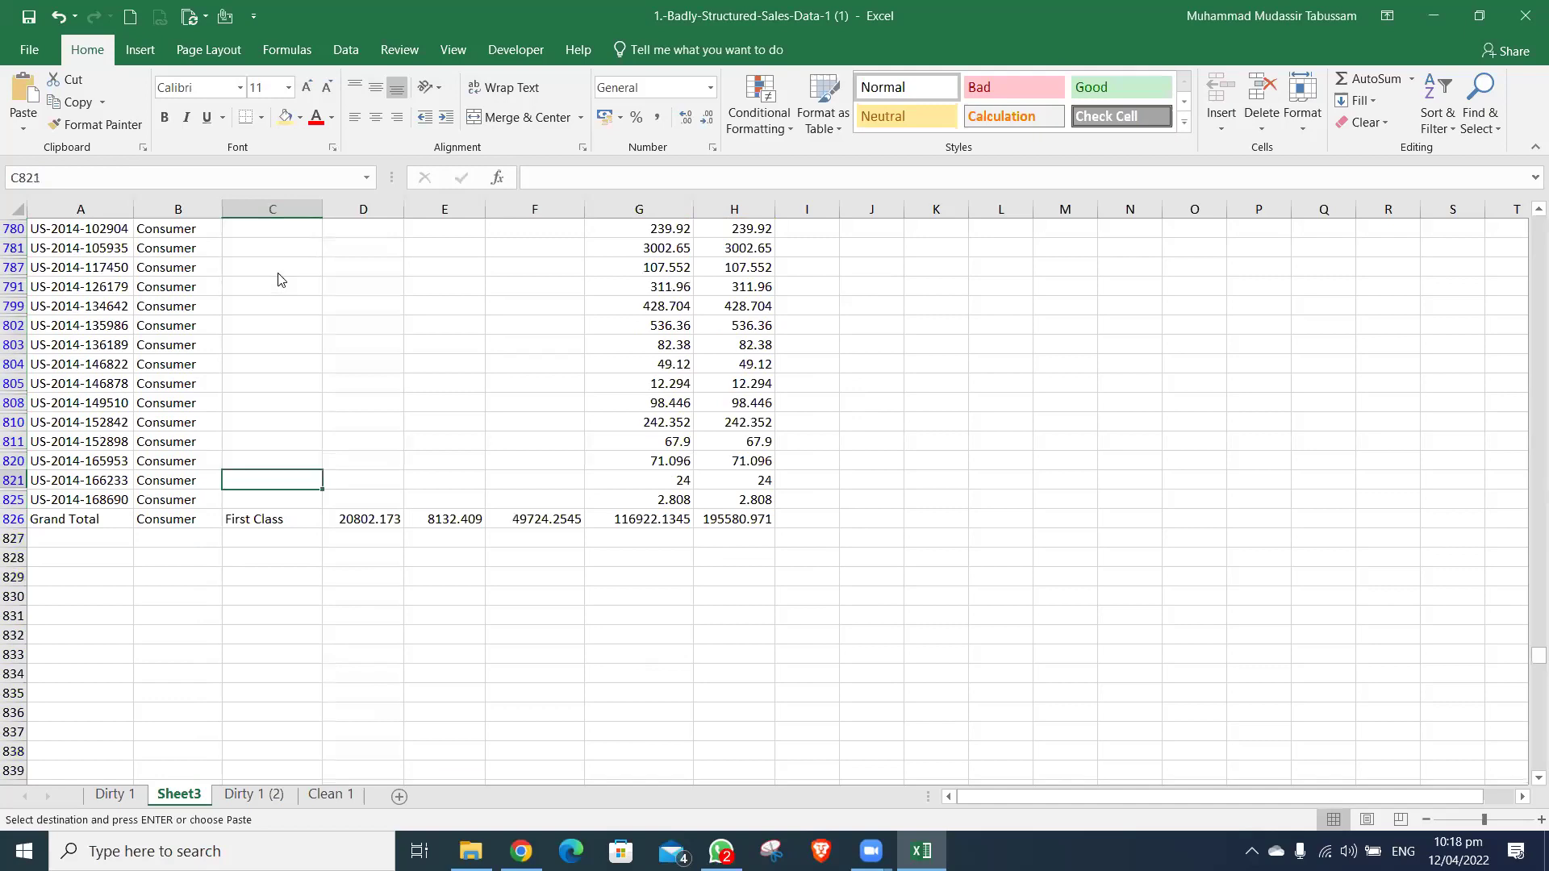
key(ctrl+Up)
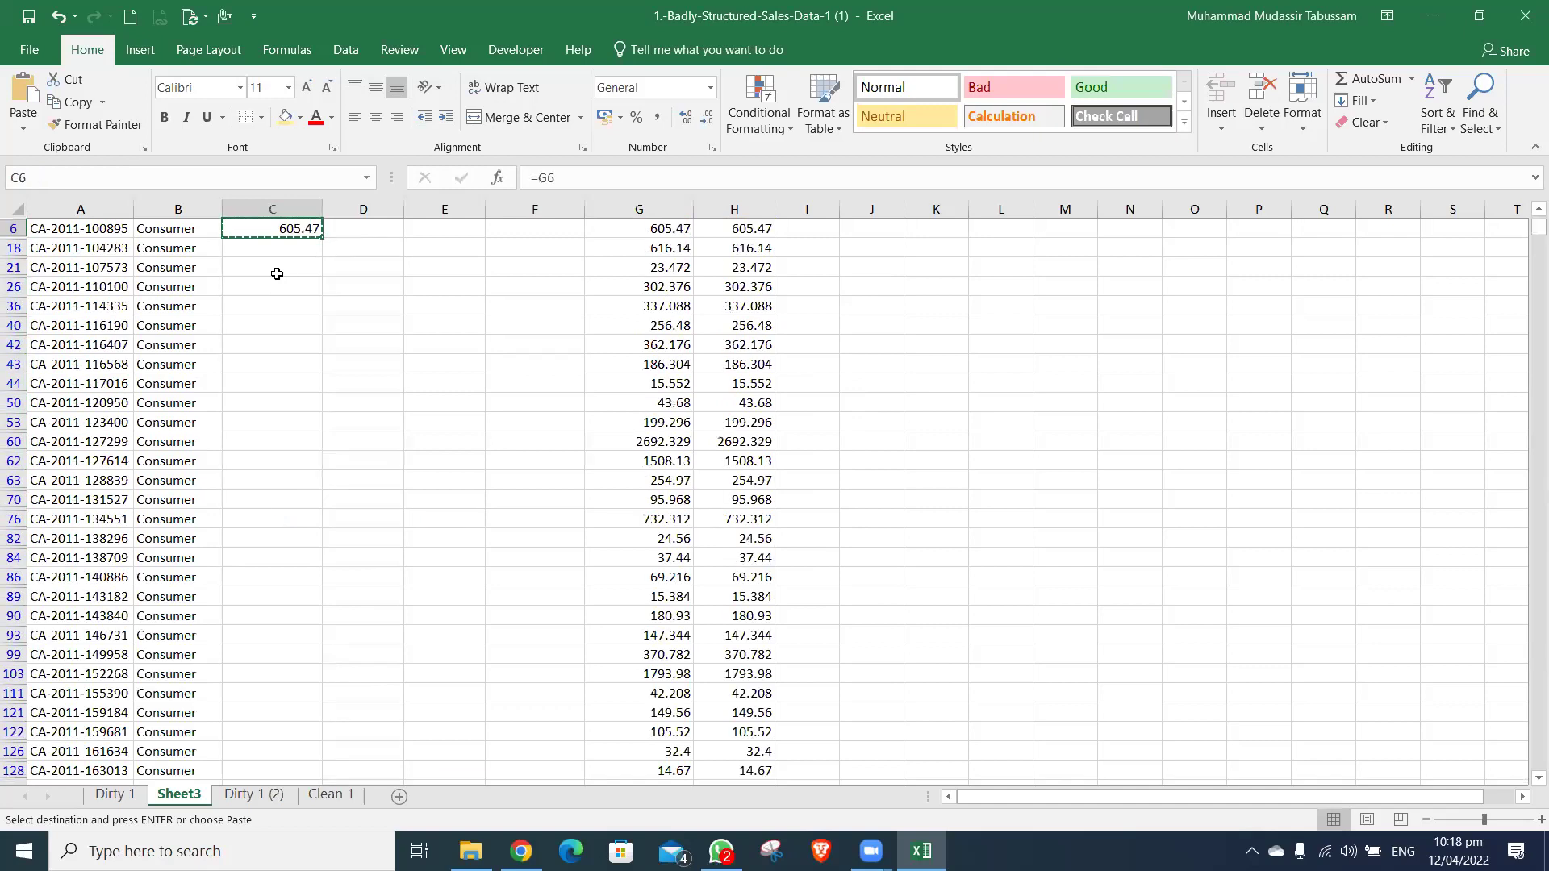
scroll(277, 273, up, 1)
key(Left)
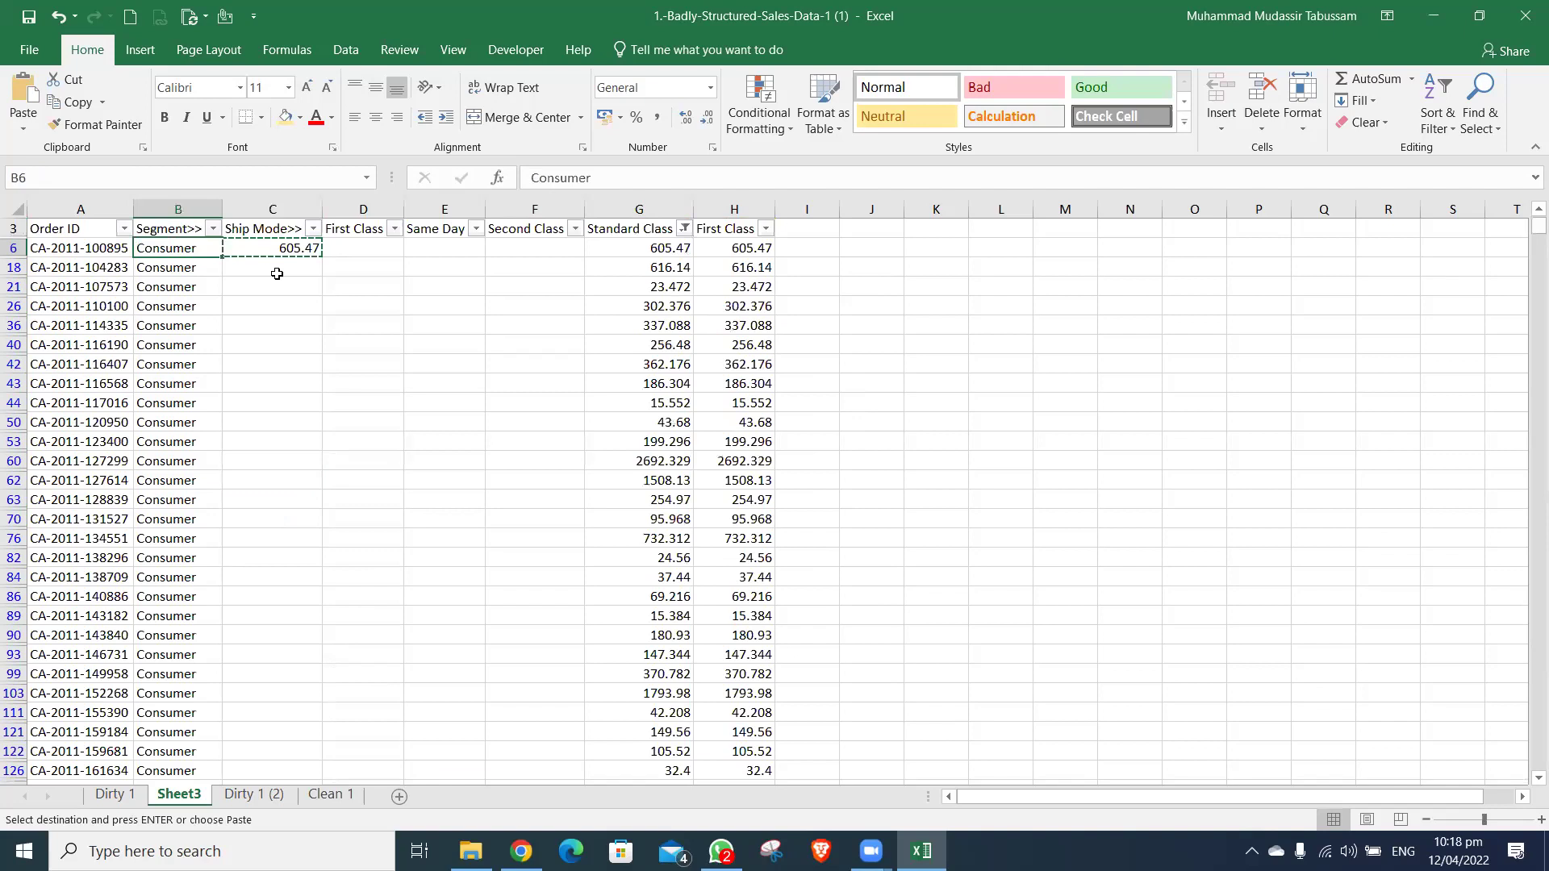
- Try again to select the Ship Mode cells from C825 up to C6 through Go To Special, then cancel the copy
key(Right)
key(ctrl+Down)
key(Up)
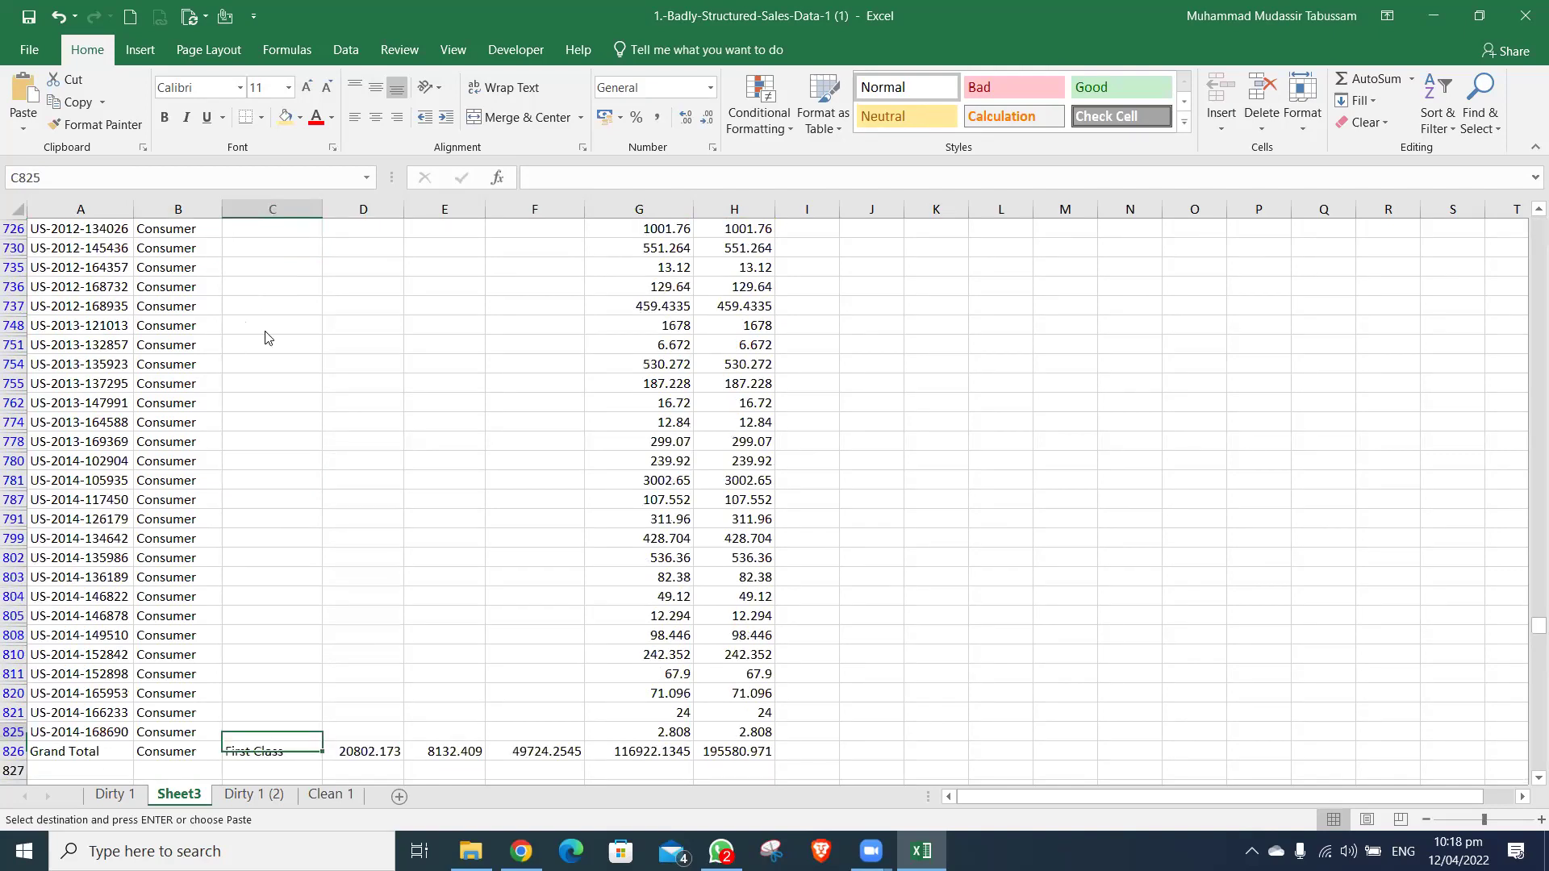
key(ctrl+shift+Up)
key(ctrl+g)
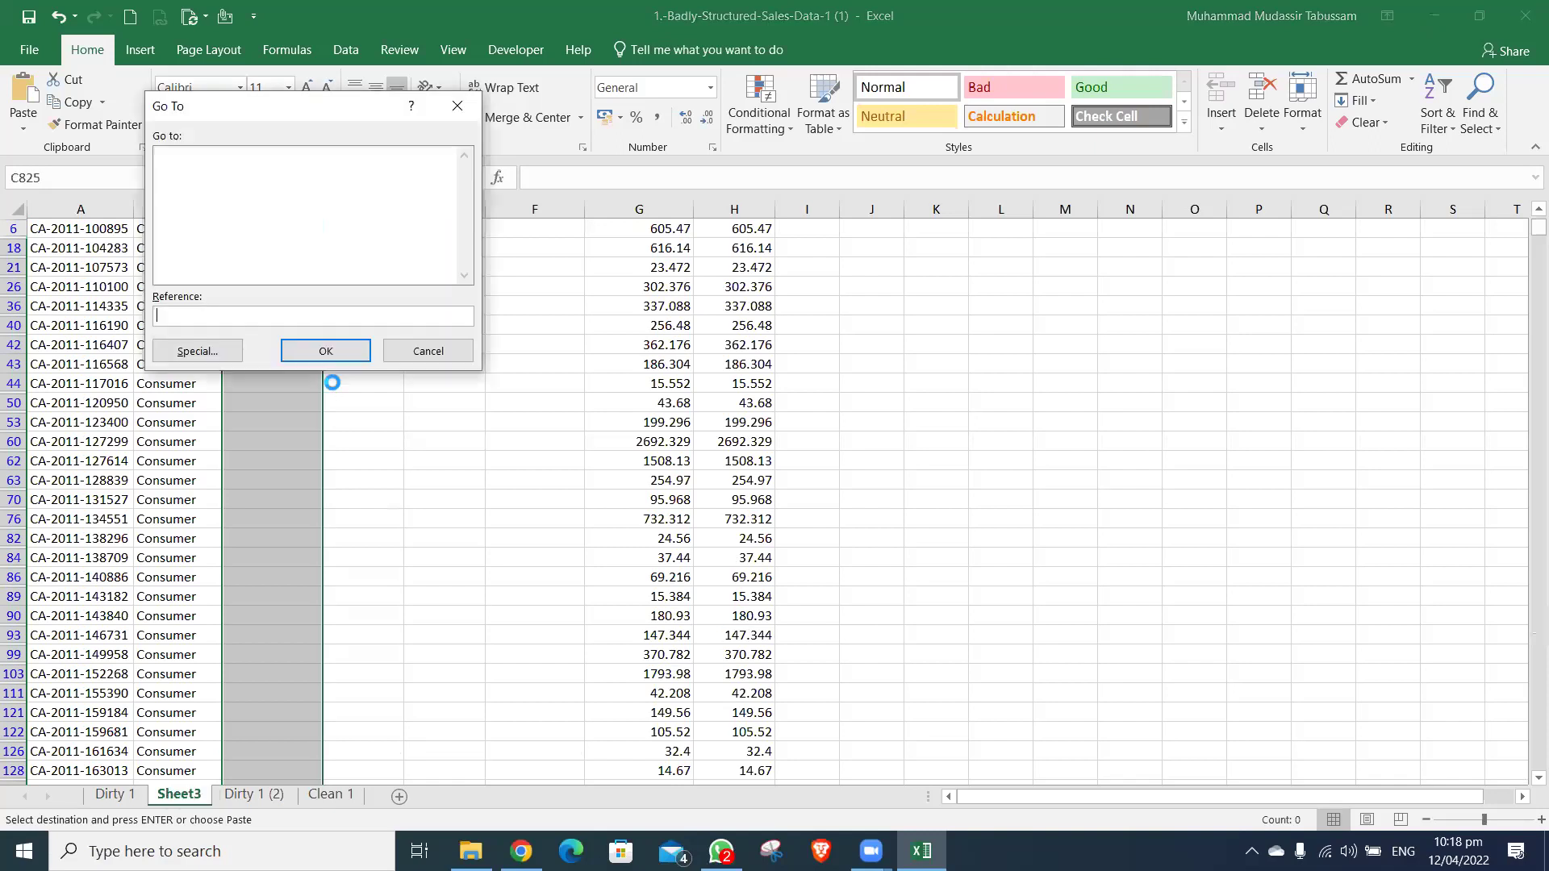
key(alt+s)
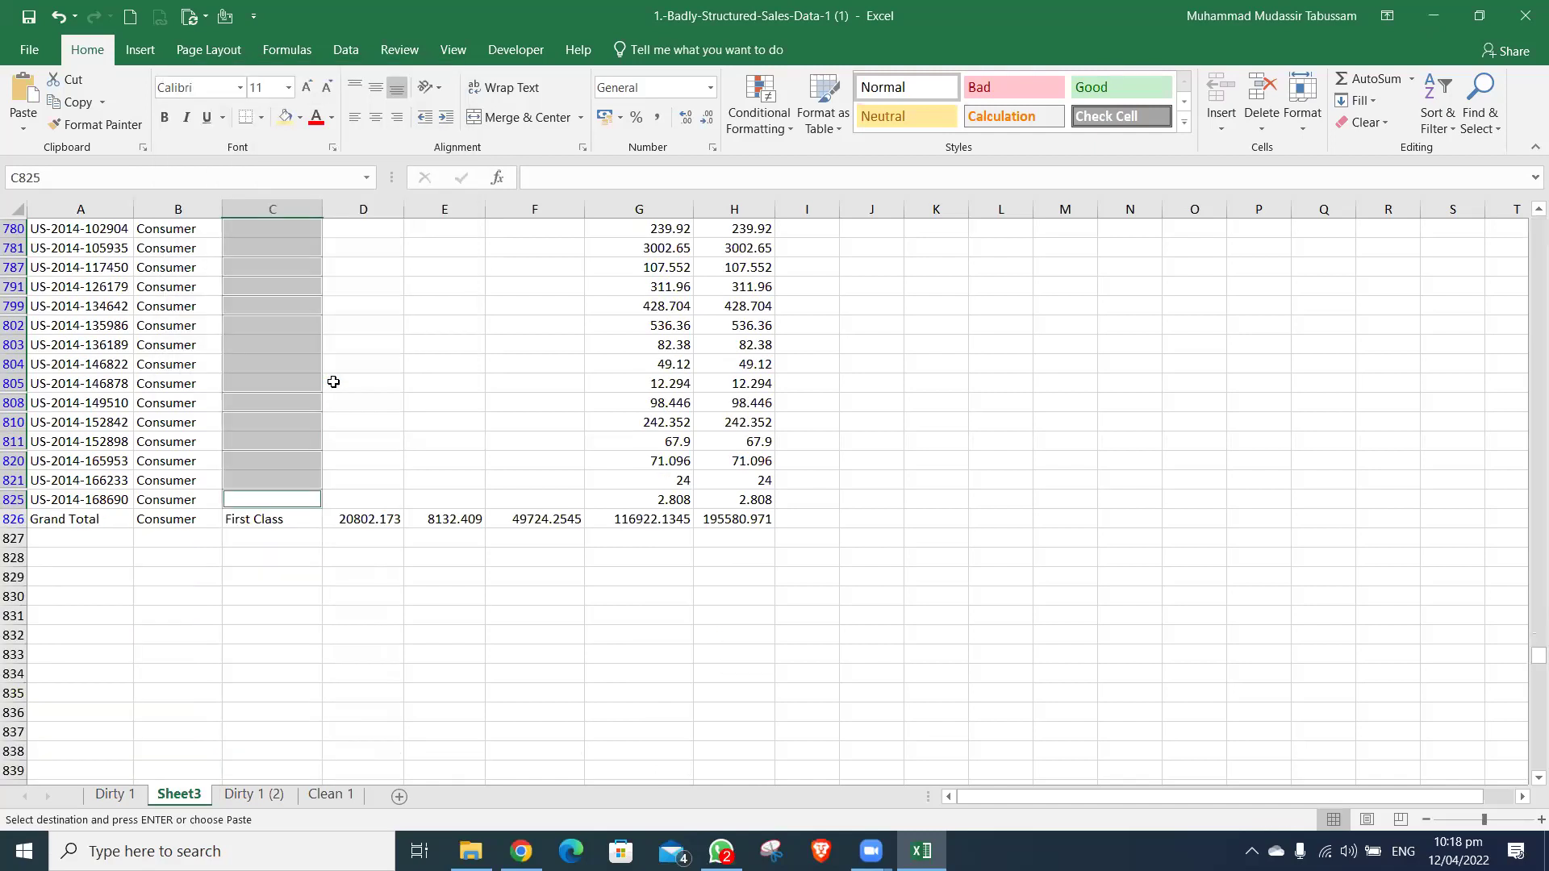
key(ctrl+Up)
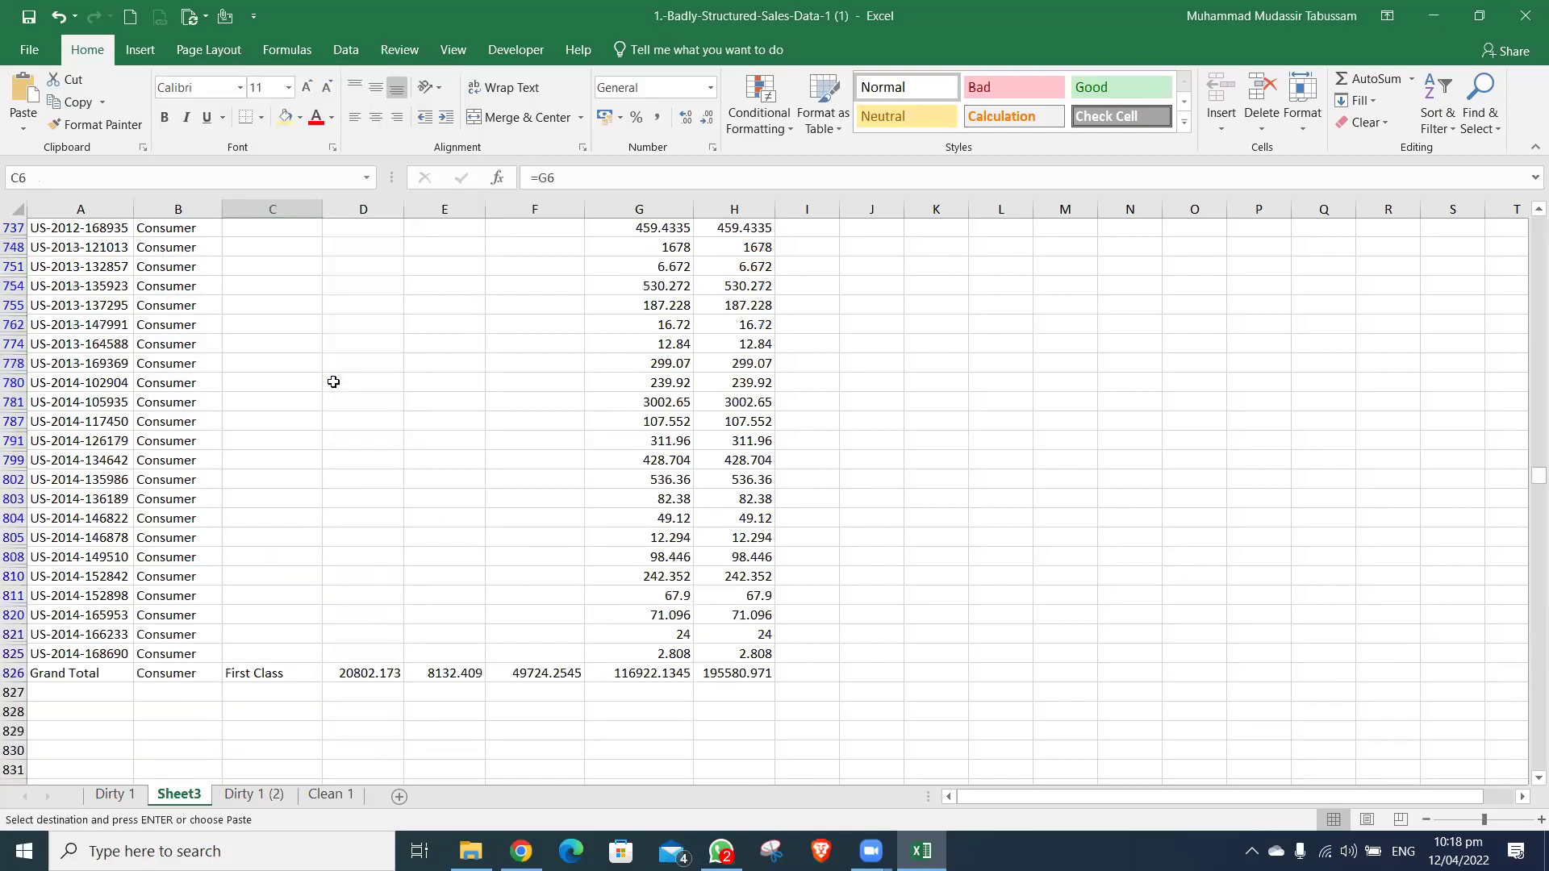
key(Escape)
scroll(334, 382, up, 1)
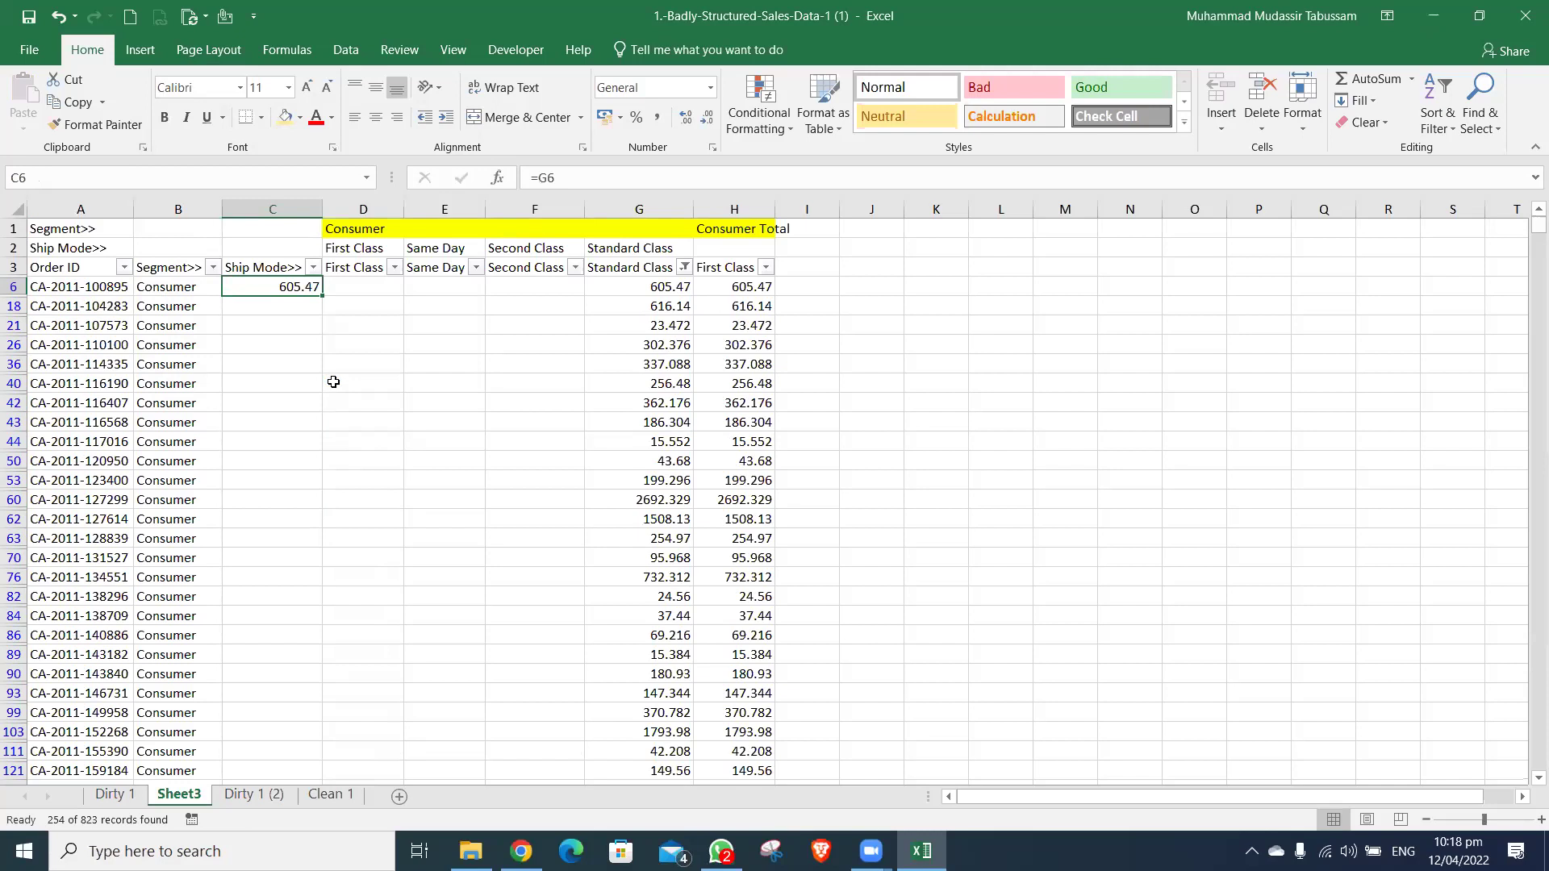
- Re-enter the formula =G6 in cell C6
key(F2)
key(BackSpace)
key(BackSpace)
key(Right)
key(Right)
key(Right)
key(Right)
key(Return)
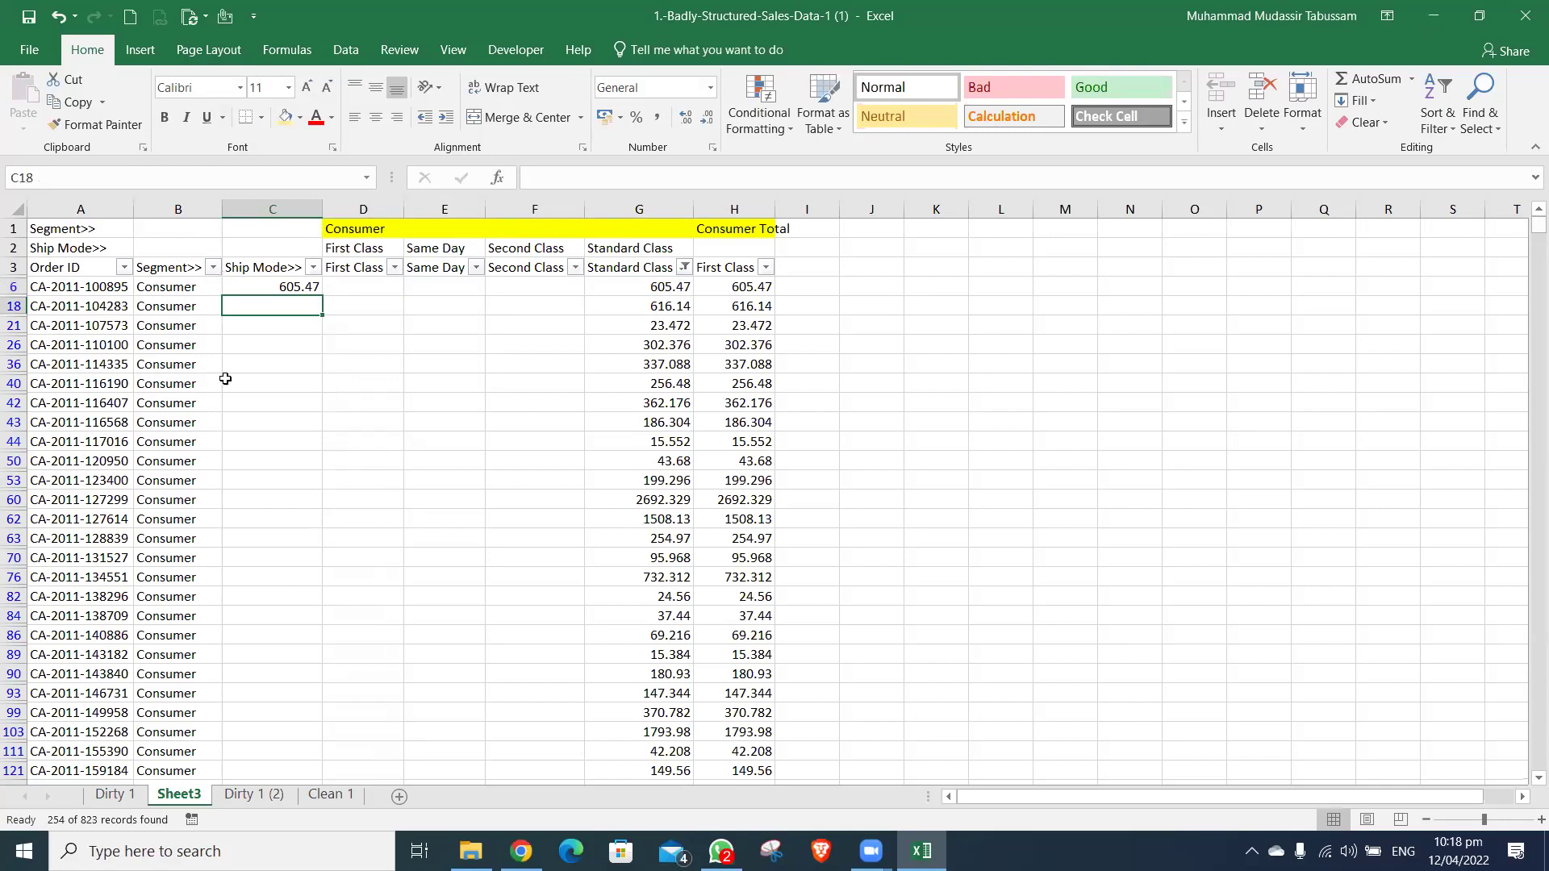
key(ctrl+shift+Down)
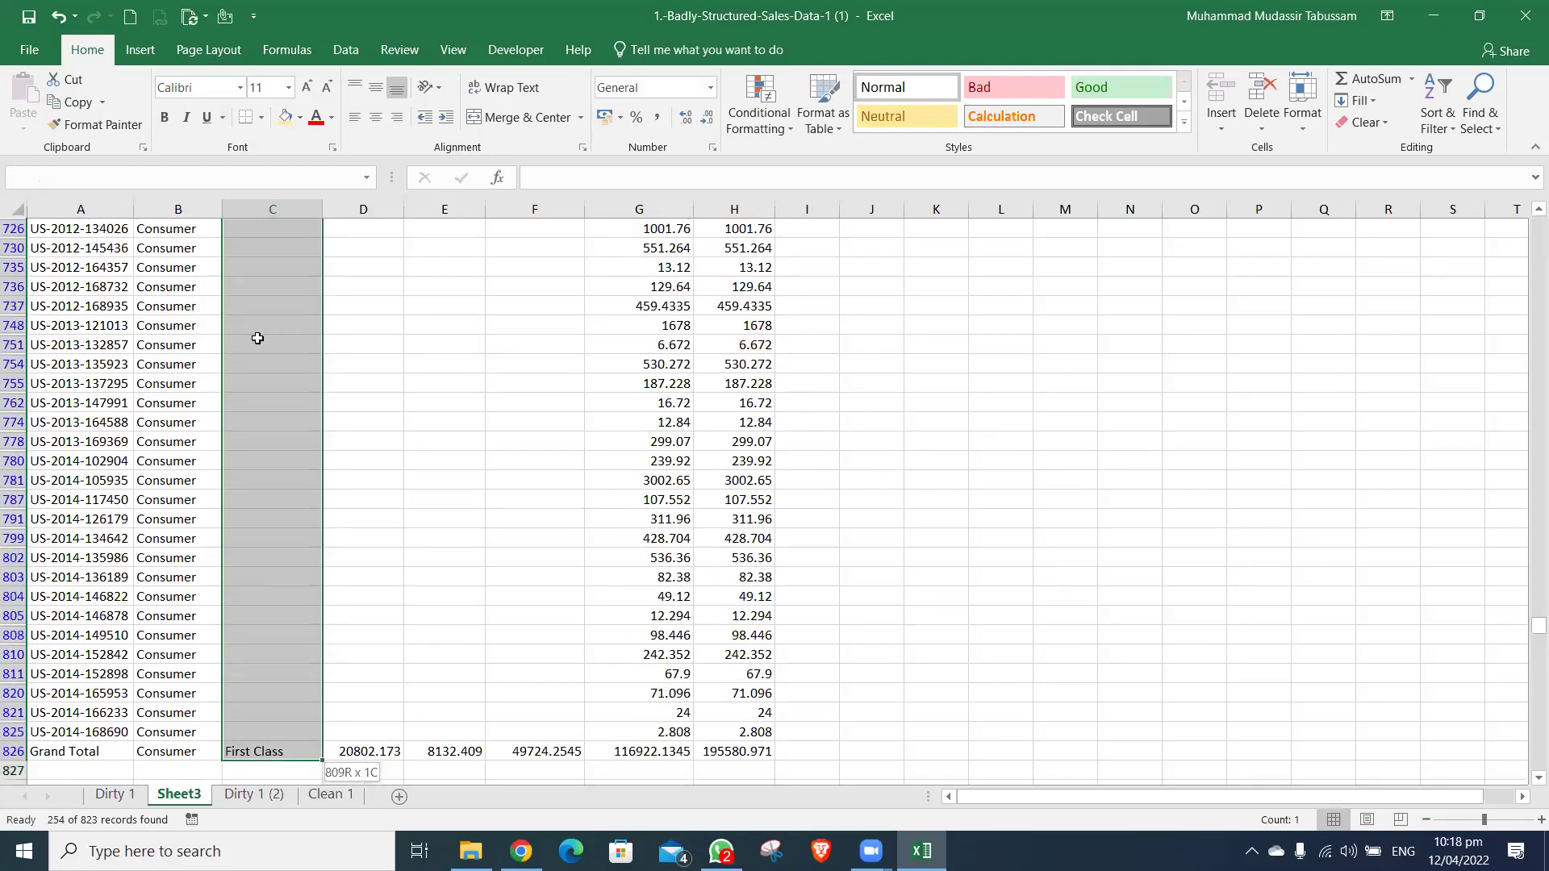
key(shift+Up)
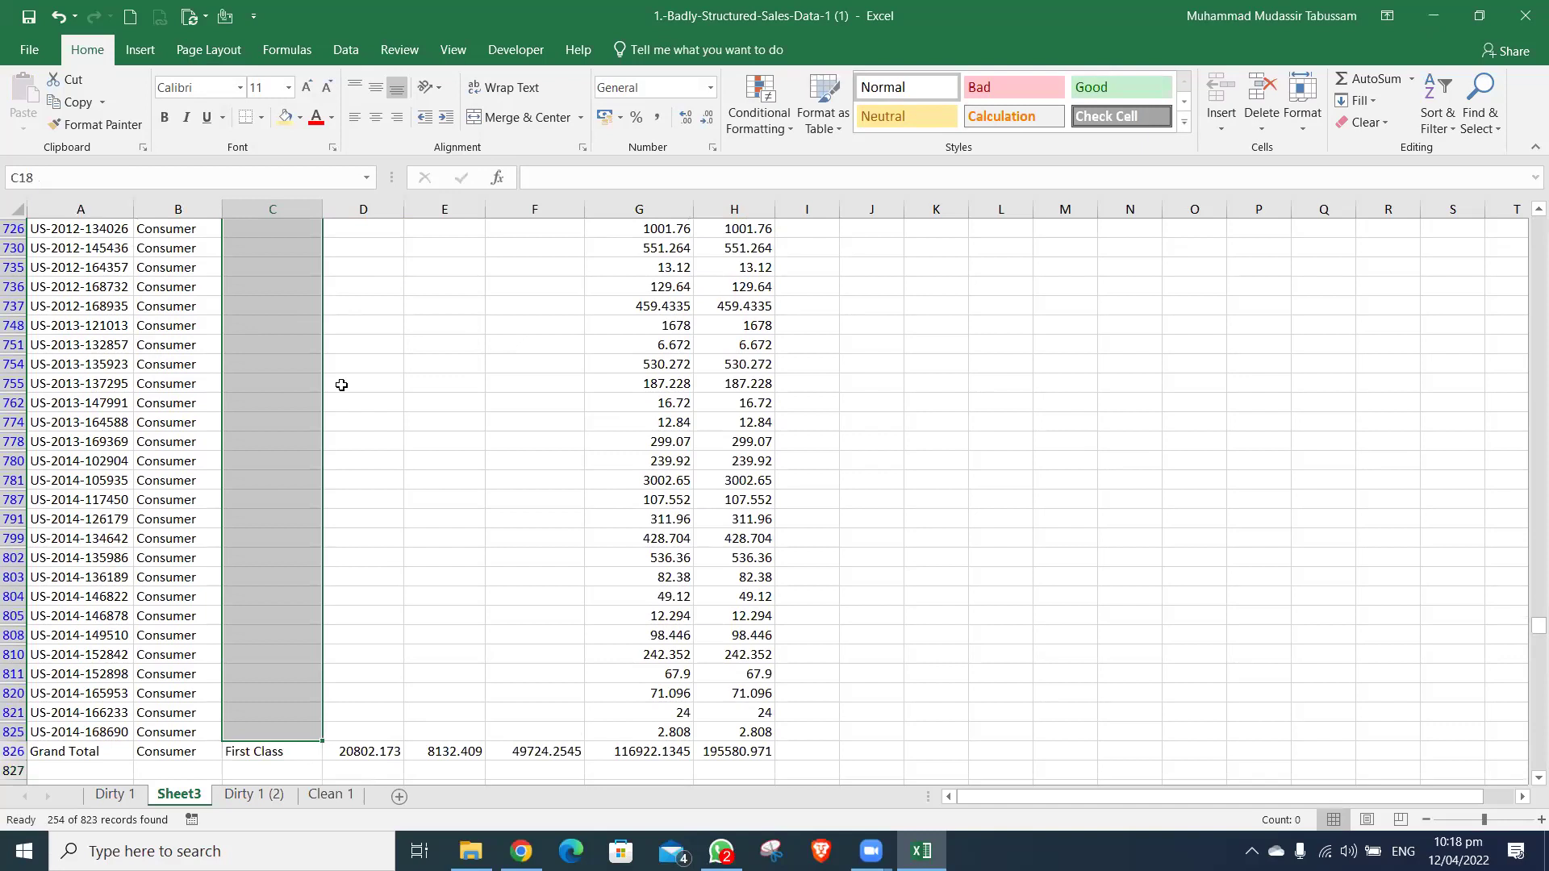
key(ctrl+g)
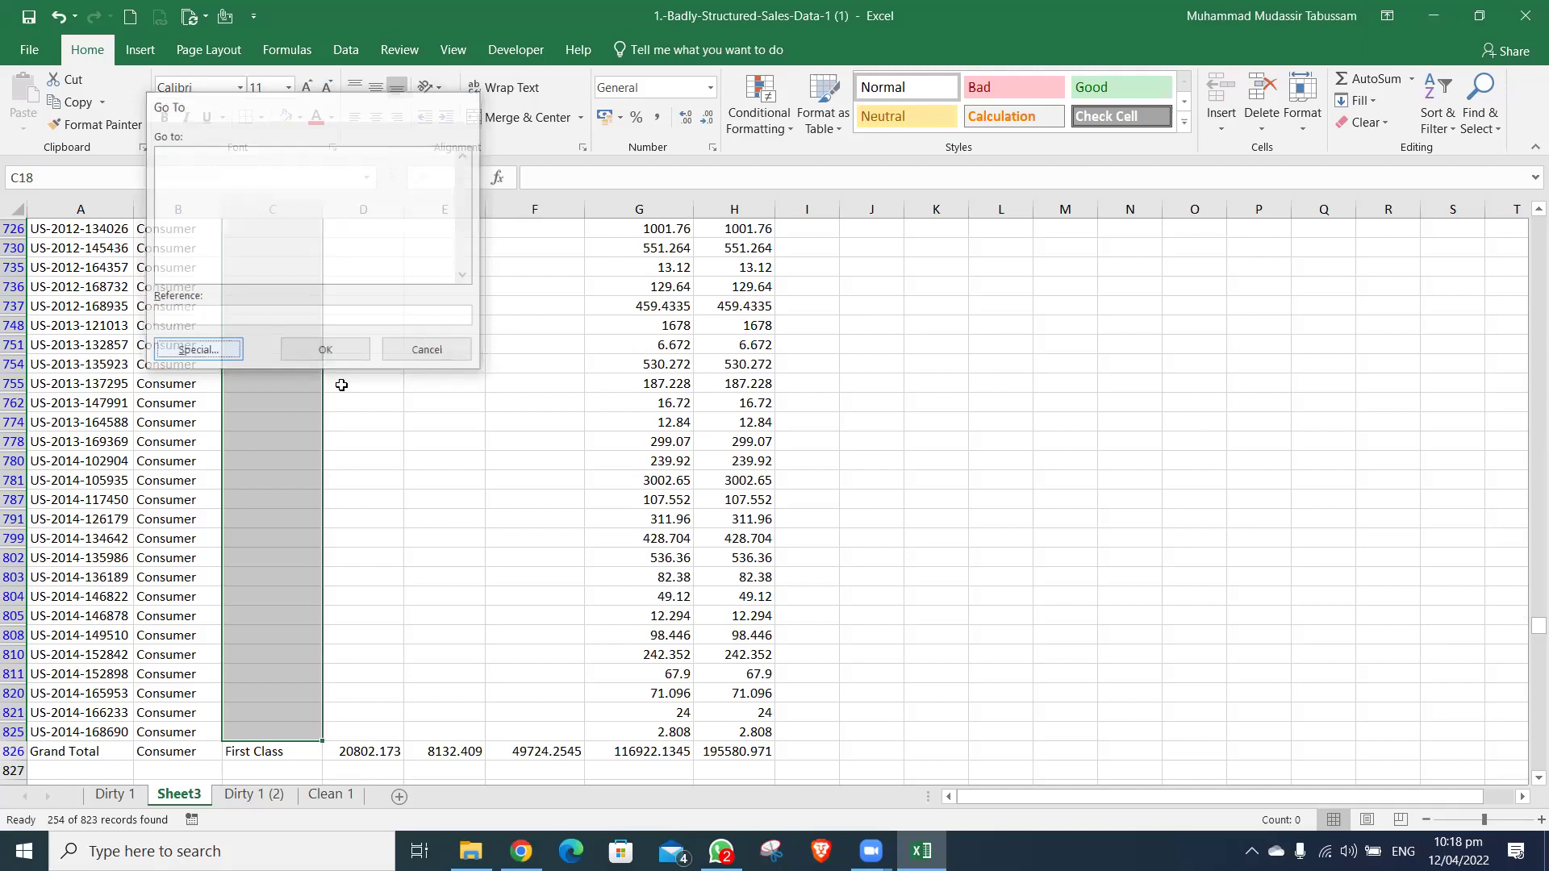
key(Escape)
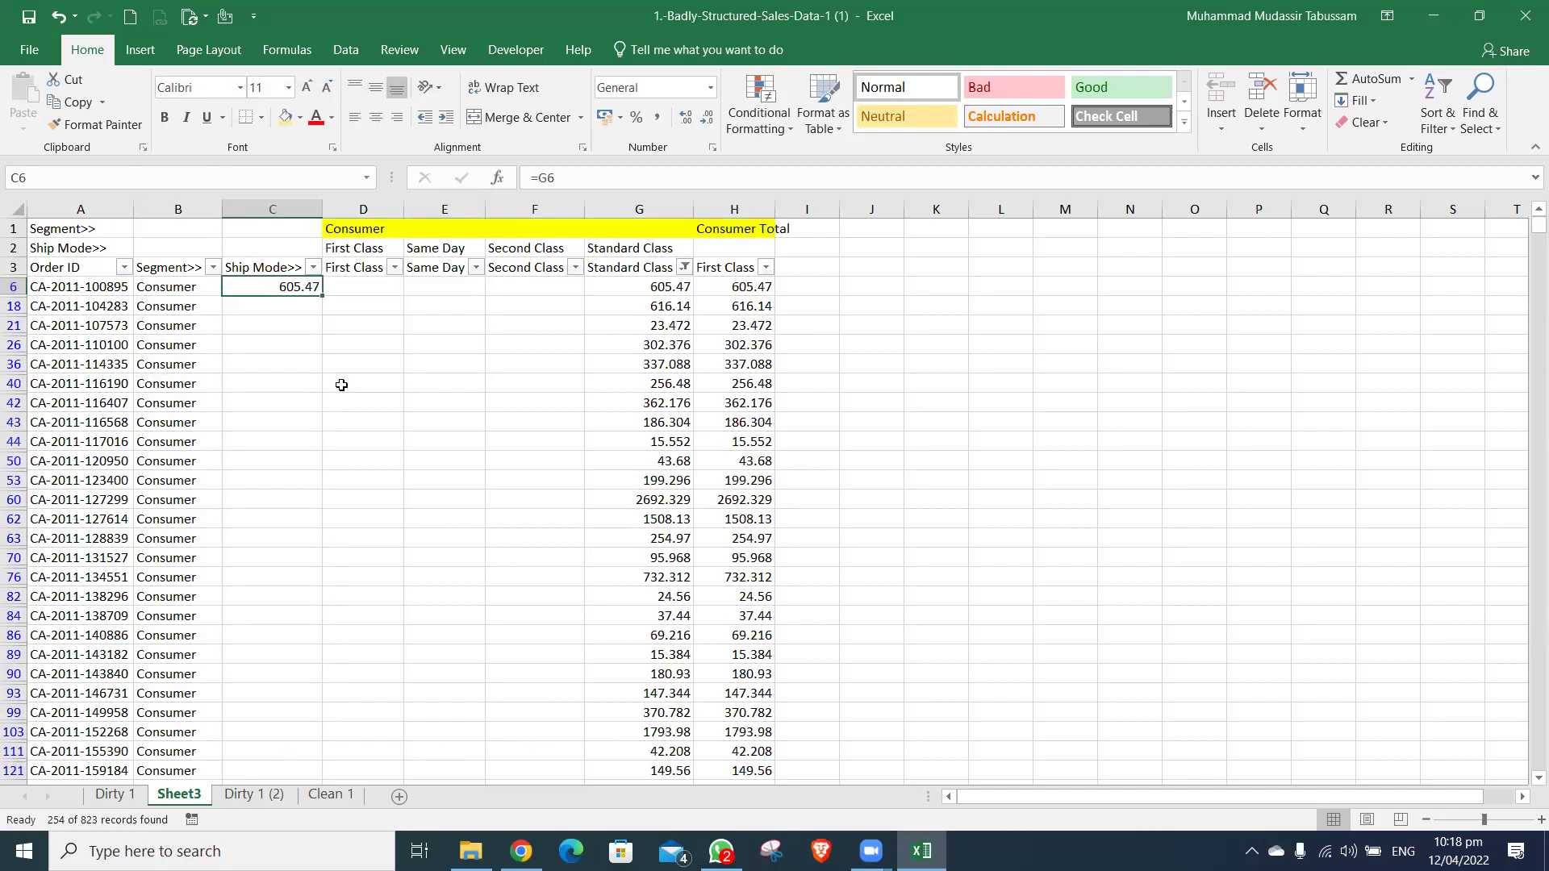
- Copy the C6 formula into only the visible Ship Mode cells from C825 up to C6
key(ctrl+c)
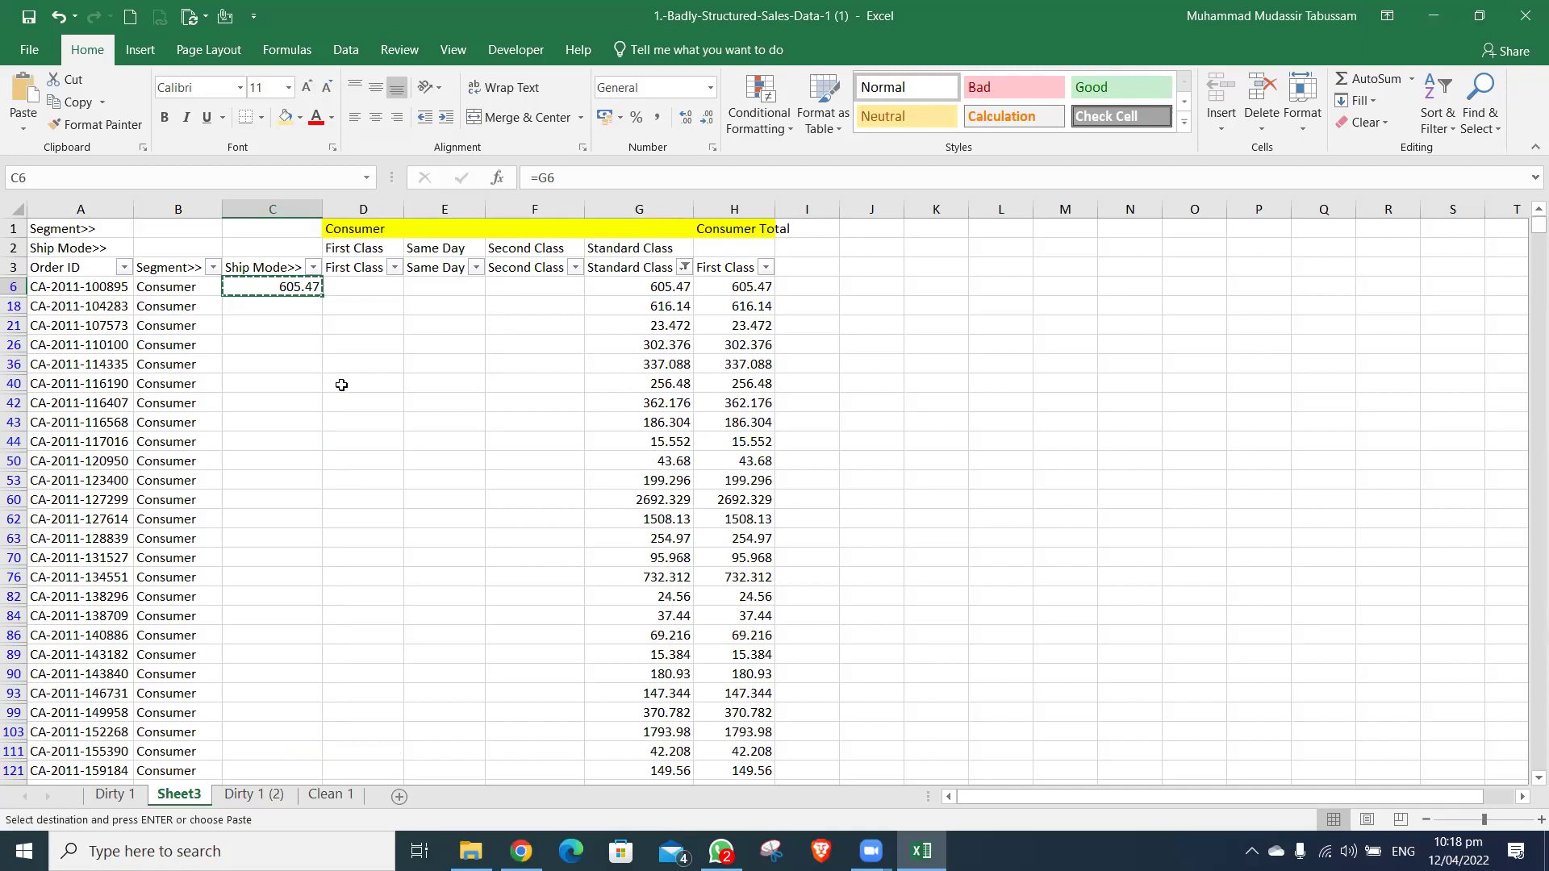
key(Left)
key(ctrl+Down)
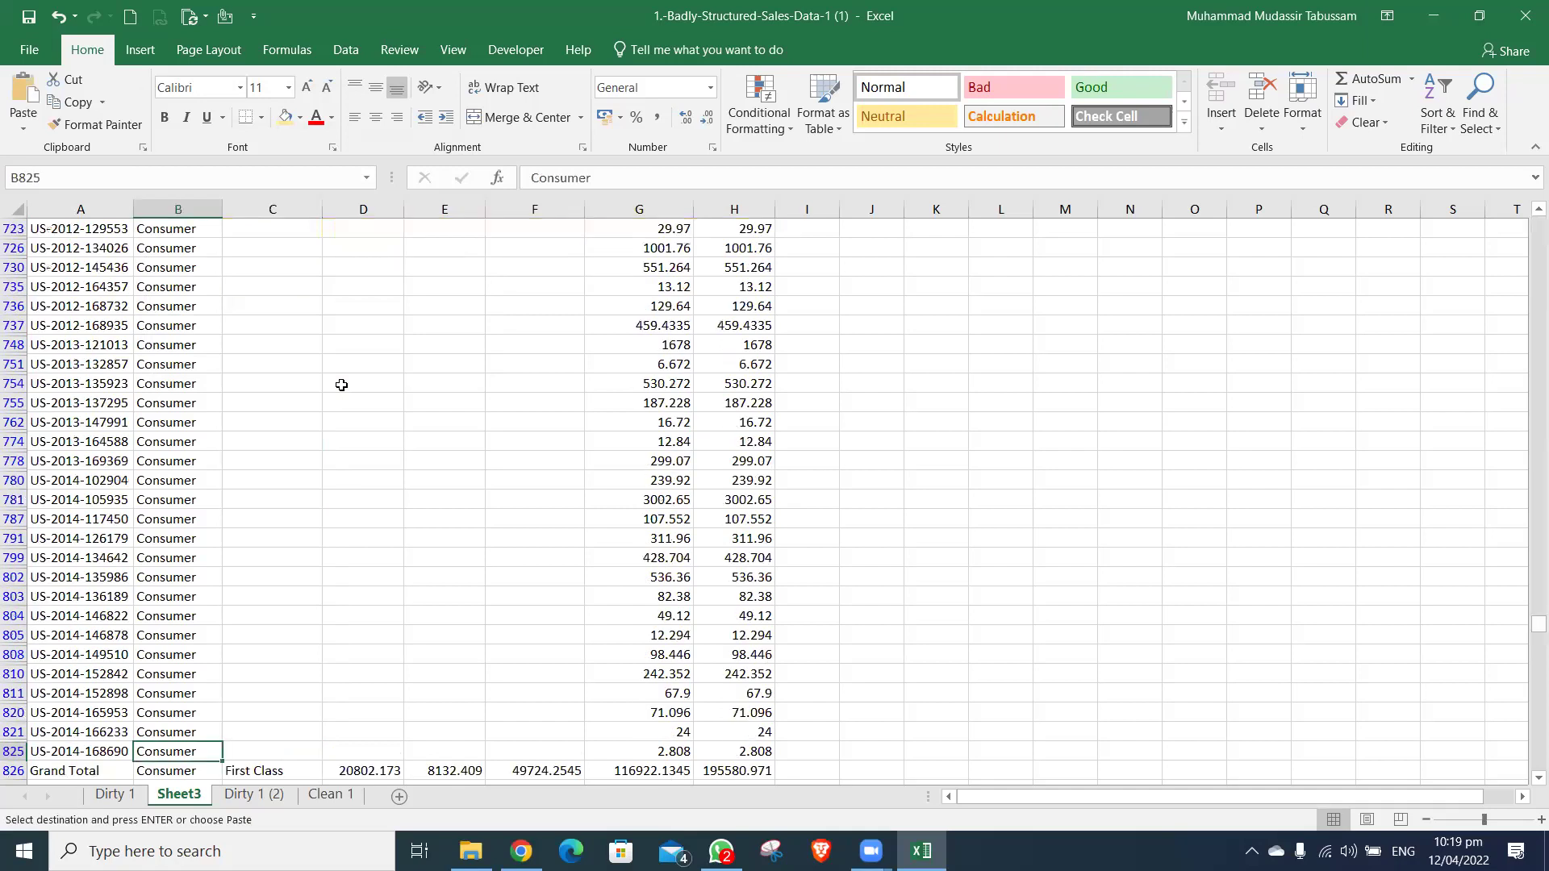
key(Right)
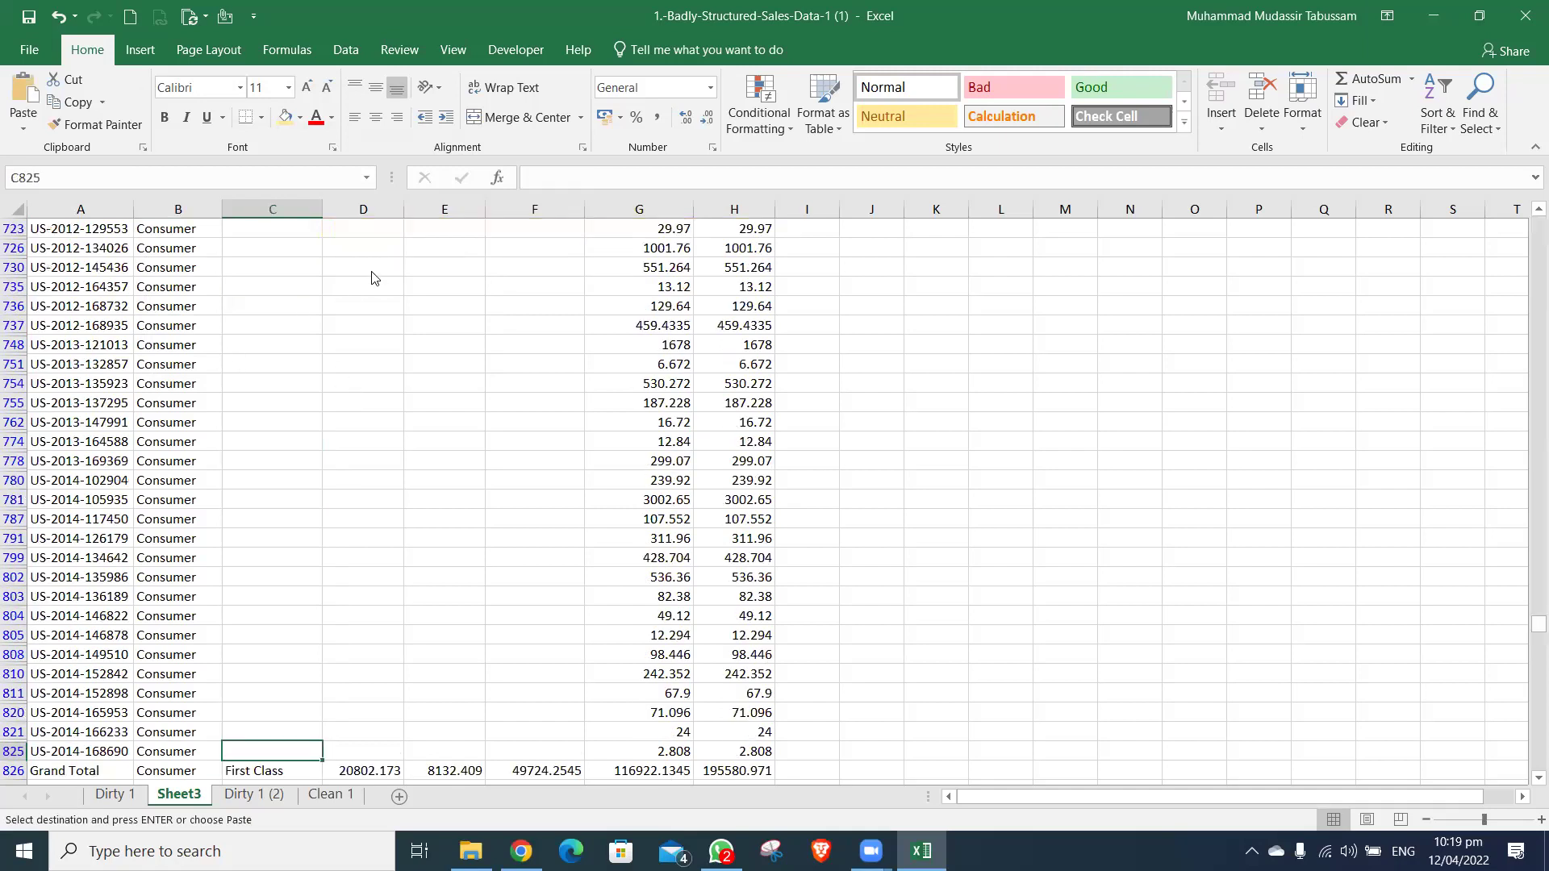
key(ctrl+shift+Up)
key(F5)
key(alt+s)
key(alt+y)
click(325, 380)
key(ctrl+alt+v)
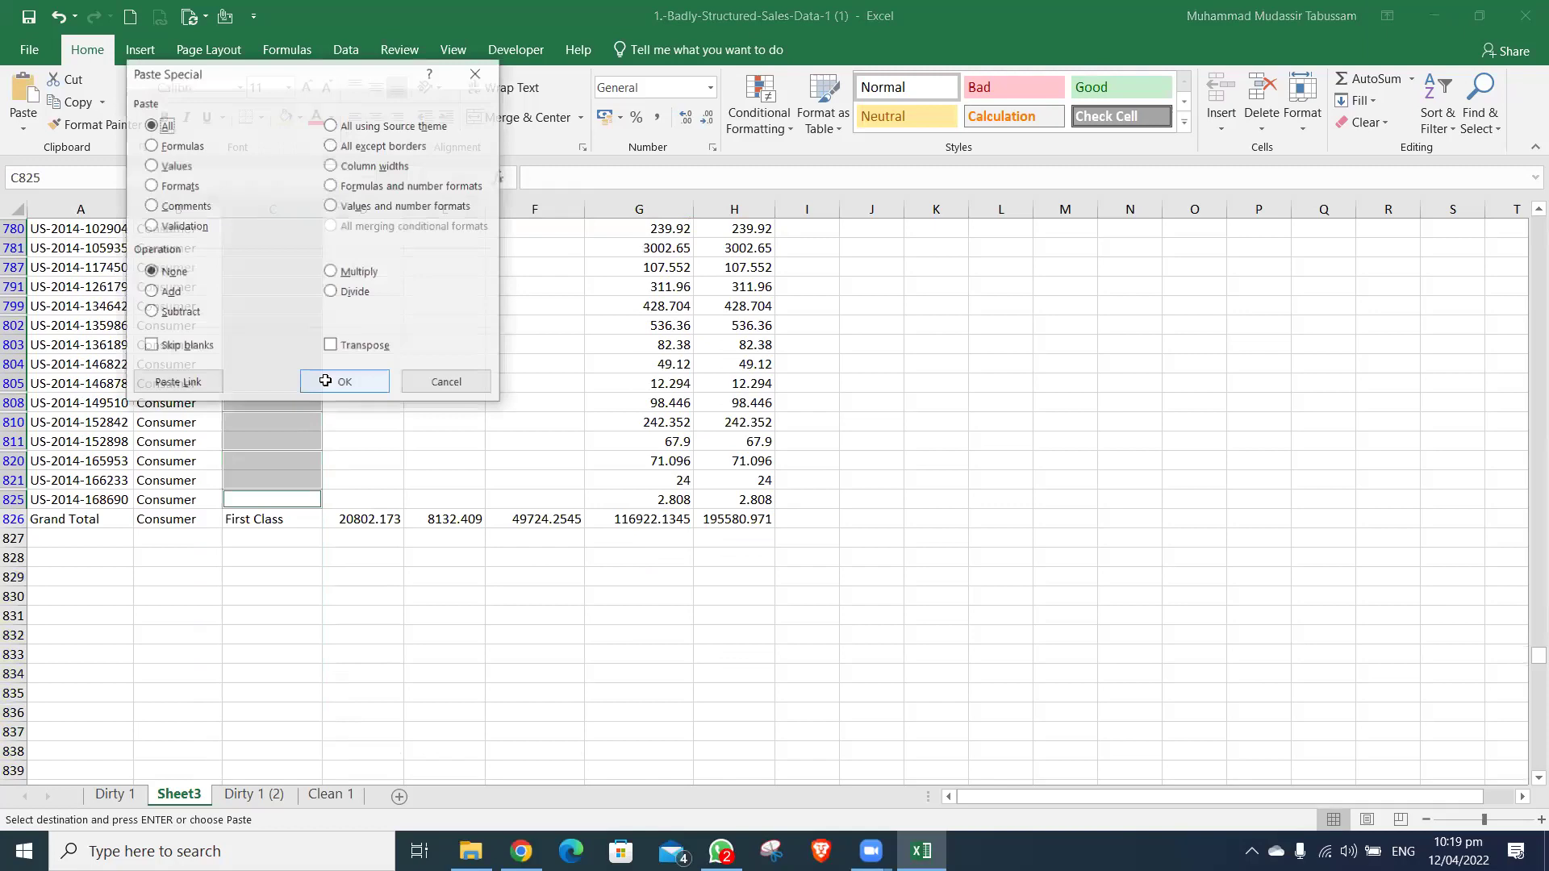
key(ctrl+Up)
key(Down)
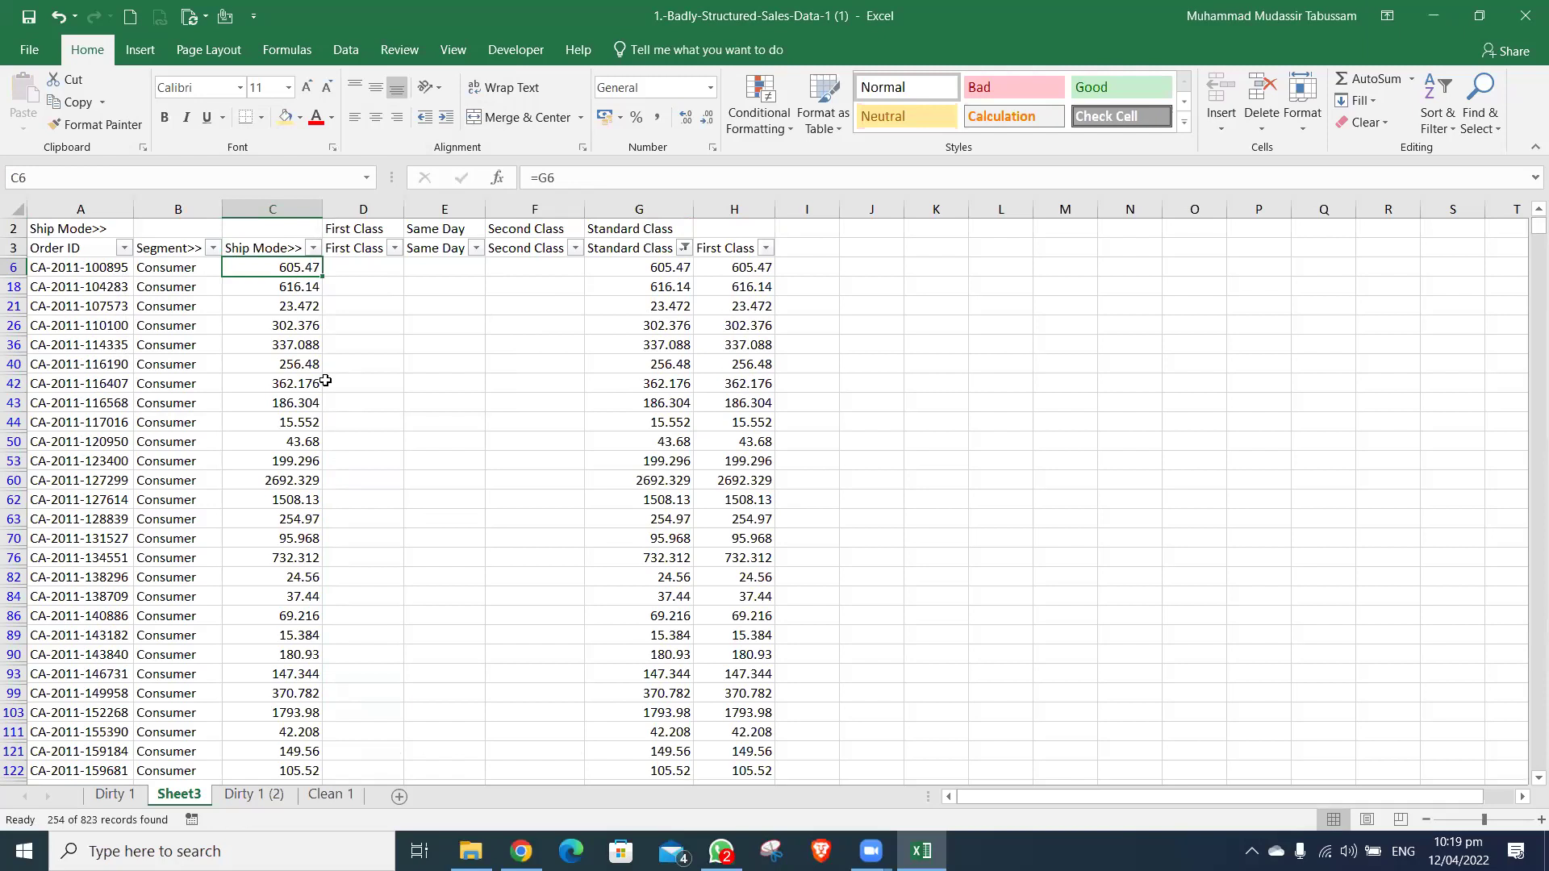
key(alt+a)
key(c)
key(ctrl+z)
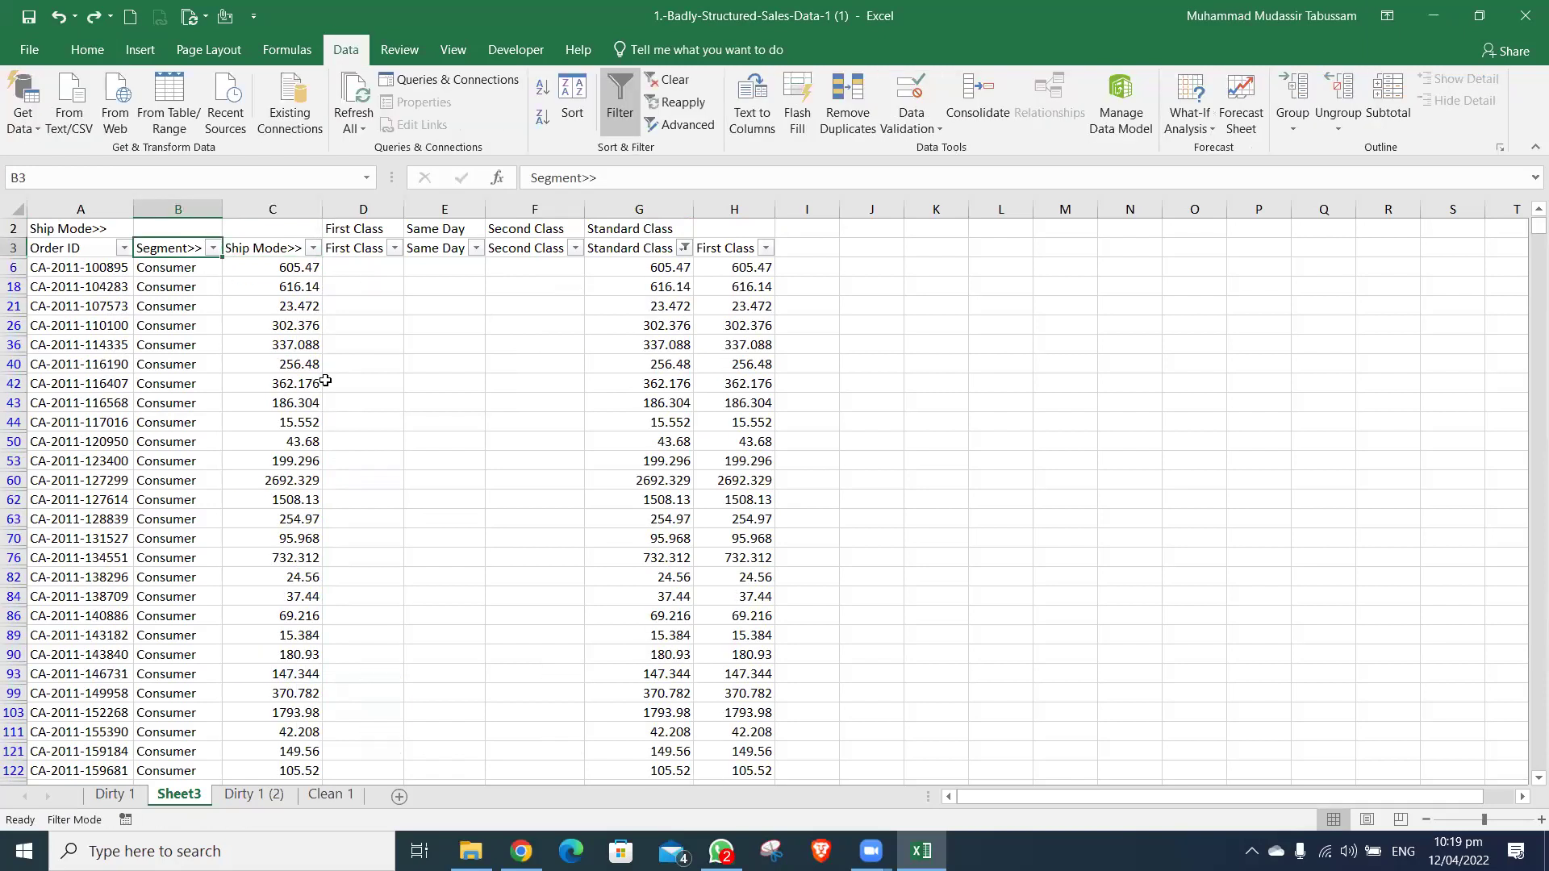
- Delete the amounts from the filtered Ship Mode cells C6 to C825
key(Right)
key(Down)
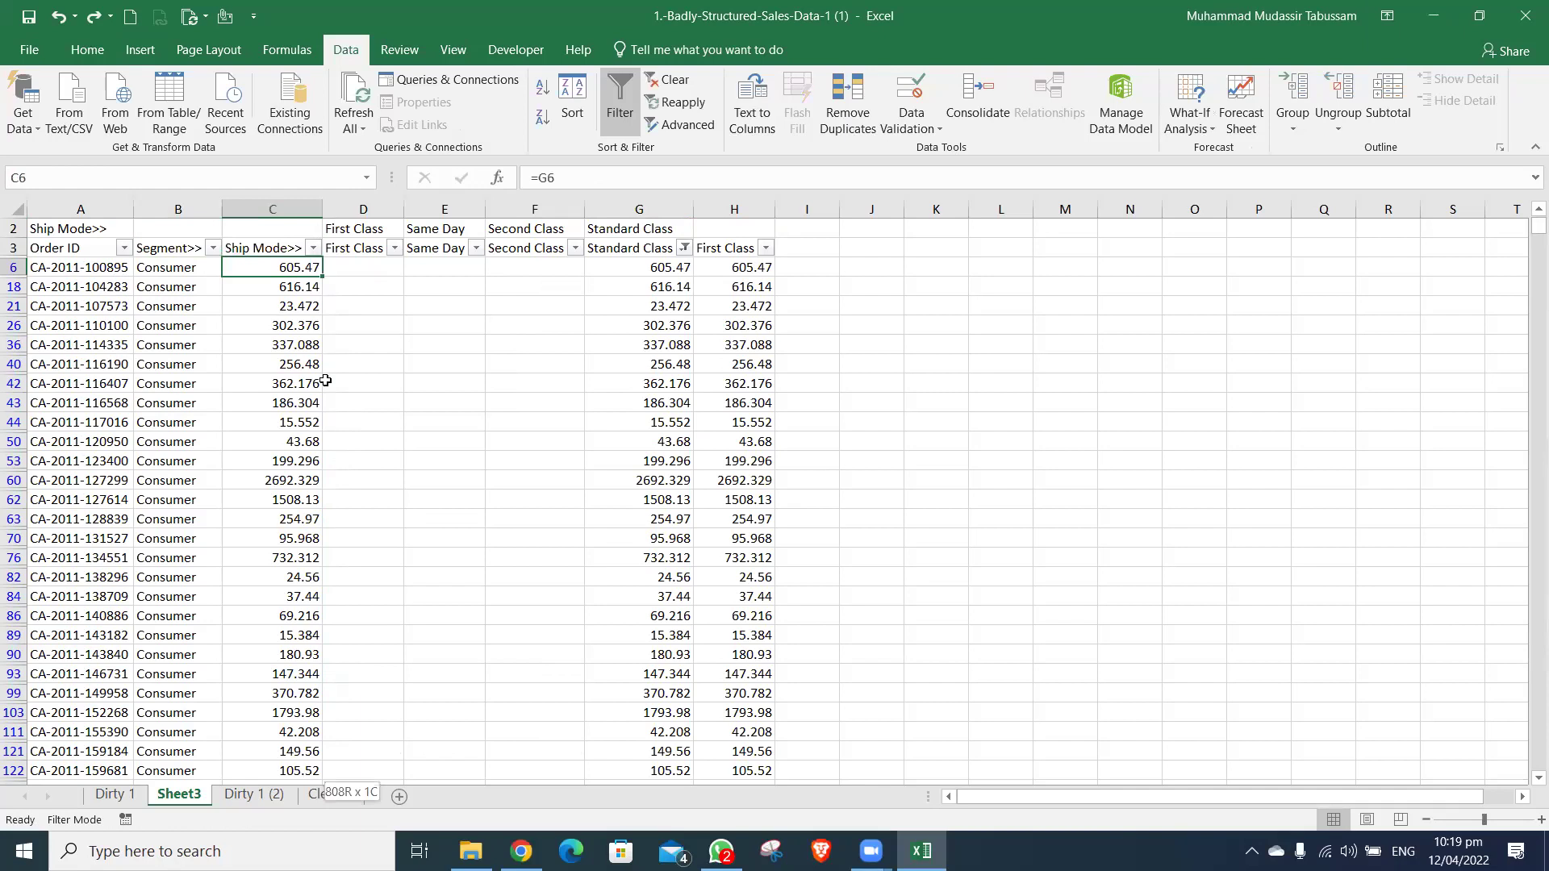
key(ctrl+shift+Down)
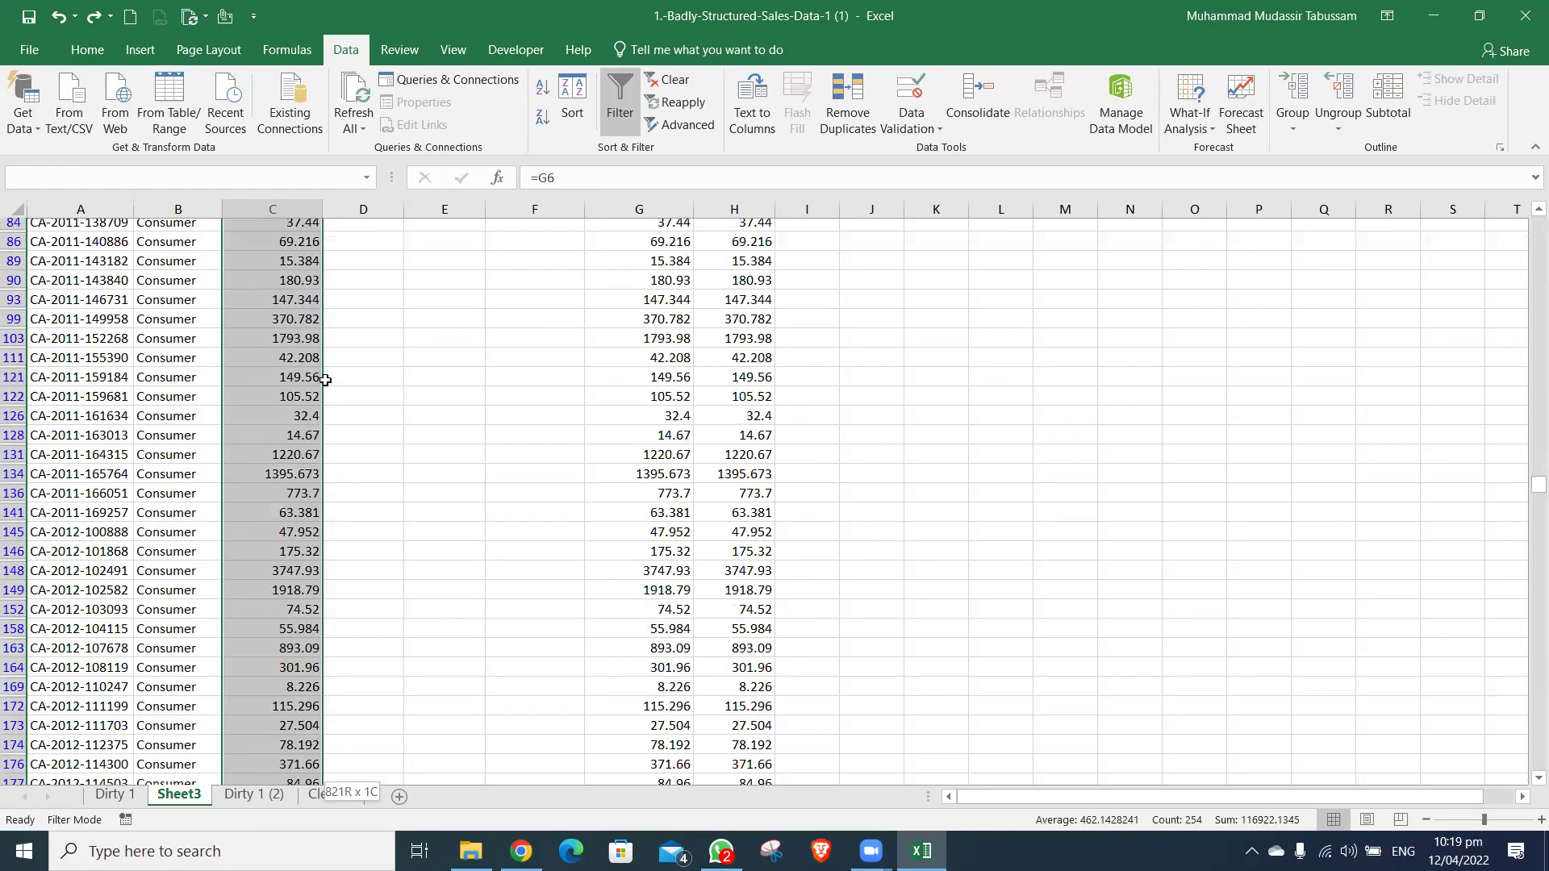
key(shift+Up)
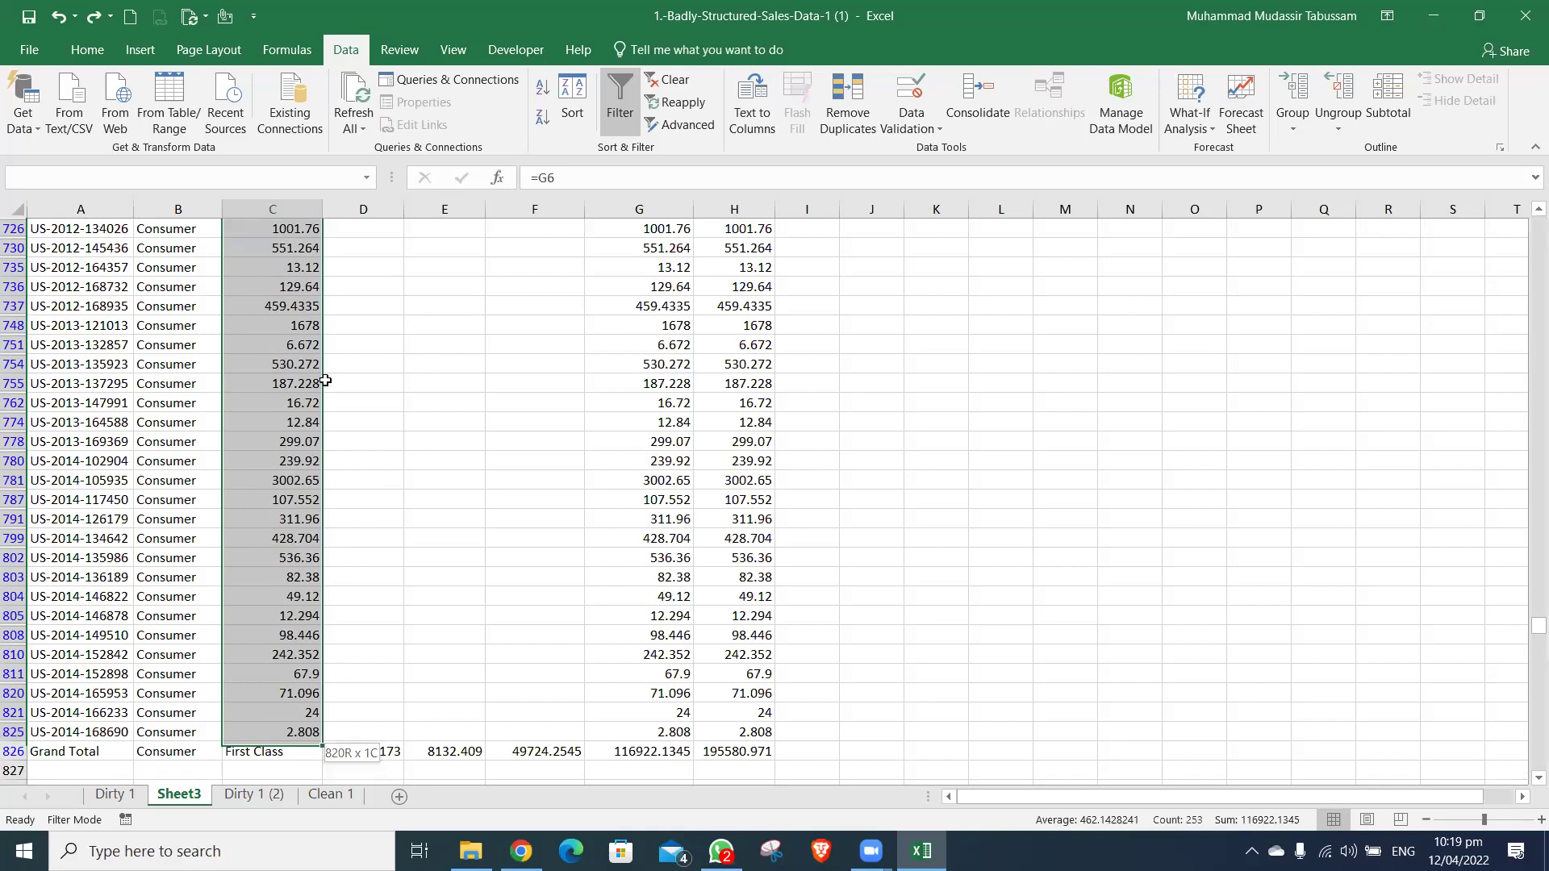
key(Delete)
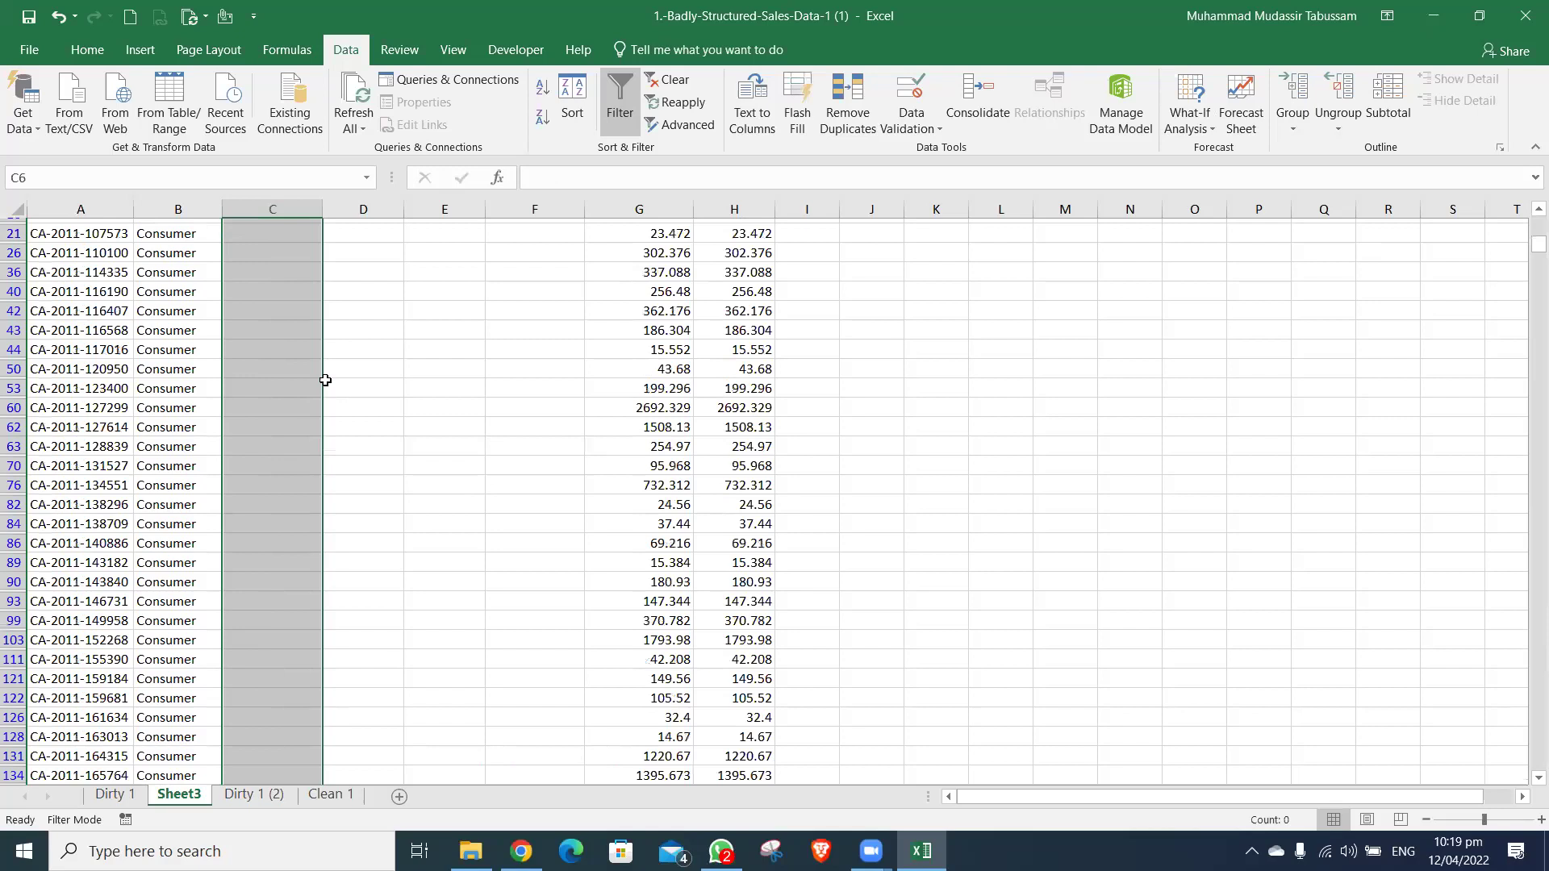
- Enter Standard Class in C6 and copy it to the filtered Ship Mode cells down to C825
key(Left)
key(ctrl+Down)
key(ctrl+c)
key(Right)
key(ctrl+shift+Up)
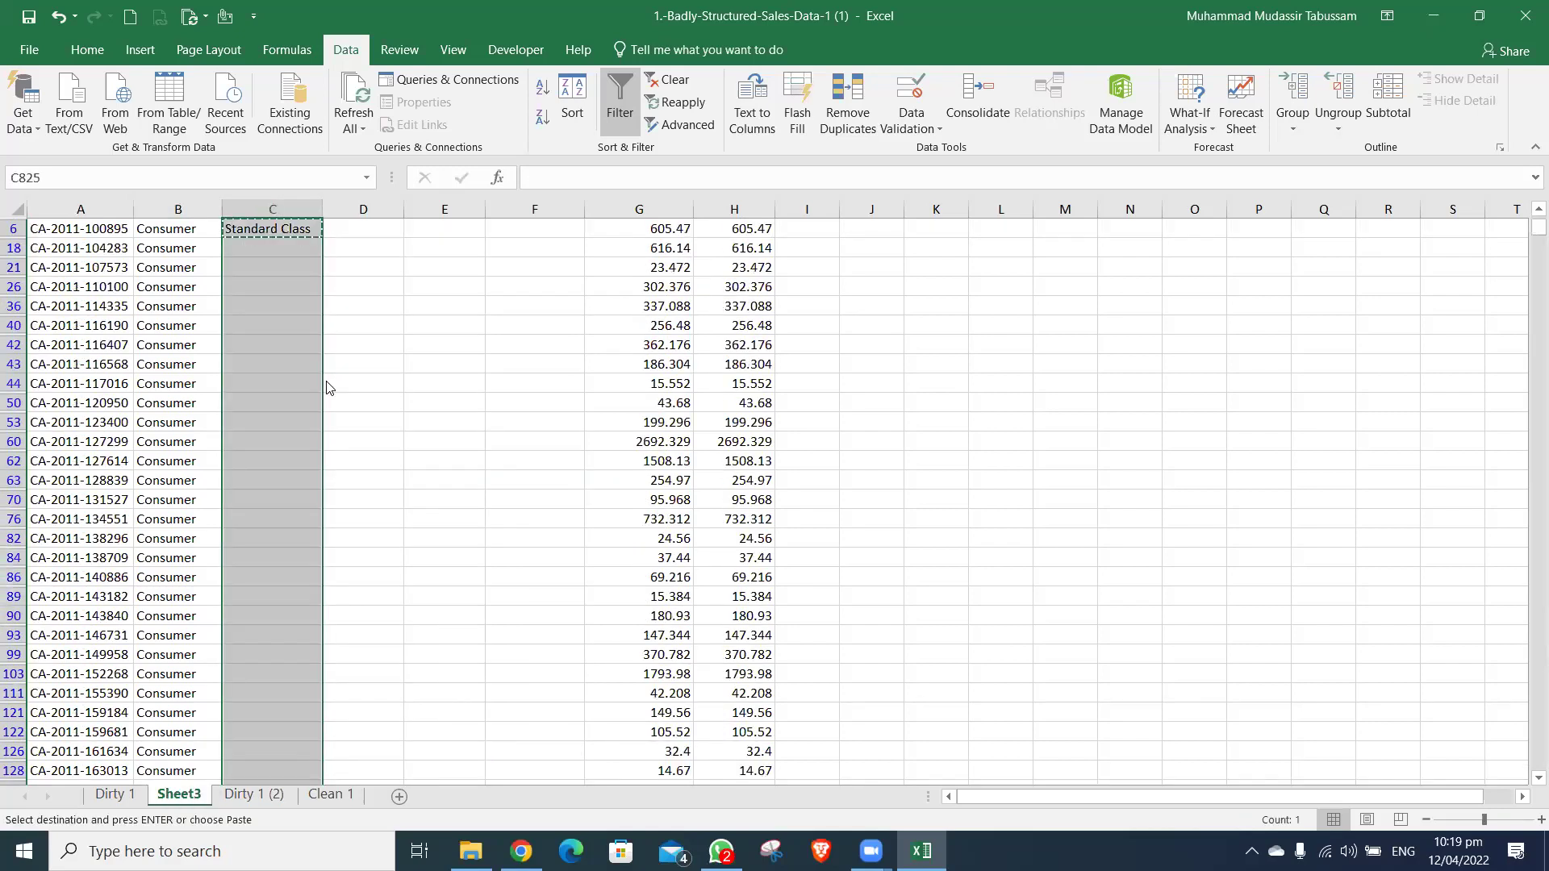
key(Return)
key(ctrl+Up)
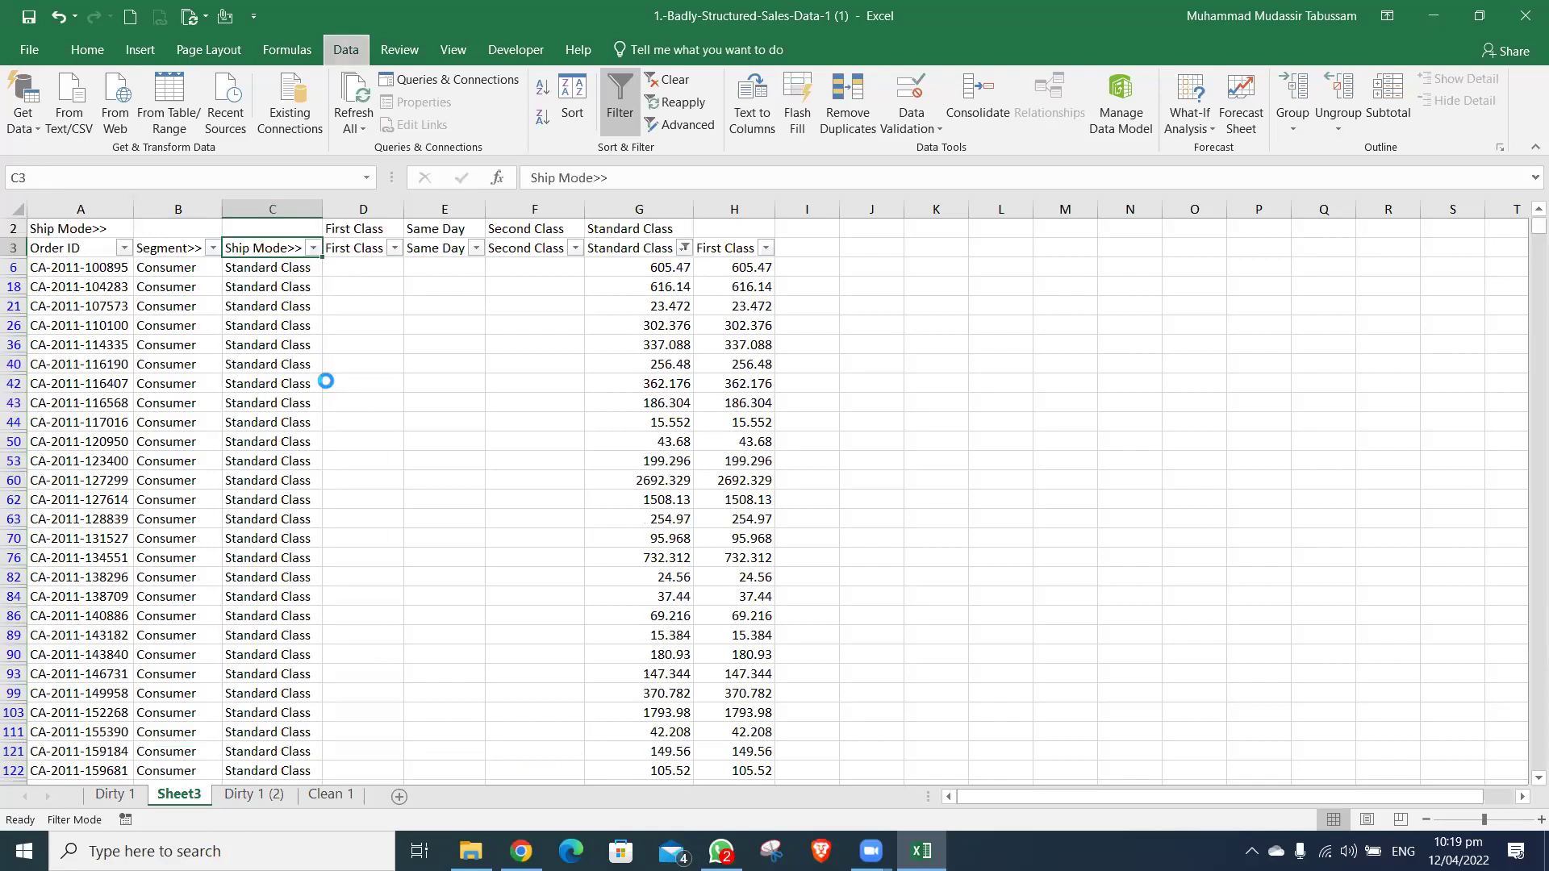
- Clear the Standard Class column filter so all order rows are shown
key(alt+a)
key(c)
key(Left)
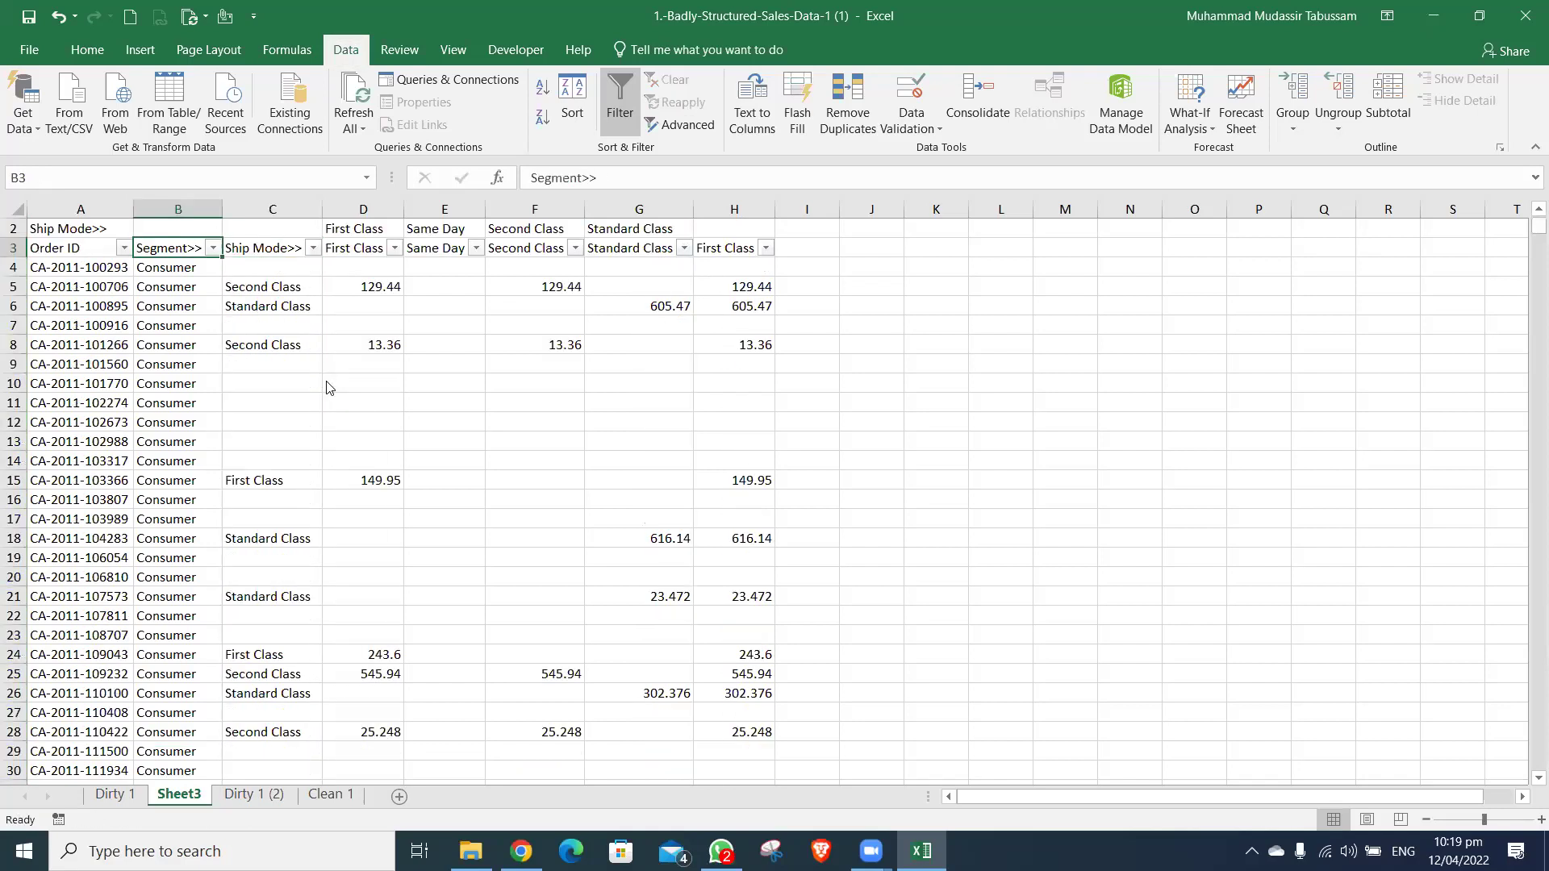
- Filter the Ship Mode column to show only Standard Class orders
key(Right)
key(alt+Down)
key(Return)
- Enter the formula =G6 in D6 to bring the Standard Class amount into the First Class column
key(Down)
key(Right)
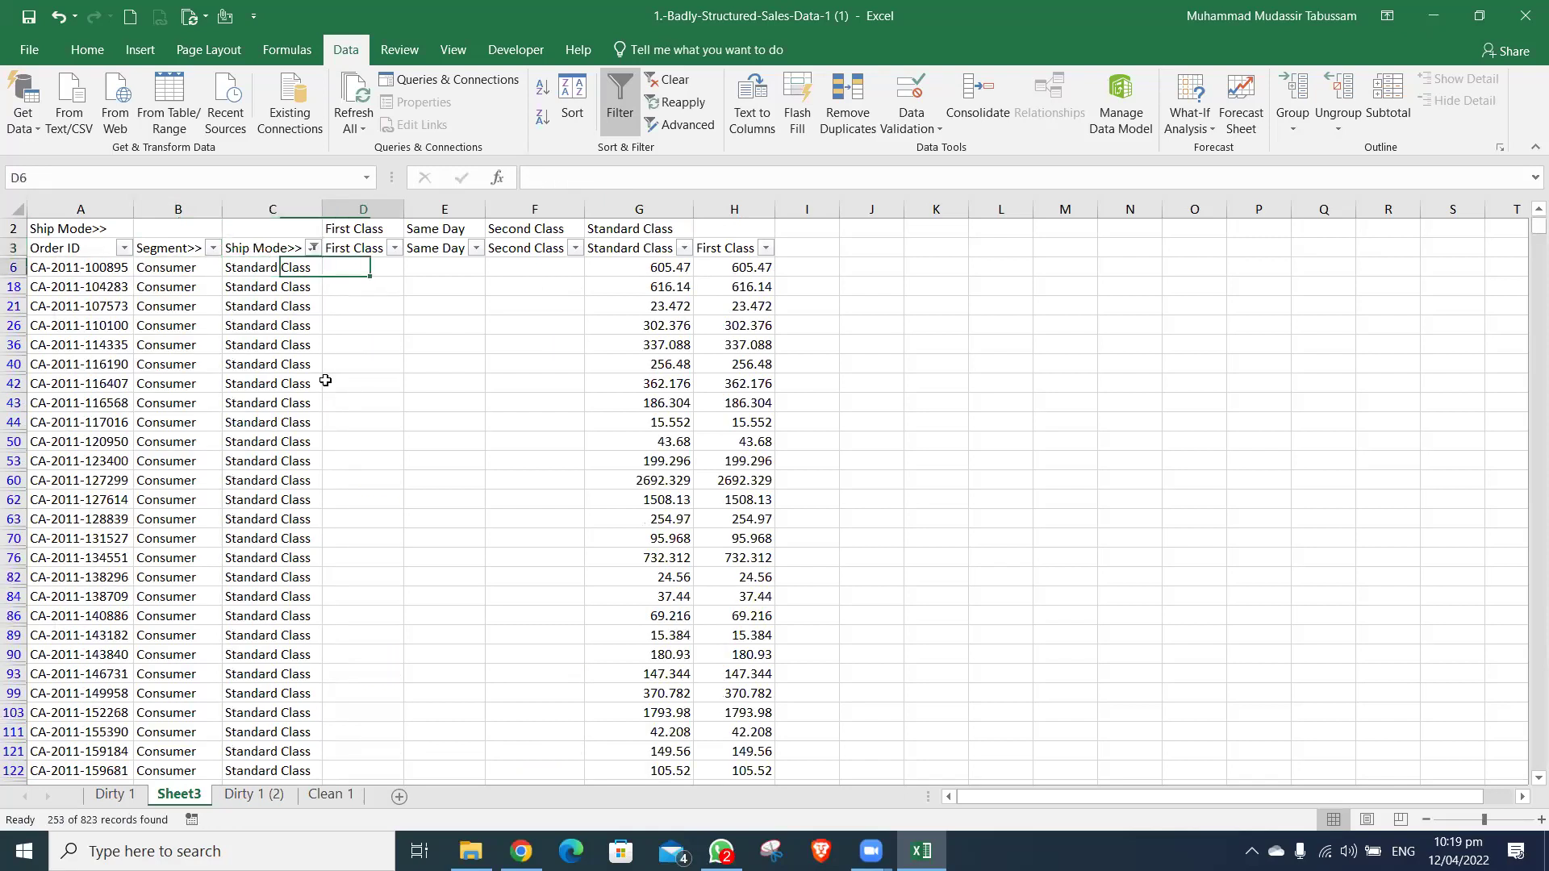
text(=)
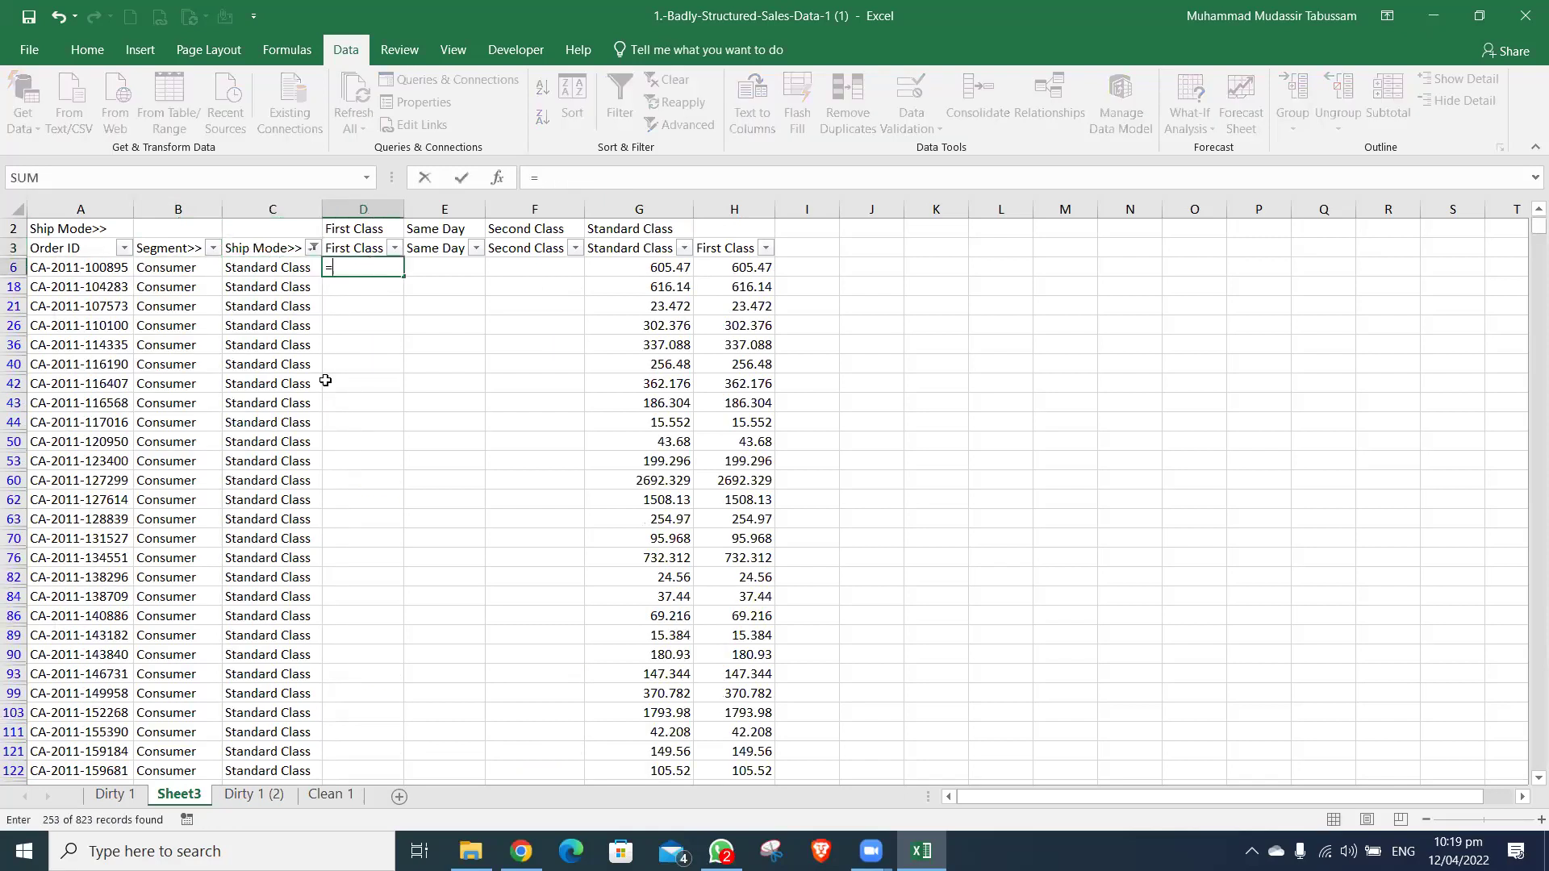
key(Right)
key(Right)
key(Right)
key(Return)
key(Up)
- Copy the D6 formula to the filtered cells down to D825, pasting formulas only
key(ctrl+c)
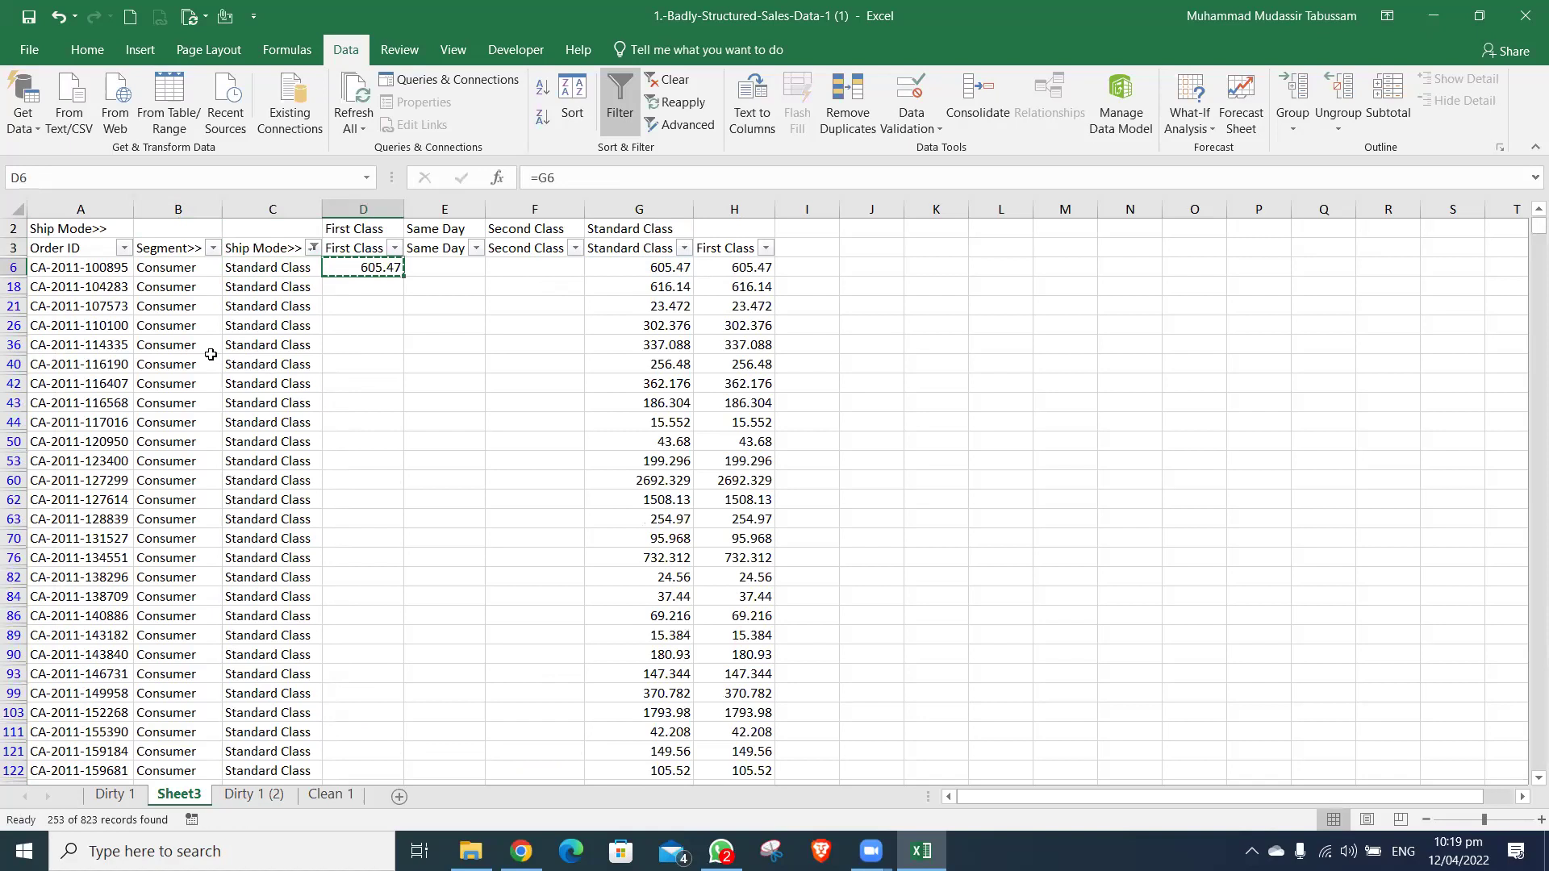
key(ctrl+Down)
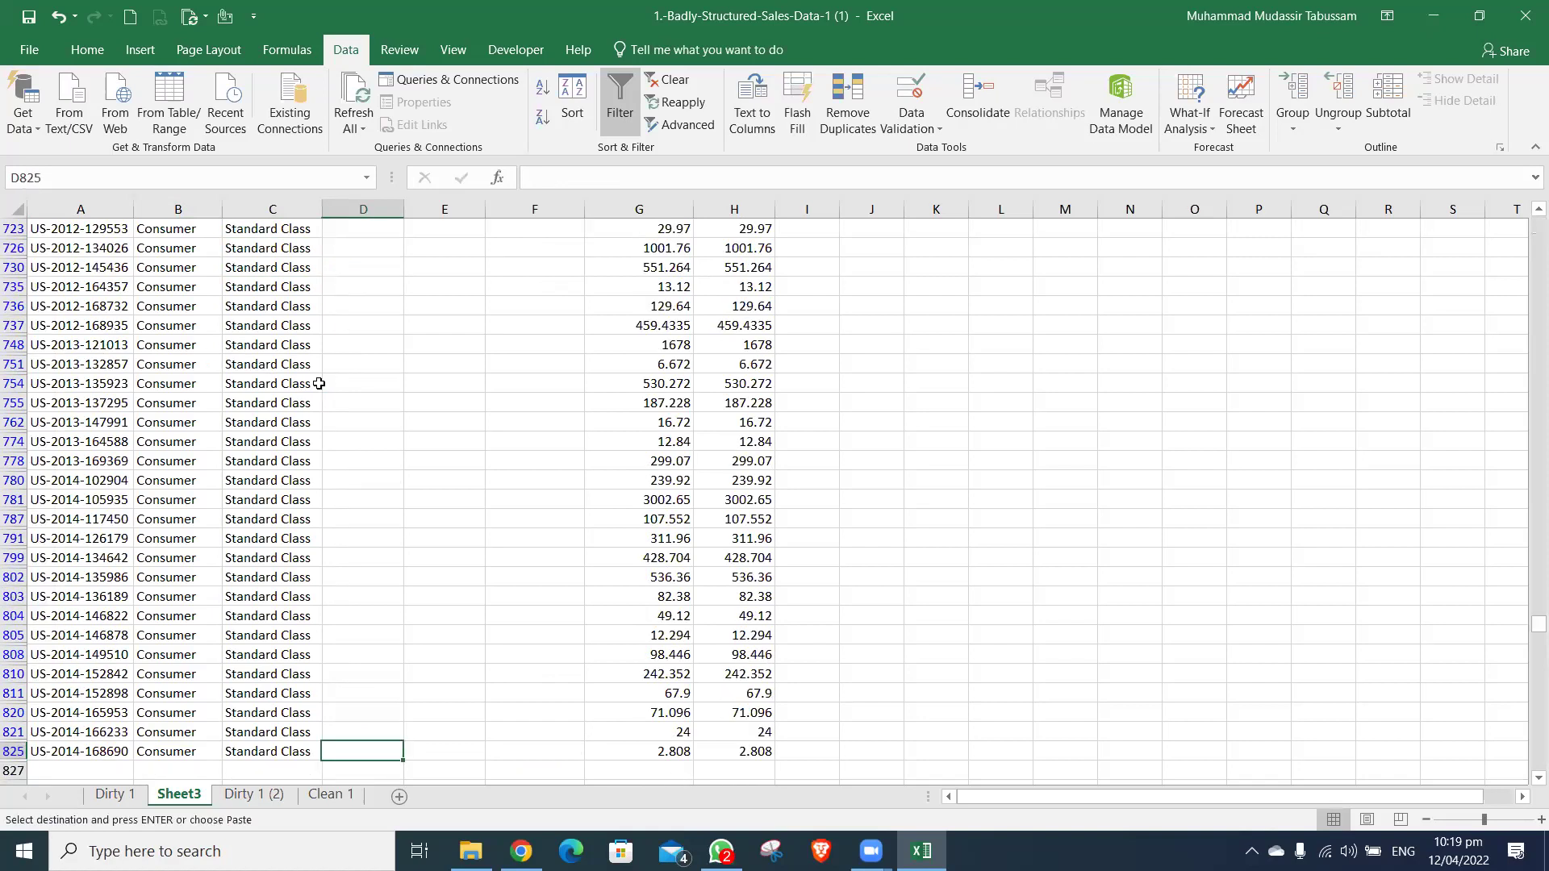
key(ctrl+shift+Up)
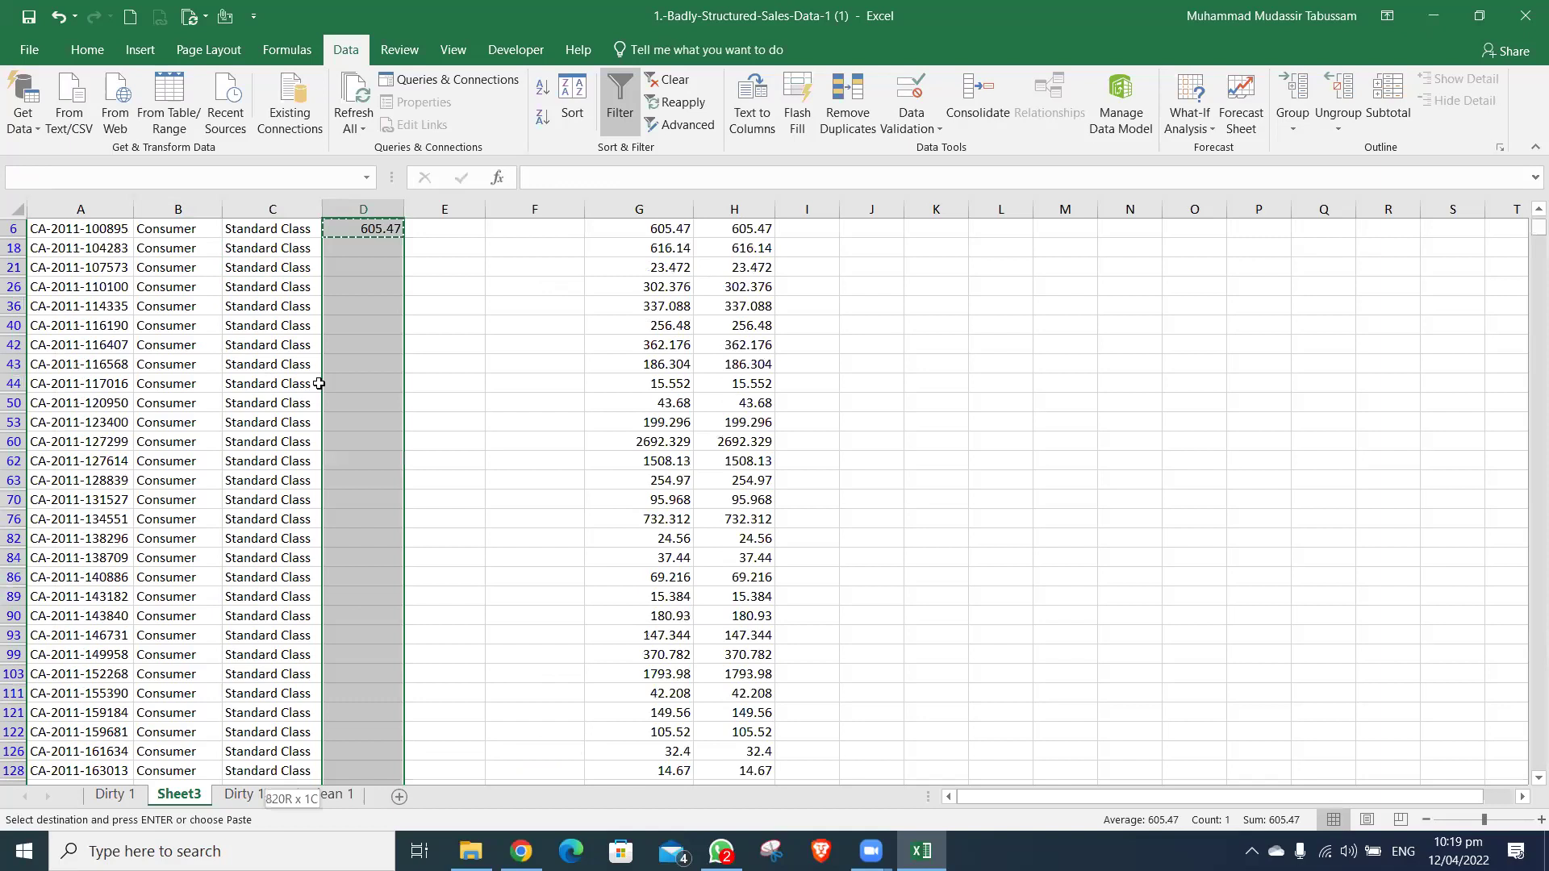
key(ctrl+alt+v)
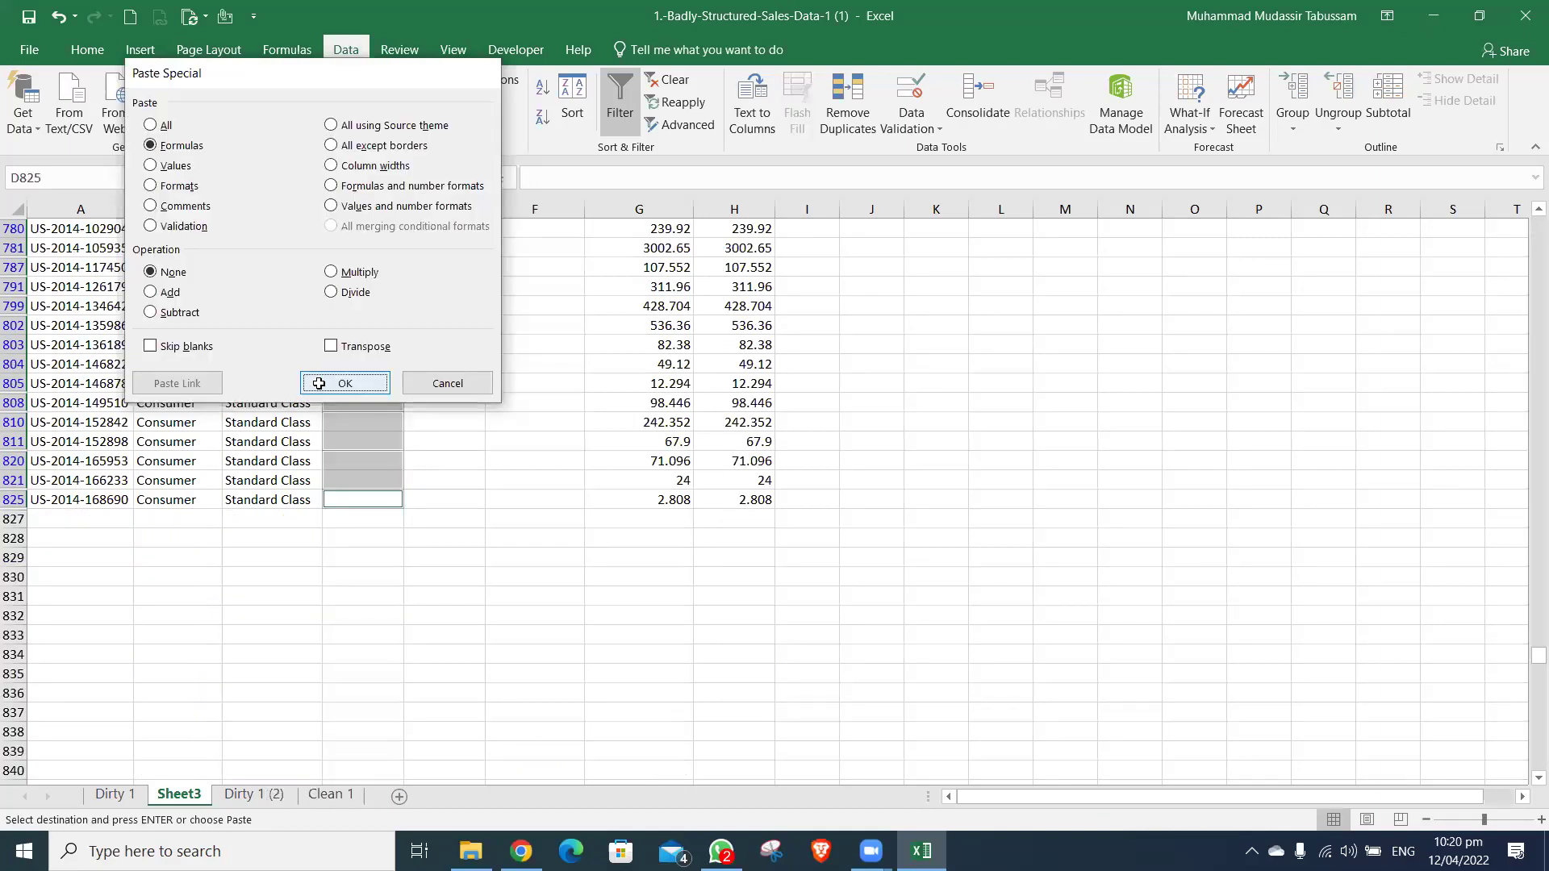
click(321, 386)
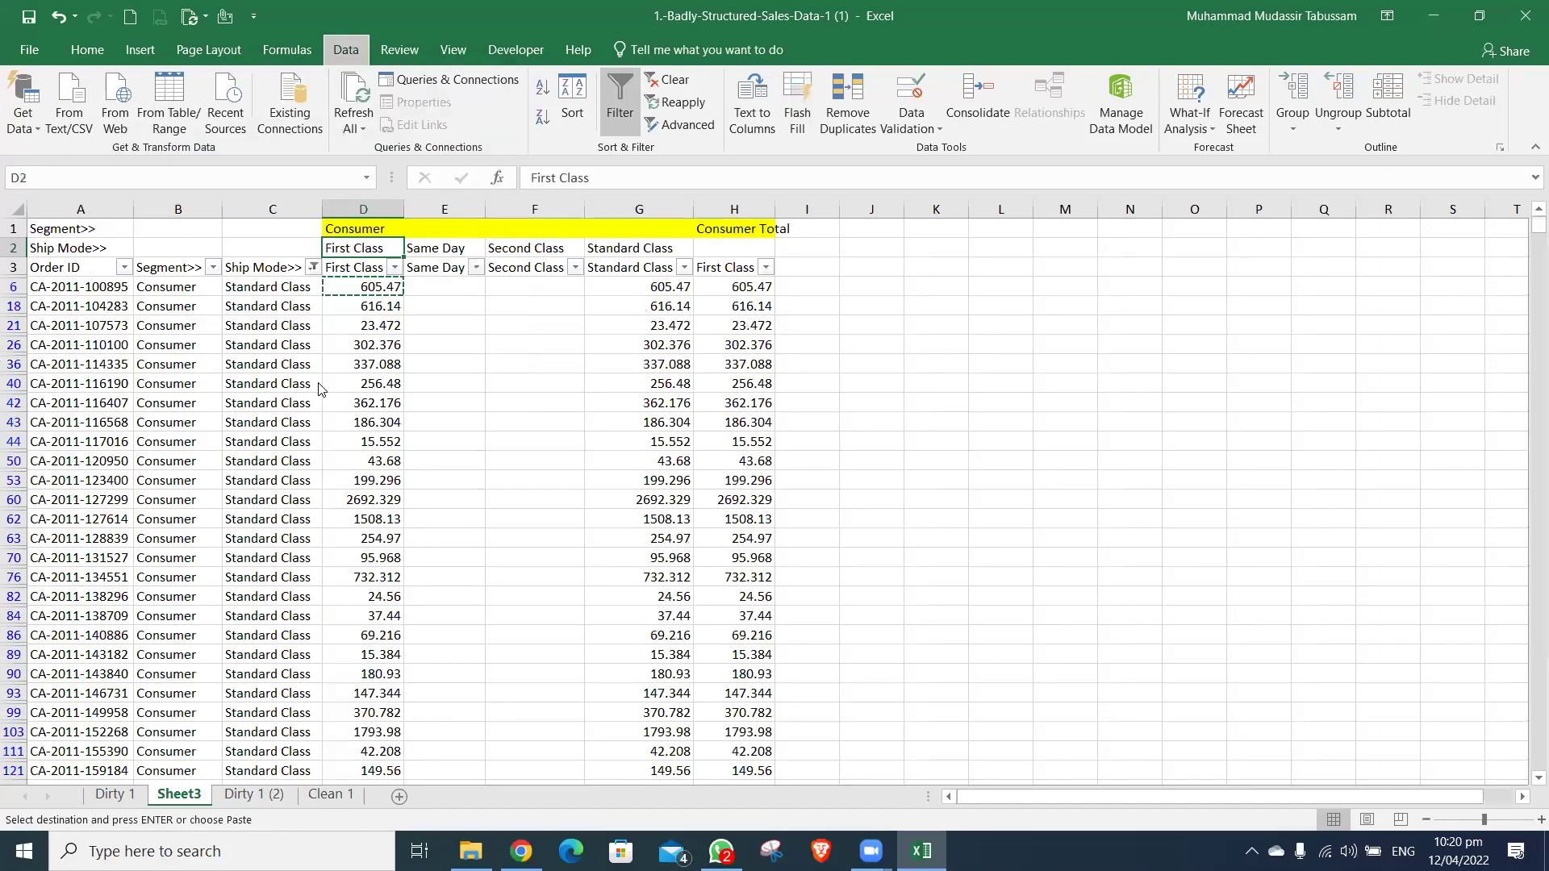
- Clear the Standard Class filter, then filter the Ship Mode column to show only blank entries
key(alt+a)
key(c)
key(Down)
key(Left)
key(Left)
key(Right)
key(alt+Down)
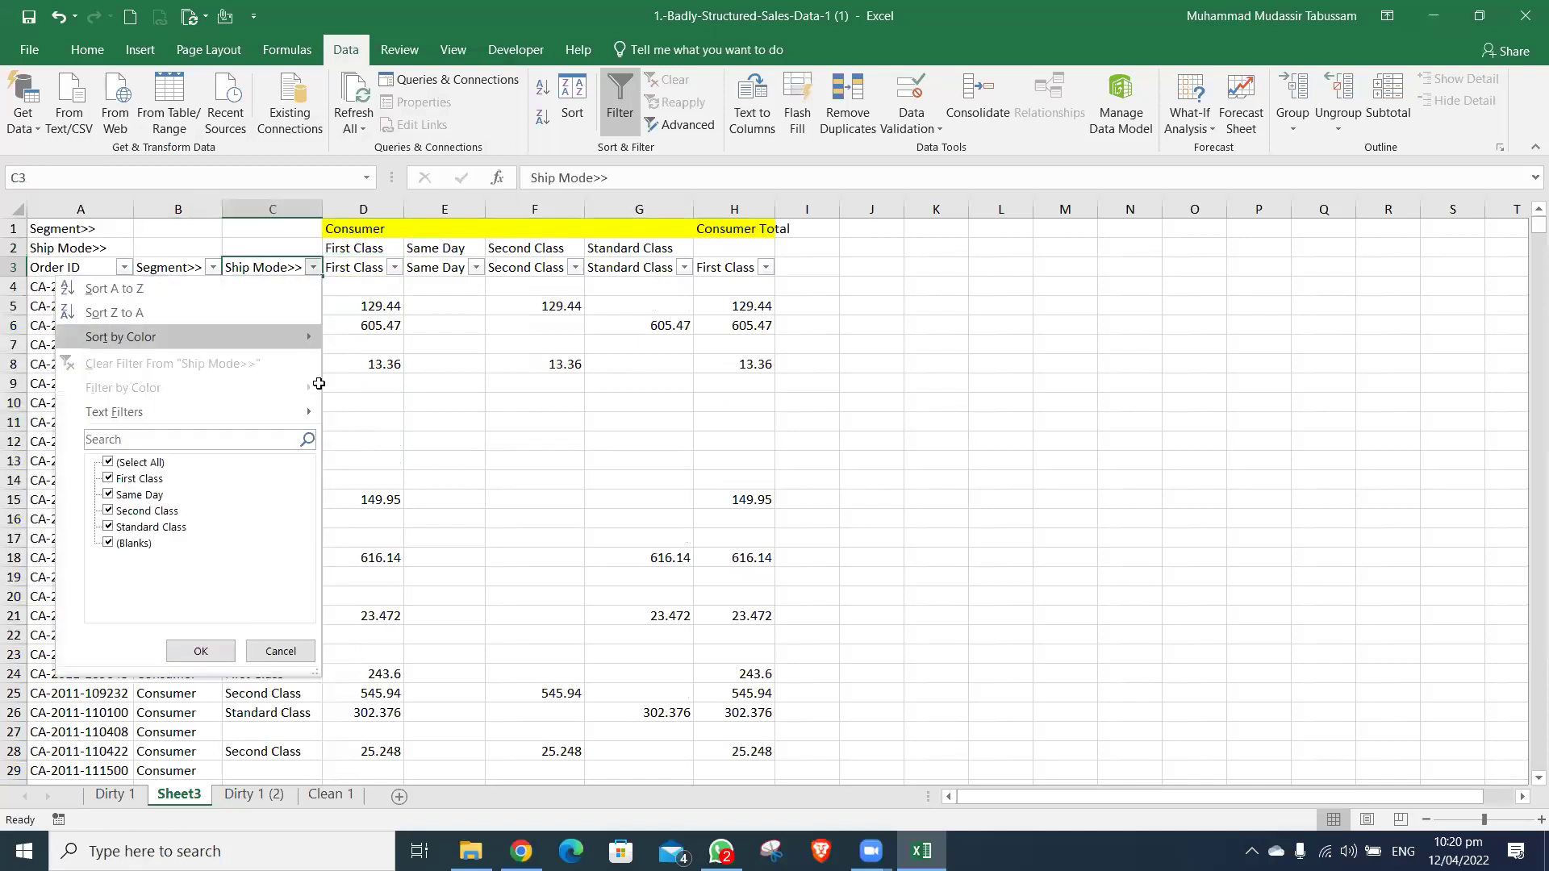
key(Down)
key(Down)
key(Down)
key(Down)
key(Down)
key(Down)
key(Down)
key(space)
key(End)
key(space)
key(Return)
- Examine the blank Ship Mode rows through the whole list for any amounts in the sales columns
key(Down)
key(Down)
key(Page_Down)
key(Down)
key(Down)
key(Down)
key(Down)
key(Down)
key(Down)
key(Down)
key(Down)
key(Down)
key(Down)
key(Down)
key(Down)
key(Down)
key(Down)
key(Down)
key(Down)
key(Down)
key(Down)
key(Down)
key(Down)
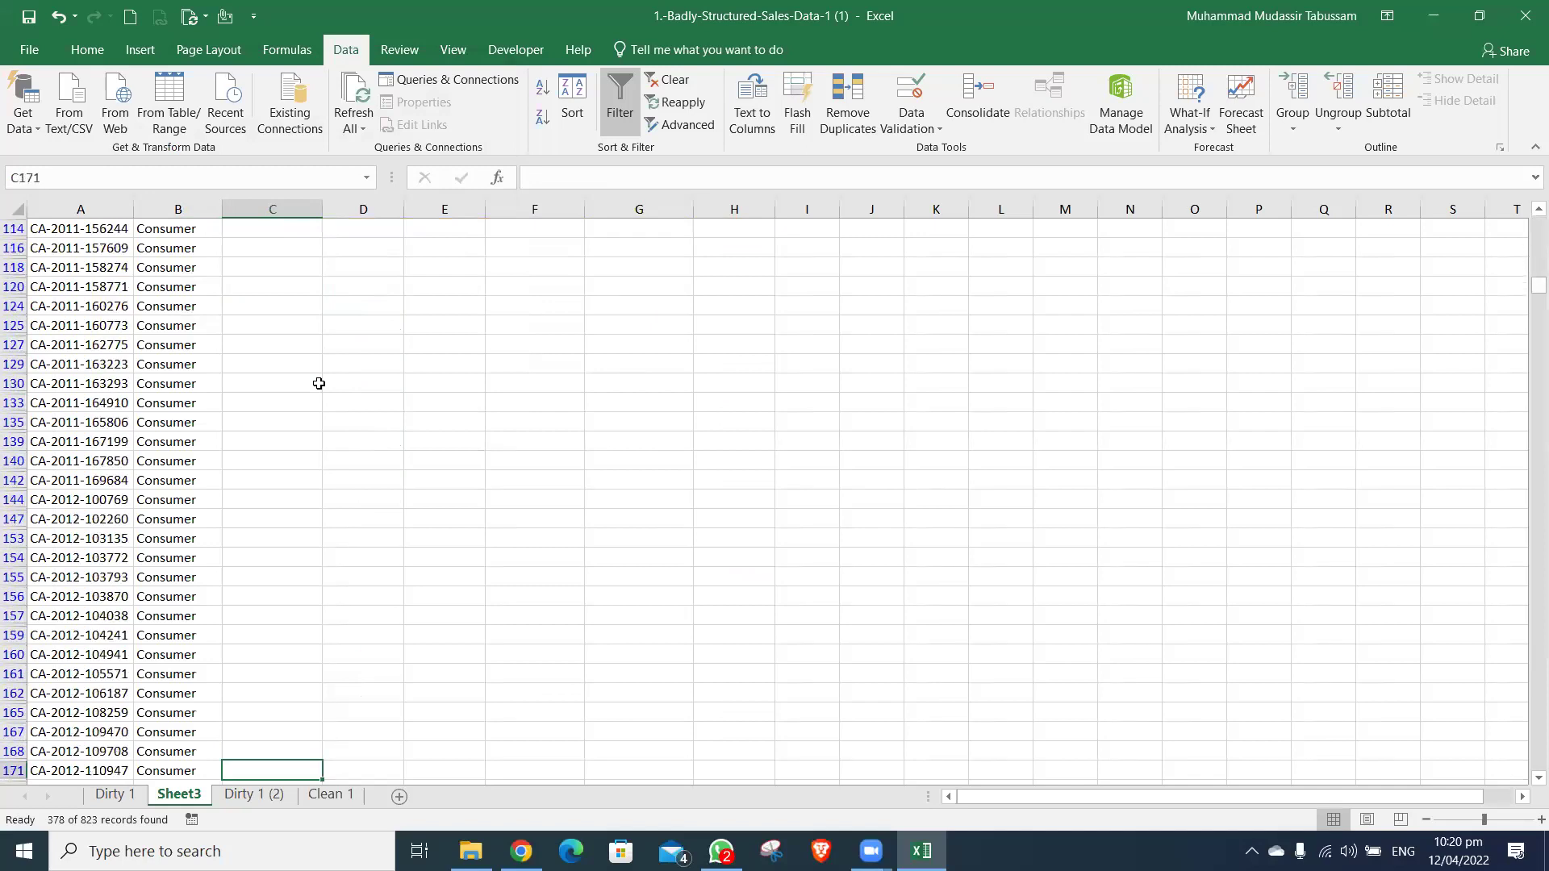
key(Down)
key(Down)
key(Down)
key(Down)
key(Down)
key(Down)
key(Down)
key(Down)
key(Down)
key(Down)
key(Down)
key(Down)
key(Down)
key(Down)
key(Down)
key(Down)
key(Down)
key(Down)
key(Down)
key(Down)
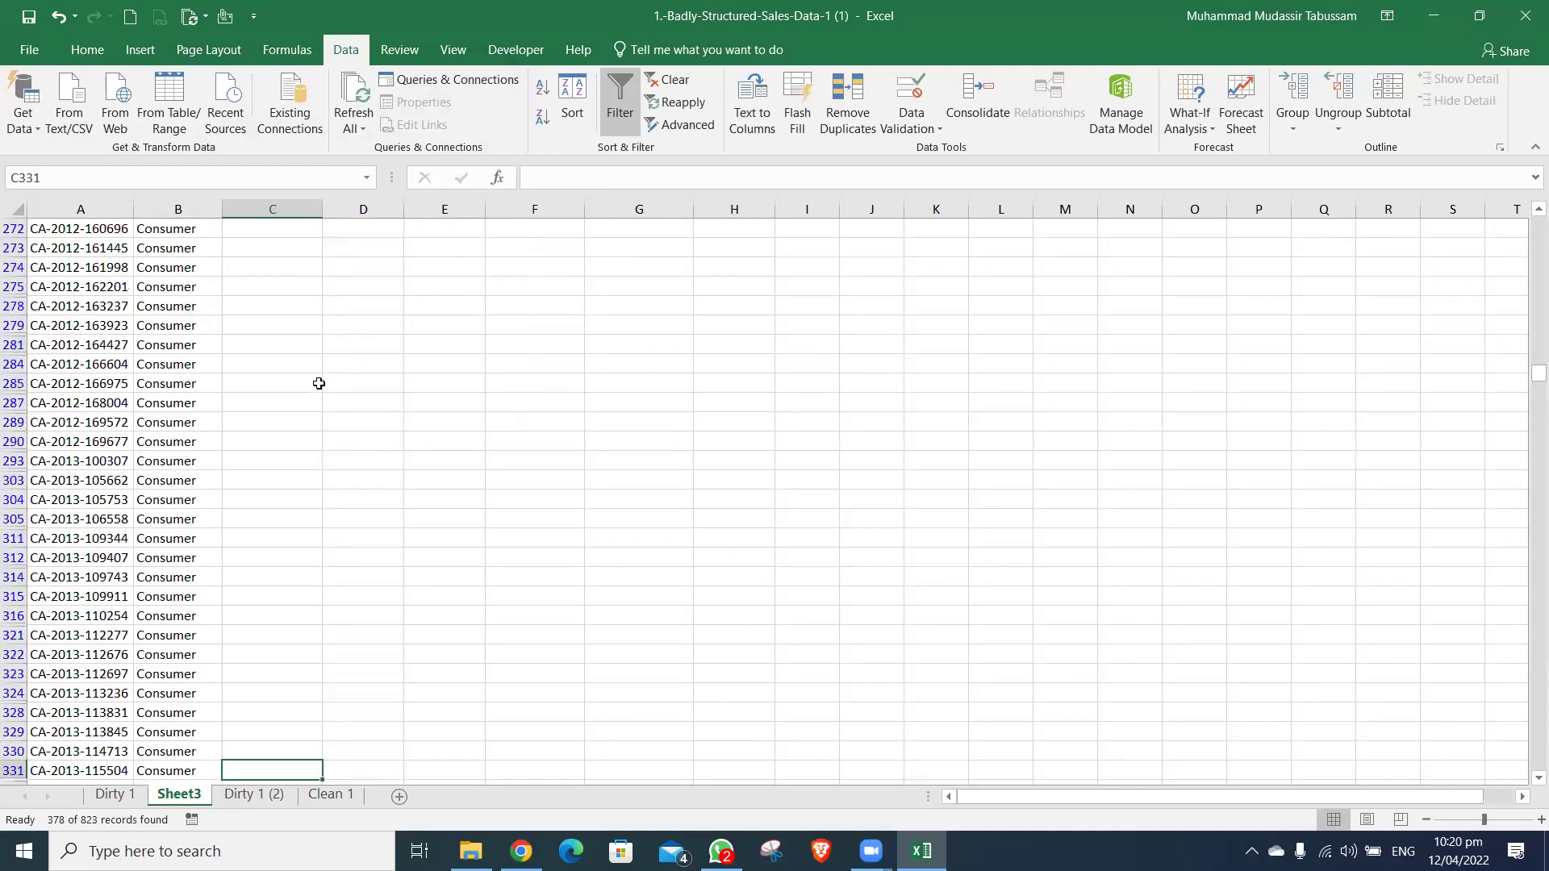
key(Down)
key(Down)
key(Down)
key(Down)
key(Down)
key(Down)
key(Down)
key(Down)
key(Down)
key(Down)
key(Down)
key(Down)
key(Down)
key(Down)
key(Down)
key(Down)
key(Down)
key(Down)
key(Down)
key(Down)
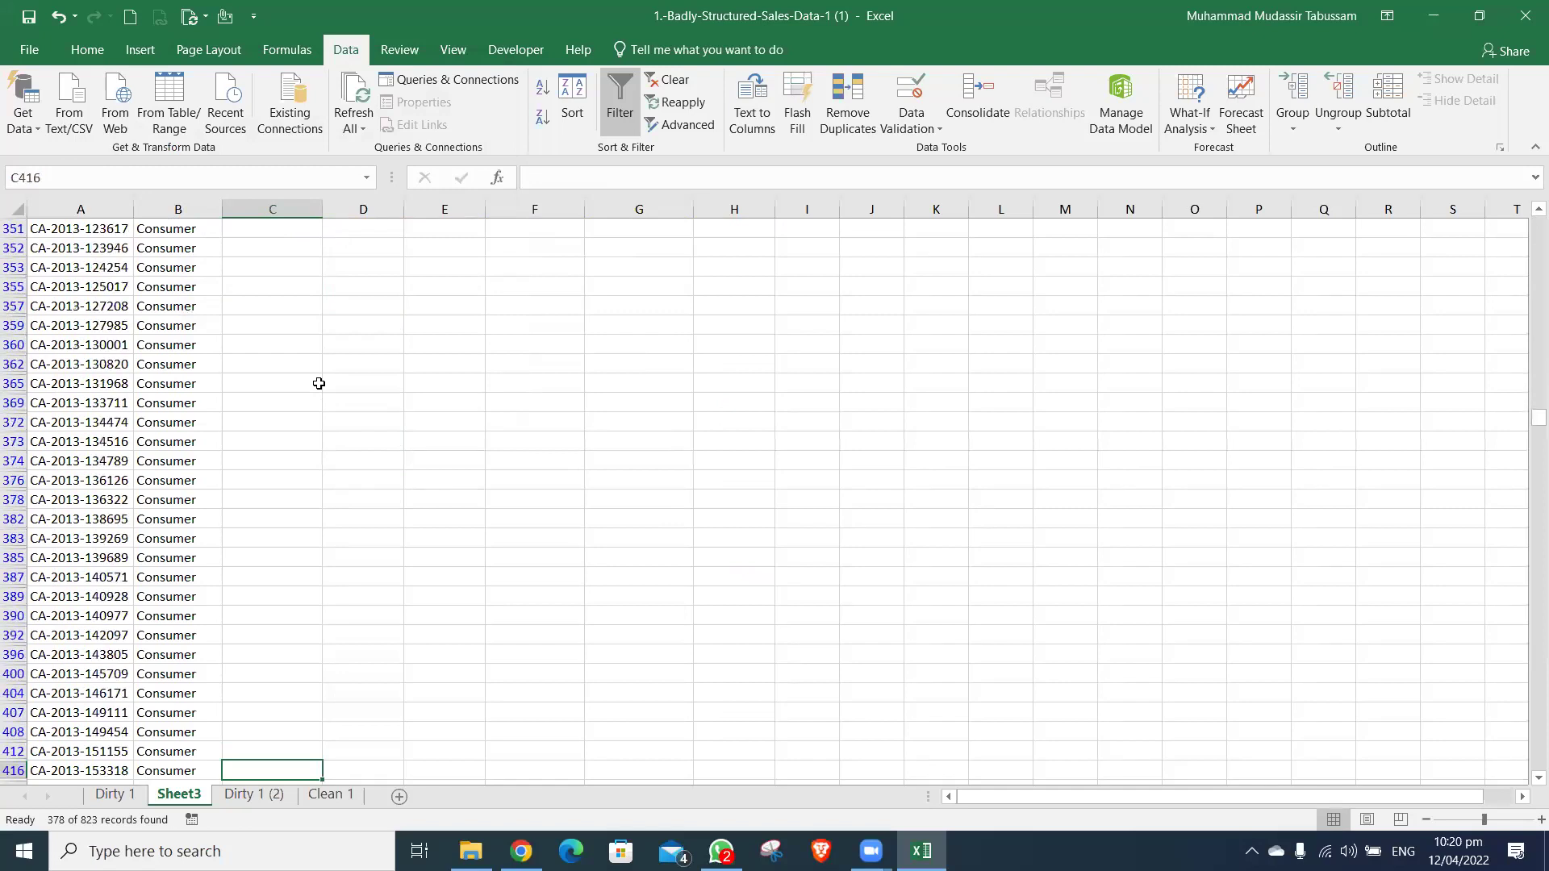
key(Down)
key(Down)
key(Down)
key(Down)
key(Down)
key(Down)
key(Down)
key(Down)
key(Down)
key(Down)
key(Down)
key(Down)
key(Down)
key(Down)
key(Down)
key(Down)
key(Down)
key(Down)
key(Down)
key(Down)
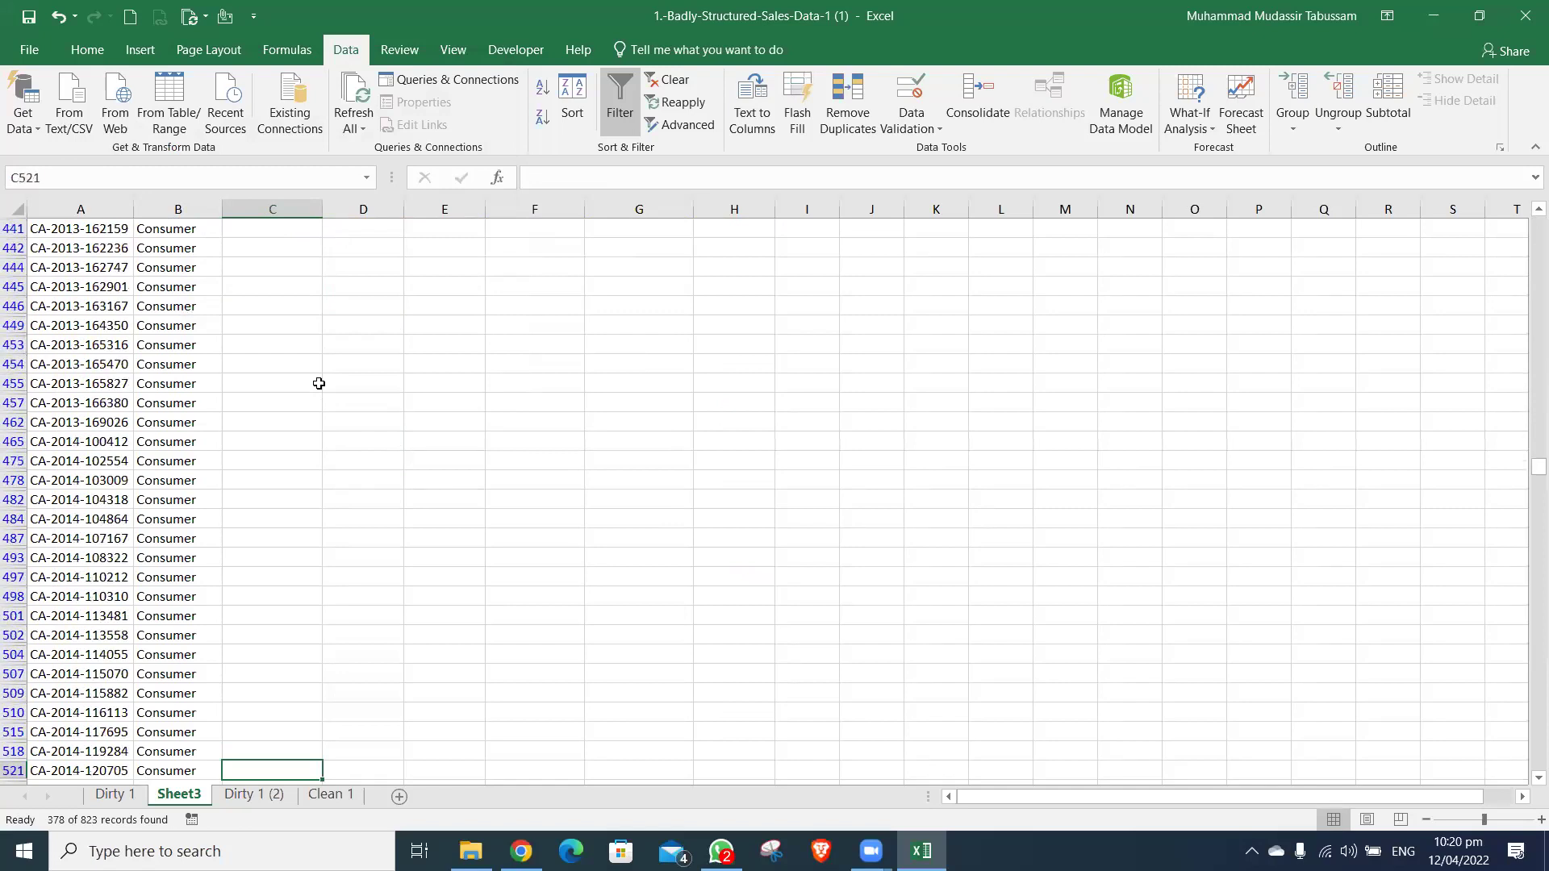
key(Down)
key(Down)
key(Down)
key(Down)
key(Down)
key(Down)
key(Down)
key(Down)
key(Down)
key(Down)
key(Down)
key(Down)
key(Down)
key(Down)
key(Down)
key(Down)
key(Down)
key(Down)
key(Down)
key(Down)
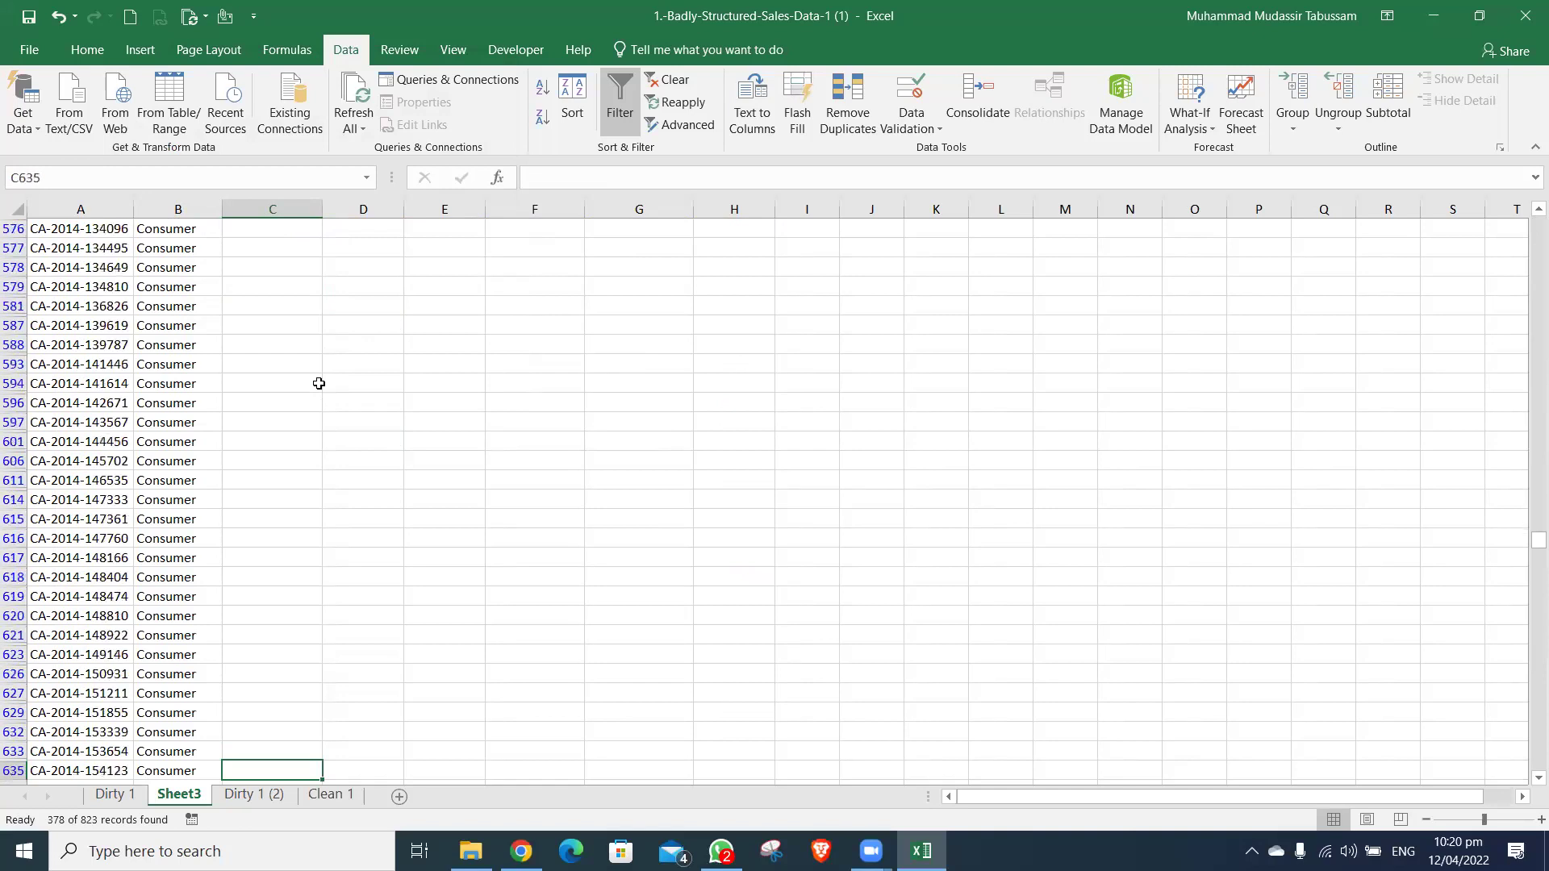
key(Page_Down)
key(Page_Down)
key(Page_Down)
key(ctrl+Up)
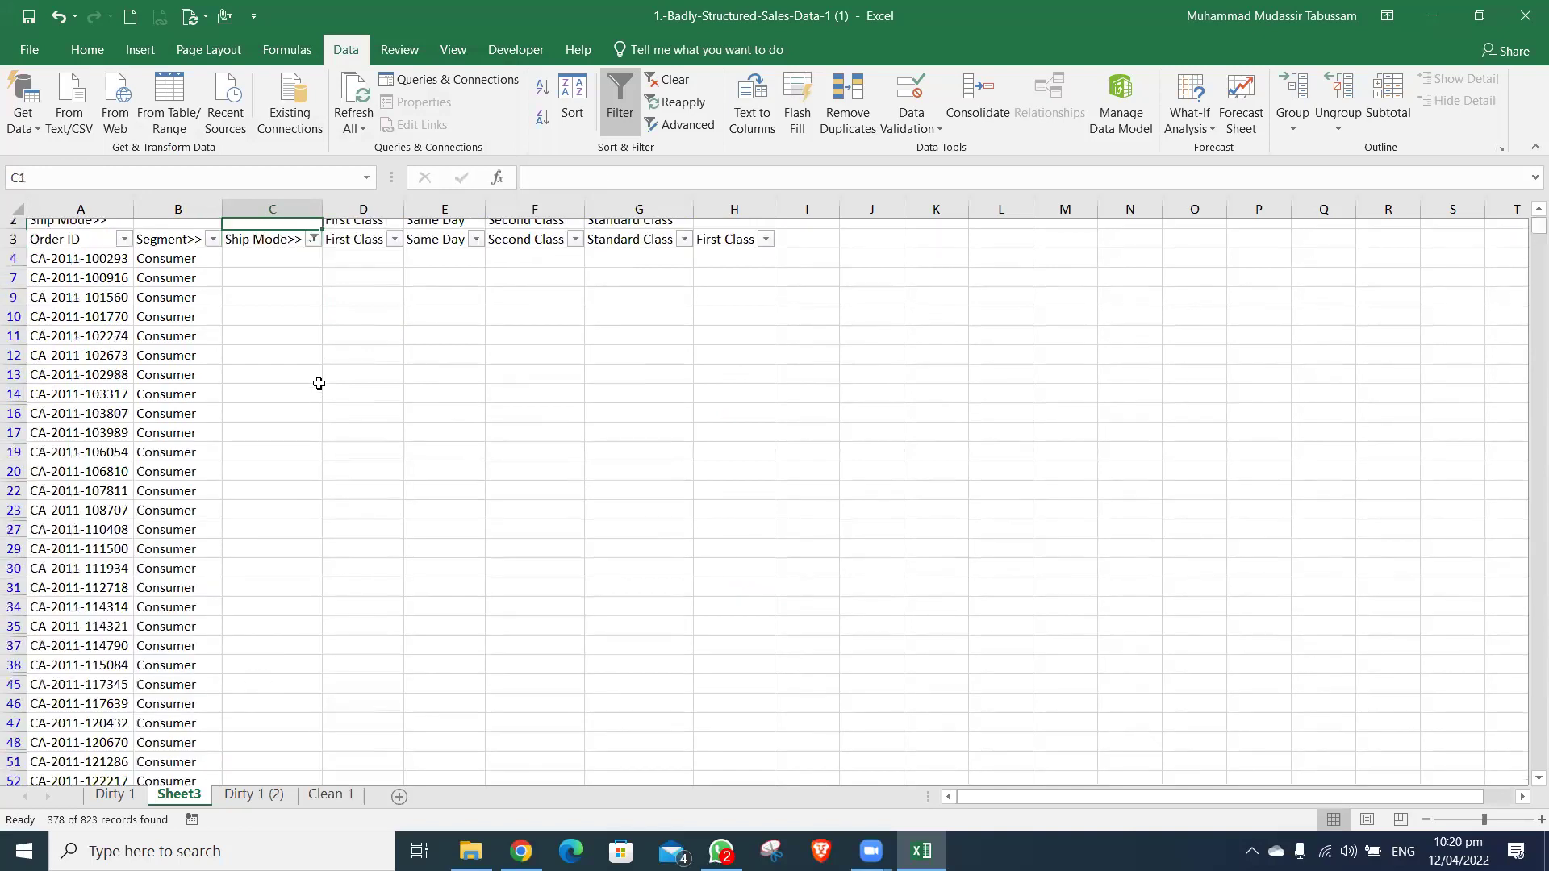
- Clear the blanks filter so all order rows are shown
key(Up)
key(Down)
key(alt+a)
key(c)
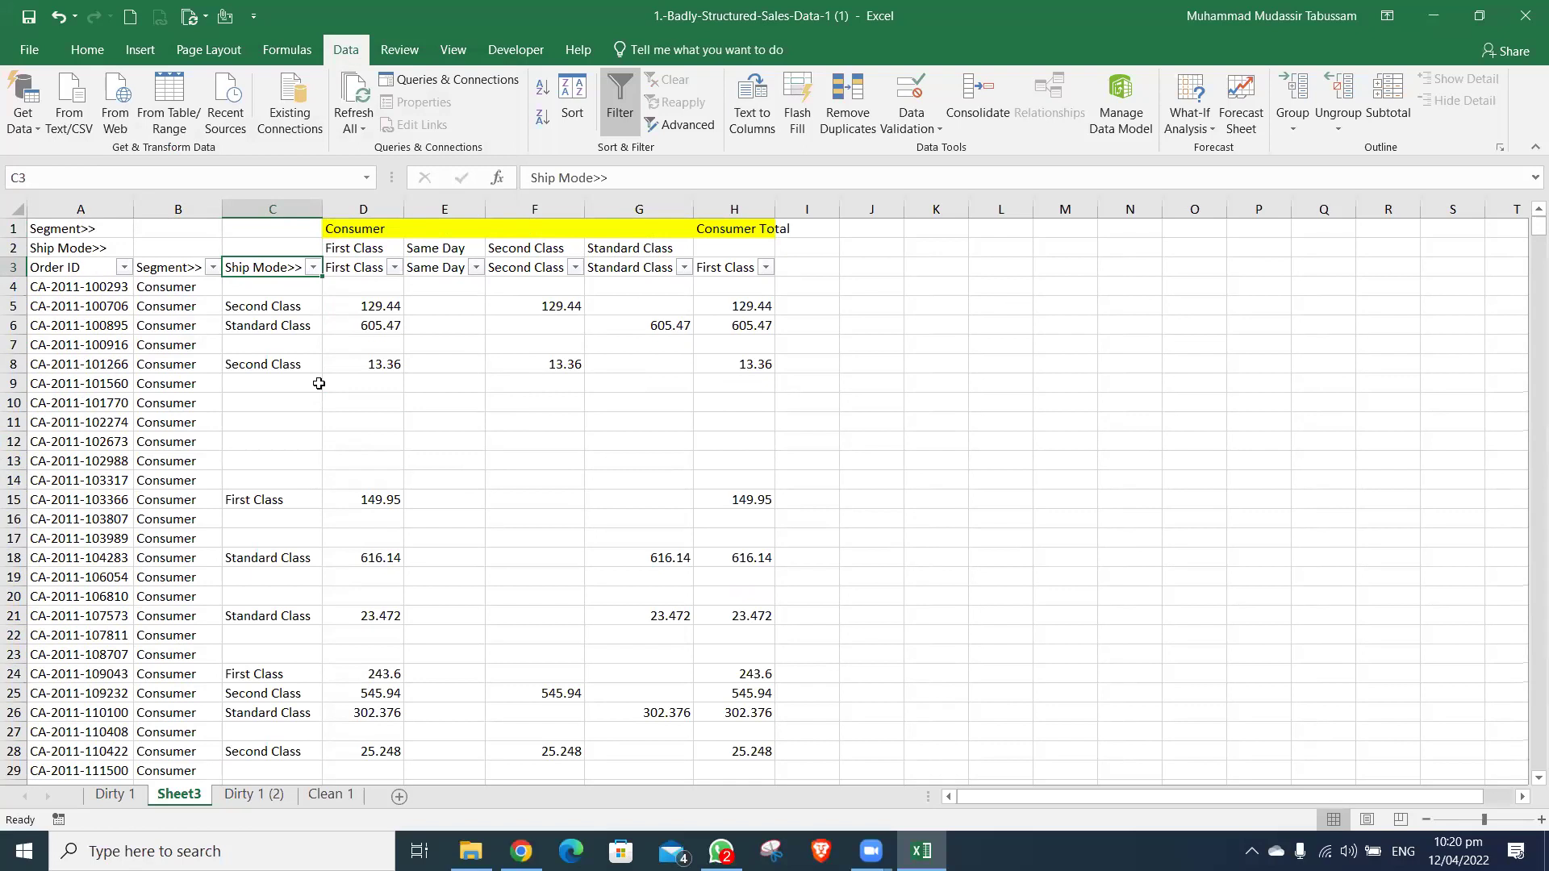
- Filter the Ship Mode column again to show only the orders with a blank ship mode
key(alt+Down)
key(Tab)
key(space)
key(Down)
key(Down)
key(Down)
key(Down)
key(Down)
key(space)
key(Return)
key(Down)
key(Left)
key(Left)
key(Right)
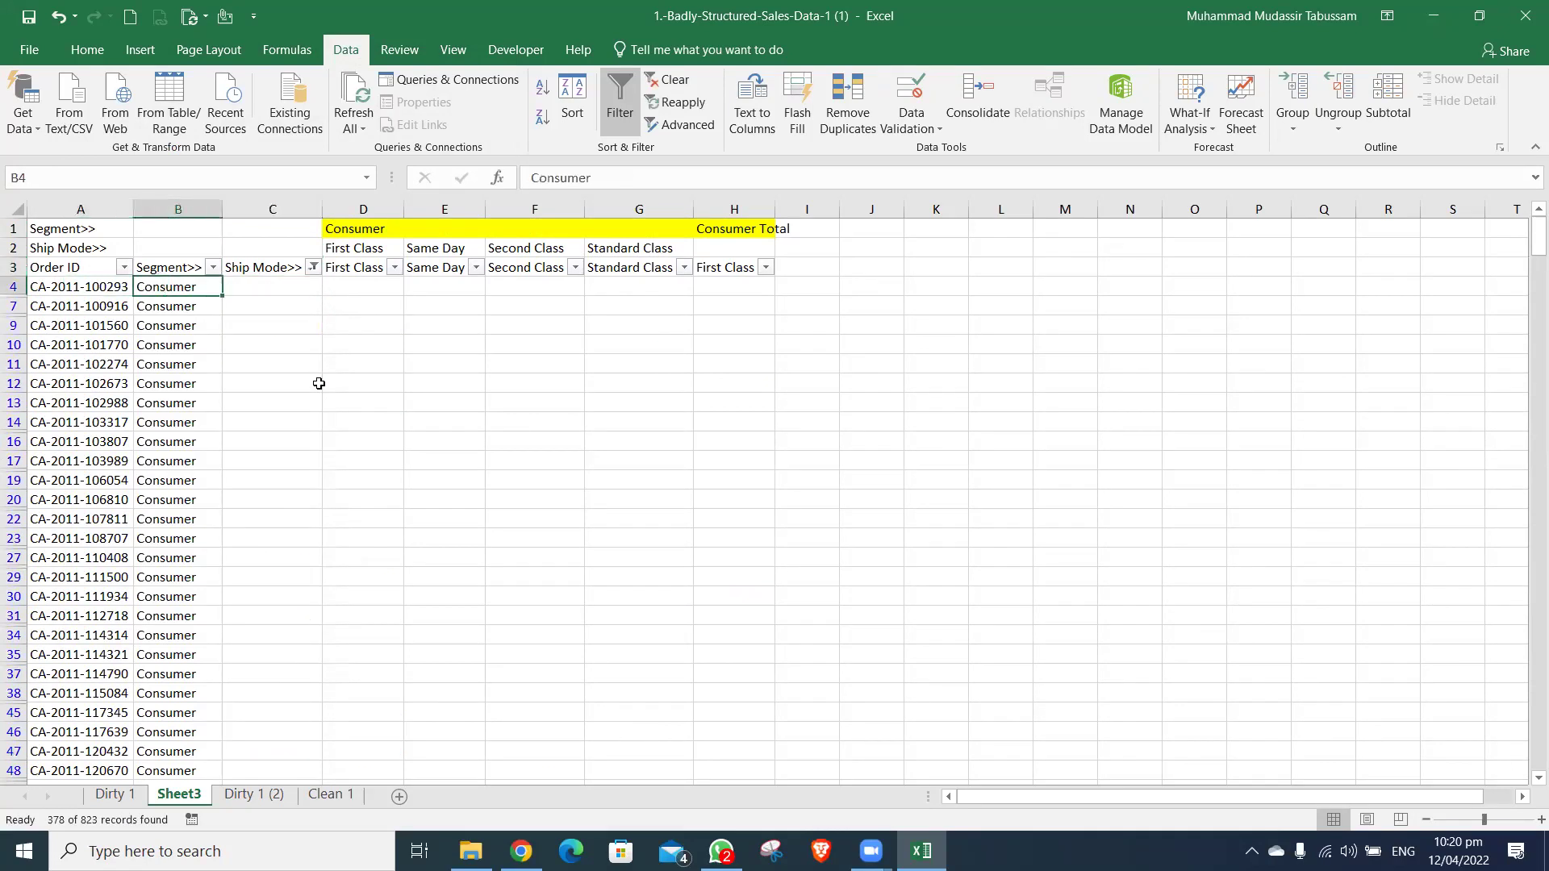
- Delete all the filtered order rows with a blank ship mode, then clear the Ship Mode filter
key(ctrl+Down)
key(Down)
key(ctrl+Up)
key(ctrl+Up)
key(ctrl+Up)
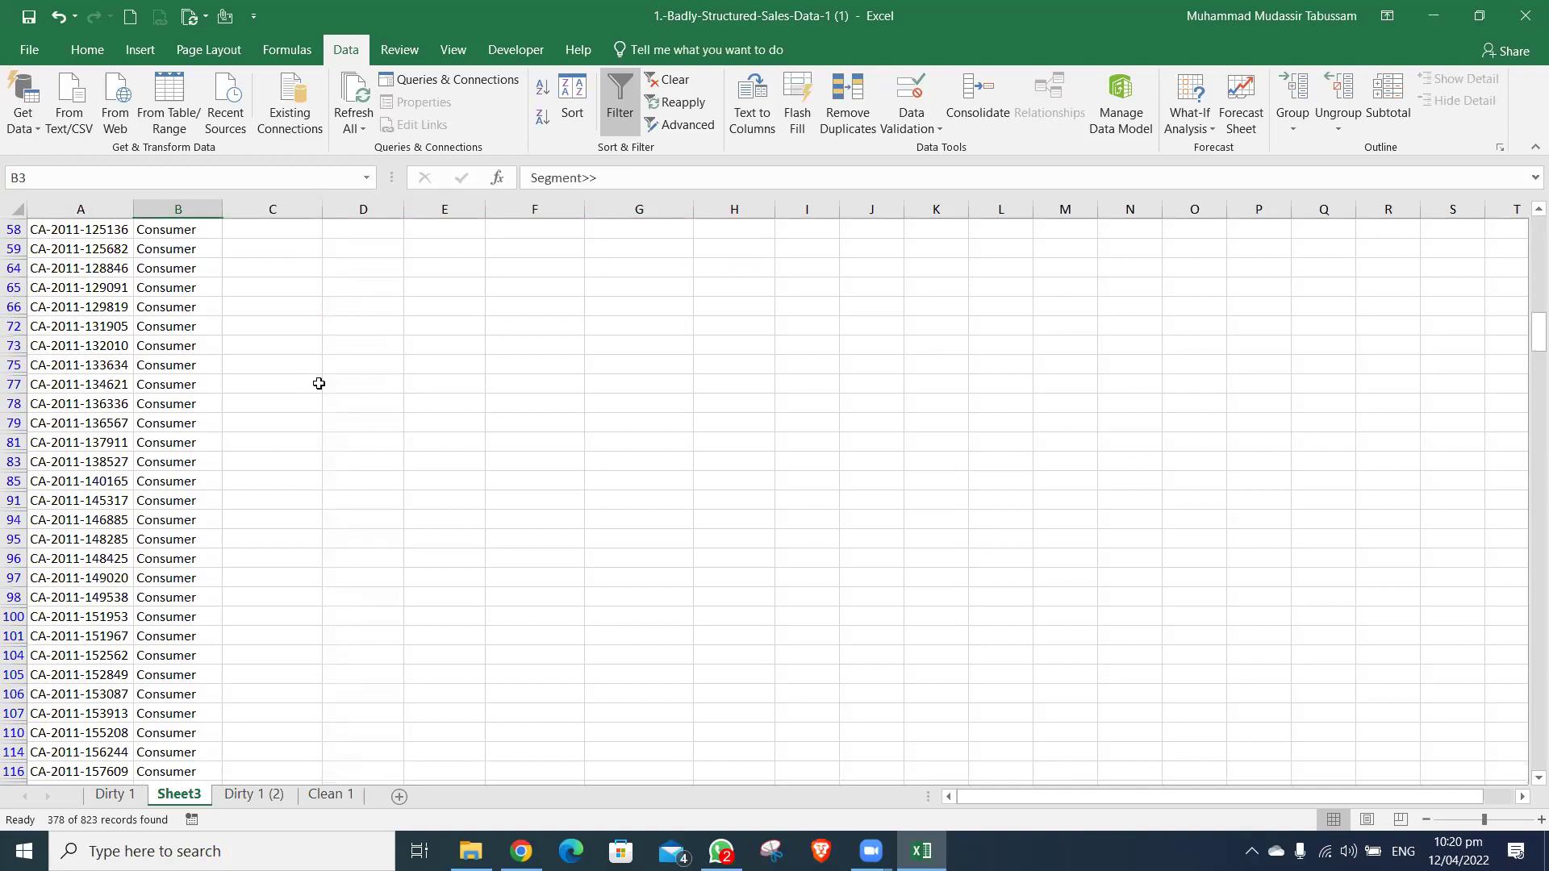
key(Down)
key(Down)
key(Down)
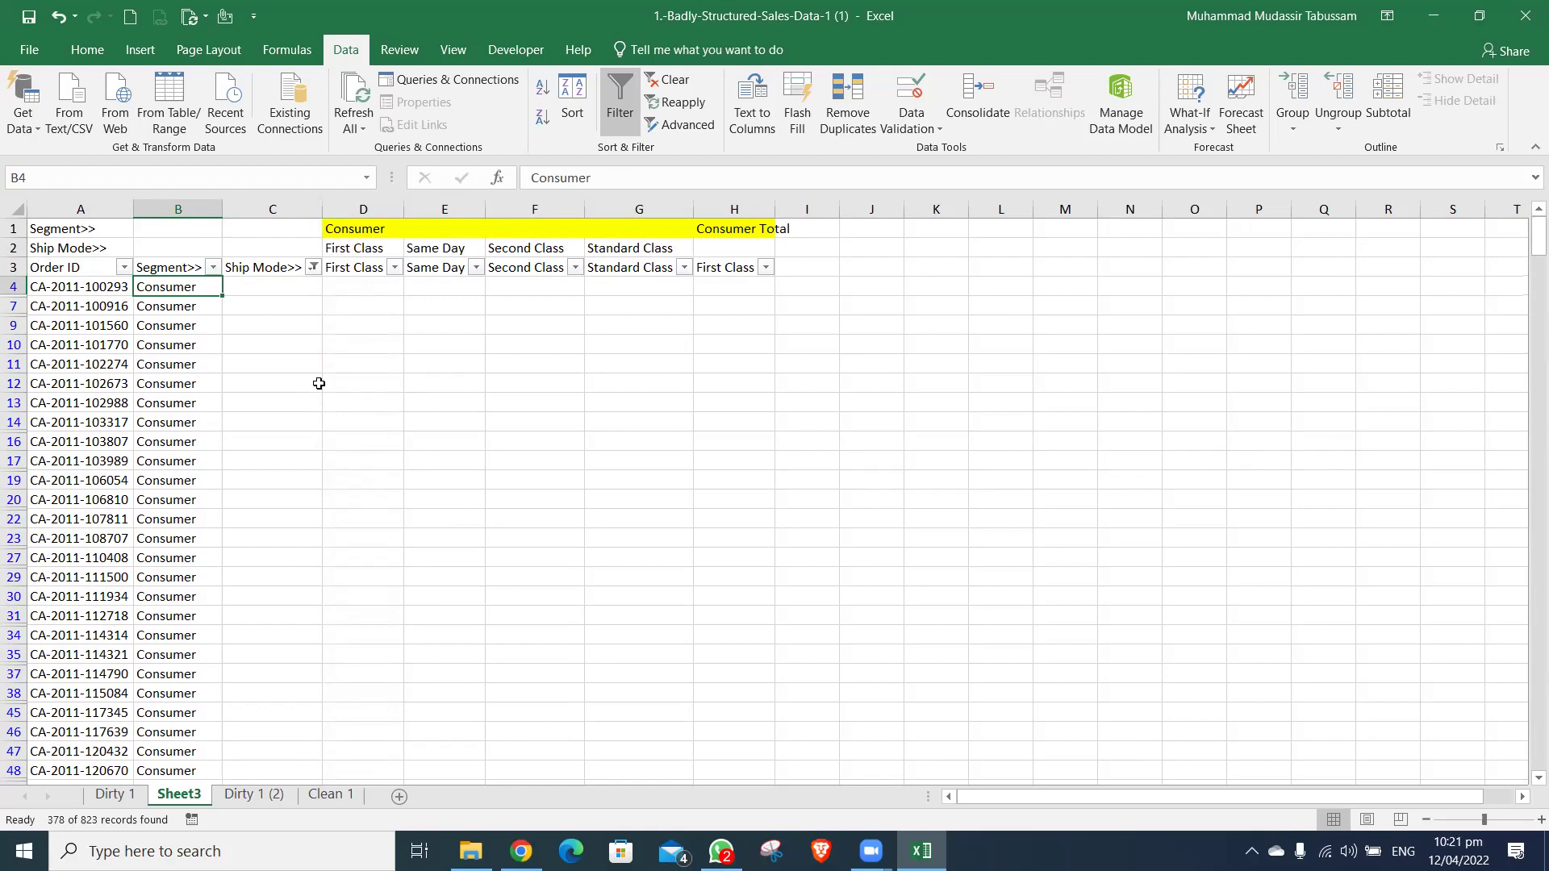
key(ctrl+shift+Down)
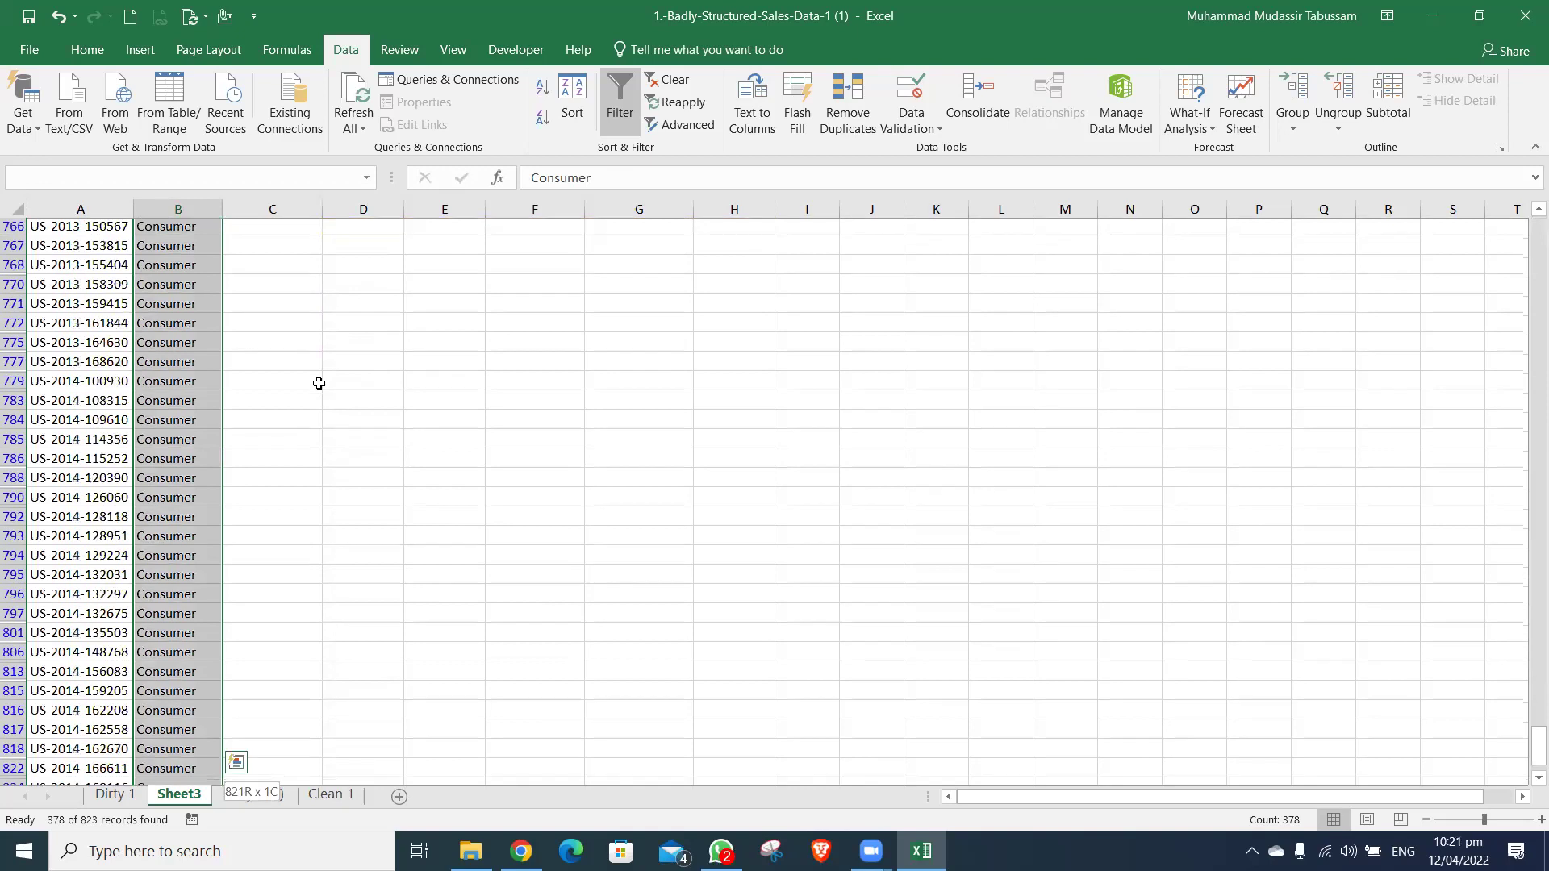
key(ctrl+minus)
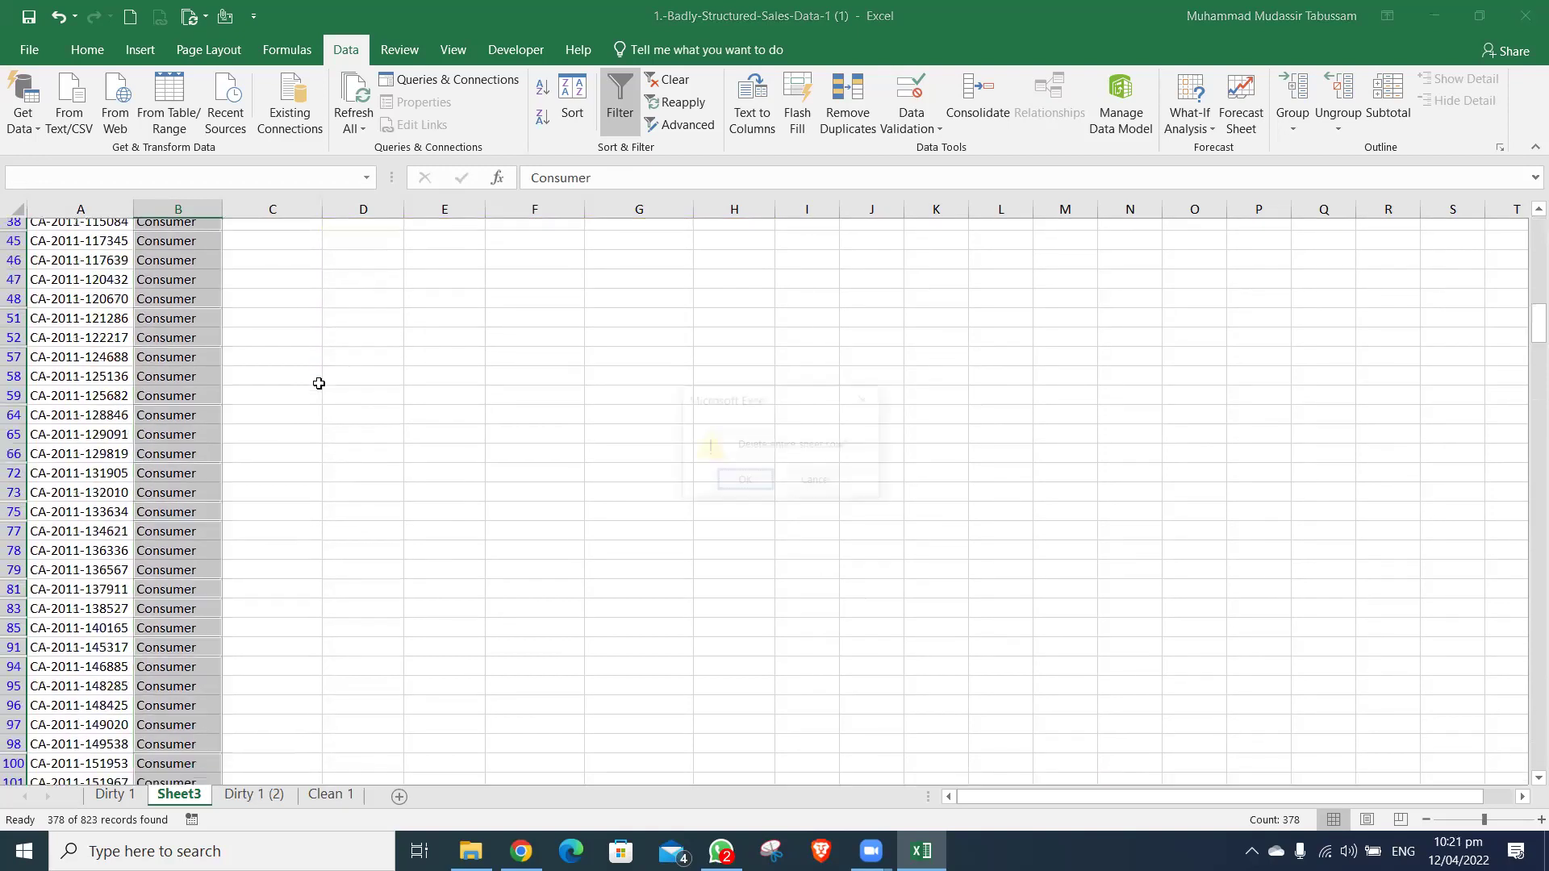
key(Return)
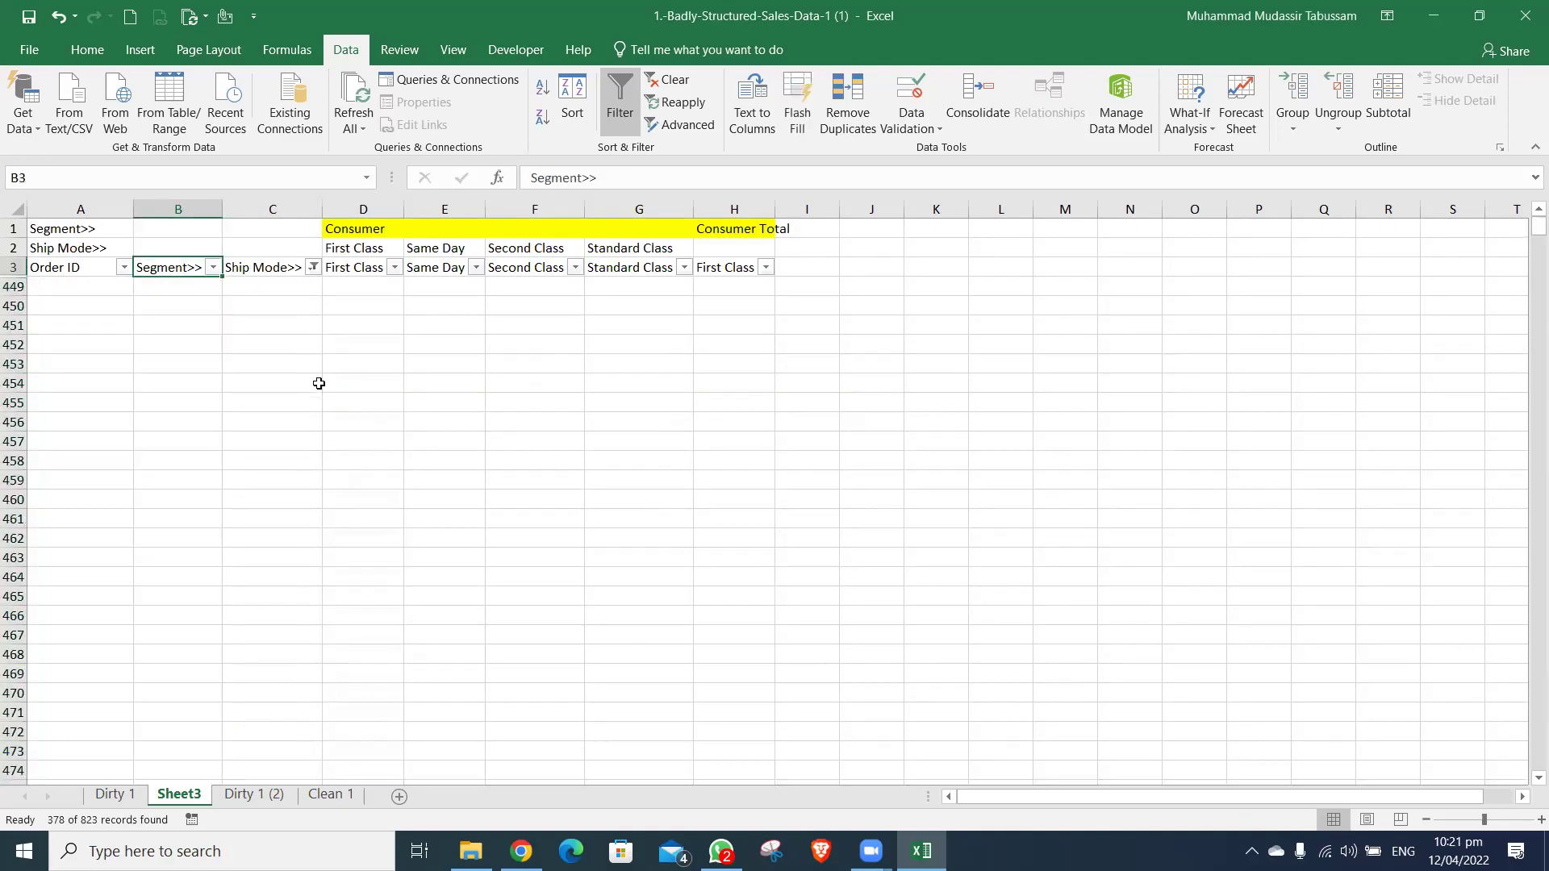
key(alt+a)
key(c)
- Rename the first amount column's header in D3 as Cost
key(Right)
key(Right)
key(Down)
key(Up)
text(SALE)
key(BackSpace)
key(BackSpace)
key(BackSpace)
key(BackSpace)
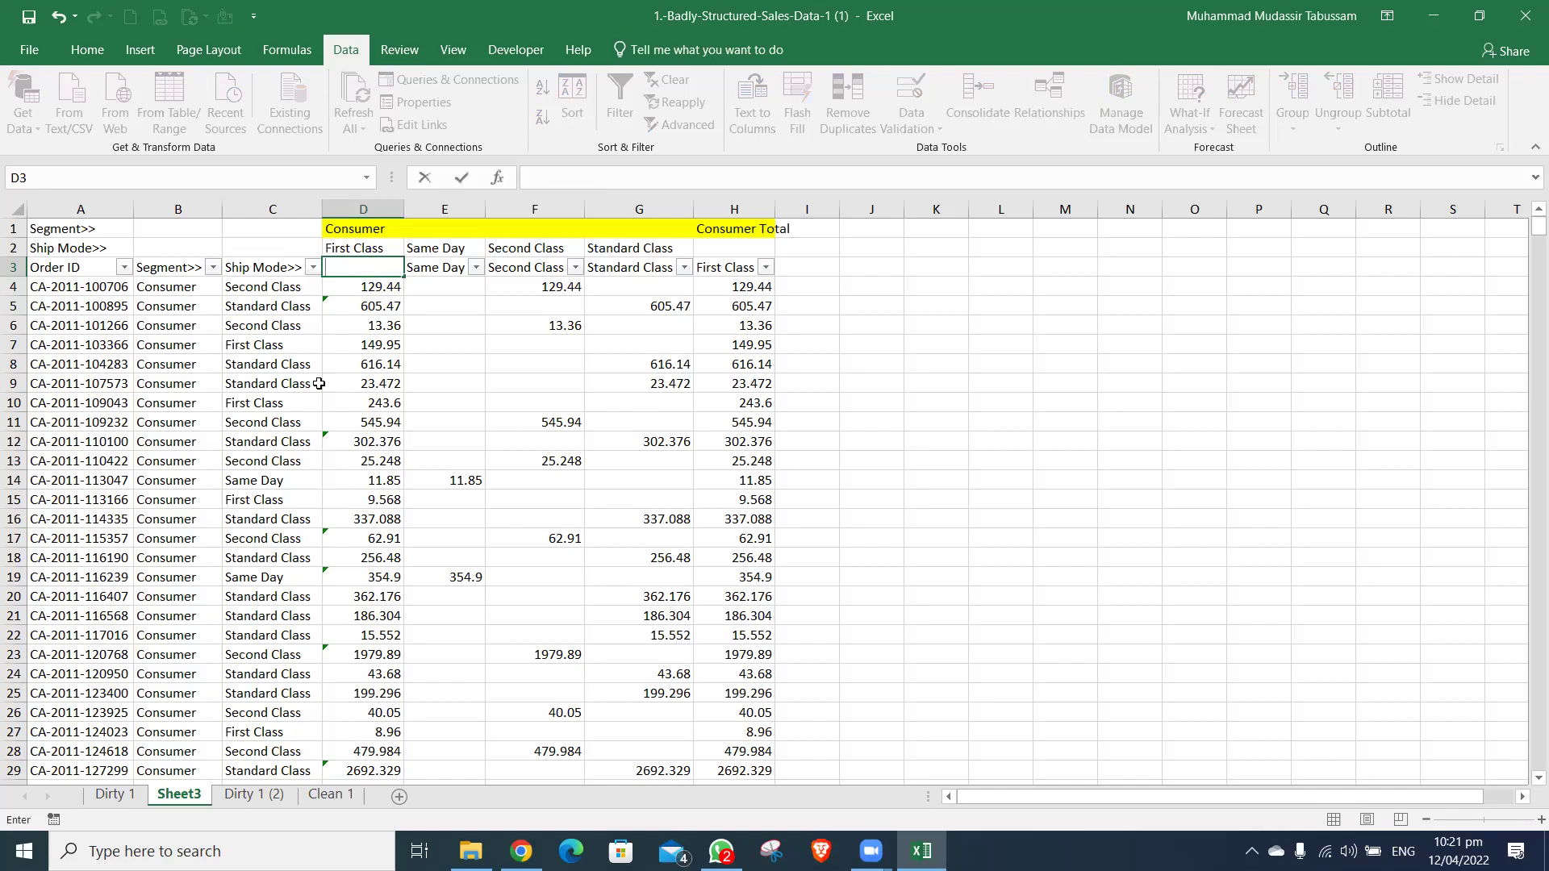
text(Cost)
key(Return)
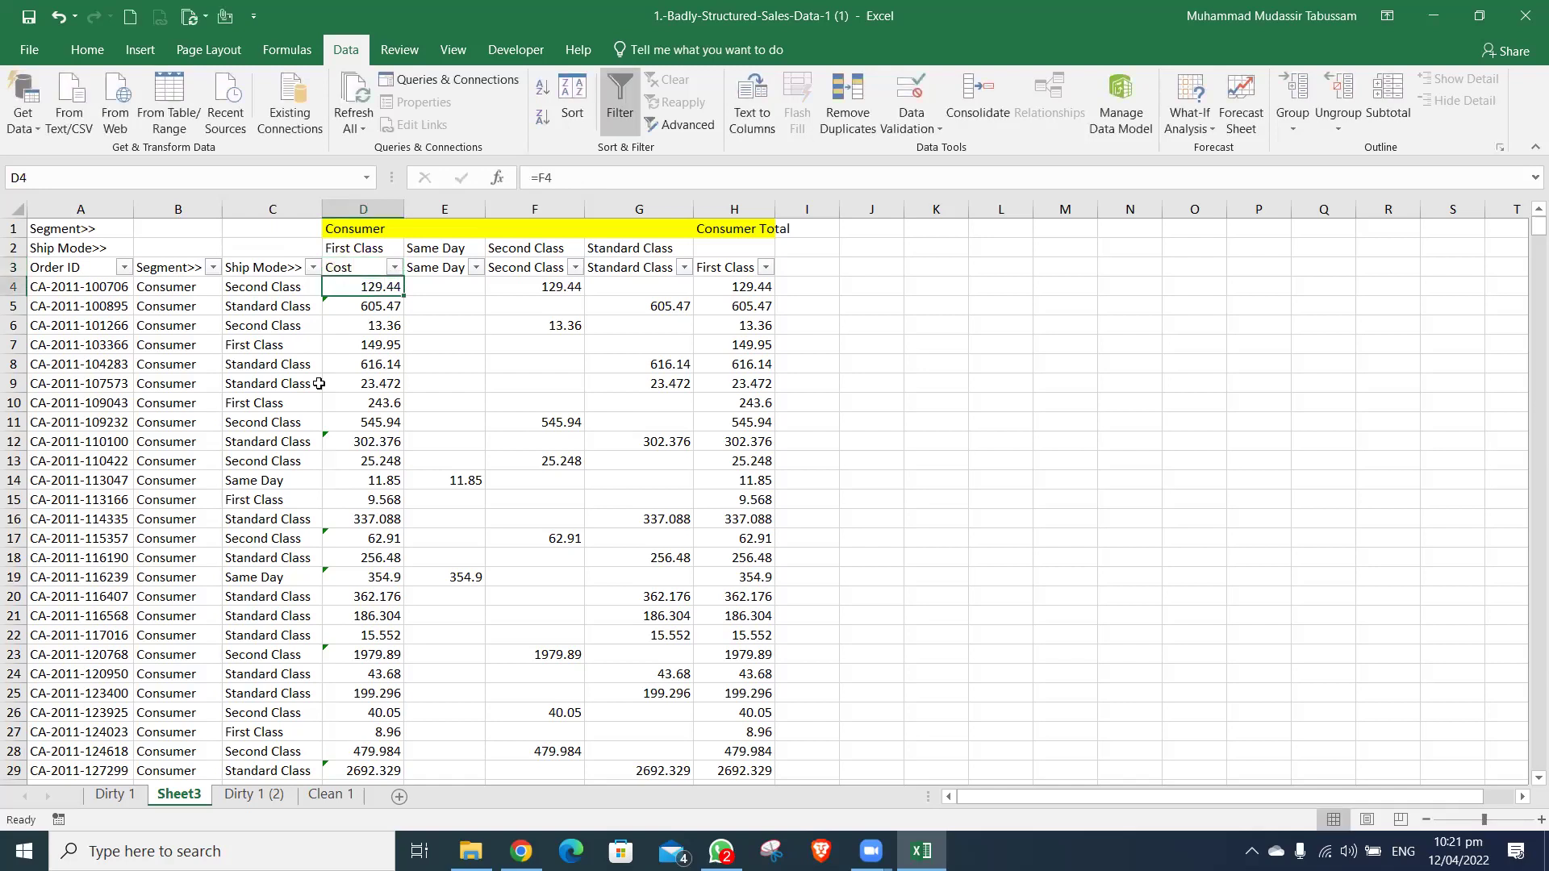
- Try to delete columns E to I beside the Cost column, then undo the deletion
key(Up)
key(Right)
key(ctrl+space)
key(shift+Right)
key(shift+Right)
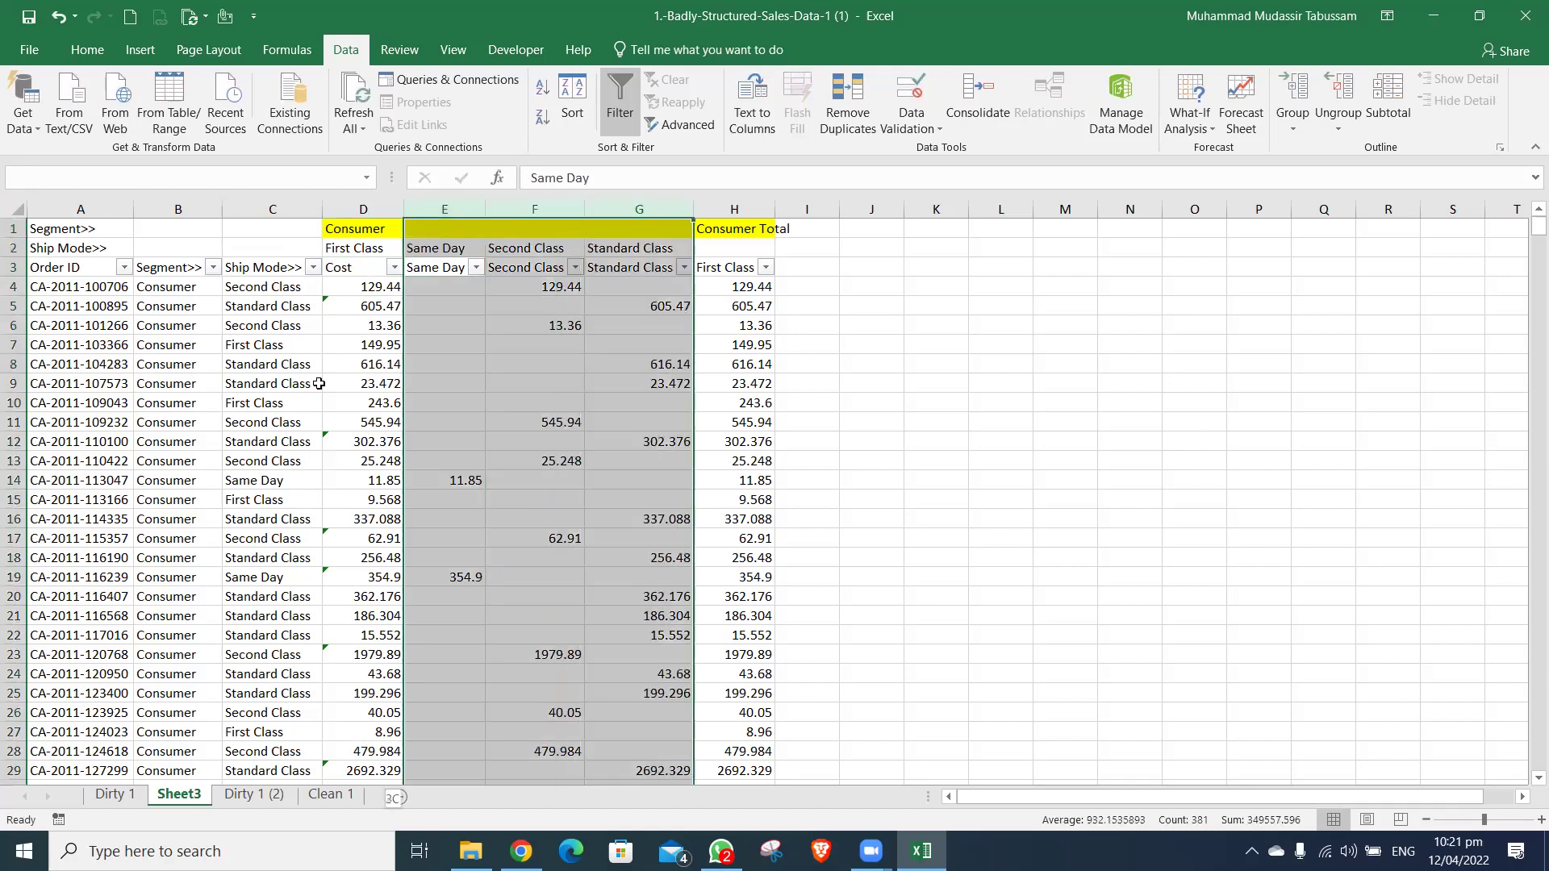
key(shift+Right)
key(shift+Right)
key(ctrl+minus)
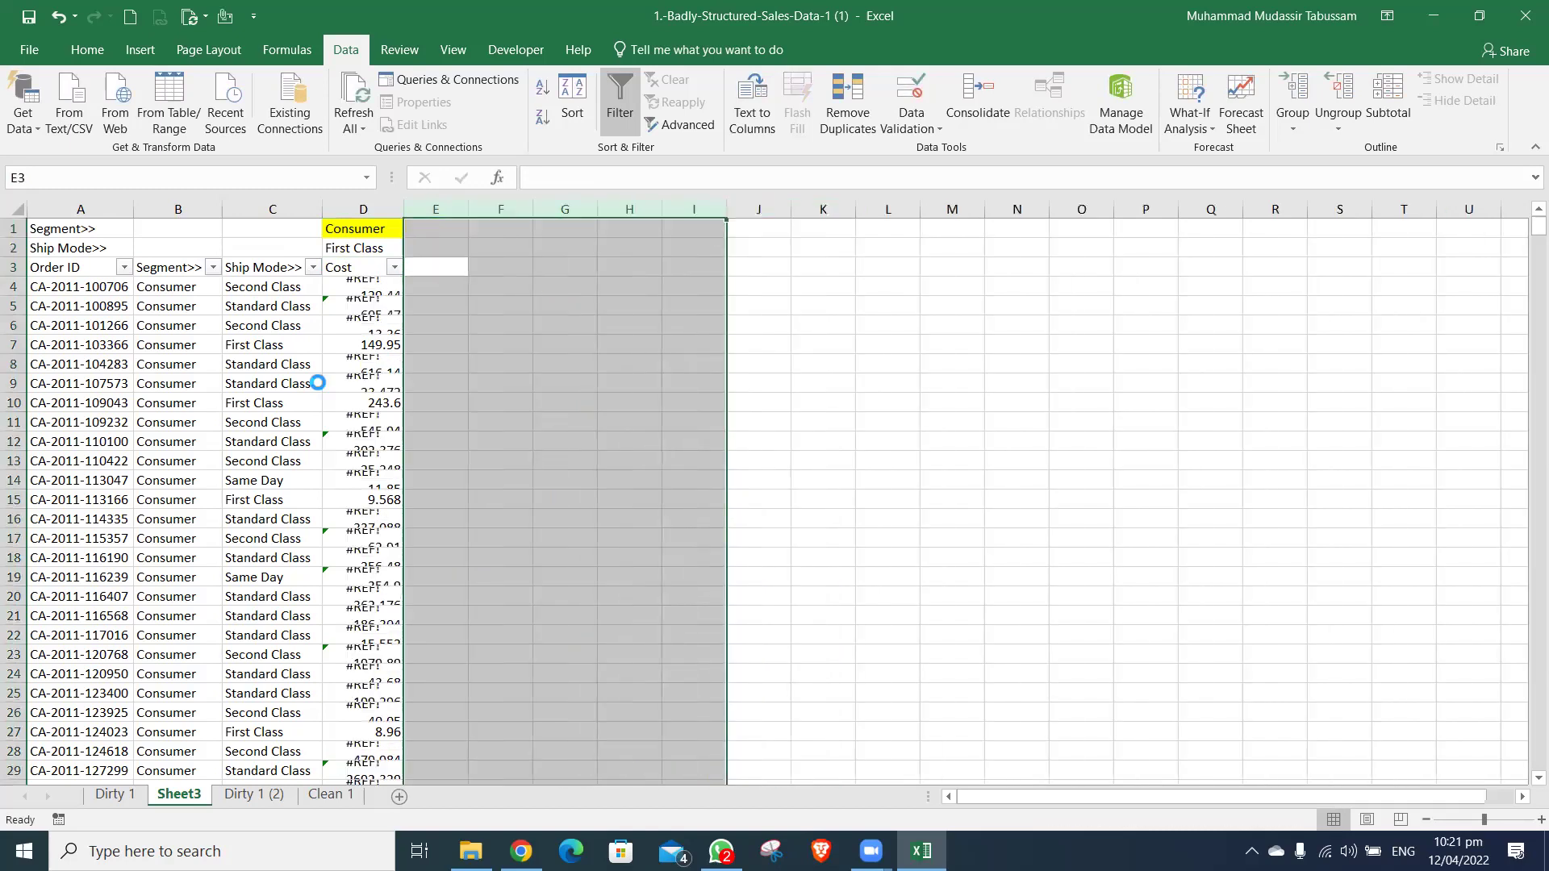
key(ctrl+z)
key(Left)
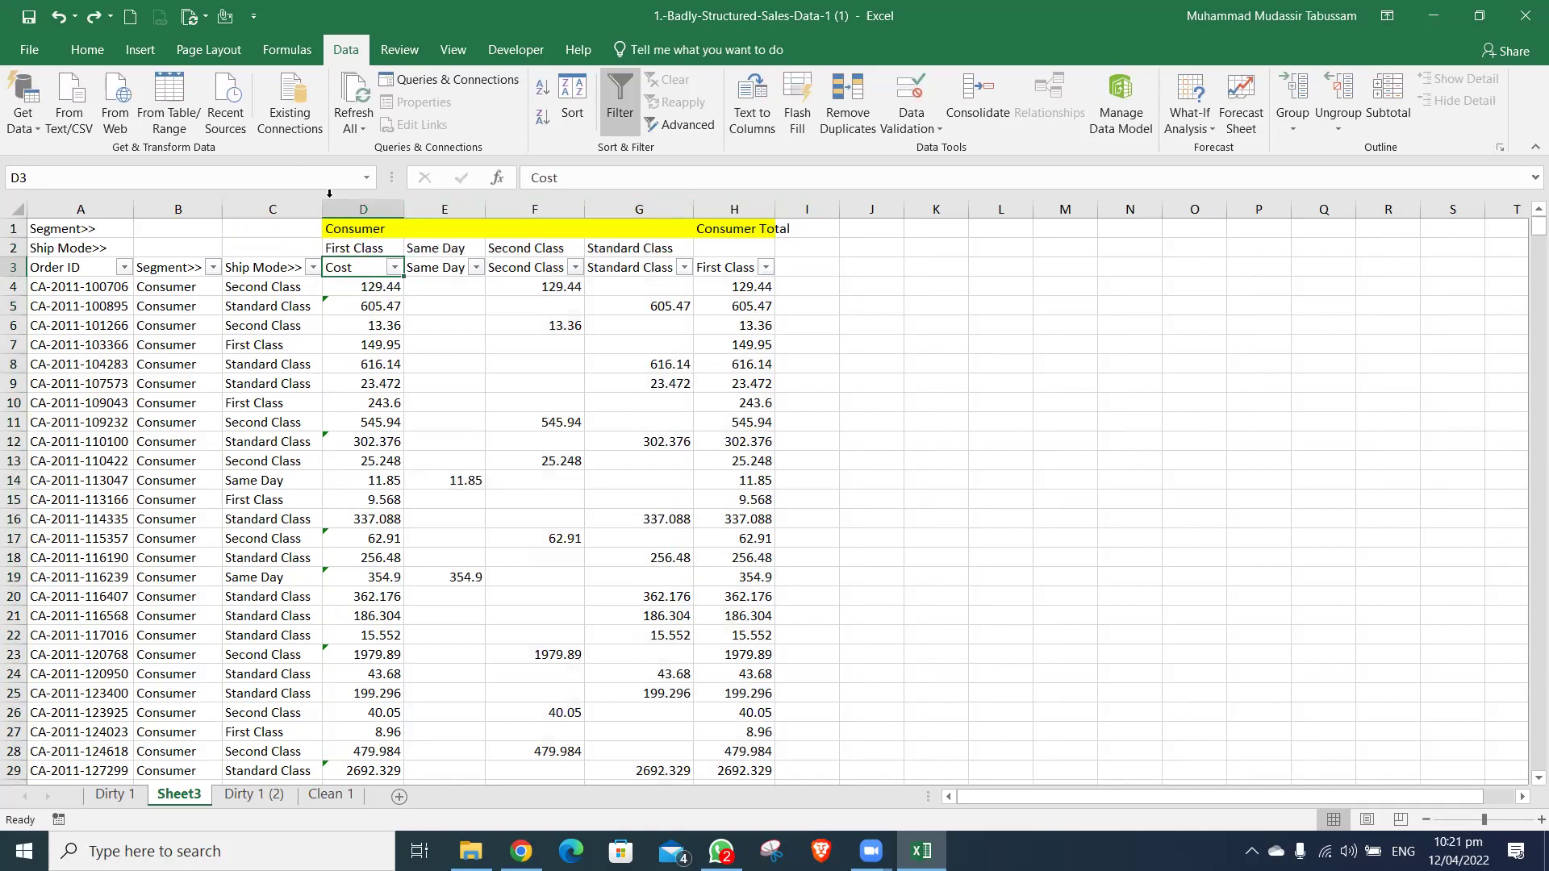
- Convert the Cost column's formulas to static values, then remove the surplus columns after it and the two rows above the headers
click(363, 209)
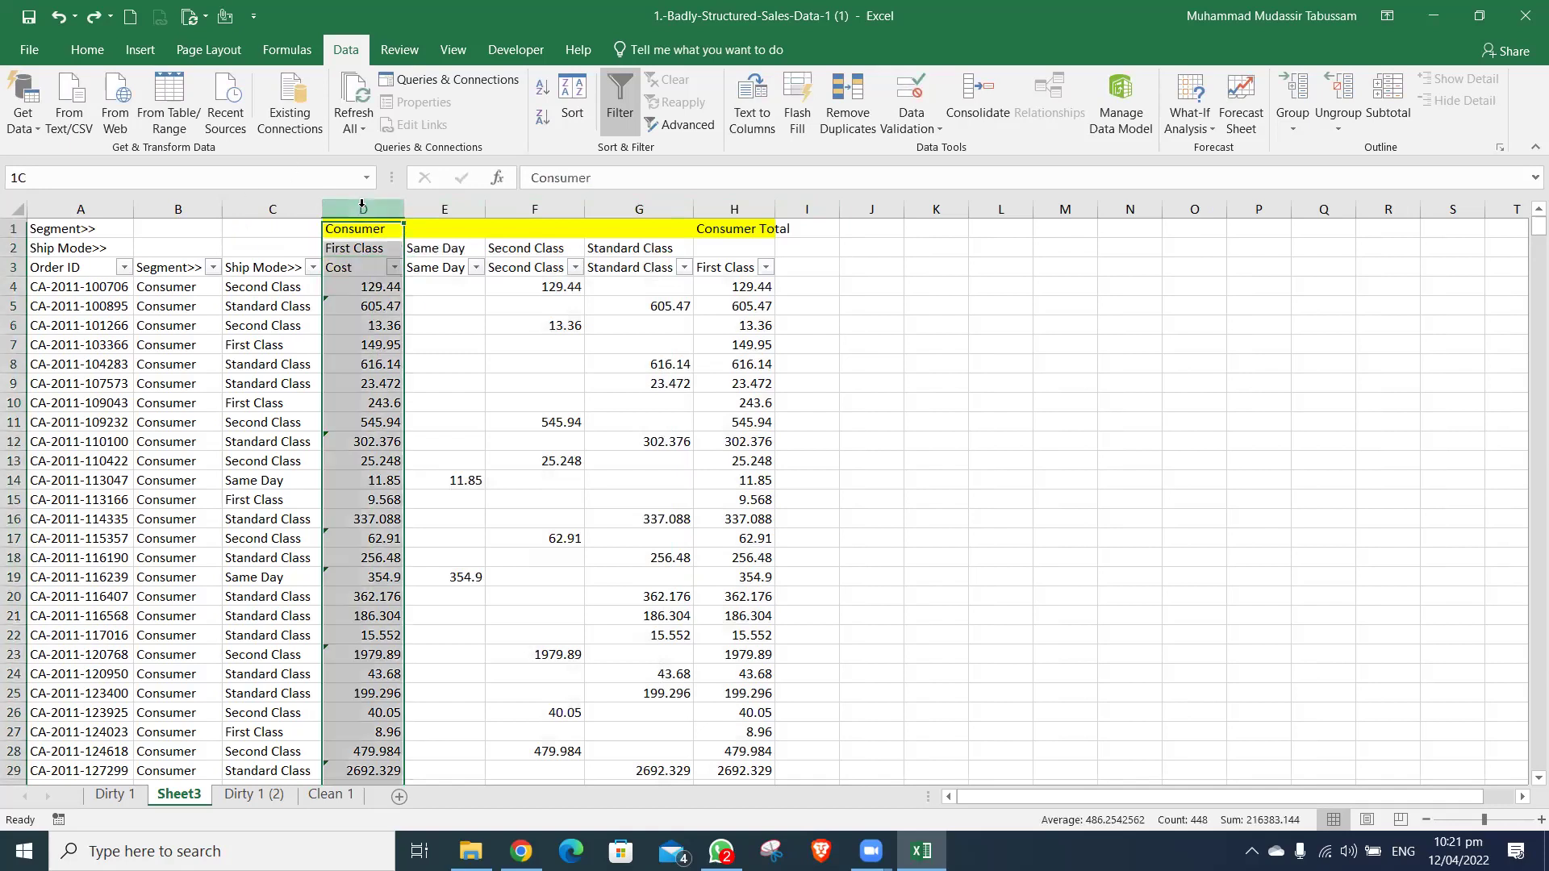
key(ctrl+c)
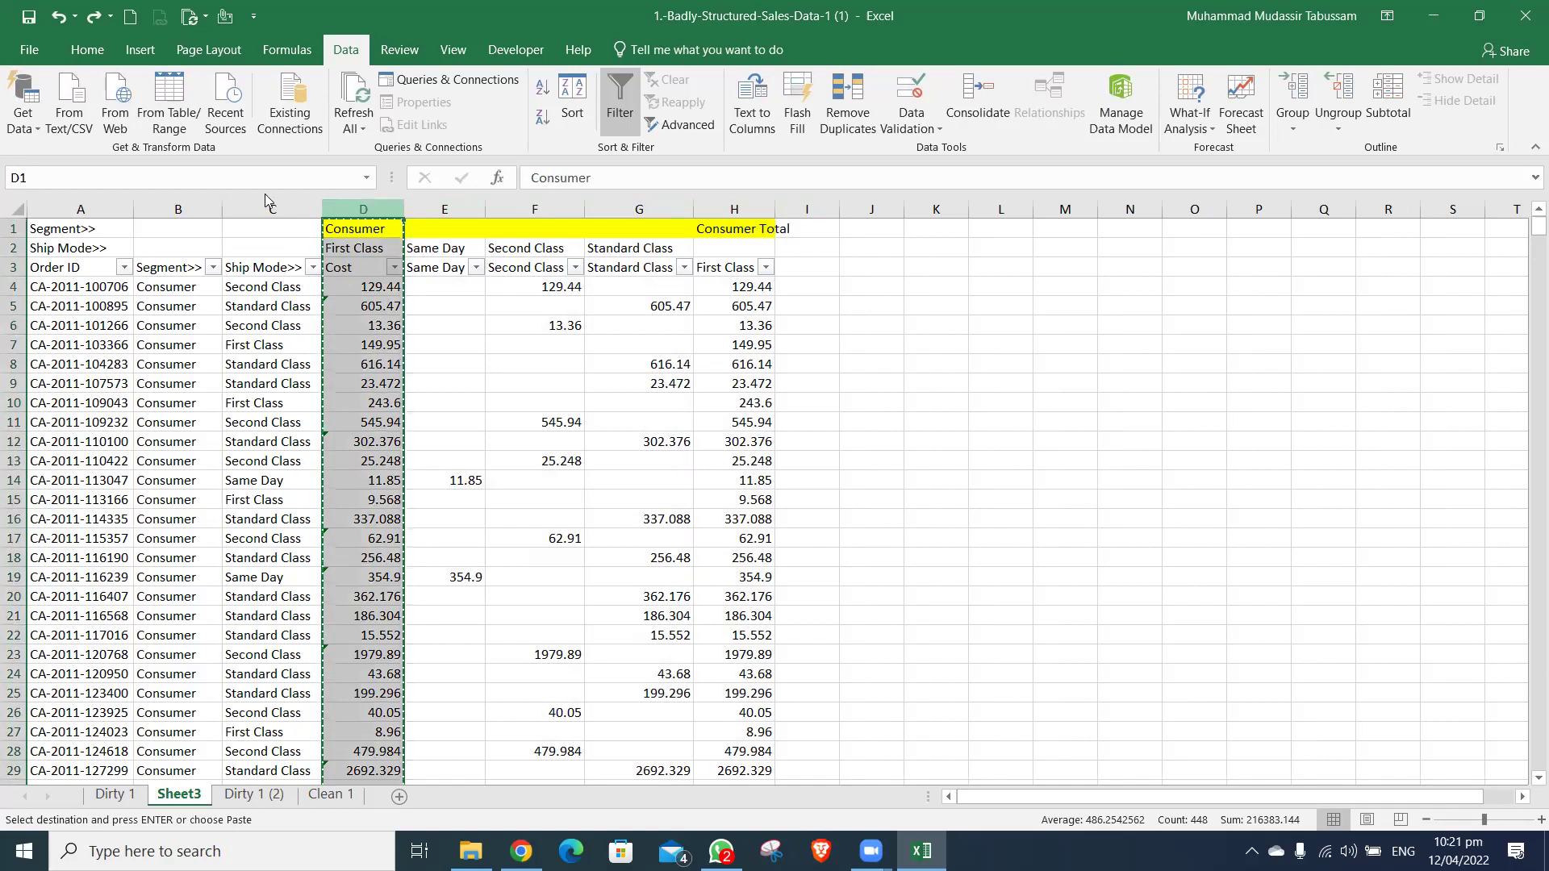
key(ctrl+alt+v)
key(v)
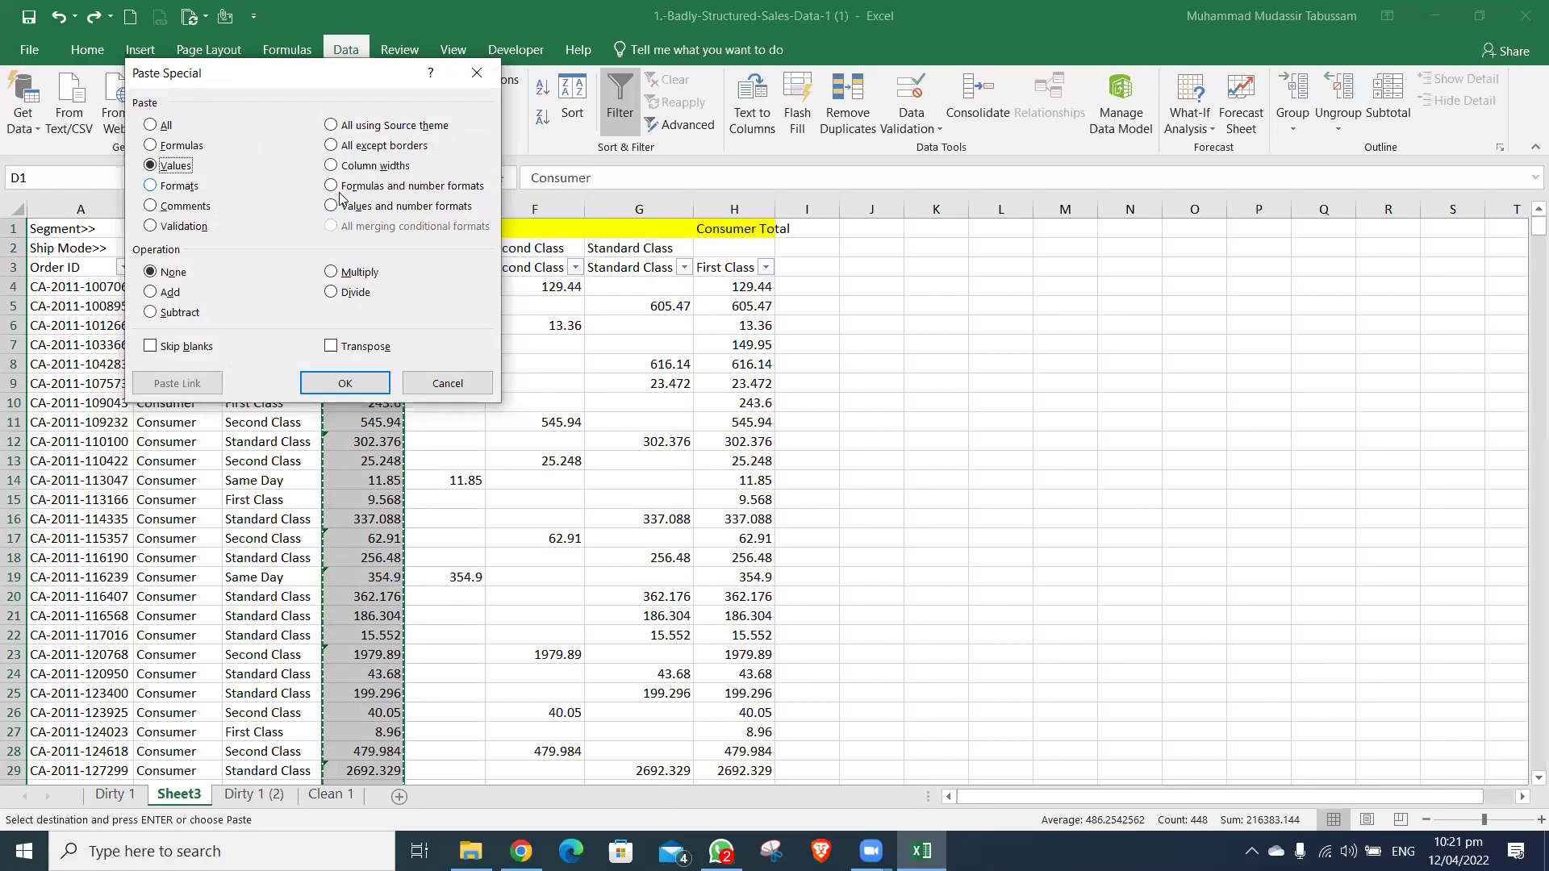
key(Return)
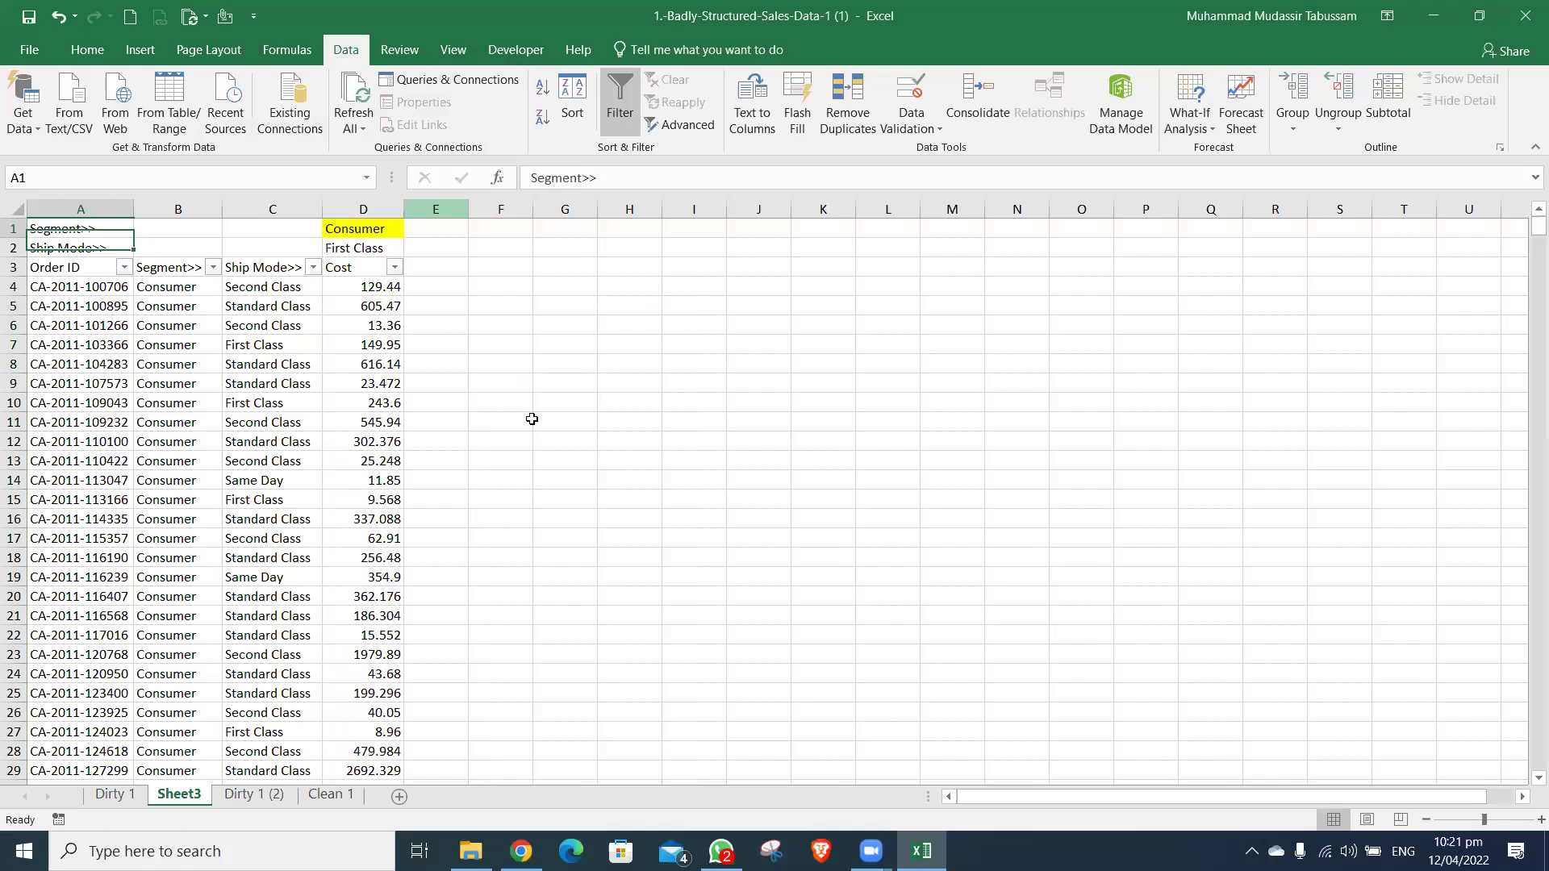
key(ctrl+z)
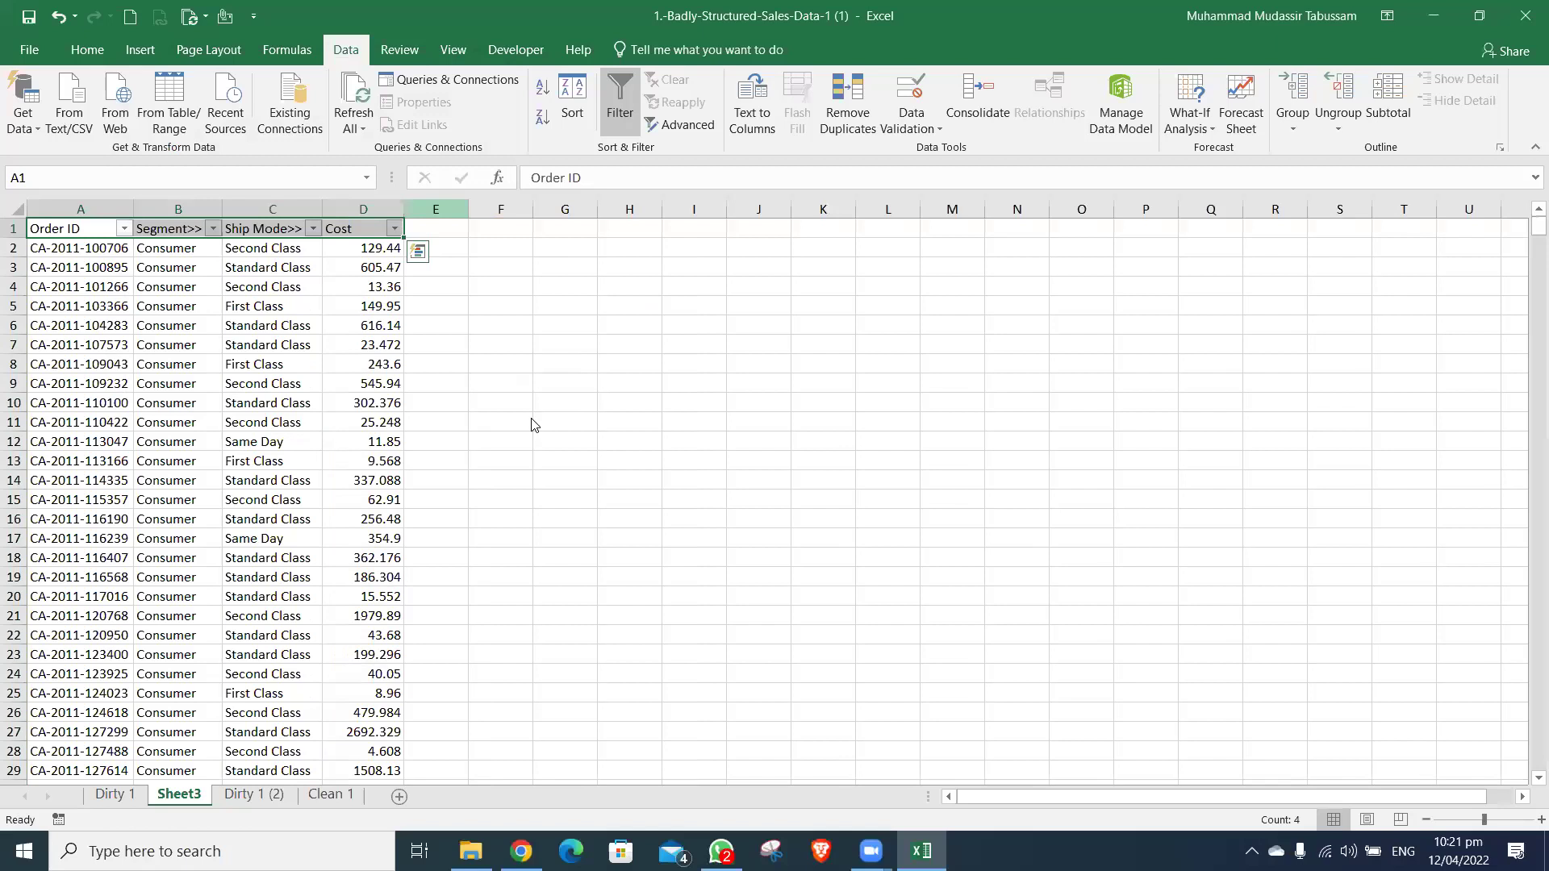
- On the Clean 1 sheet, filter the Segment column to show only Consumer
key(ctrl+shift+Down)
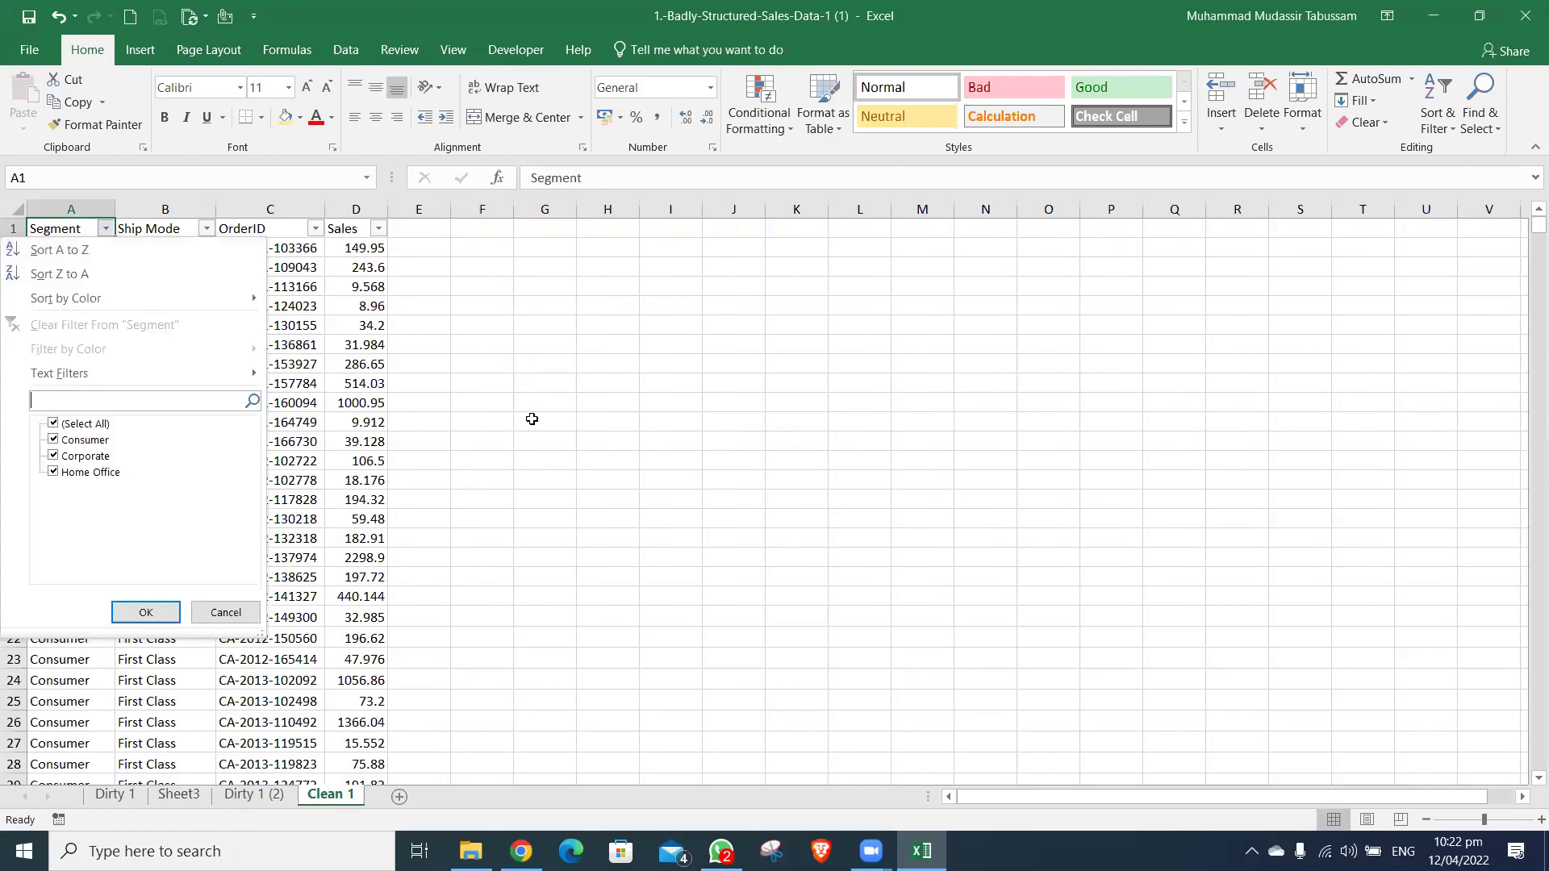
key(Return)
key(Right)
key(Right)
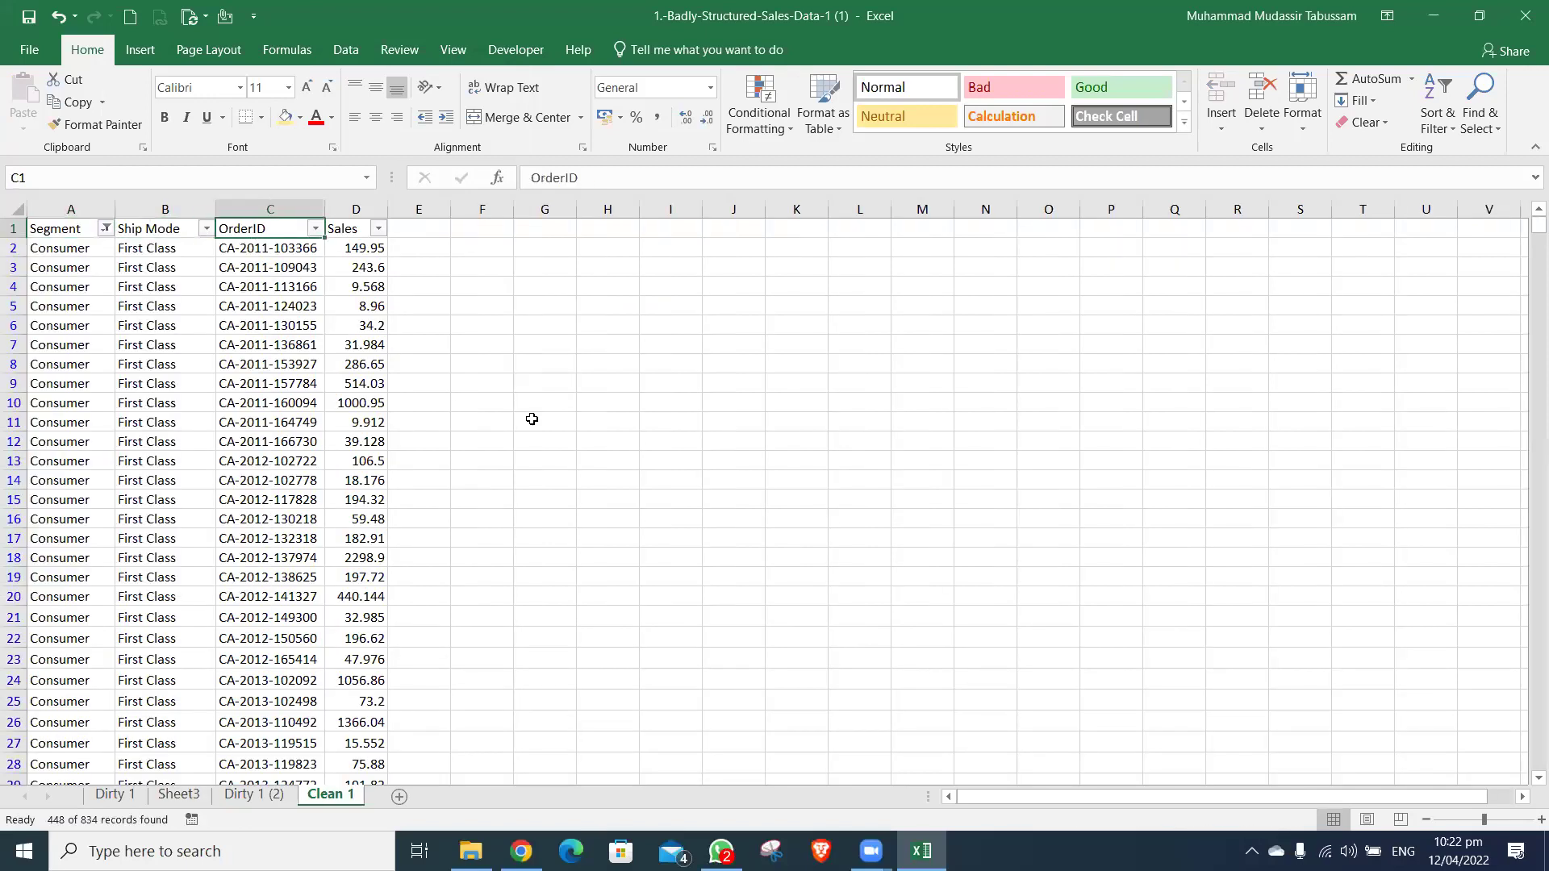
- Select all the filtered Consumer amounts in the Sales column to check their sum
key(Right)
key(Down)
key(ctrl+shift+Down)
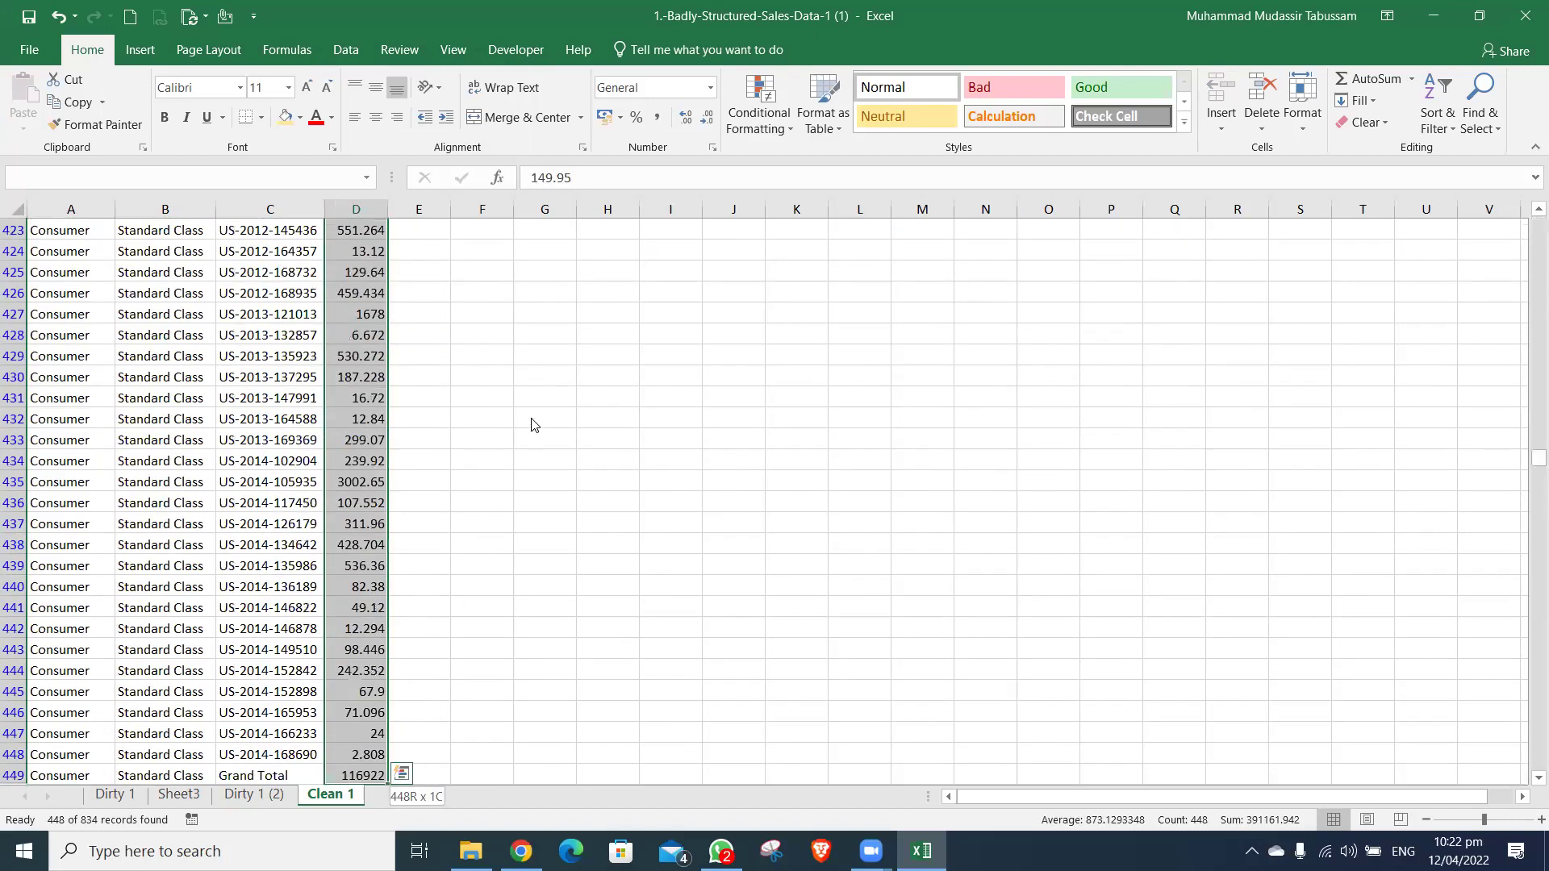
- Filter the OrderID column to show only the Grand Total rows
key(Up)
key(Left)
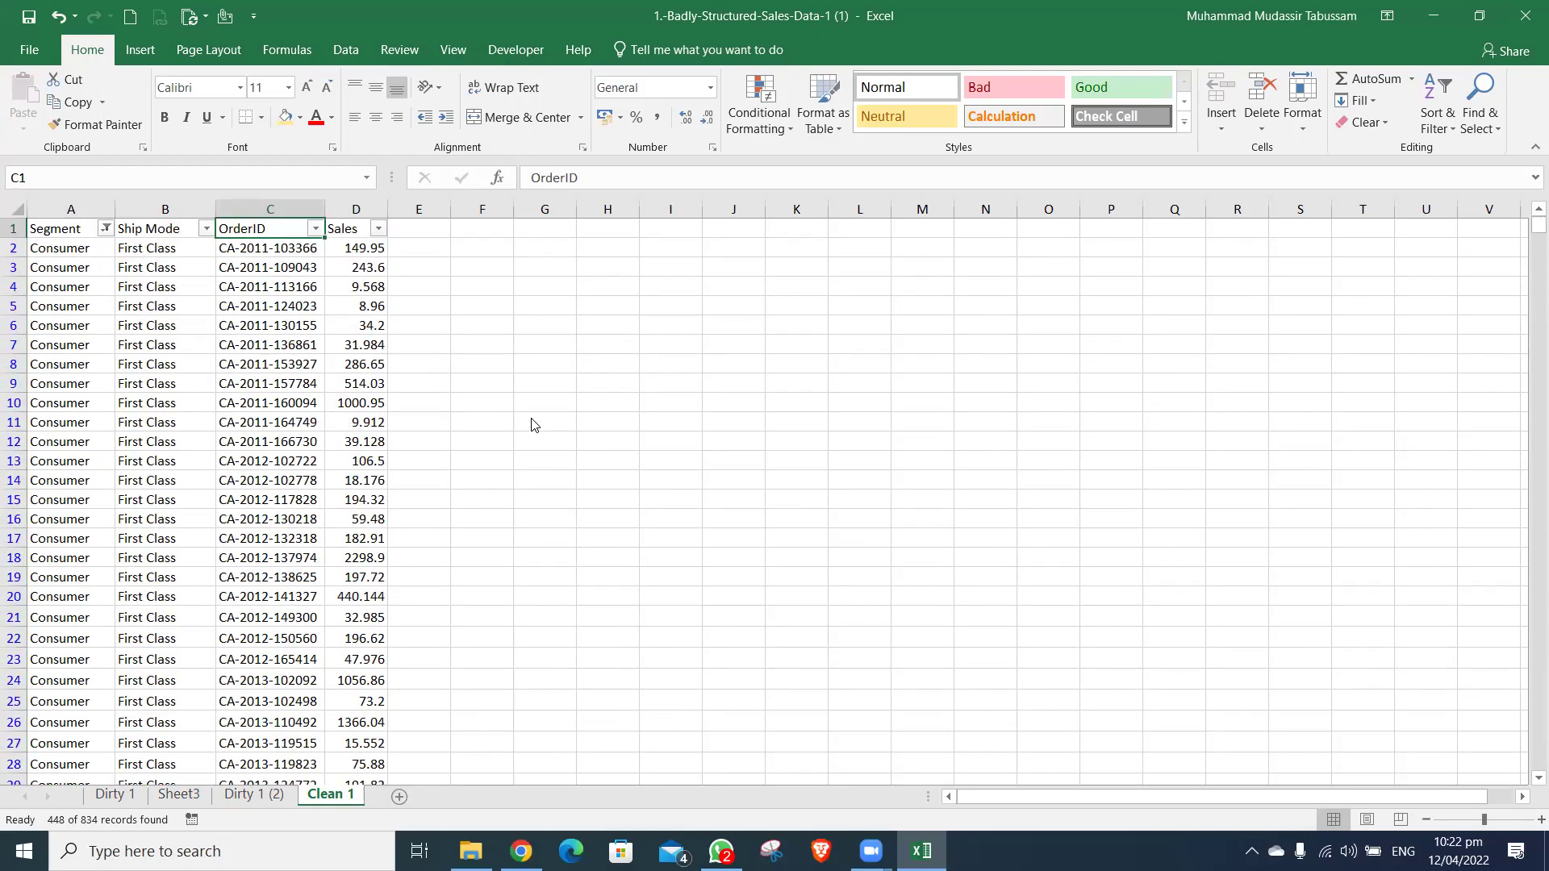
key(alt+Down)
scroll(440, 304, down, 10)
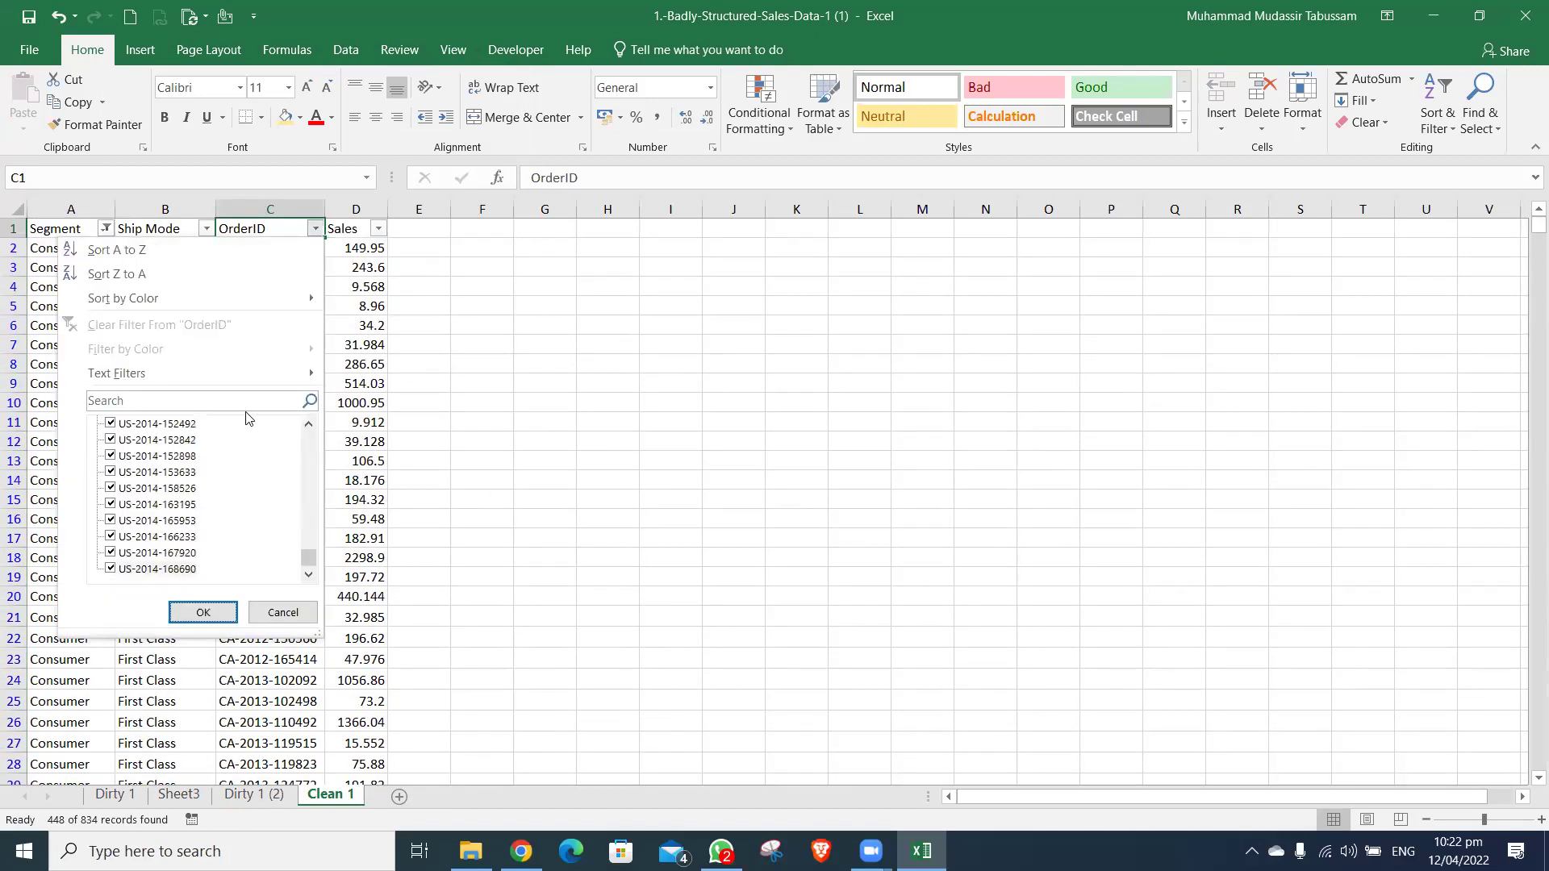
click(244, 403)
text(G)
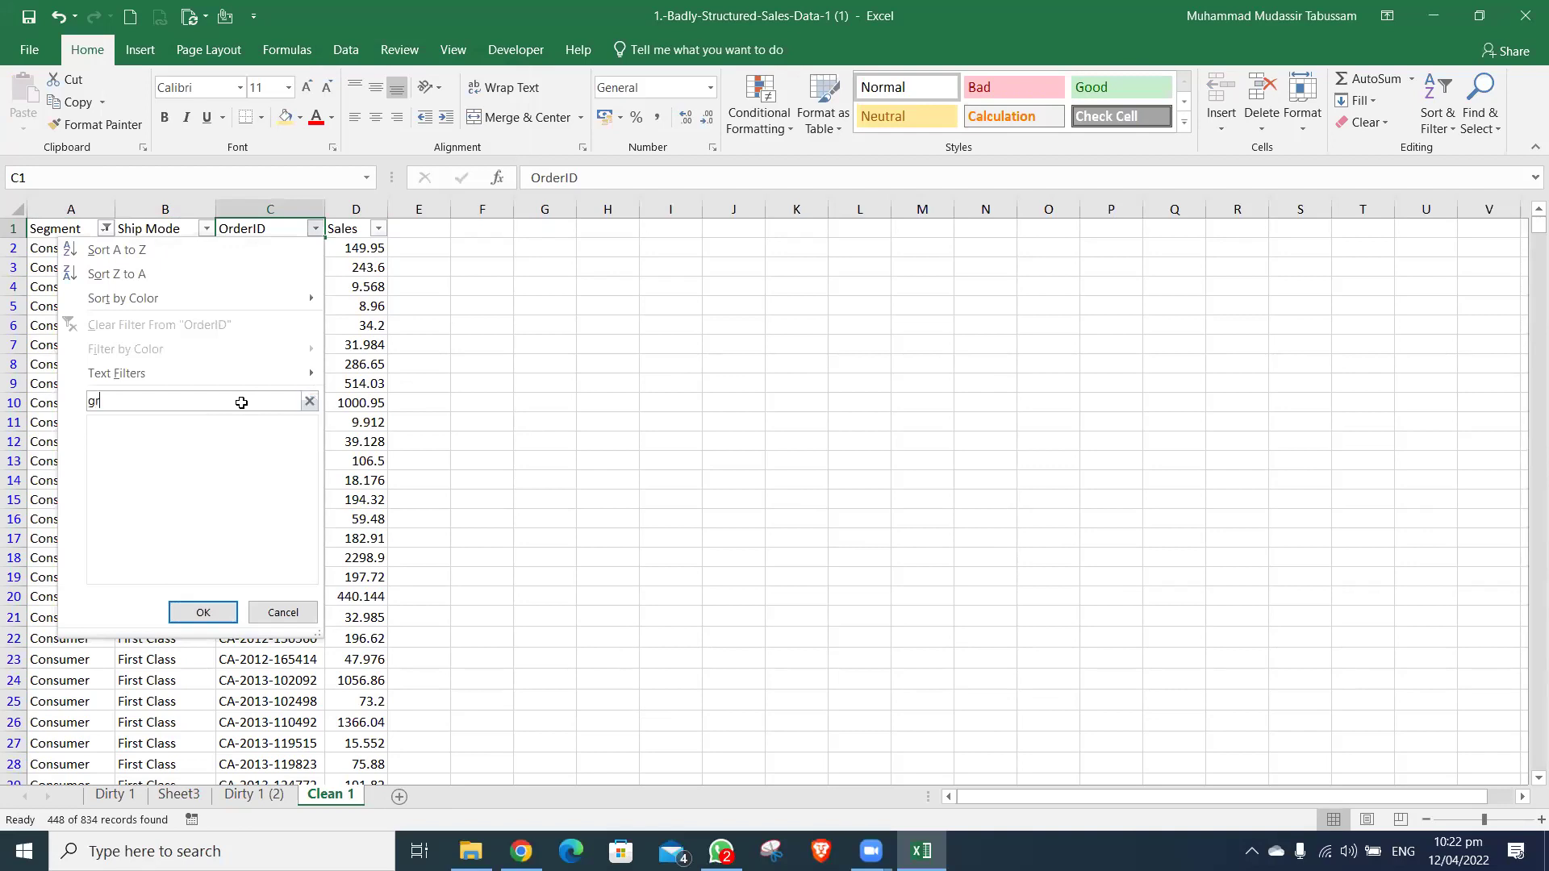
key(Return)
key(Down)
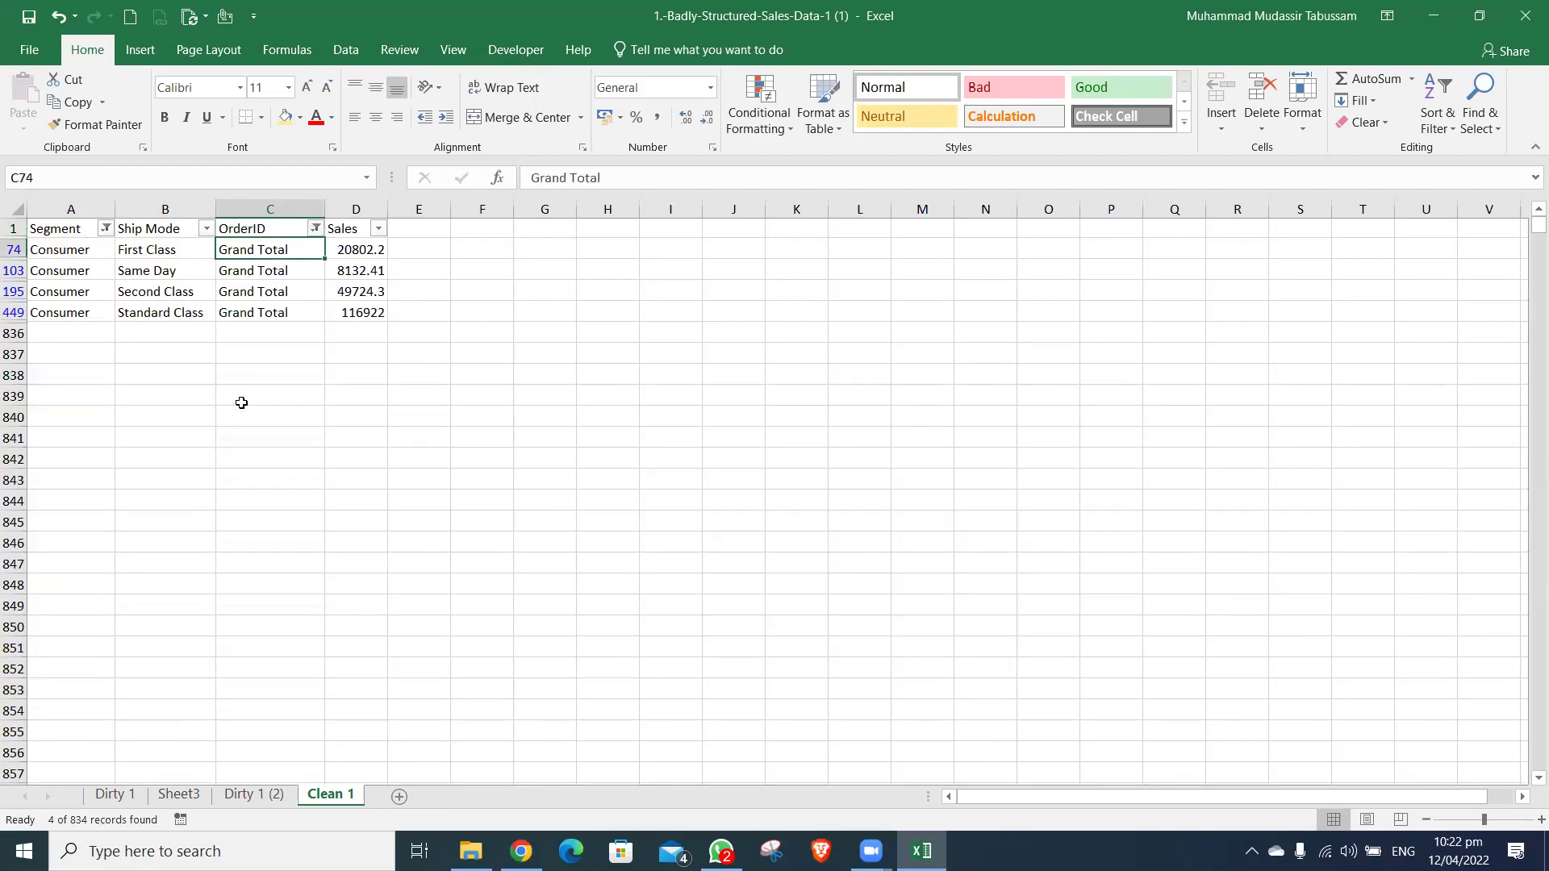
key(Up)
key(alt+Down)
key(Down)
key(Down)
key(Down)
key(Down)
key(Down)
key(Down)
key(Down)
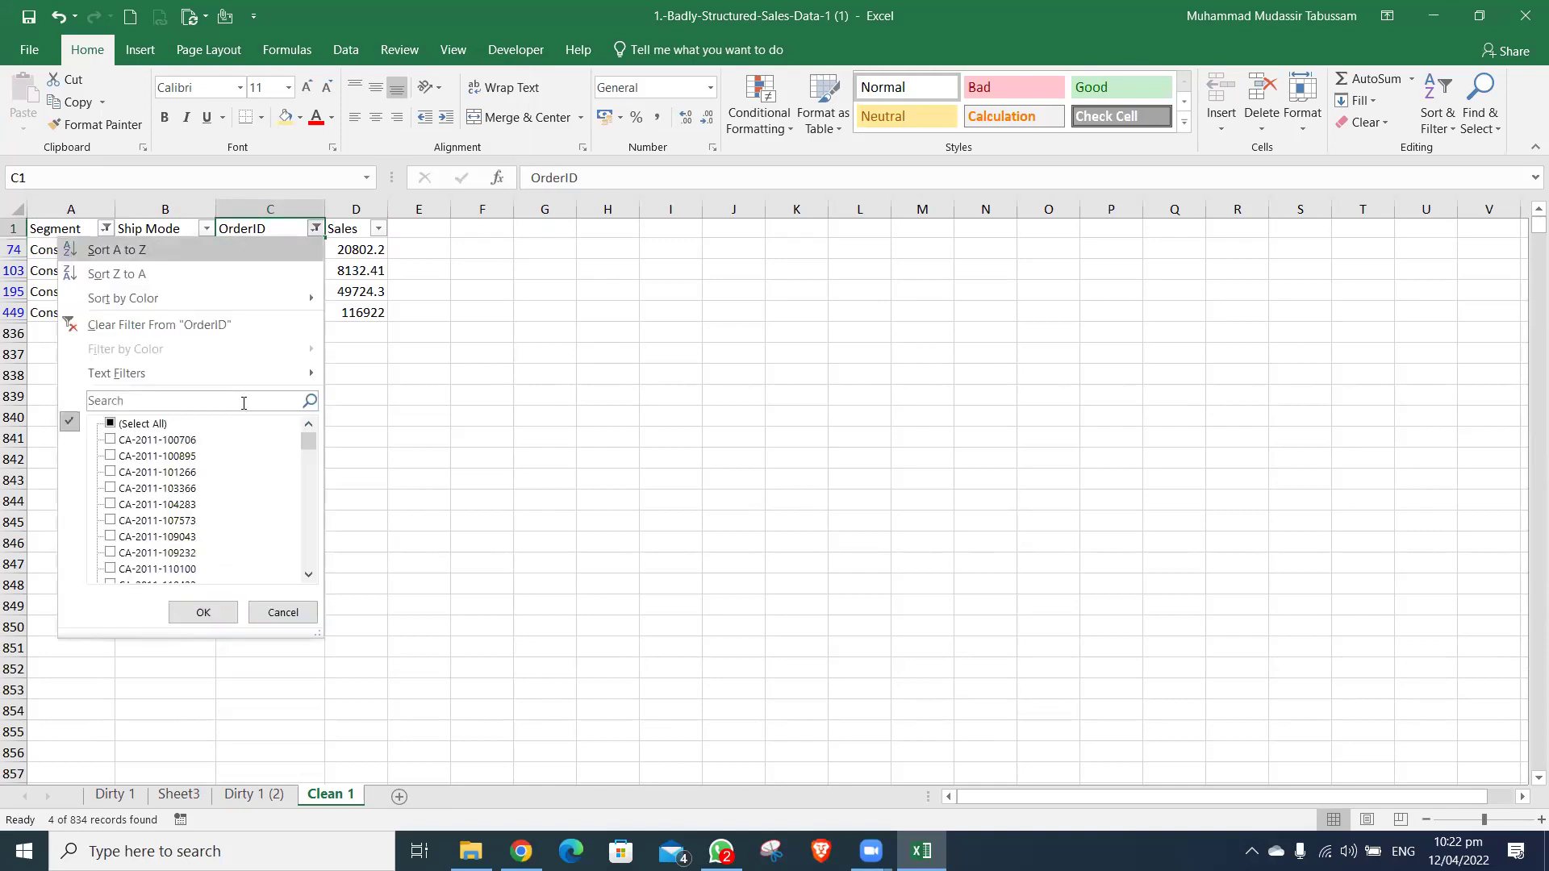
key(Up)
key(space)
key(Down)
key(Down)
key(Down)
key(Down)
key(Down)
key(Down)
key(Down)
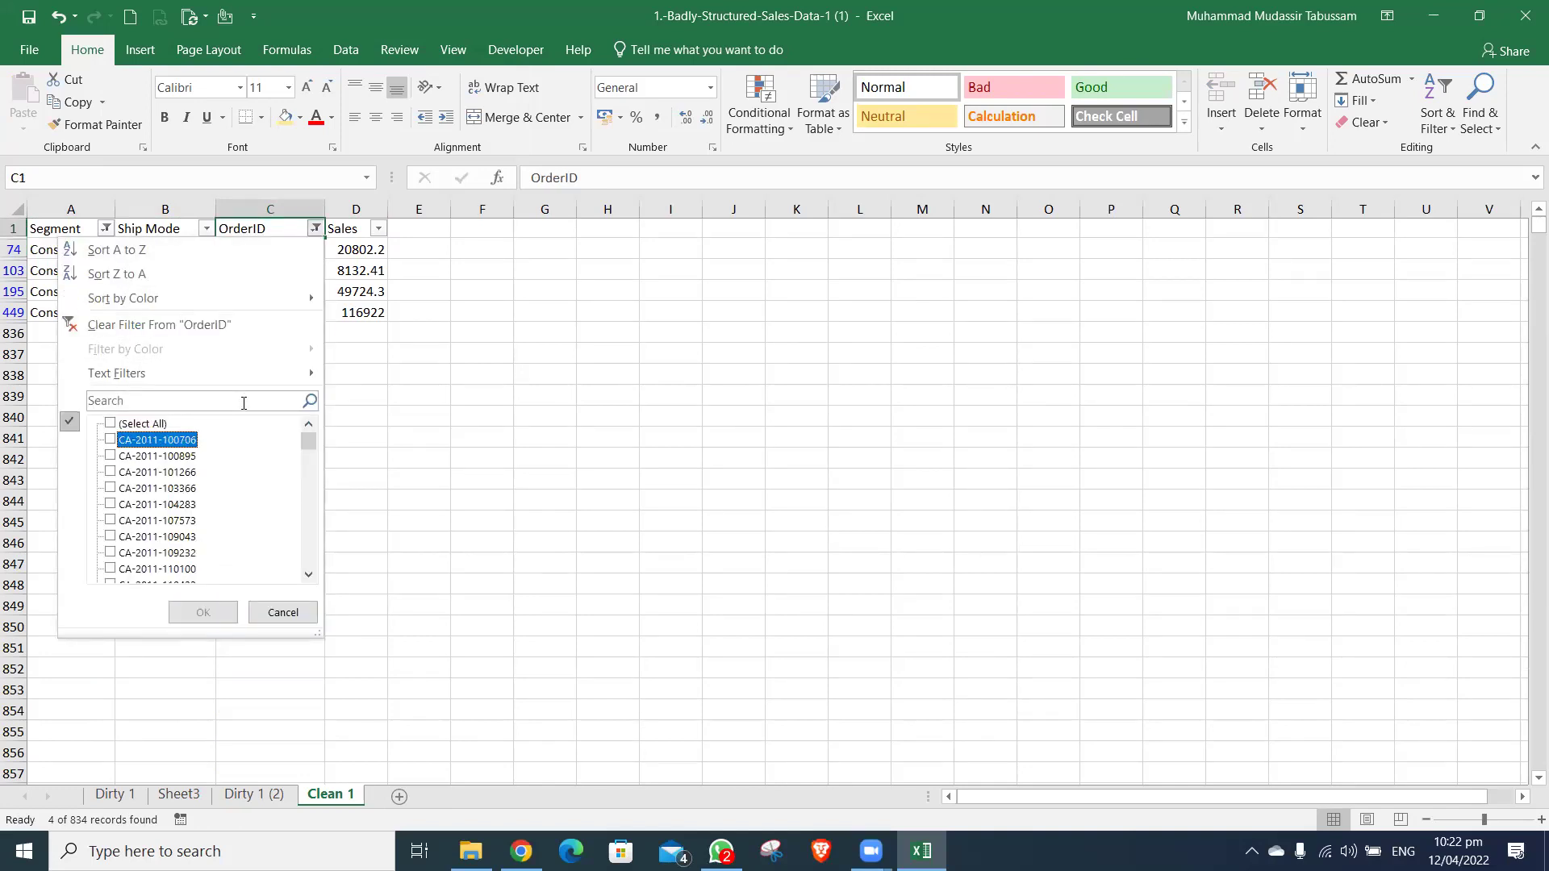
key(Down)
key(Down)
key(g)
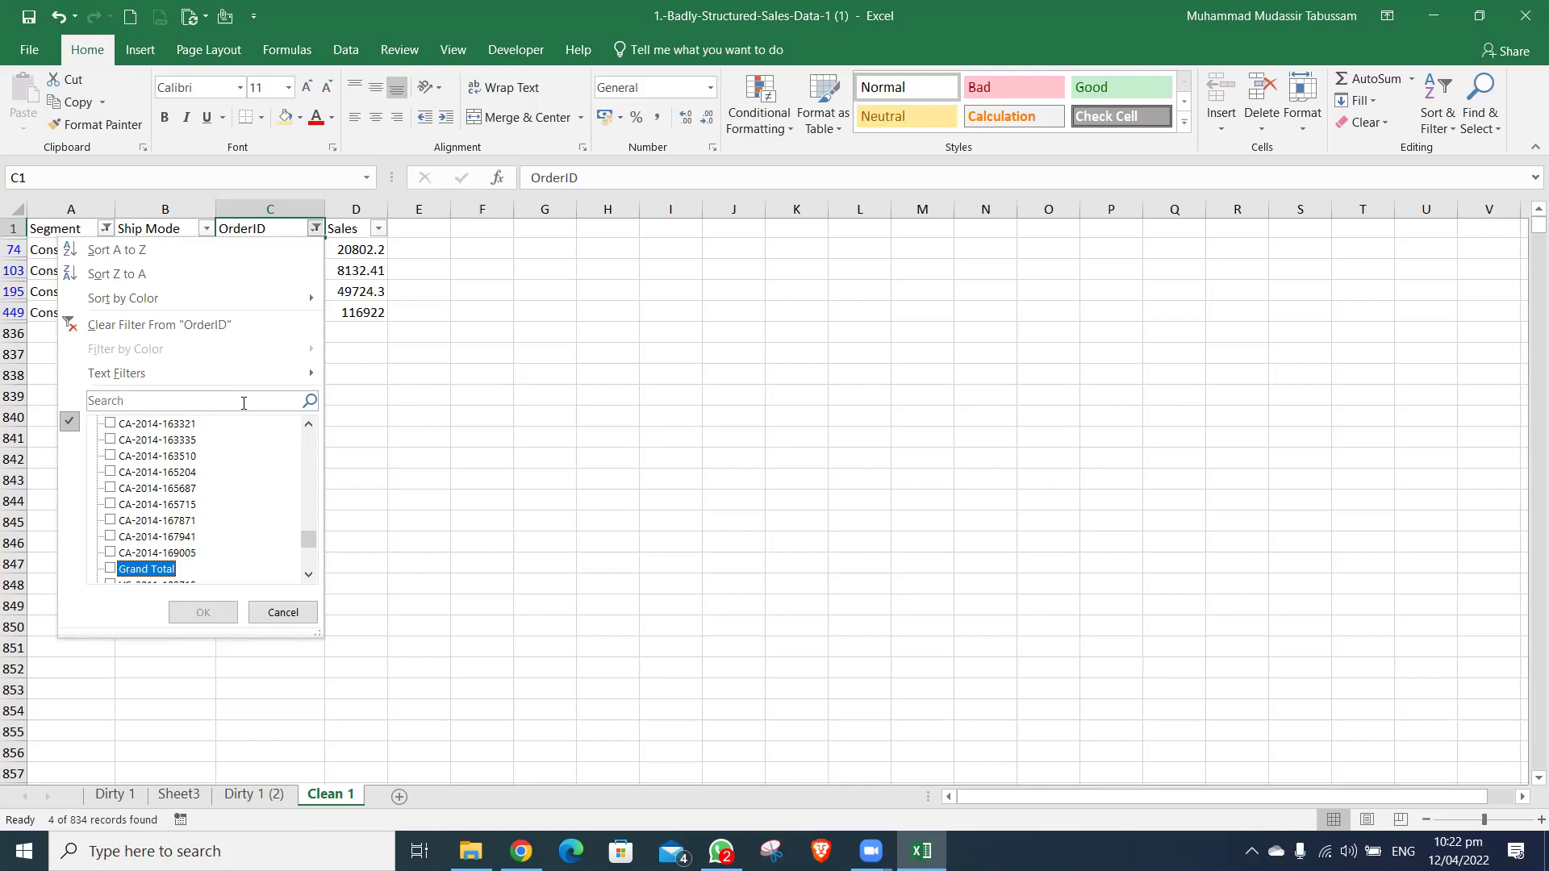
key(Escape)
- Change the OrderID filter to show every Consumer order except the Grand Total rows
key(alt+Down)
key(Down)
key(Down)
key(Down)
key(Down)
key(Down)
key(Down)
text(g)
key(BackSpace)
key(Down)
key(g)
key(Return)
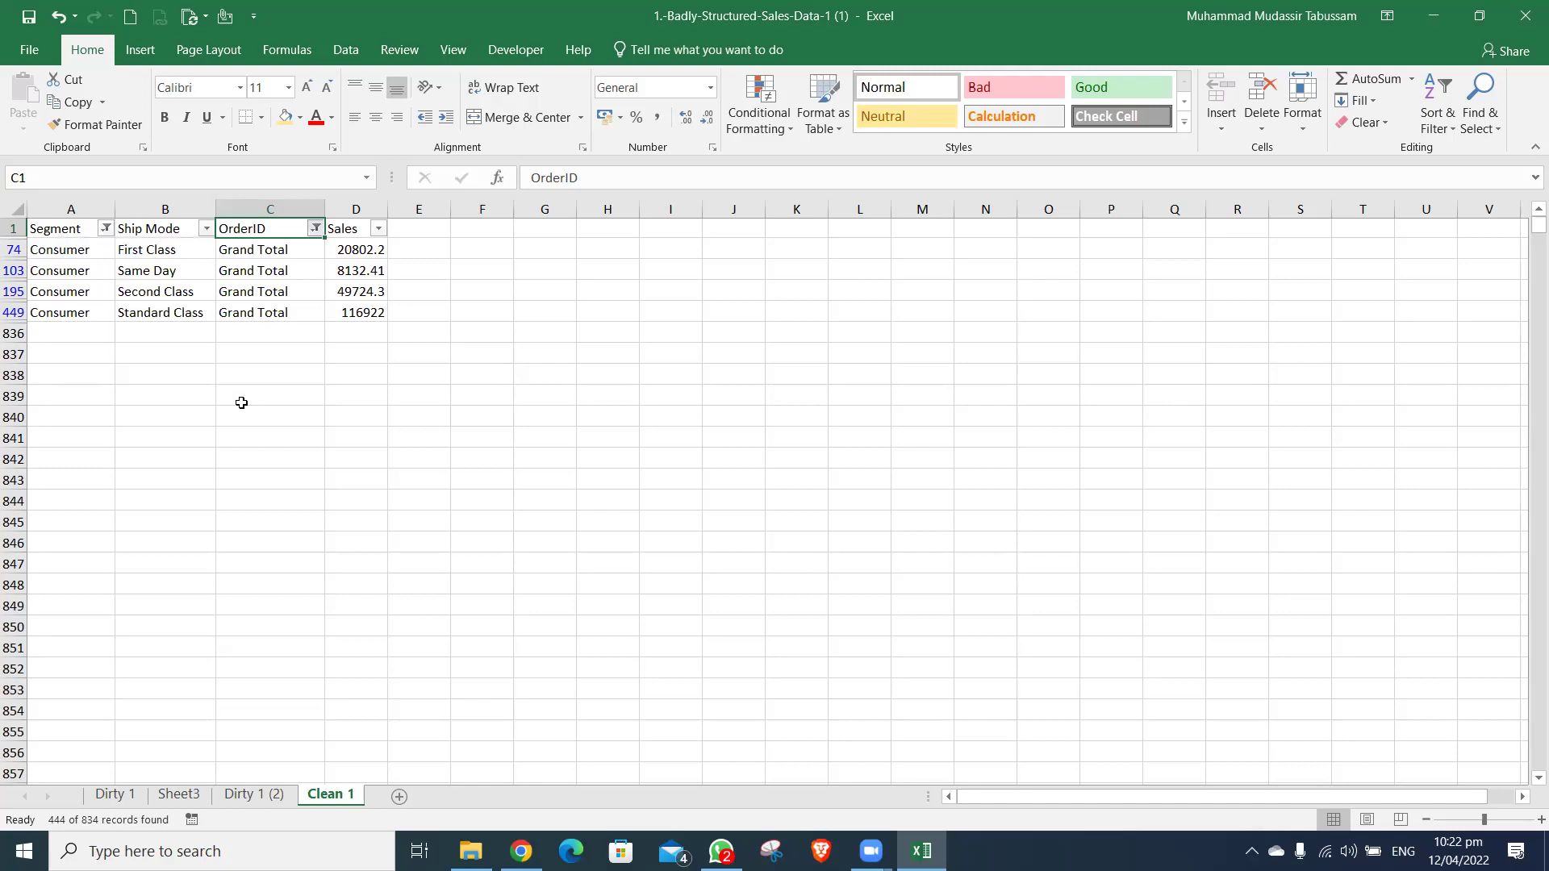
- Select the Sales amounts from D2 down to check their sum without the Grand Total rows
key(Right)
key(Down)
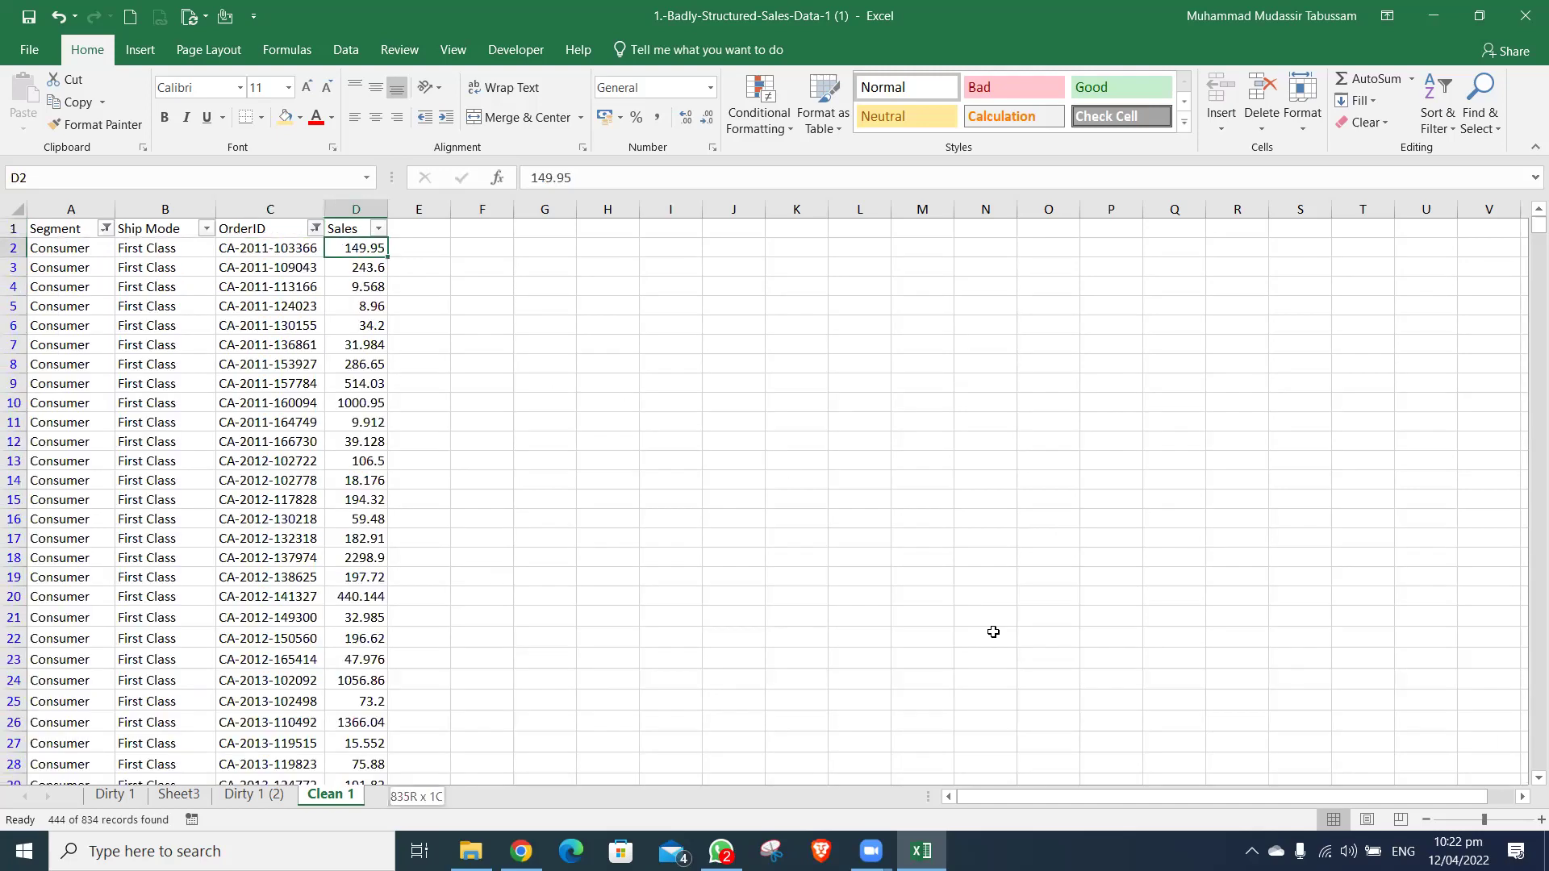
key(ctrl+shift+Down)
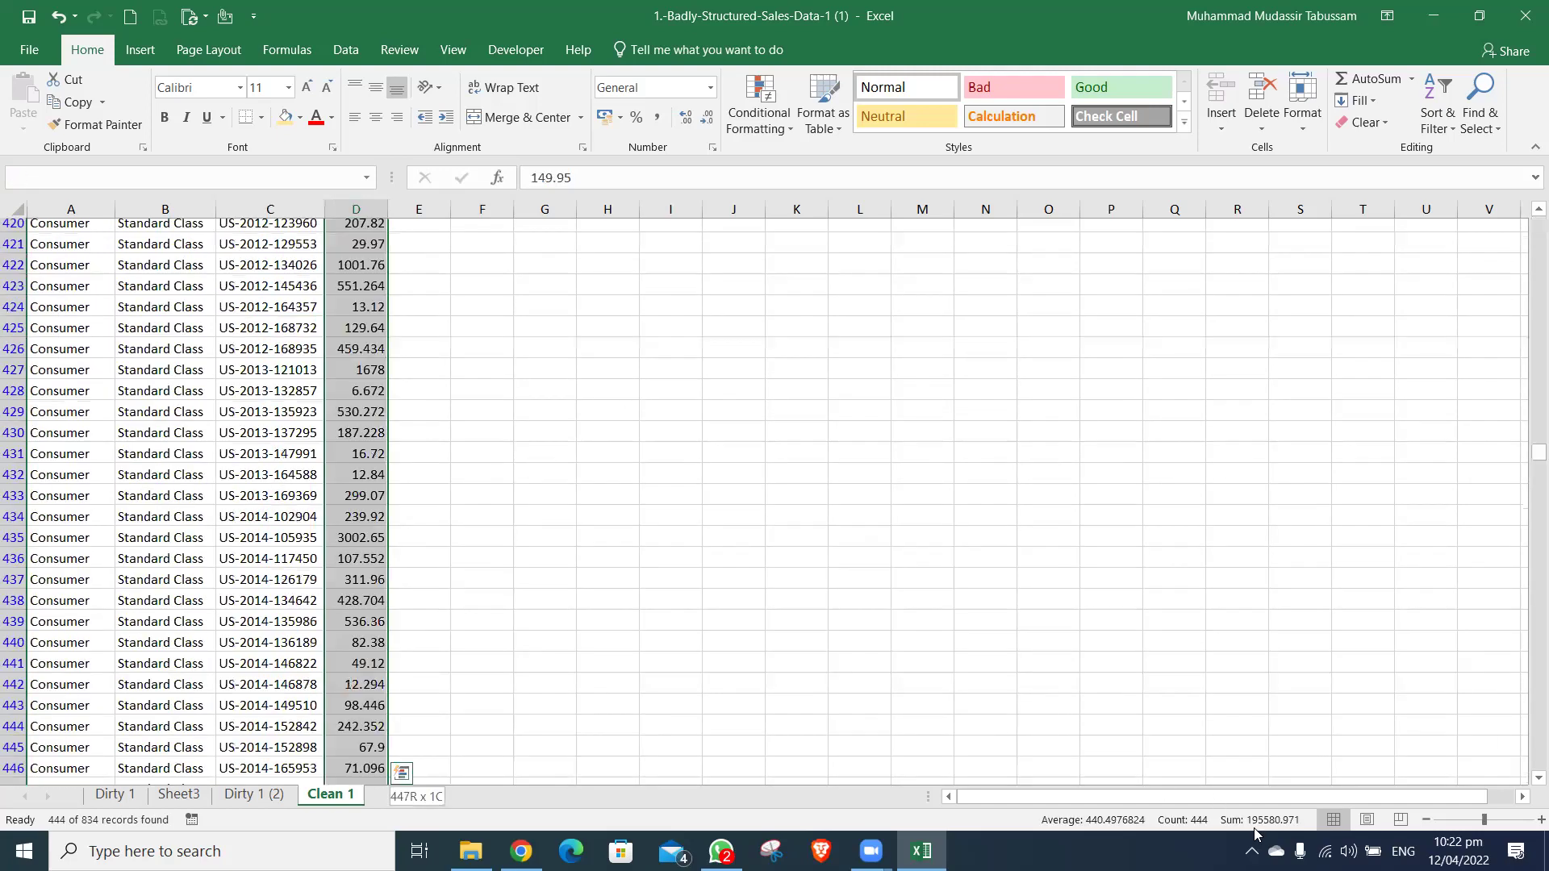
key(ctrl+shift+Down)
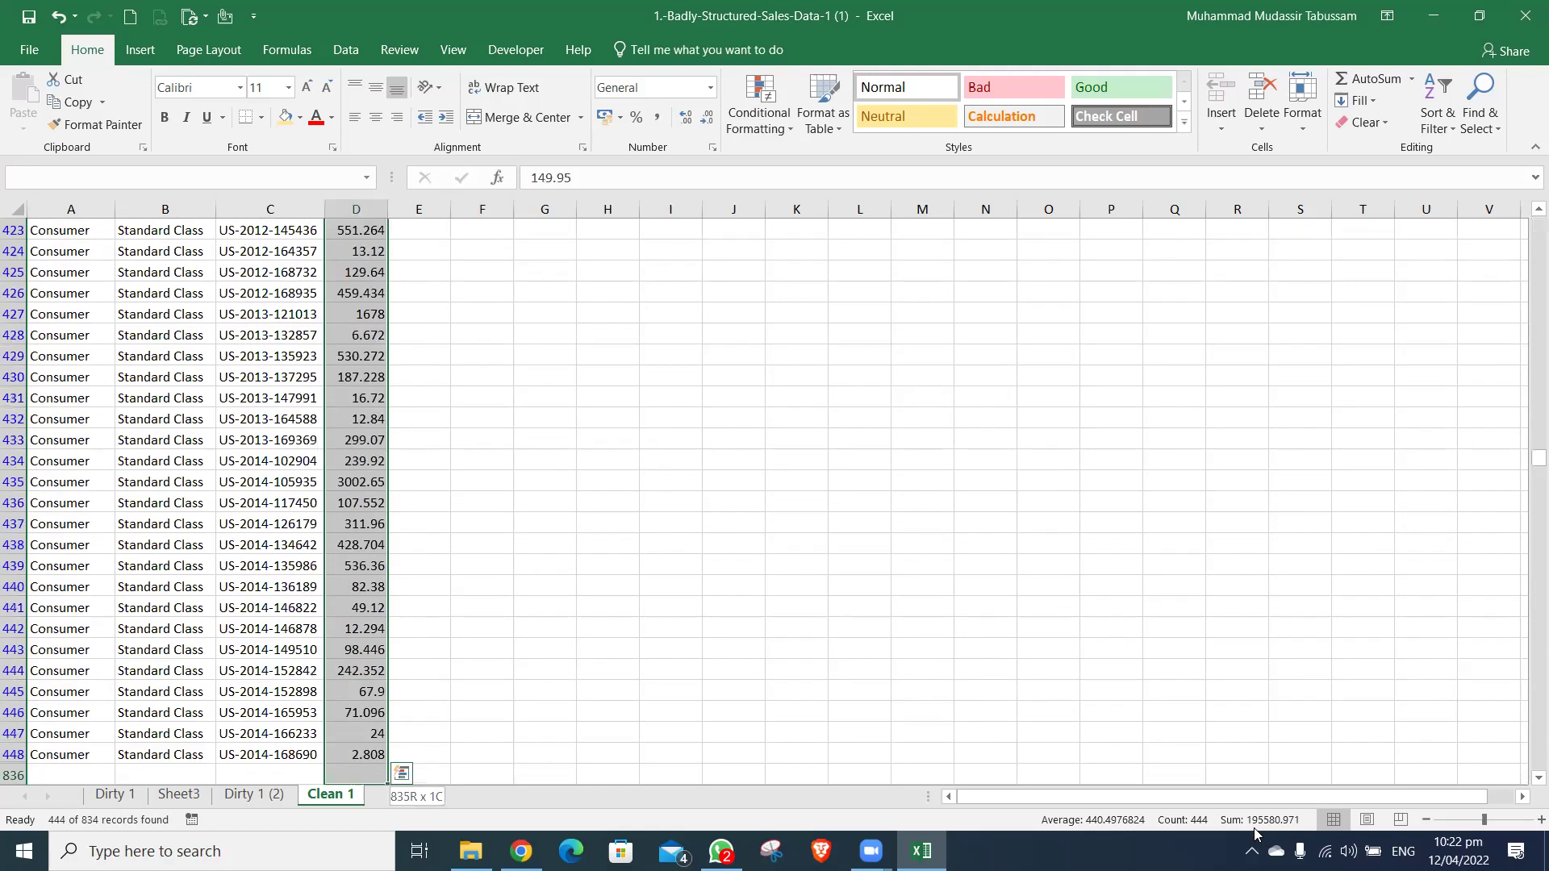
- Clear the filters on the Clean 1 sheet and insert a blank row above the headers
key(ctrl+Home)
key(Right)
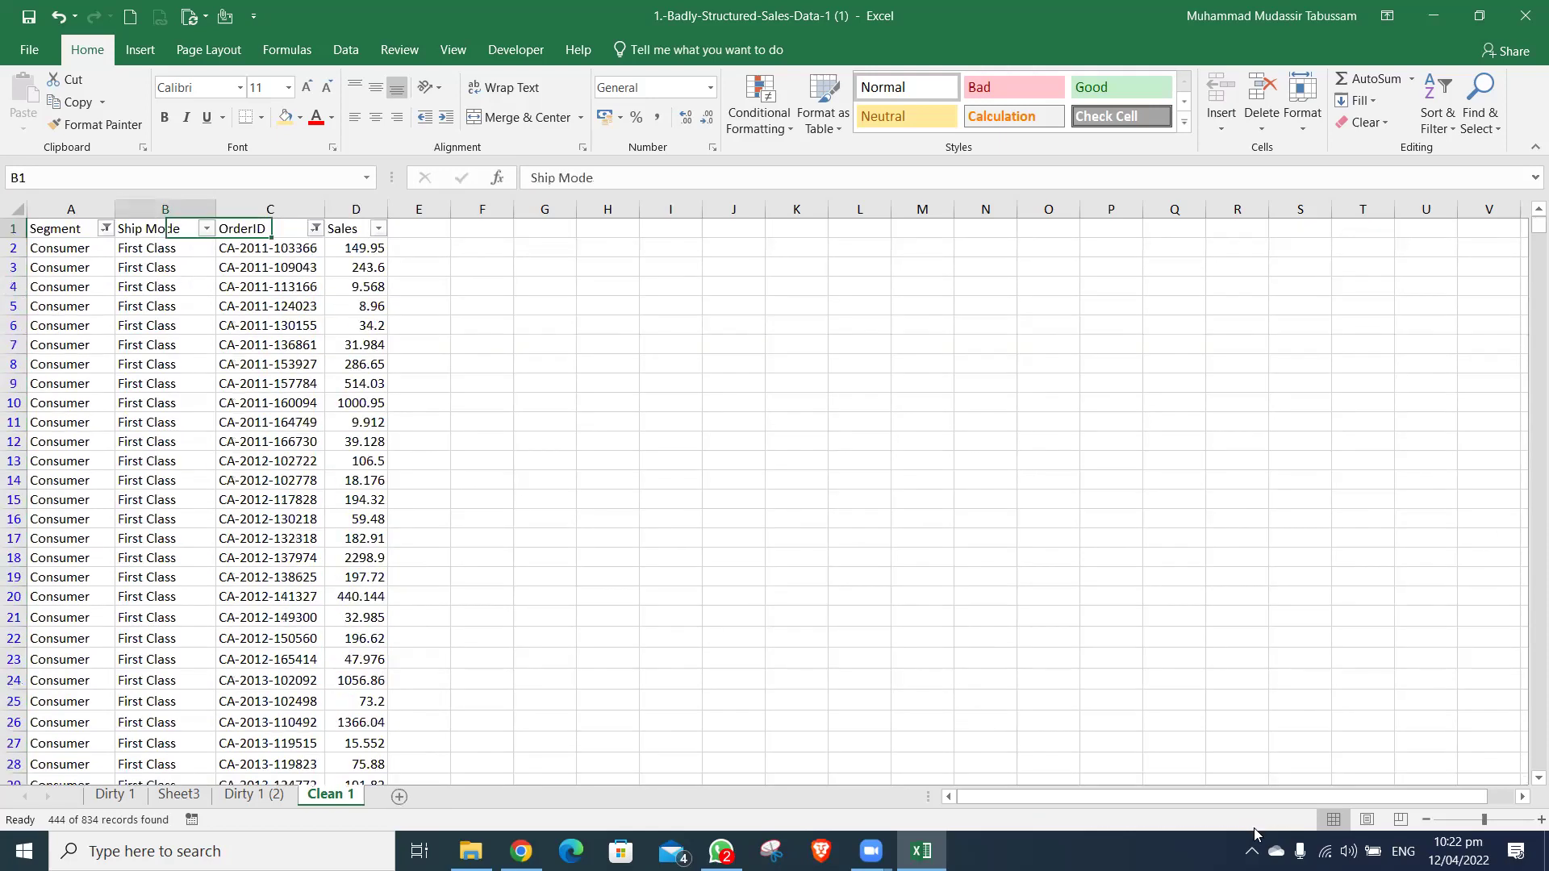
key(alt+a)
key(shift+space)
key(ctrl+shift+plus)
- Enter the formula =SUBTOTAL(9,D3:D836) in D1, above the Sales header
key(Right)
key(Right)
key(Right)
text(=)
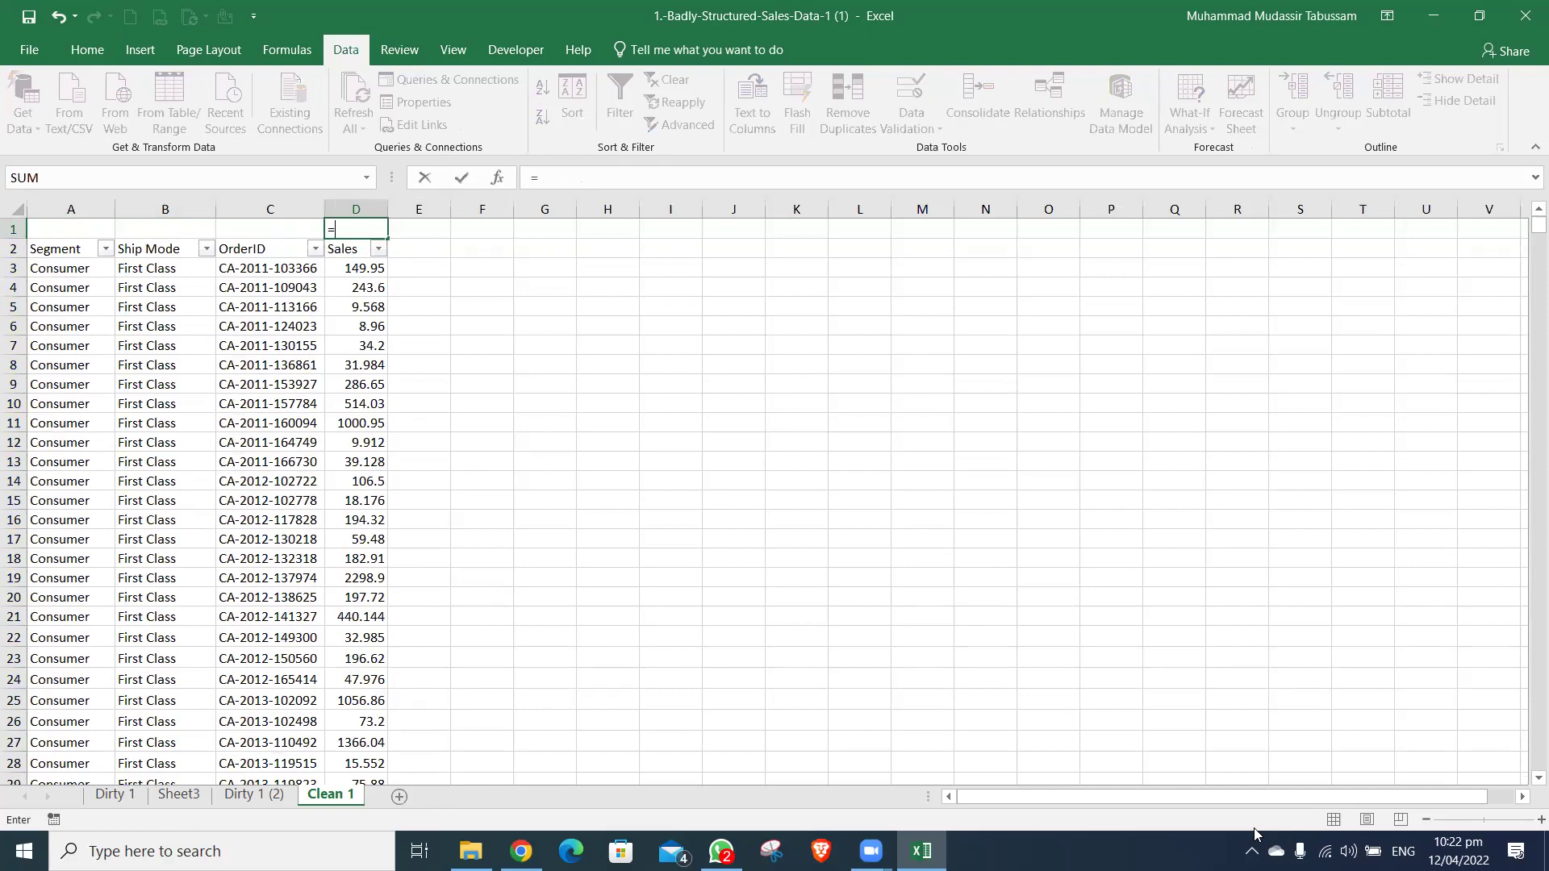
text(subt)
key(Tab)
text(9)
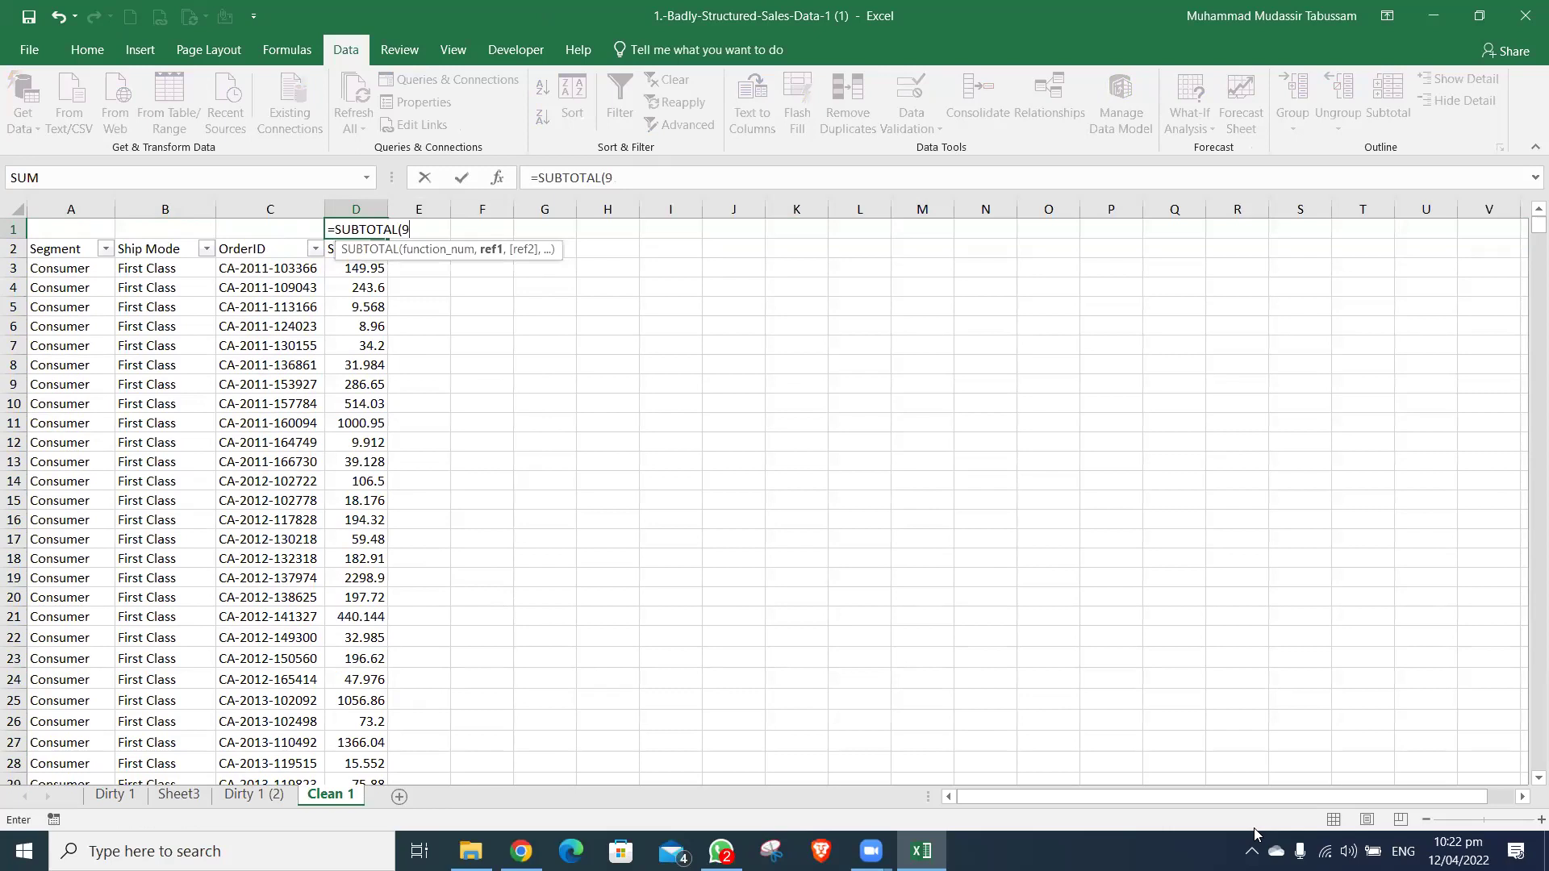
text(,)
key(Down)
key(Down)
key(ctrl+shift+Down)
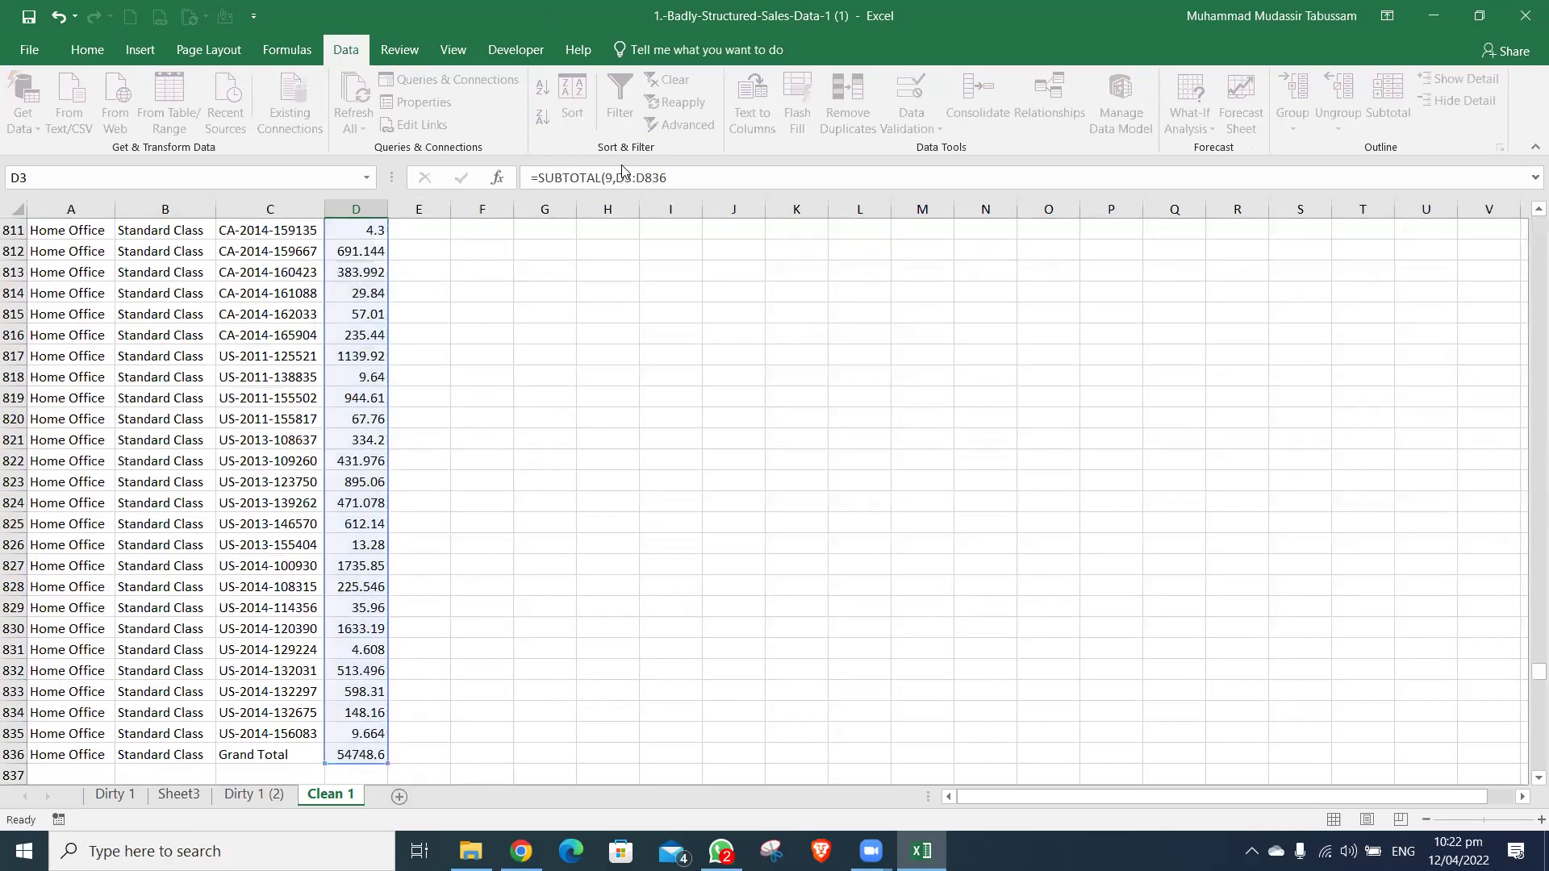
key(ctrl+Return)
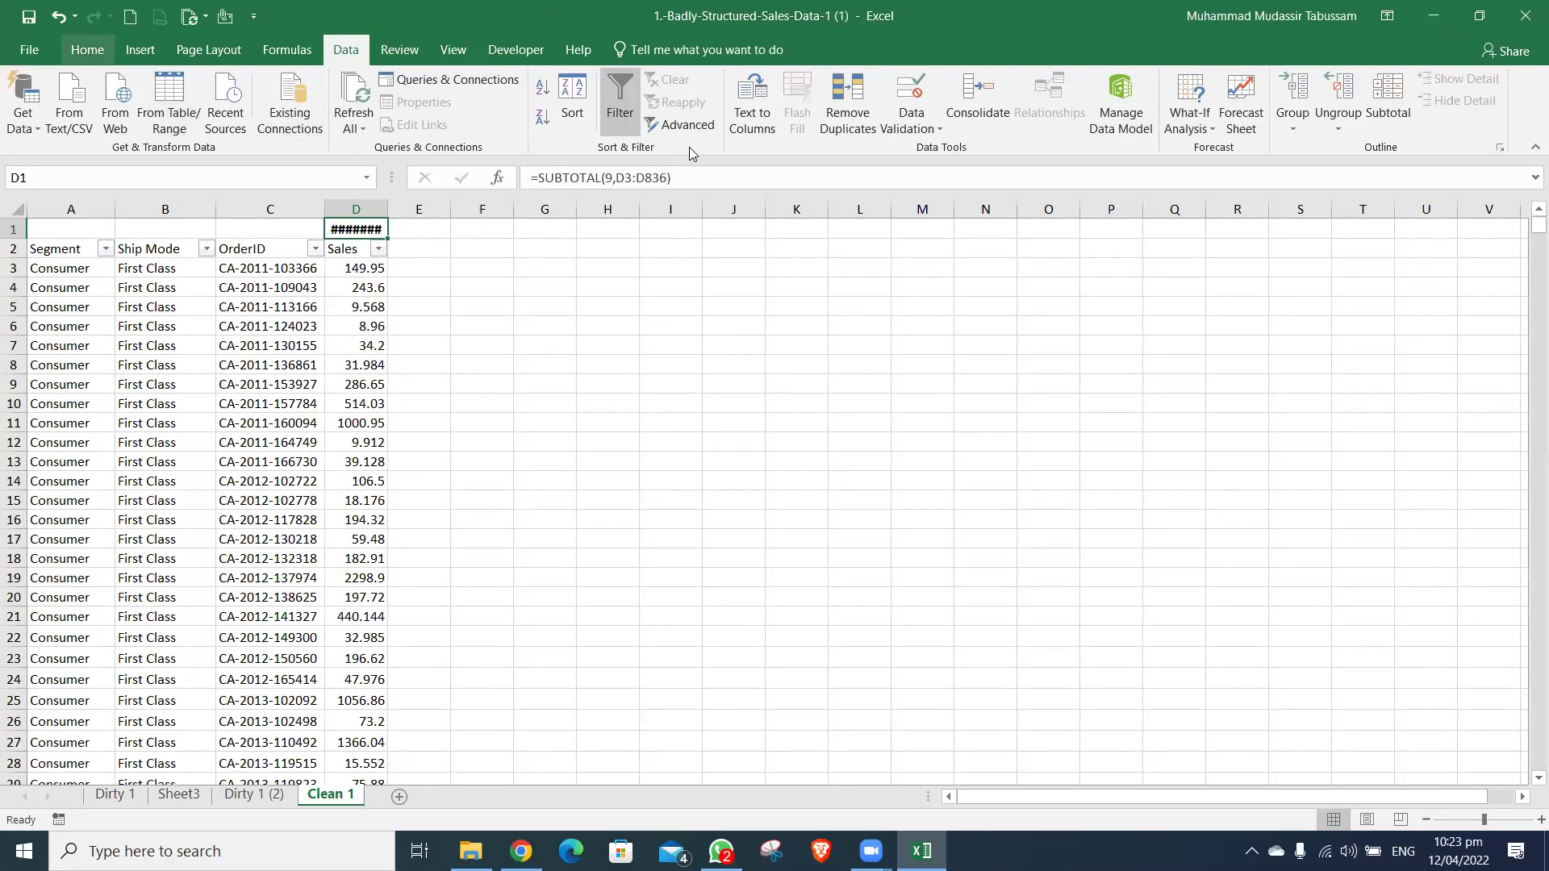
click(88, 49)
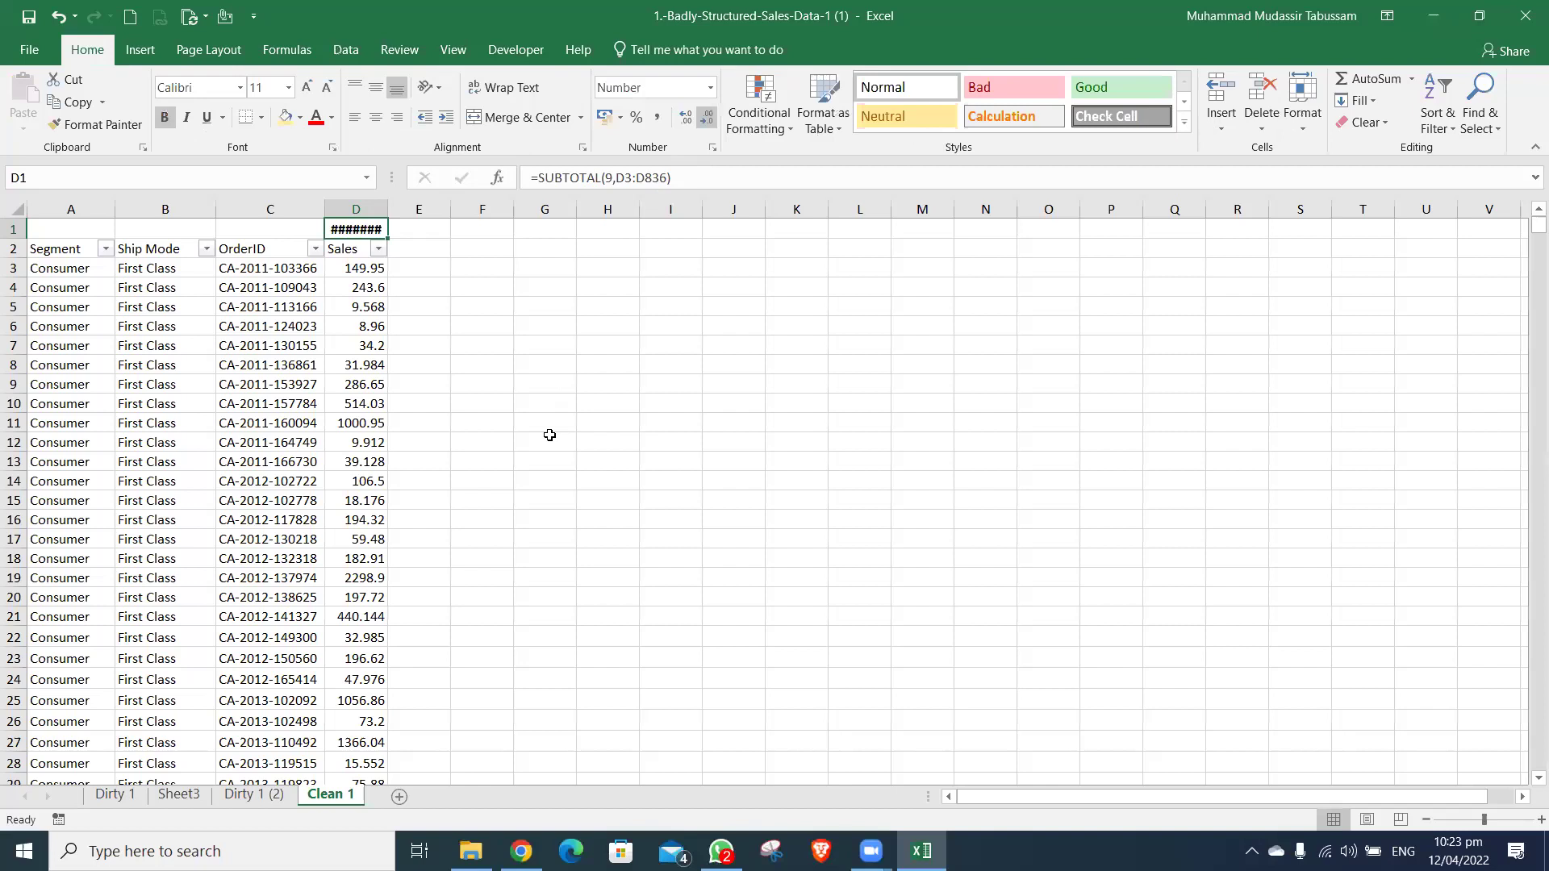
- Autofit the Sales column on the Clean 1 sheet to the subtotal in D1
key(alt+h)
key(o)
key(i)
key(ctrl+c)
key(Down)
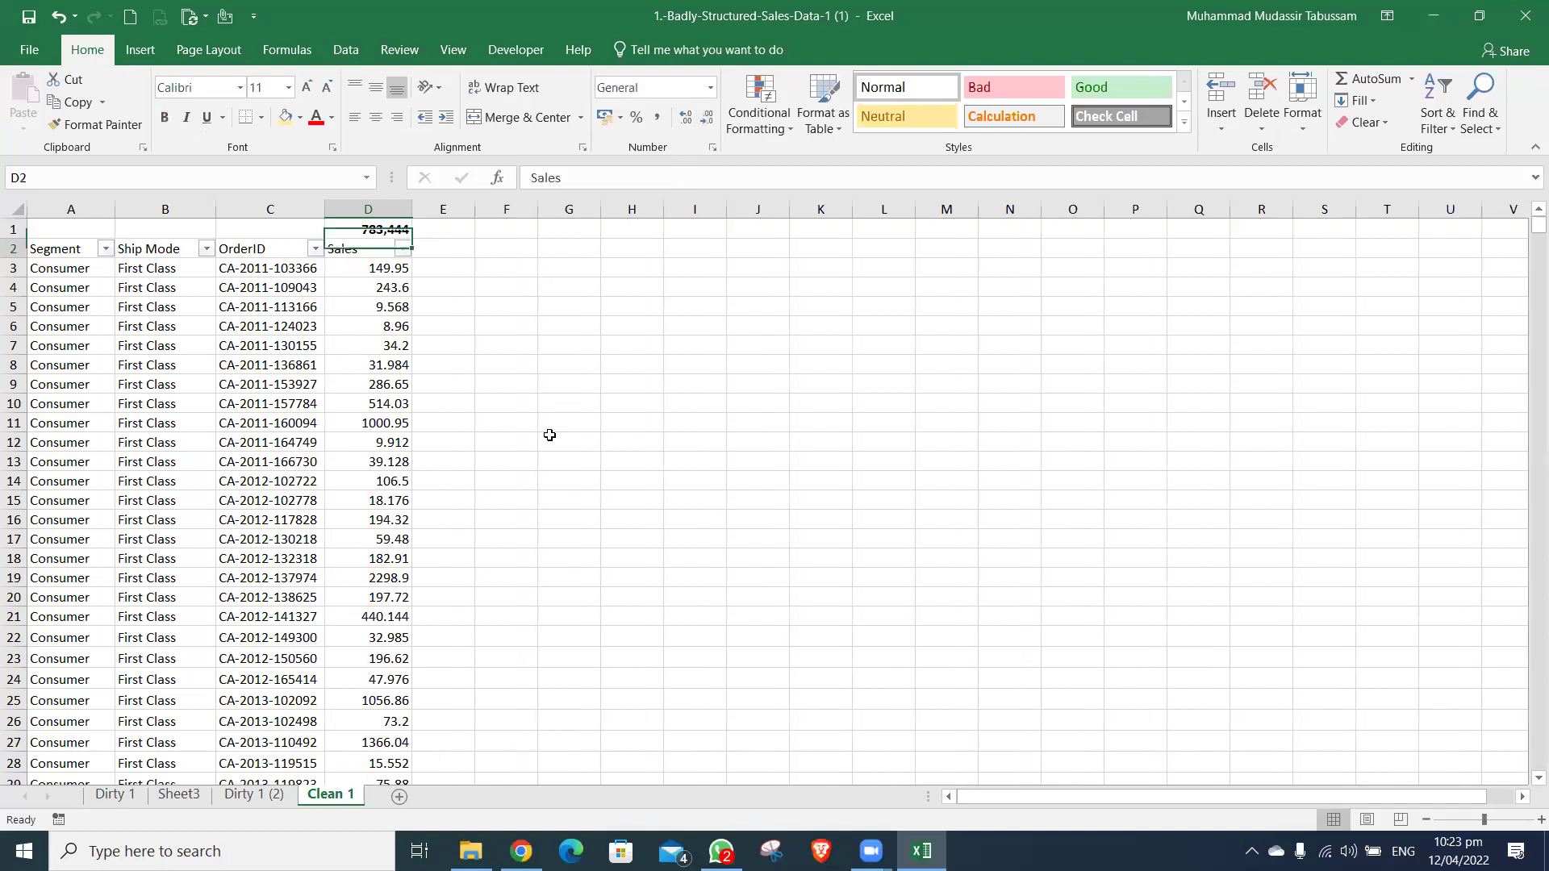
- Filter the OrderID column to exclude the Grand Total rows and return to the Sales subtotal in D1
key(Left)
key(alt+Down)
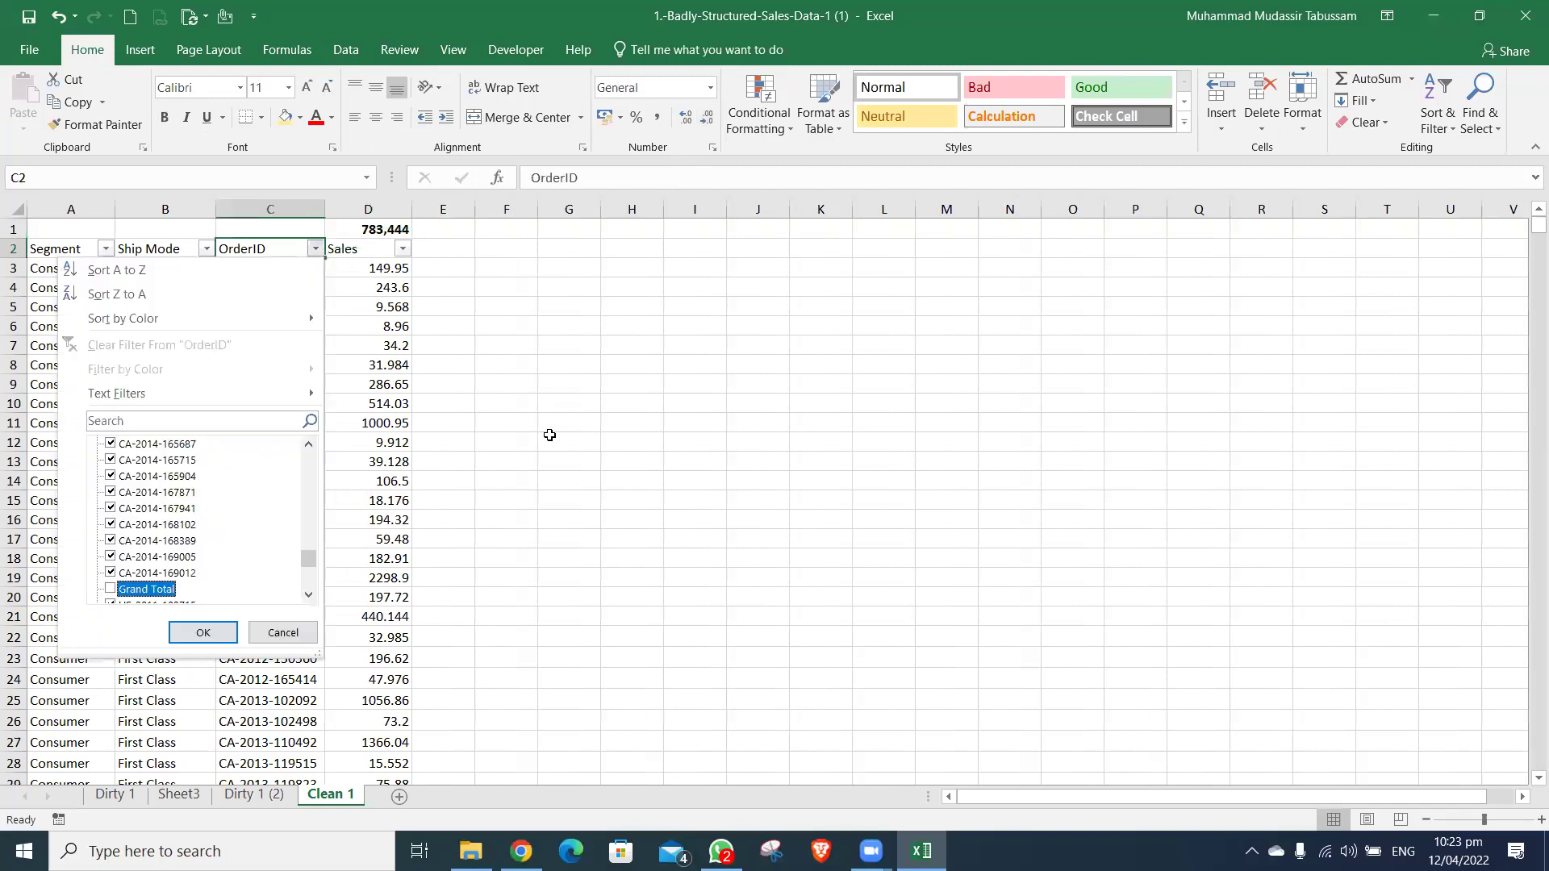
key(Return)
key(Up)
key(Right)
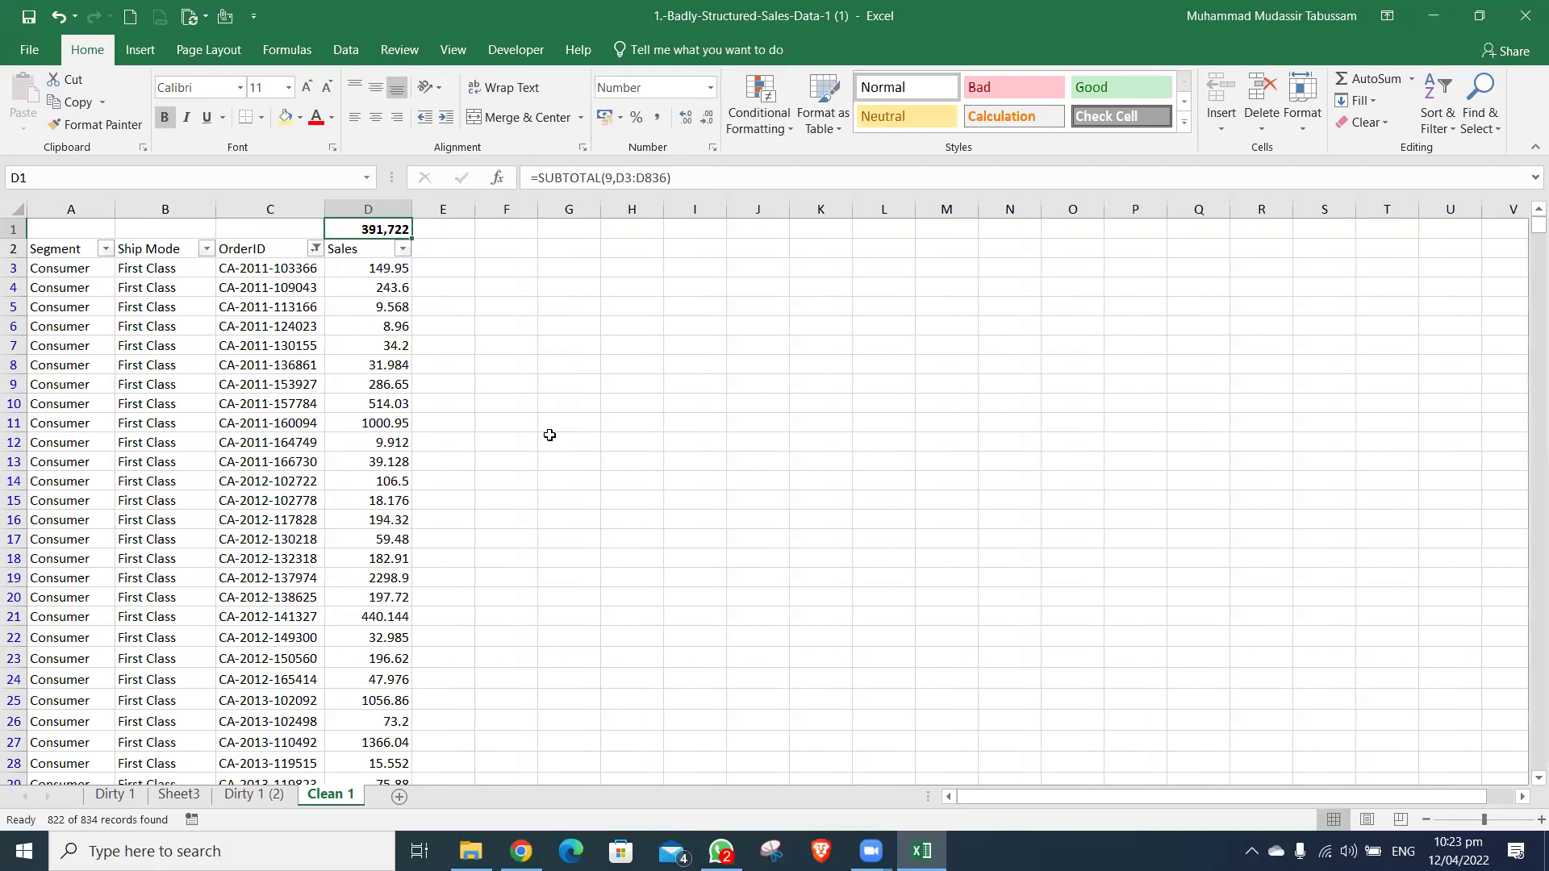
- On Sheet3, select the Cost values from D2 to D445 to check their sum without the Grand Total row
key(ctrl+Page_Up)
key(ctrl+Page_Up)
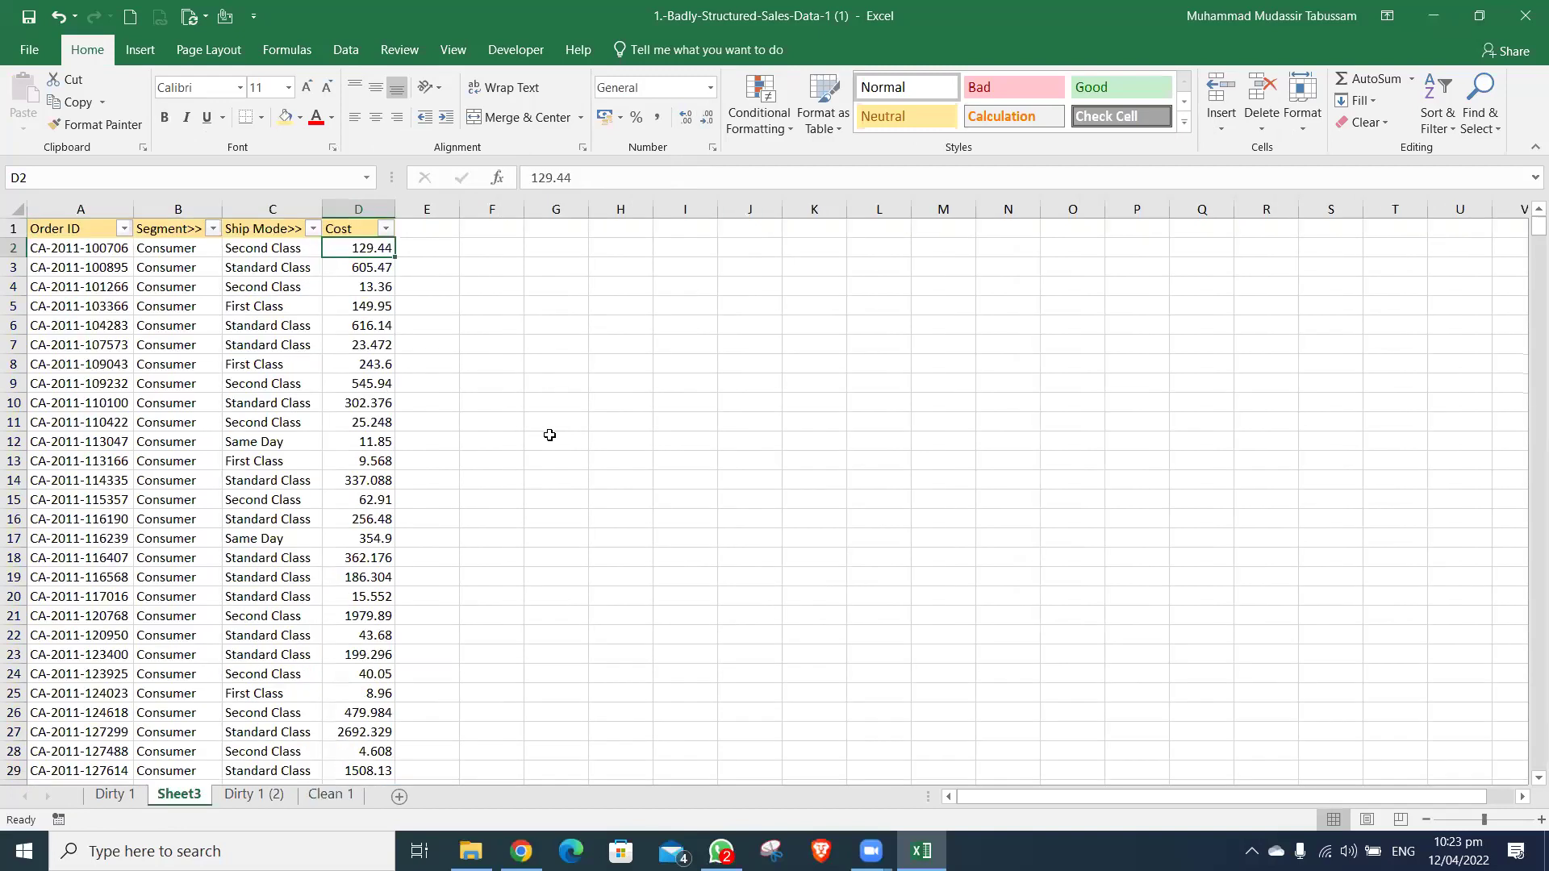
key(ctrl+shift+Down)
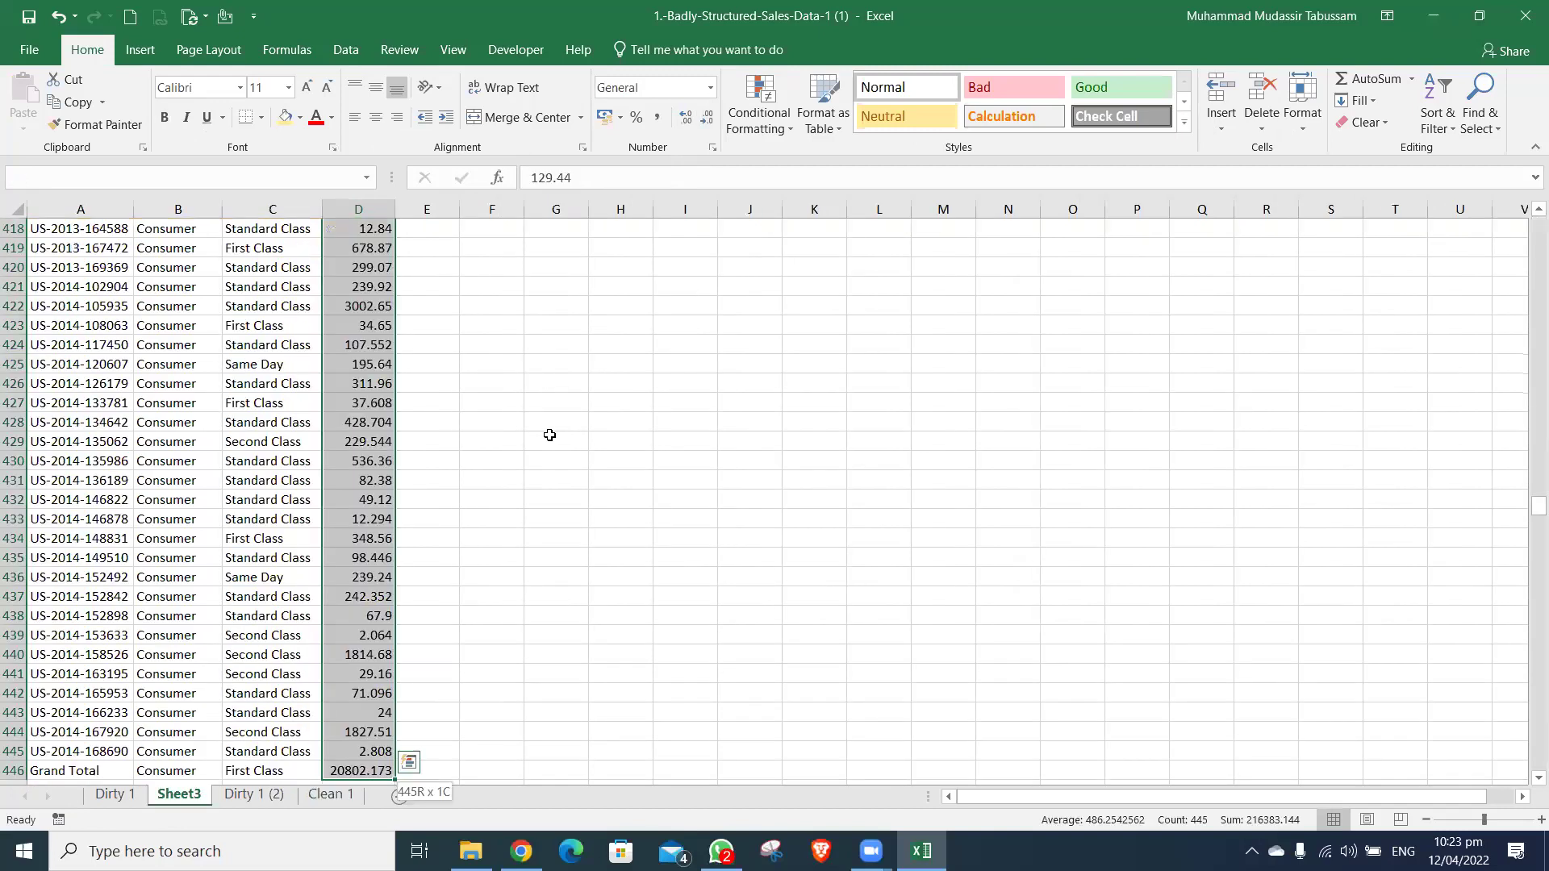
key(shift+Up)
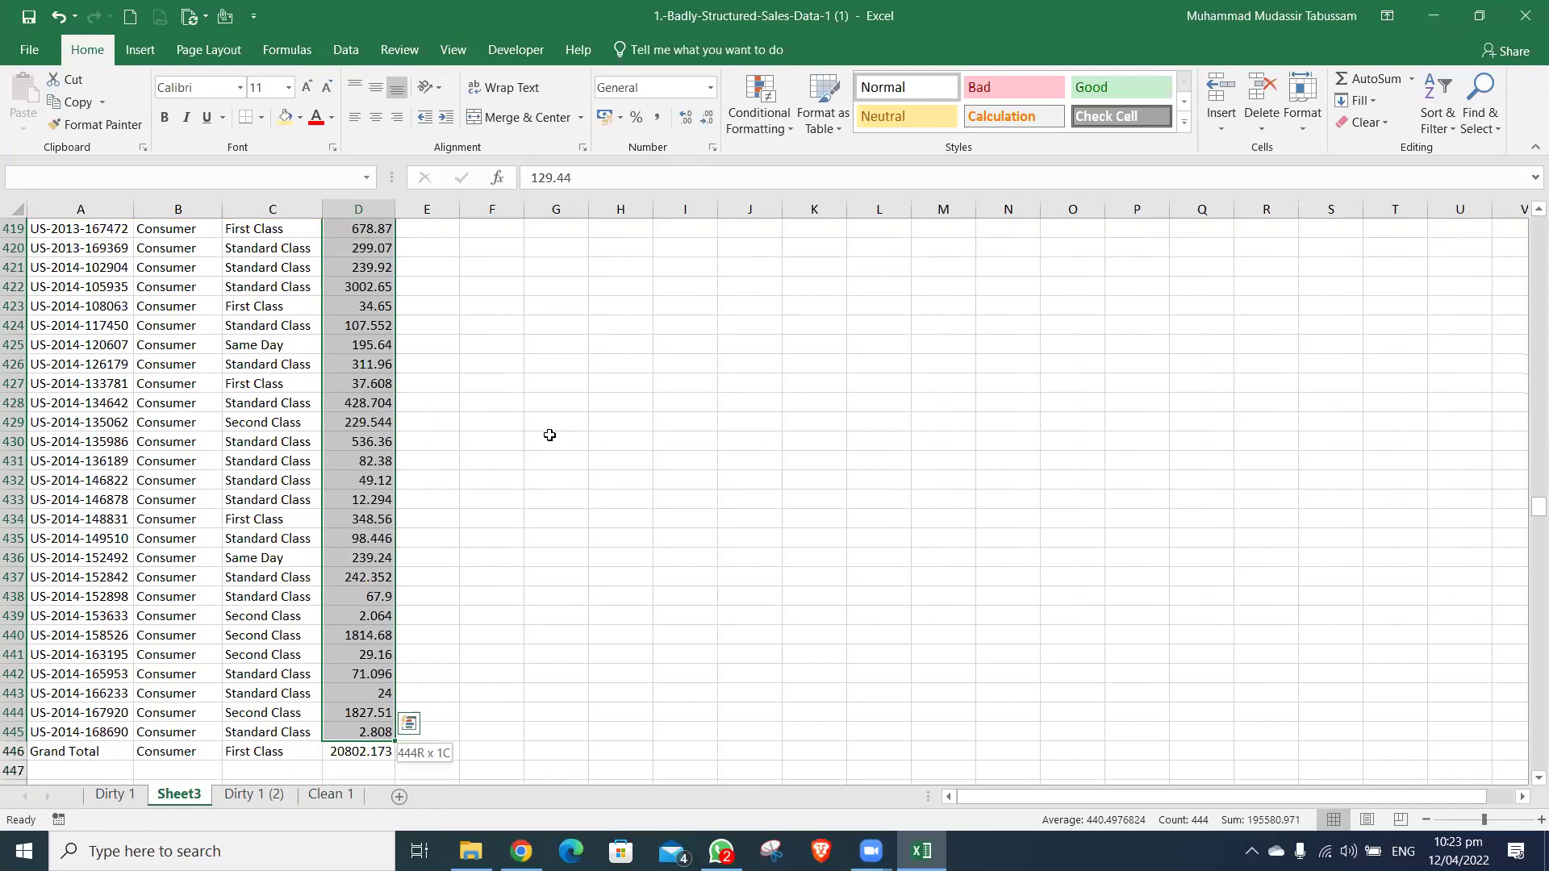
key(ctrl+Up)
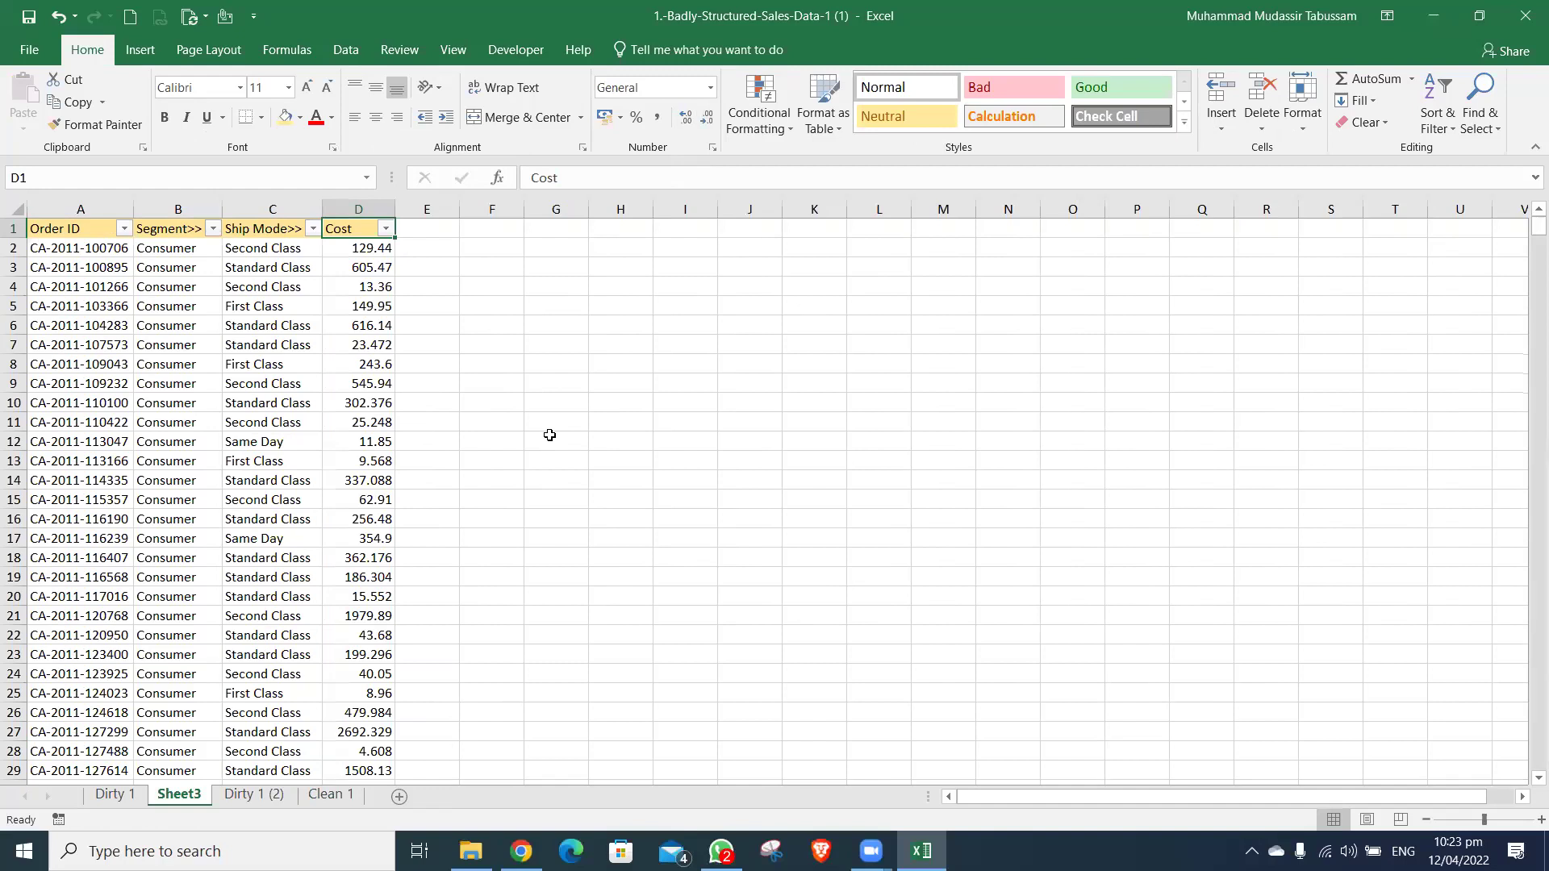
- Insert a blank row above Sheet3's headers and enter =SUBTOTAL(9,D3:D446) in D1, above the Cost header
key(alt+h)
text(ir)
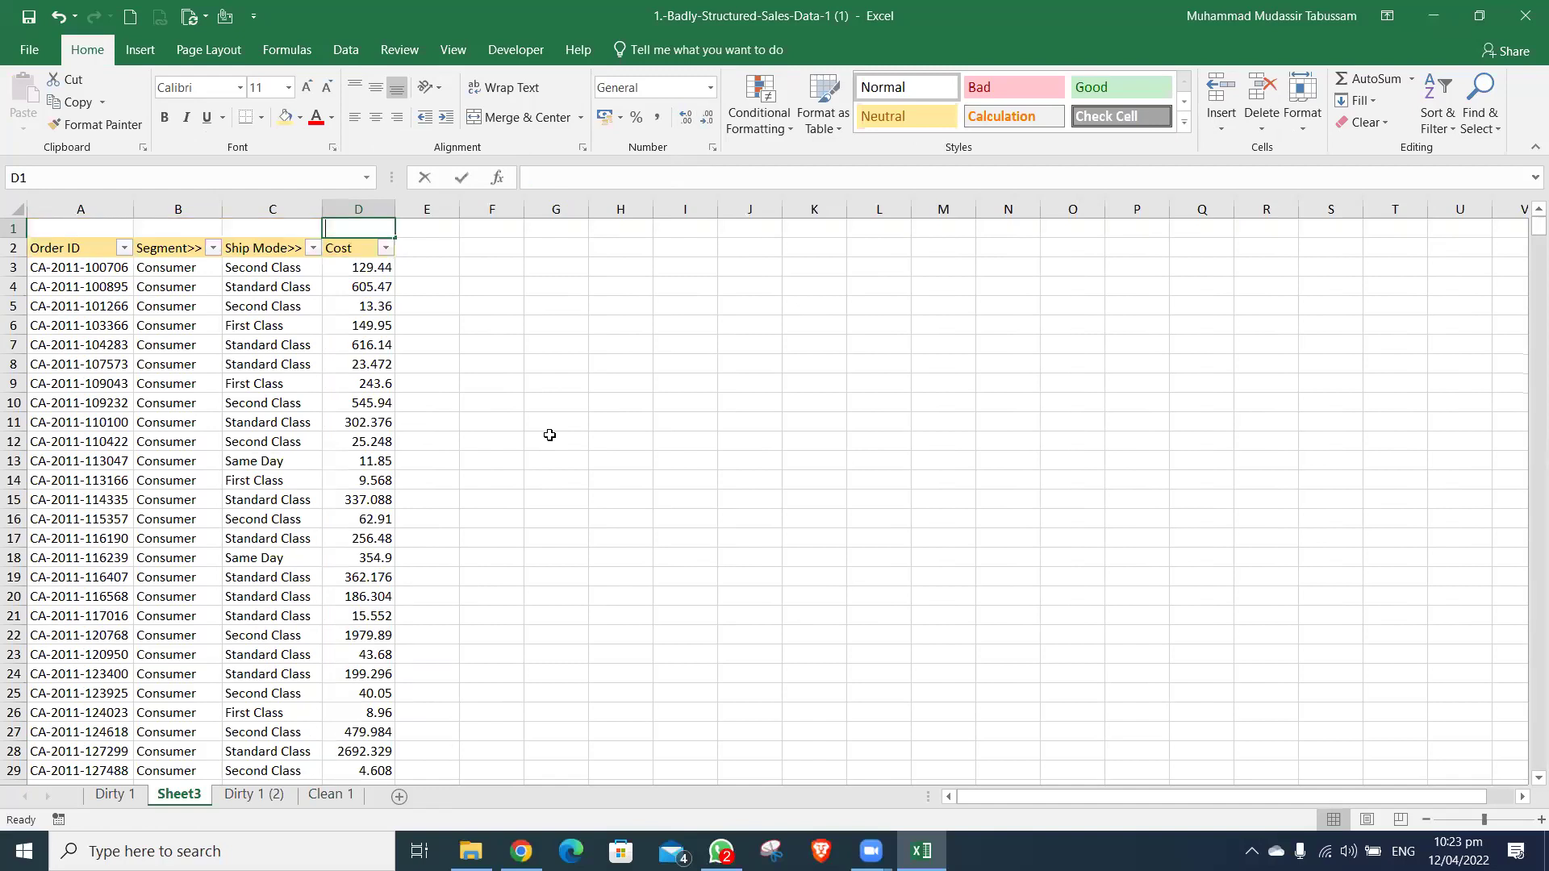
text(=sub)
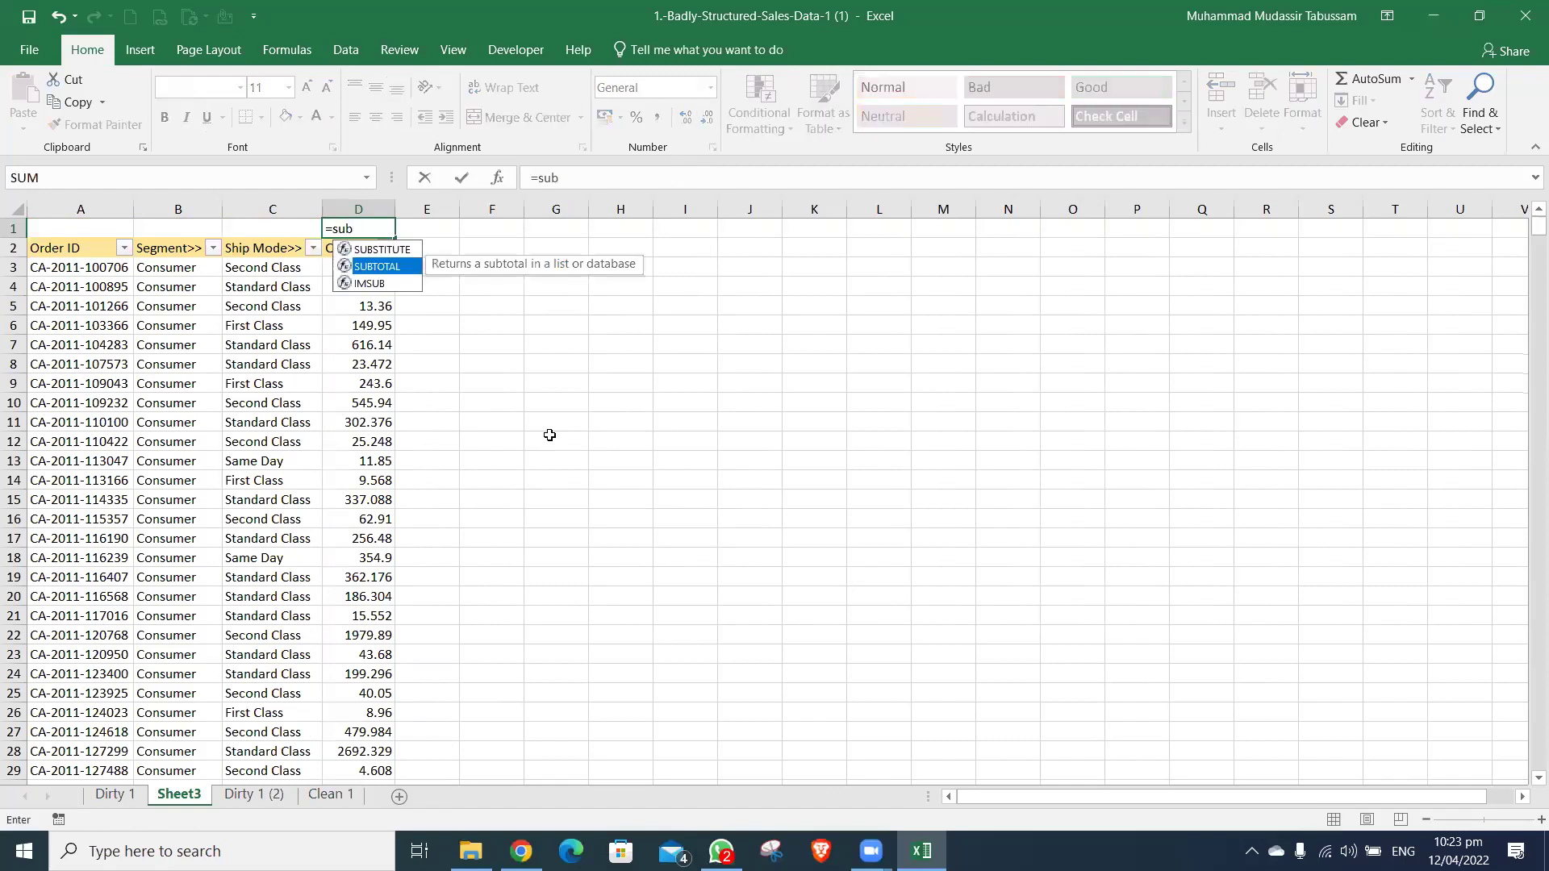
key(Tab)
text(9)
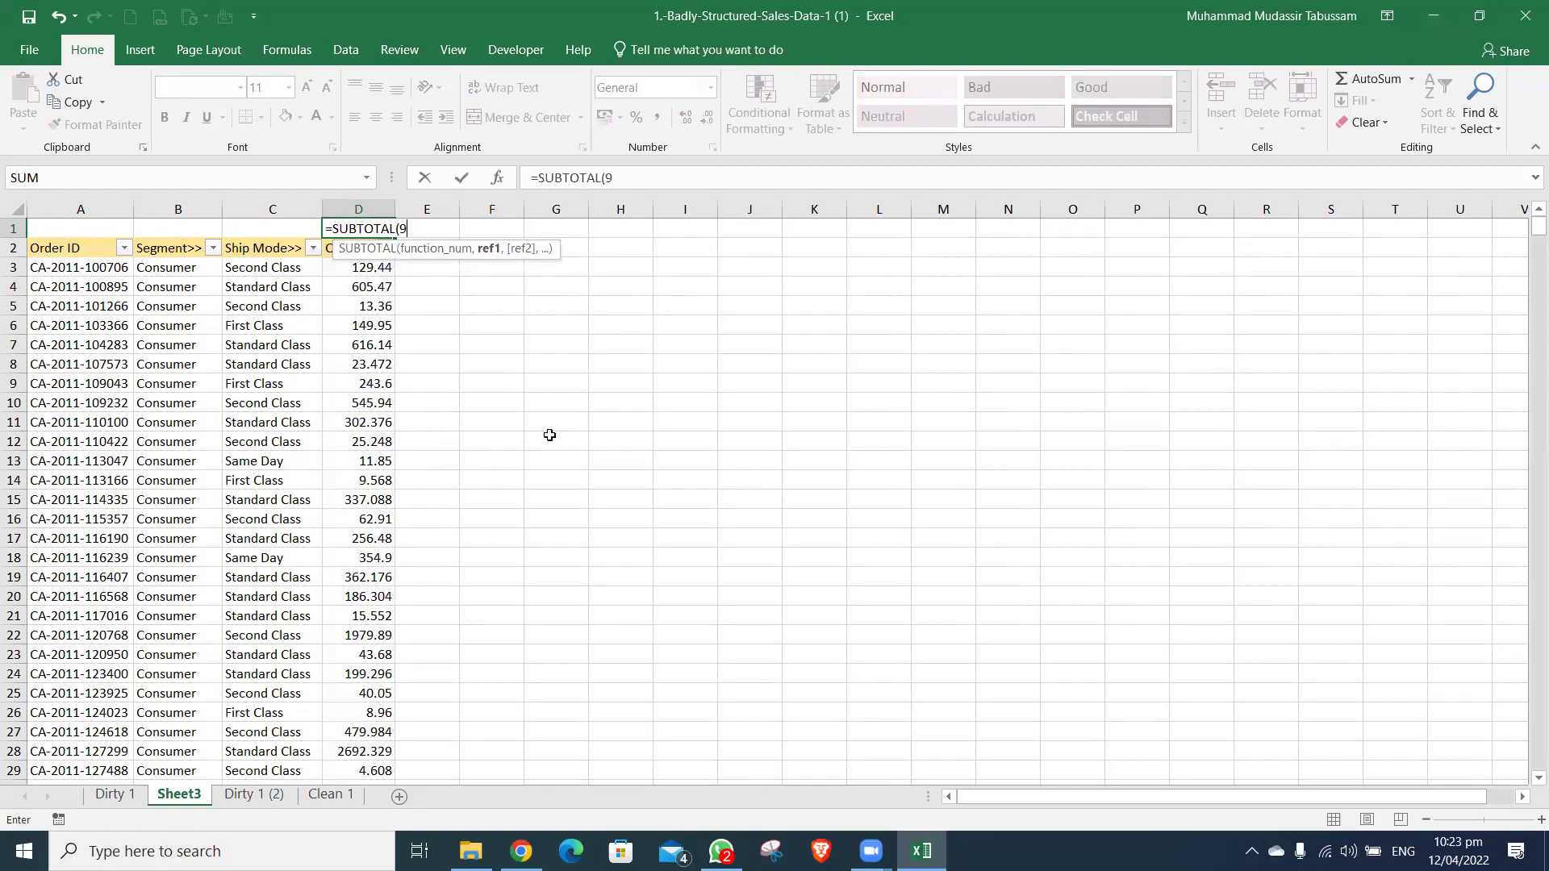
text(,)
key(Down)
key(Down)
key(ctrl+shift+Down)
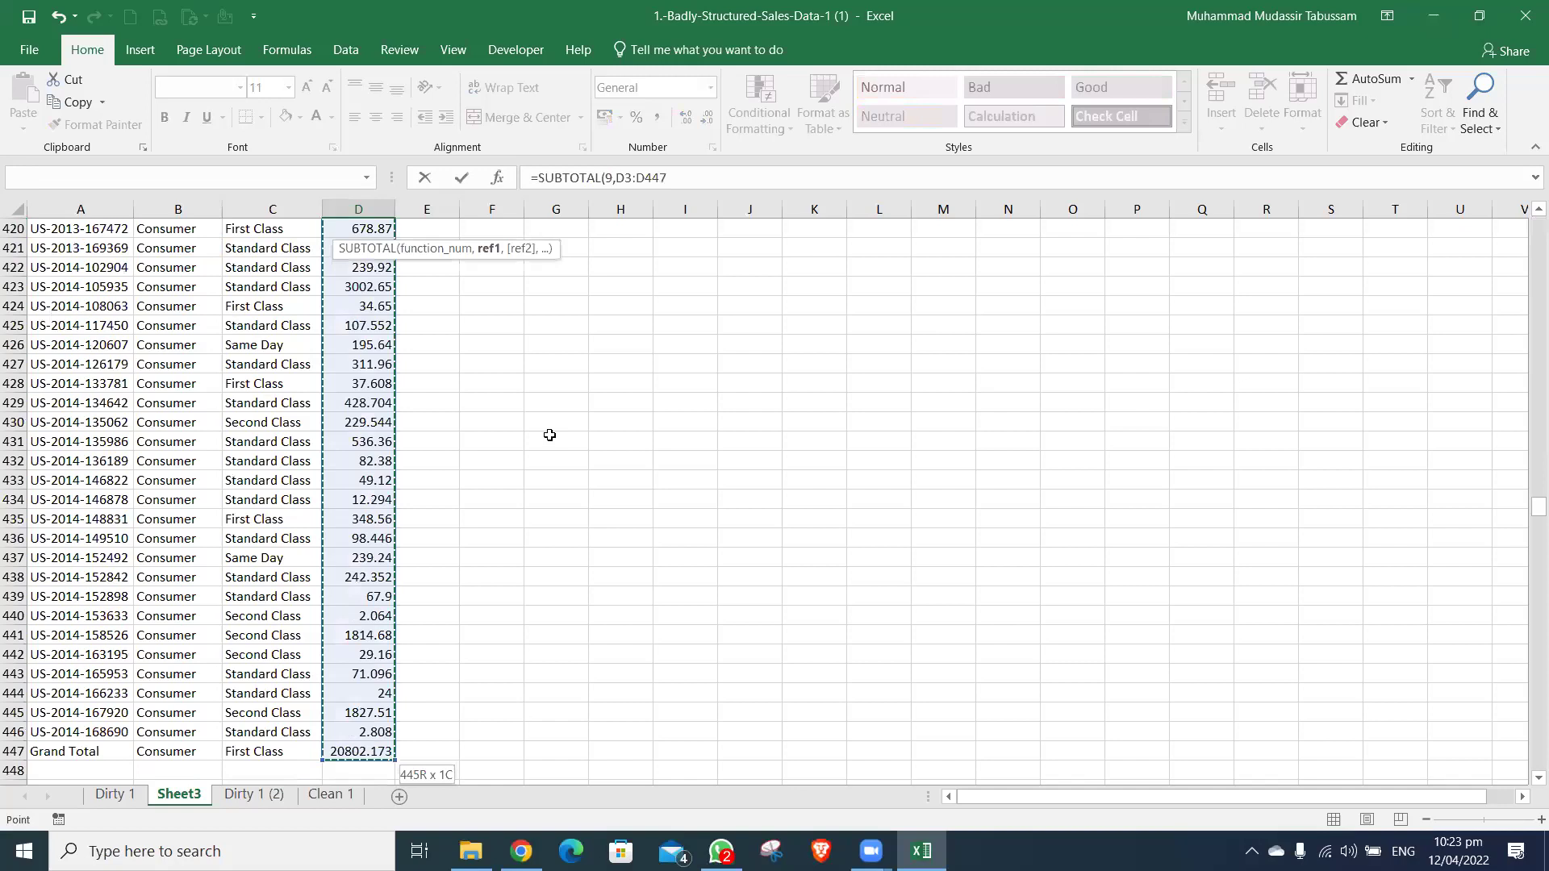
key(shift+Up)
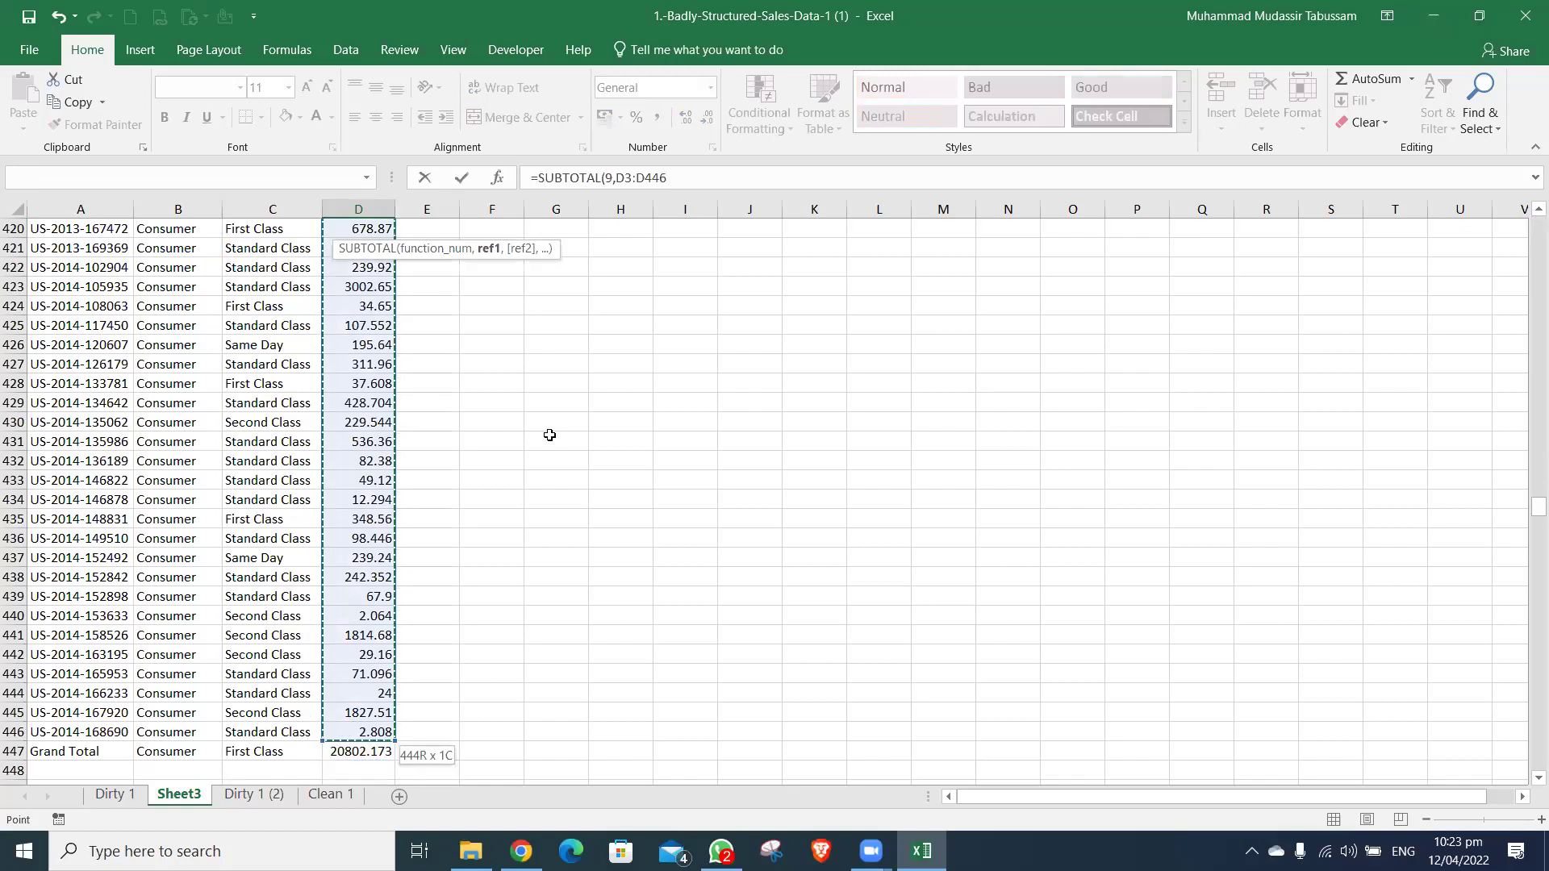
key(Return)
key(Up)
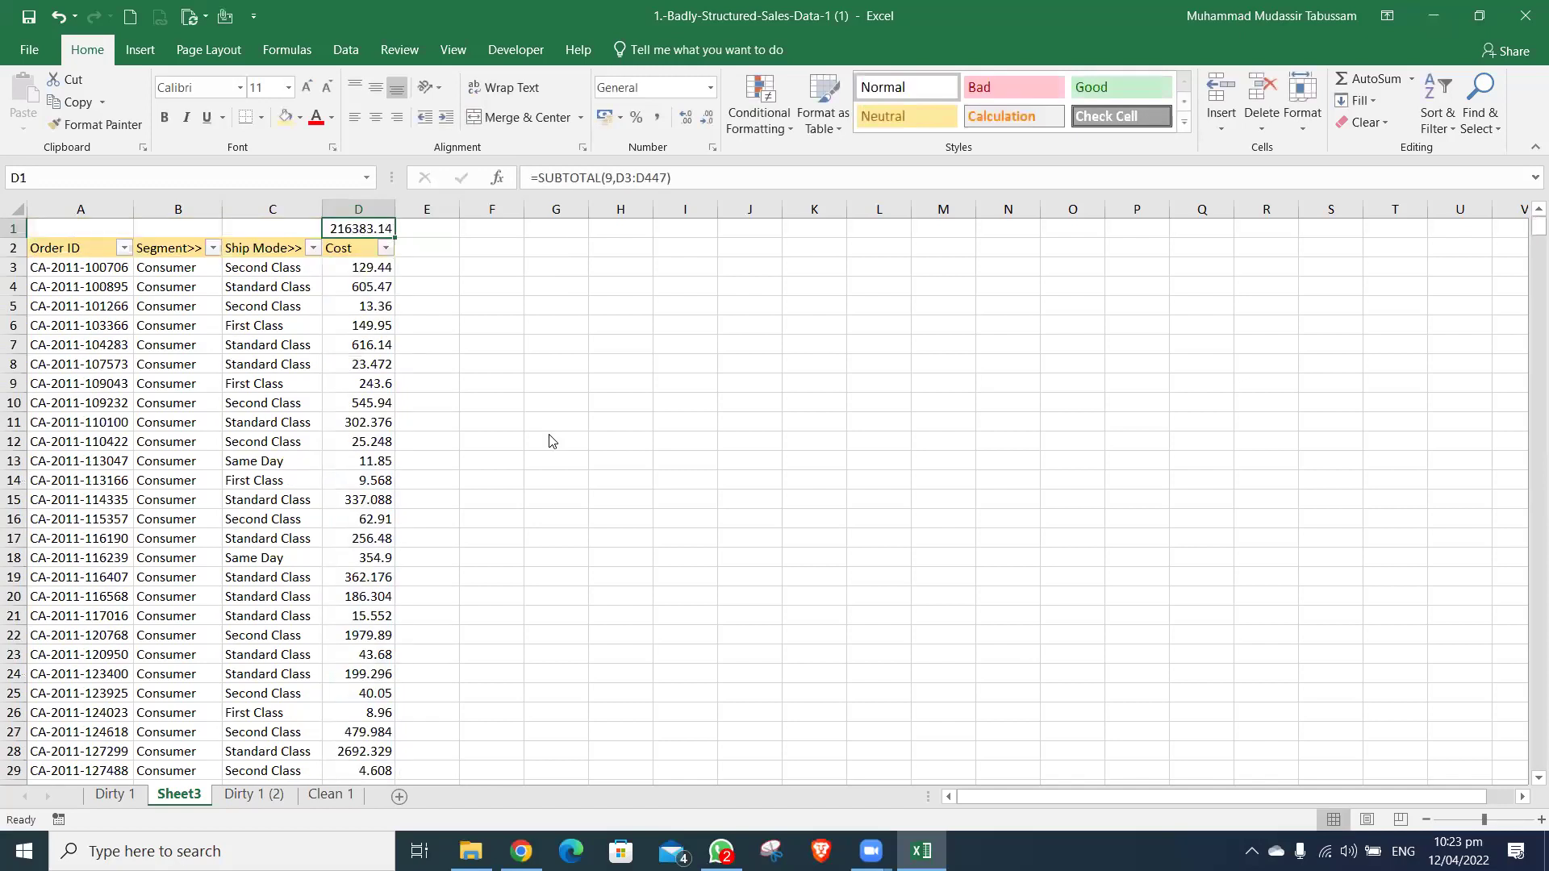
- Examine the Ship Mode filter options and the last row of Sheet3's table
key(Left)
key(Down)
key(Left)
key(alt+Down)
key(Escape)
key(Right)
key(alt+Down)
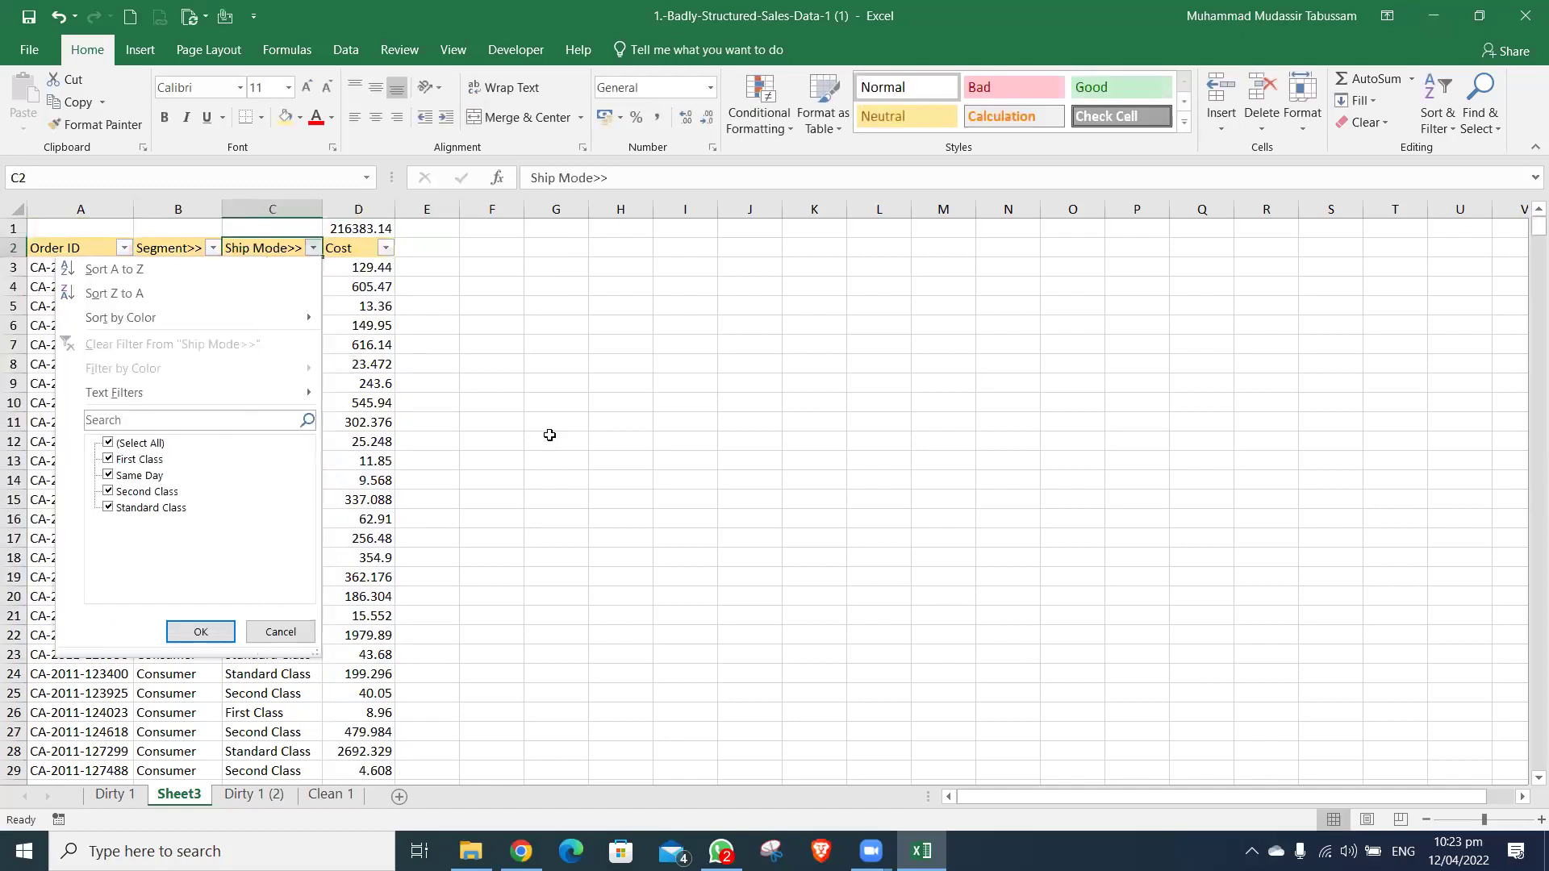
key(t)
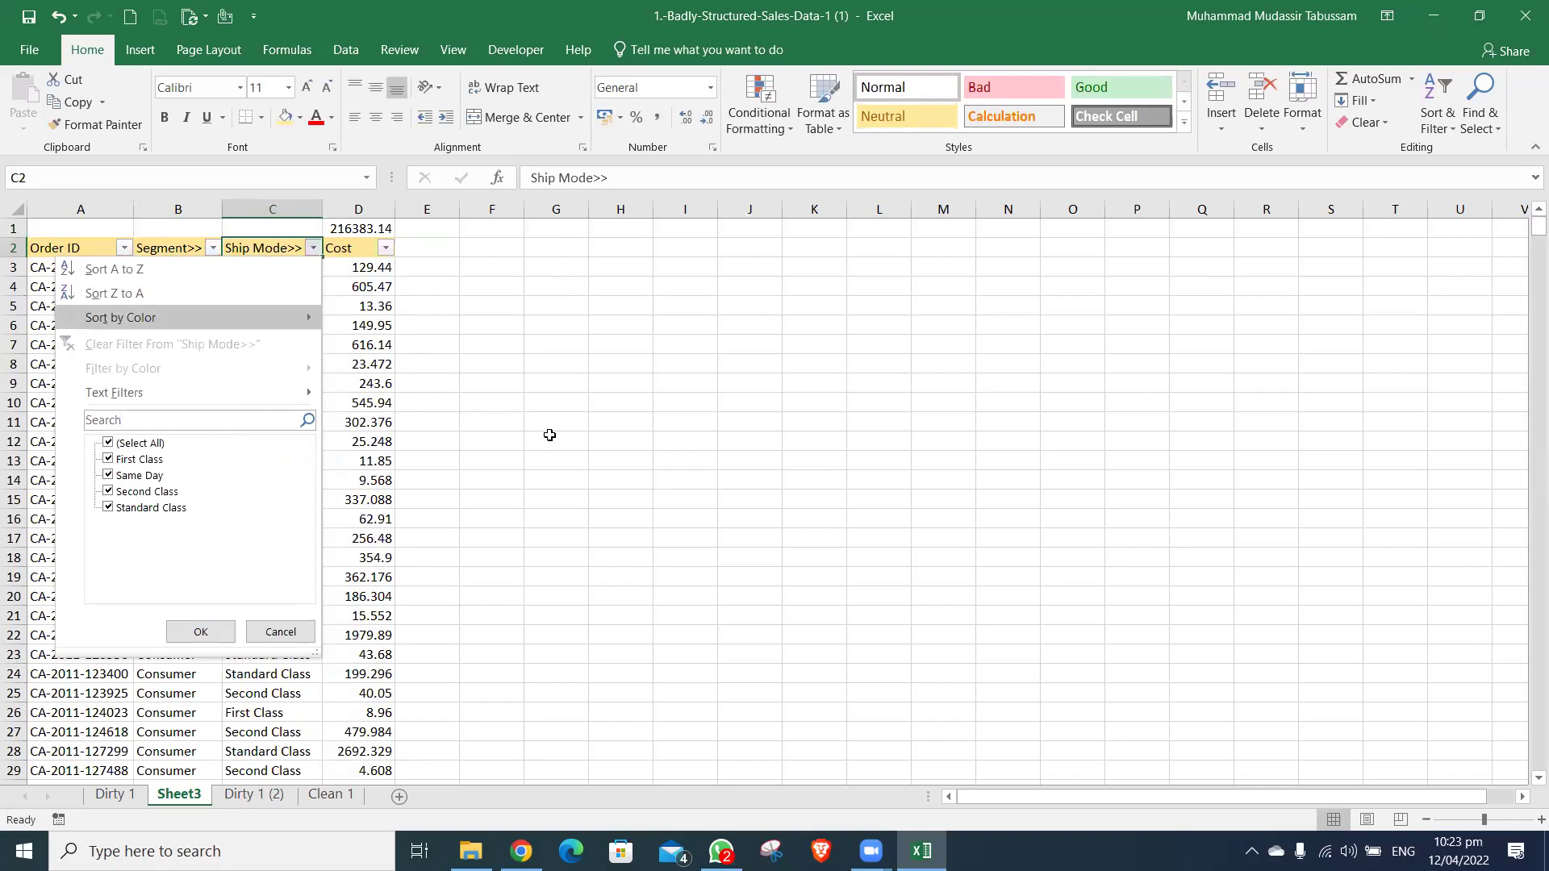
key(Escape)
key(ctrl+Down)
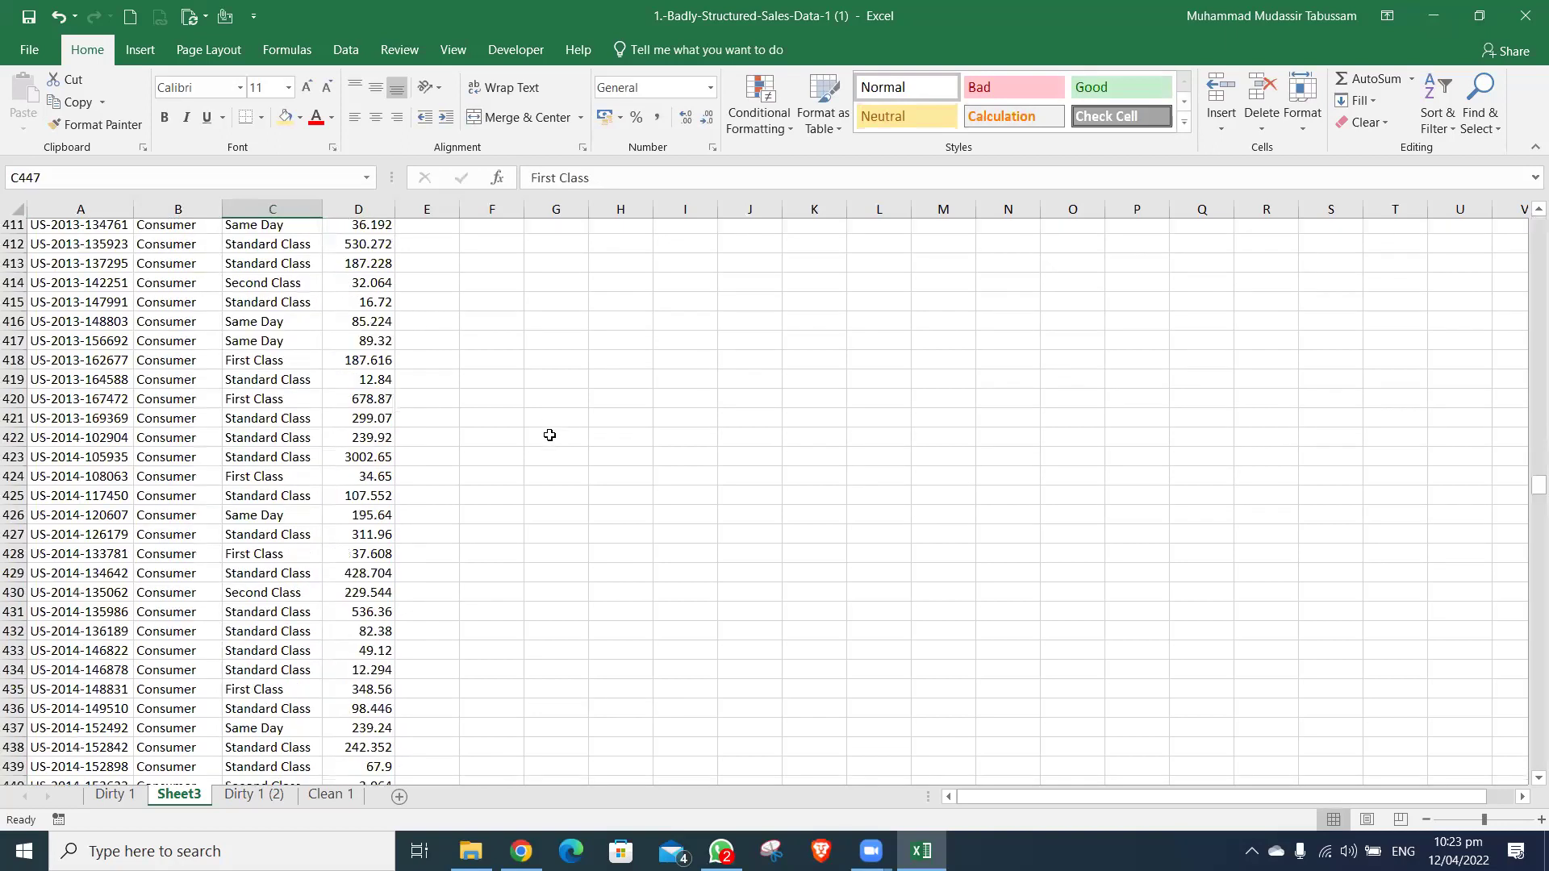
key(Home)
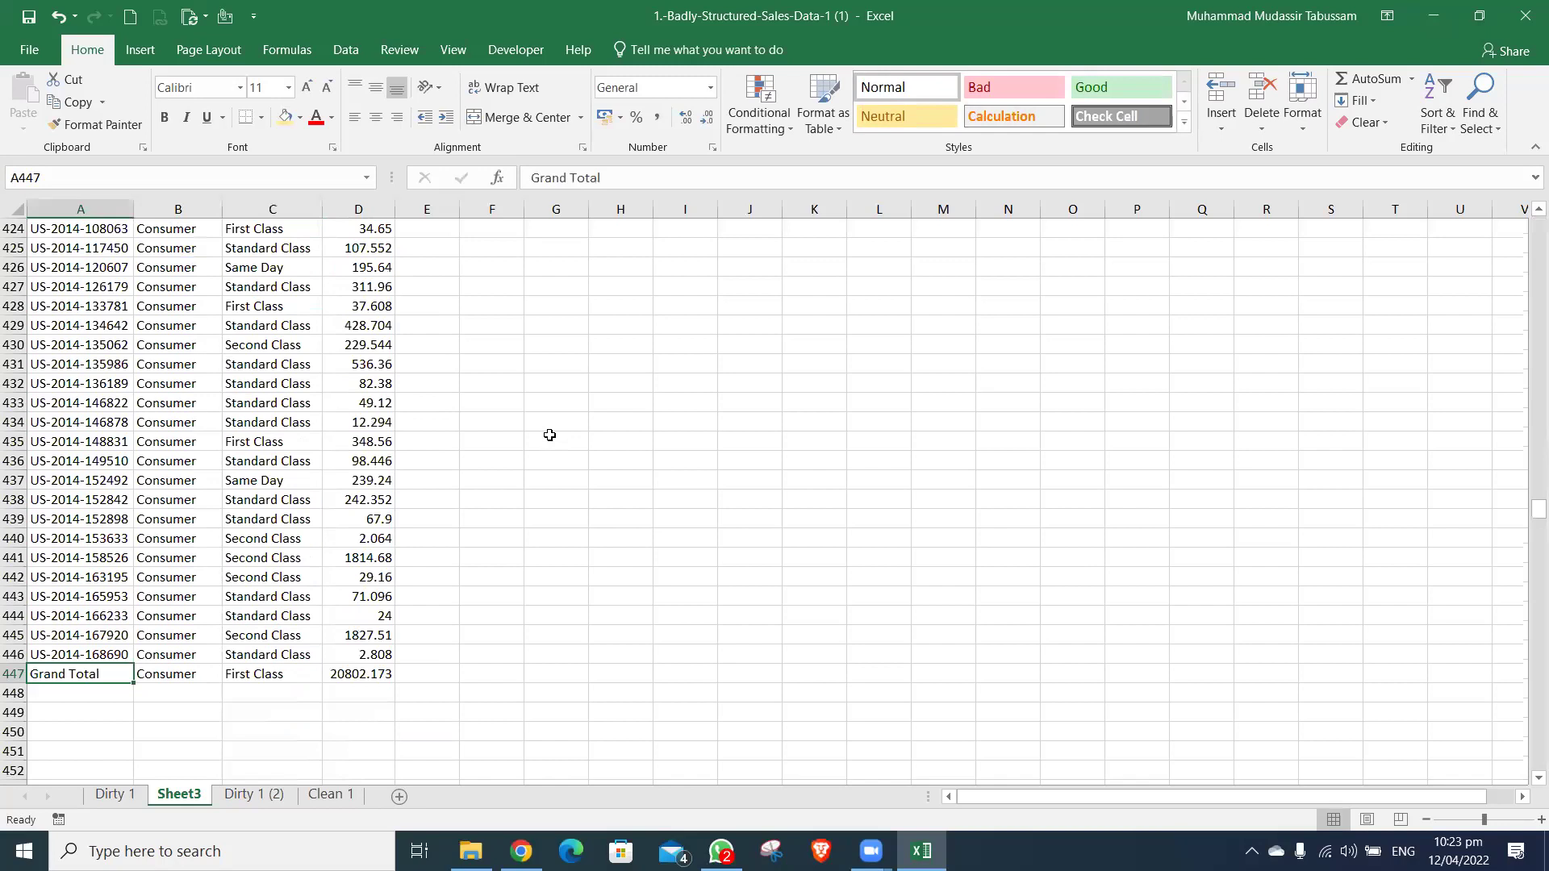
- Restore D1's formula to =SUBTOTAL(9,D3:D446) and format the result in bold with thousands separators and no decimals
key(ctrl+z)
key(ctrl+z)
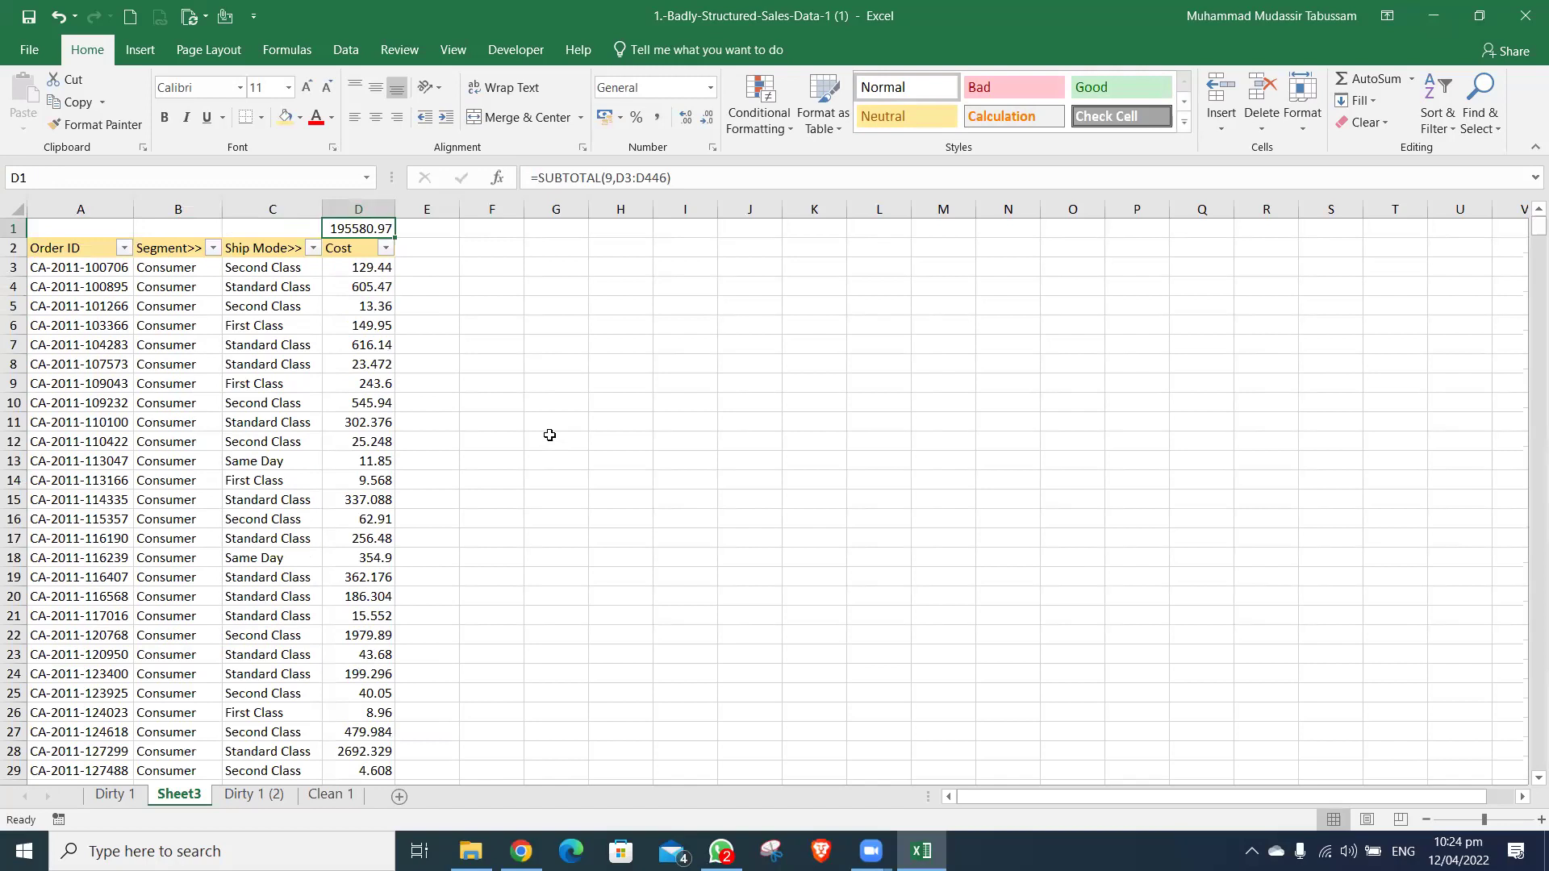
key(ctrl+shift+1)
key(ctrl+b)
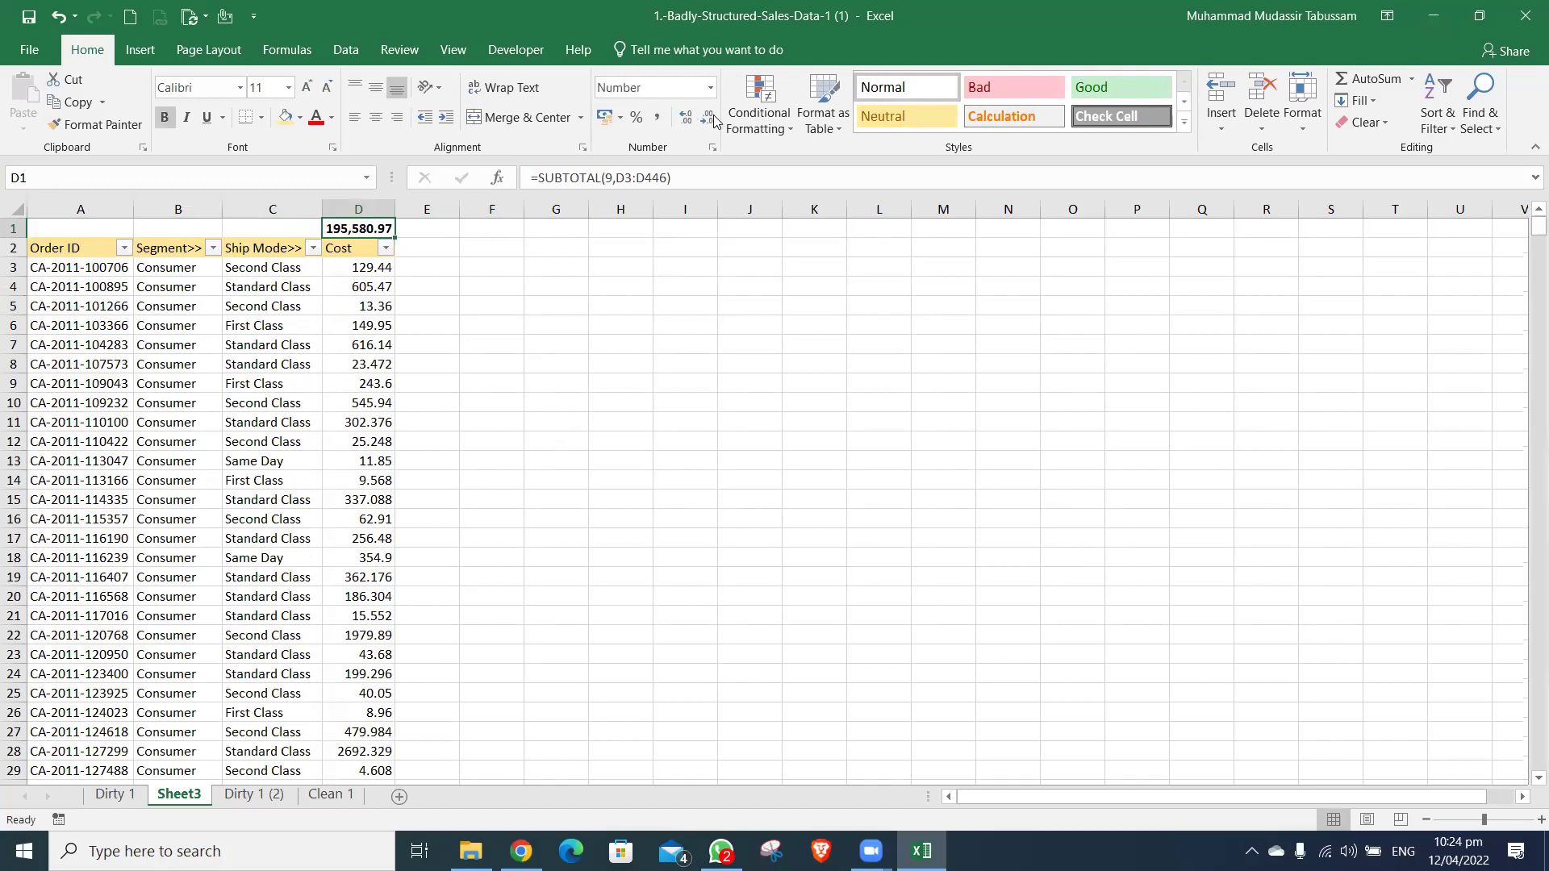
key(alt+h)
key(9)
key(alt+h)
key(9)
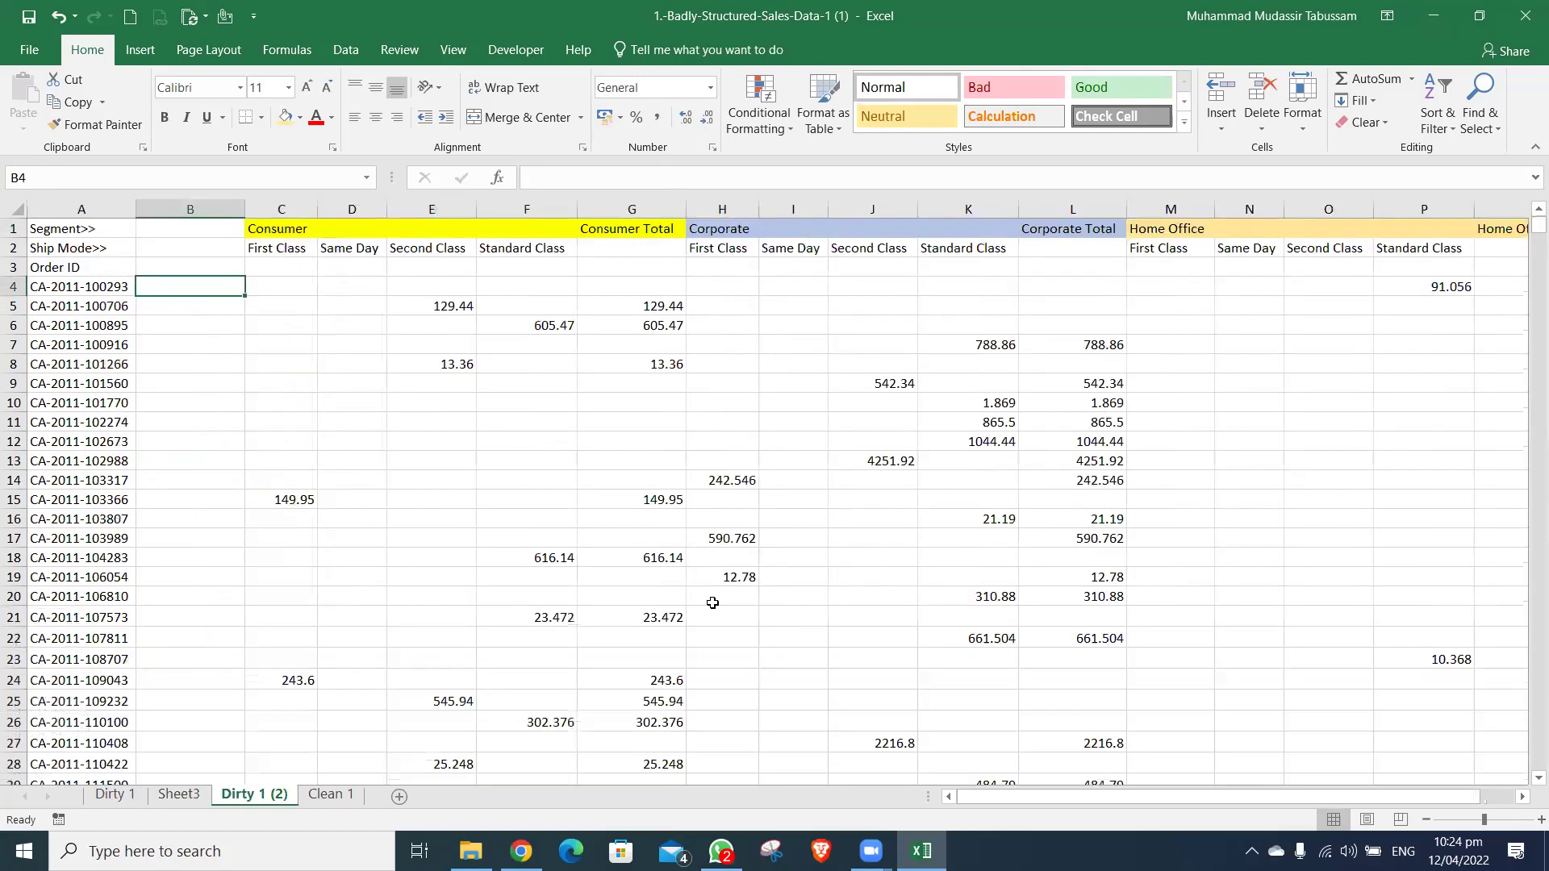
- On the Clean 1 sheet, select the filtered Sales values from D3 down to check their sum
key(ctrl+Page_Down)
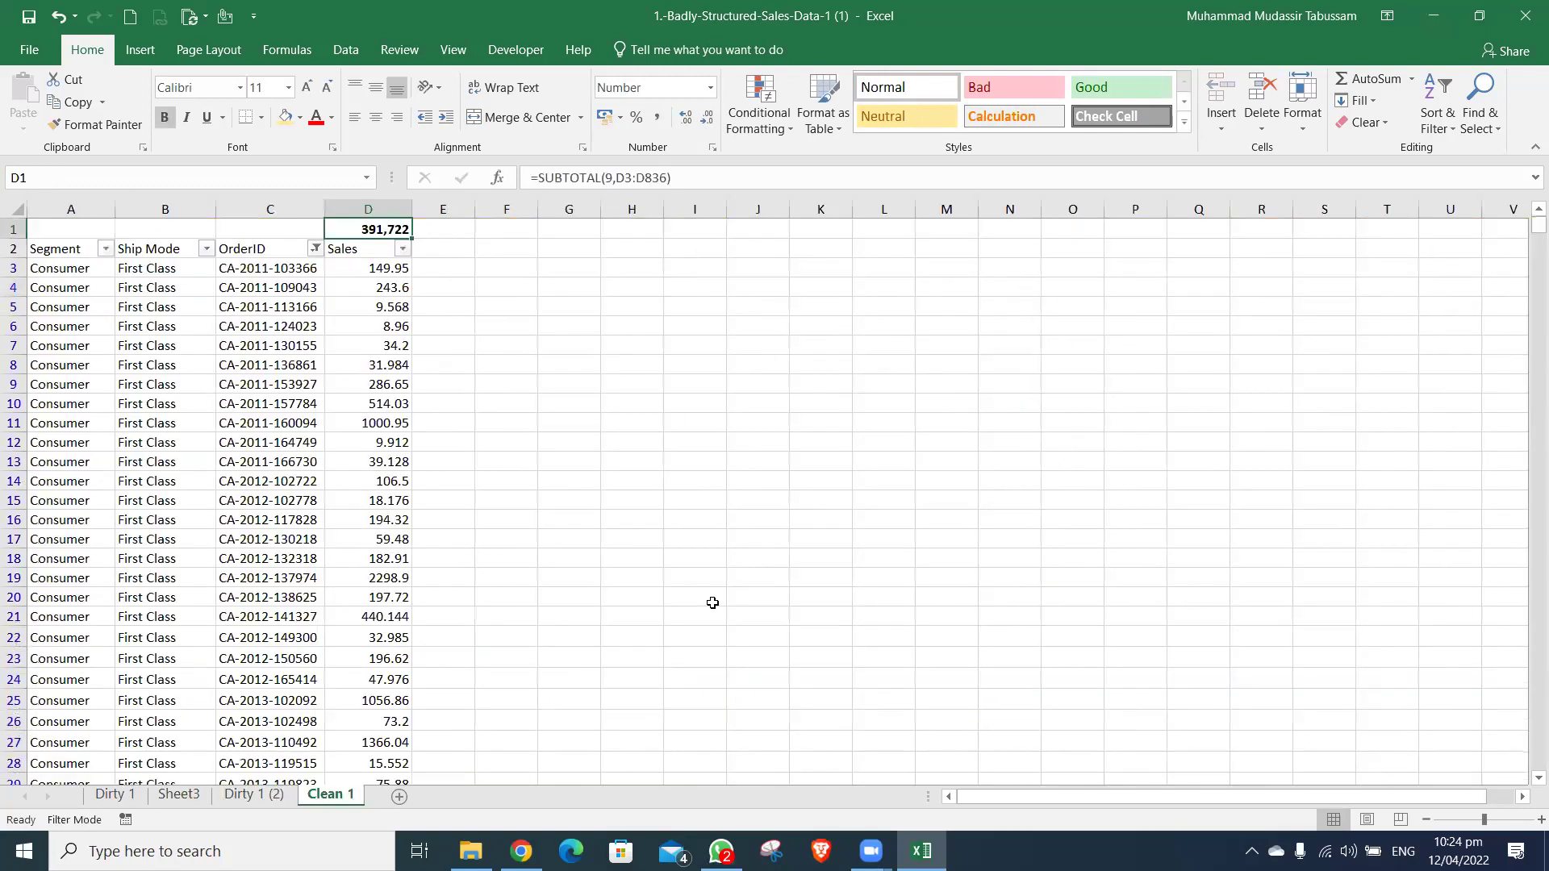
key(Down)
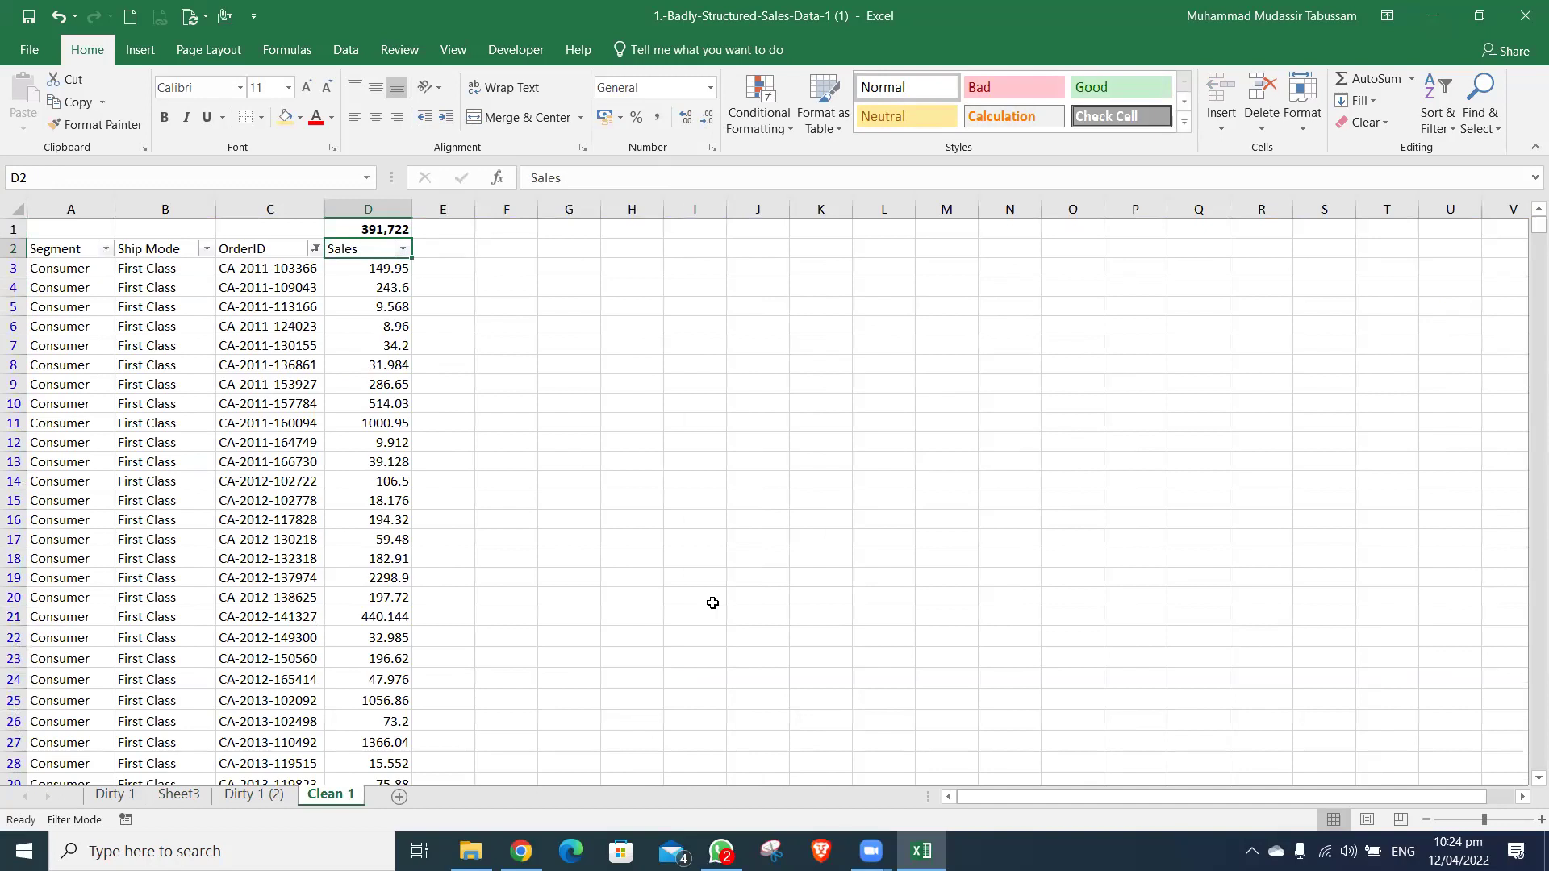
key(Down)
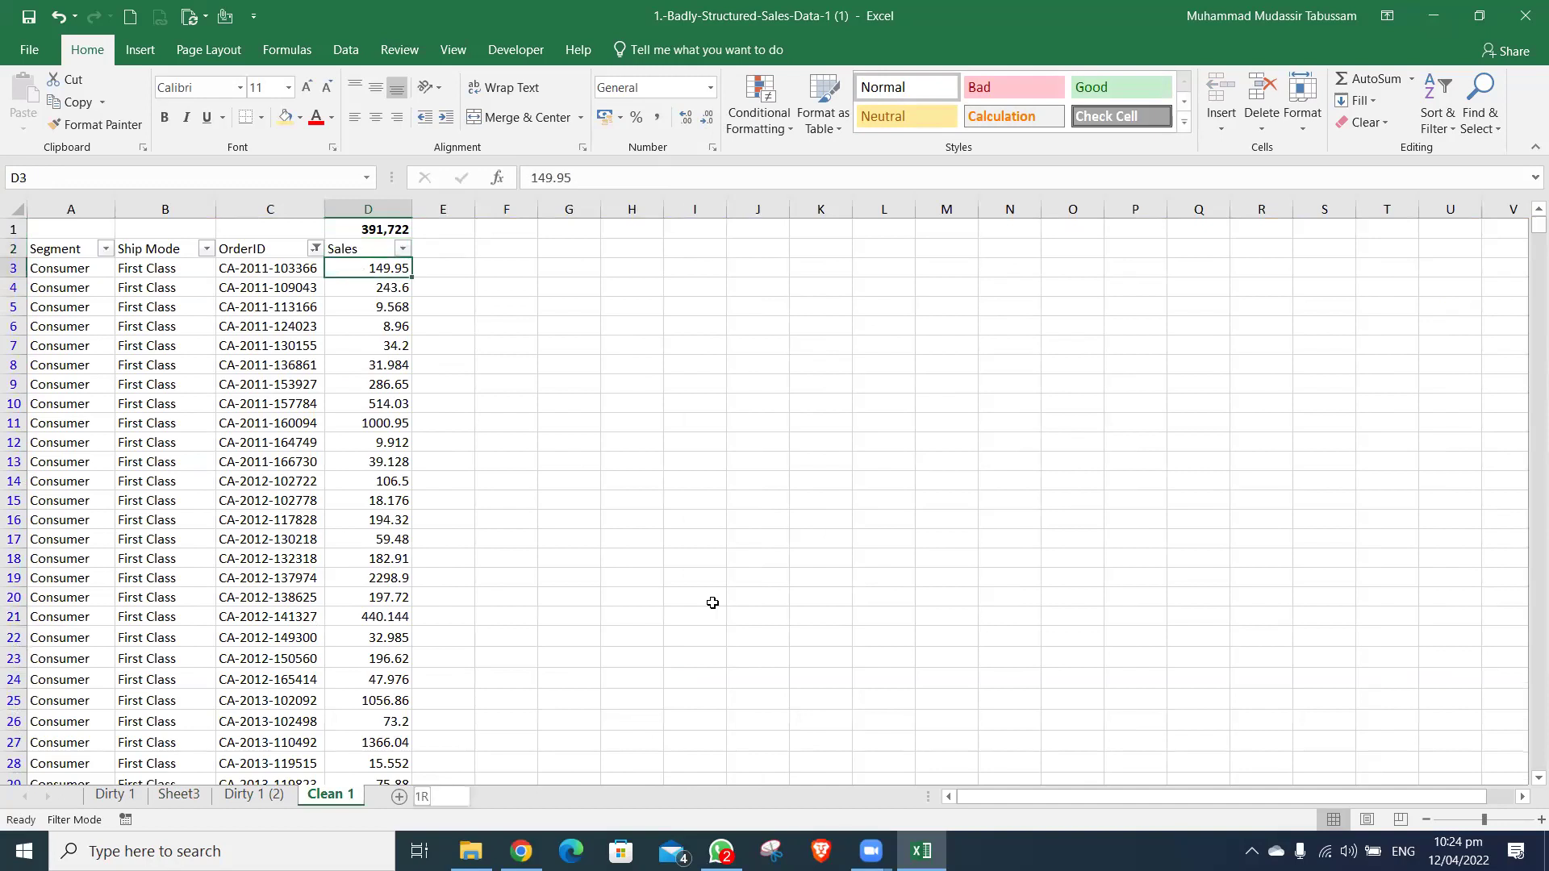
key(ctrl+shift+Down)
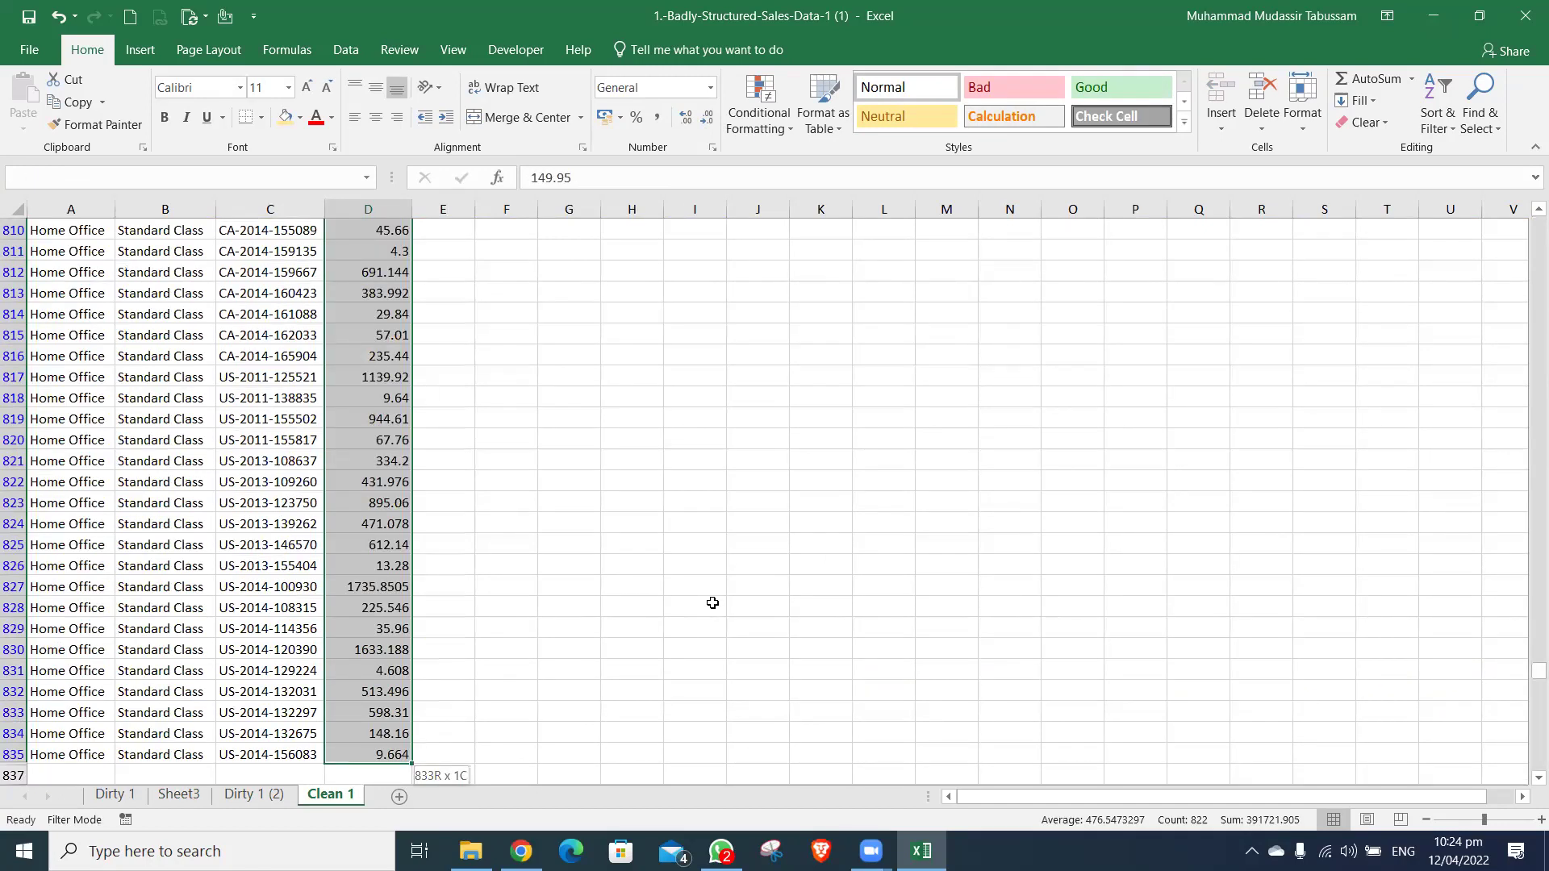
key(Up)
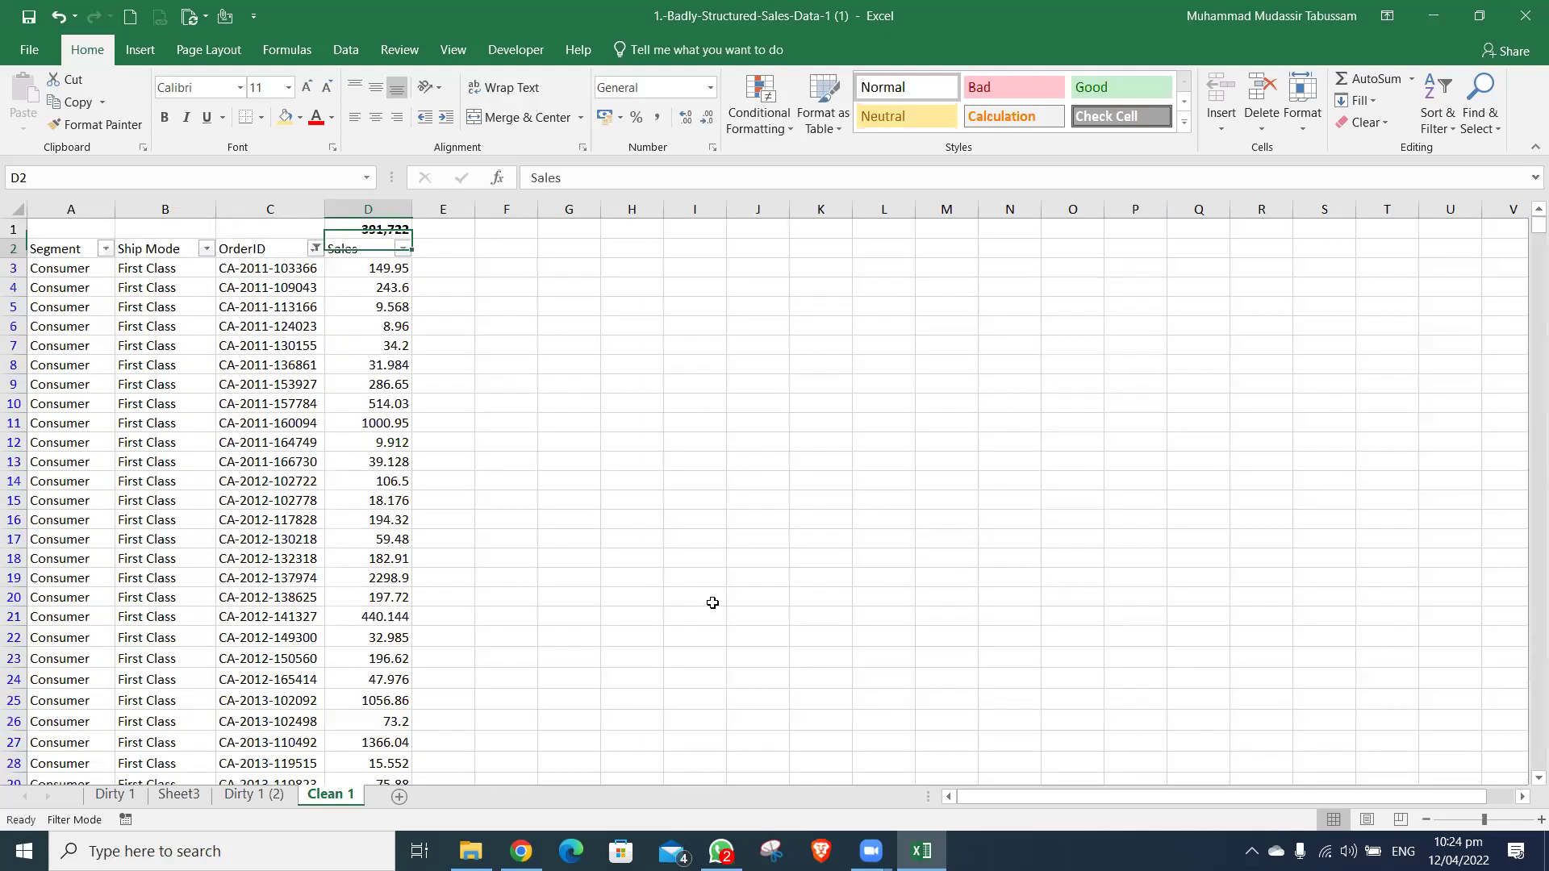
- Clear the filters on Clean 1 and filter OrderID again to exclude the Grand Total rows
key(Left)
key(alt+a)
key(alt+Down)
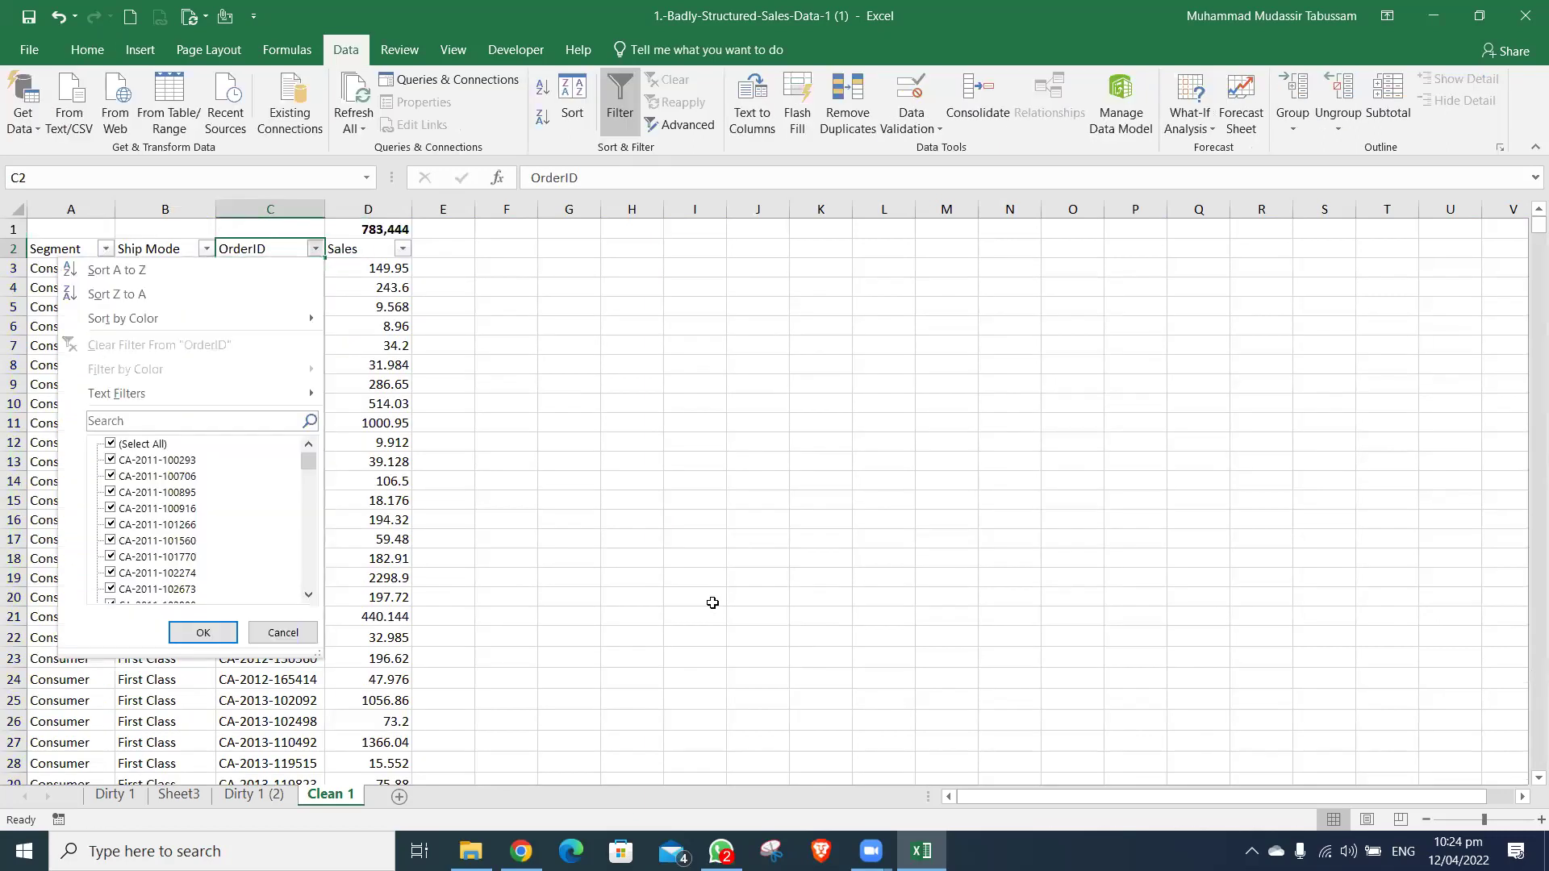
key(g)
key(space)
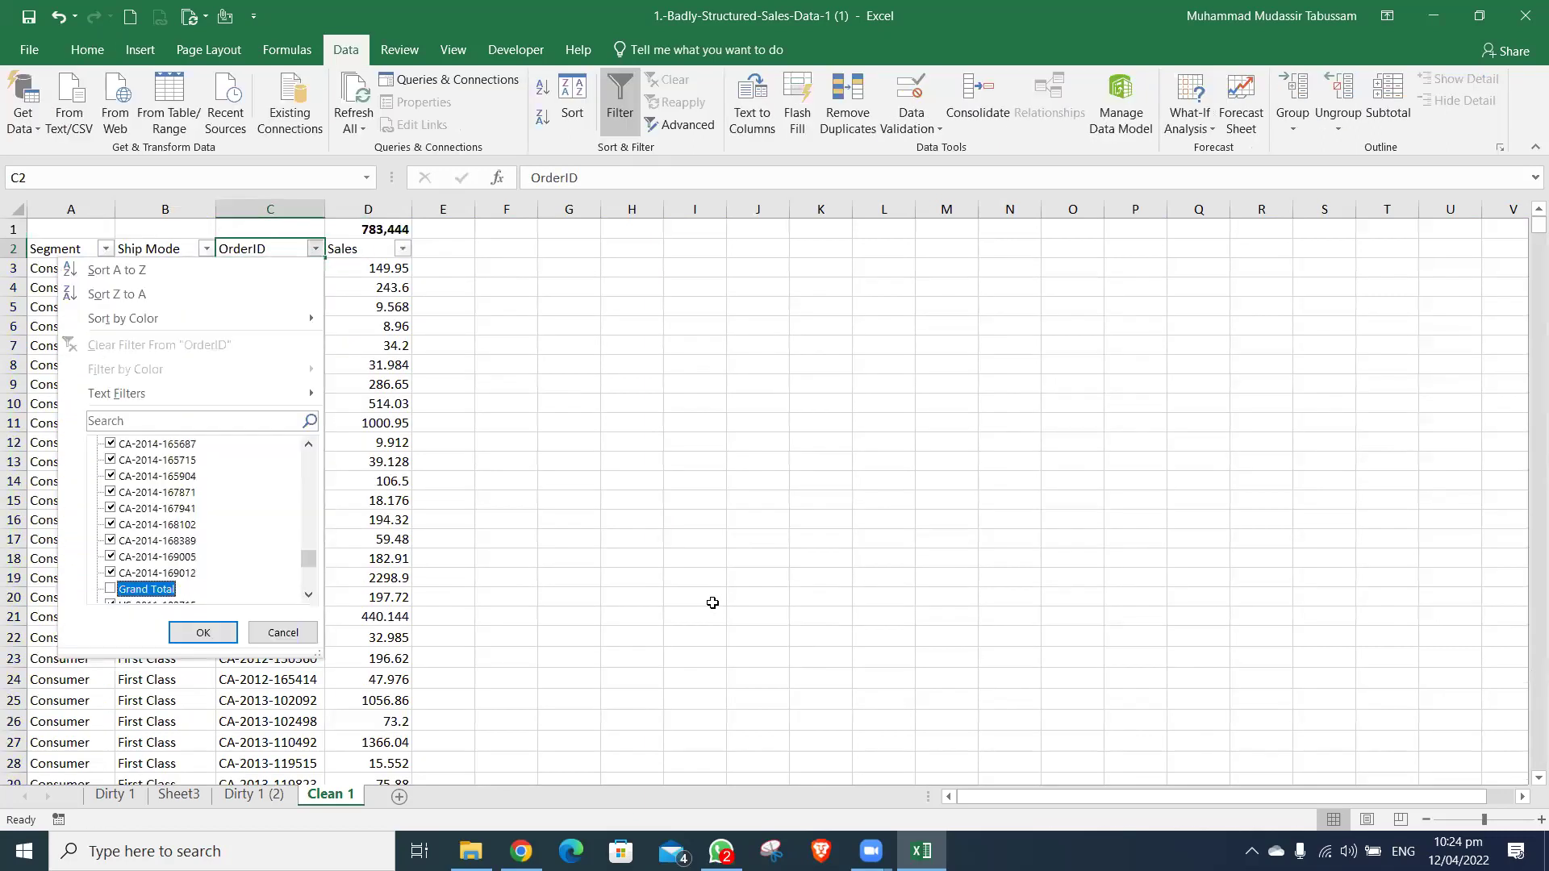
key(Return)
- Filter the Segment column to Consumer only and go to the Sales subtotal in D1
key(Left)
key(Left)
key(alt+Down)
key(Down)
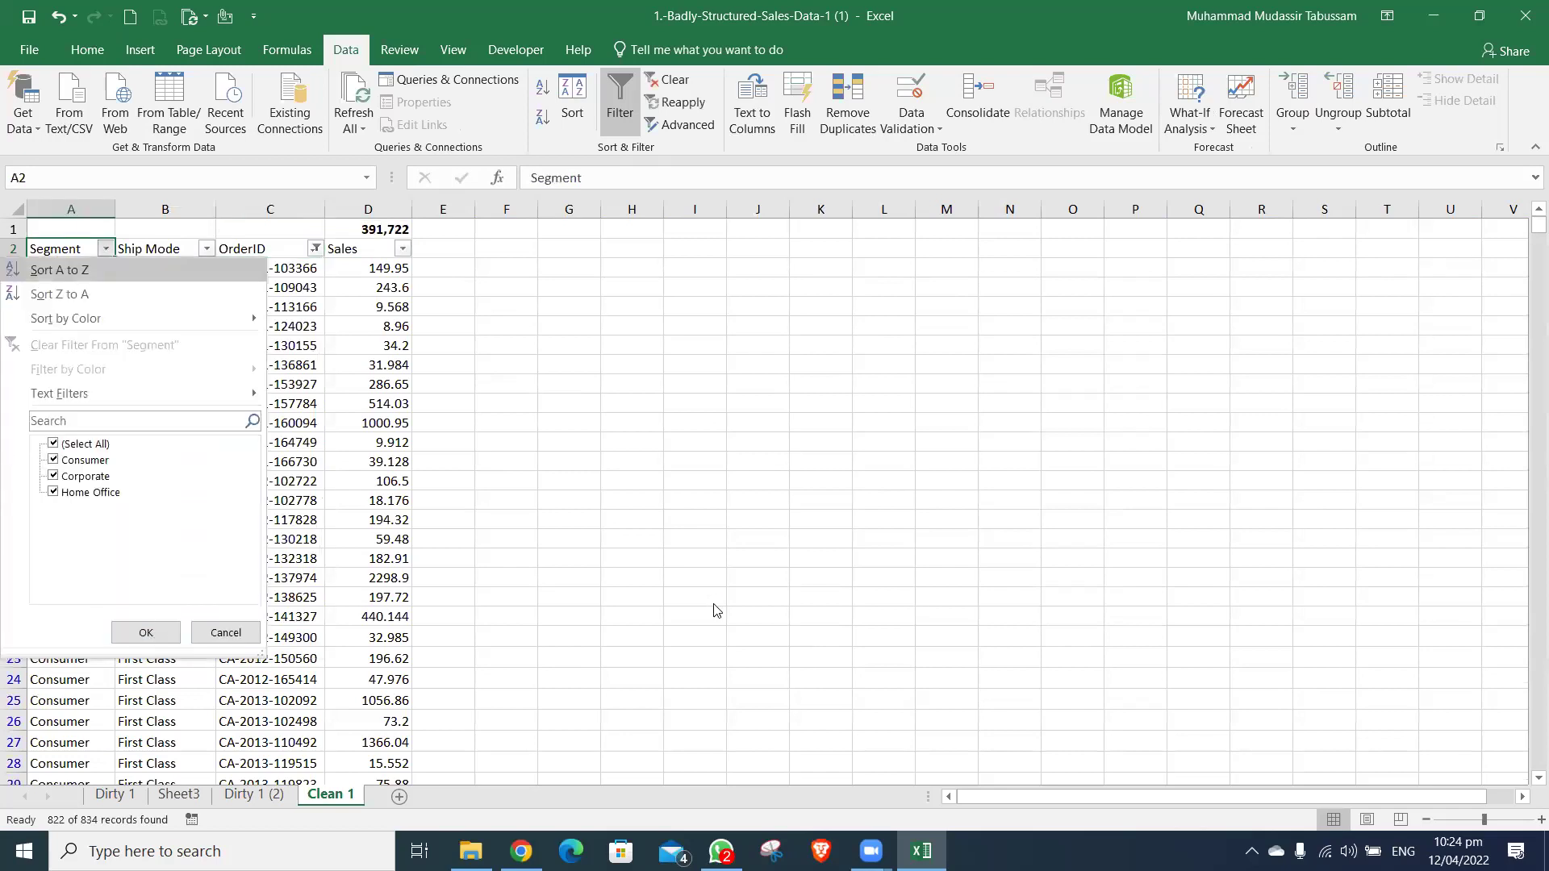
key(Tab)
key(Tab)
key(space)
key(Down)
key(space)
key(Tab)
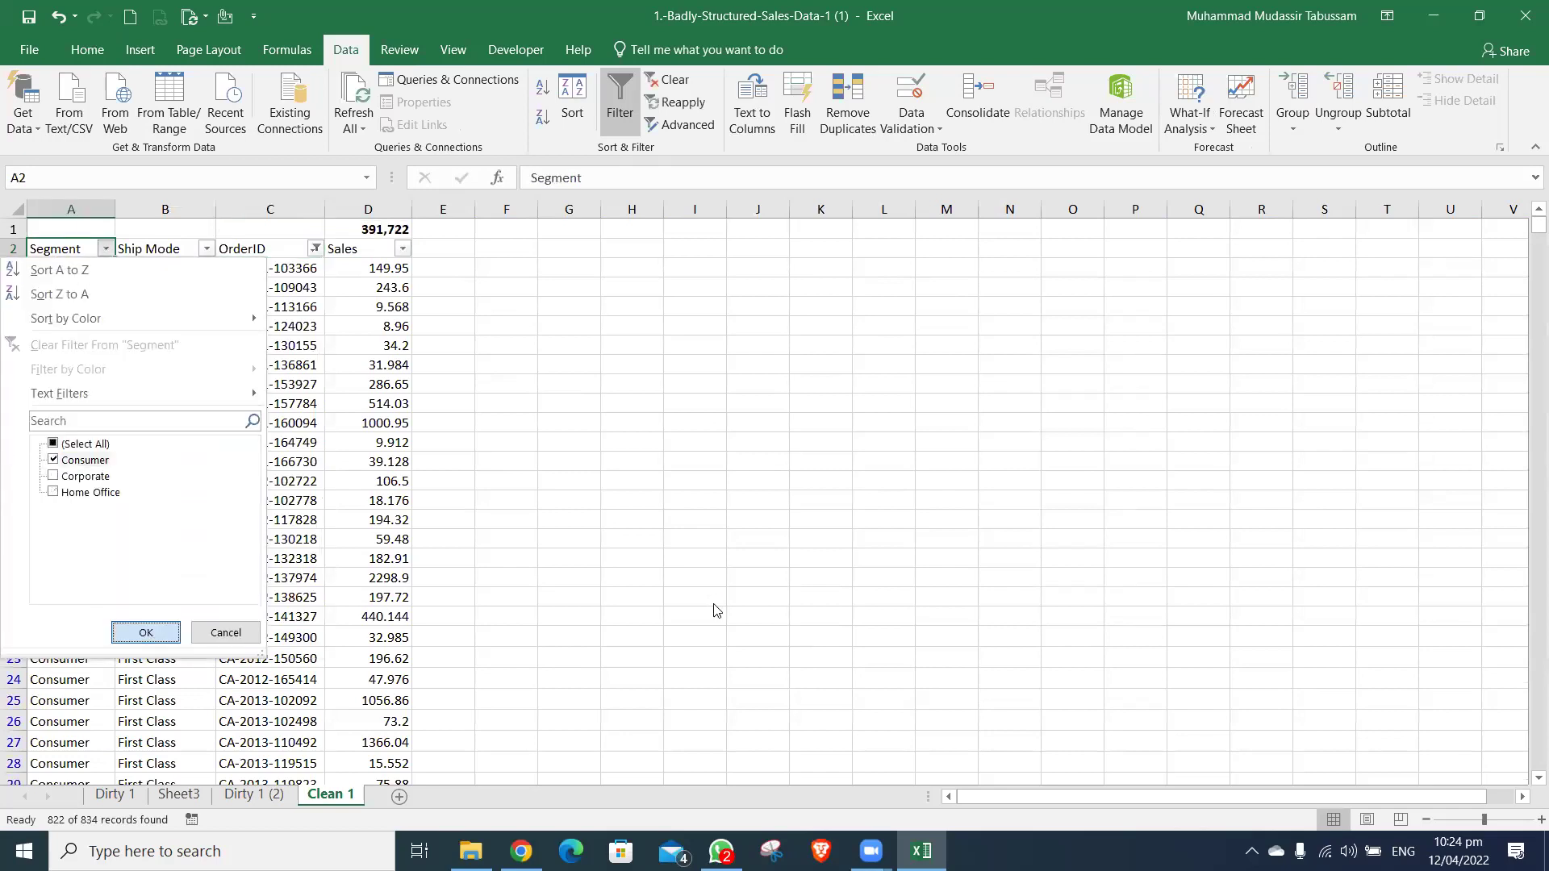
key(Return)
key(Right)
key(Right)
key(Right)
key(Up)
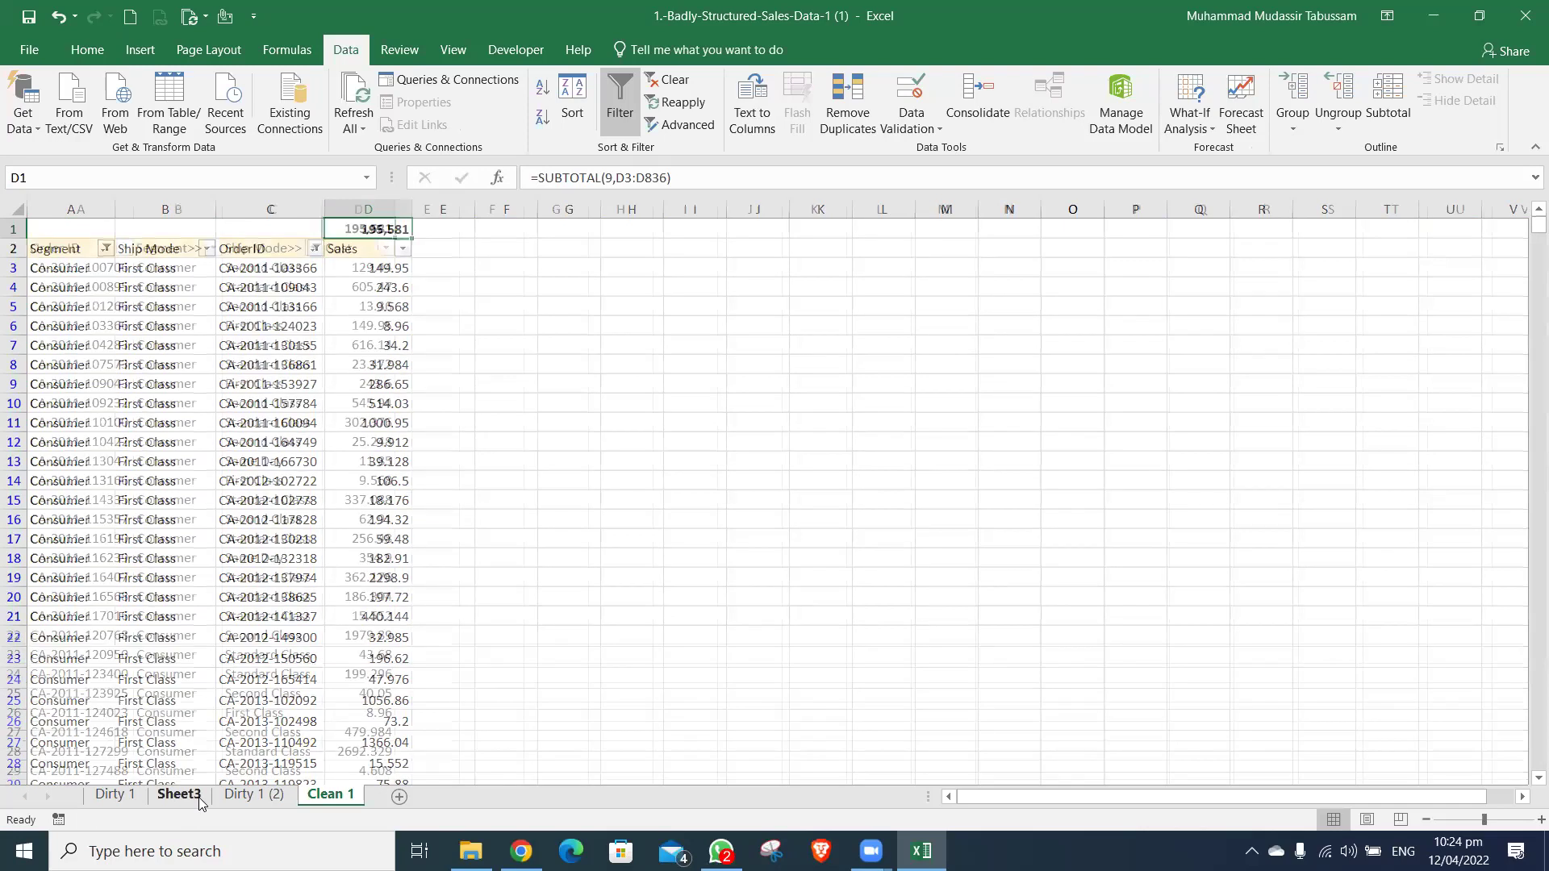
- Rename Sheet3 as Consumer and compare its Cost subtotal with the filtered Sales subtotal on Clean 1
text(er)
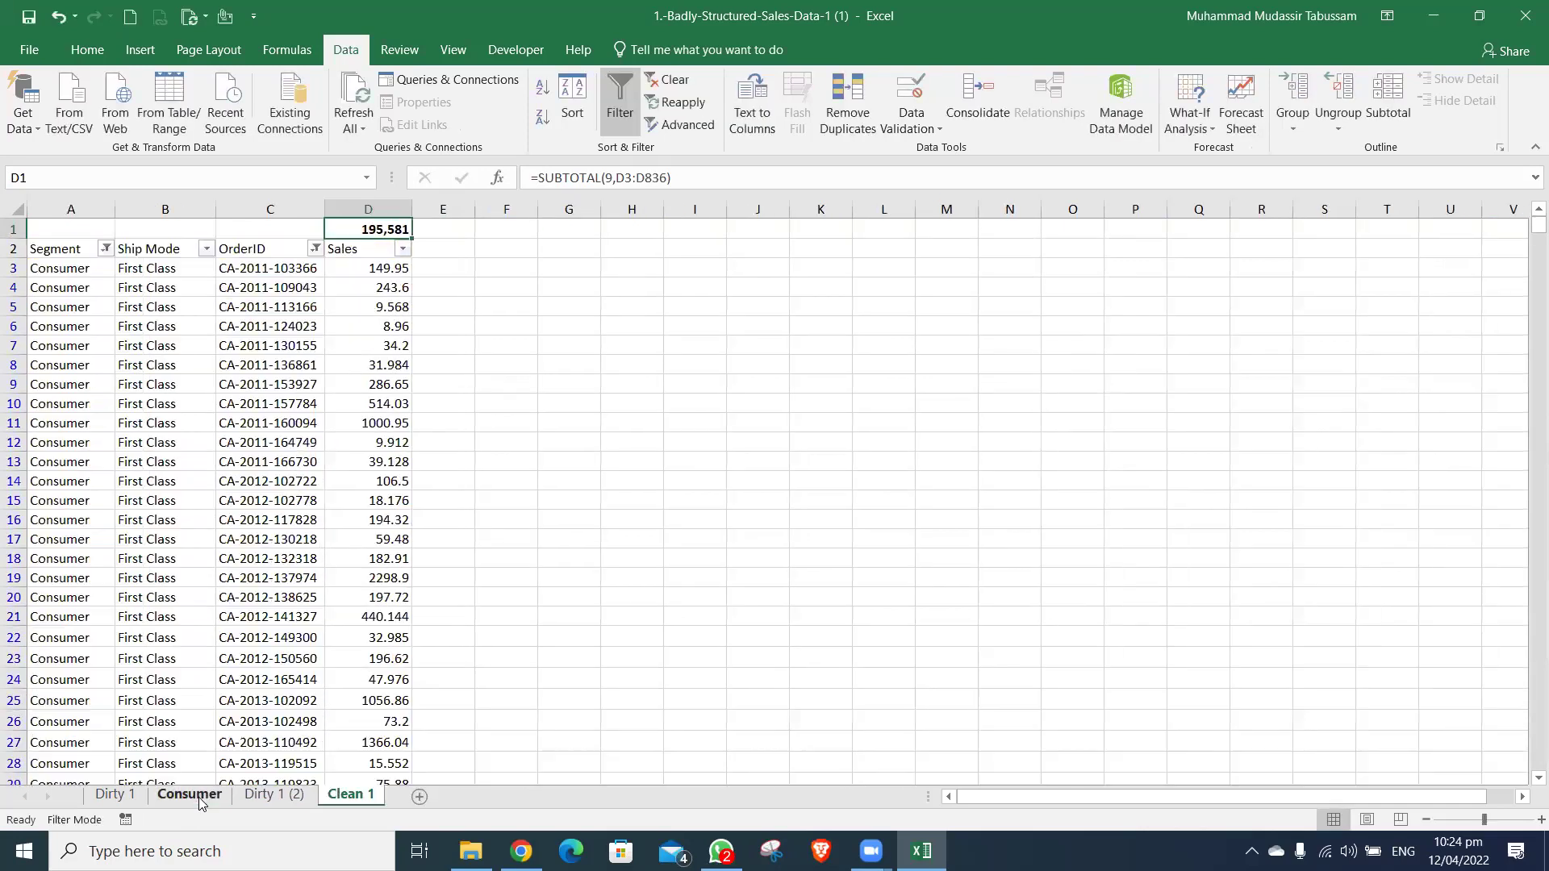
click(190, 795)
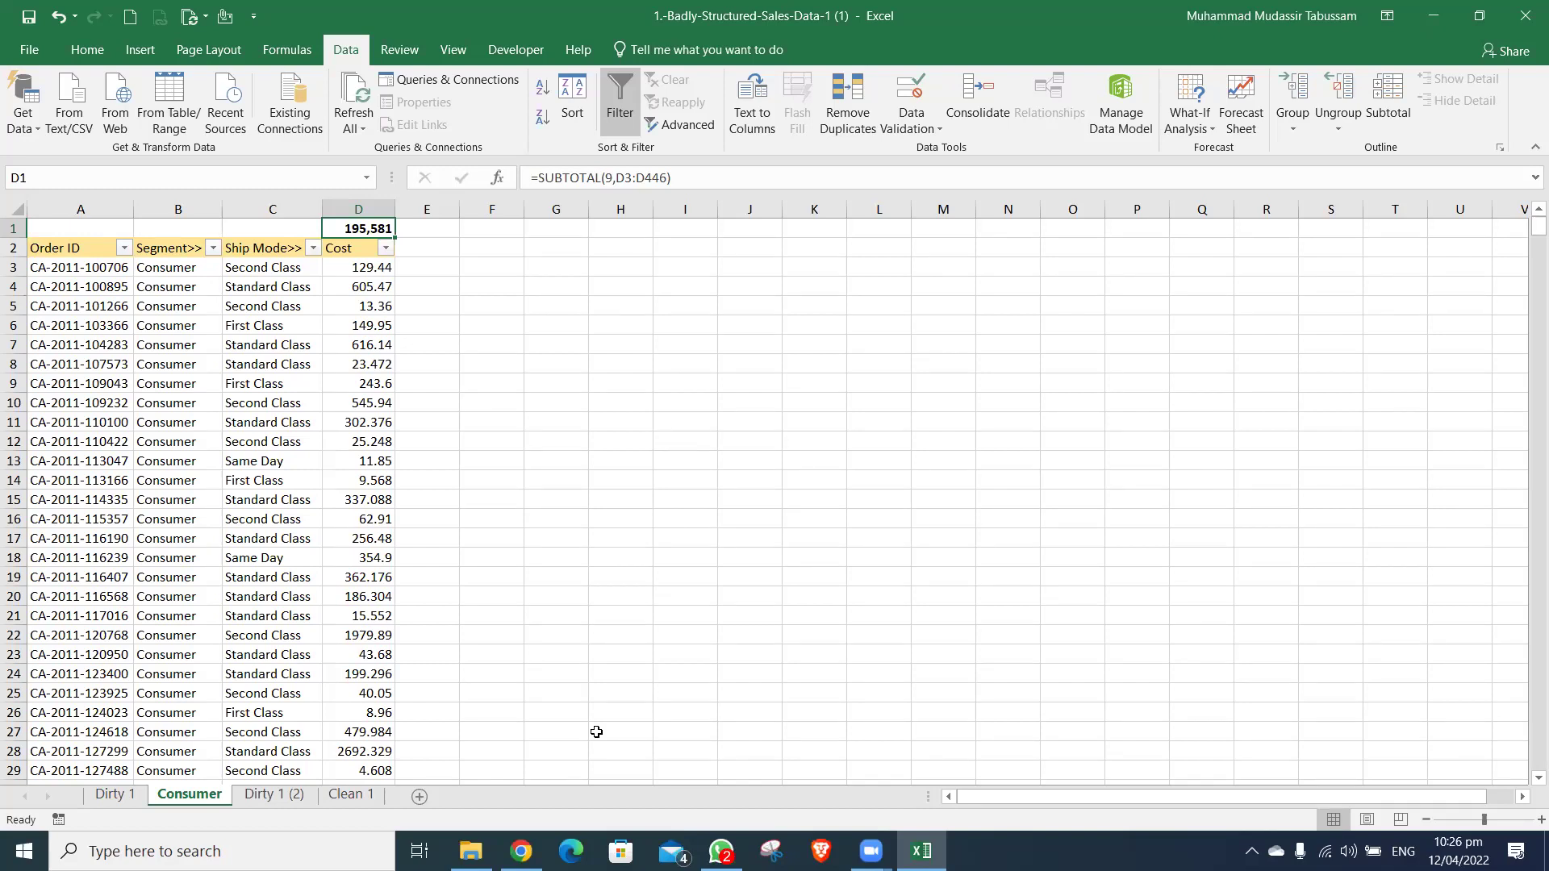
key(ctrl+Page_Down)
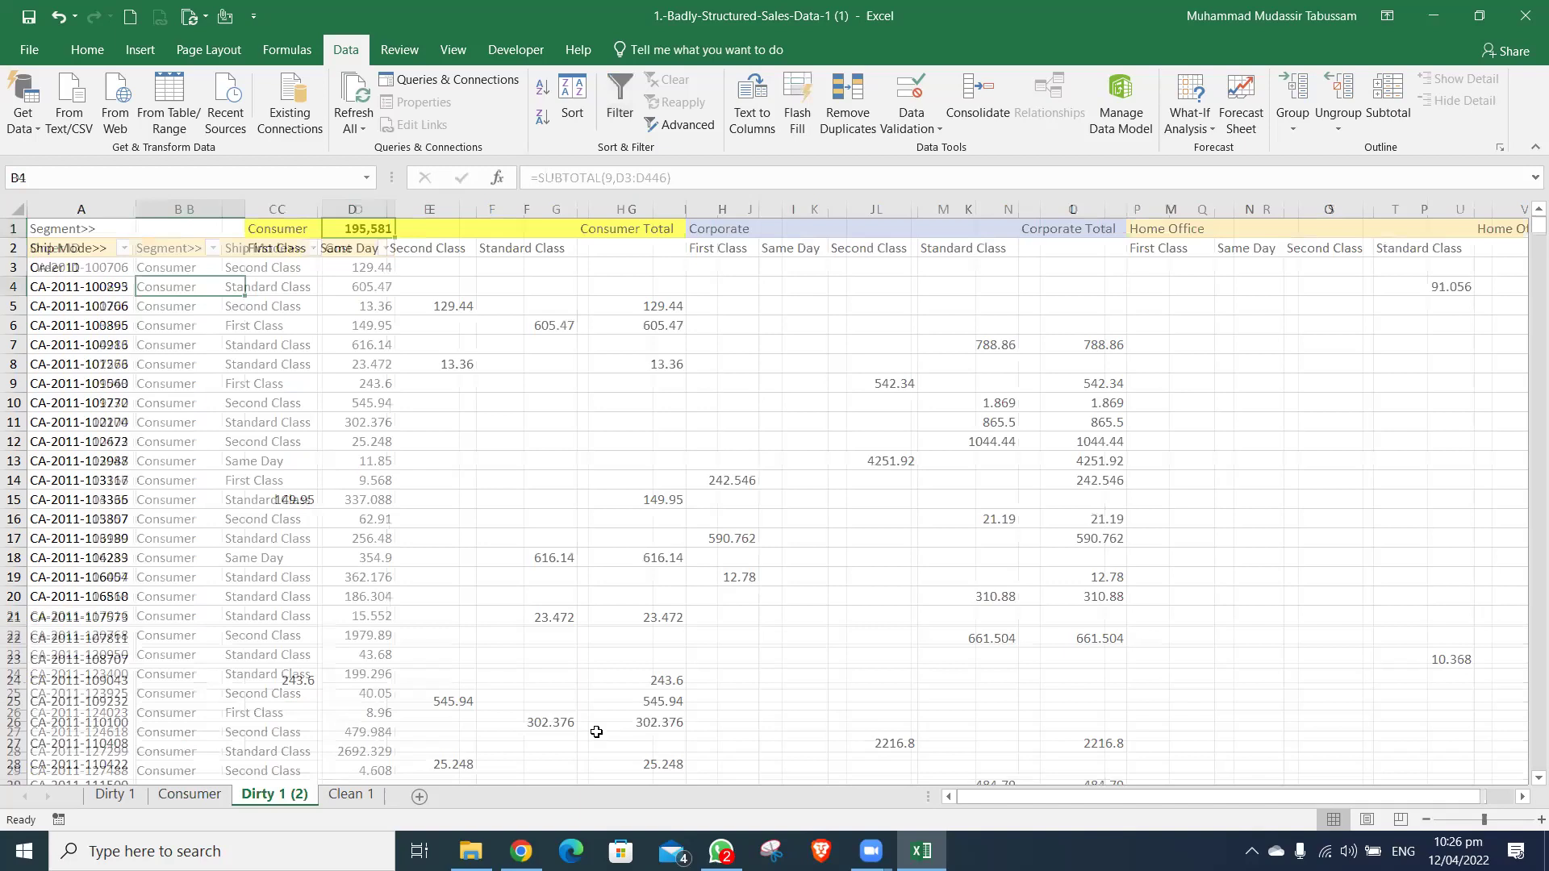
key(ctrl+Page_Down)
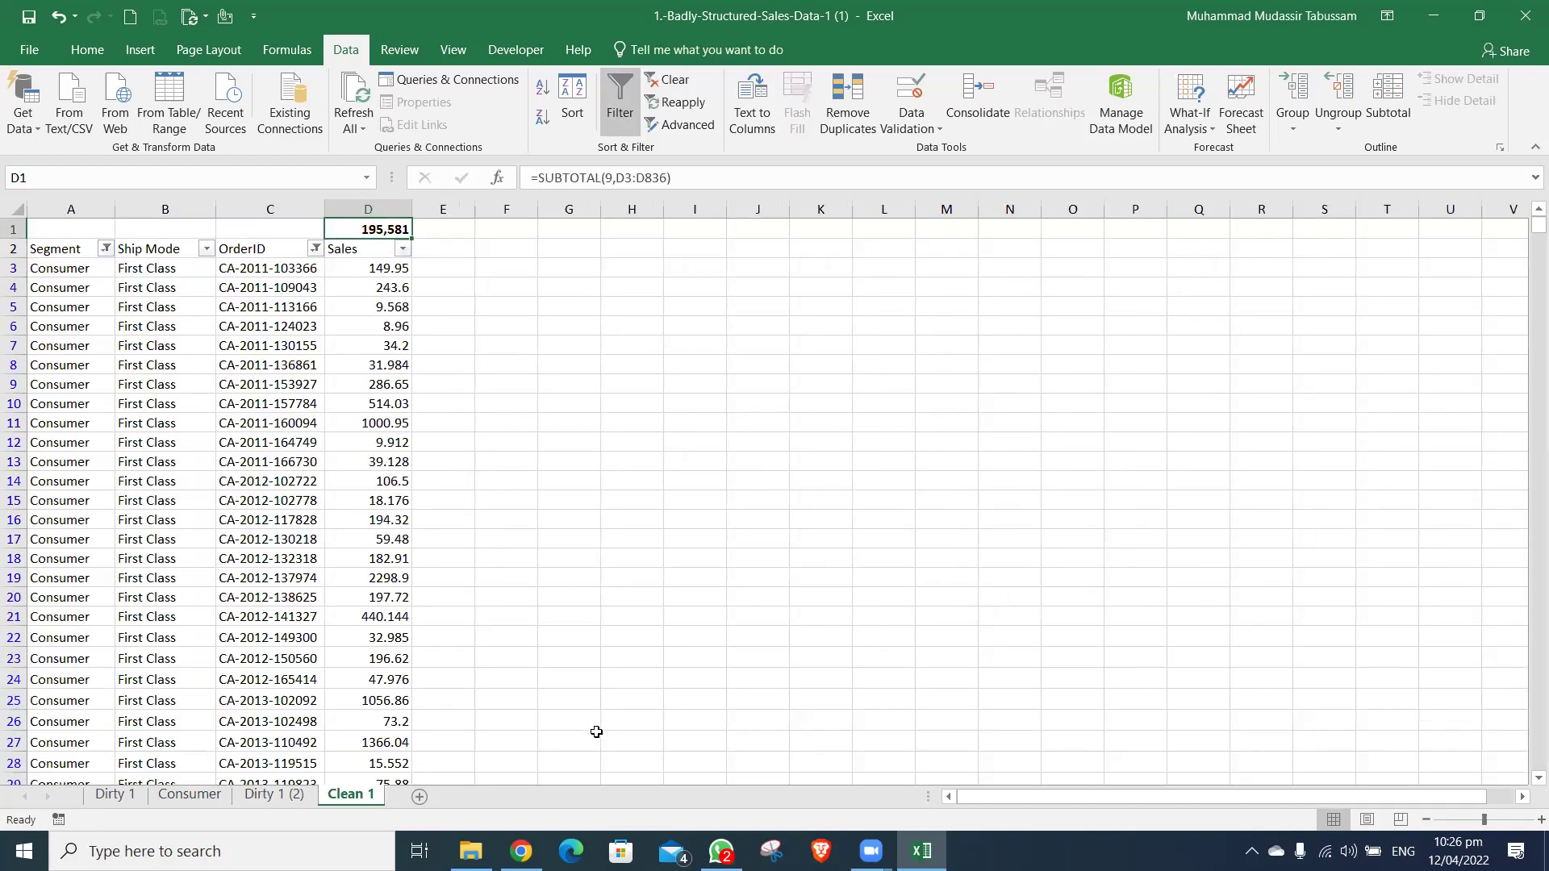
- Copy the Corporate block, columns H to L, on the Dirty 1 (2) sheet
key(ctrl+Page_Up)
key(Up)
key(Up)
key(Right)
key(Right)
key(Right)
key(Right)
key(Right)
key(Right)
key(Right)
key(Right)
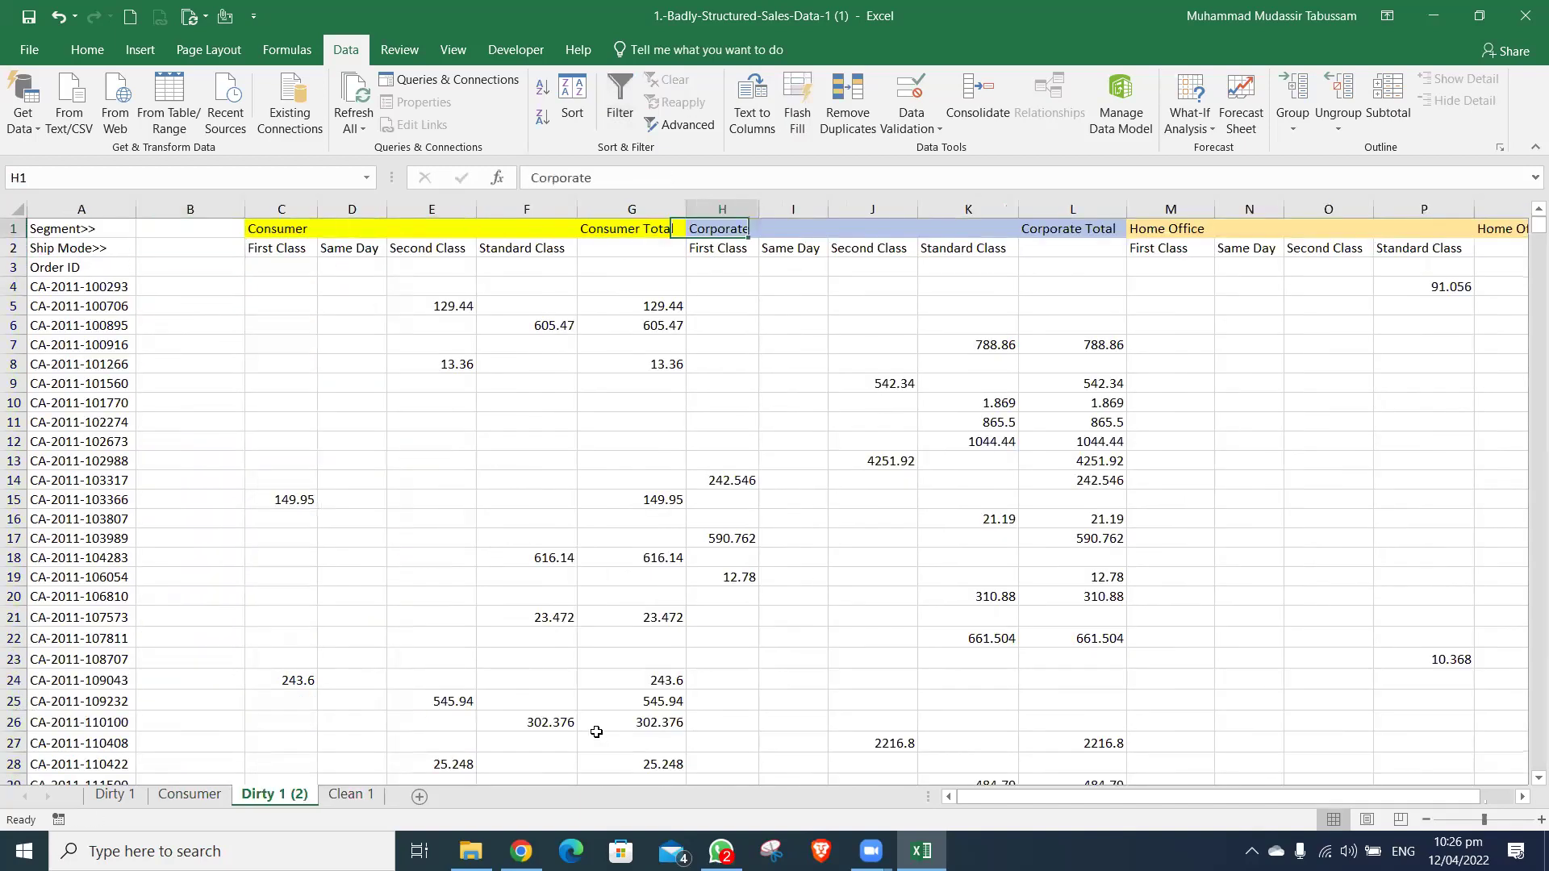
key(Right)
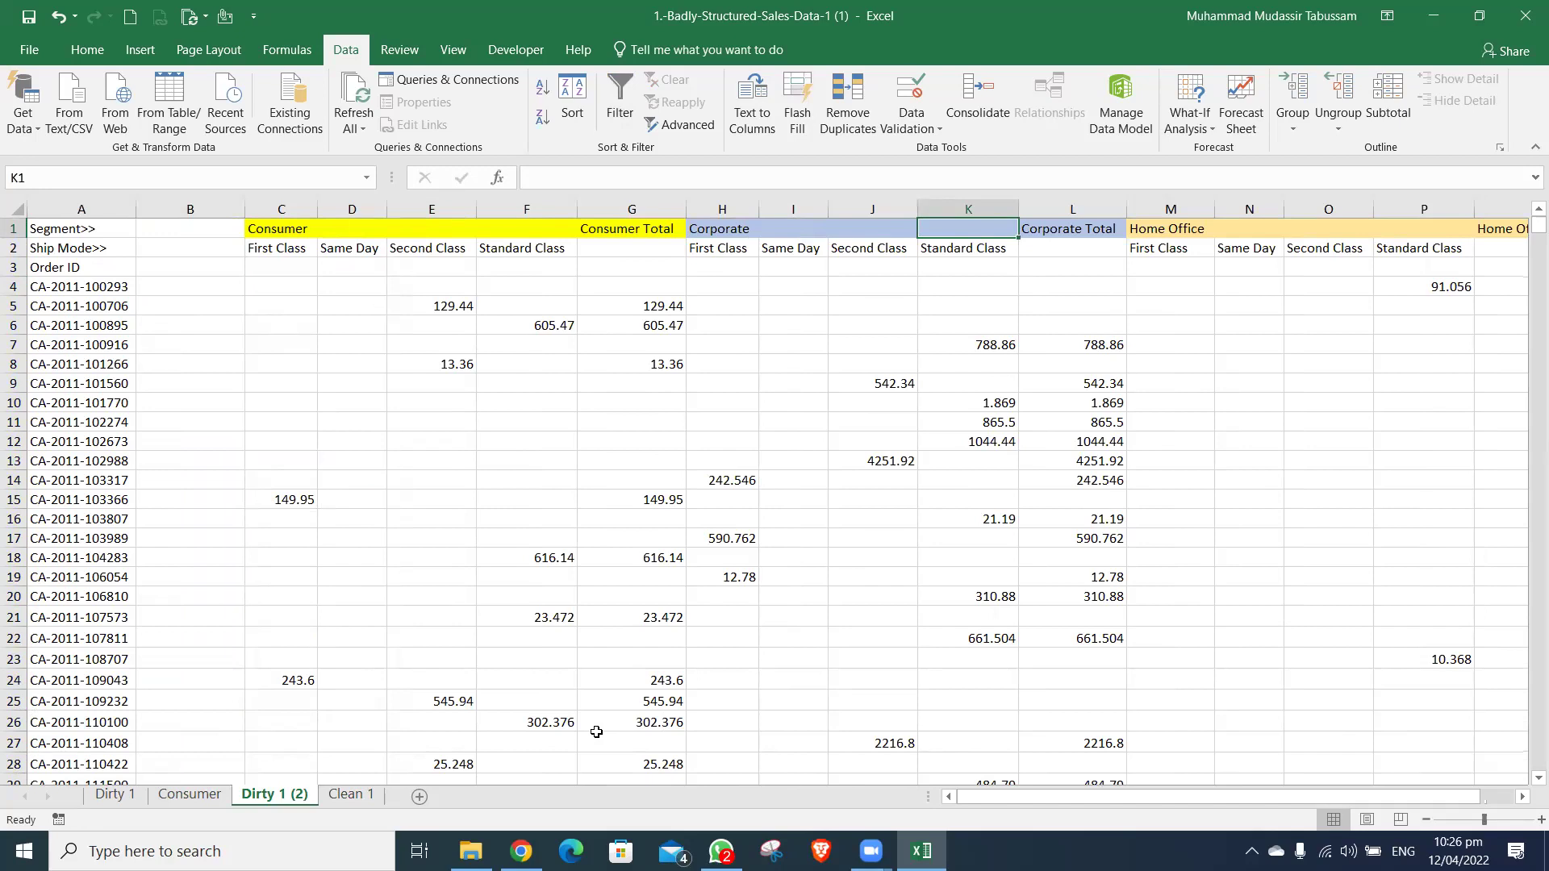
key(Left)
key(Left)
key(Left)
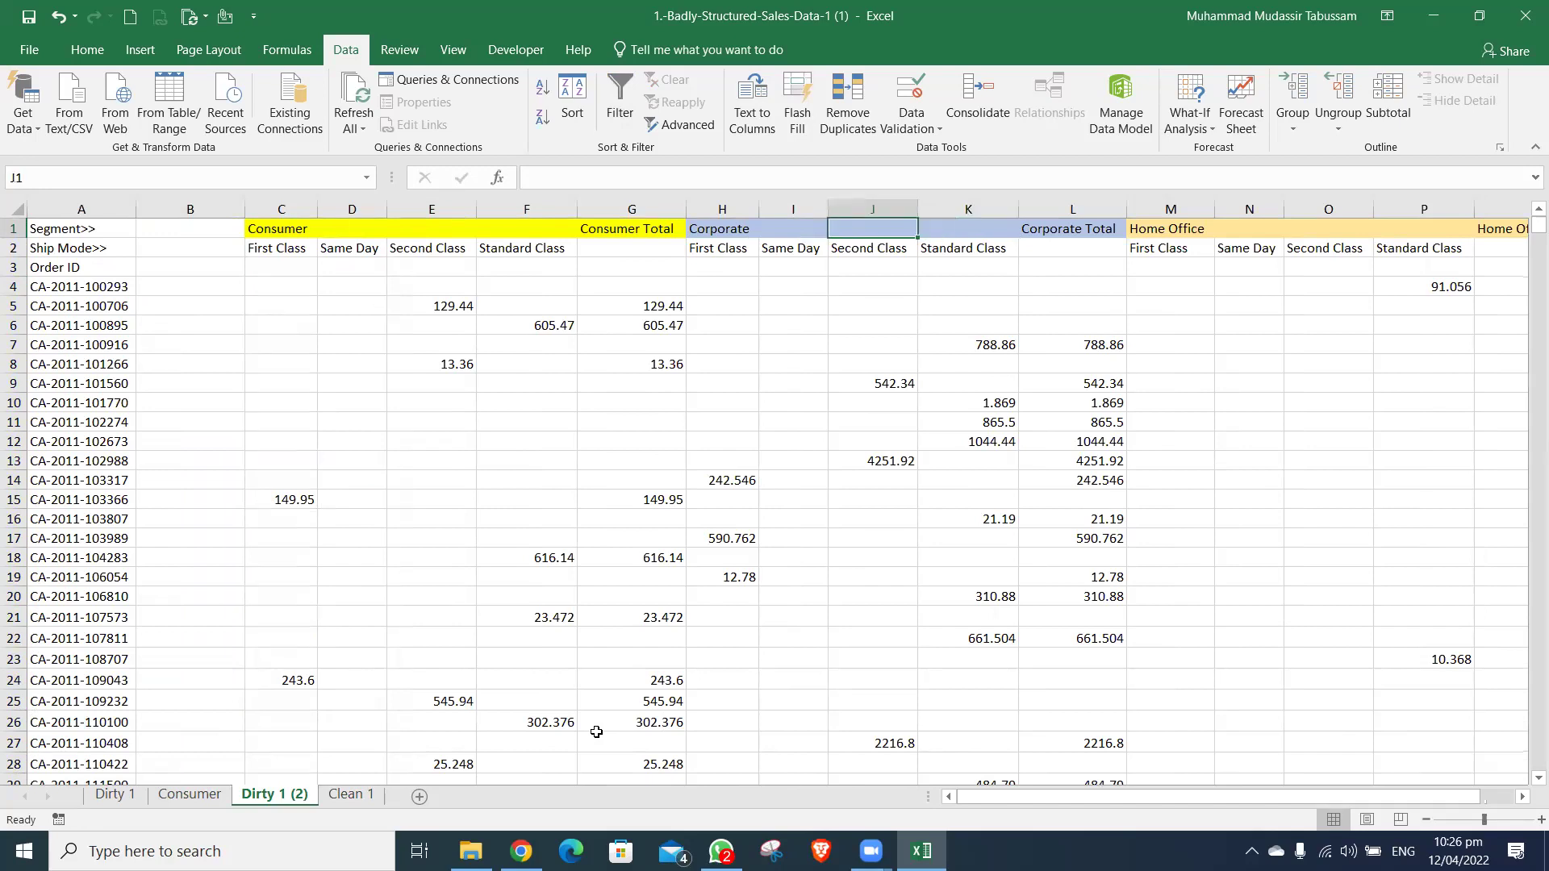
key(ctrl+shift+Down)
key(shift+Right)
key(shift+Right)
key(shift+Right)
key(shift+Right)
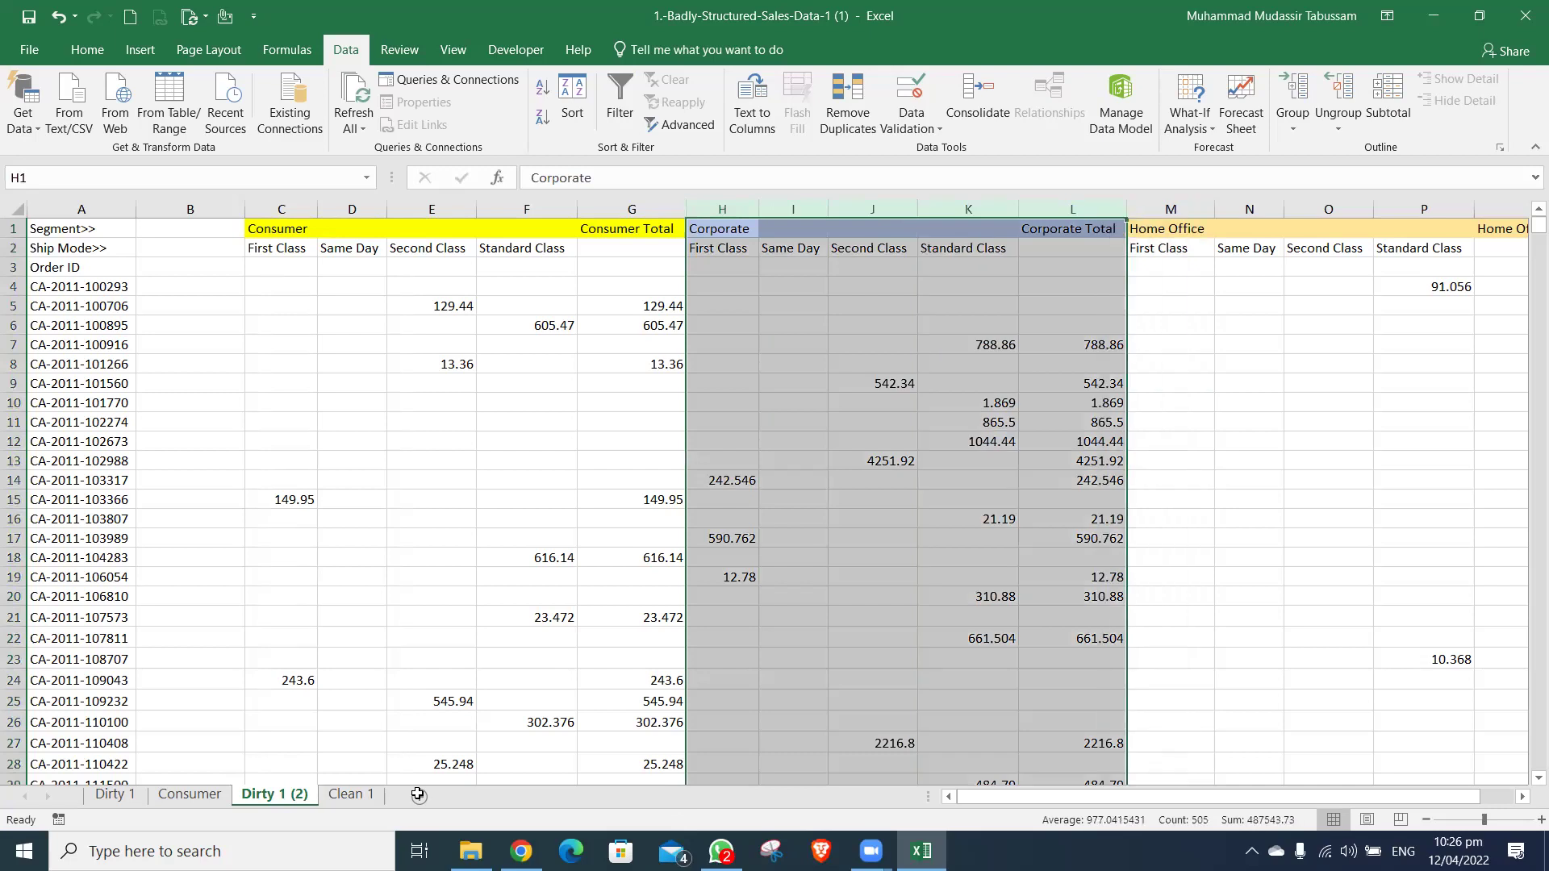
key(ctrl+c)
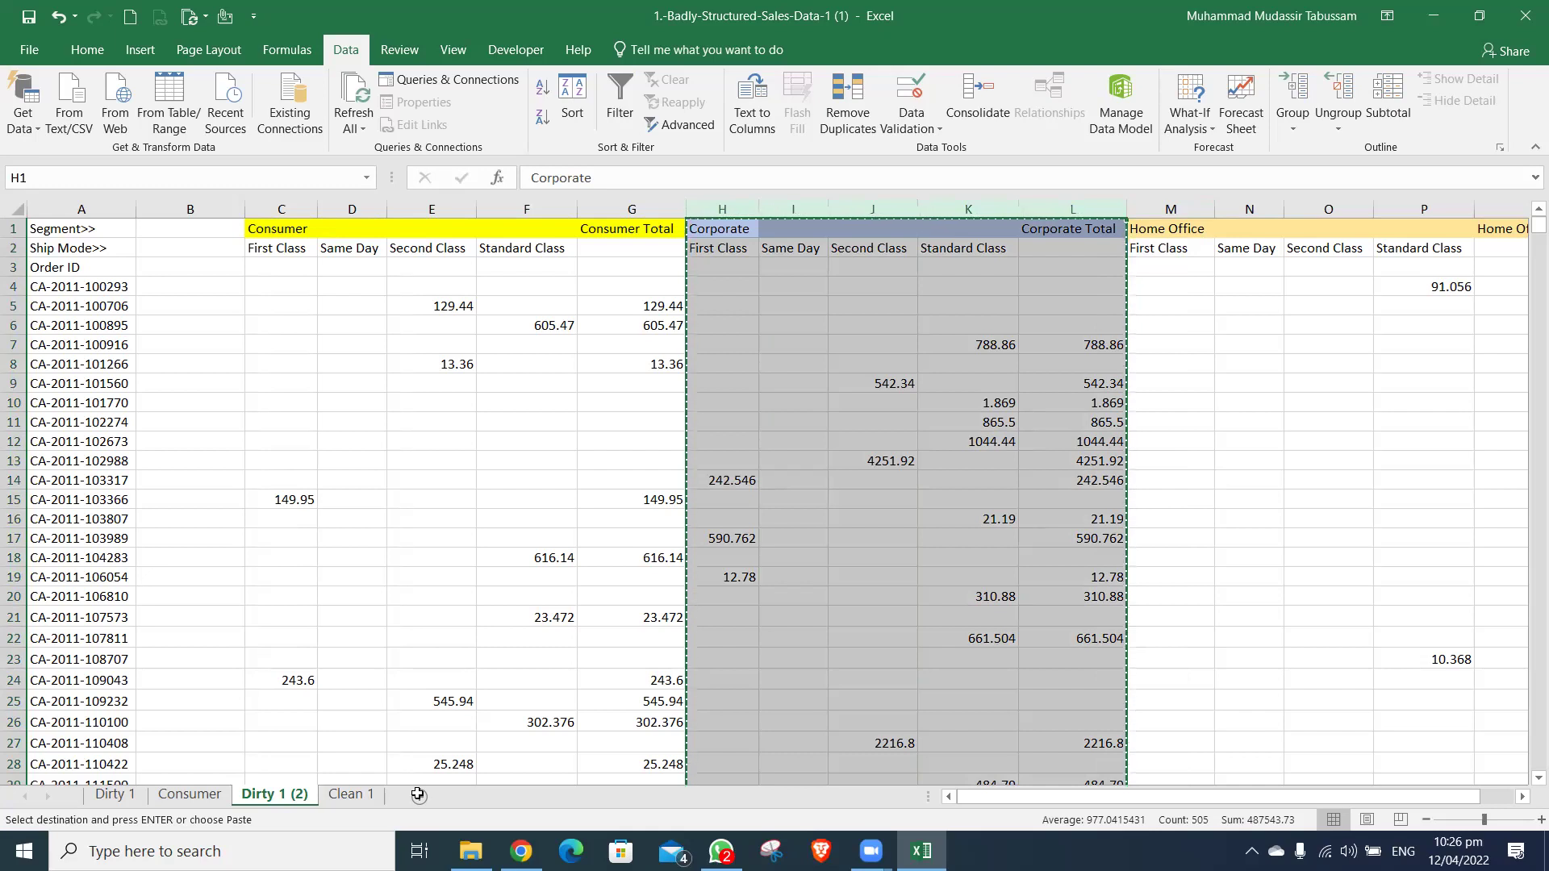
- Insert a new blank worksheet directly after the Consumer sheet
key(ctrl+Page_Up)
click(418, 795)
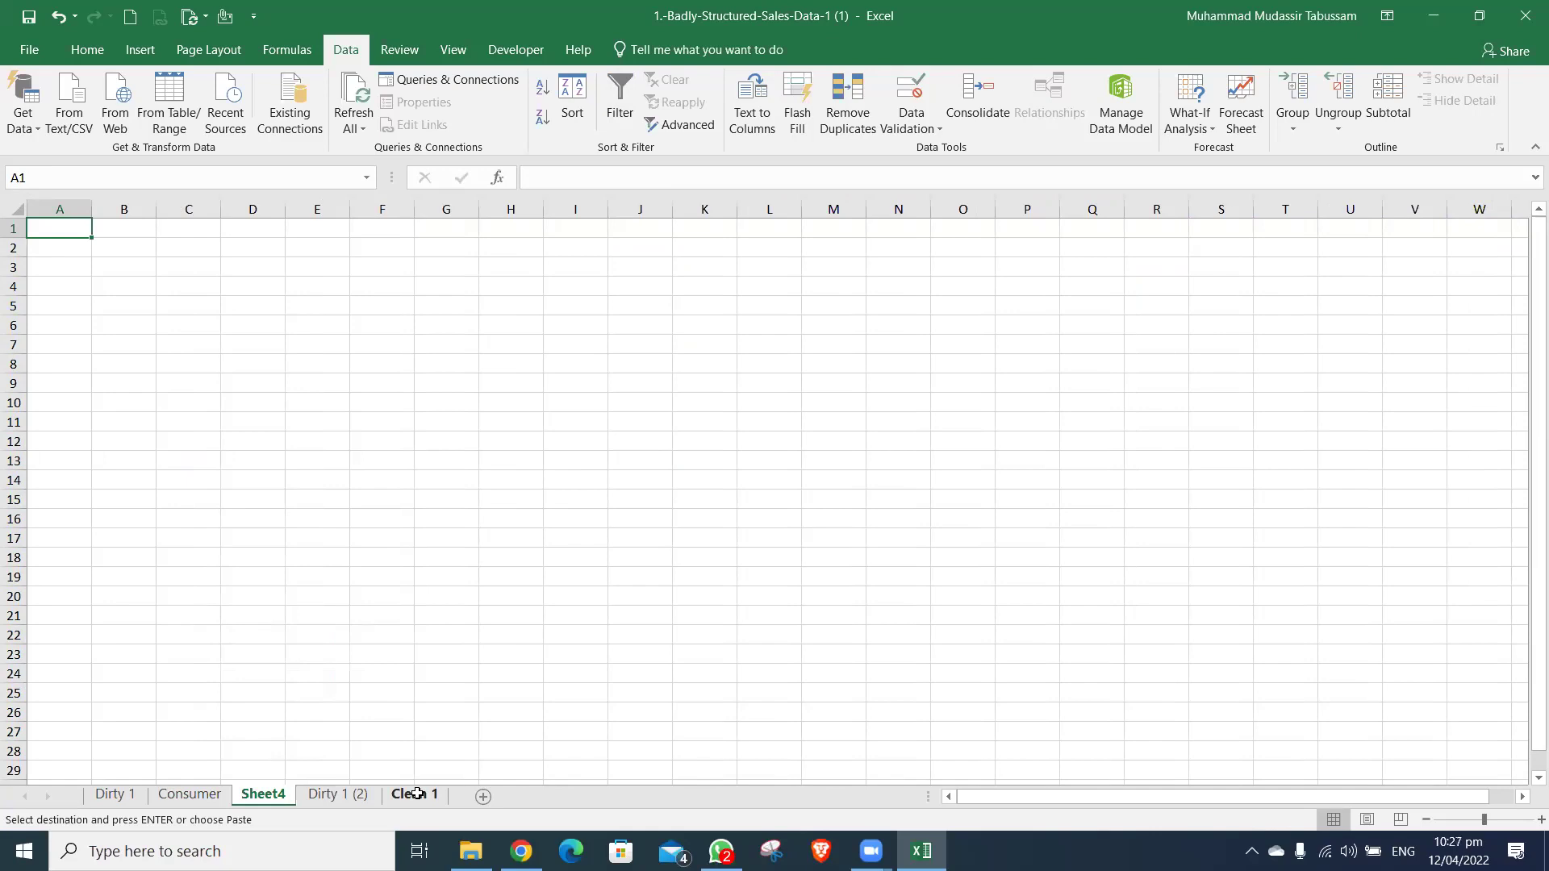
key(ctrl+Page_Up)
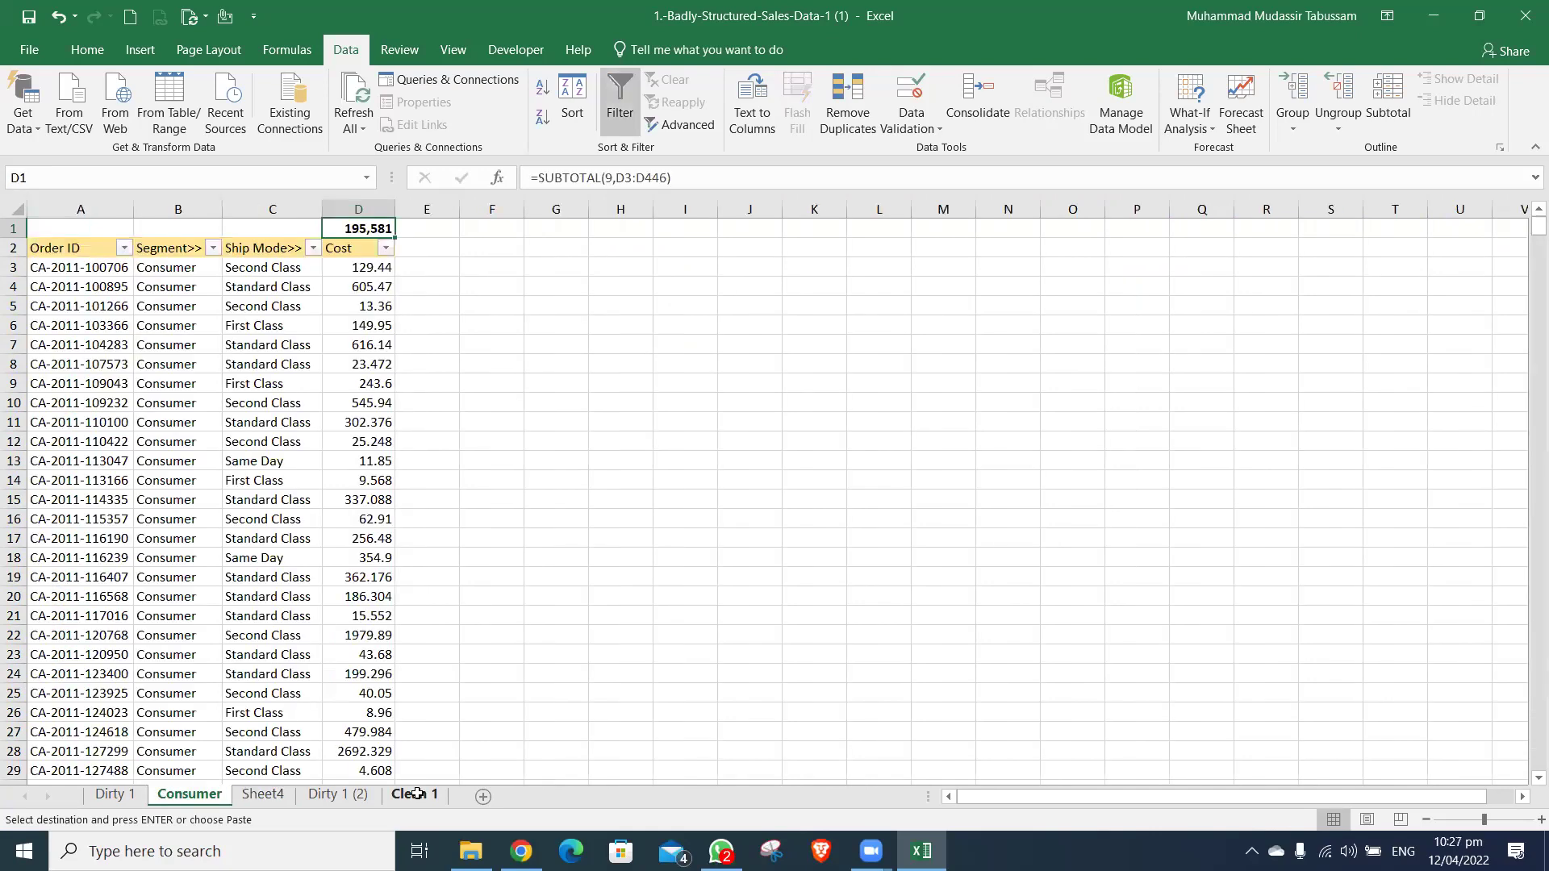
key(ctrl+Page_Down)
key(ctrl+Page_Down)
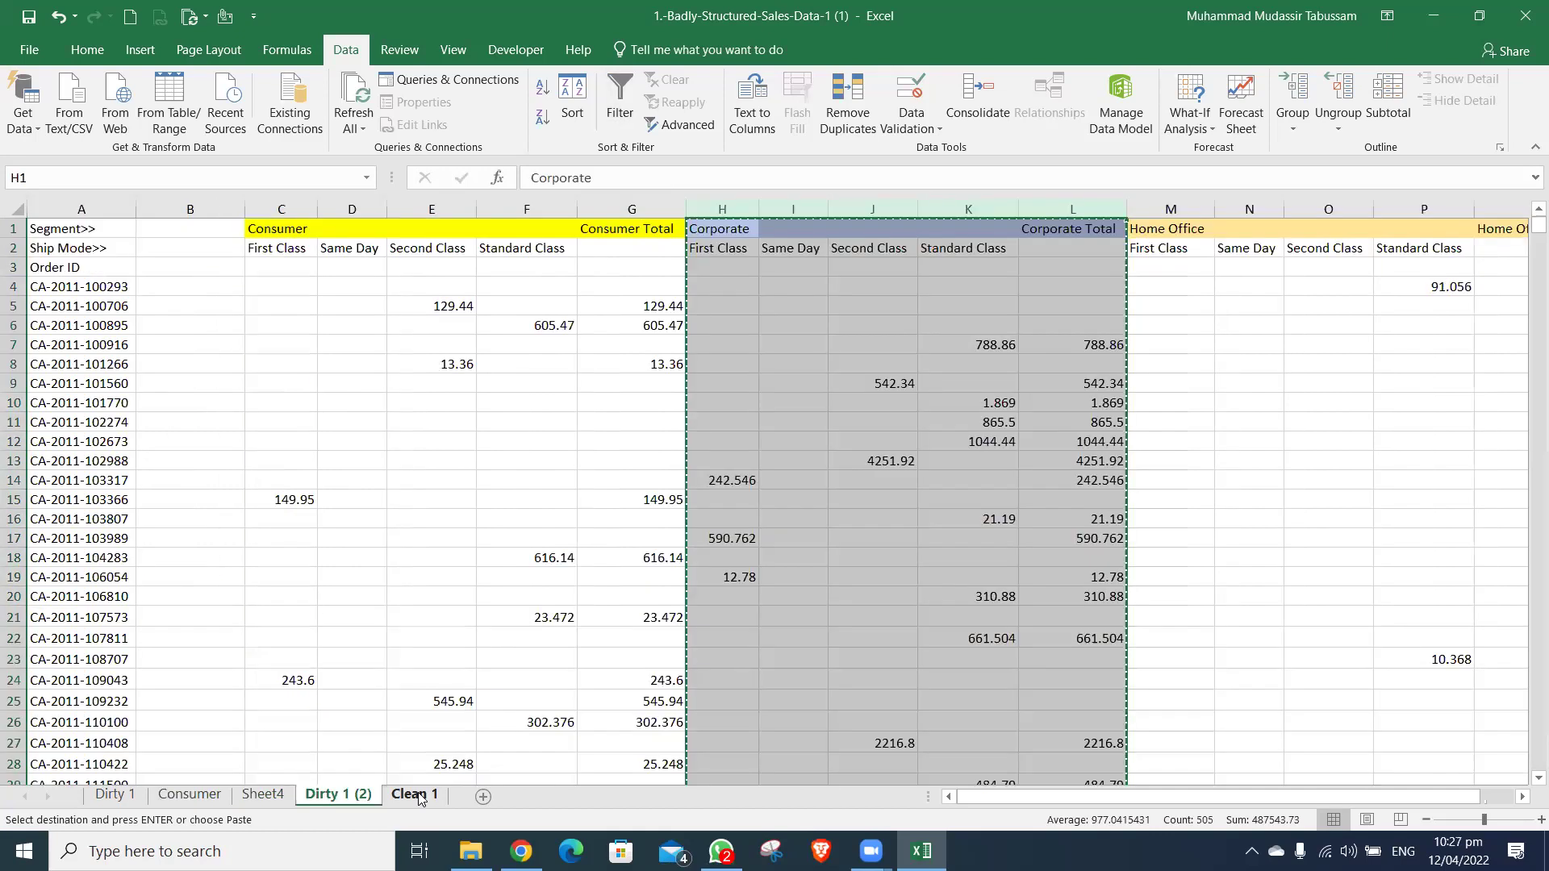
- Try pasting the Corporate block into Sheet4 from column A, and undo the paste
key(ctrl+Page_Up)
key(ctrl+space)
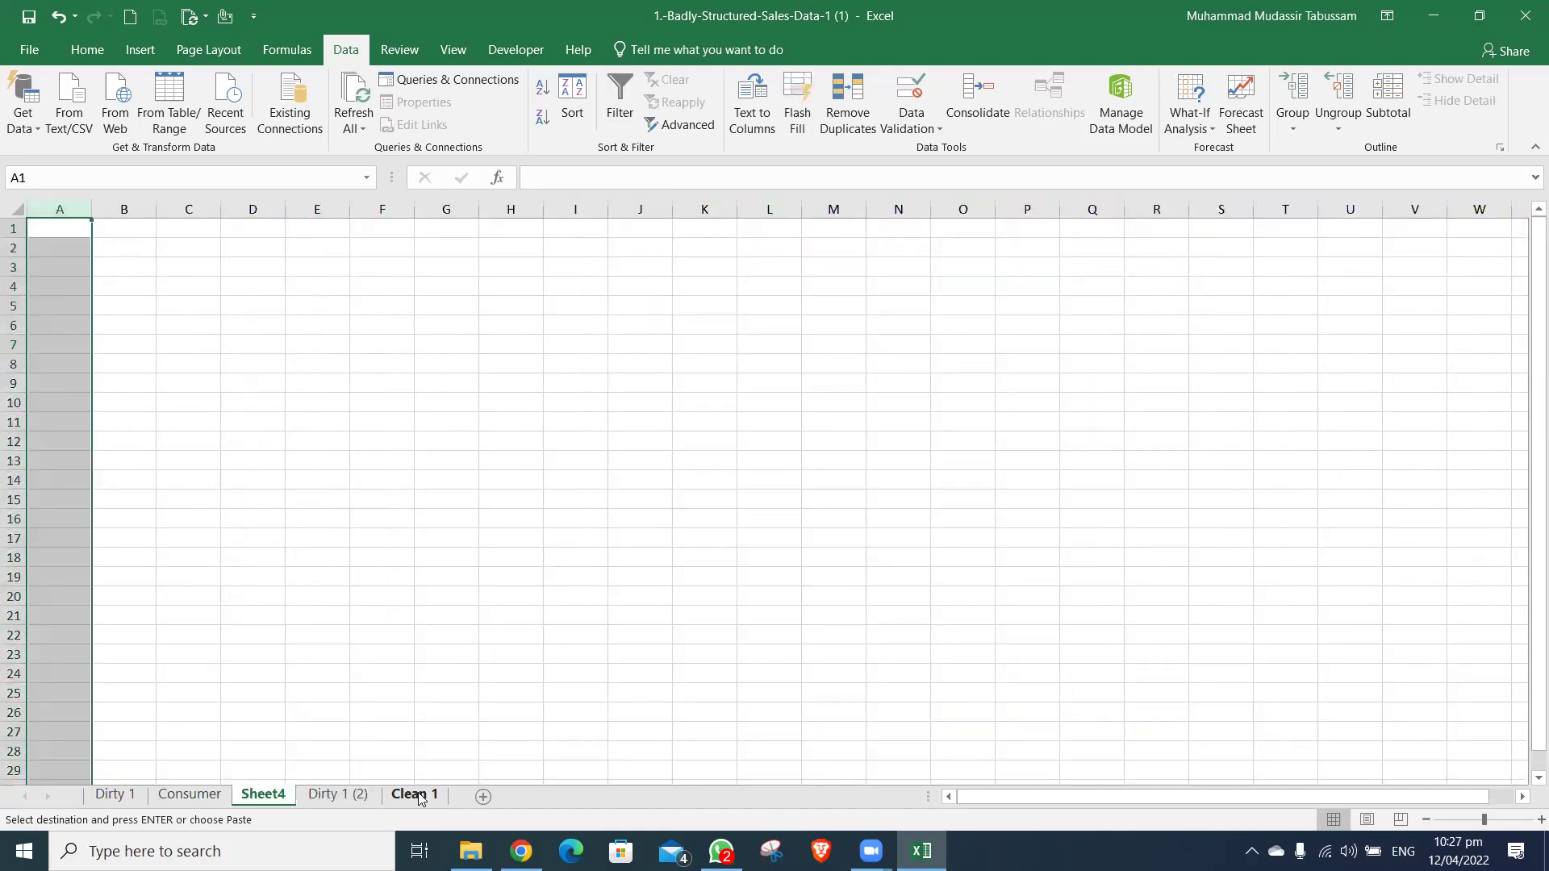
key(ctrl+v)
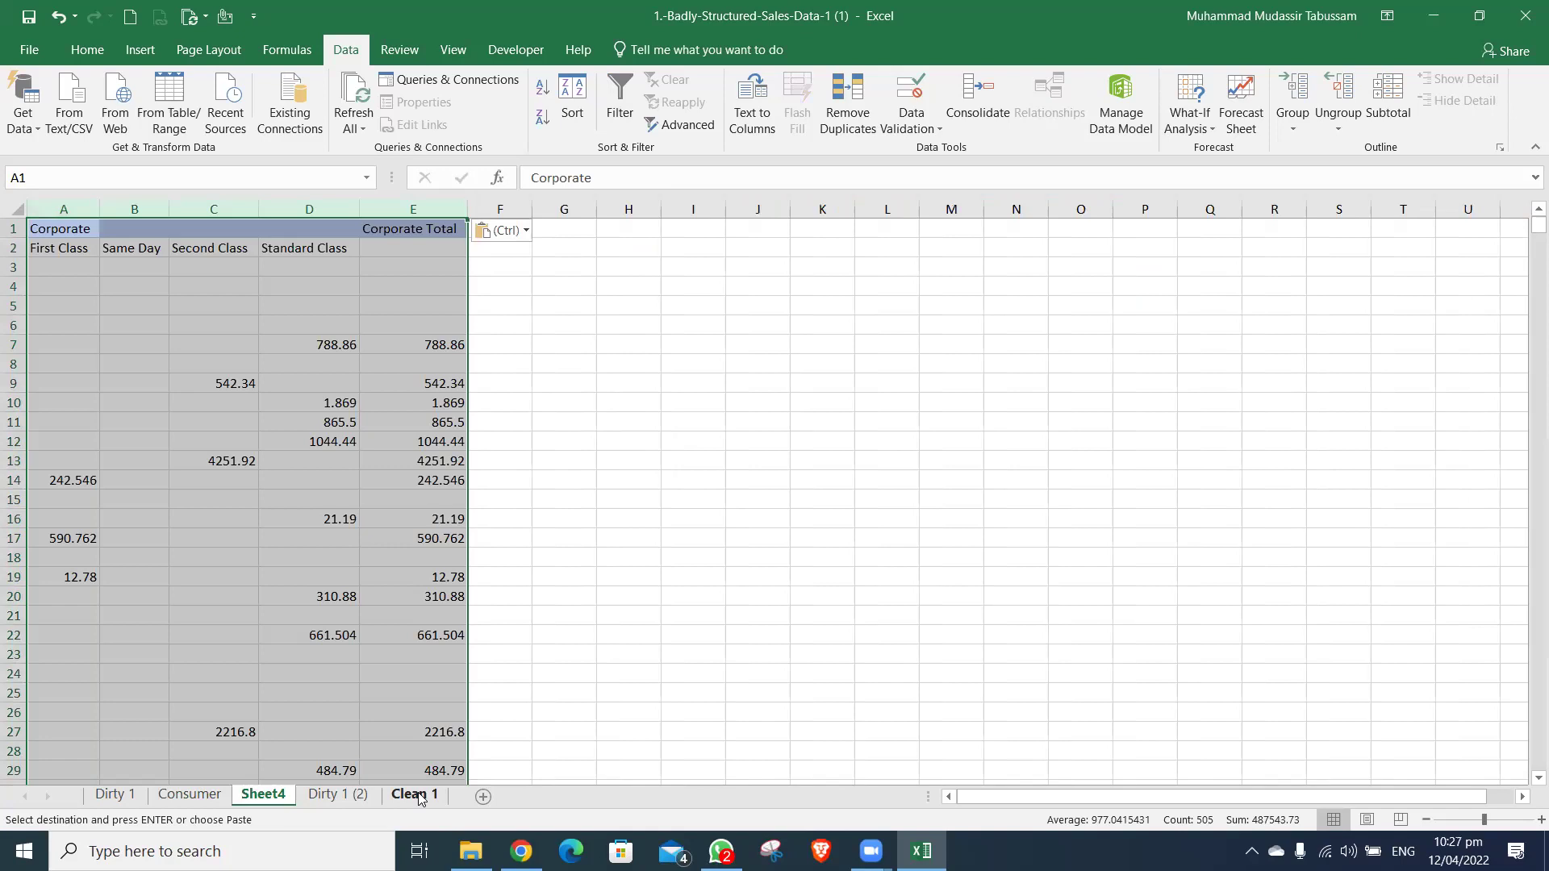
key(ctrl+z)
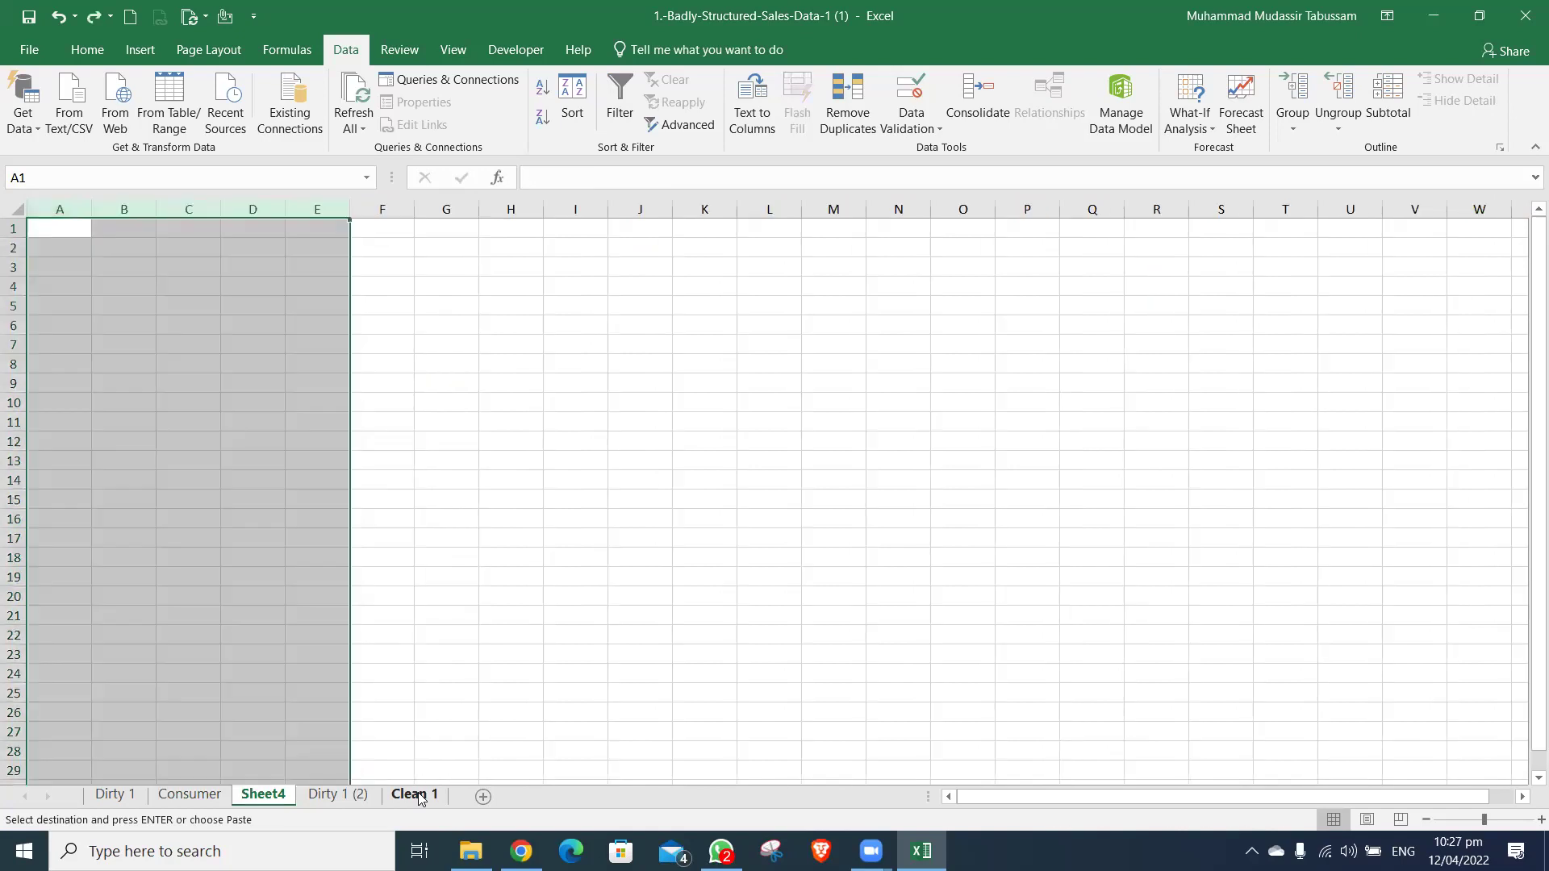
- Copy the Order ID column from Dirty 1, including its header labels, into column A of Sheet4
key(ctrl+Page_Up)
key(ctrl+Page_Up)
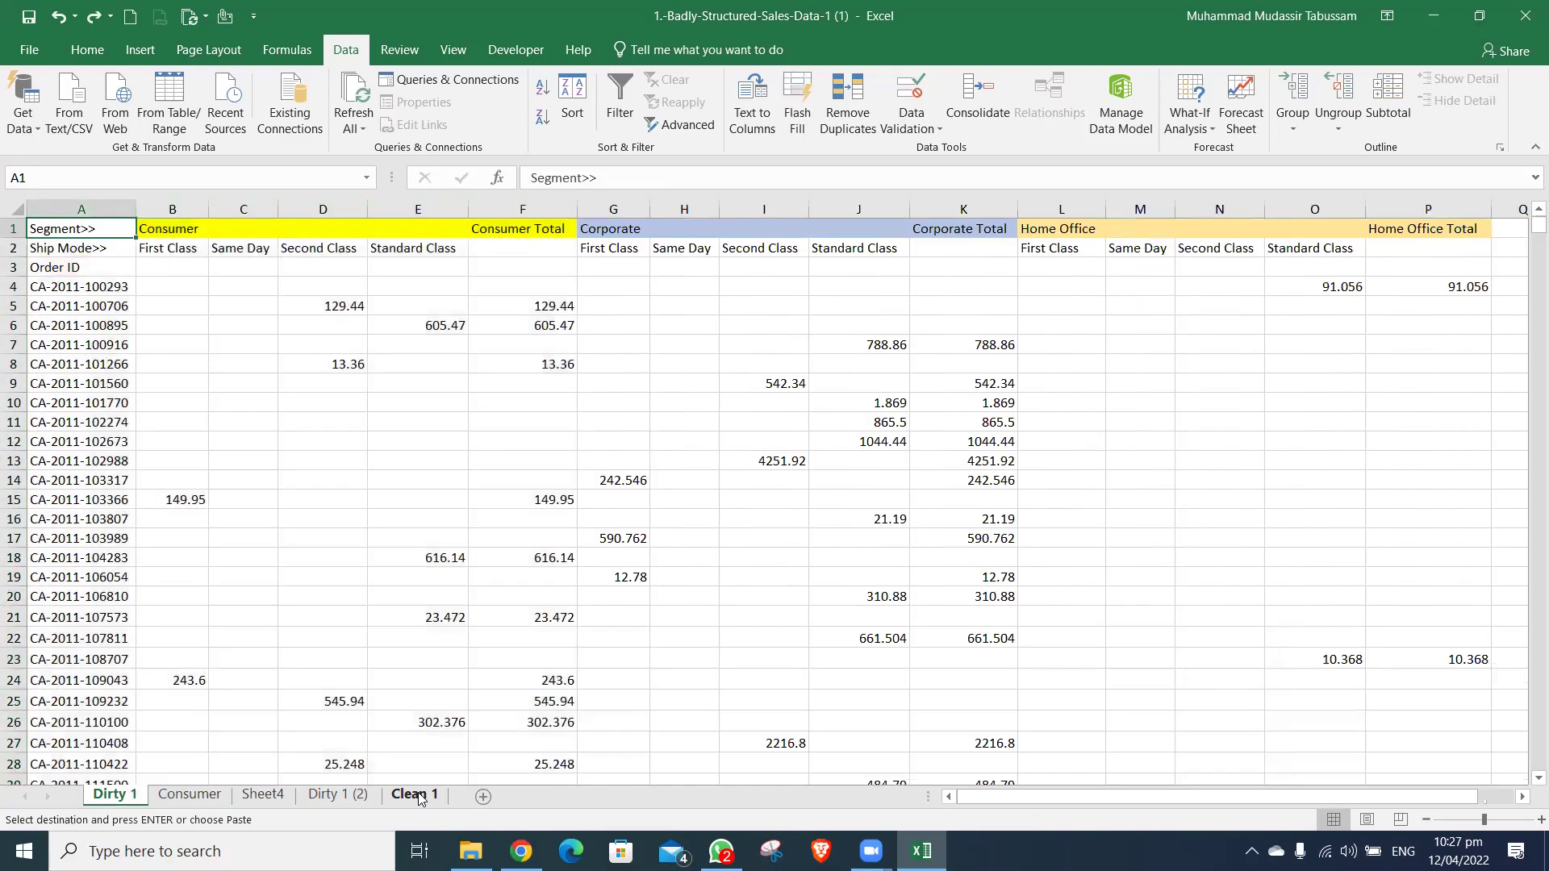
key(ctrl+shift+Down)
key(ctrl+c)
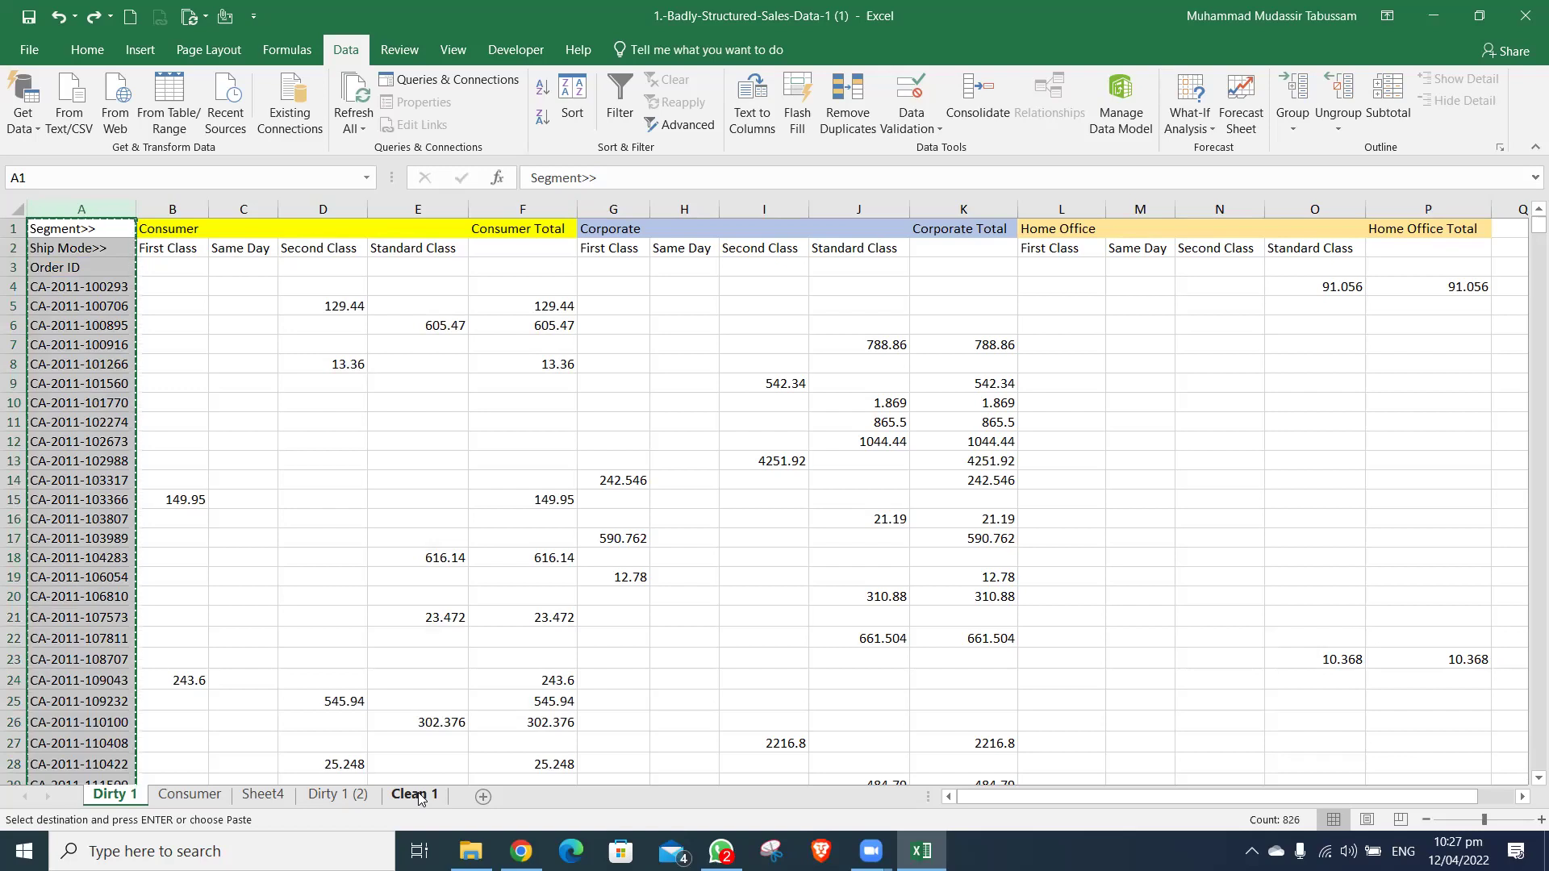
key(ctrl+Page_Down)
key(ctrl+Page_Down)
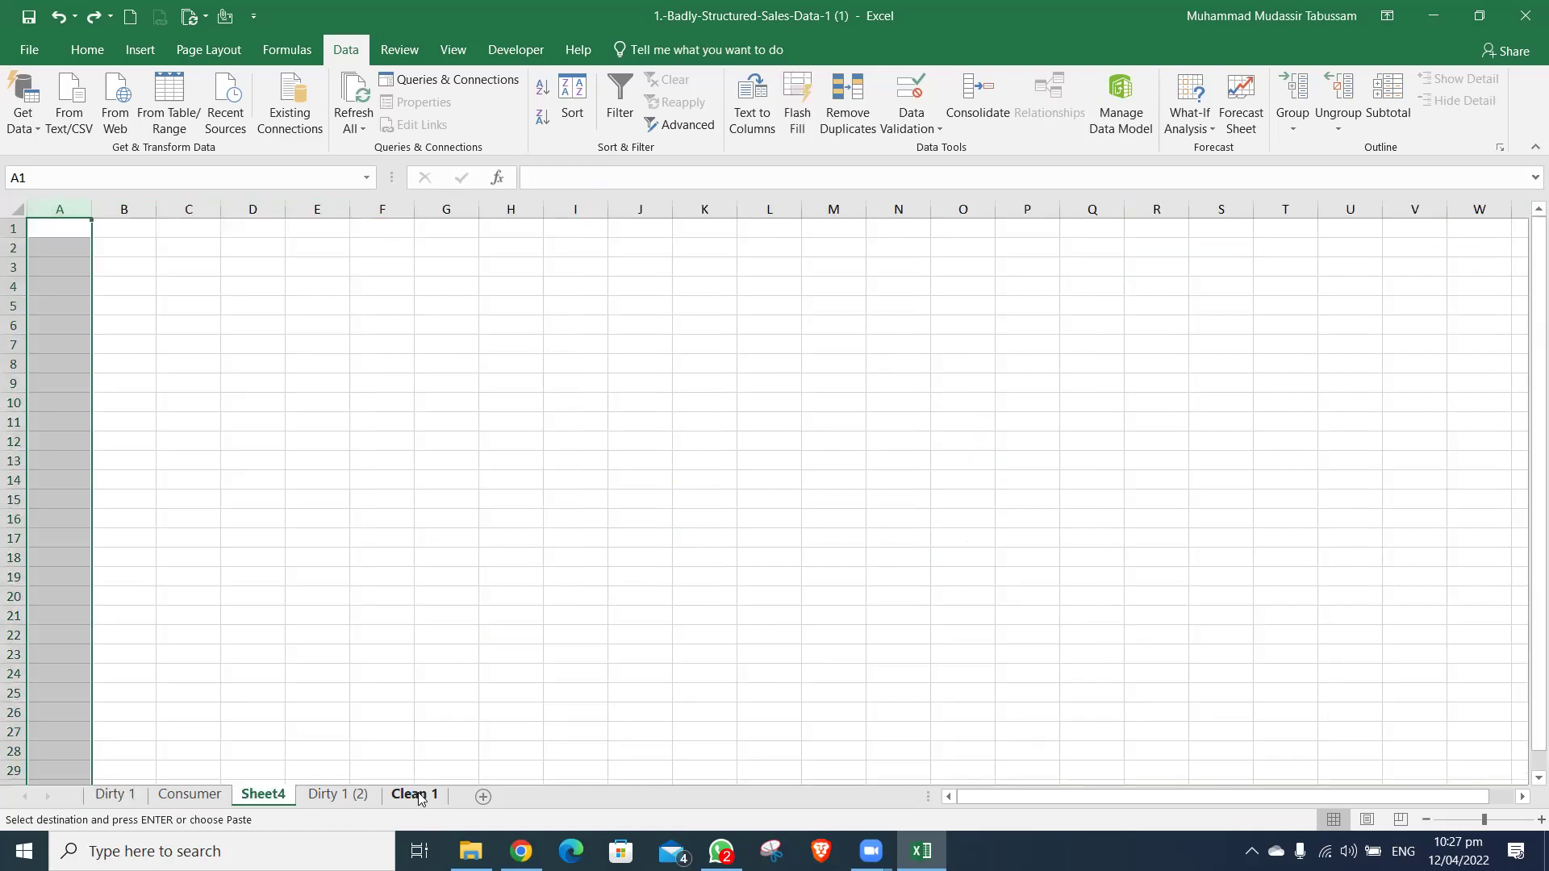
key(ctrl+v)
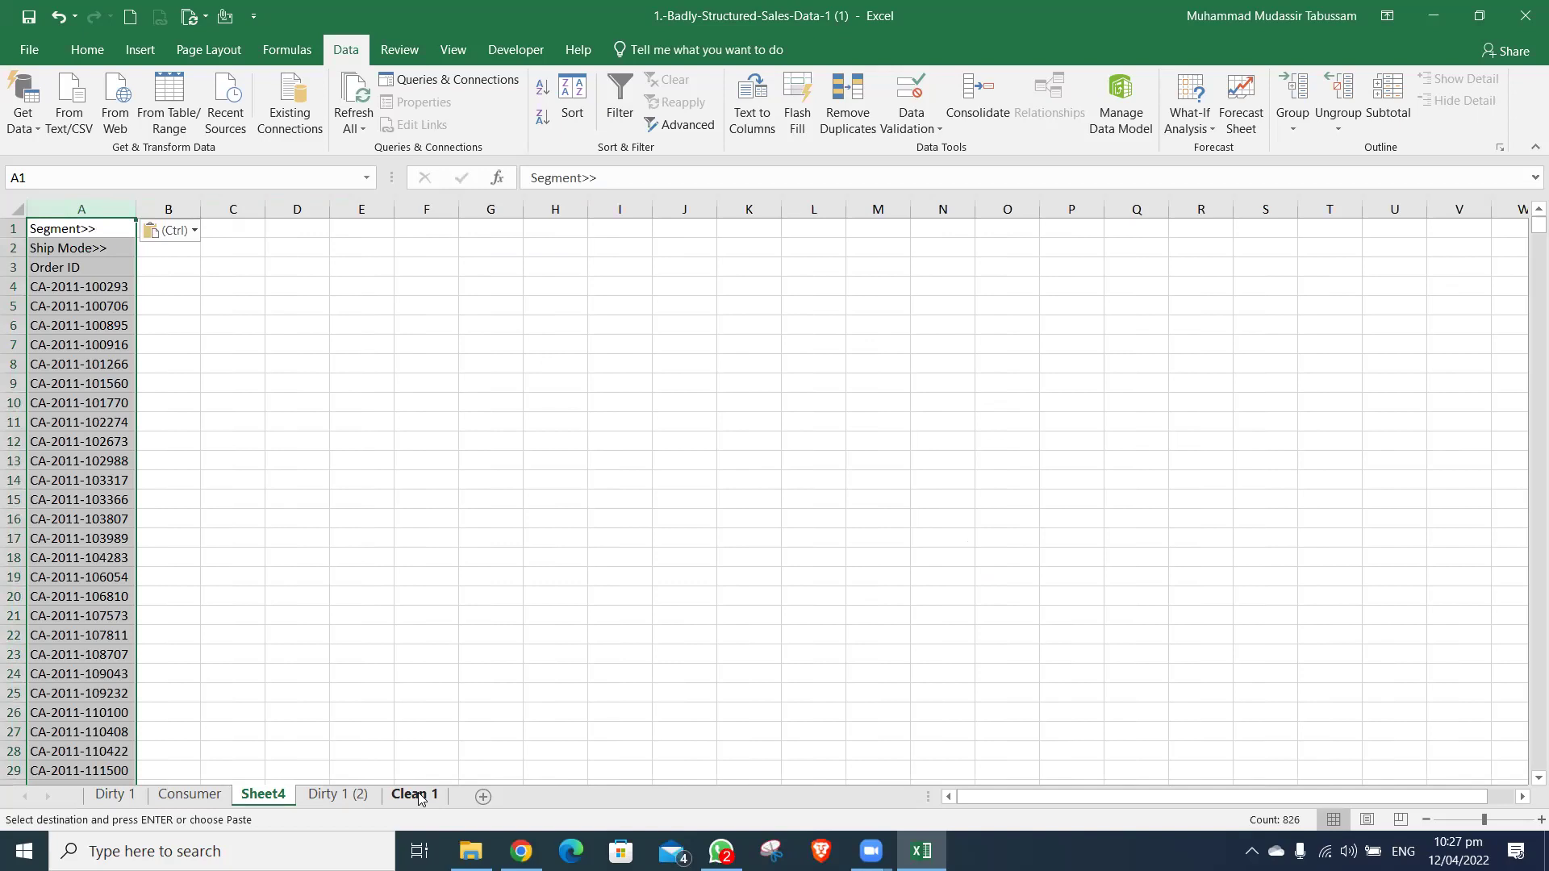
- Copy the Corporate block, columns G to K, on the Dirty 1 sheet
key(ctrl+Page_Up)
key(ctrl+Page_Up)
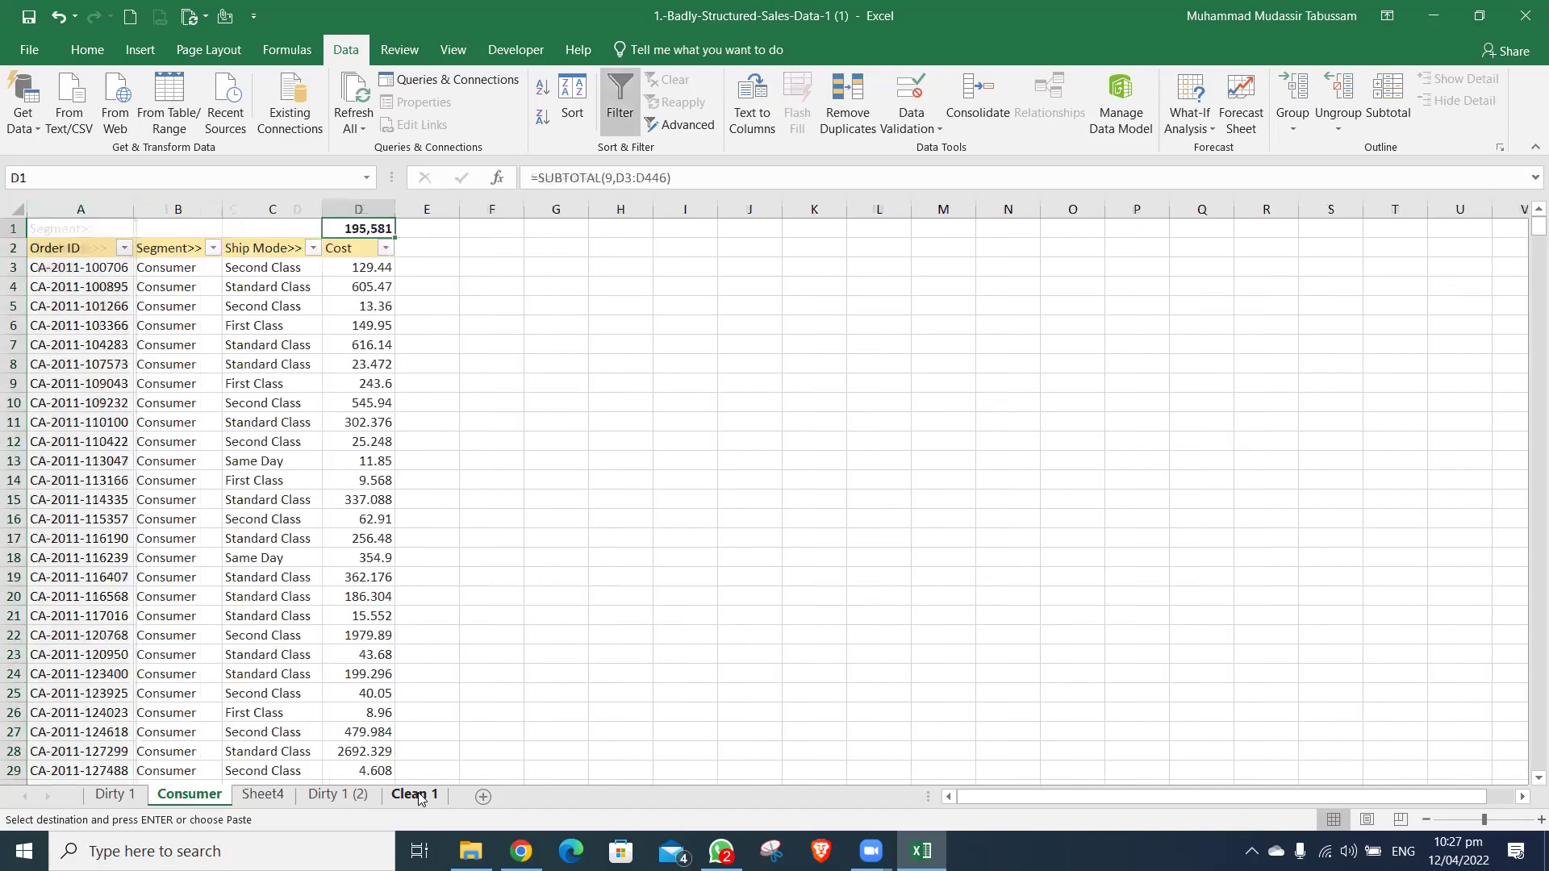
key(Right)
key(Right)
key(Right)
key(Right)
key(Right)
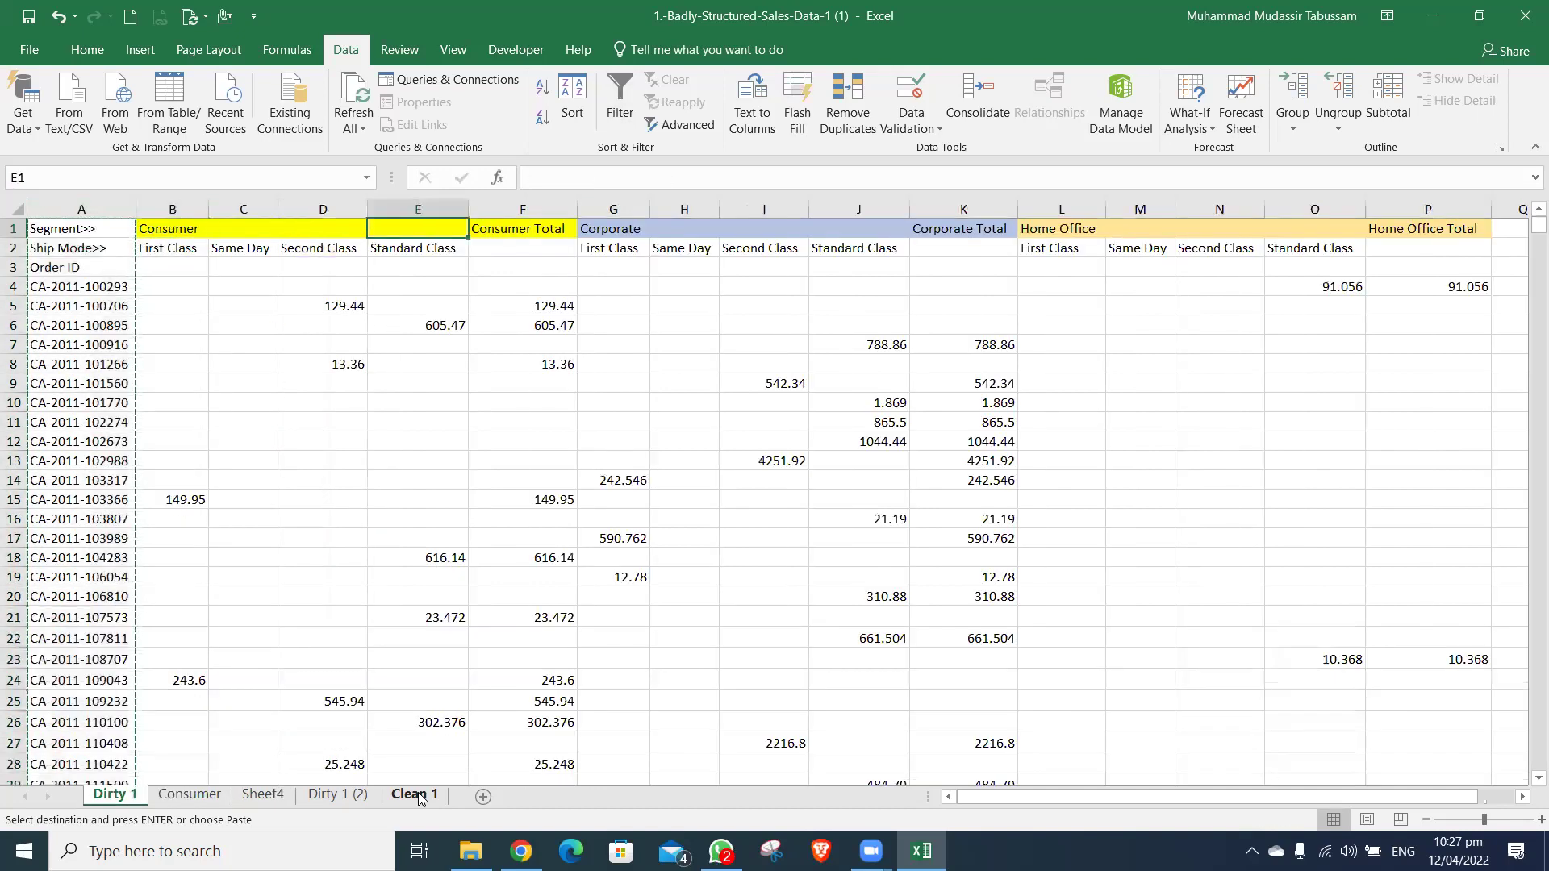
key(ctrl+space)
key(shift+Right)
key(shift+Right)
key(shift+Right)
key(shift+Right)
key(ctrl+c)
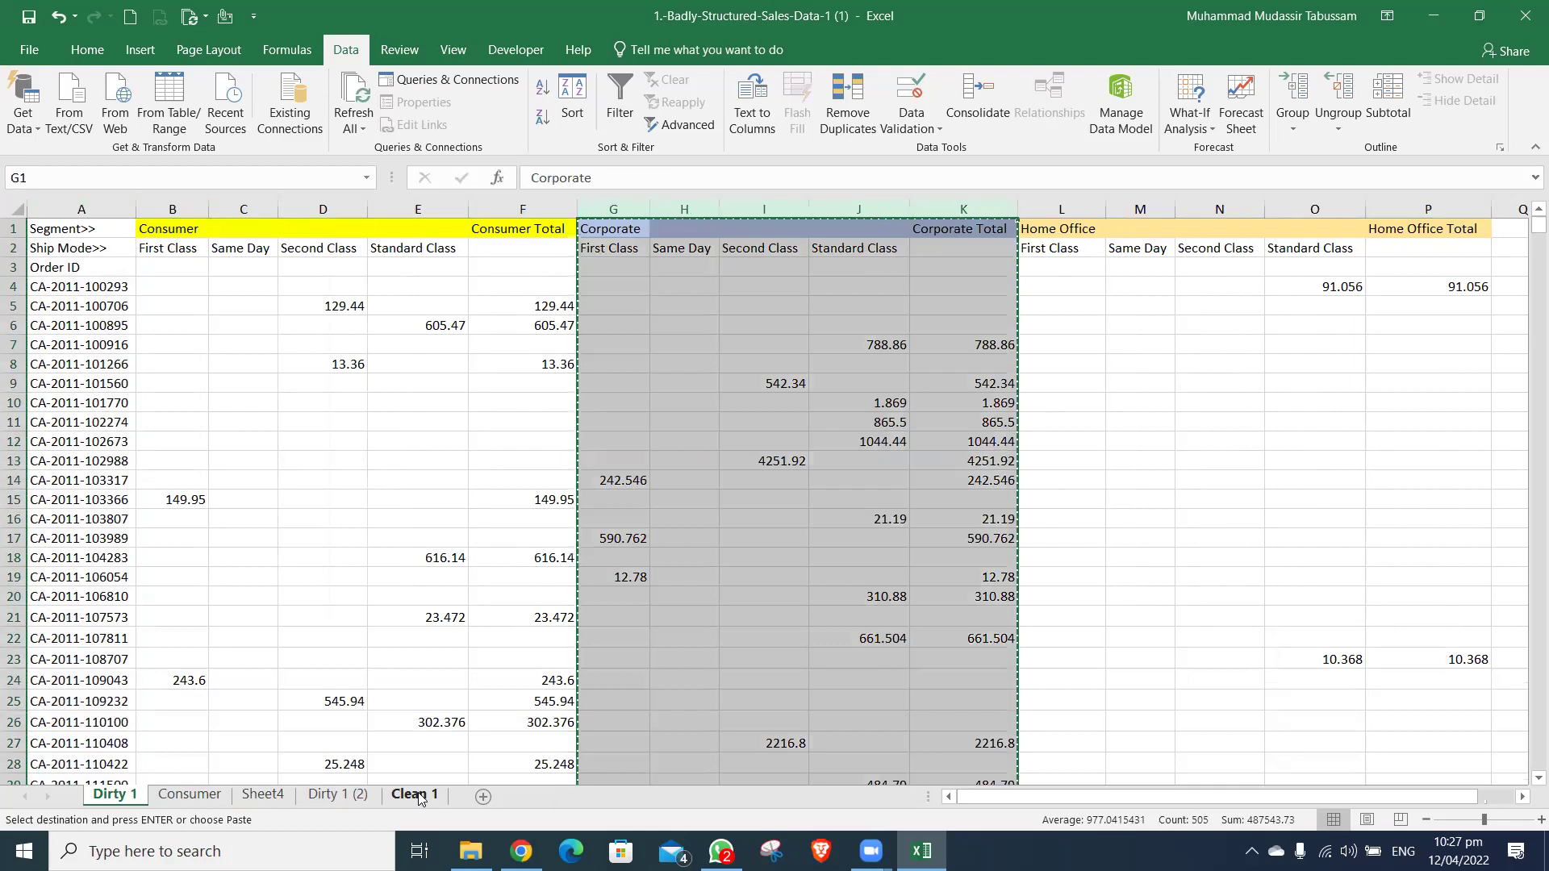
- Paste the copied Corporate block into Sheet4 starting at column B
key(ctrl+Page_Down)
key(ctrl+Page_Down)
key(ctrl+Page_Down)
key(ctrl+Page_Up)
key(Right)
key(ctrl+v)
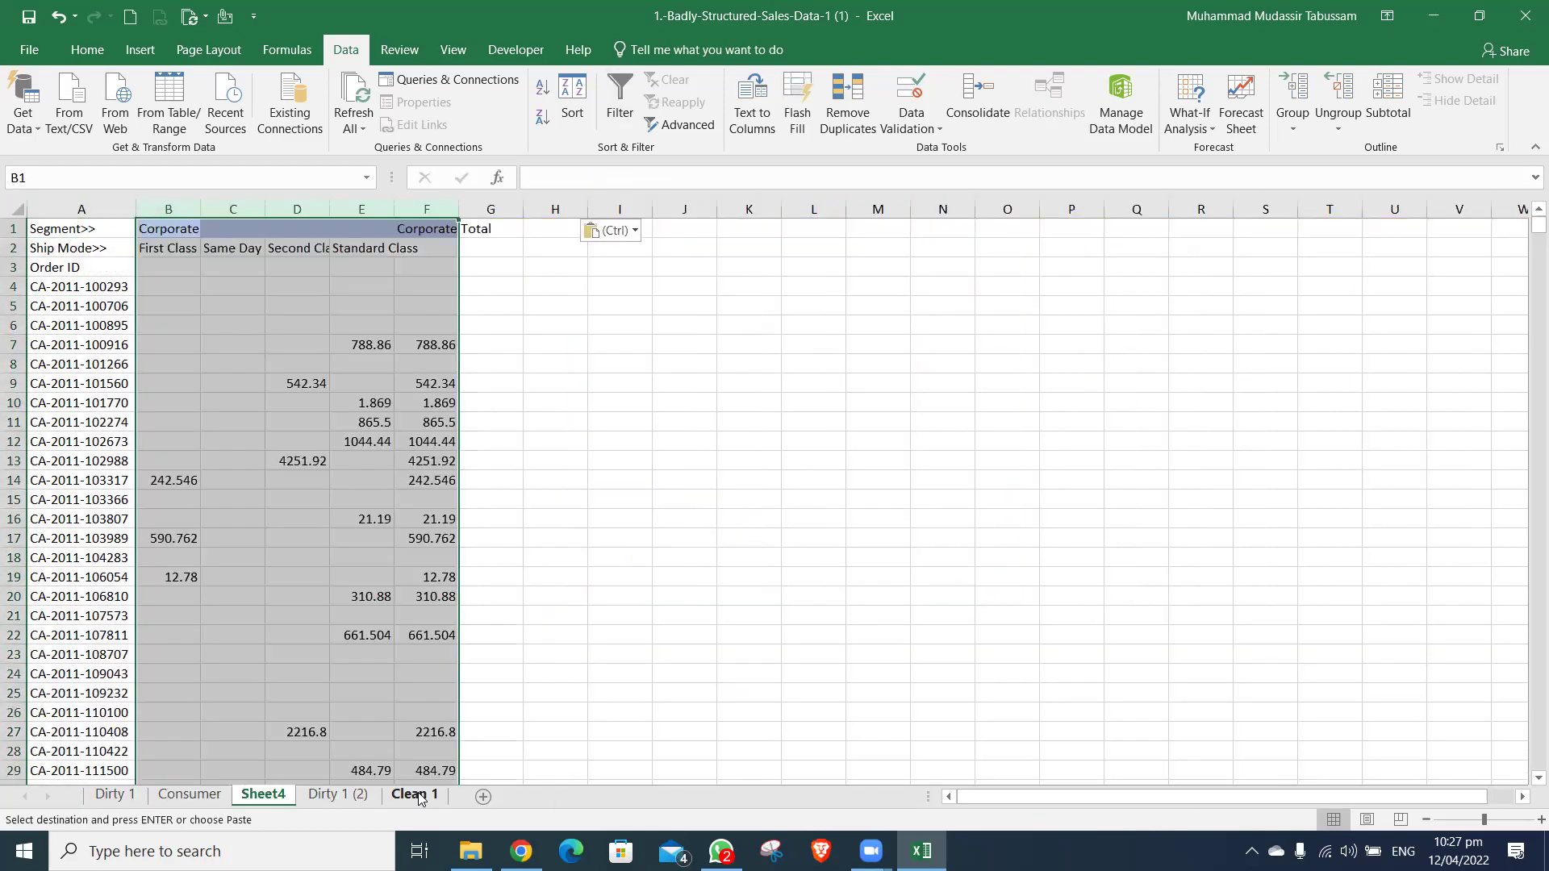
- Insert a blank column B between the order IDs and the Corporate block
key(ctrl+shift+Up)
key(ctrl+space)
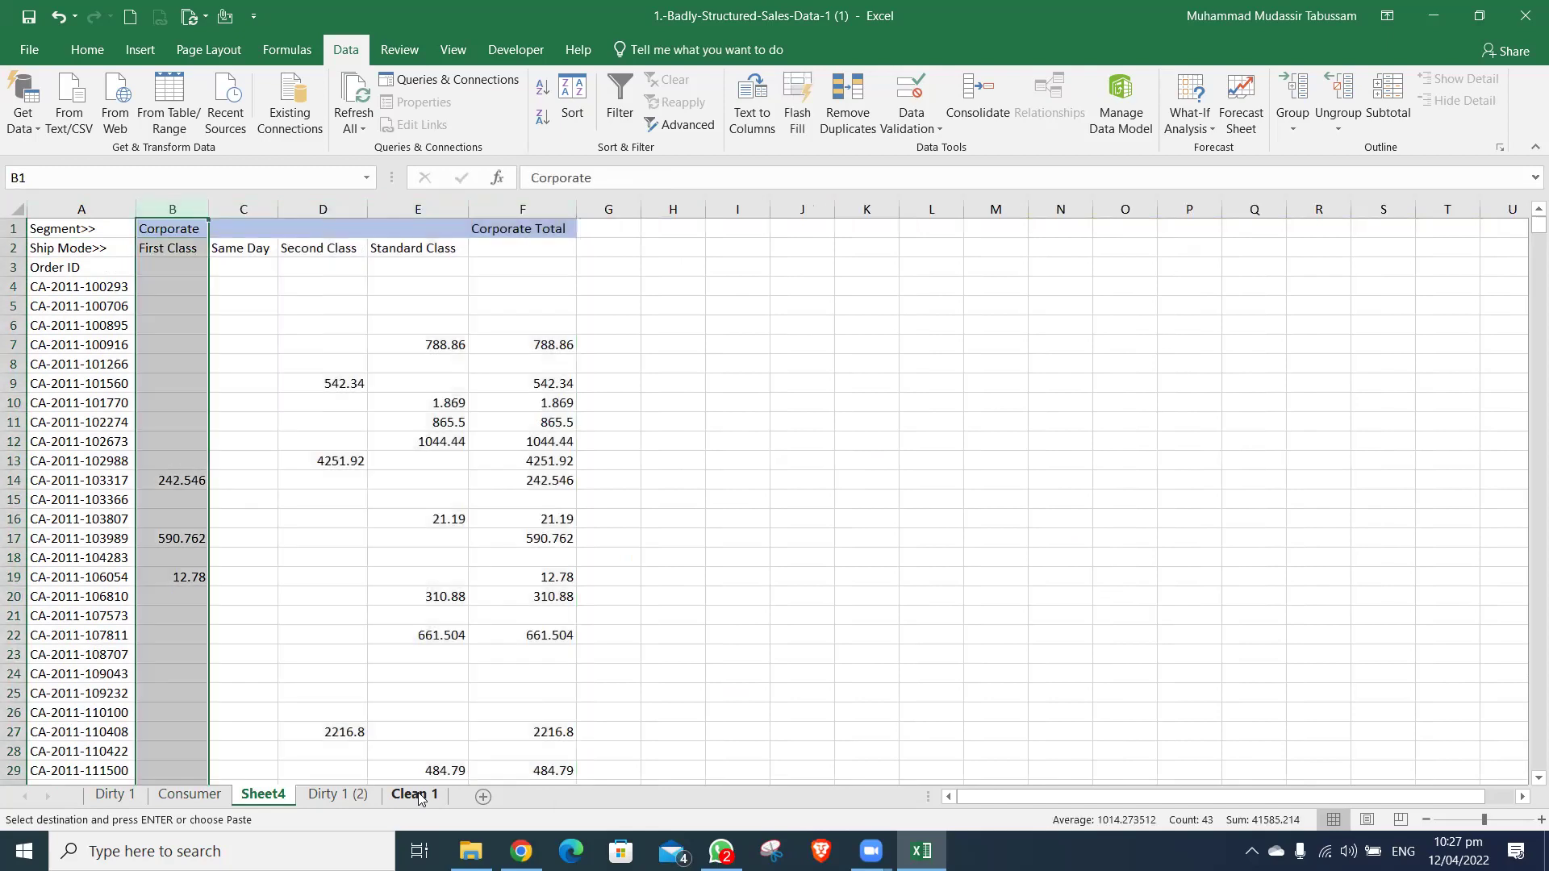
key(ctrl+shift+equal)
key(Down)
key(Down)
key(Down)
key(Up)
key(Up)
key(Up)
- Copy the Corporate heading from C1 and paste it as a value only into B4
key(Right)
key(ctrl+c)
key(Down)
key(Down)
key(Down)
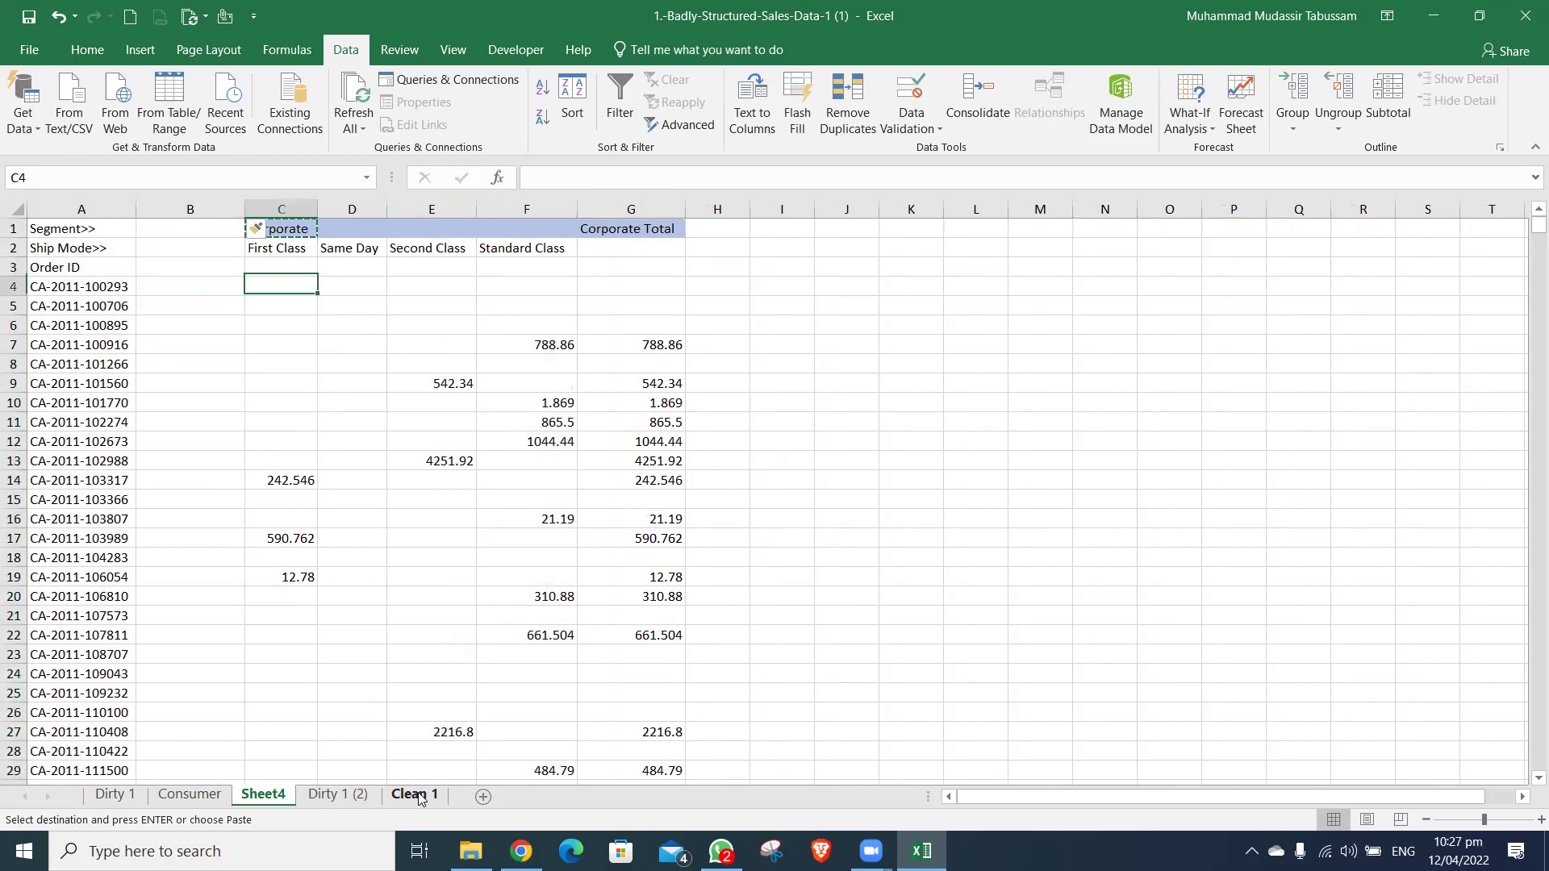
key(Down)
key(Left)
key(Up)
key(ctrl+alt+v)
key(v)
key(Return)
- Fill Corporate down column B to row 825 and delete the Grand Total row beneath it
key(ctrl+c)
key(Left)
key(ctrl+Down)
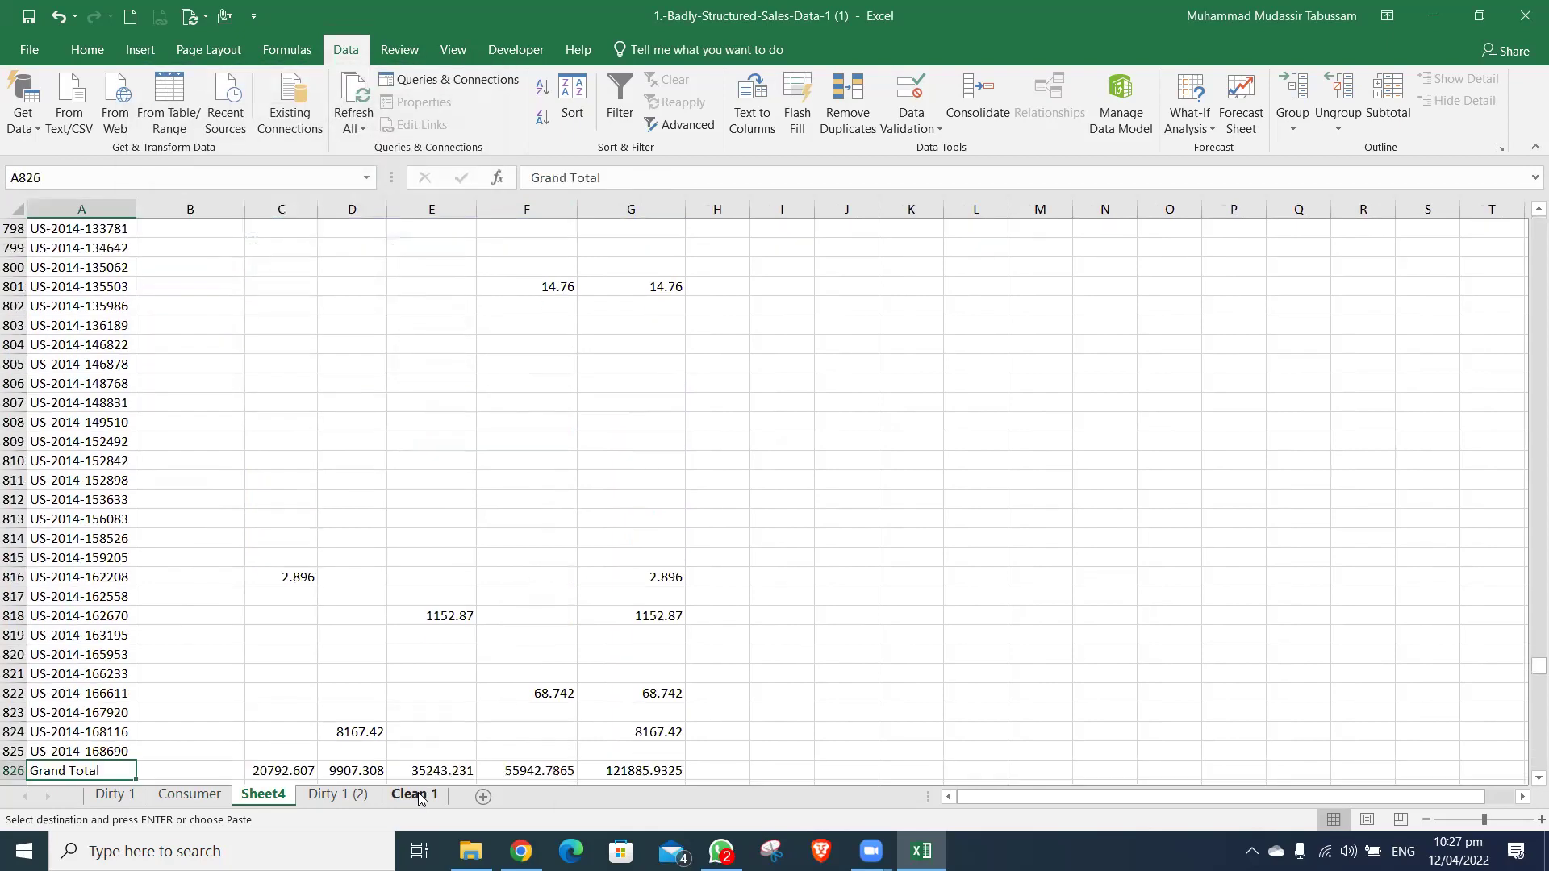
key(Right)
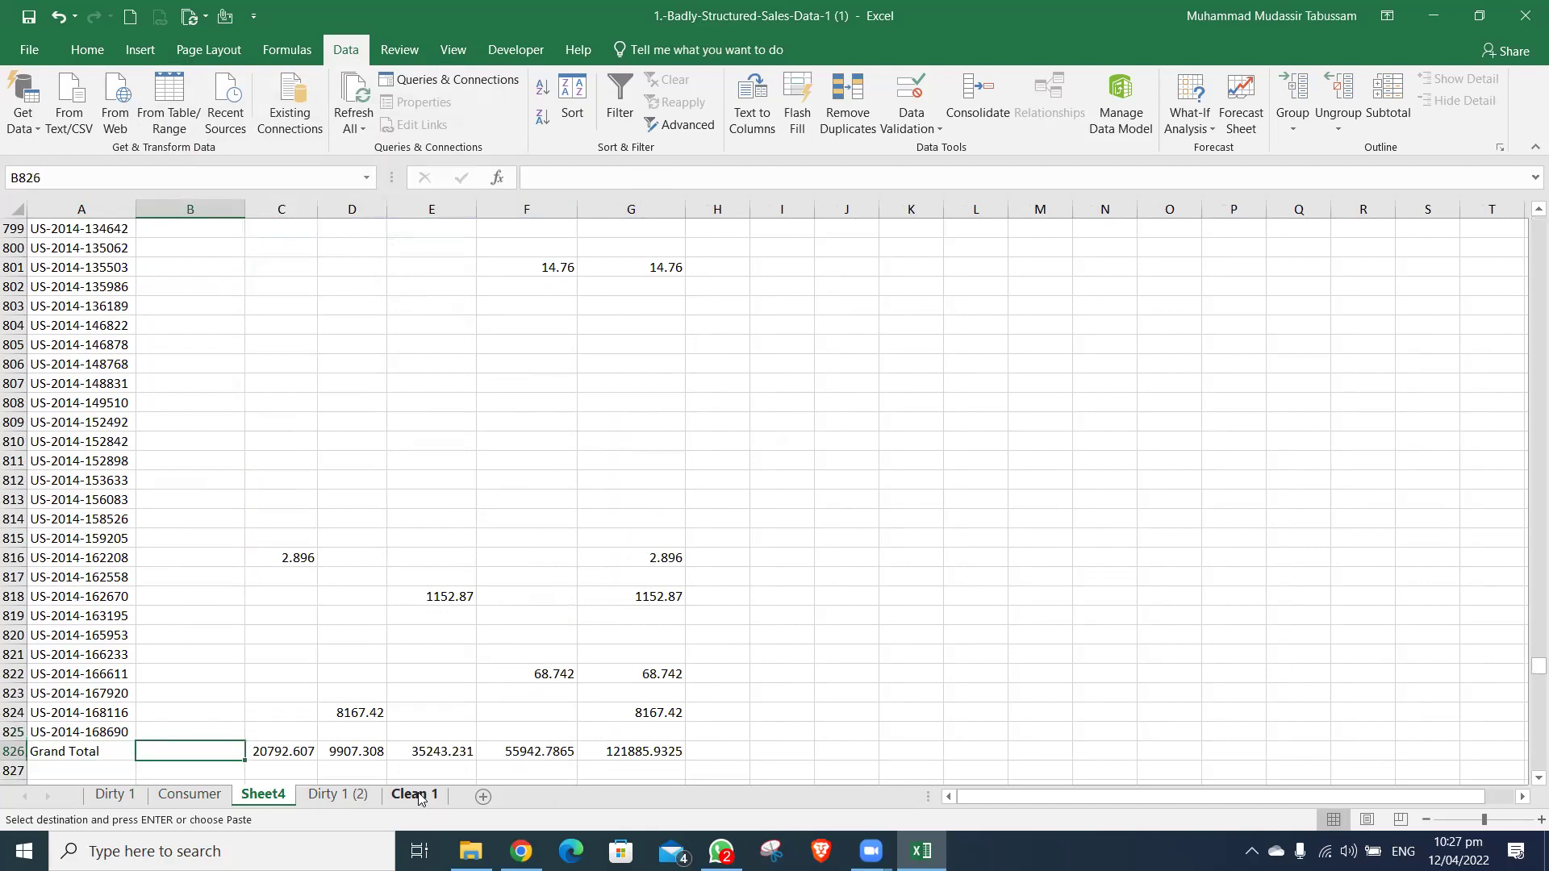
key(ctrl+shift+Up)
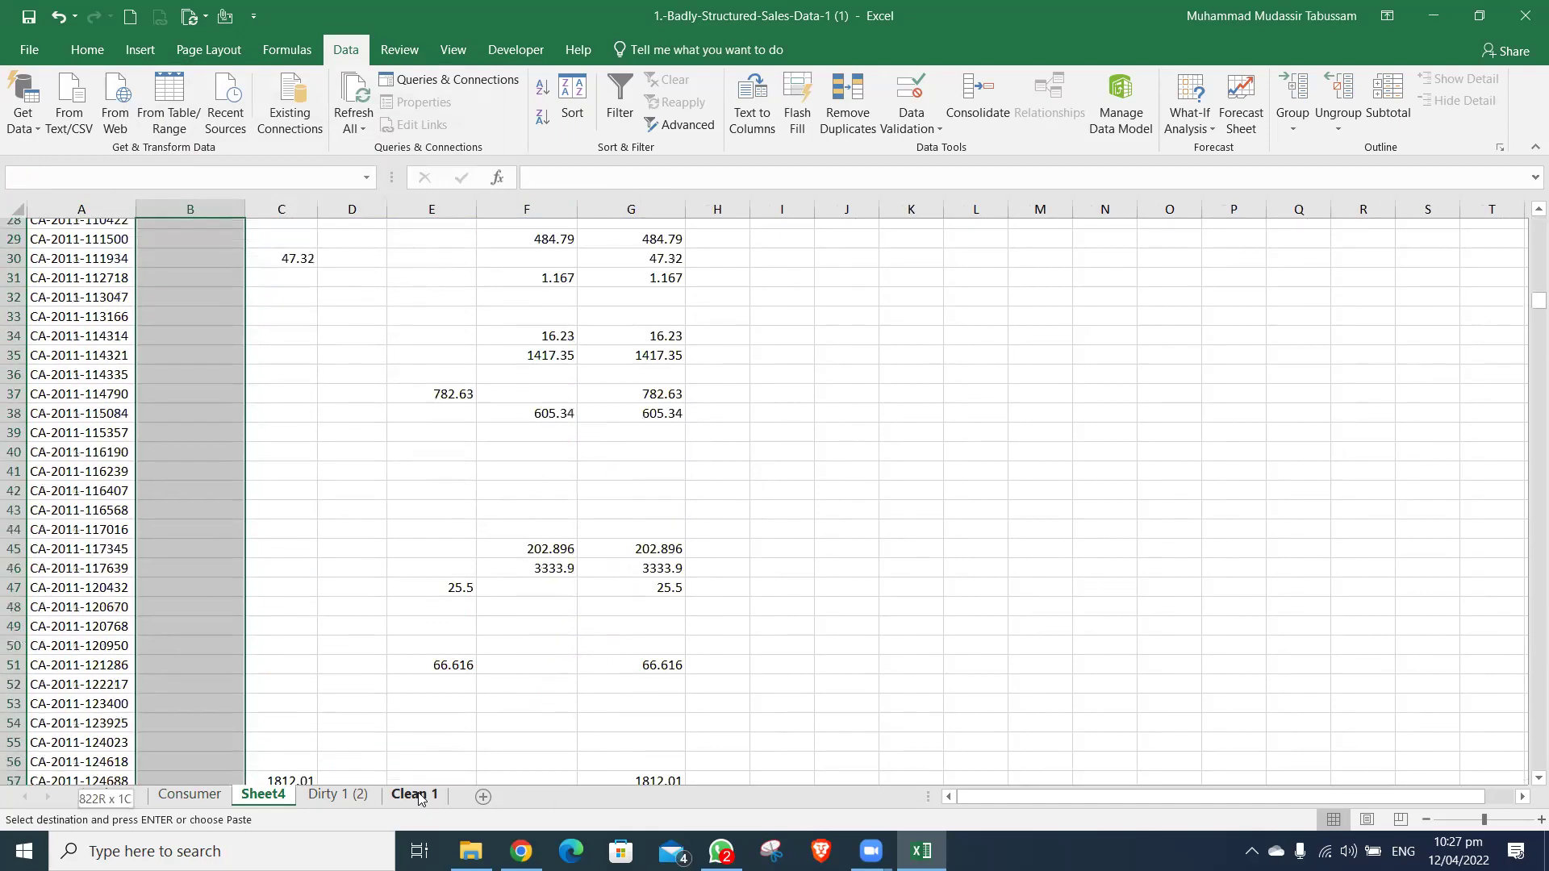
key(ctrl+v)
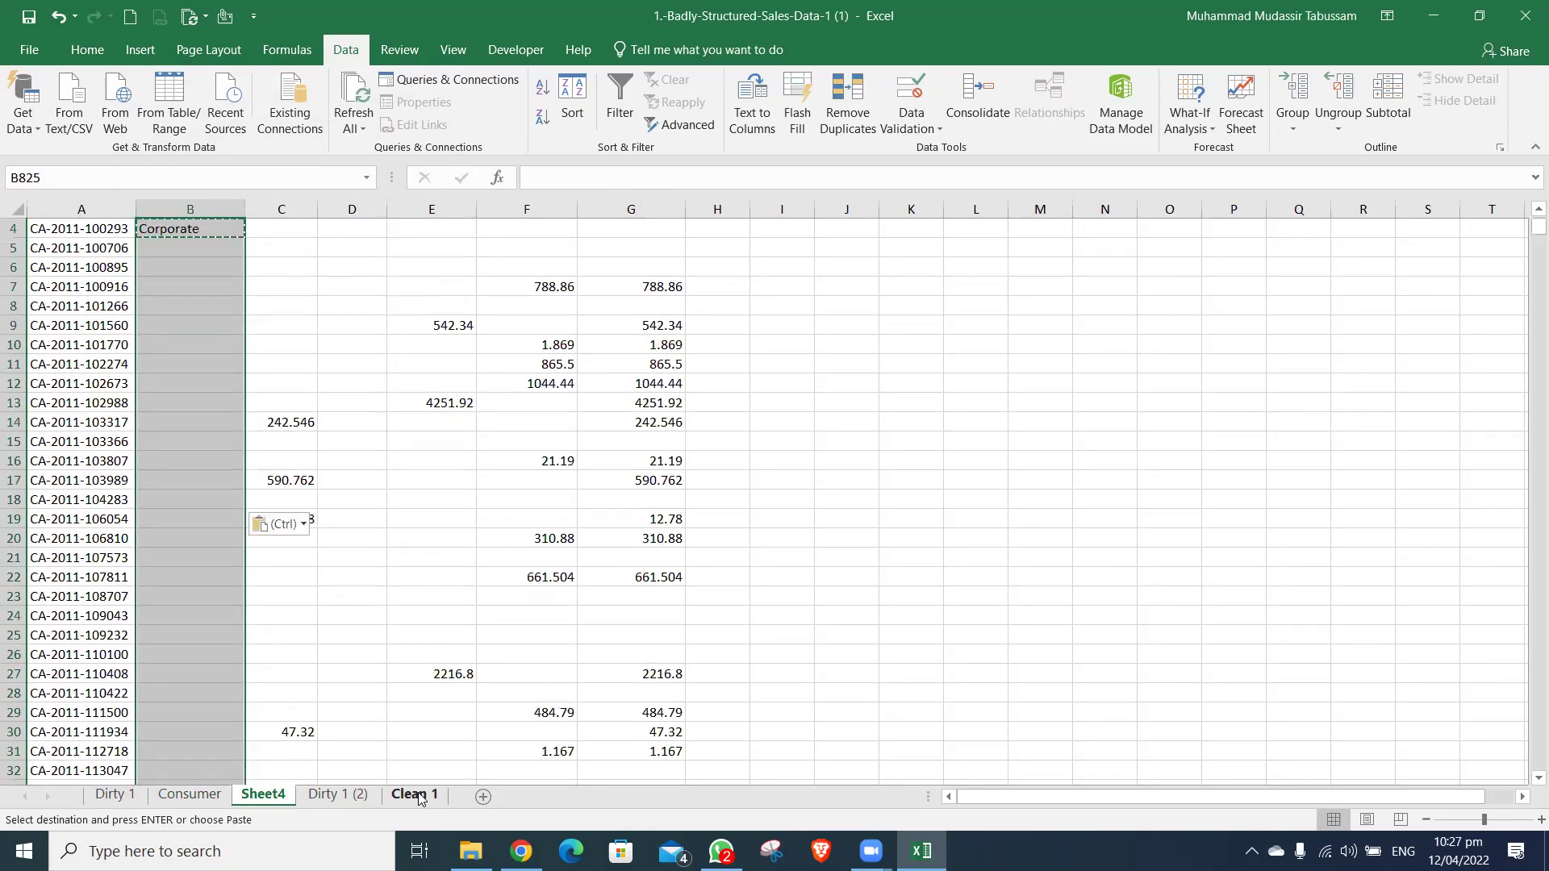
key(Down)
key(shift+space)
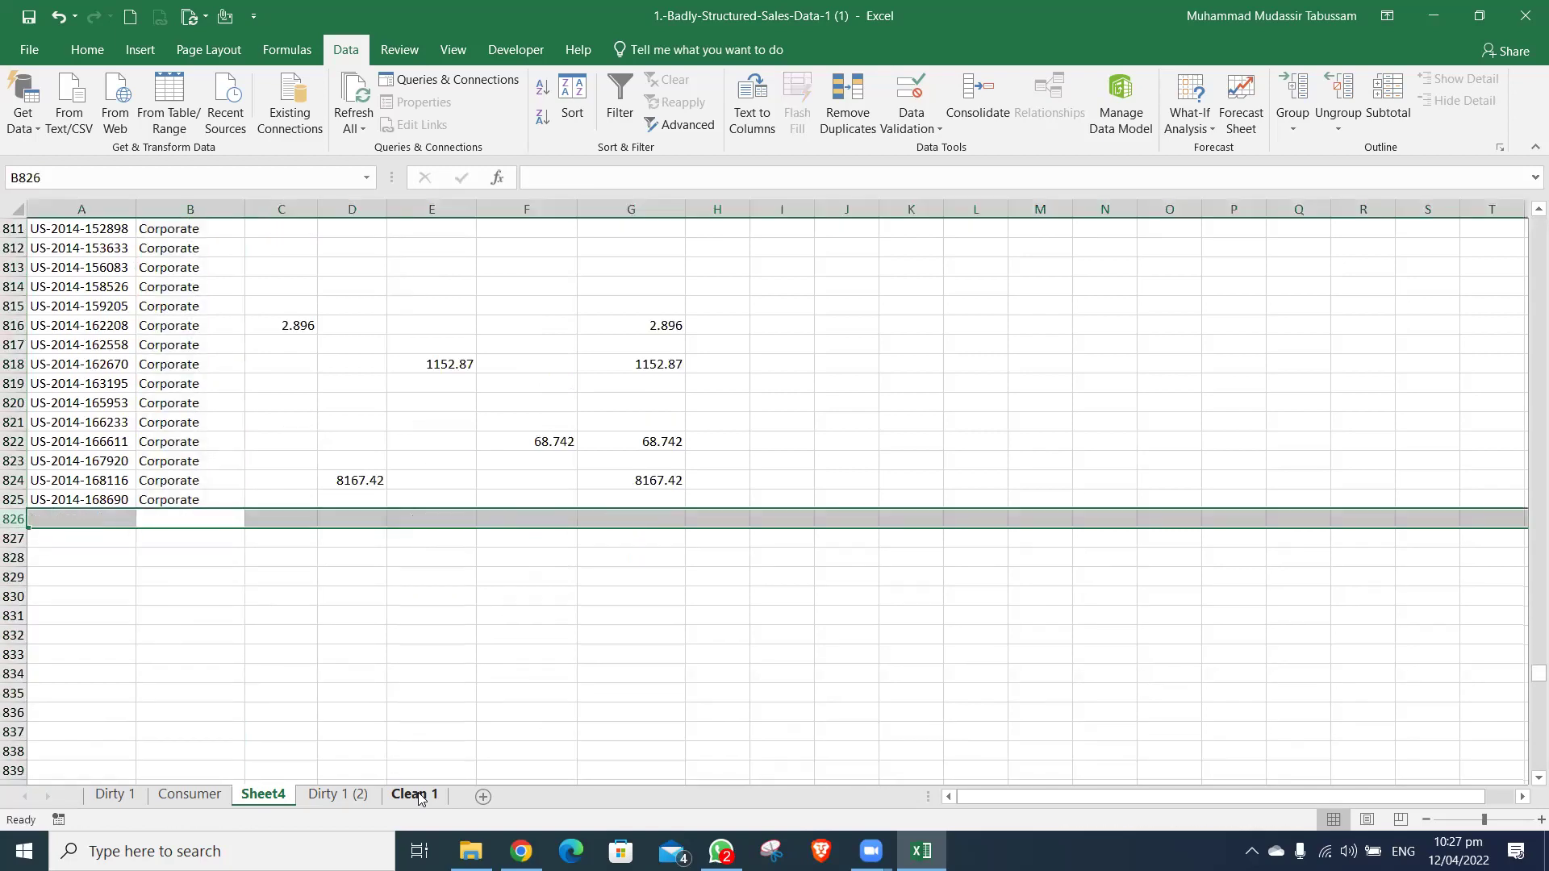
- Insert a blank column C before the First Class column
key(Up)
key(ctrl+Up)
key(Up)
key(Right)
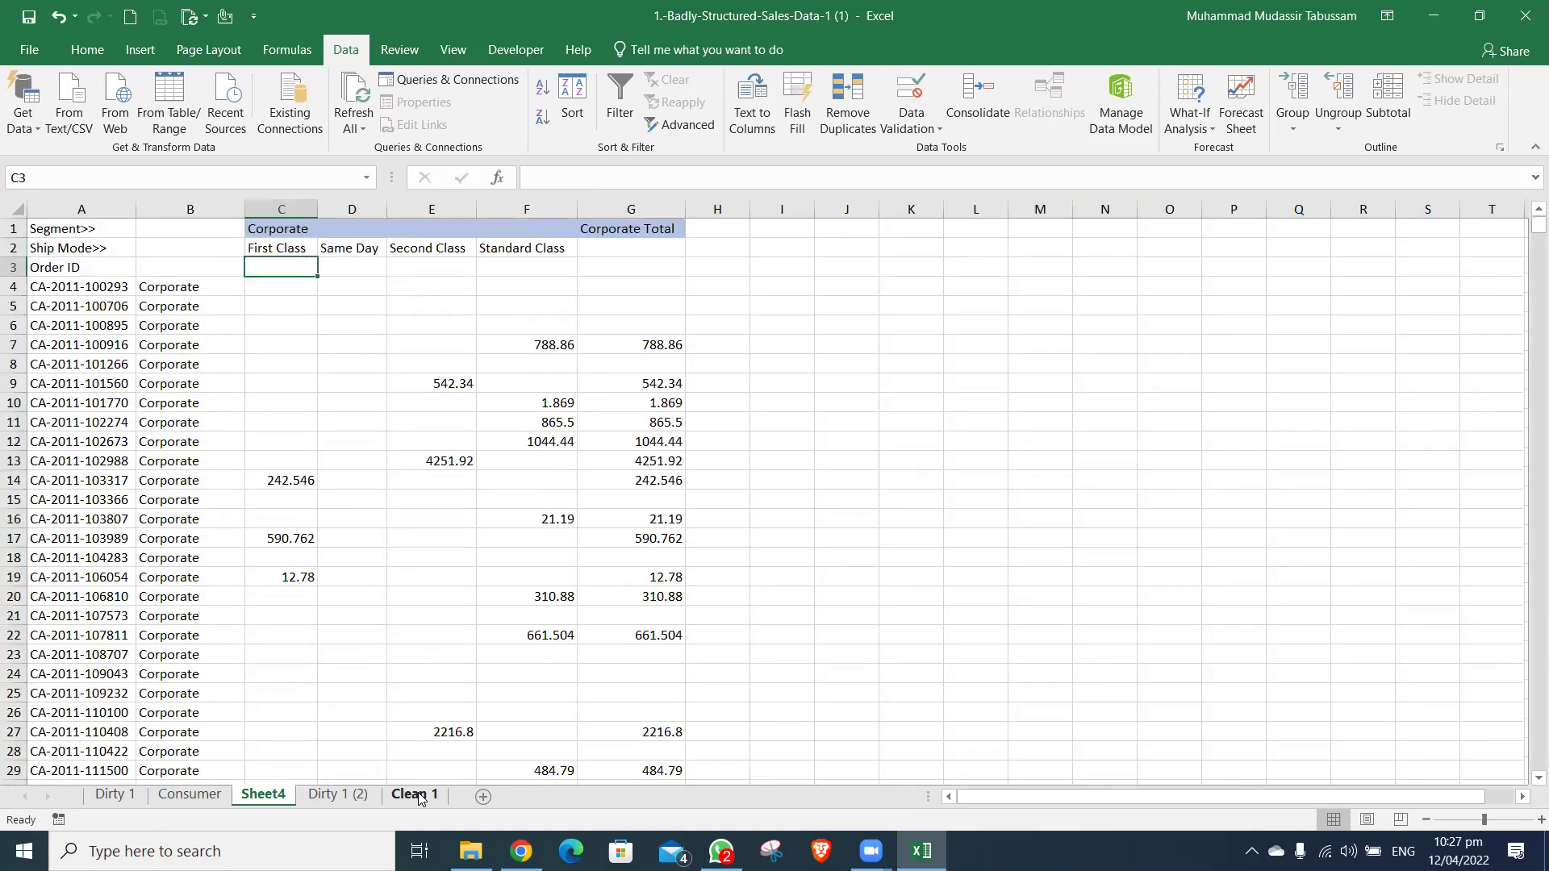
key(ctrl+space)
key(ctrl+shift+plus)
key(Down)
key(Up)
key(Up)
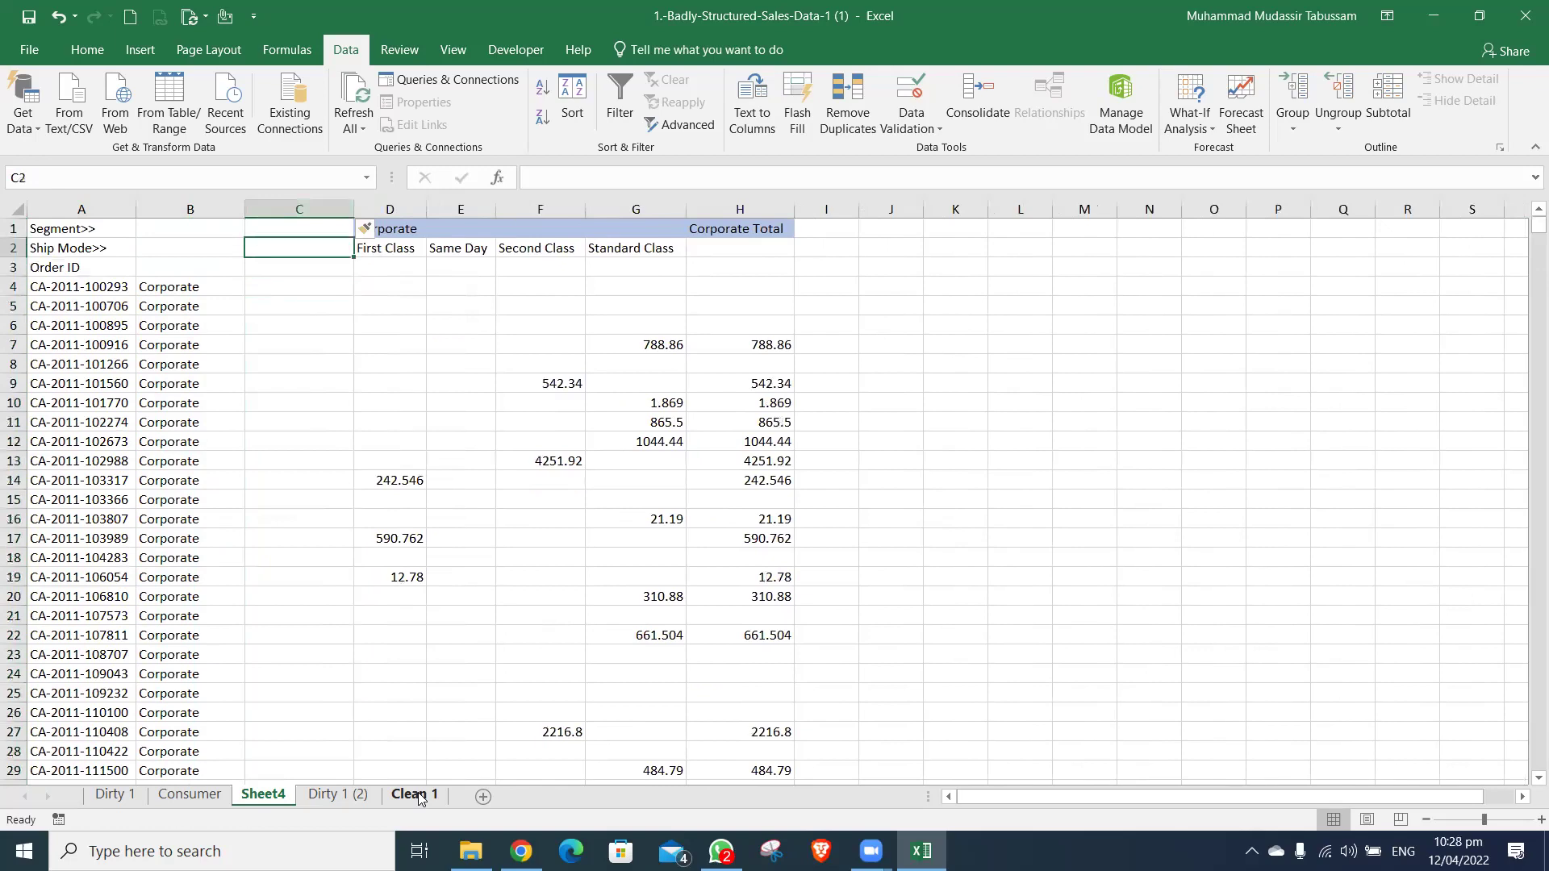
key(Right)
key(ctrl+c)
key(Down)
key(Down)
key(Left)
key(Escape)
- Copy the Segment>> label from A1 into B3 as the header of the segment column
key(Up)
key(Left)
key(Left)
key(Up)
key(Up)
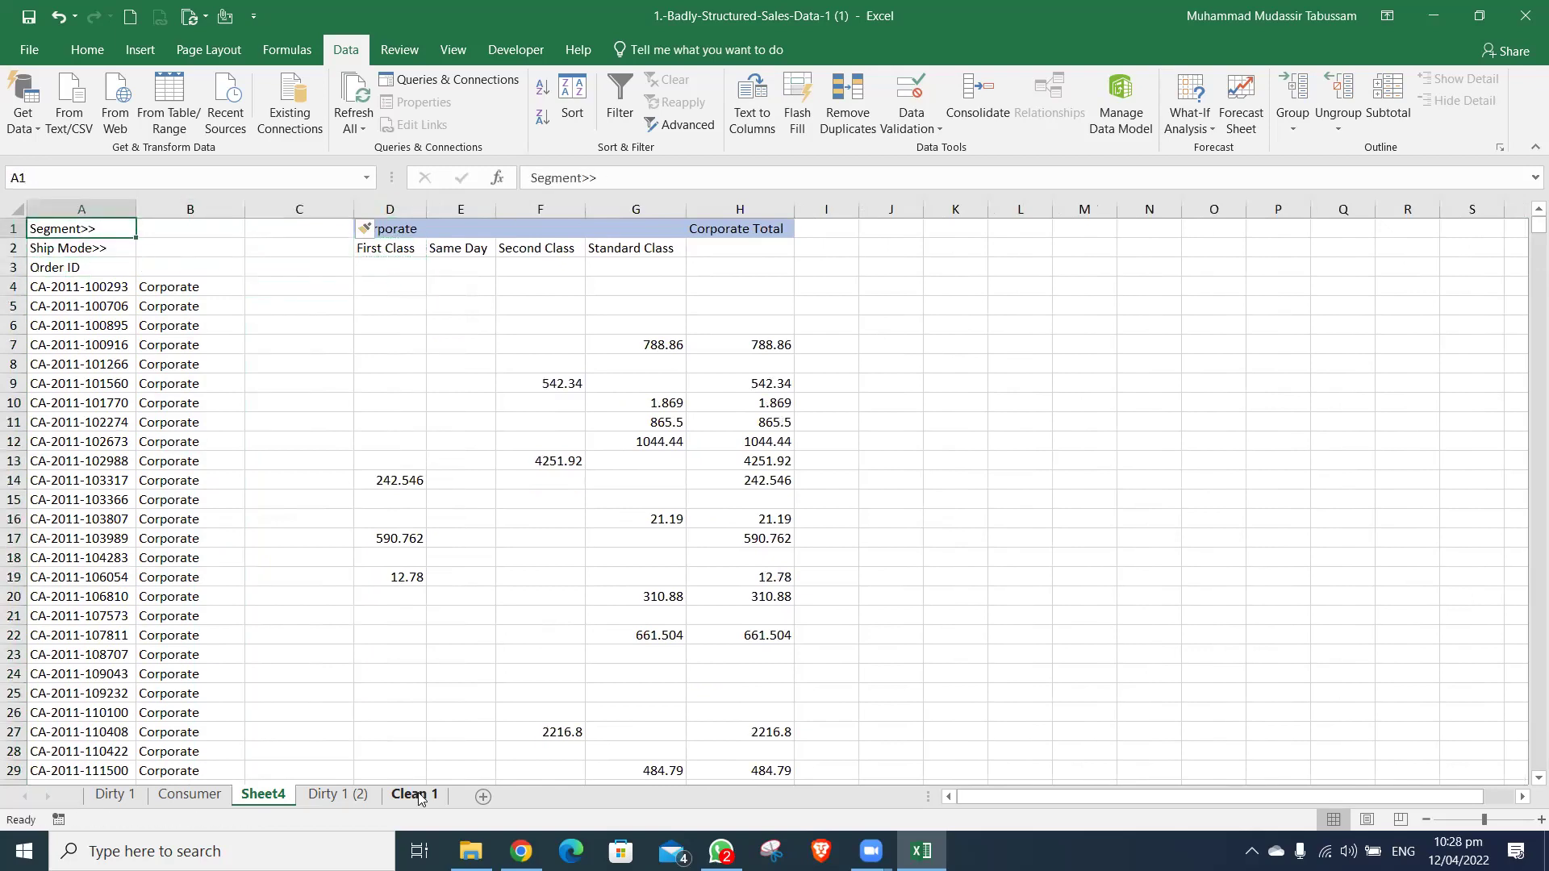
key(ctrl+c)
key(Down)
key(Down)
key(Right)
key(ctrl+v)
- Copy the Ship Mode>> label from A2 into C3 as the header of the blank column C
key(Left)
key(Up)
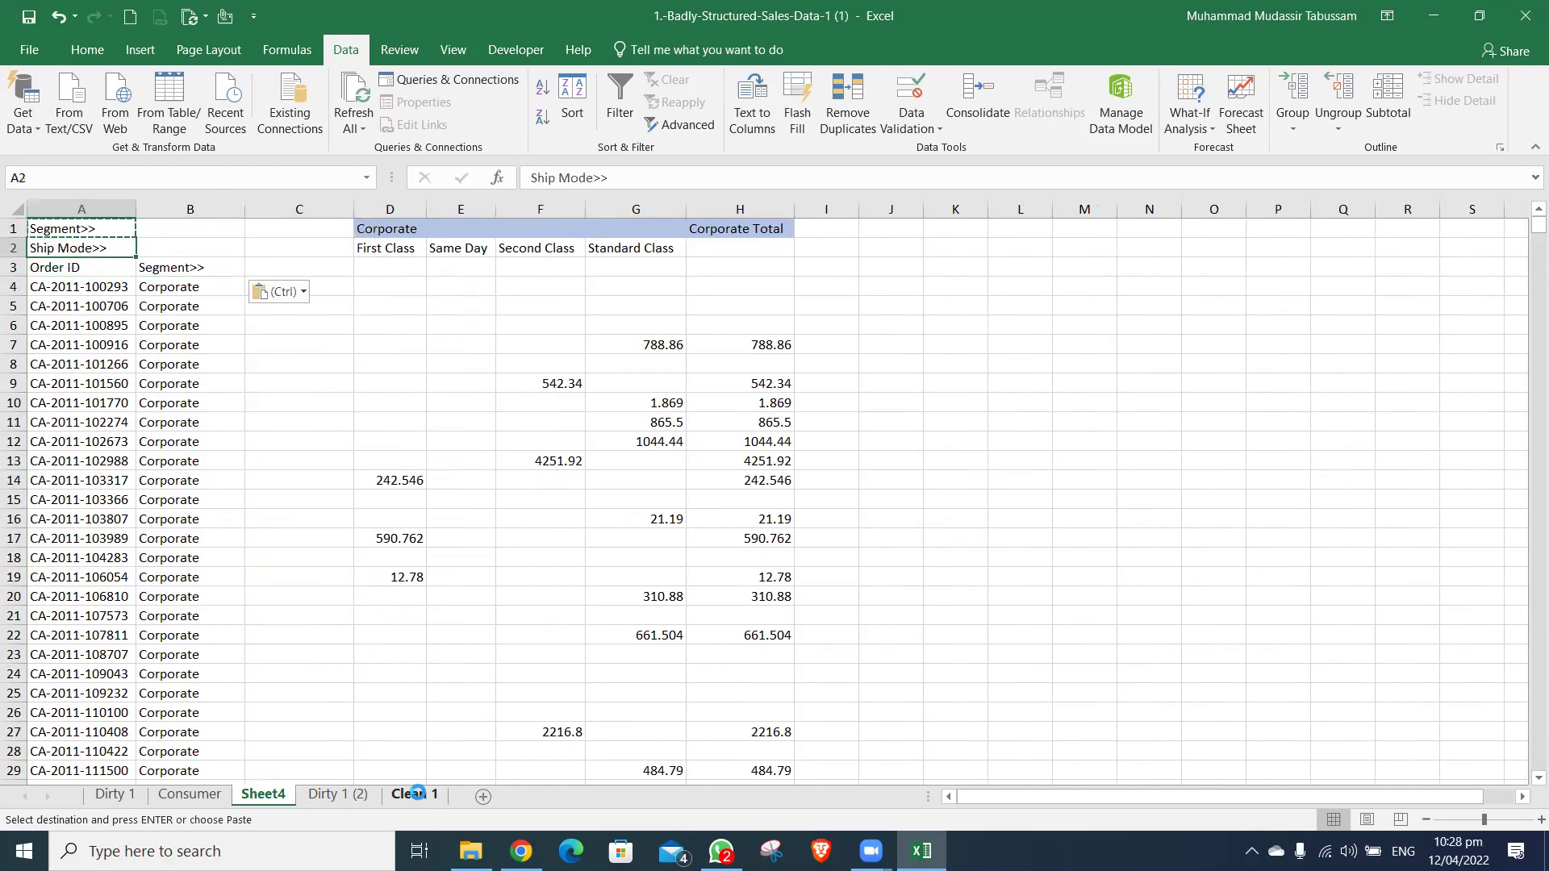
key(ctrl+c)
key(Right)
key(Right)
key(Right)
key(Right)
key(Down)
key(Left)
key(Left)
key(ctrl+v)
key(Left)
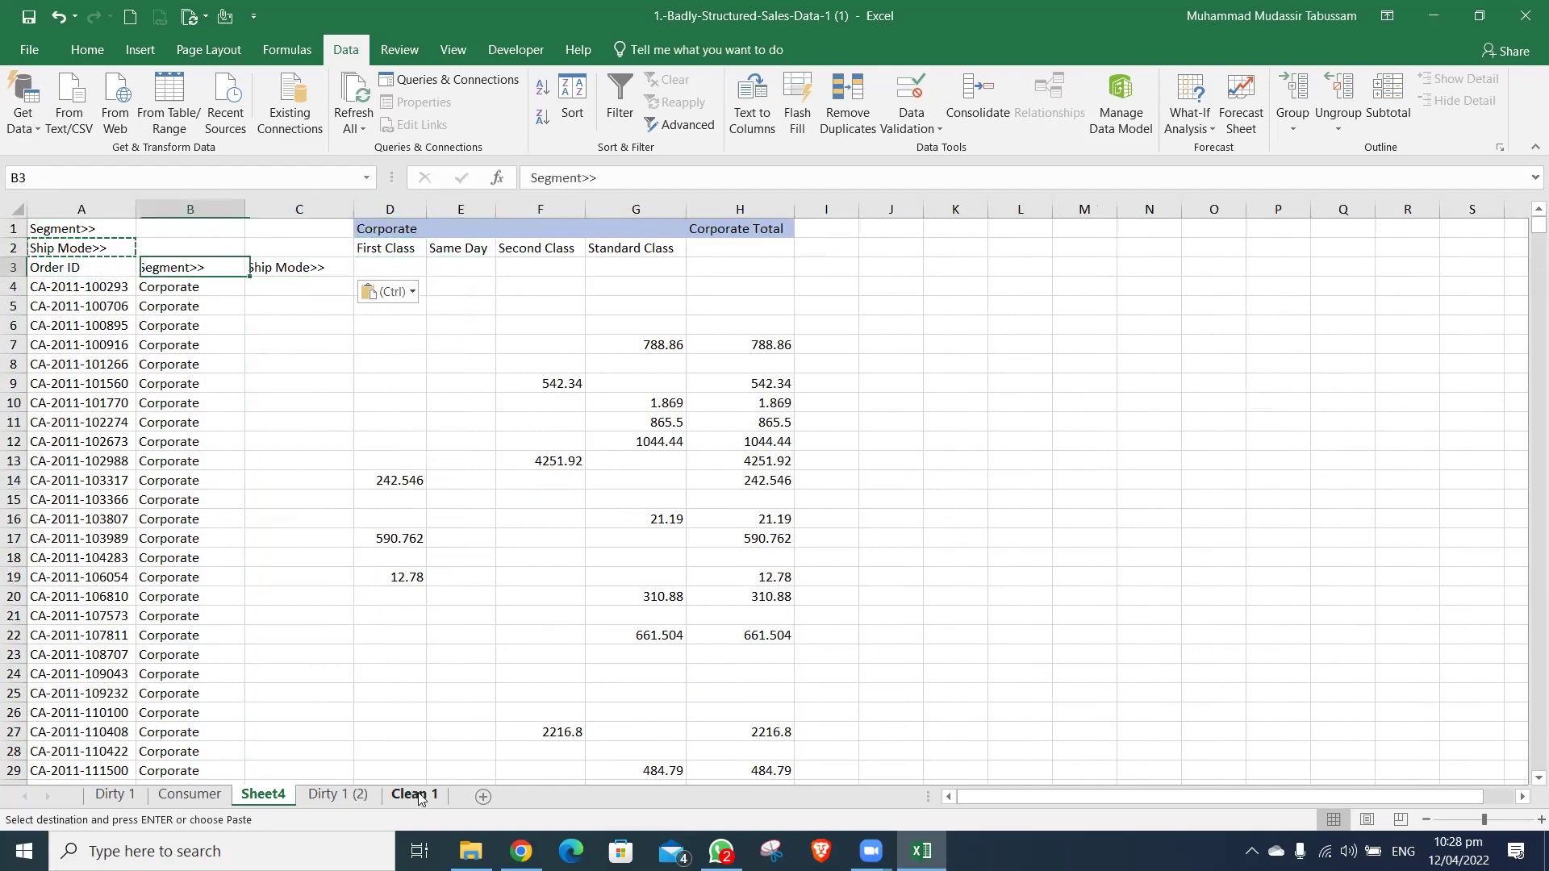
key(Left)
key(Escape)
- Insert a blank column D before First Class and enter the header Cost in D3
key(Right)
key(Right)
key(Right)
key(ctrl+space)
key(ctrl+shift+plus)
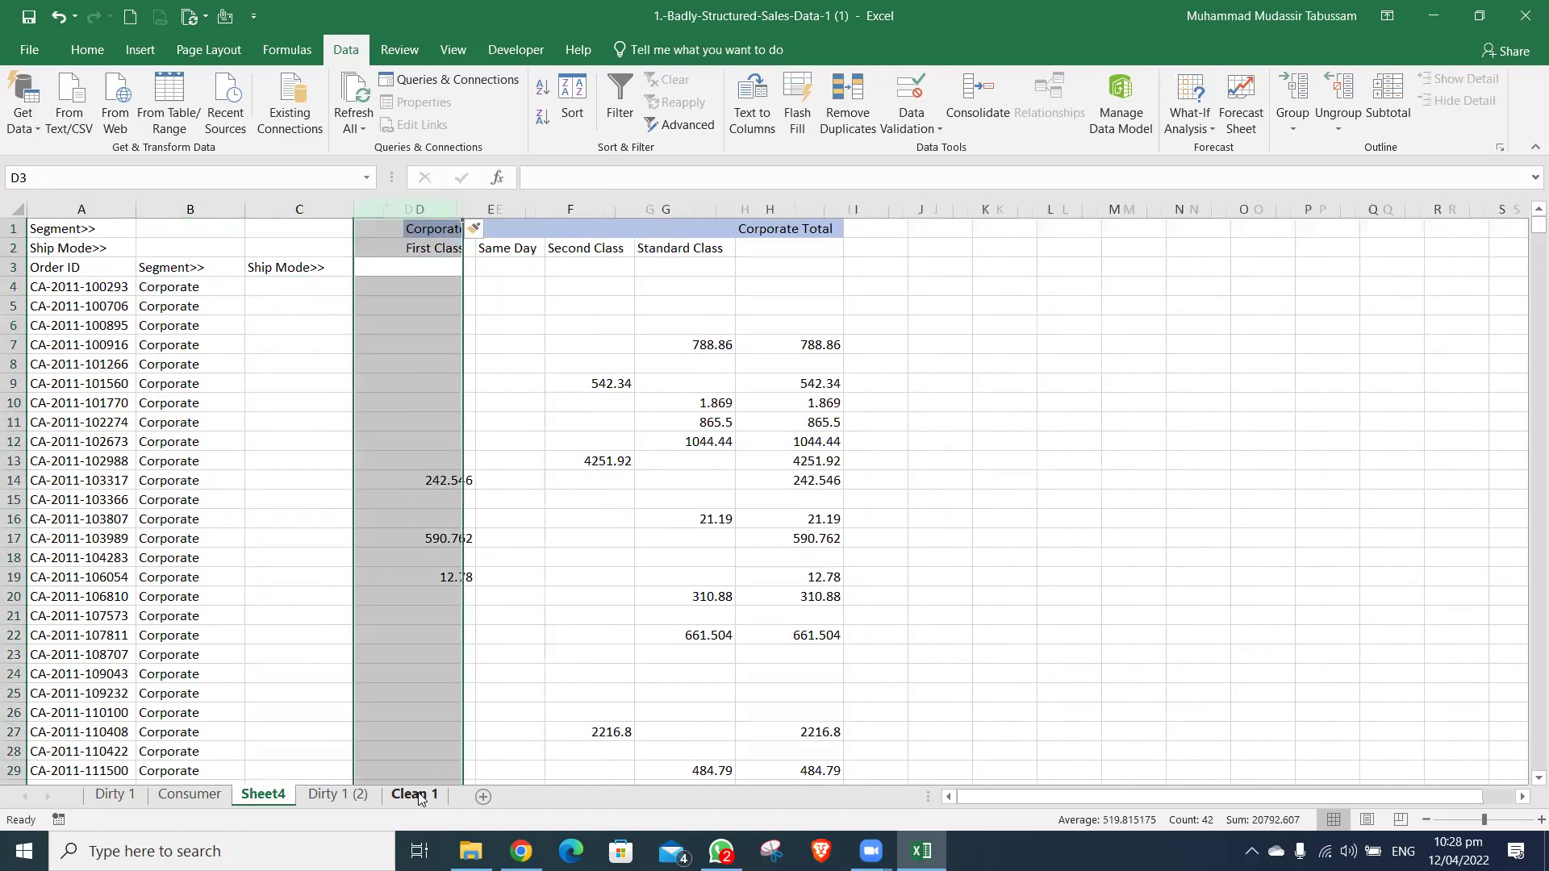
text(Cost)
key(Return)
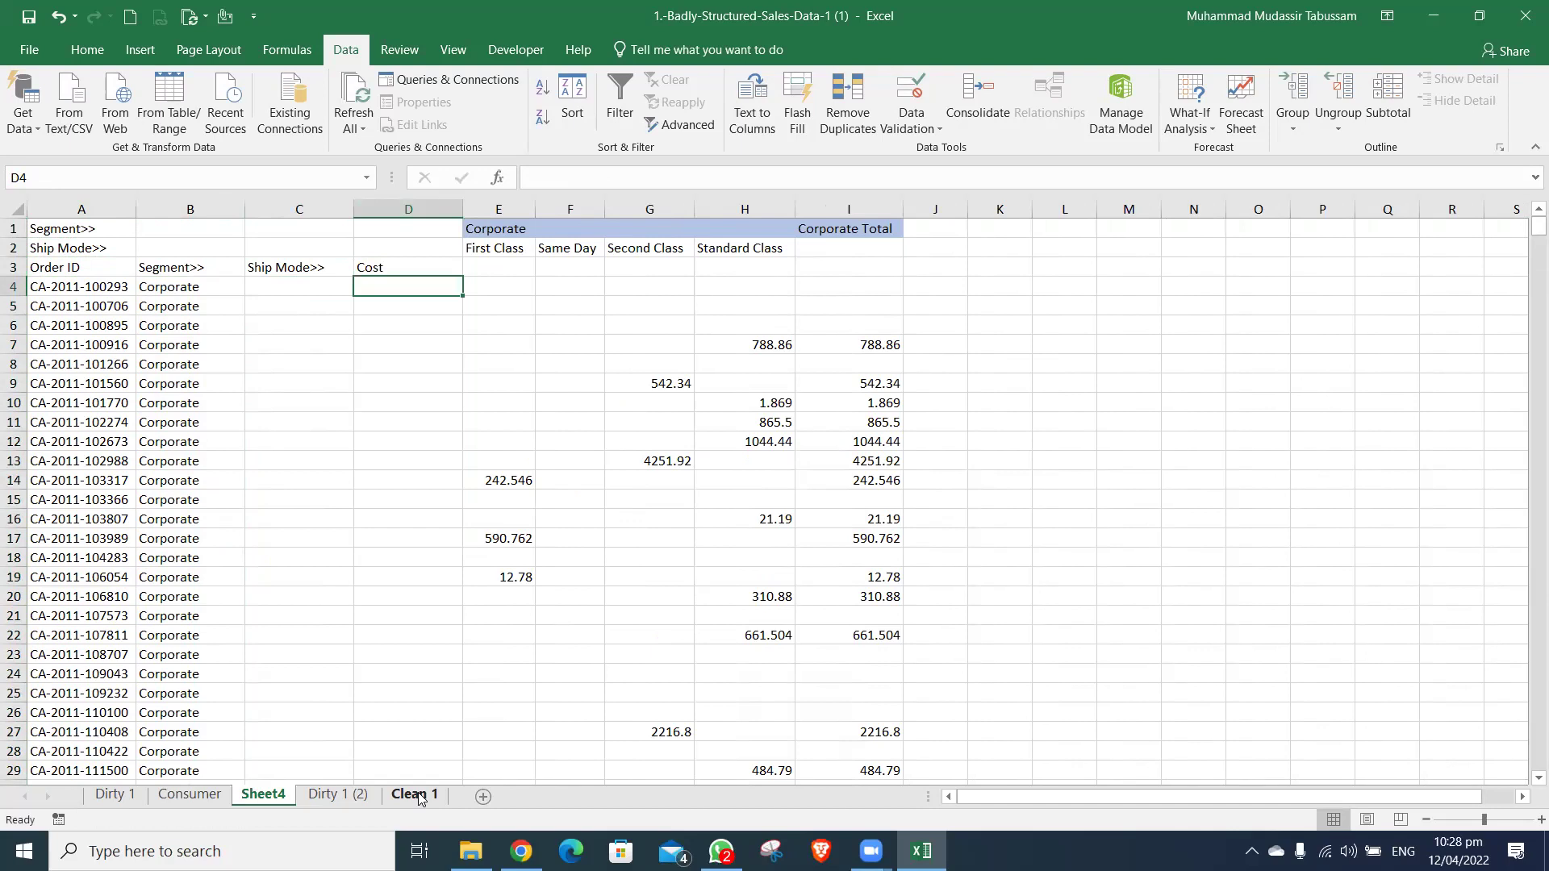
key(Up)
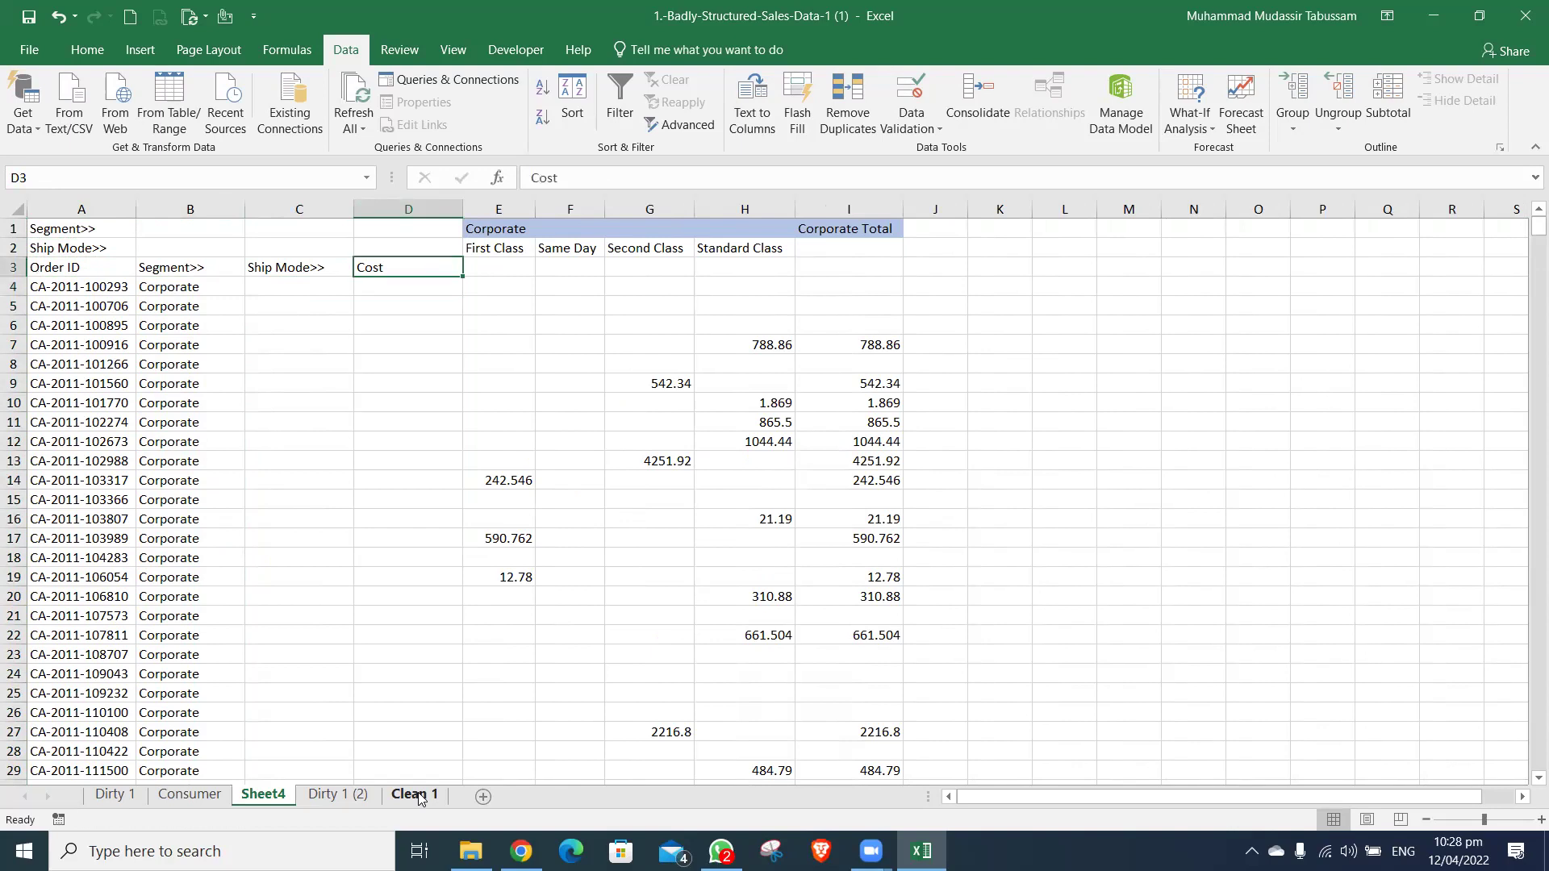
key(Up)
key(Right)
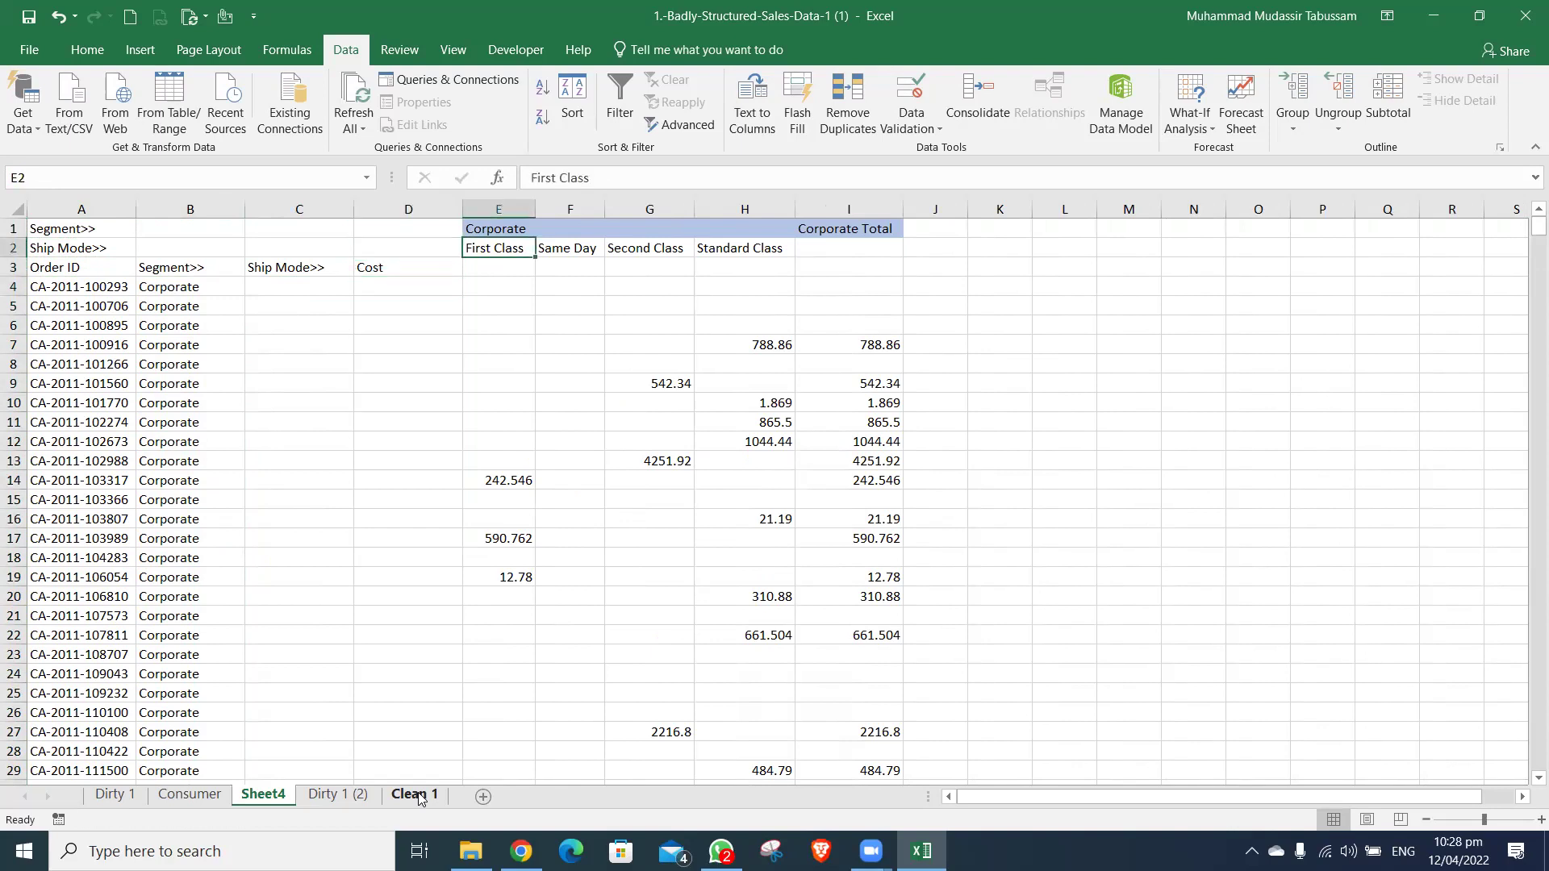
key(ctrl+c)
key(Escape)
- Add filters to row 2 for the range from column A to H down to row 825
key(Left)
key(Left)
key(Left)
key(Left)
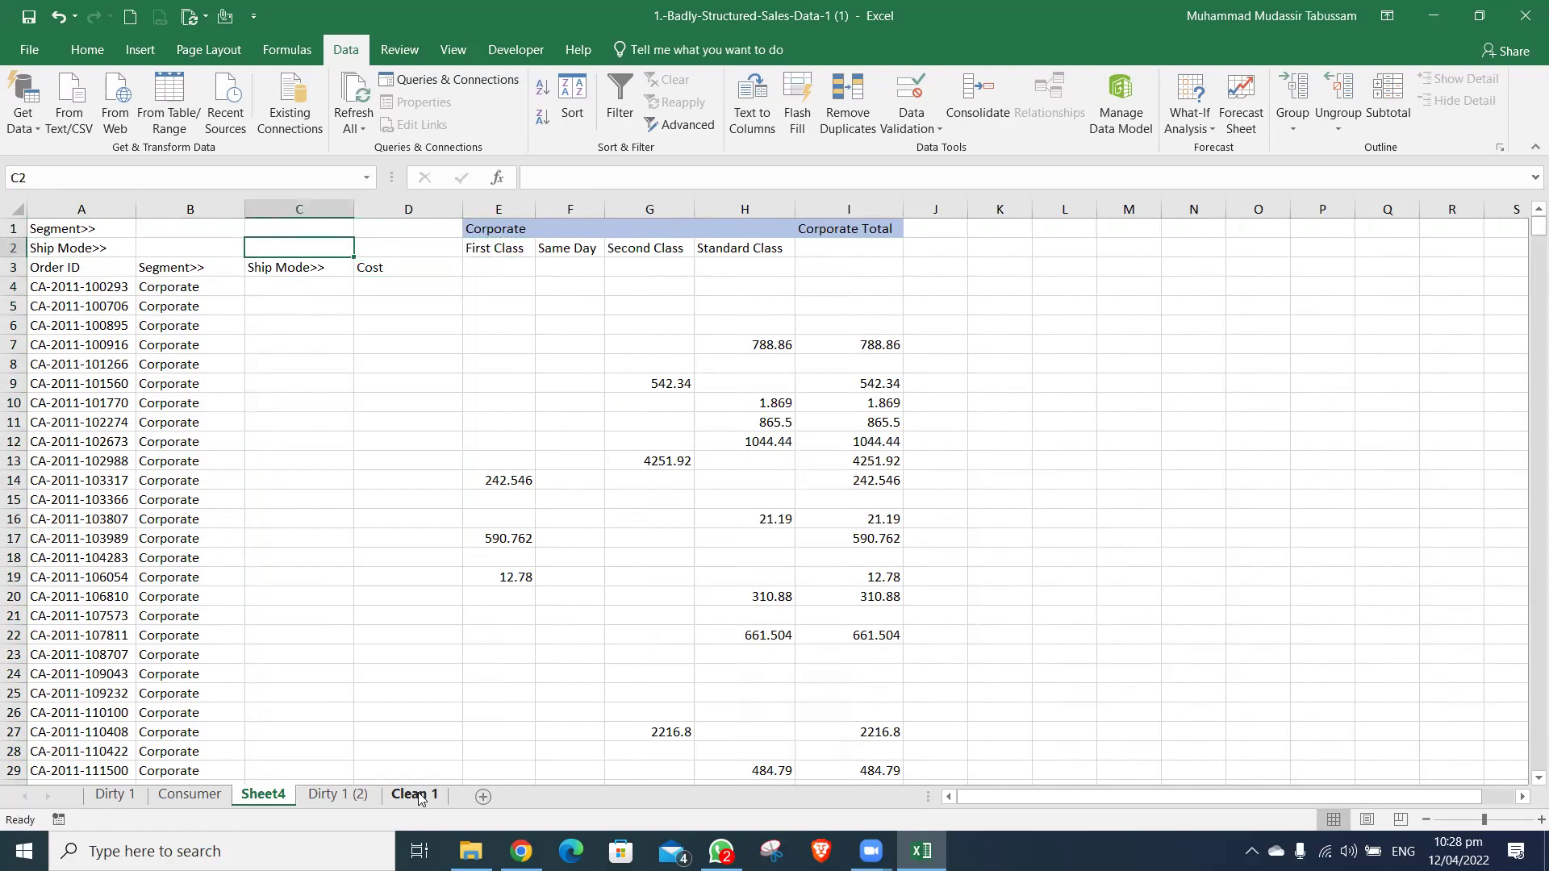
key(shift+Right)
key(shift+Right)
key(shift+Right)
key(shift+Right)
key(shift+Right)
key(shift+Right)
key(shift+Right)
key(ctrl+shift+Down)
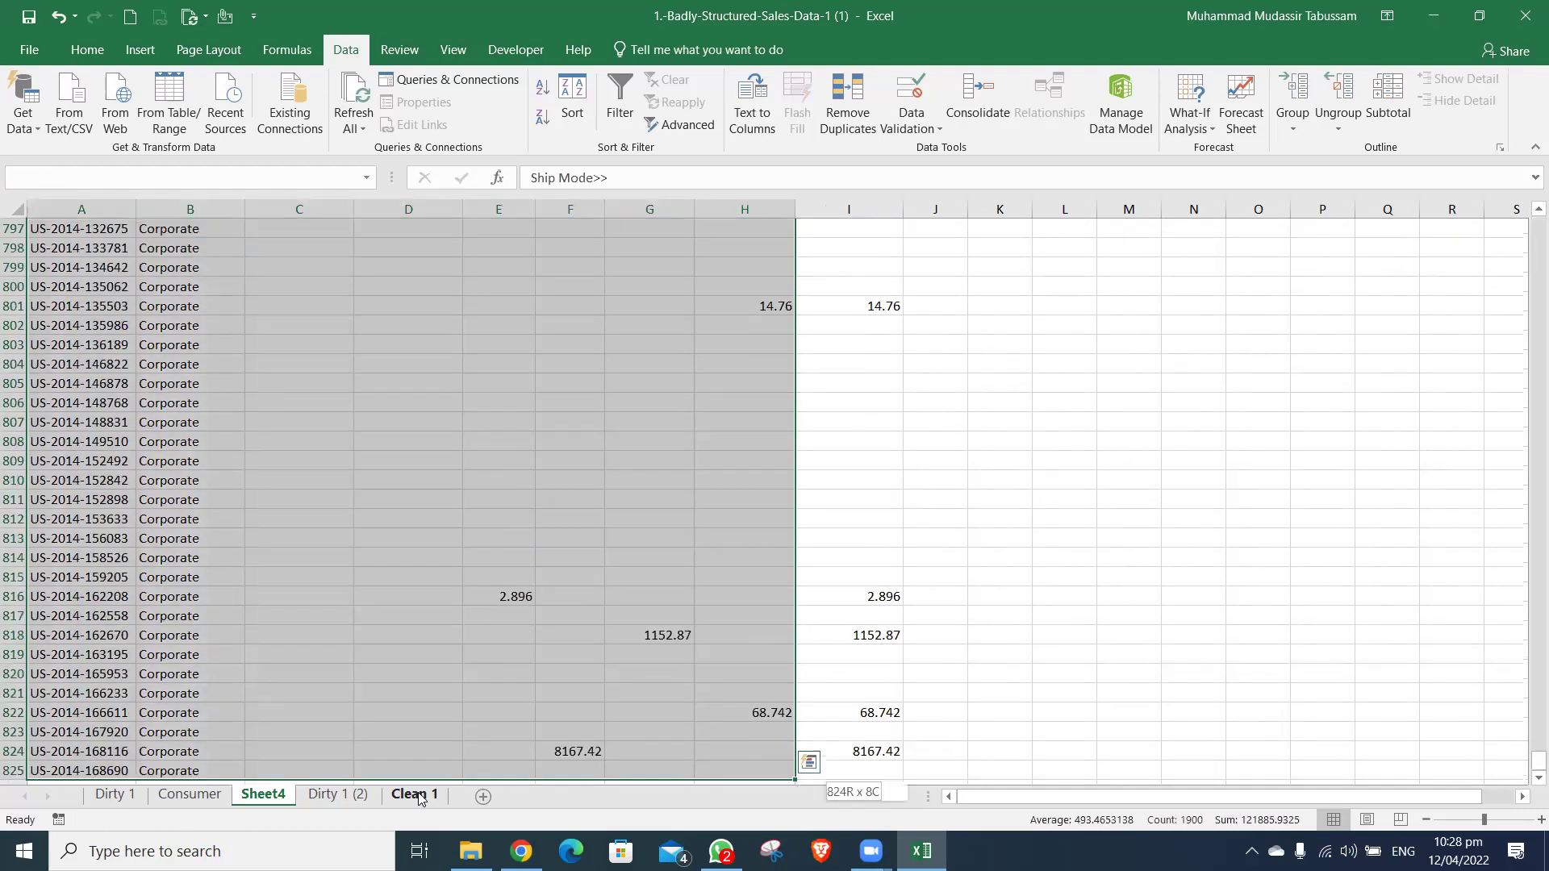
key(ctrl+shift+Down)
key(ctrl+shift+Up)
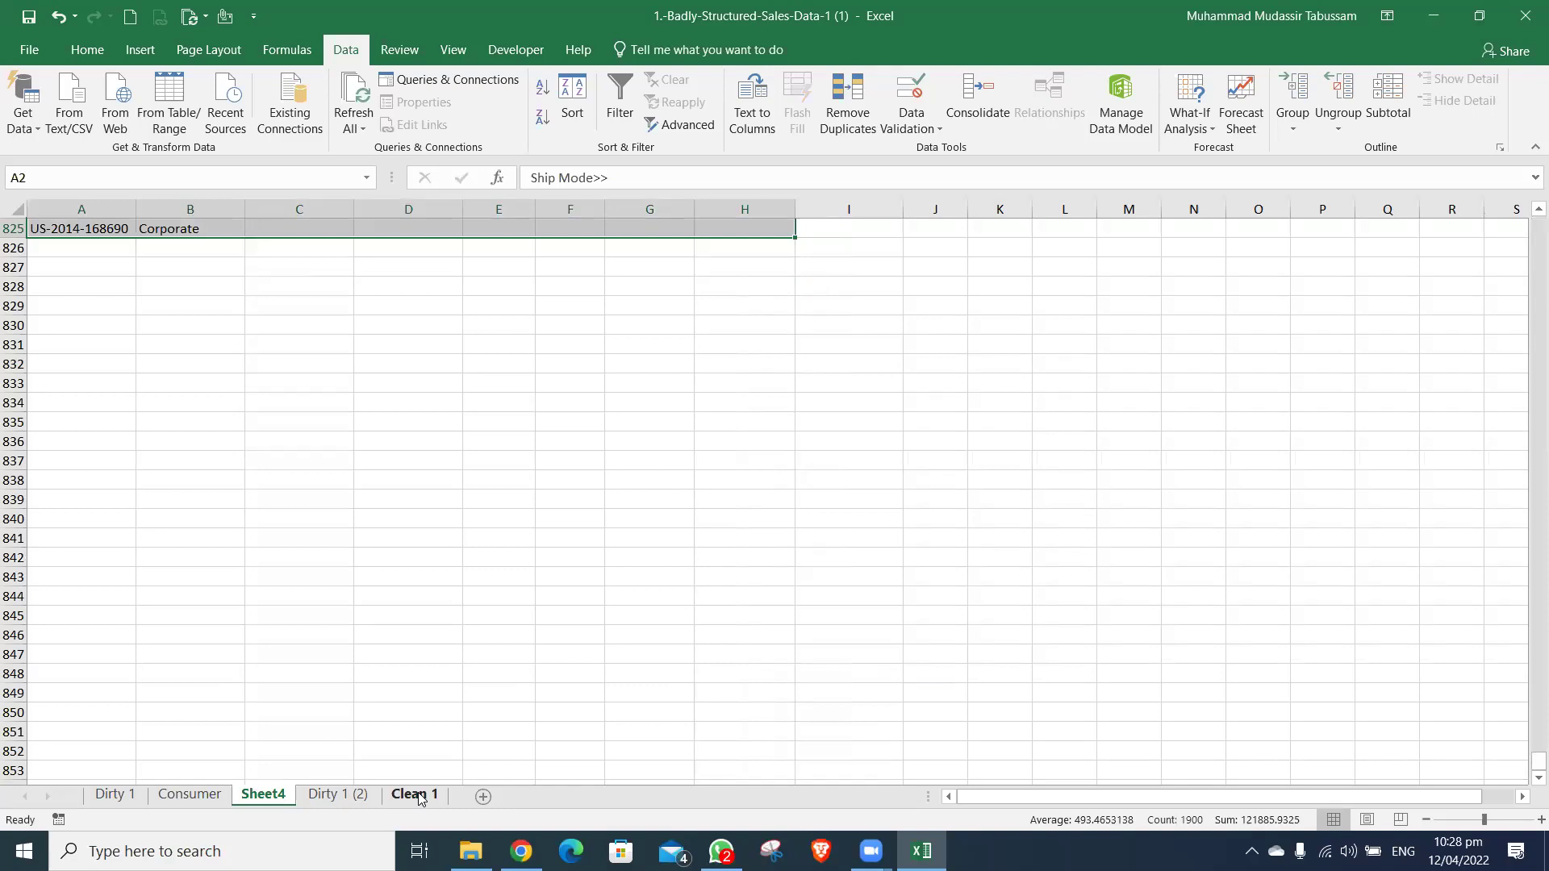
key(ctrl+shift+l)
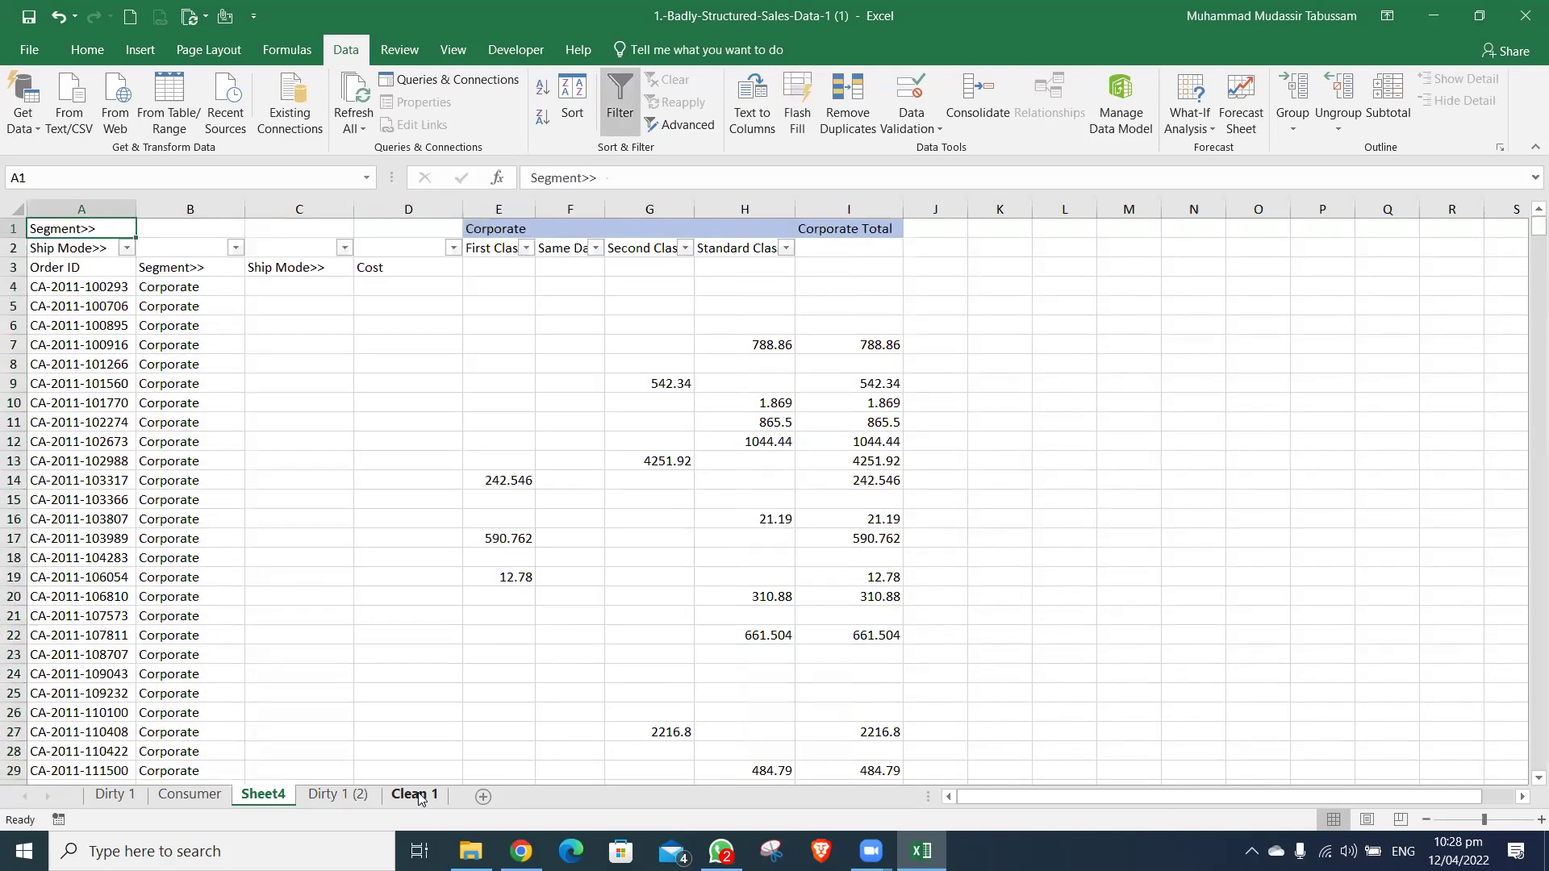
- Filter the First Class column in row 2 to exclude blanks
key(Down)
key(Right)
key(Right)
key(Right)
key(Right)
key(alt+Down)
key(Down)
key(Down)
key(Down)
key(Down)
key(Down)
key(Down)
key(Down)
key(End)
key(space)
key(Return)
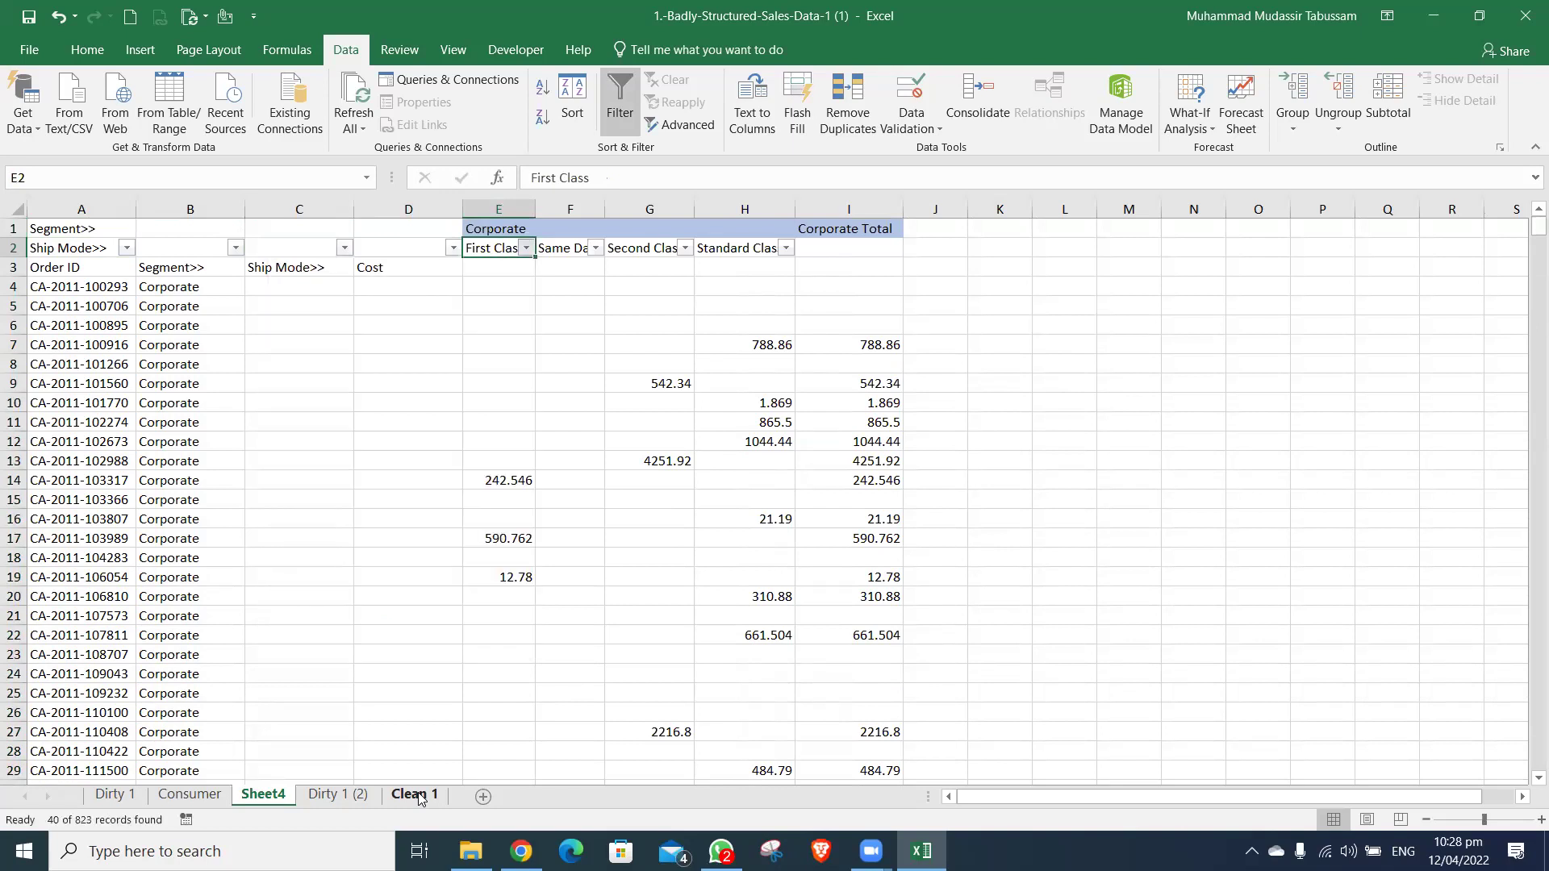
- Clear the First Class filter so that all rows are shown
key(Left)
key(Left)
key(Down)
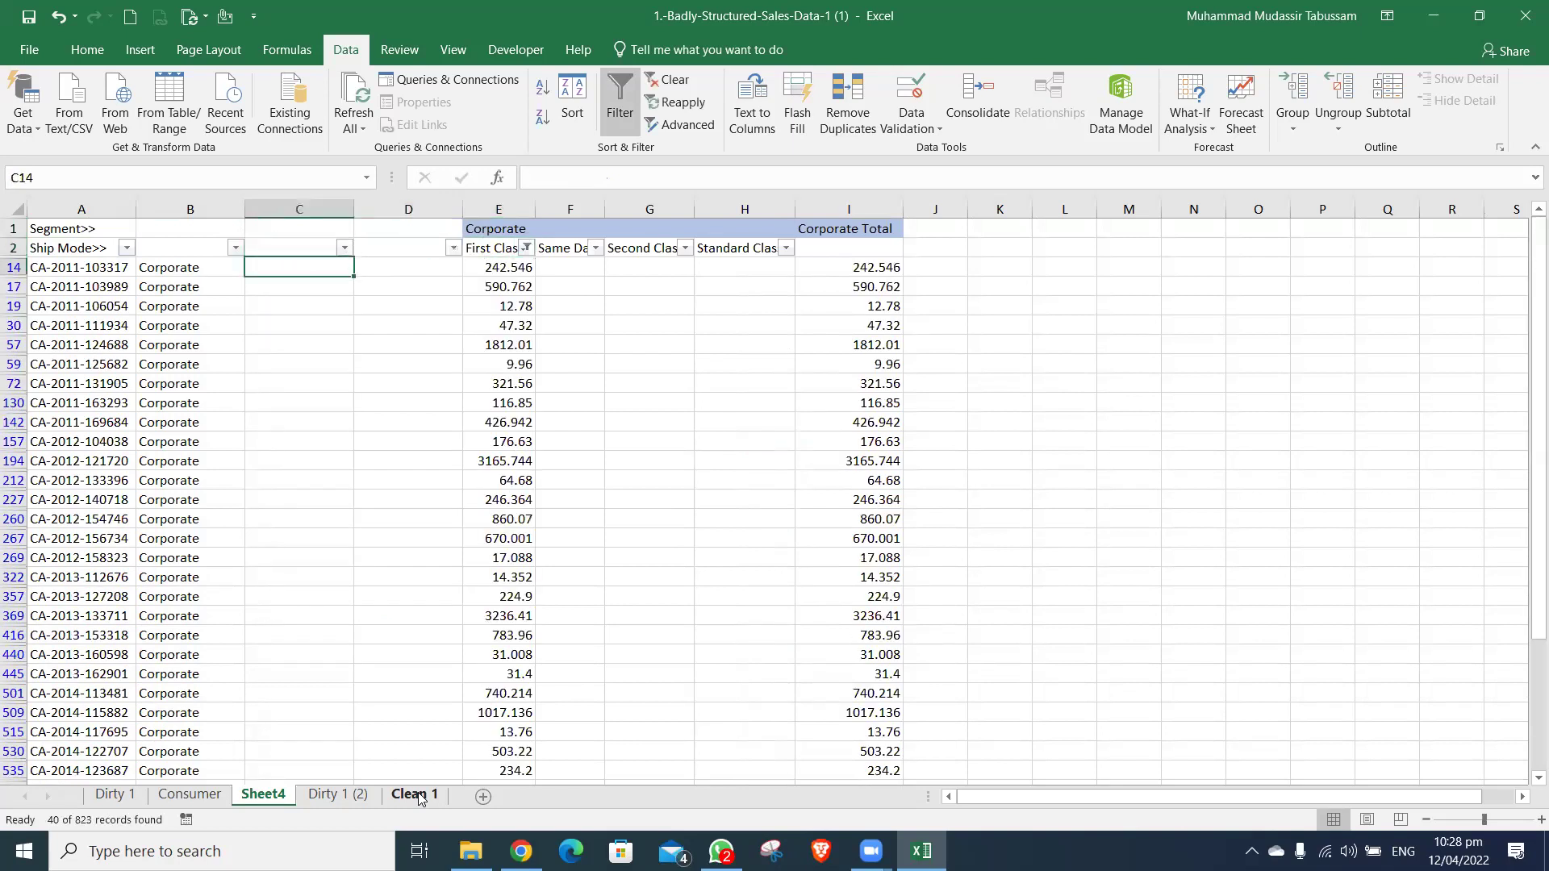
key(alt)
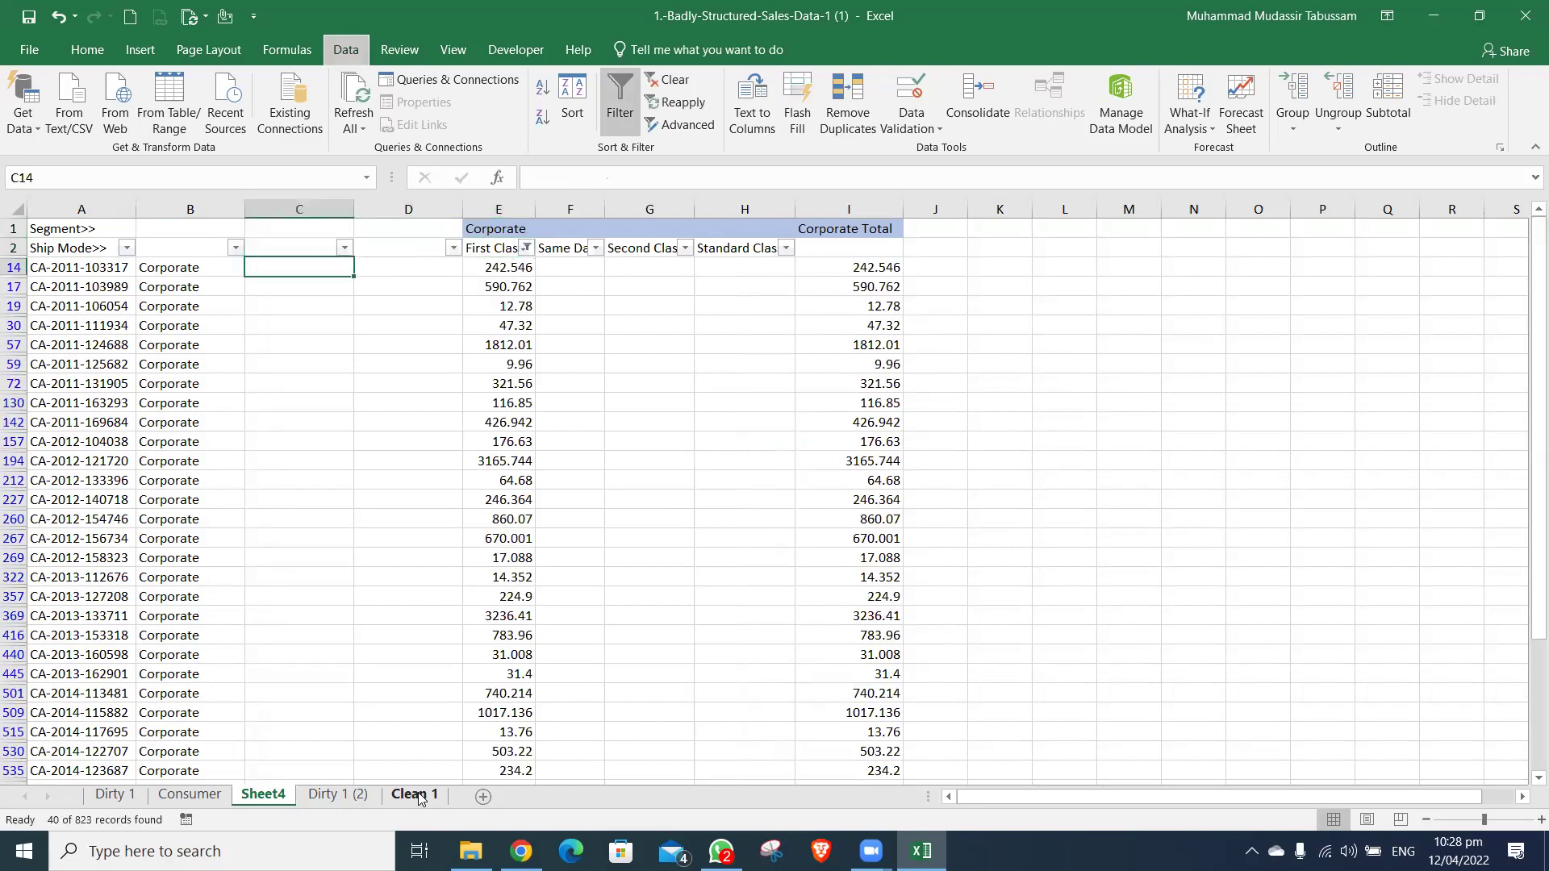
key(a)
key(c)
- Copy the four ship mode headers from E2:H2 into E3:H3
key(Up)
key(Up)
key(Up)
key(Up)
key(Up)
key(Up)
key(Up)
key(Up)
key(Up)
key(Up)
key(Up)
key(Left)
key(Left)
key(Right)
key(Right)
key(Right)
key(Right)
key(Up)
key(shift+Right)
key(shift+Right)
key(shift+Right)
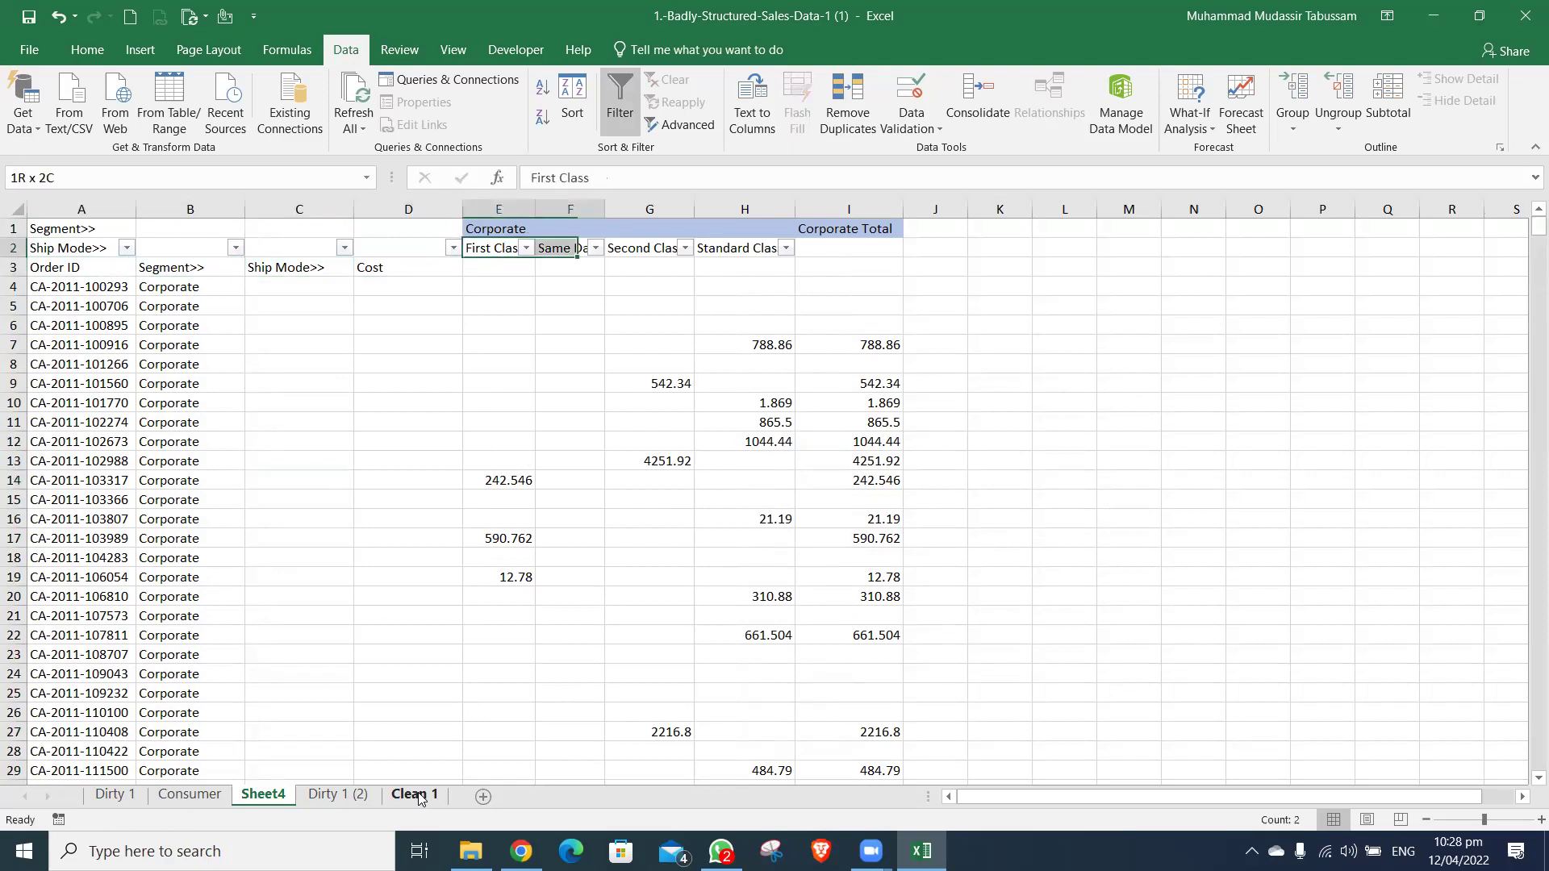
key(ctrl+c)
key(Down)
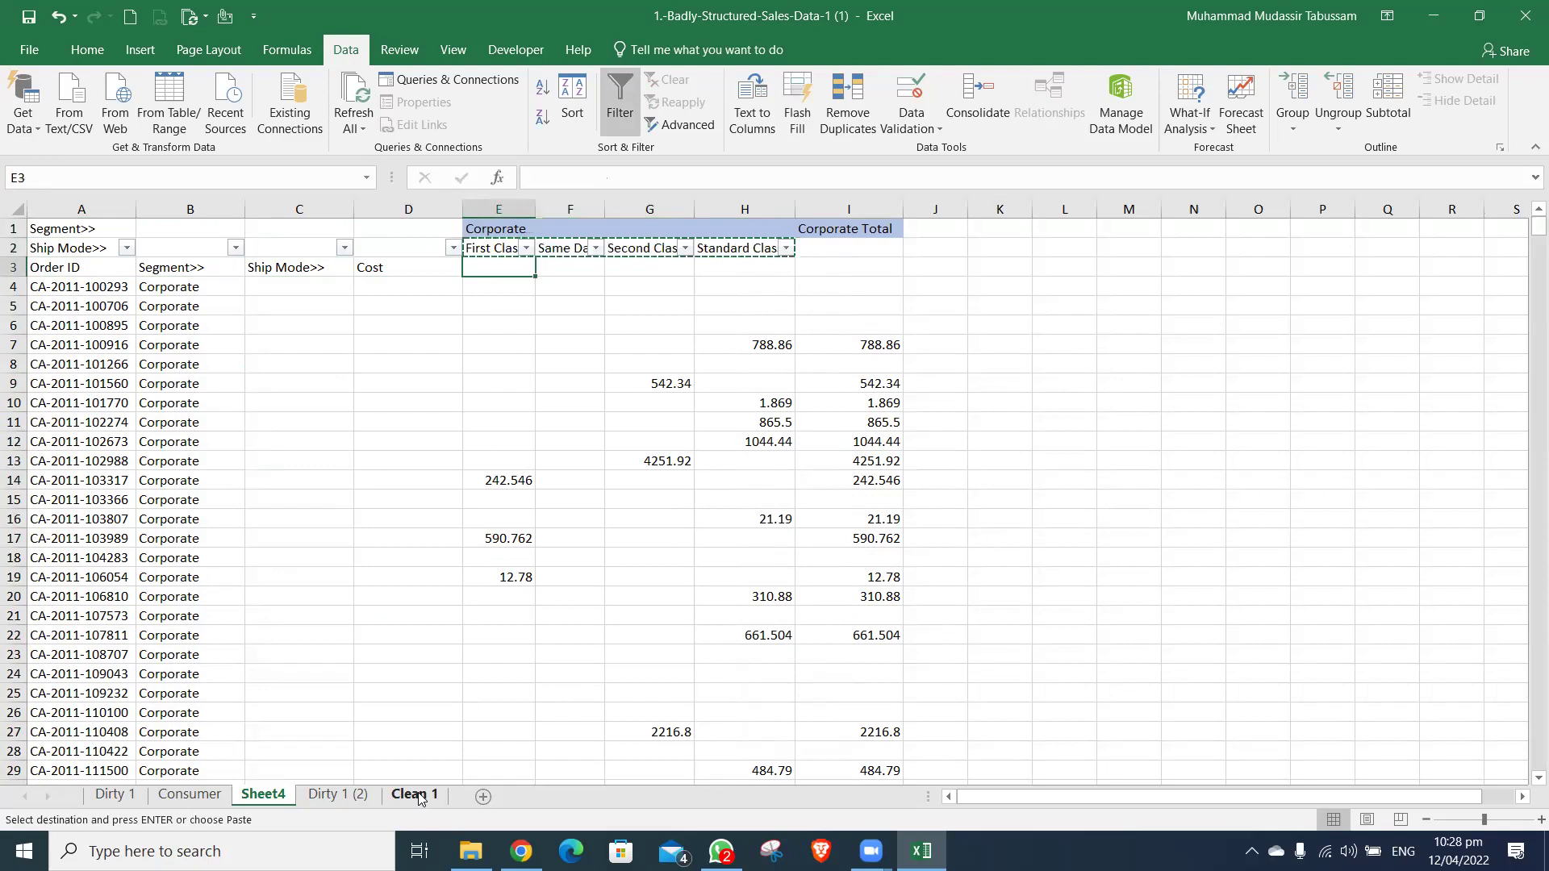
key(ctrl+v)
key(Escape)
- Remove the filters from row 2 and apply them to the header row 3 across columns A to H instead
key(Left)
key(Left)
key(Left)
key(Left)
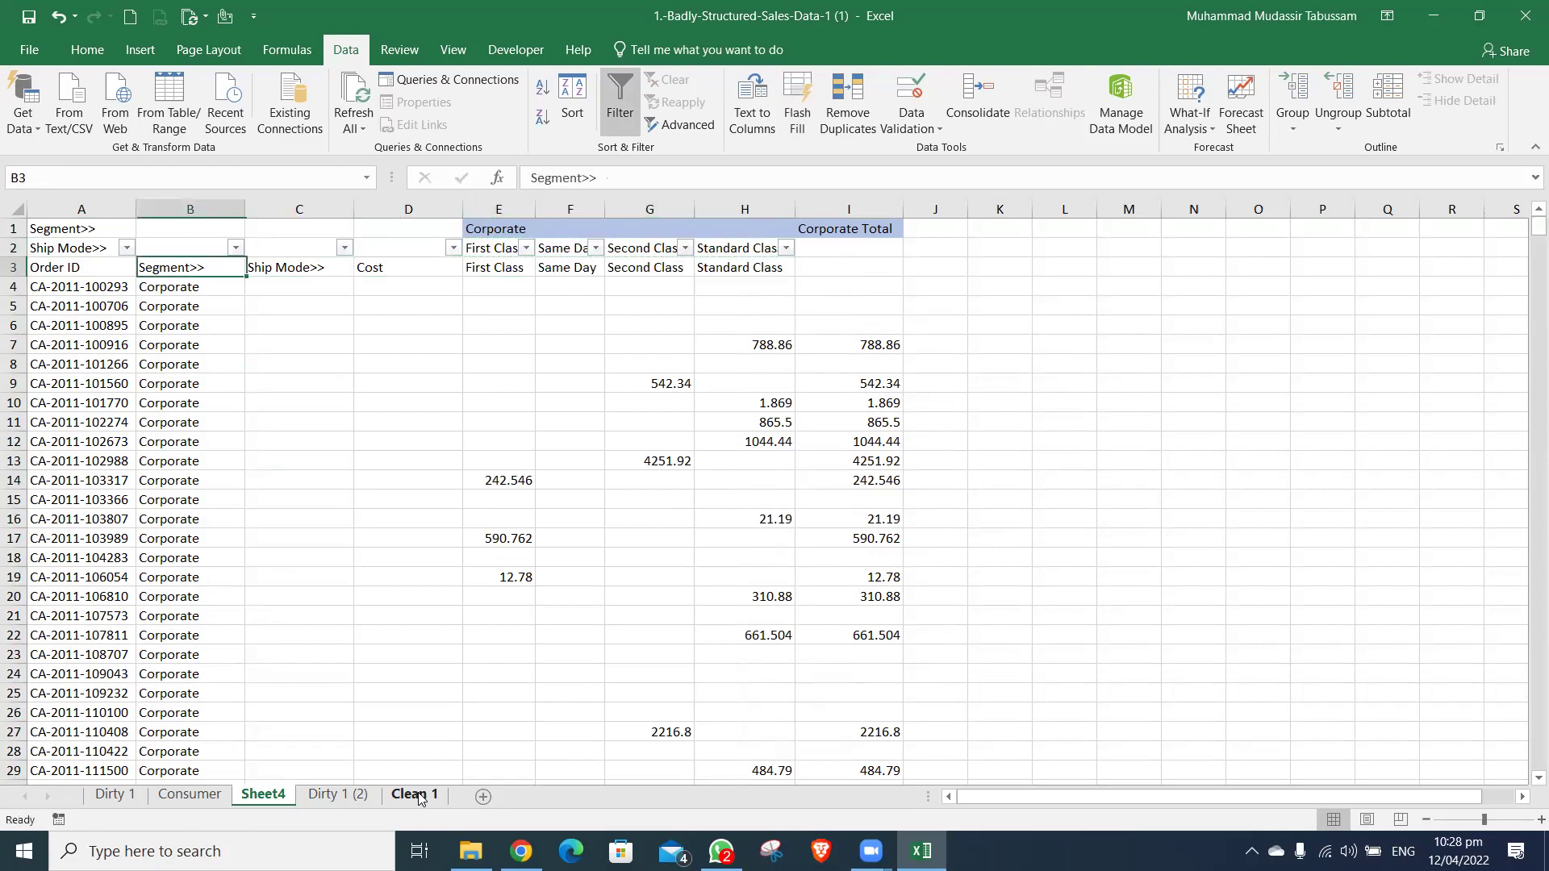
key(shift+Right)
key(shift+Right)
key(shift+Right)
key(shift+Right)
key(shift+Right)
key(shift+Right)
key(shift+Right)
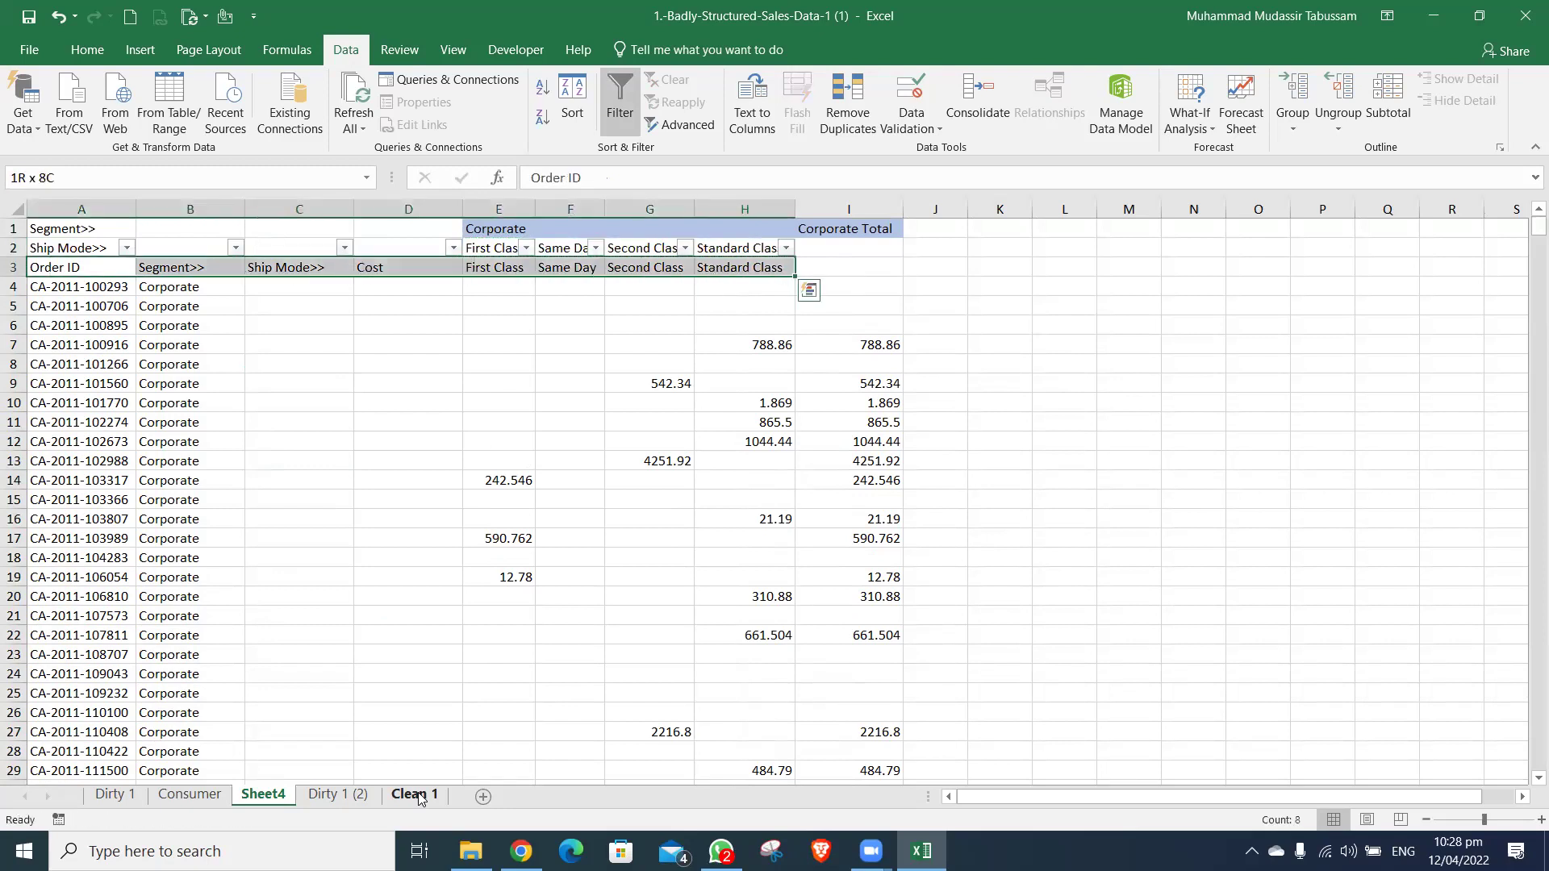
key(ctrl+shift+Down)
key(shift+Up)
key(ctrl+shift+l)
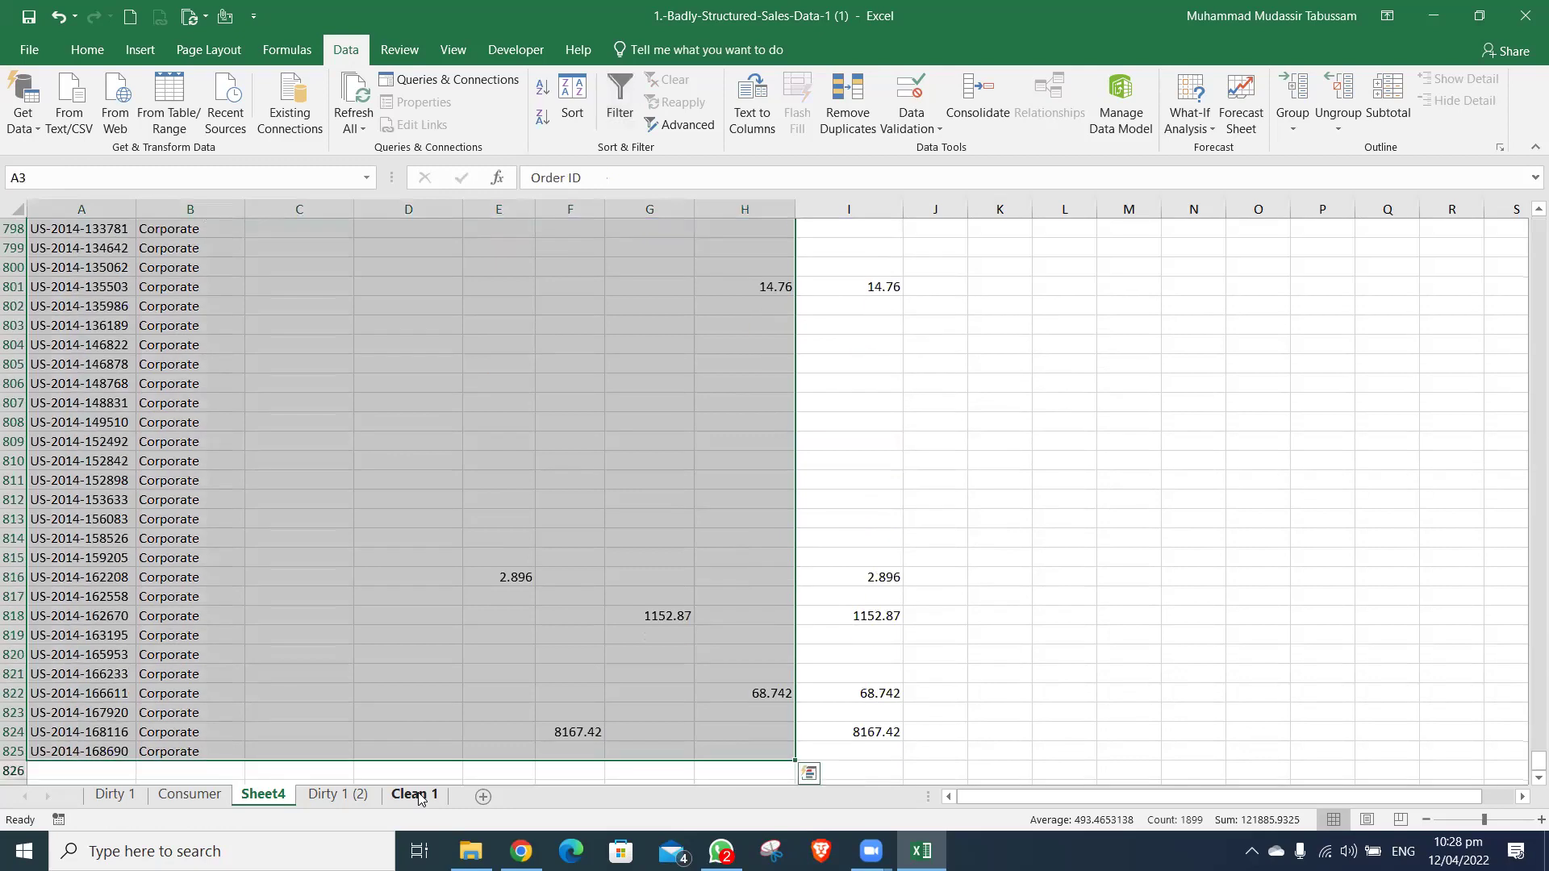
key(ctrl+shift+l)
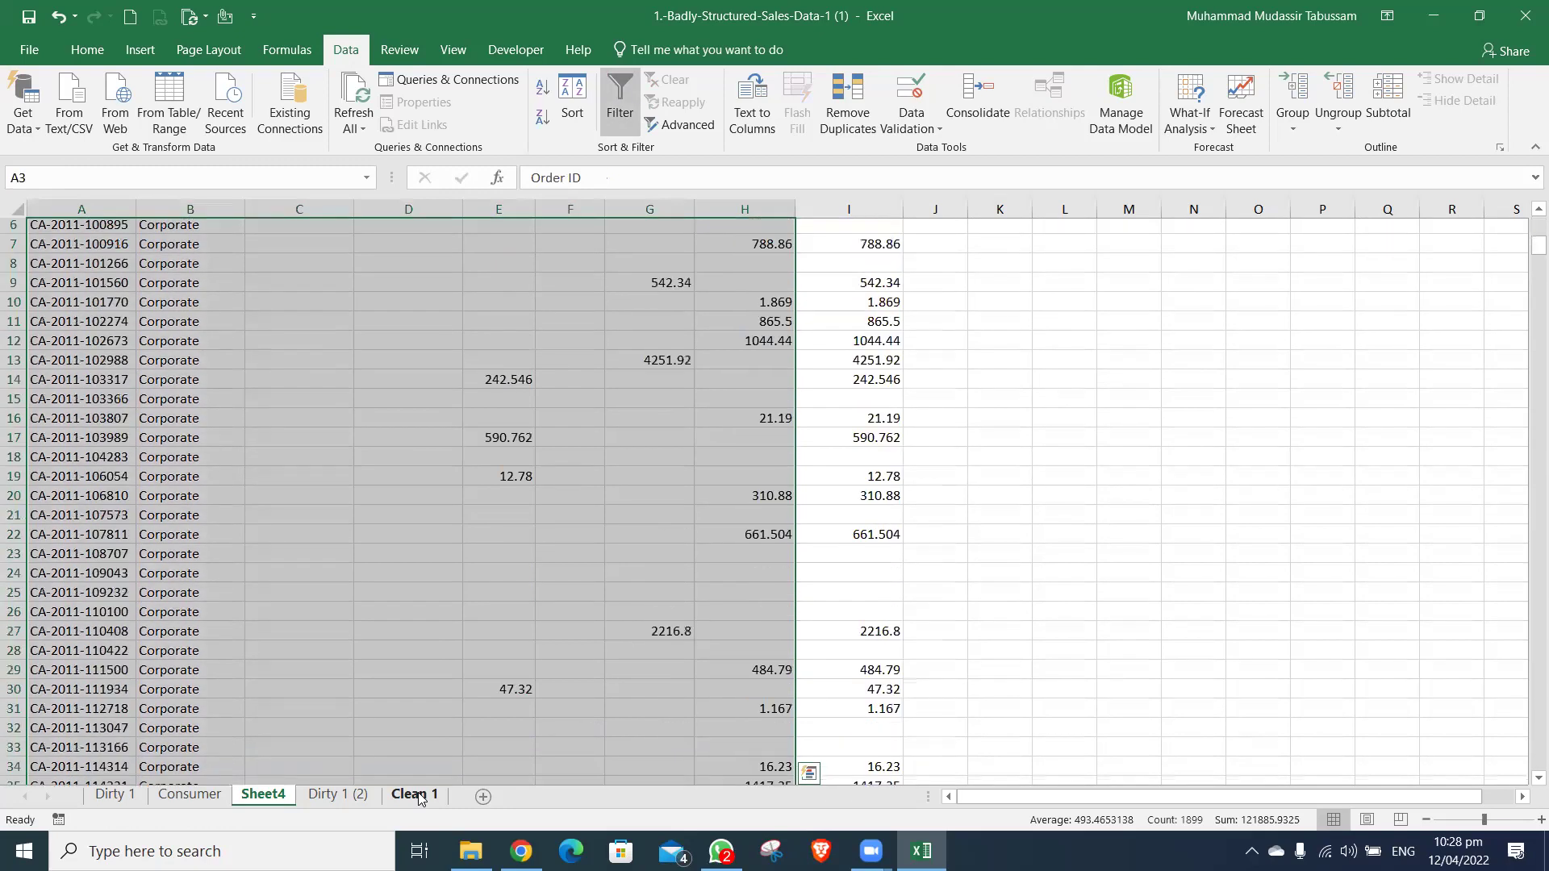
- Autofit the widths of columns A to H to the table's contents
key(ctrl+shift+Up)
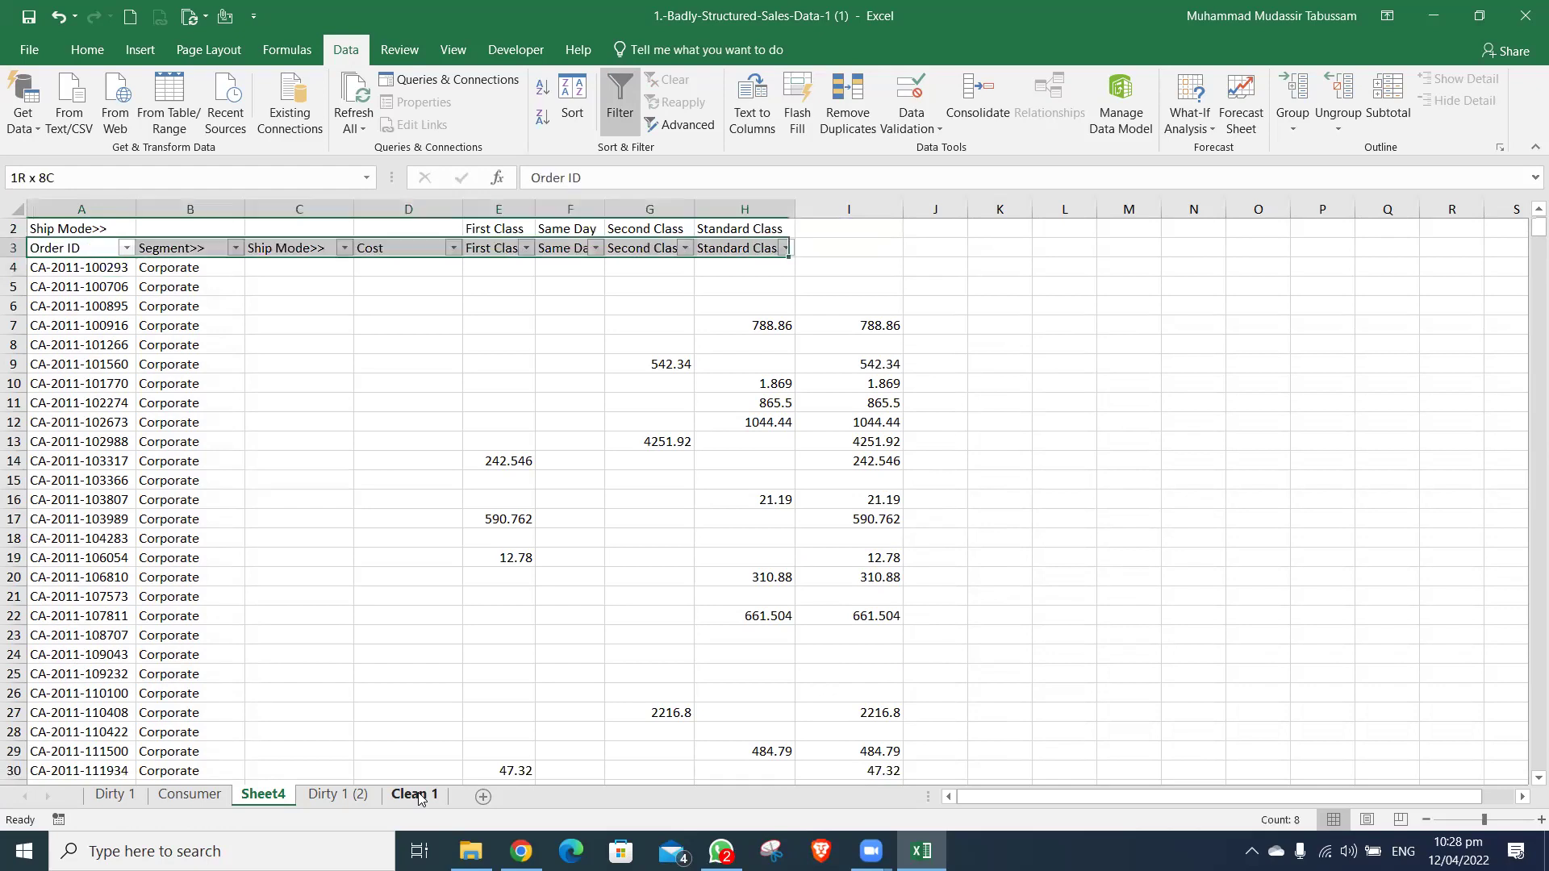
key(ctrl+shift+Down)
key(alt+h)
key(o)
key(i)
- Filter the First Class column in header row 3 to exclude blanks
key(Right)
key(Right)
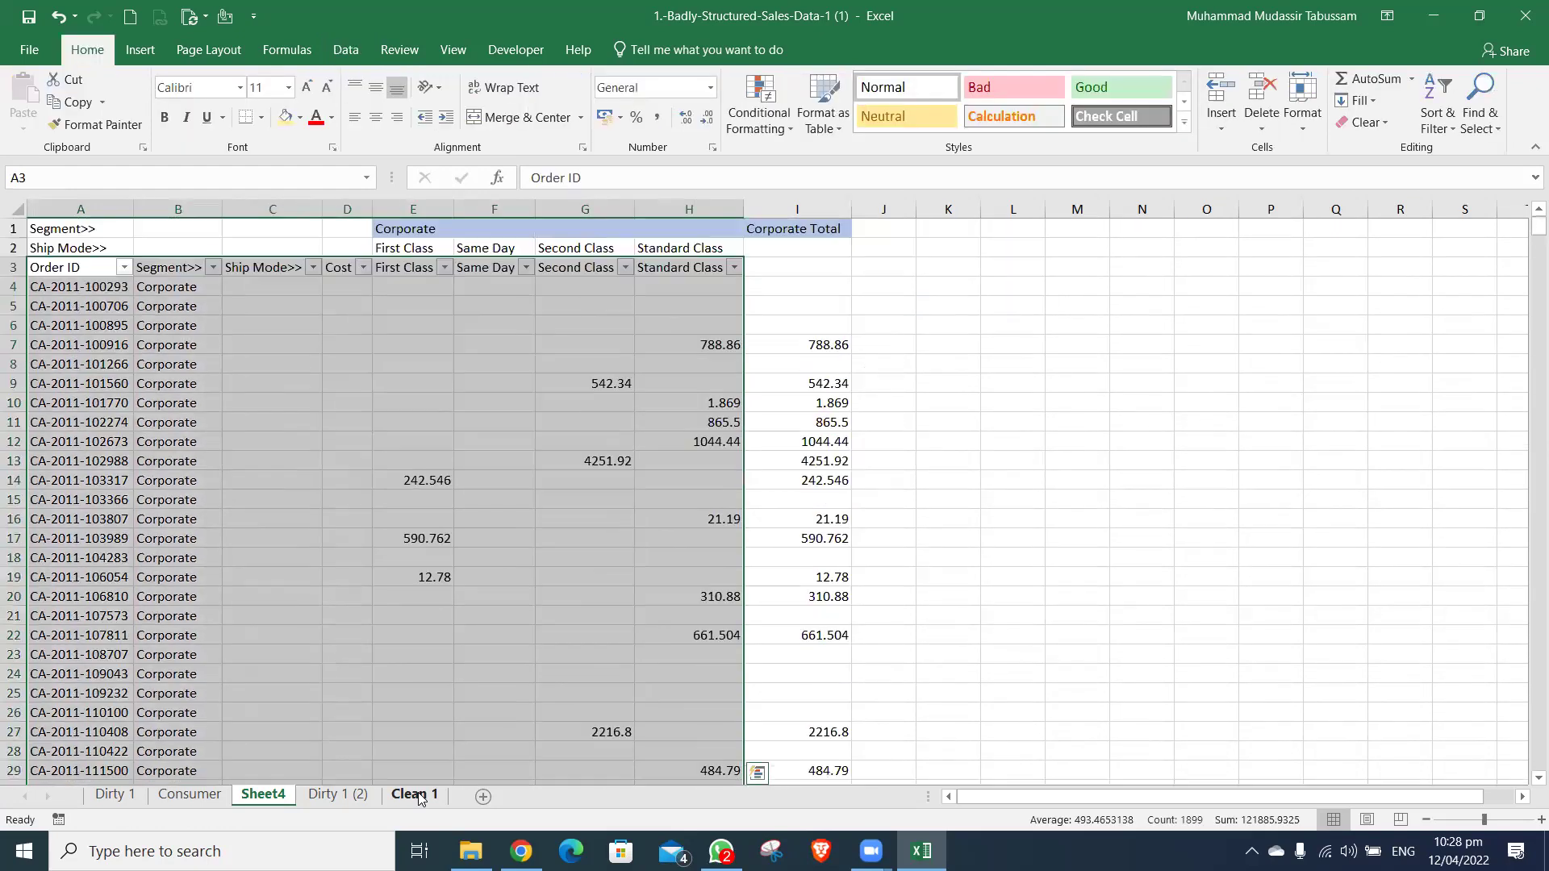
key(alt+Down)
key(Escape)
key(Right)
key(Right)
key(alt+Down)
key(Tab)
key(End)
key(space)
key(Return)
- Copy the First Class header into the Ship Mode>> cells of all filtered rows
key(Down)
key(Up)
key(Left)
key(ctrl+c)
key(Left)
key(Down)
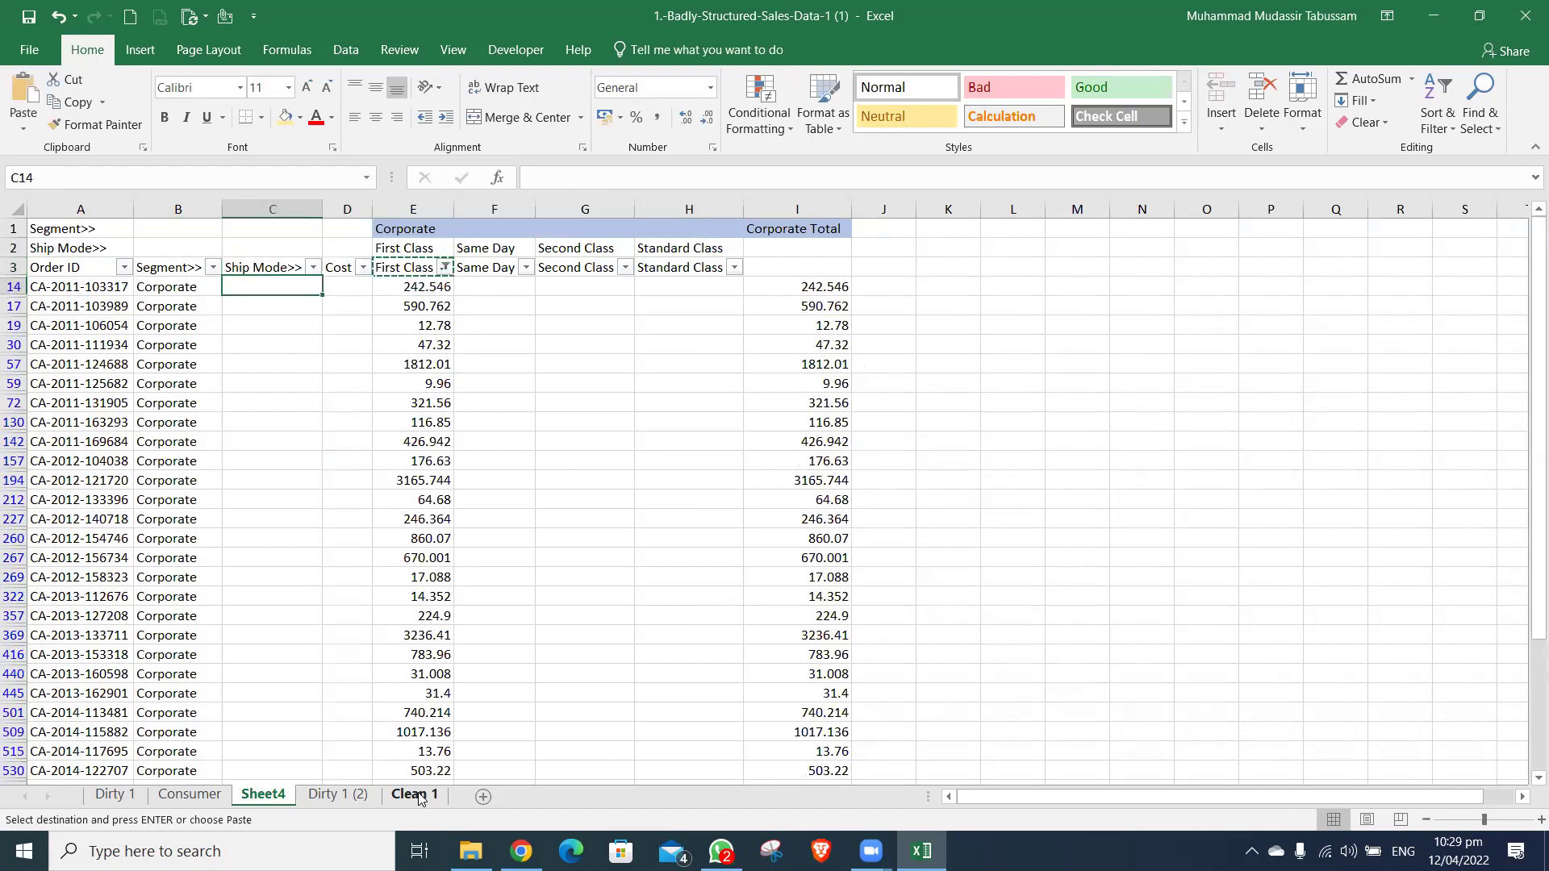
key(Left)
key(ctrl+Down)
key(Right)
key(ctrl+shift+Up)
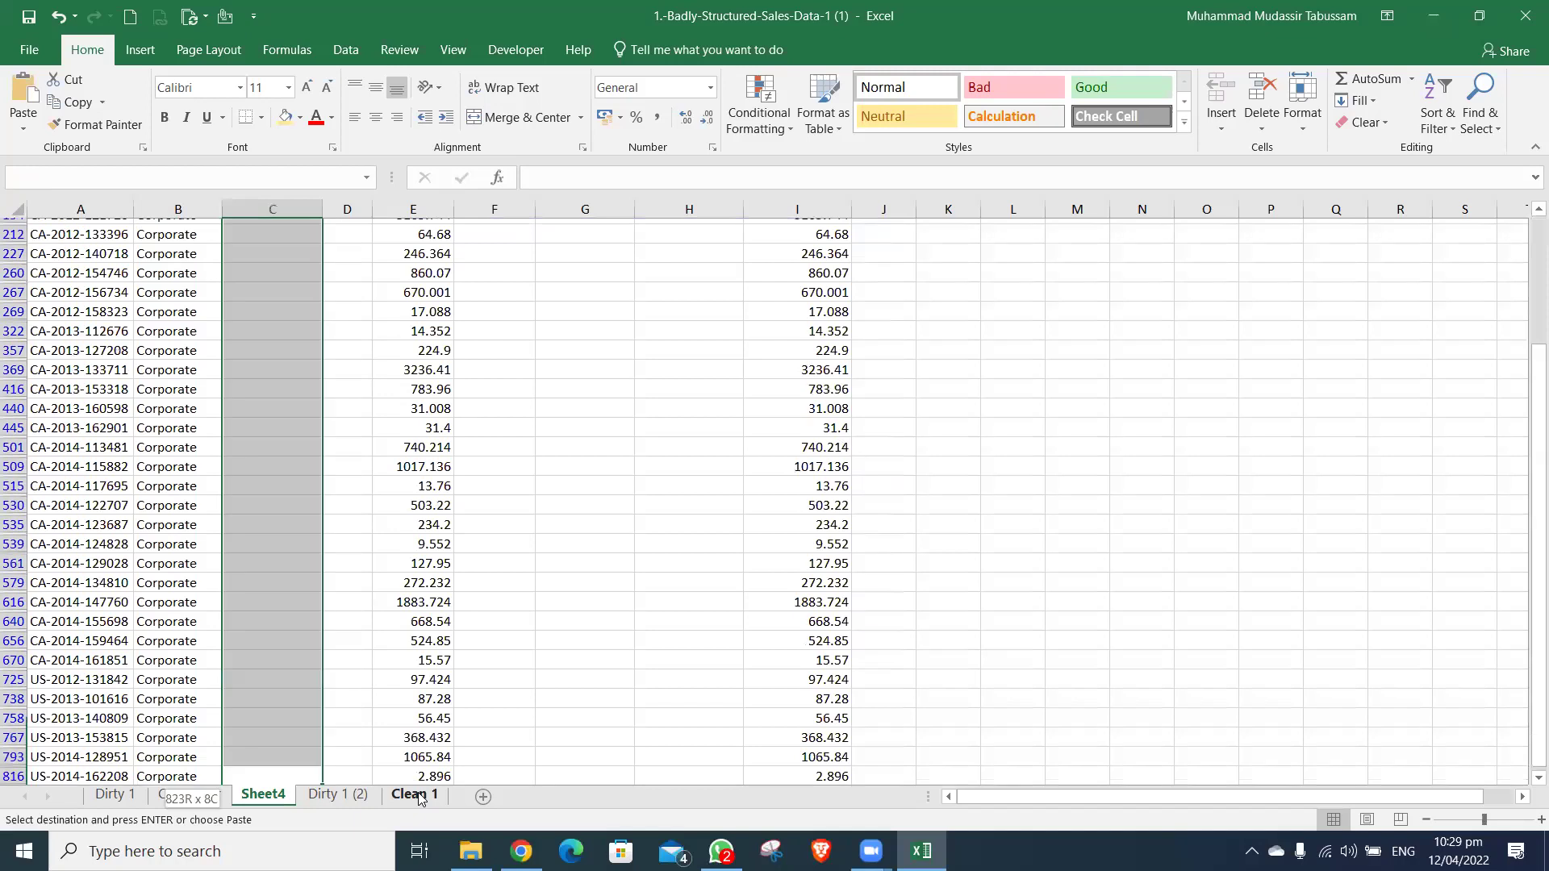
key(Left)
key(Down)
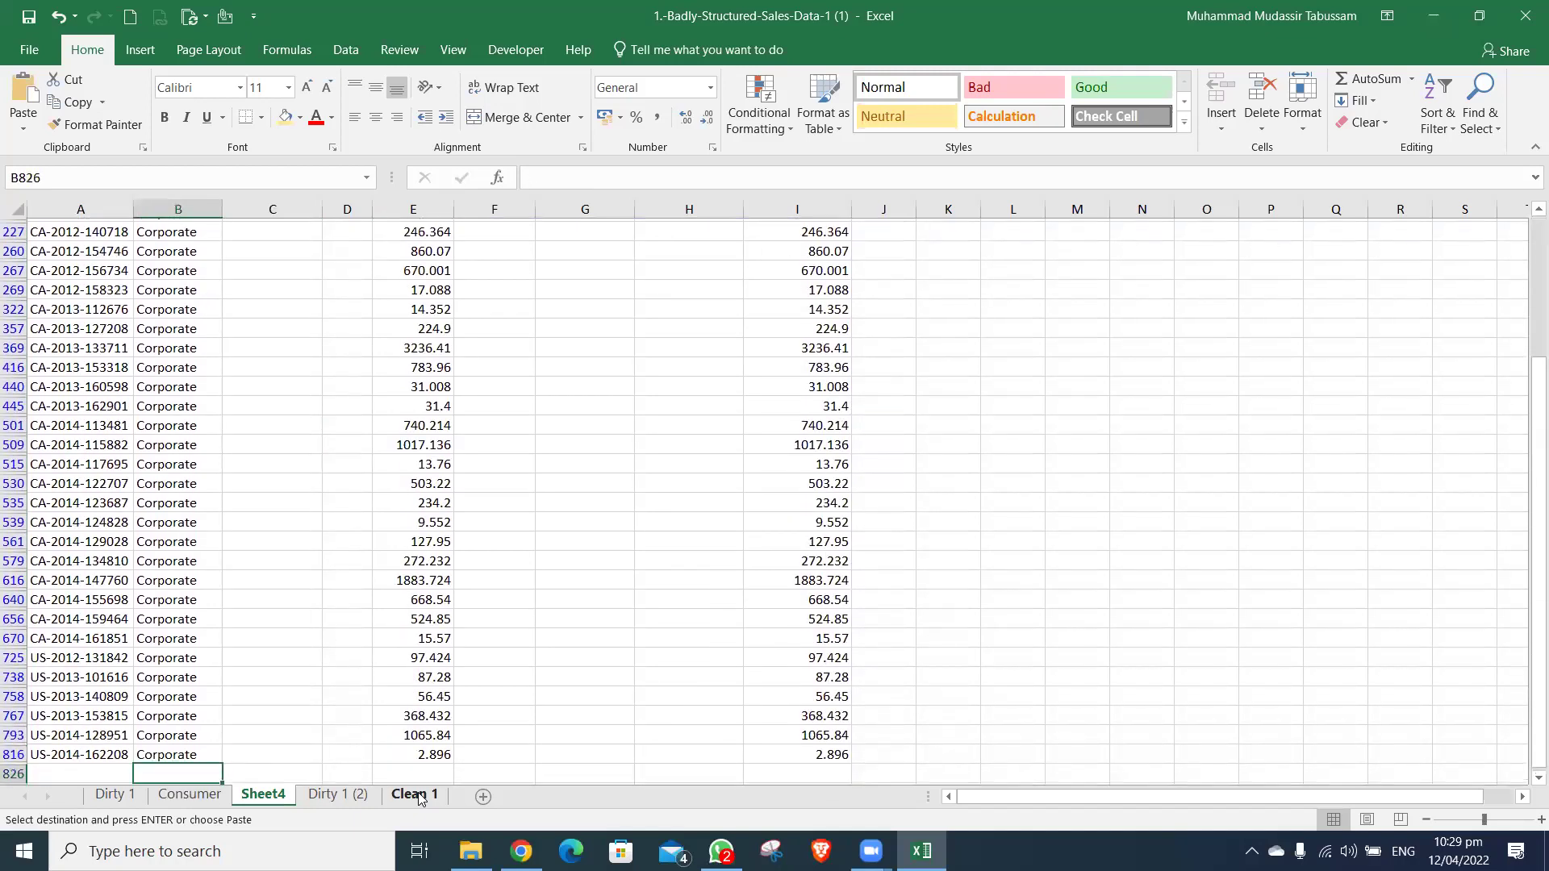
key(Right)
key(ctrl+shift+Up)
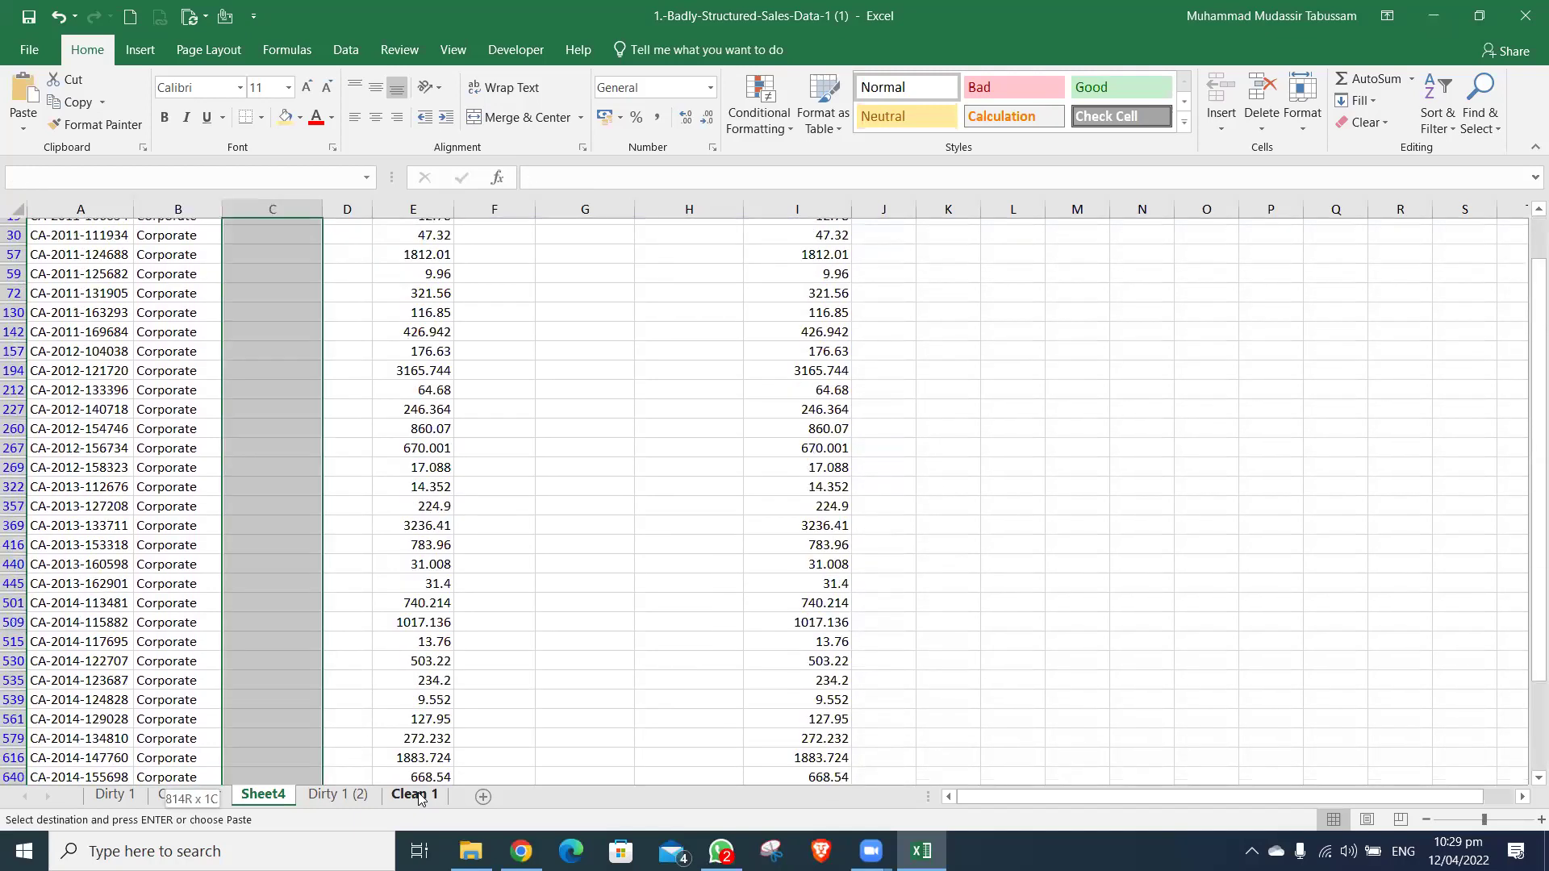
key(Return)
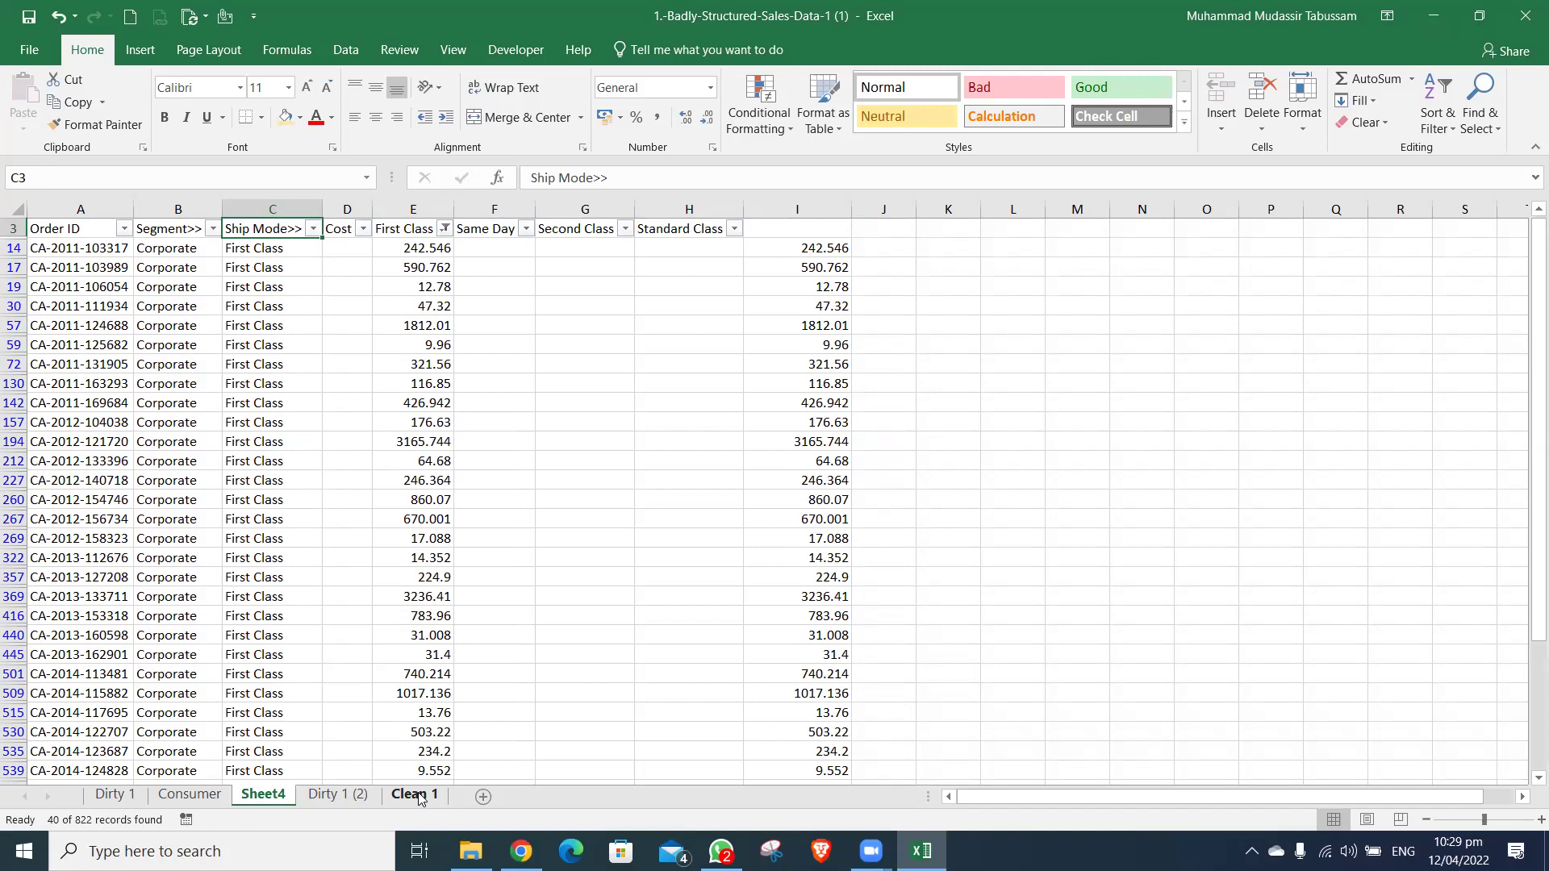
- Enter the formula =E14 in D14 to bring the First Class amount into the Cost column
key(Right)
key(Right)
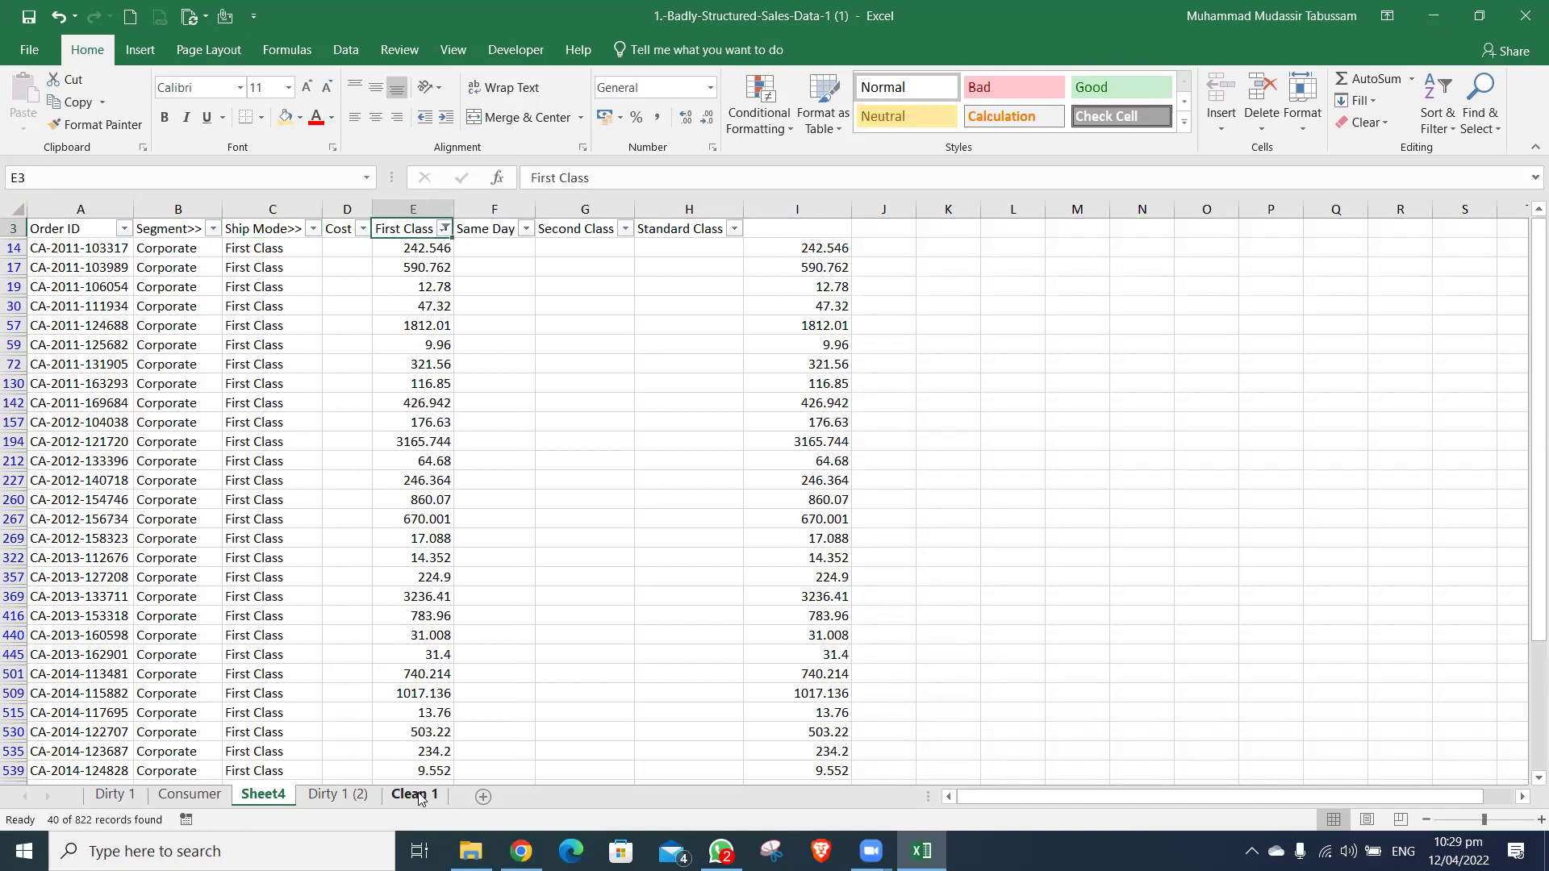
key(Down)
key(Left)
text(=)
key(Right)
key(Return)
key(Up)
- Copy the D14 formula into the Cost cells of the filtered rows down to row 816, pasting formulas only
key(ctrl+c)
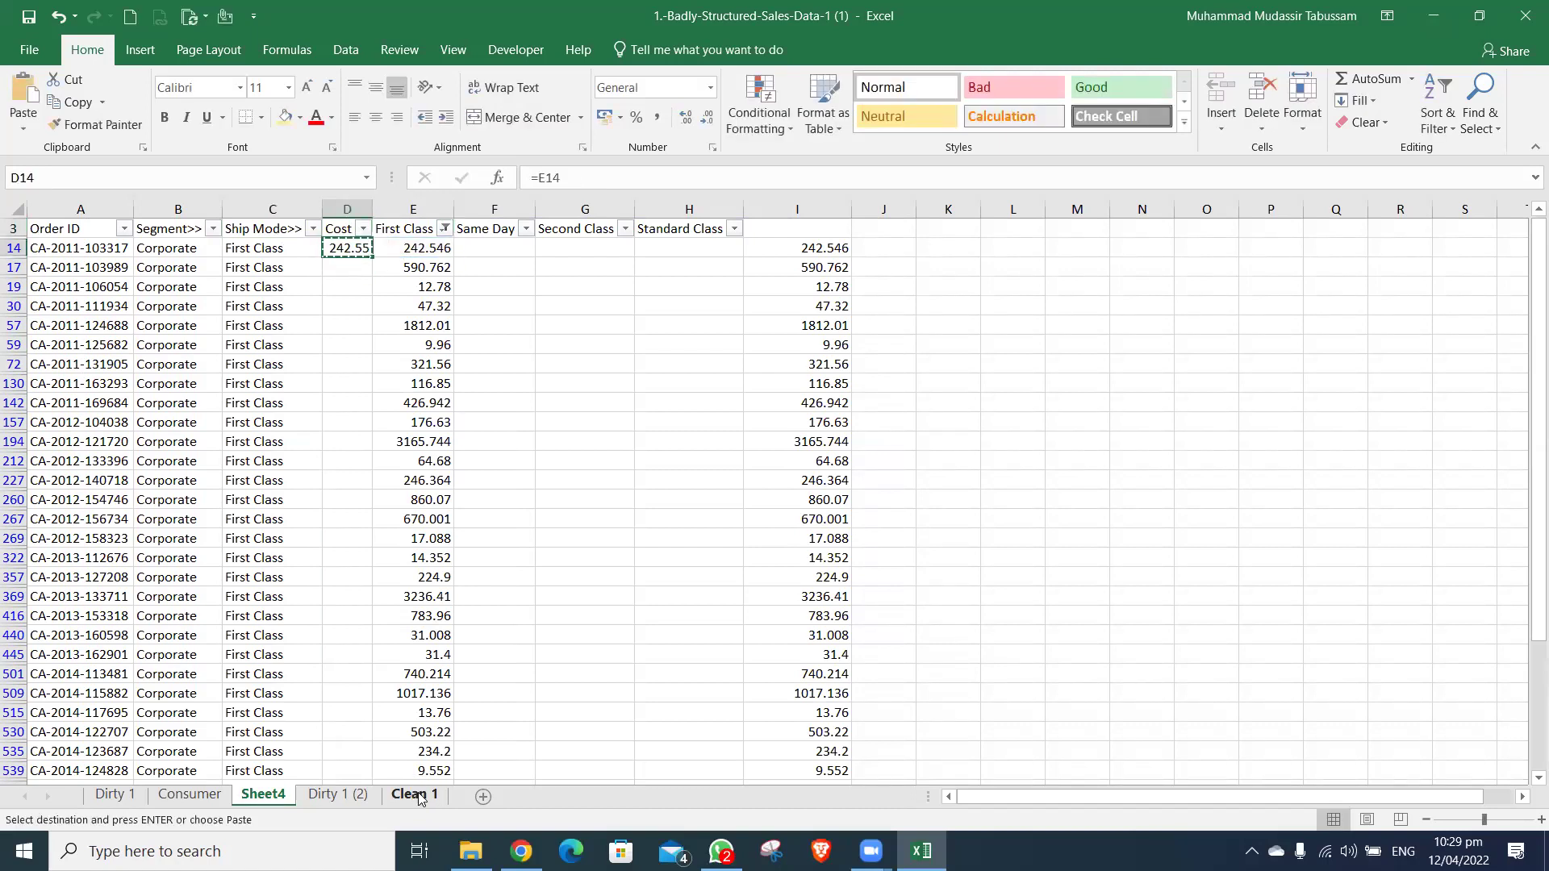
key(Left)
key(ctrl+Down)
key(Down)
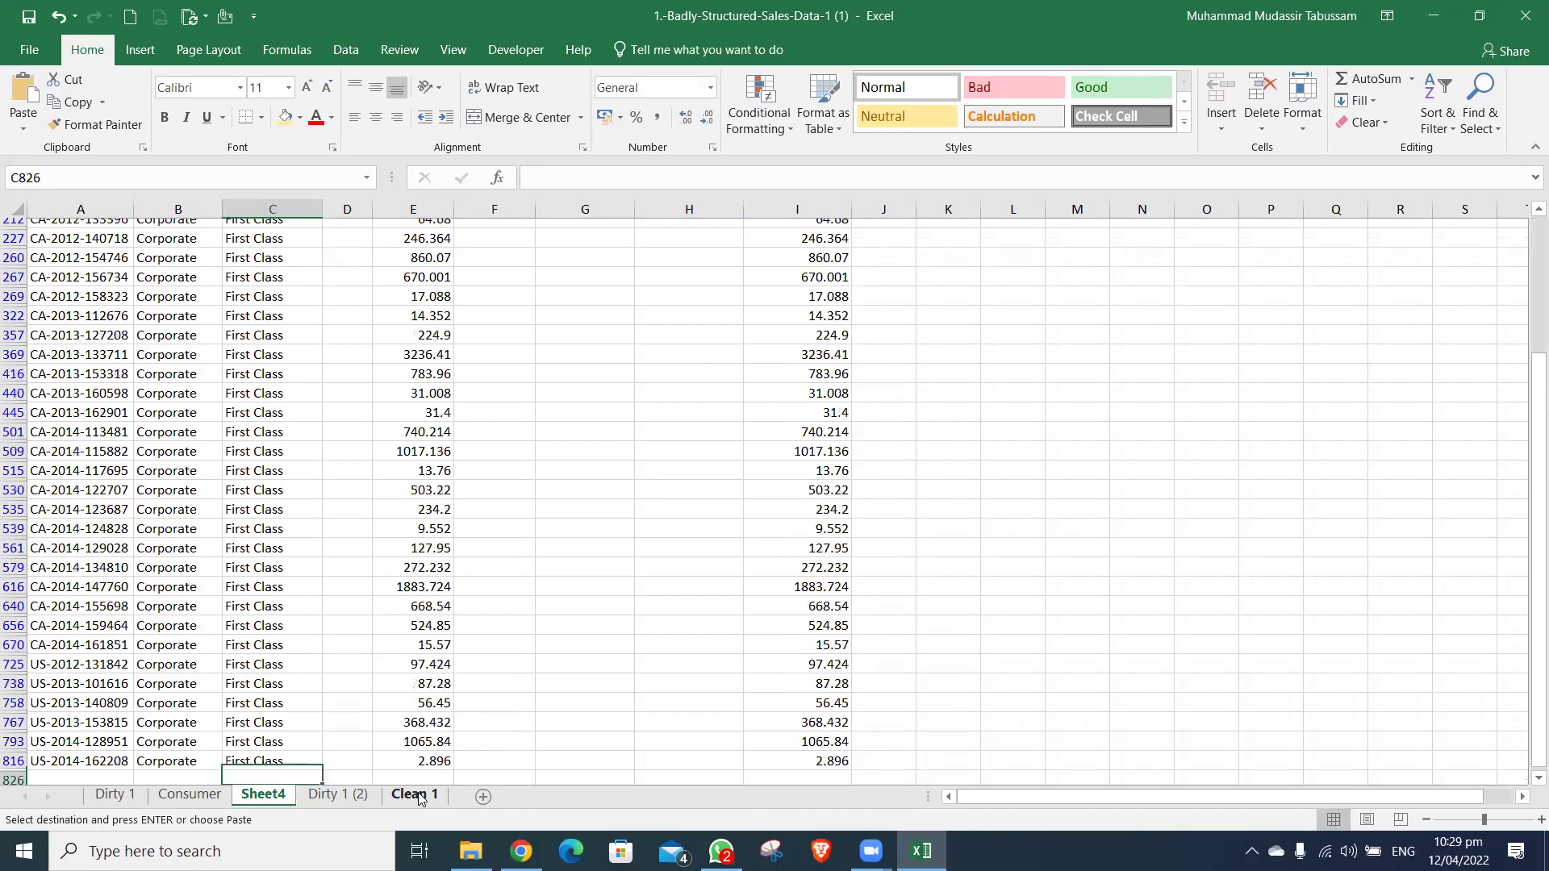
key(Right)
key(Up)
key(ctrl+shift+Up)
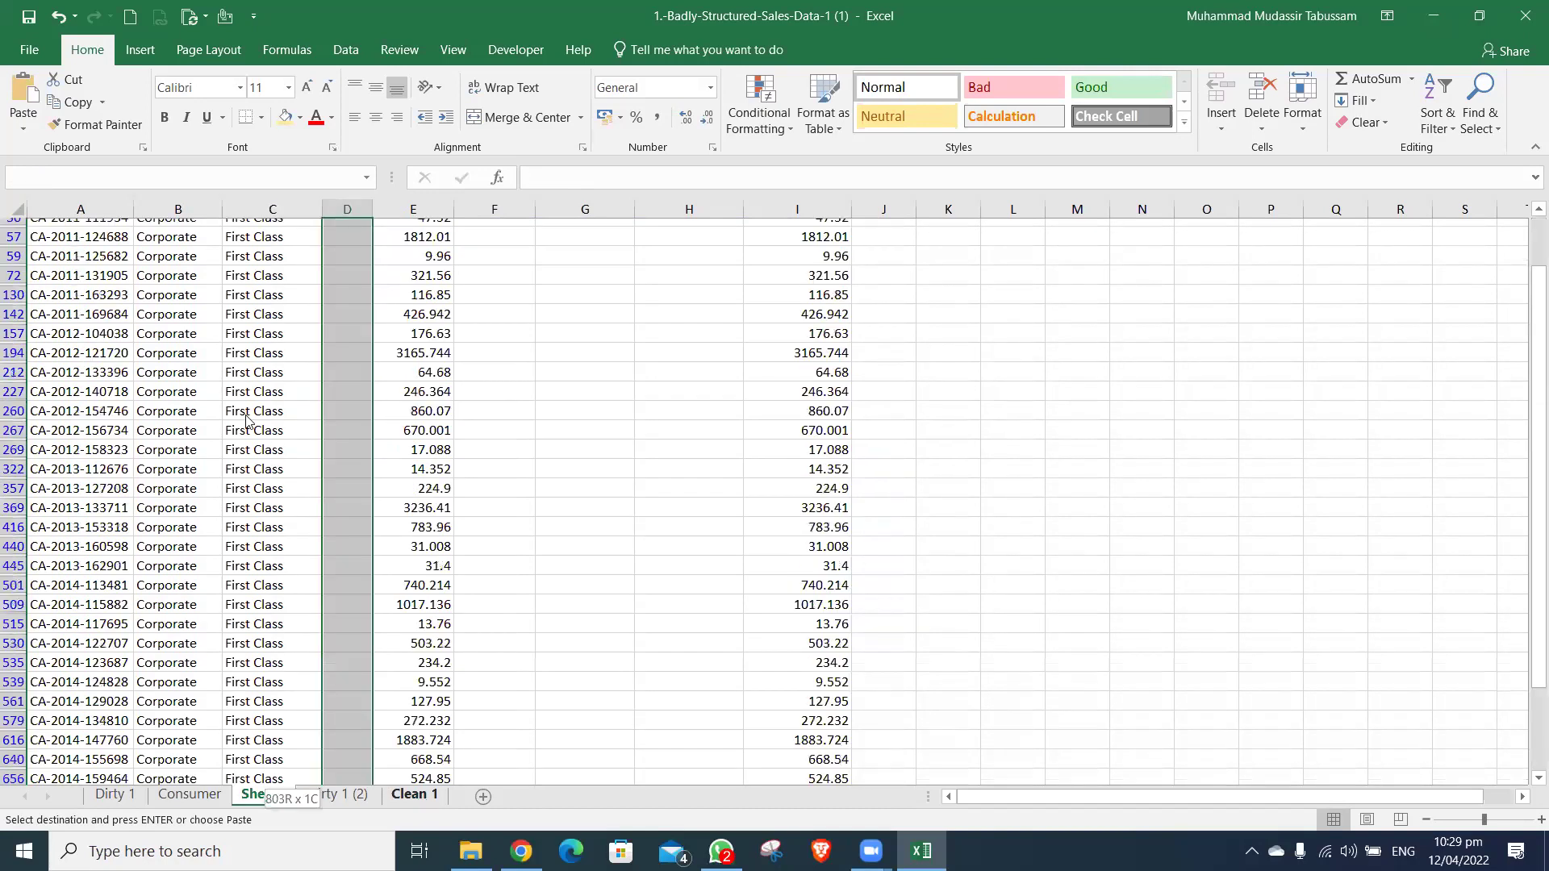
key(ctrl+g)
key(alt+s)
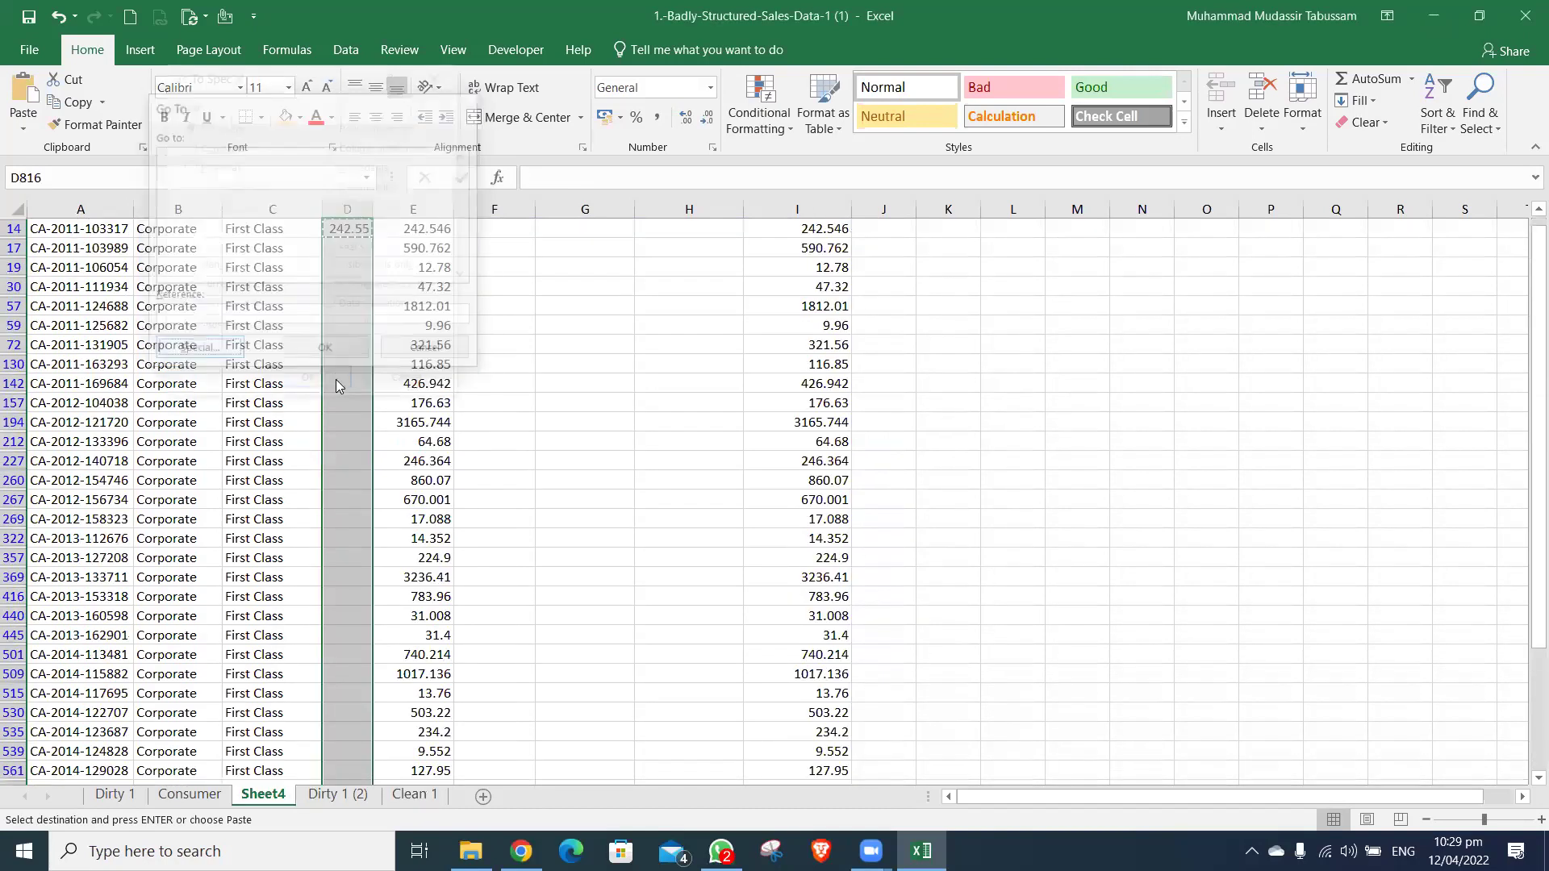
click(335, 384)
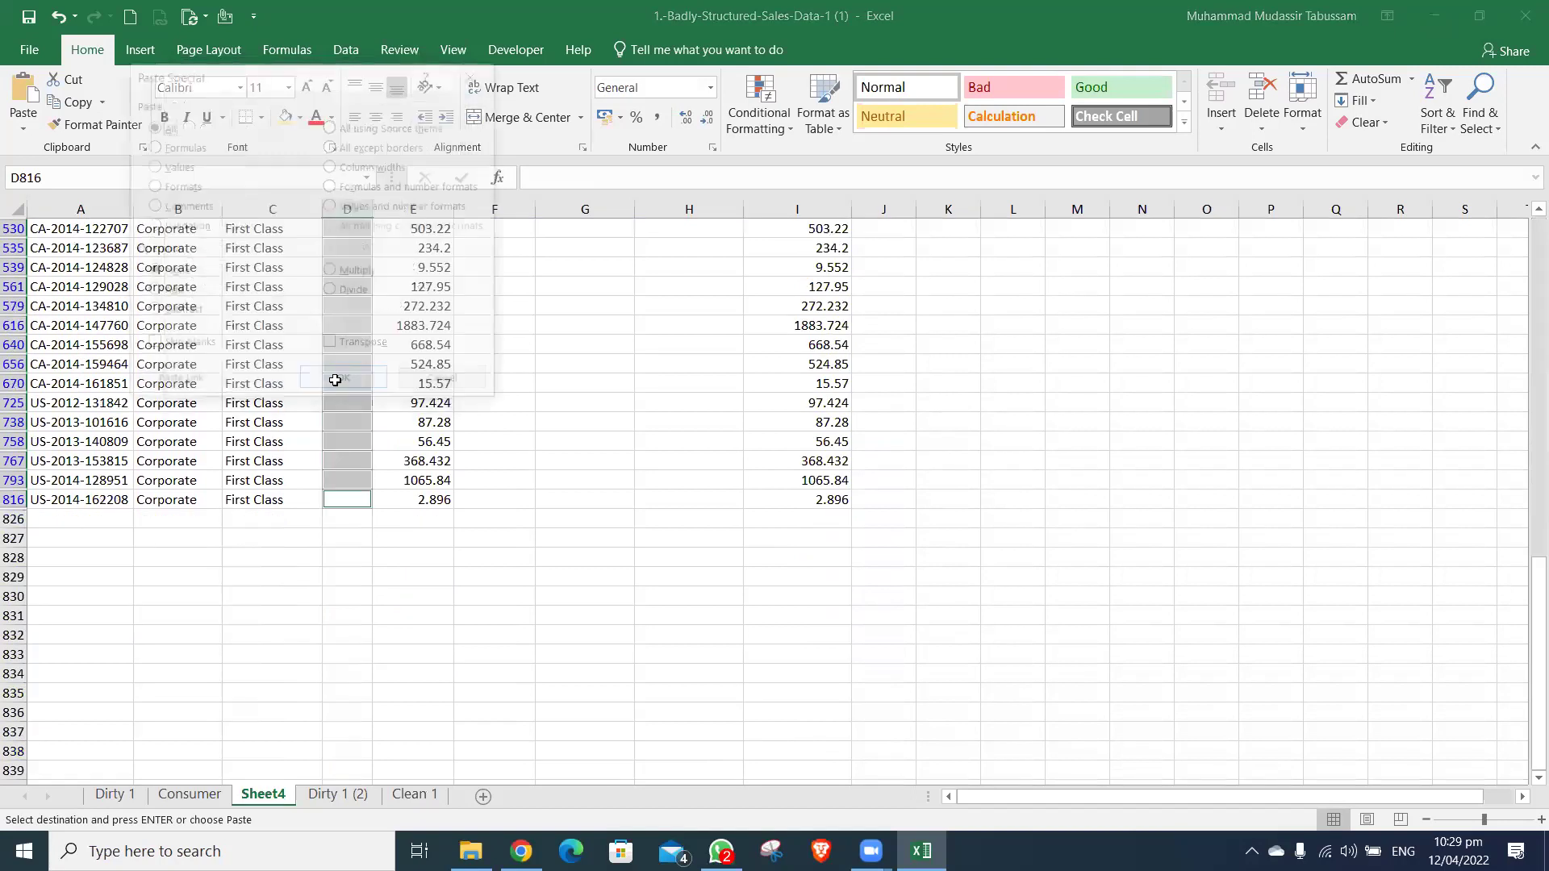
key(ctrl+alt+v)
key(v)
key(f)
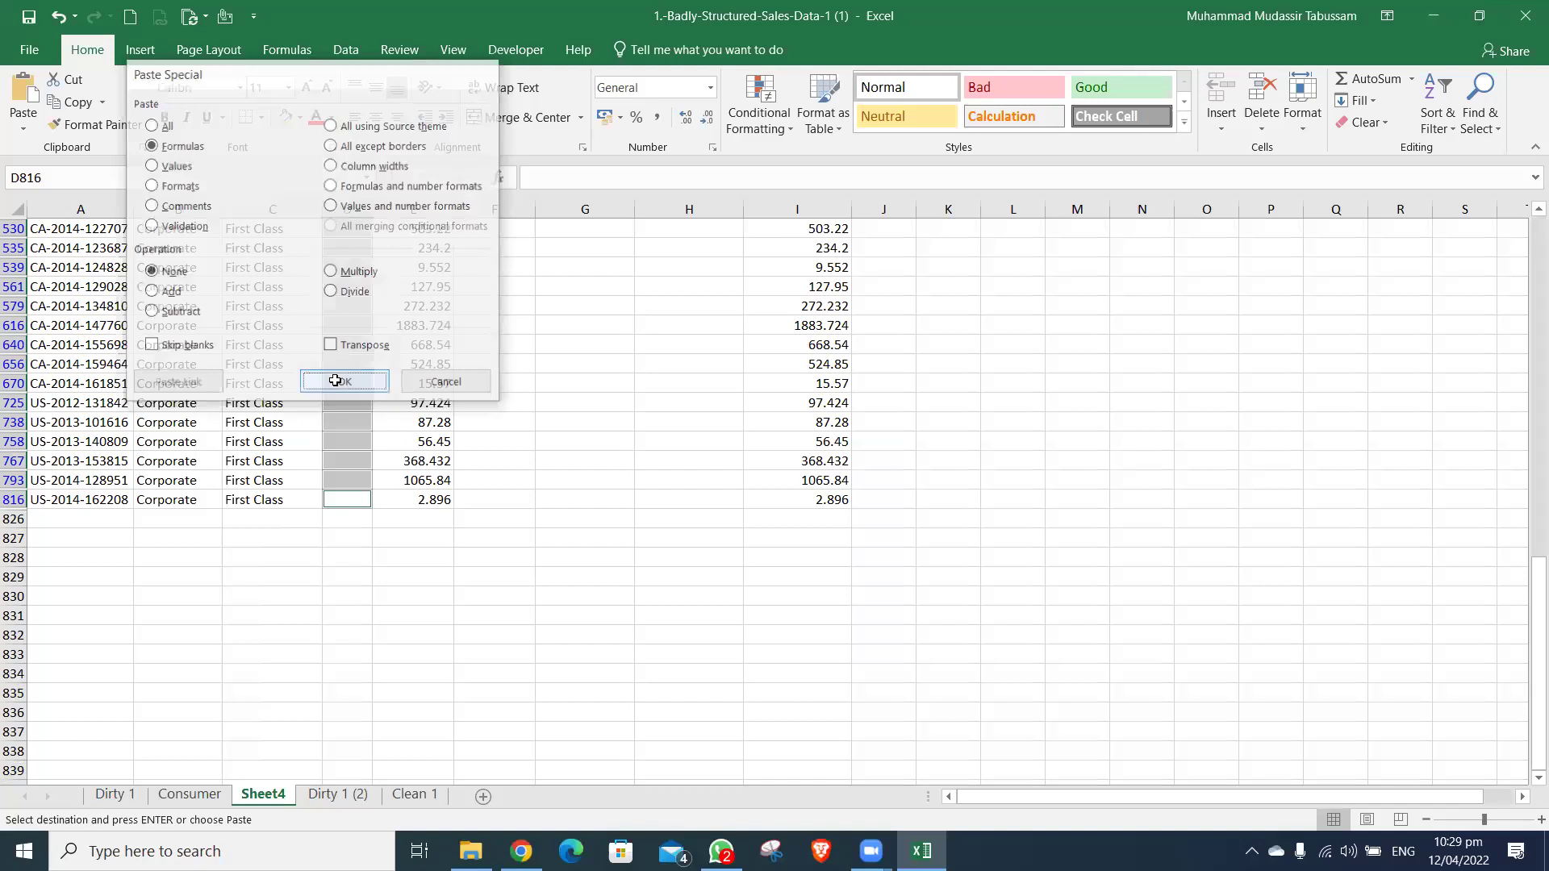
click(335, 381)
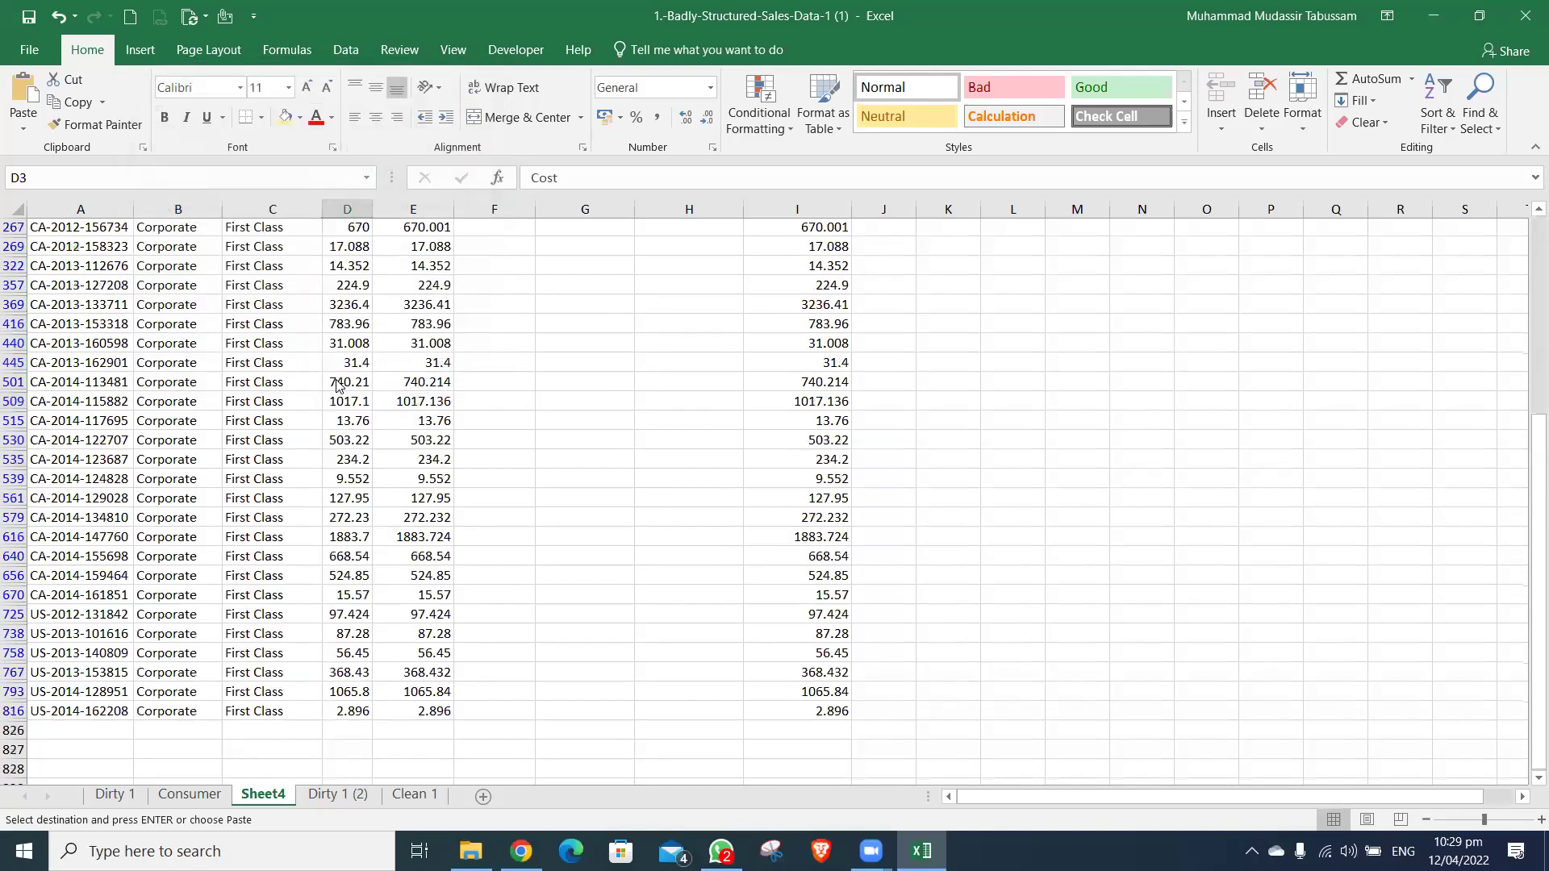
key(Right)
key(Escape)
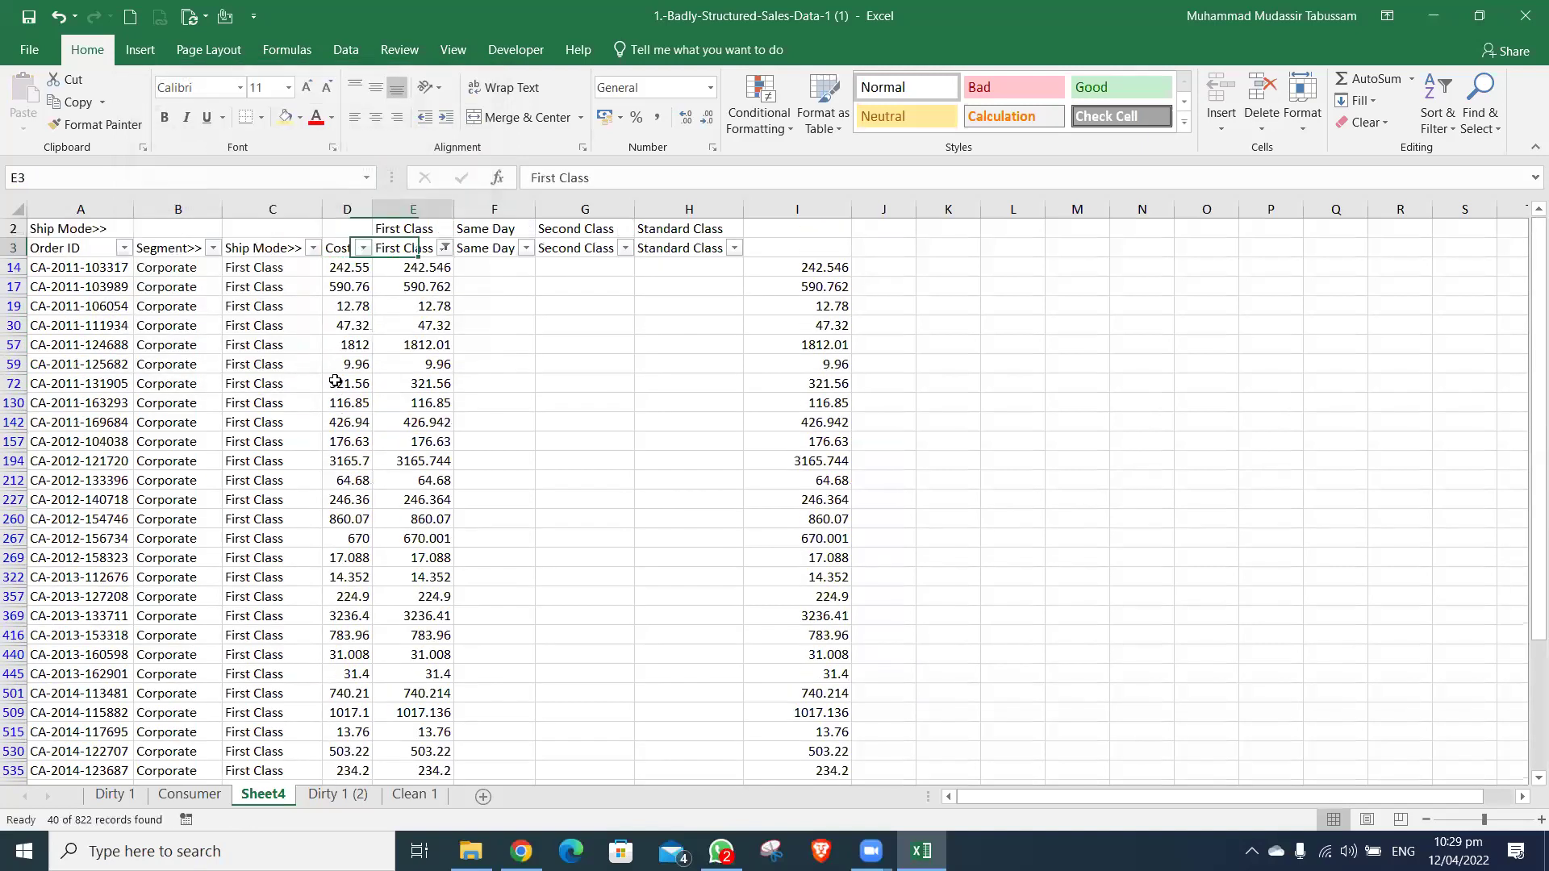
- Clear the First Class filter and filter the Same Day column to exclude blanks
key(alt+a)
key(c)
key(Right)
key(alt+Down)
key(Down)
key(Down)
key(Down)
key(space)
key(Return)
key(Left)
key(Left)
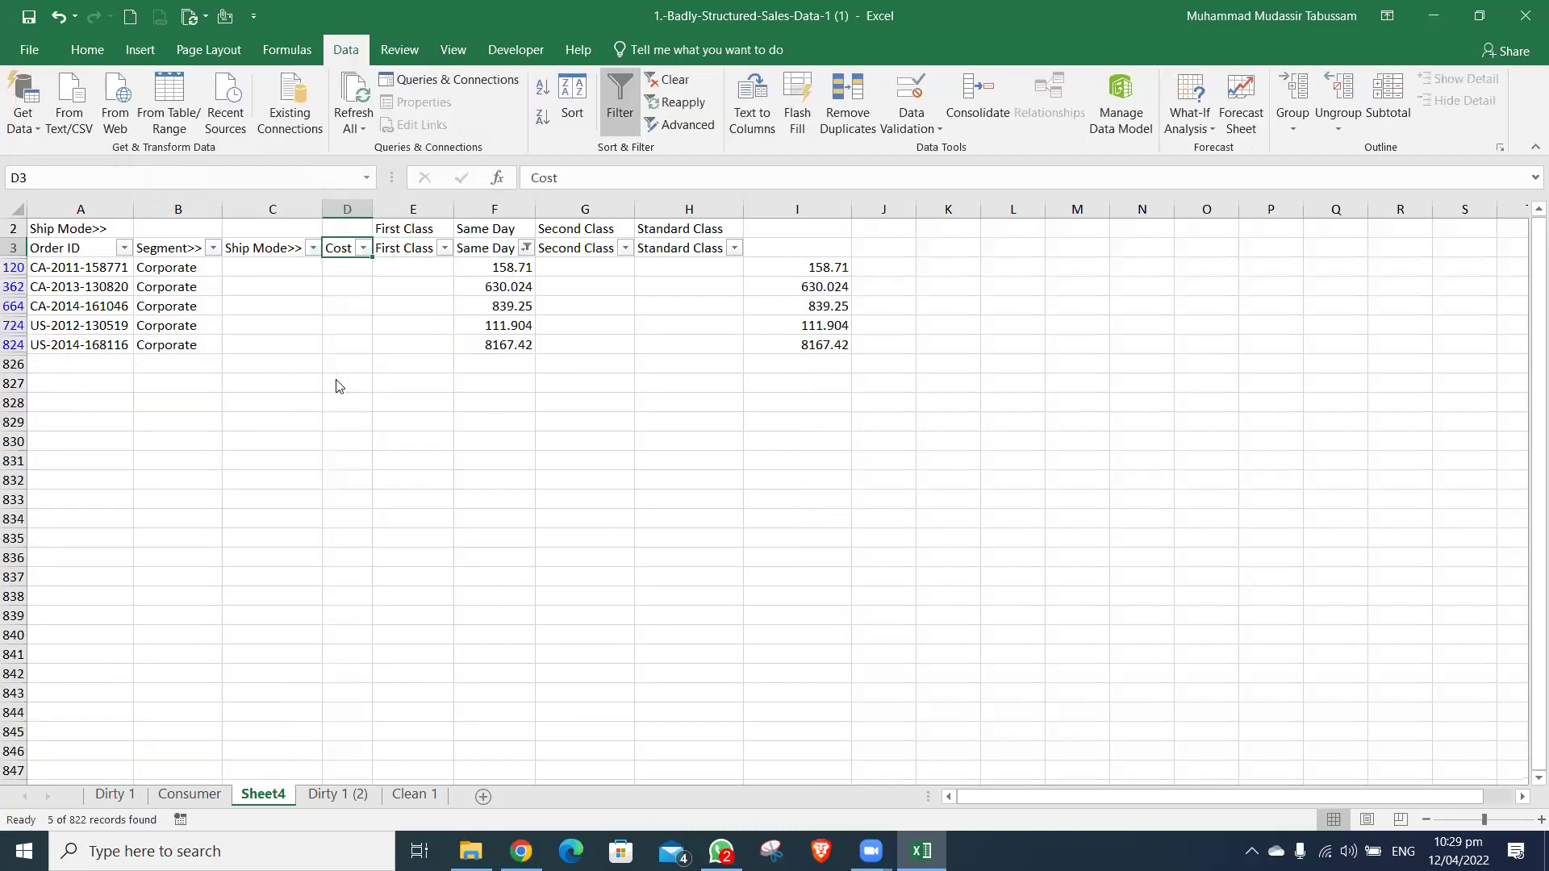
key(Right)
key(Right)
key(alt+a)
key(c)
key(alt+Down)
key(Tab)
key(Down)
key(Down)
key(Down)
key(Down)
key(Down)
key(Down)
key(space)
key(Return)
- Copy the Same Day header into the Ship Mode>> cells of all filtered rows, C120 down to C824
key(Left)
key(Left)
key(Right)
key(Right)
key(ctrl+c)
key(Left)
key(Left)
key(Left)
key(Down)
key(ctrl+c)
key(Escape)
key(Up)
key(Right)
key(Right)
key(Right)
key(ctrl+c)
key(Left)
key(Down)
key(Down)
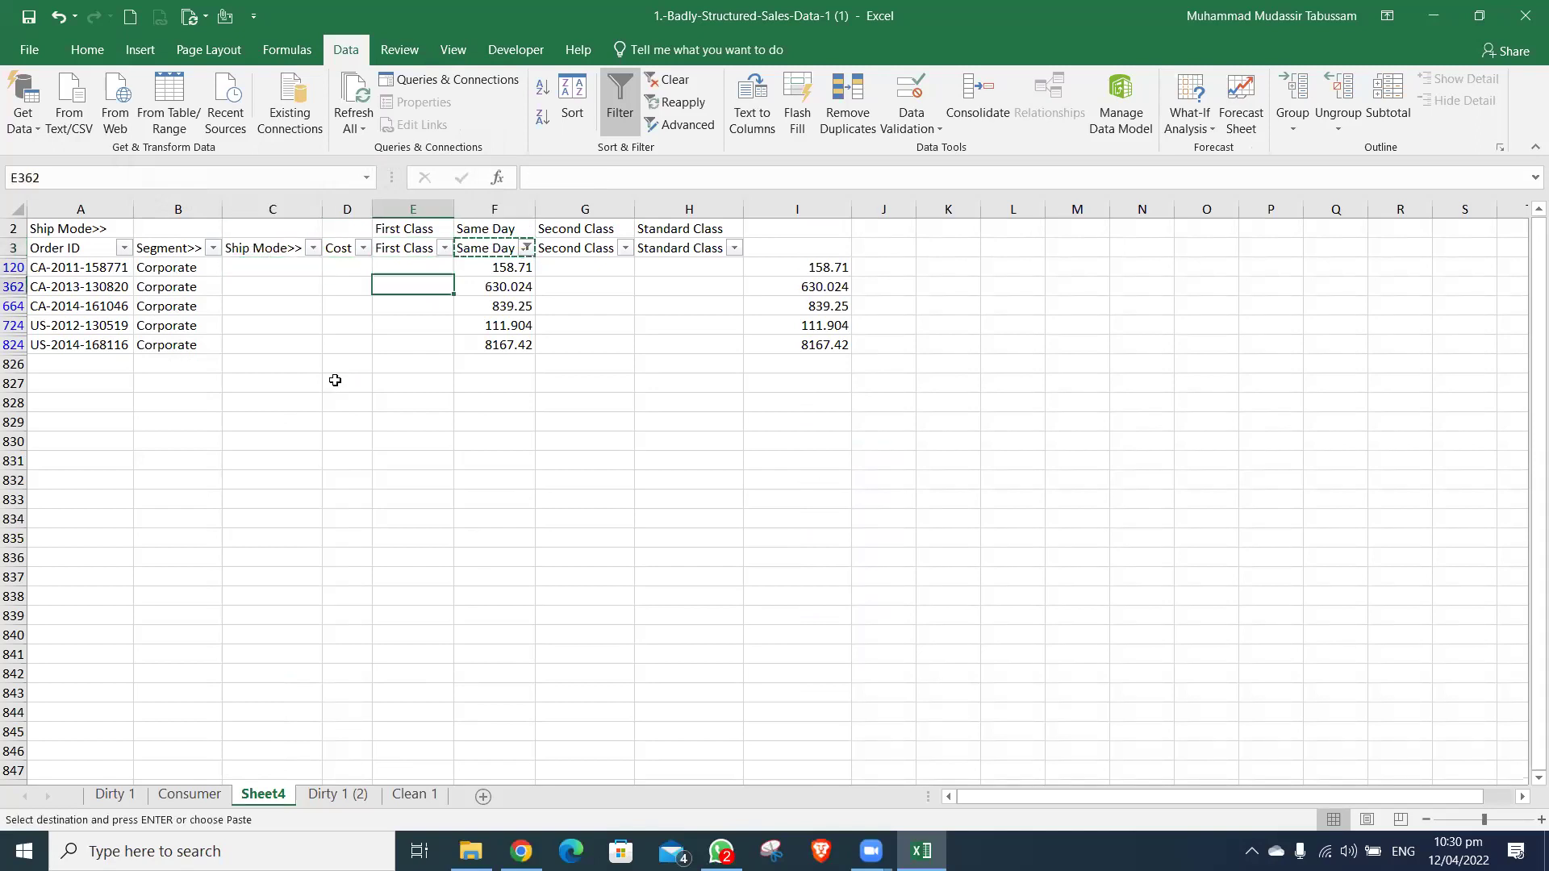
key(Left)
key(Left)
key(Up)
key(shift+Down)
key(shift+Down)
key(shift+Down)
key(shift+Down)
key(ctrl+v)
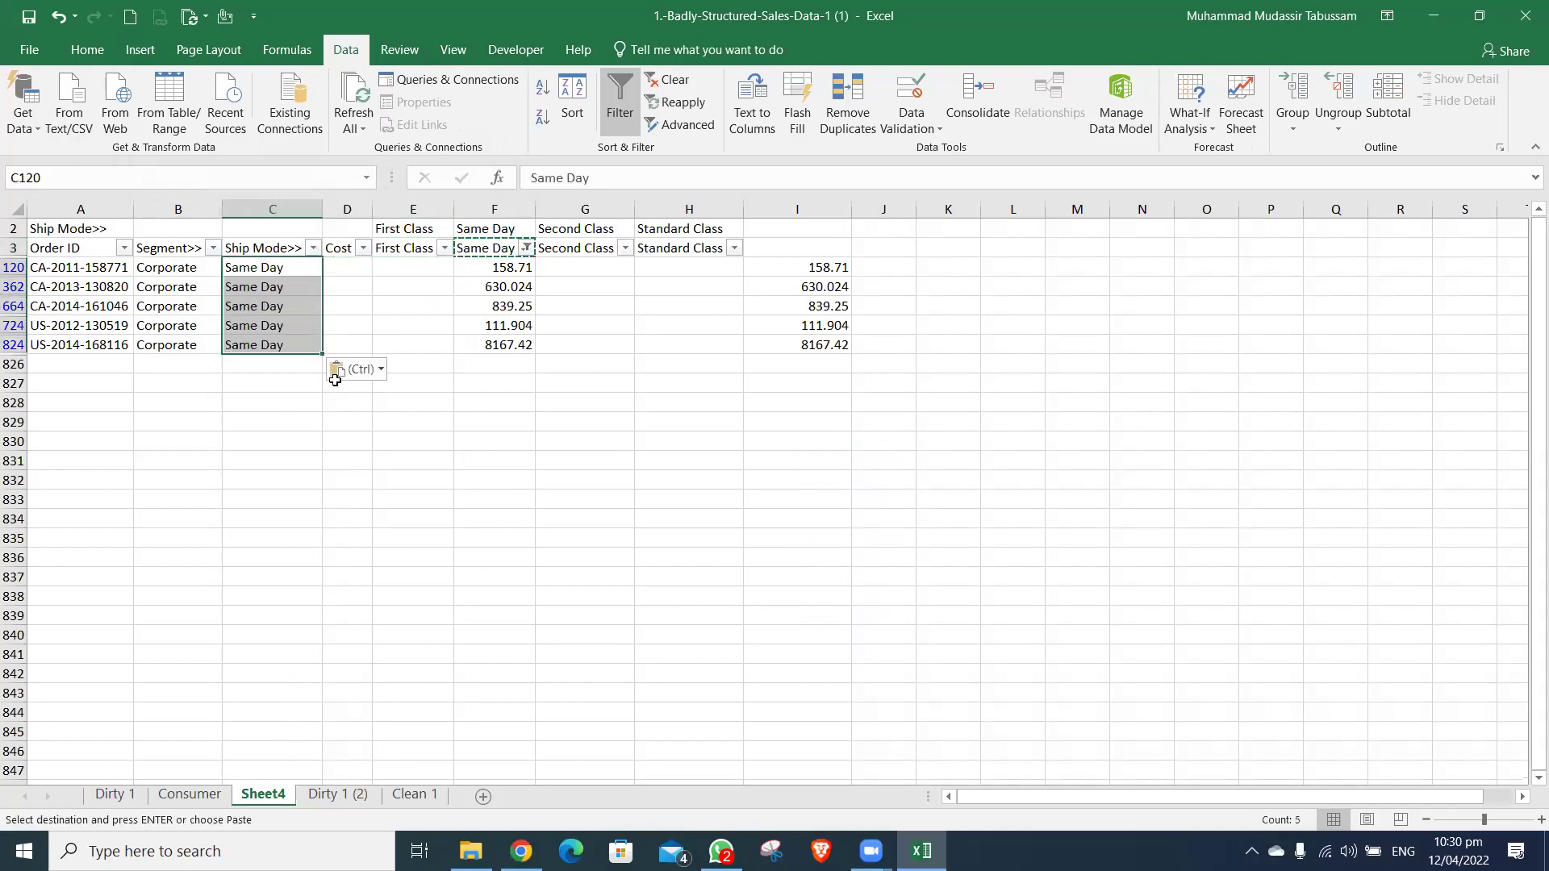
key(Escape)
- Enter the formula =F120 in D120 to bring the Same Day amount into the Cost column
key(Up)
key(Right)
key(Down)
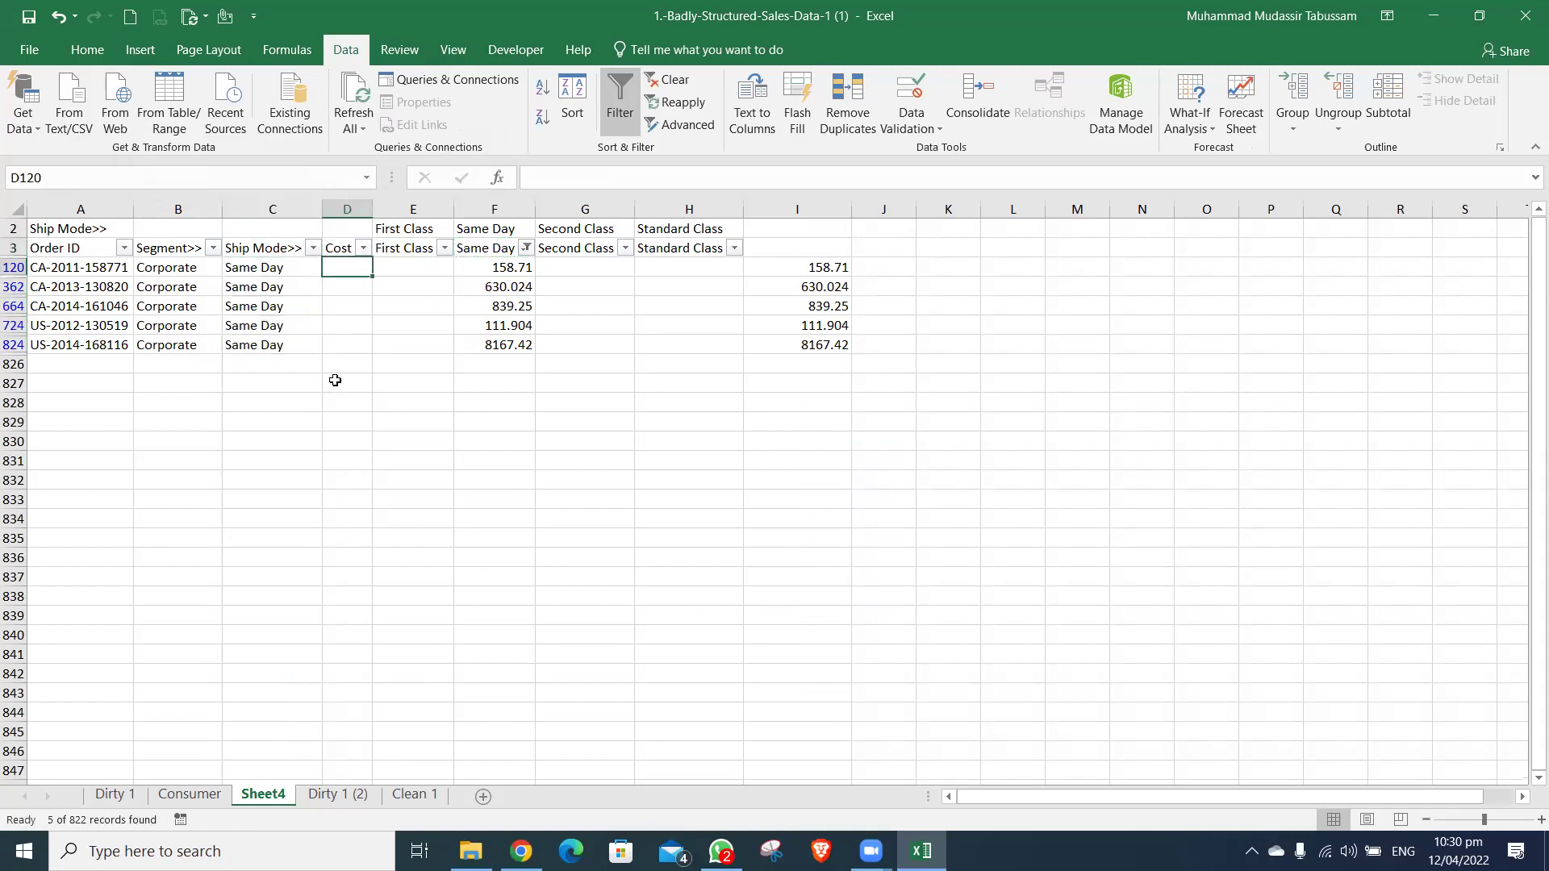
text(=)
key(Right)
key(Right)
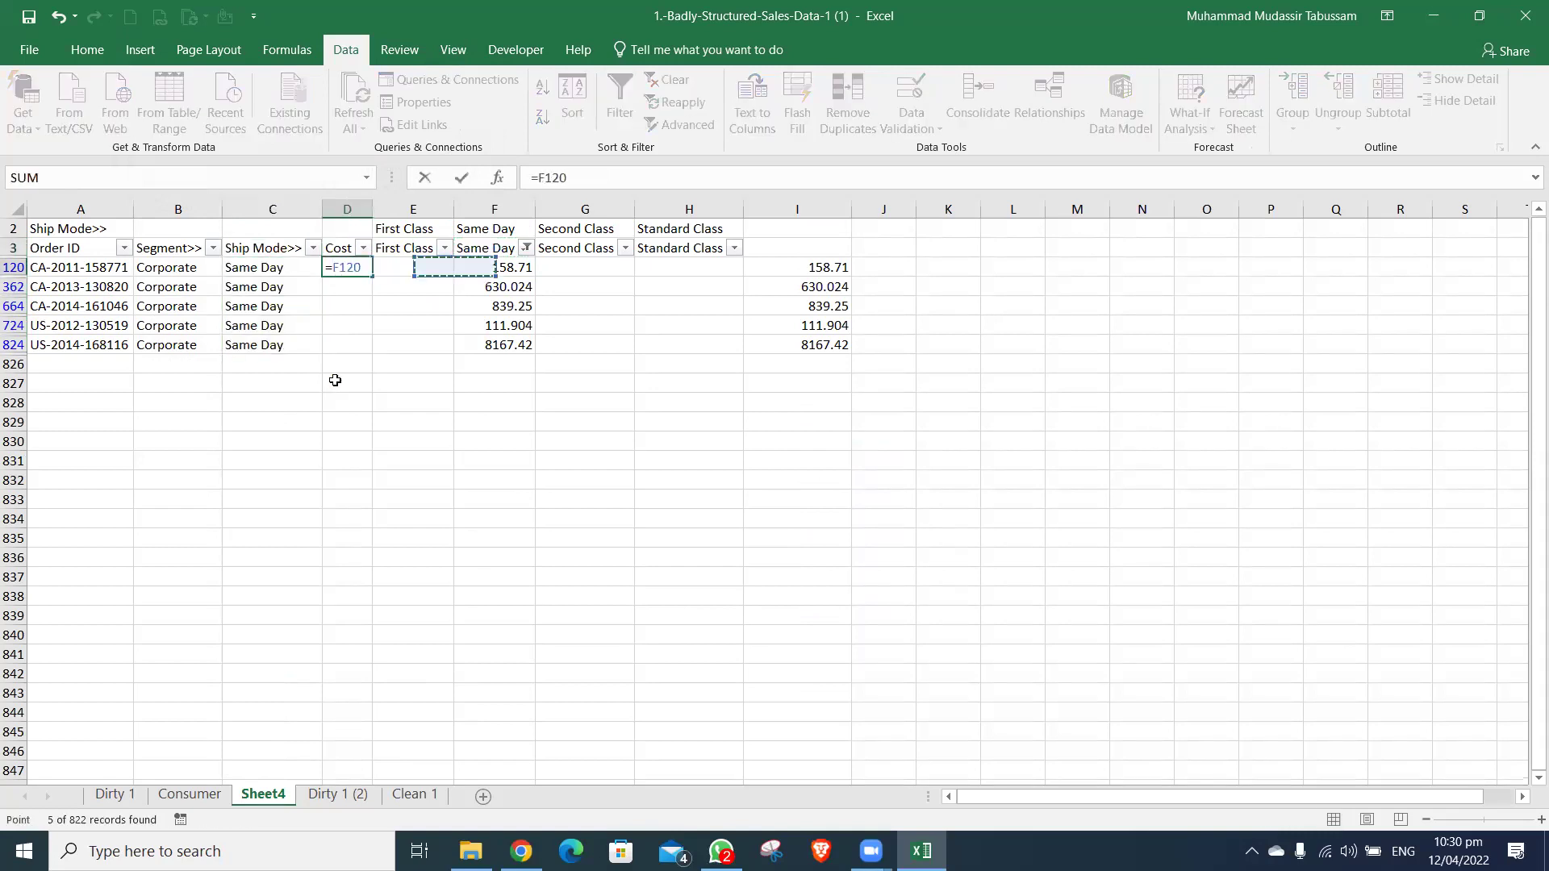
key(Return)
- Copy the D120 formula into the Cost cells down to row 824, selecting visible cells only and using Paste Special
key(Up)
key(ctrl+c)
key(Left)
key(ctrl+Down)
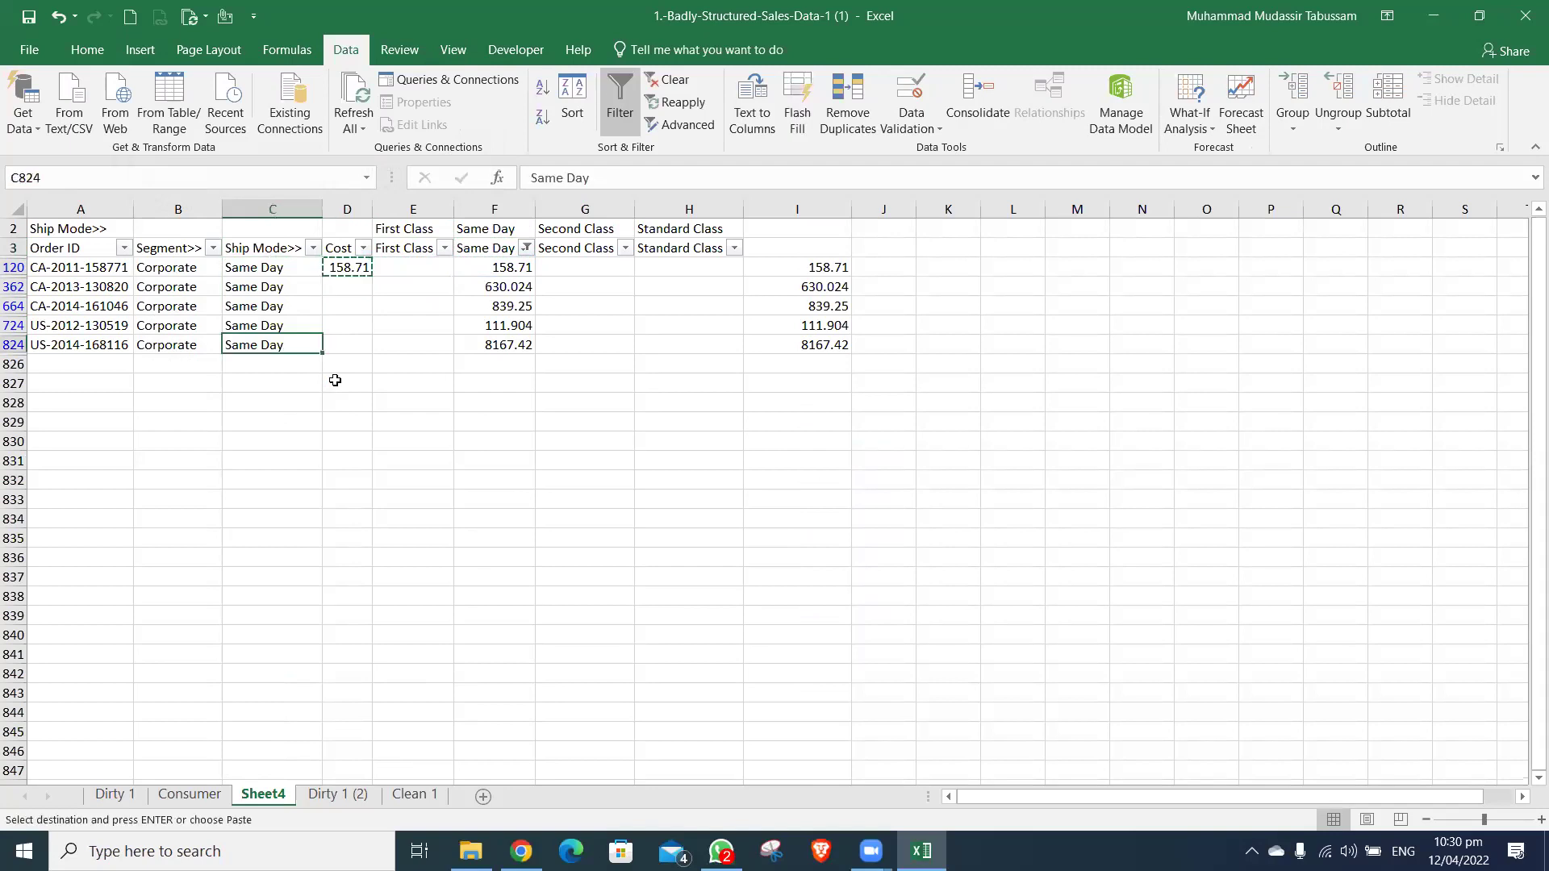
key(Right)
key(ctrl+shift+Up)
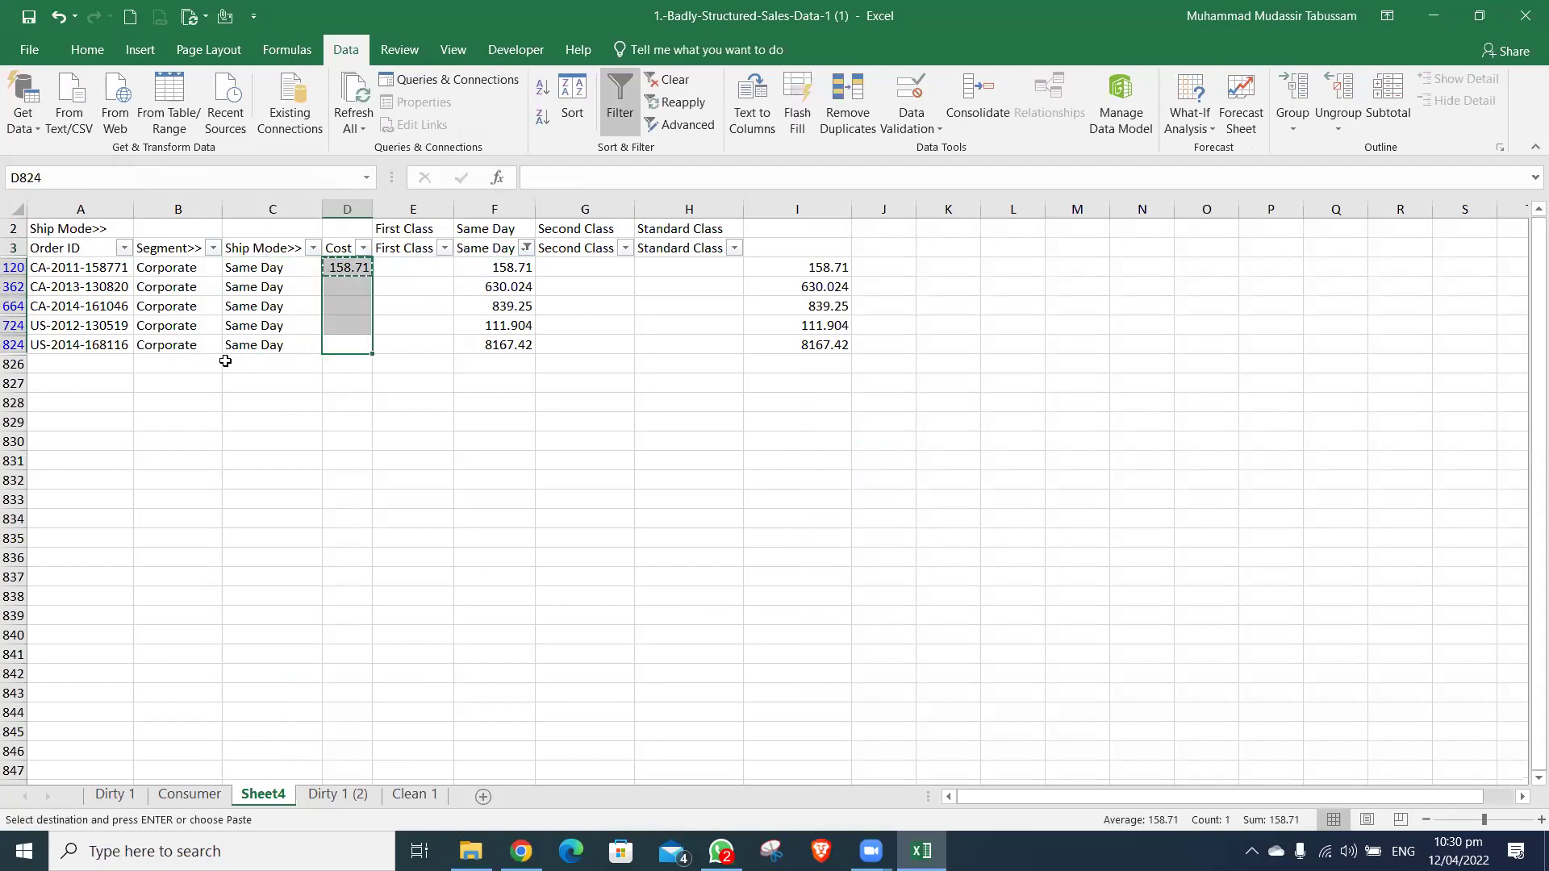
key(ctrl+g)
key(alt+s)
key(alt+y)
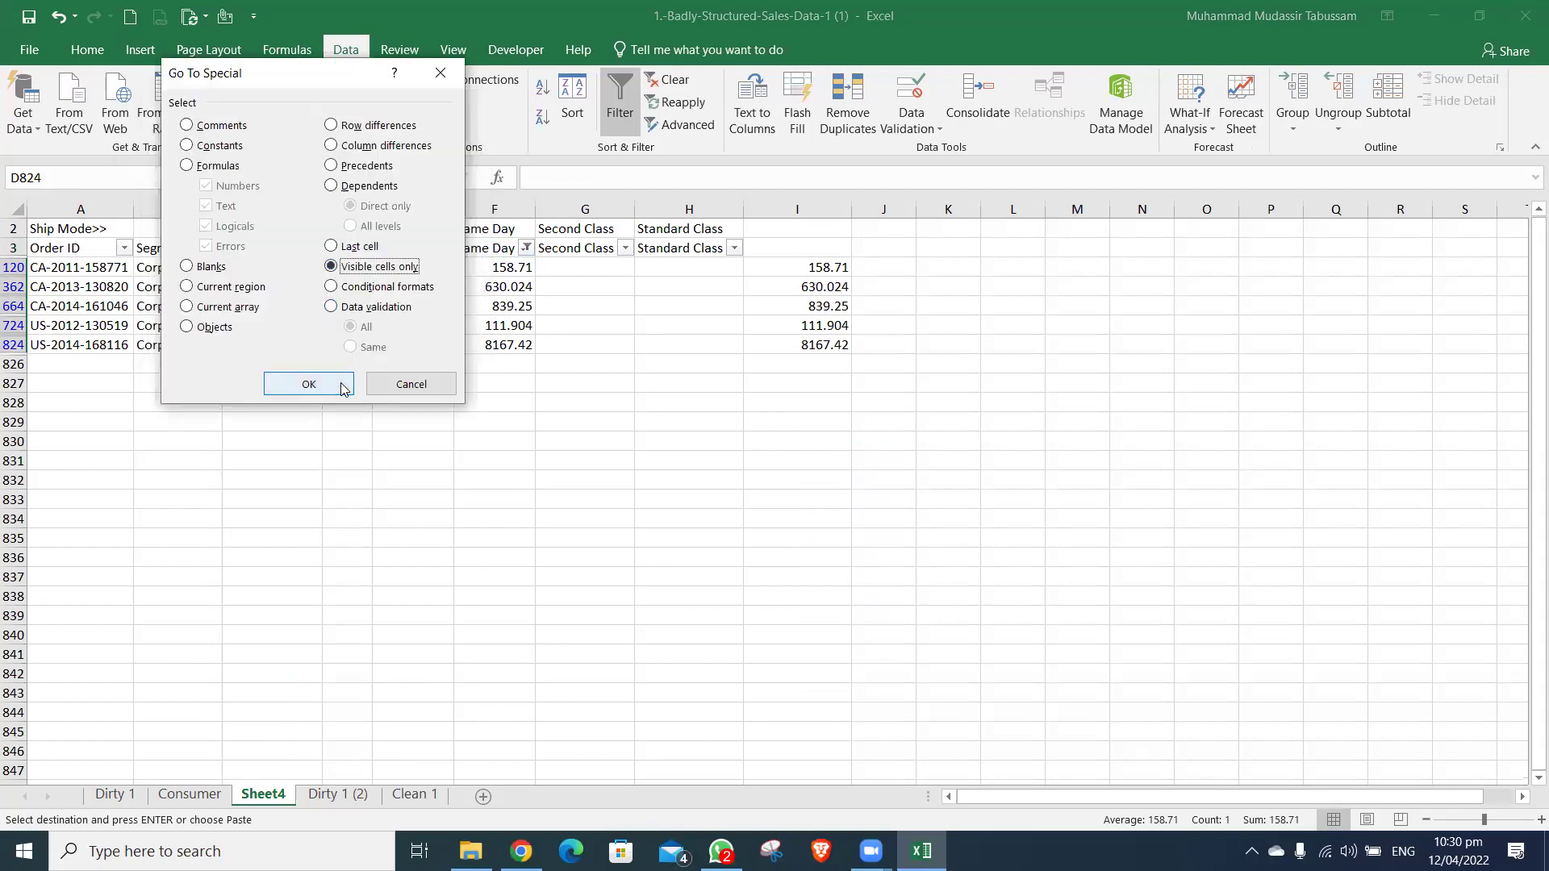
click(309, 384)
key(ctrl+alt+v)
click(339, 380)
text(a)
key(Escape)
- Clear the Same Day filter and filter the Second Class column to exclude blanks
key(Up)
key(Up)
key(Up)
key(Up)
key(Down)
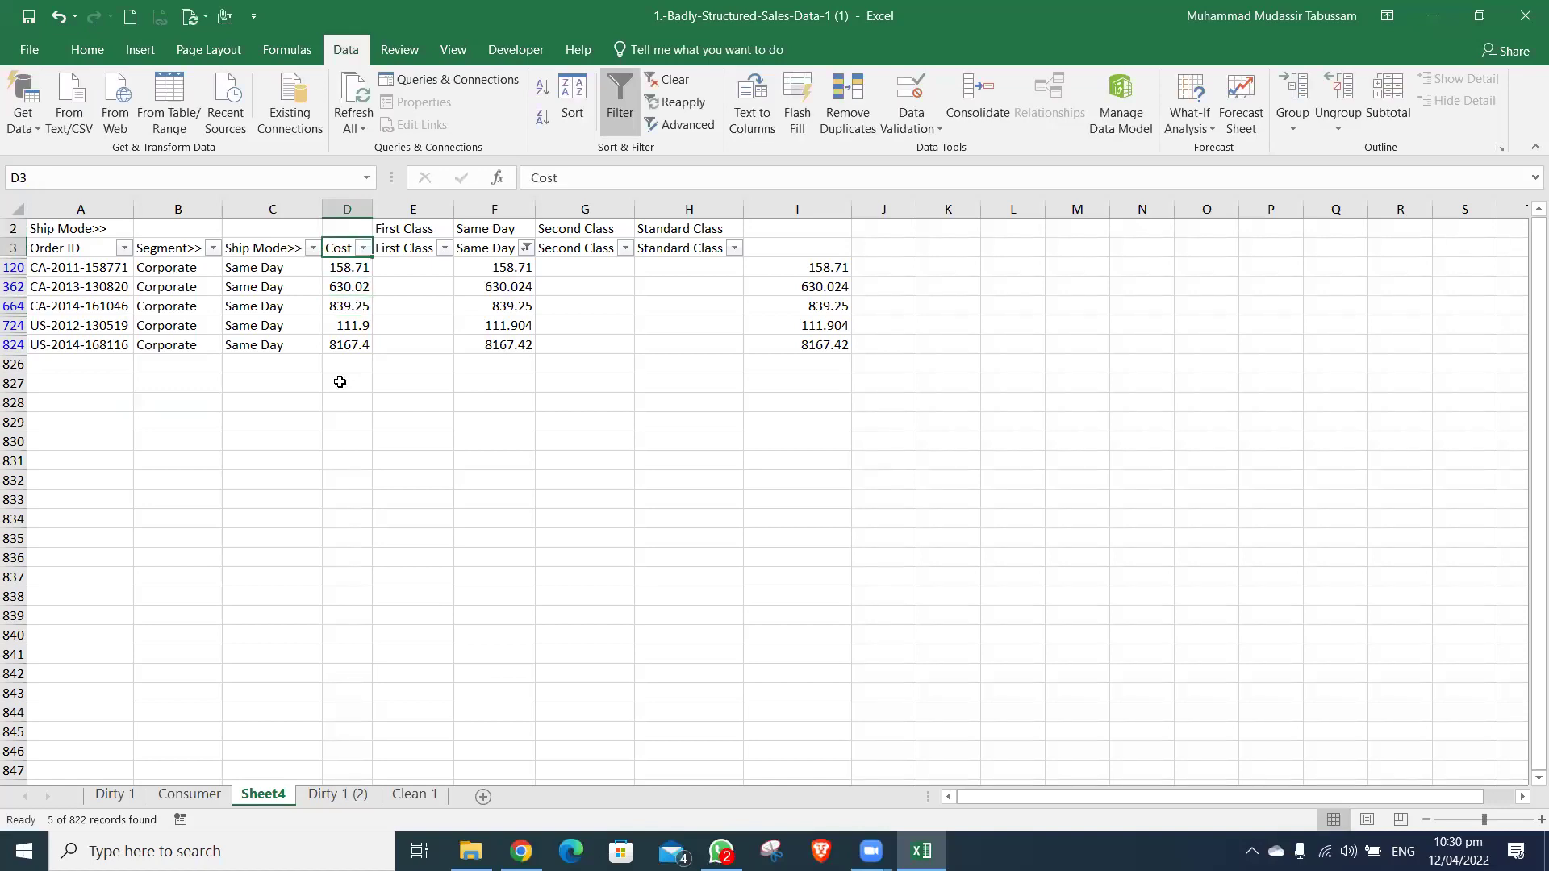
key(alt+a)
key(c)
key(Right)
key(Right)
key(Right)
key(alt+Down)
key(Tab)
key(End)
key(space)
key(Return)
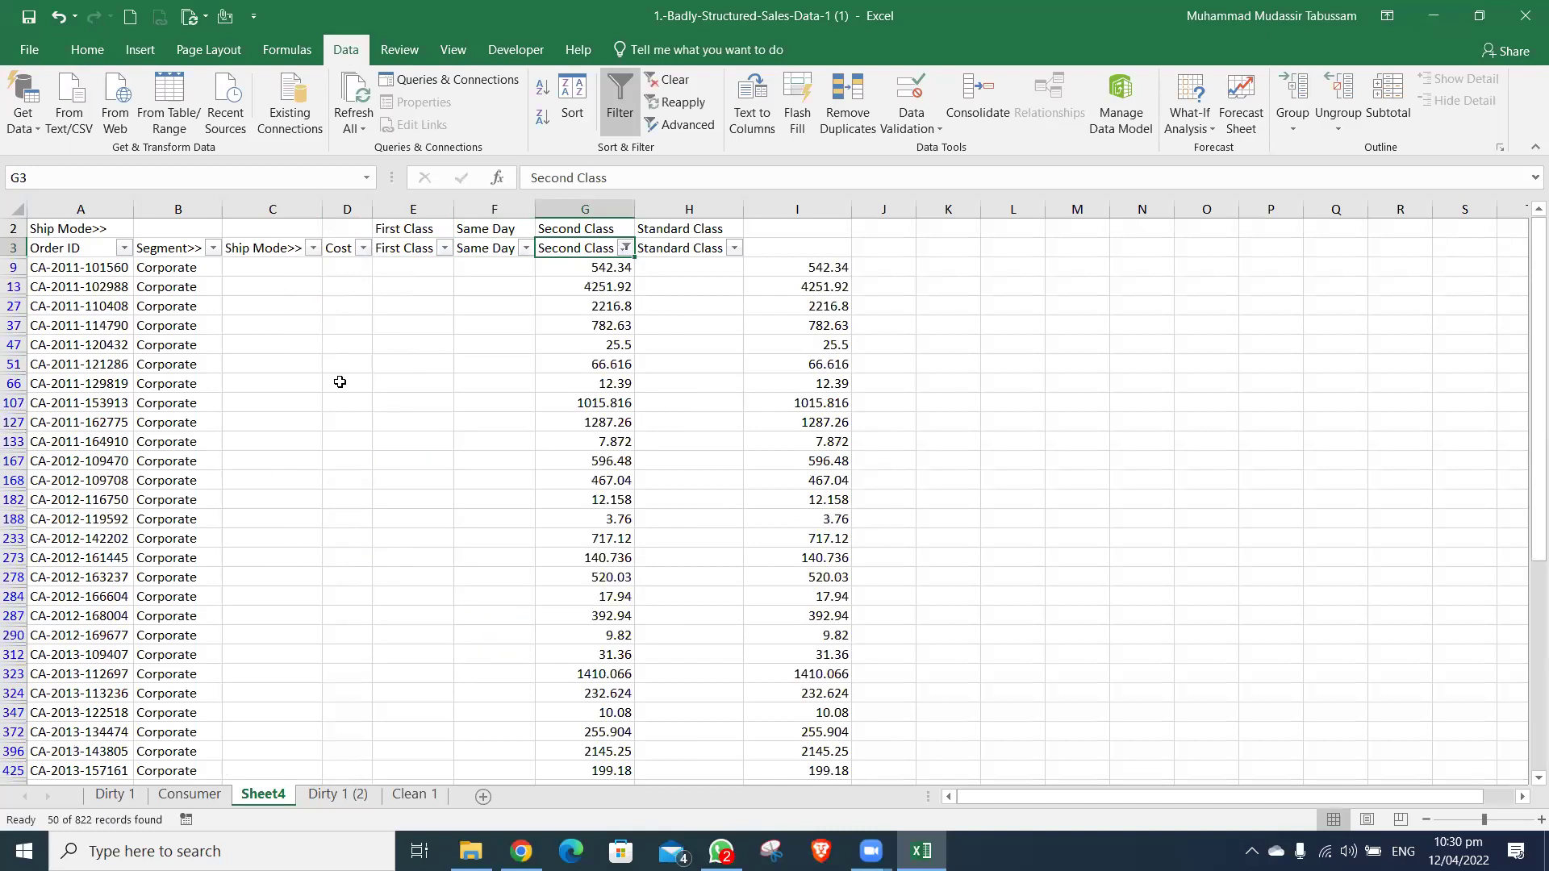
- Copy the Second Class header into the Ship Mode>> cells of all filtered rows down to row 818
key(Left)
key(Left)
key(Left)
key(Right)
key(Right)
key(Right)
key(ctrl+c)
key(ctrl+Down)
key(Down)
key(Left)
key(Left)
key(Left)
key(Left)
key(Left)
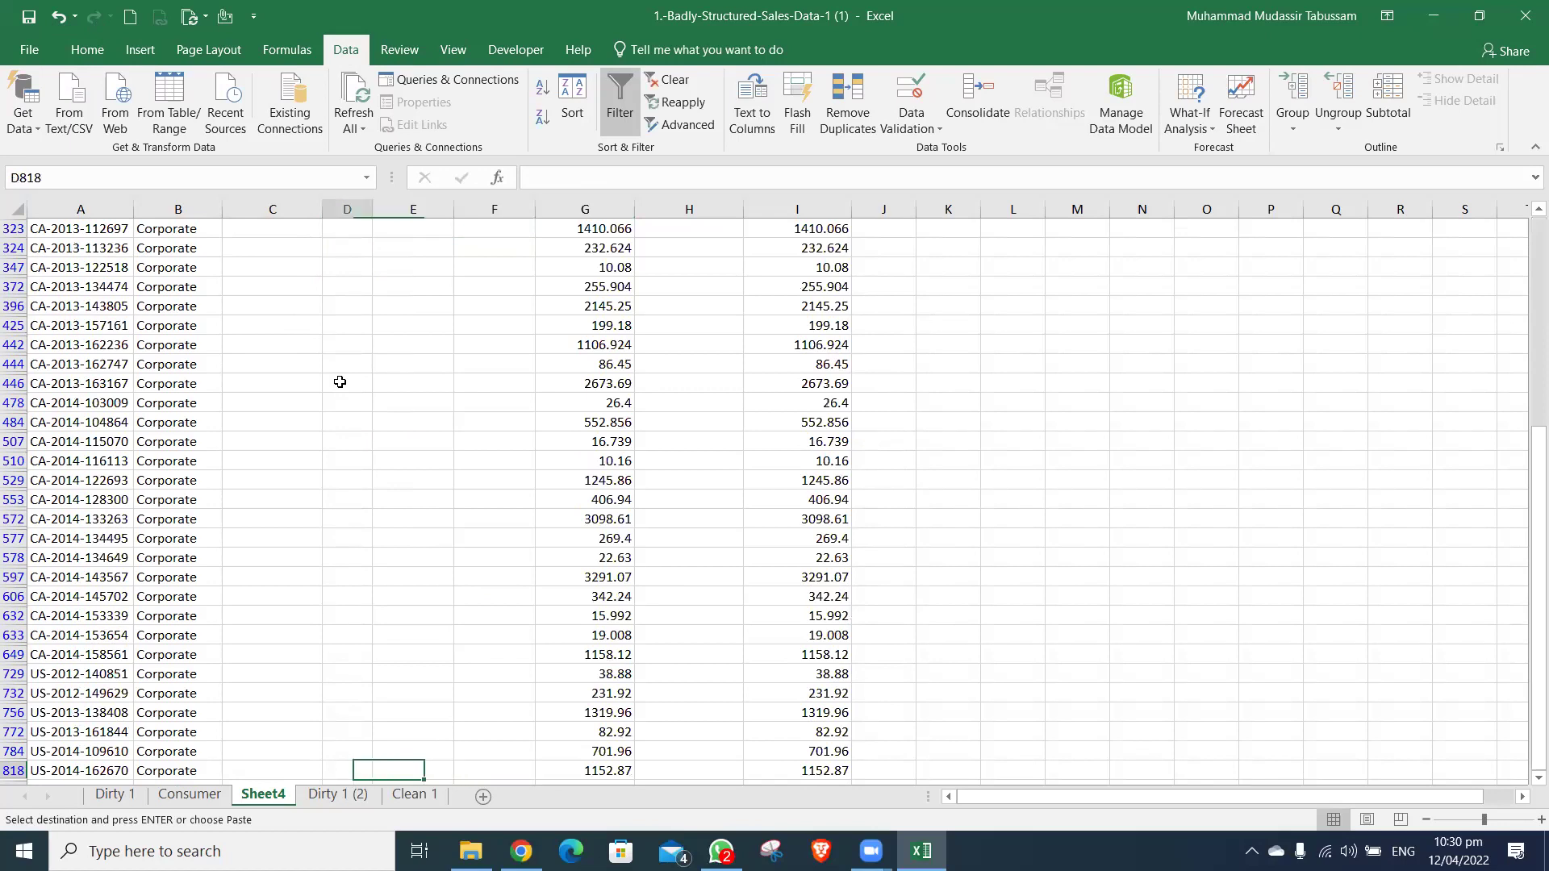
key(Up)
key(Right)
key(ctrl+shift+Up)
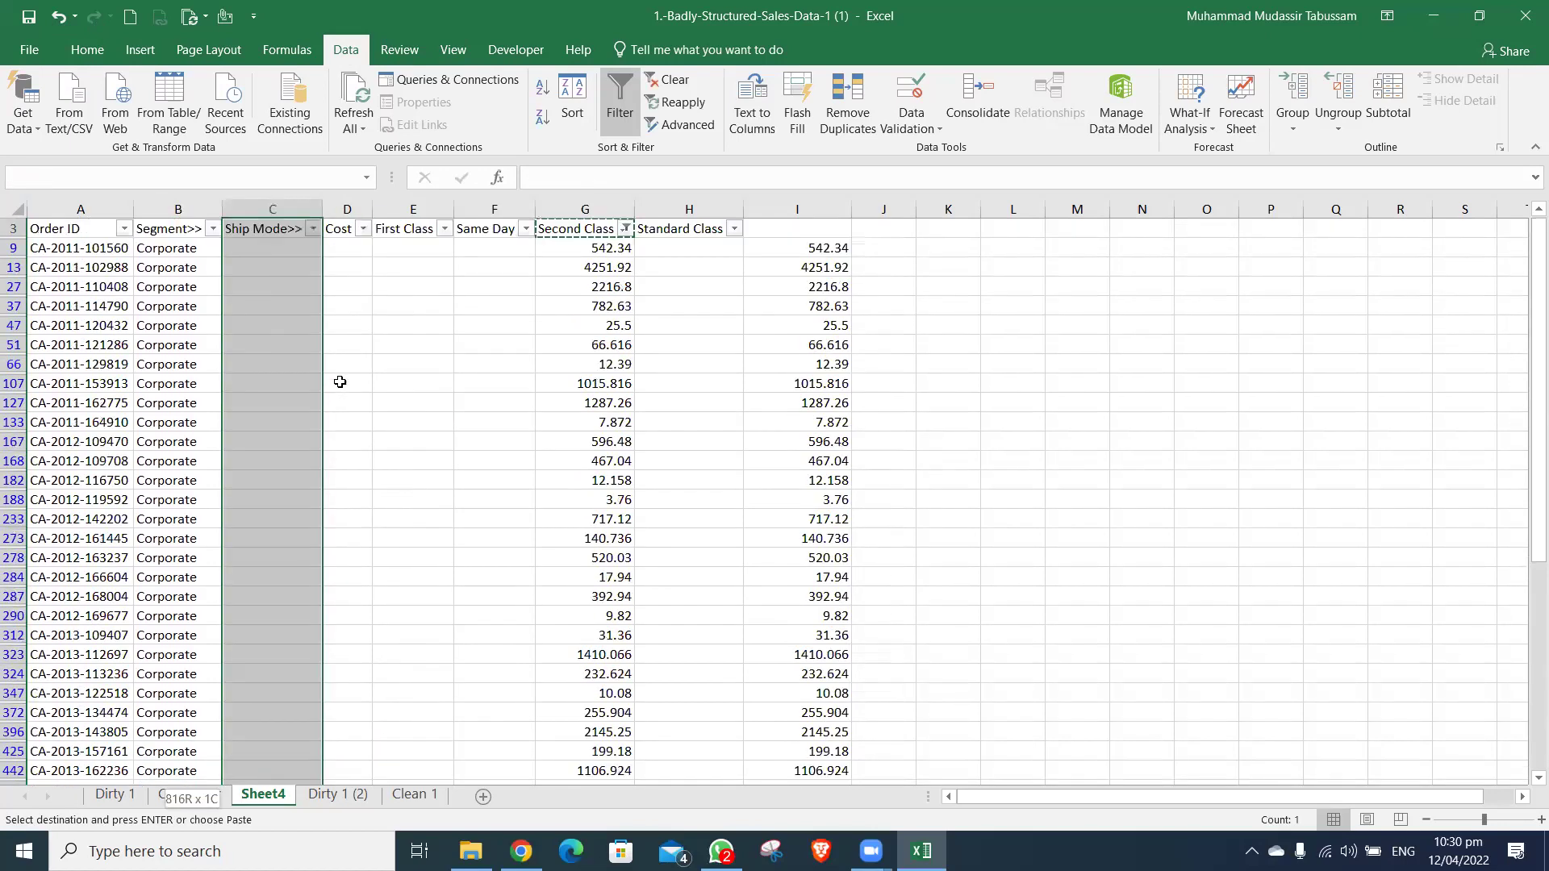
key(ctrl+v)
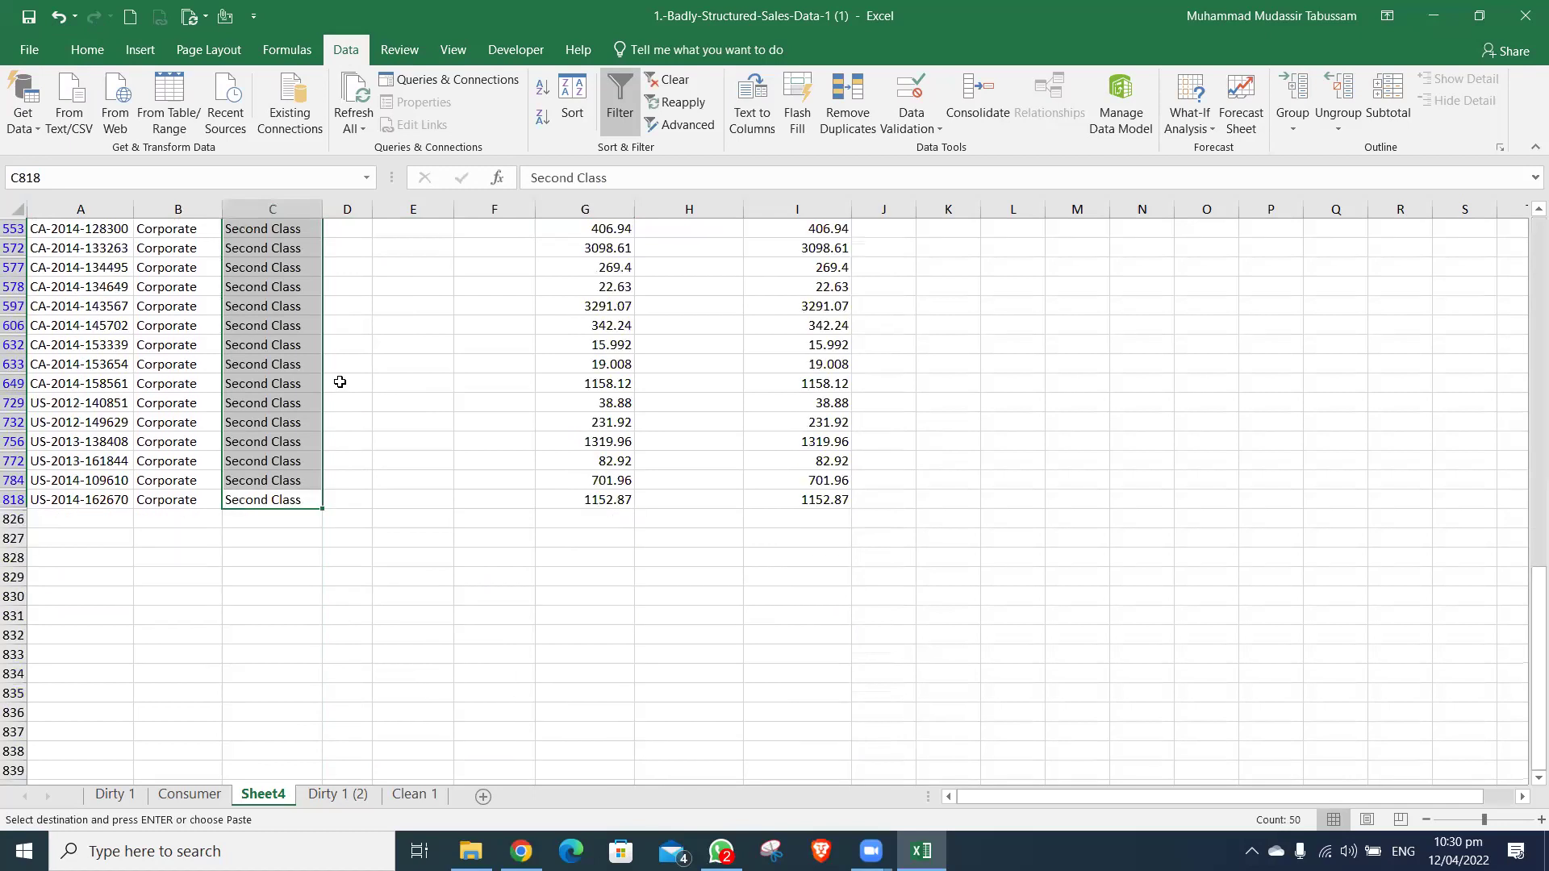
- Enter the formula =G9 in D9 to bring the Second Class amount into the Cost column
key(ctrl+Up)
key(Up)
key(Right)
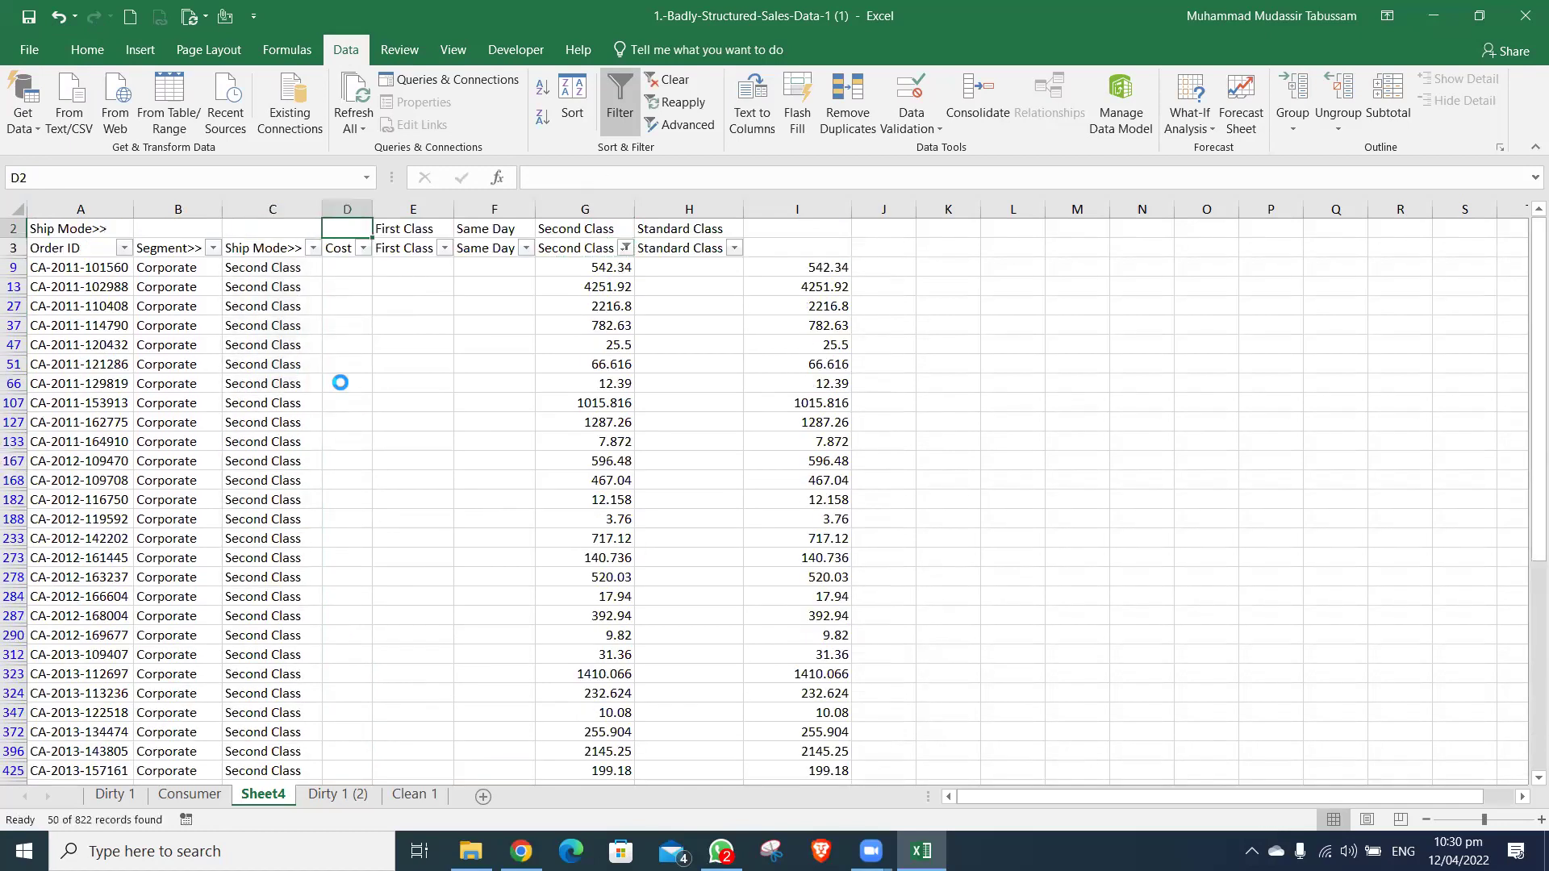
key(Right)
key(Down)
key(Down)
key(Left)
text(=)
key(Right)
key(Right)
key(Right)
key(ctrl+Return)
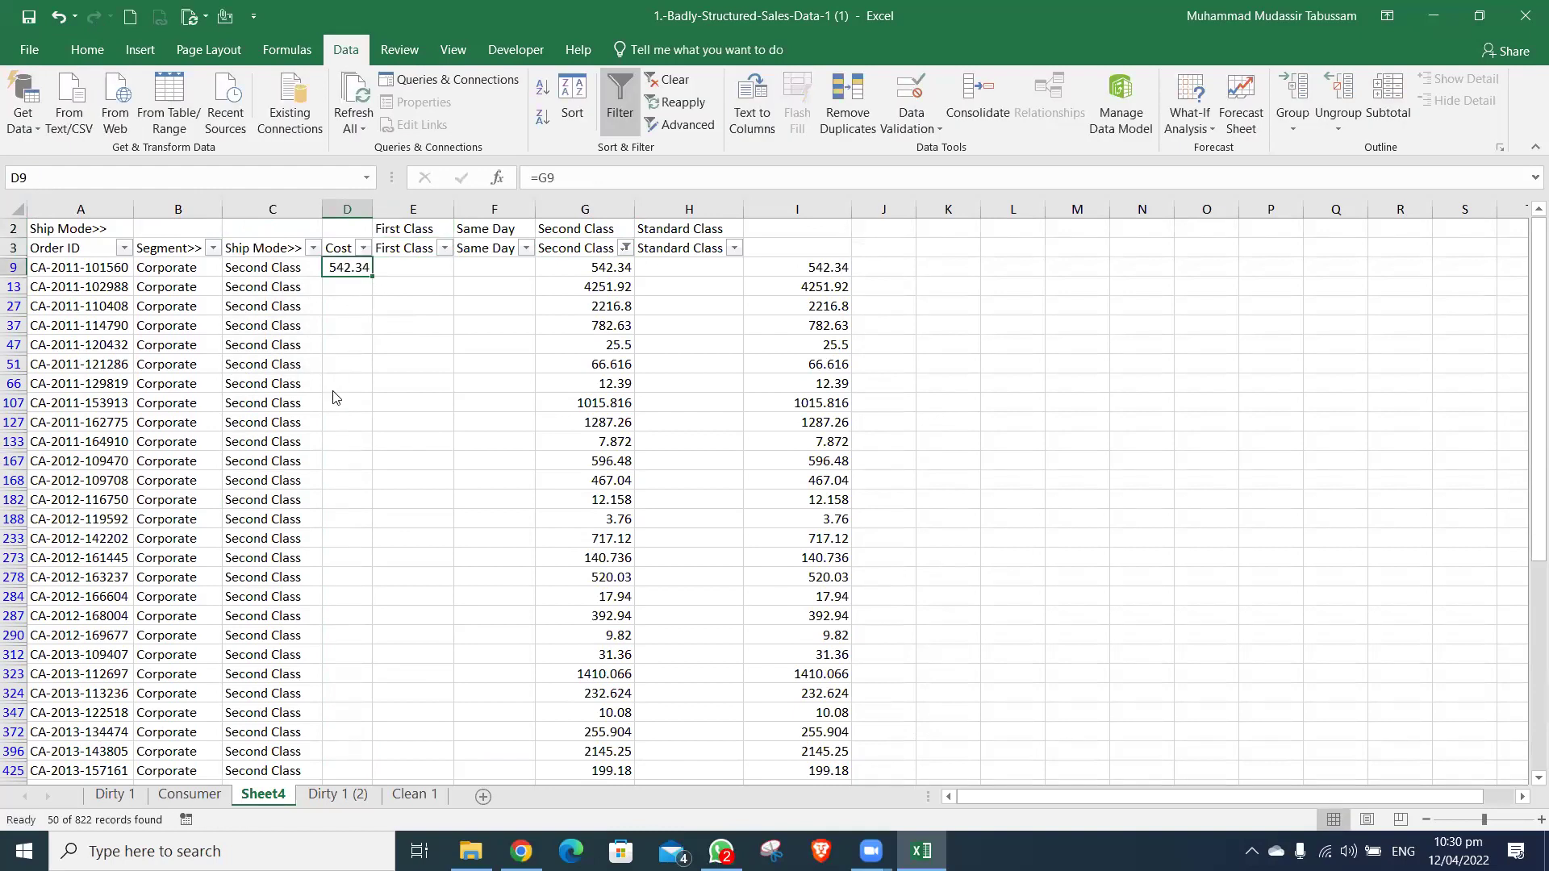
- Copy the D9 formula into the Cost cells of the filtered Second Class rows down to row 818, then return to the Cost header
key(ctrl+c)
key(Left)
key(ctrl+Down)
key(Down)
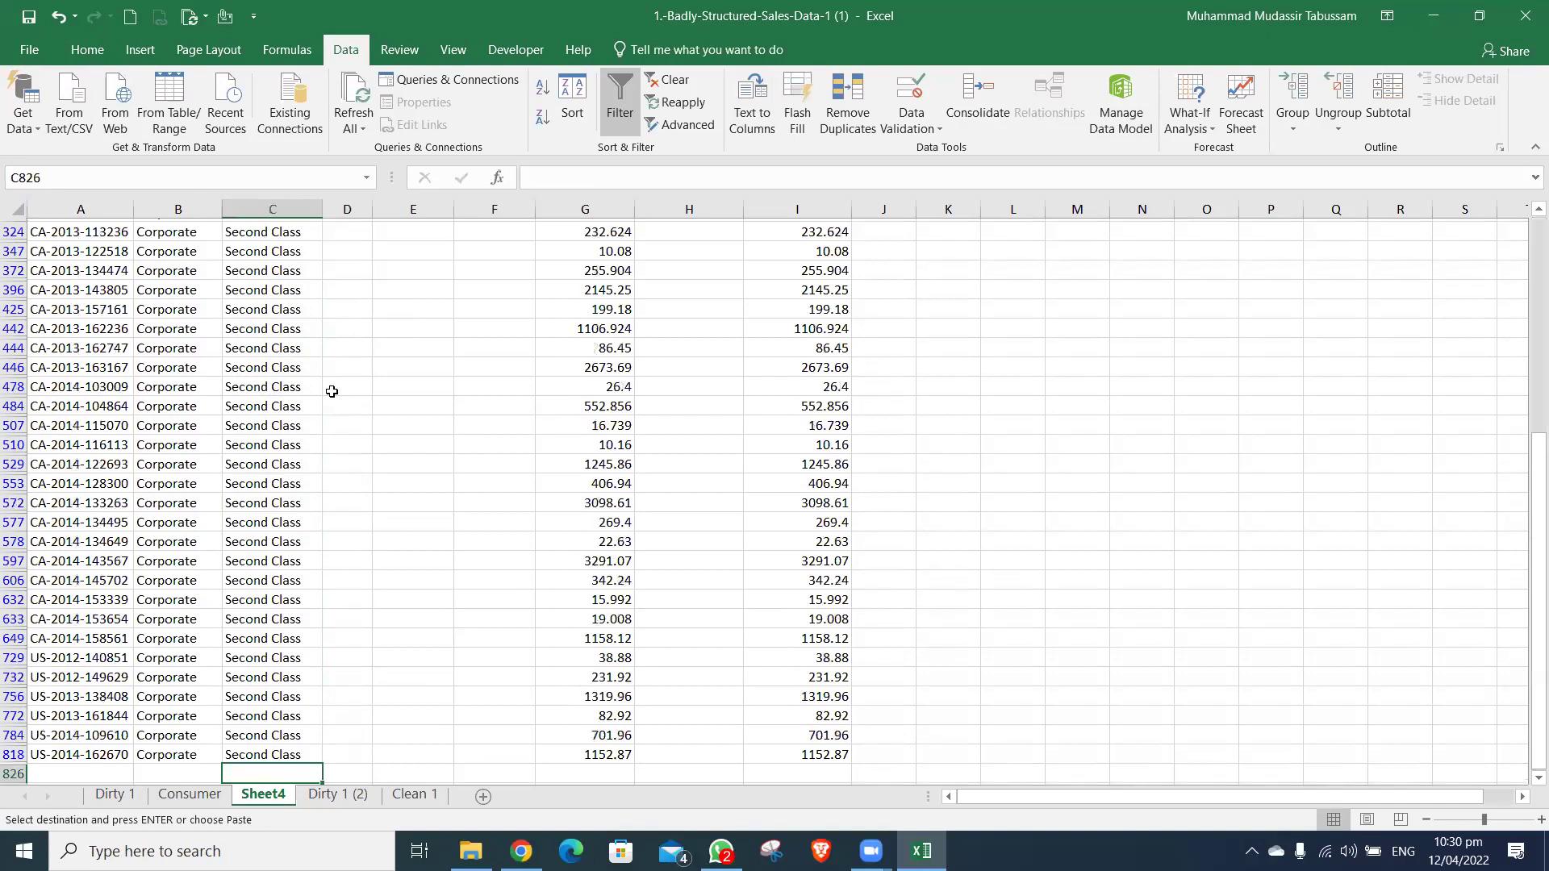
key(Up)
key(Right)
key(ctrl+shift+Up)
key(ctrl+v)
key(Escape)
key(ctrl+Up)
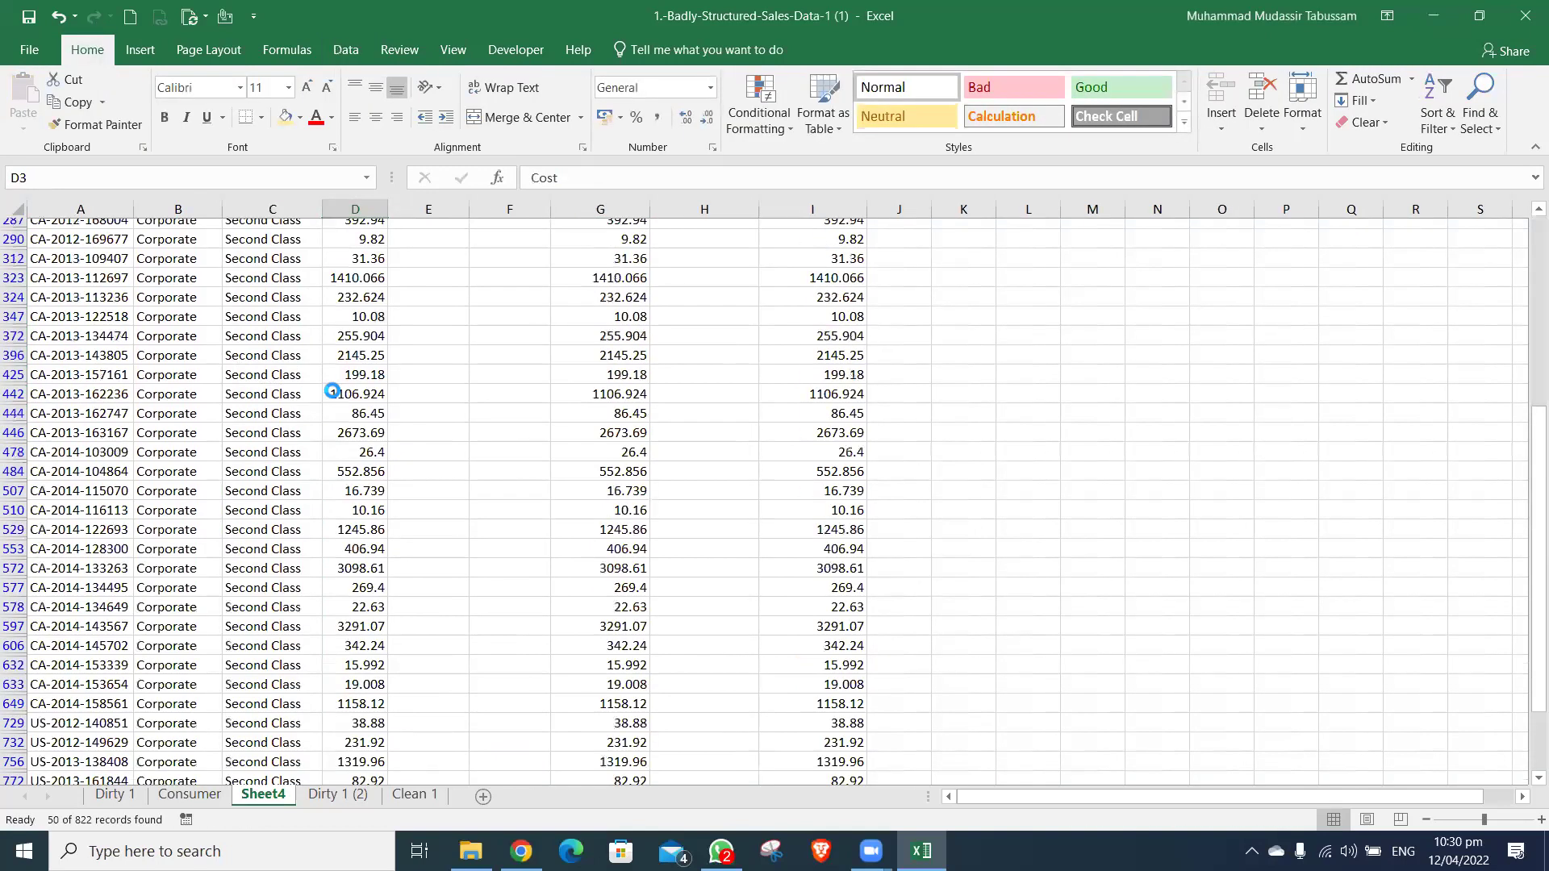
key(ctrl+Up)
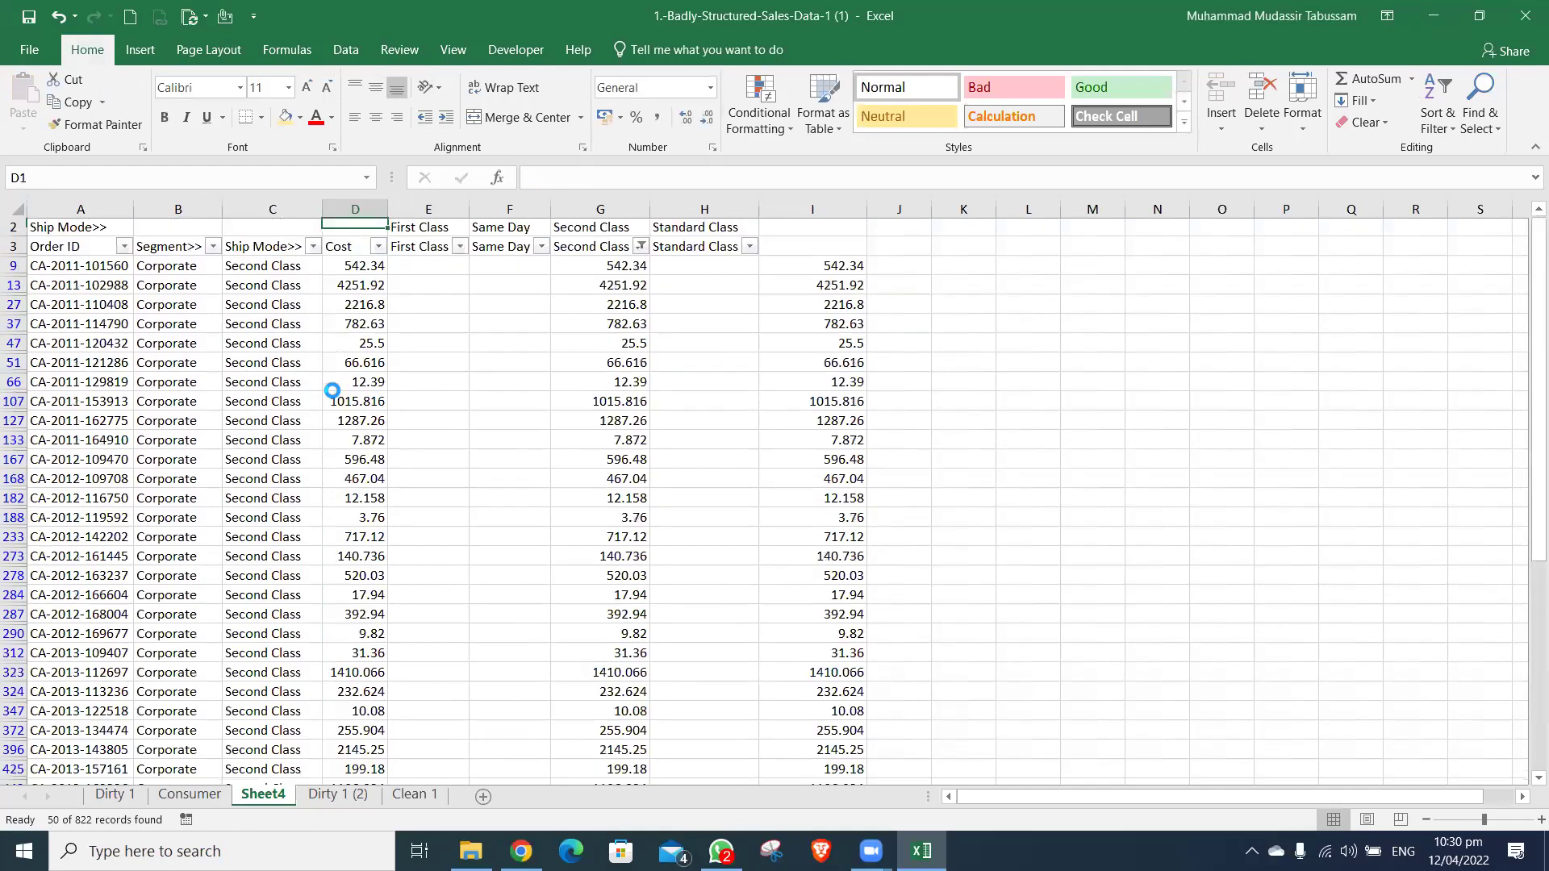
key(Down)
key(Down)
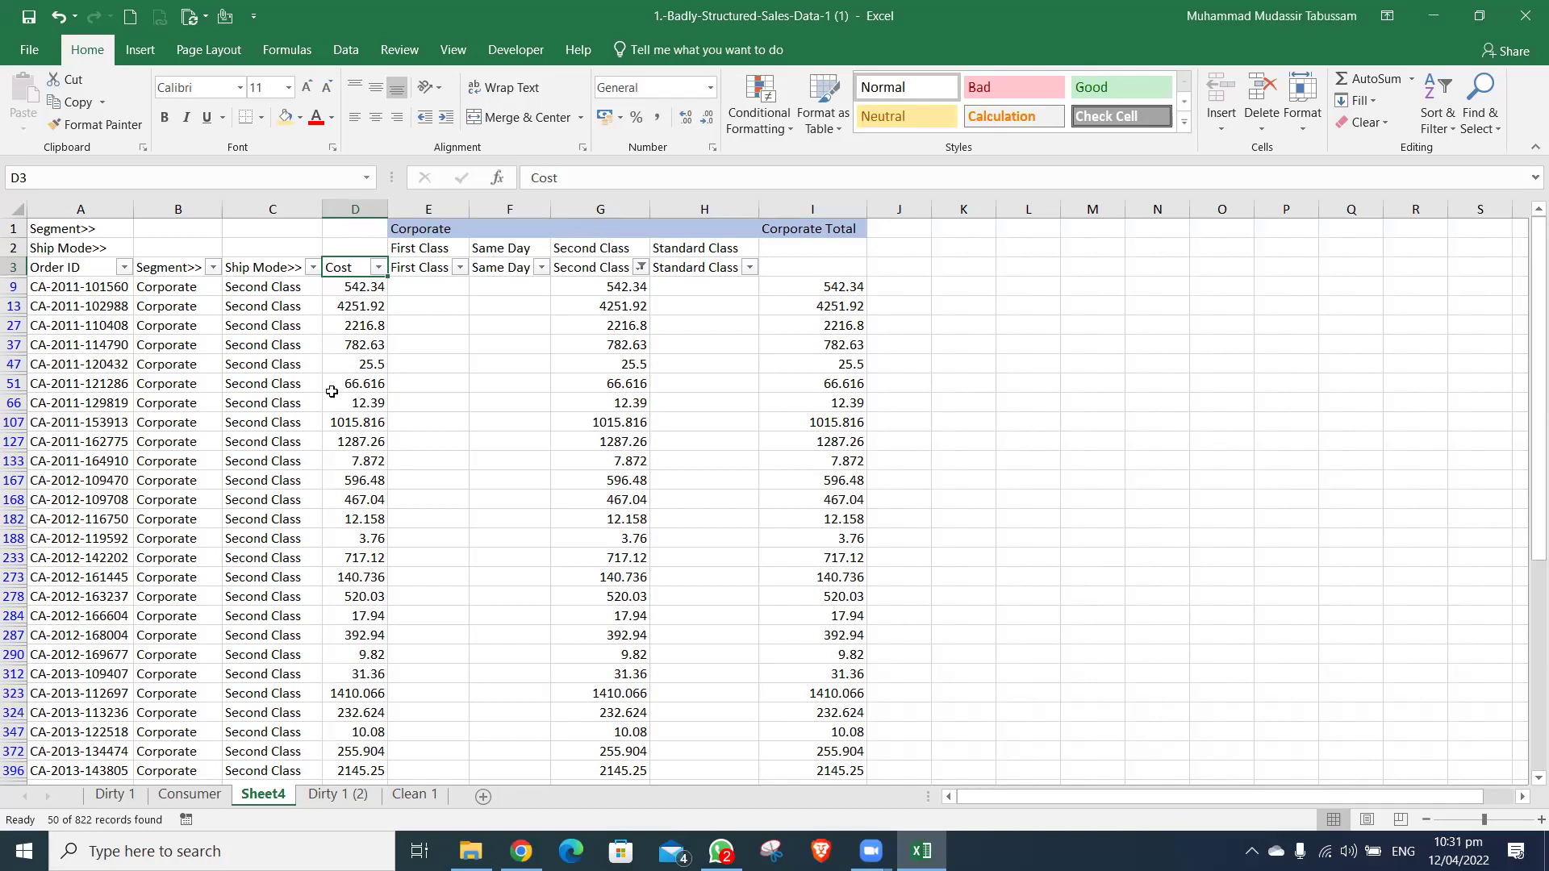
- Clear the current filter and filter the Standard Class column to exclude blanks
key(alt+a)
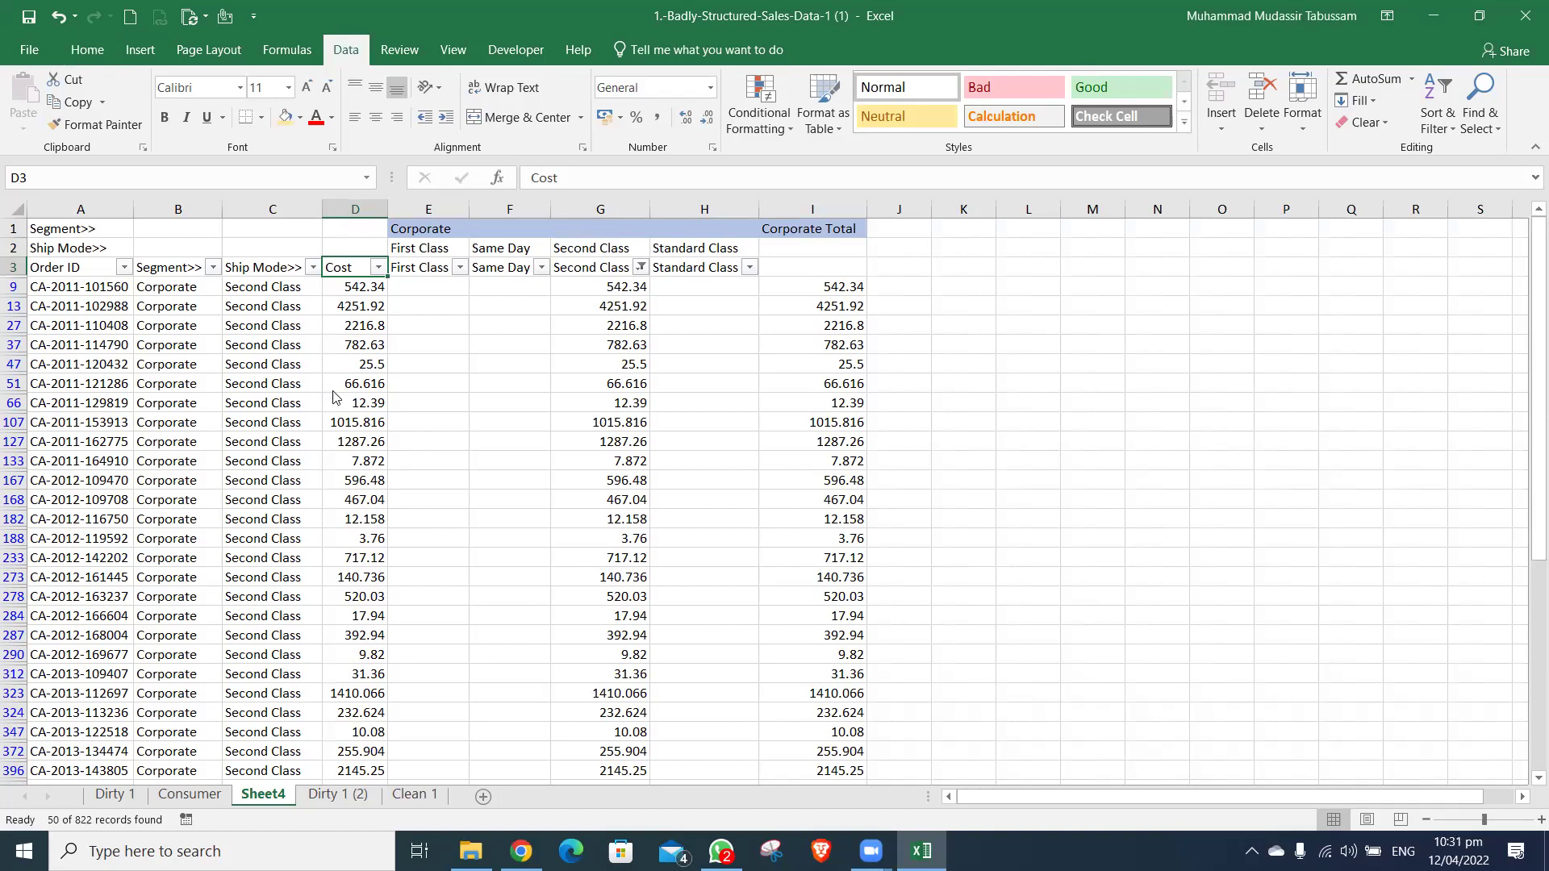
key(c)
key(Right)
key(Right)
key(Right)
key(Right)
key(alt+Down)
key(Tab)
key(End)
key(space)
key(Return)
- Copy the Standard Class header label into the Ship Mode cells of all filtered rows, from row 7 to row 822
key(Left)
key(Right)
key(ctrl+c)
key(Left)
key(Left)
key(Left)
key(Left)
key(Down)
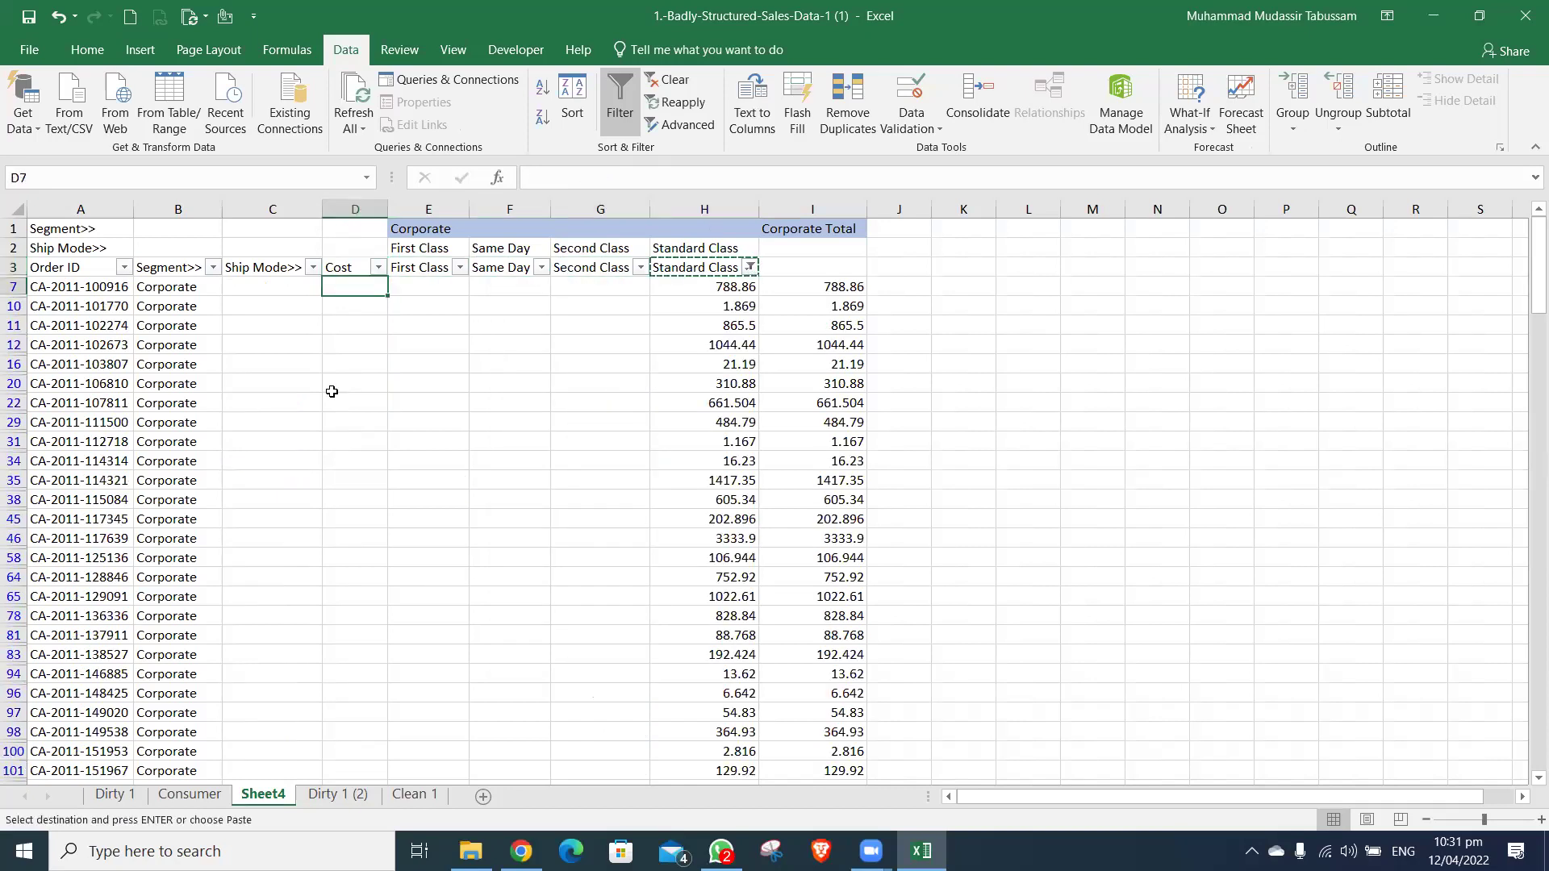
key(Left)
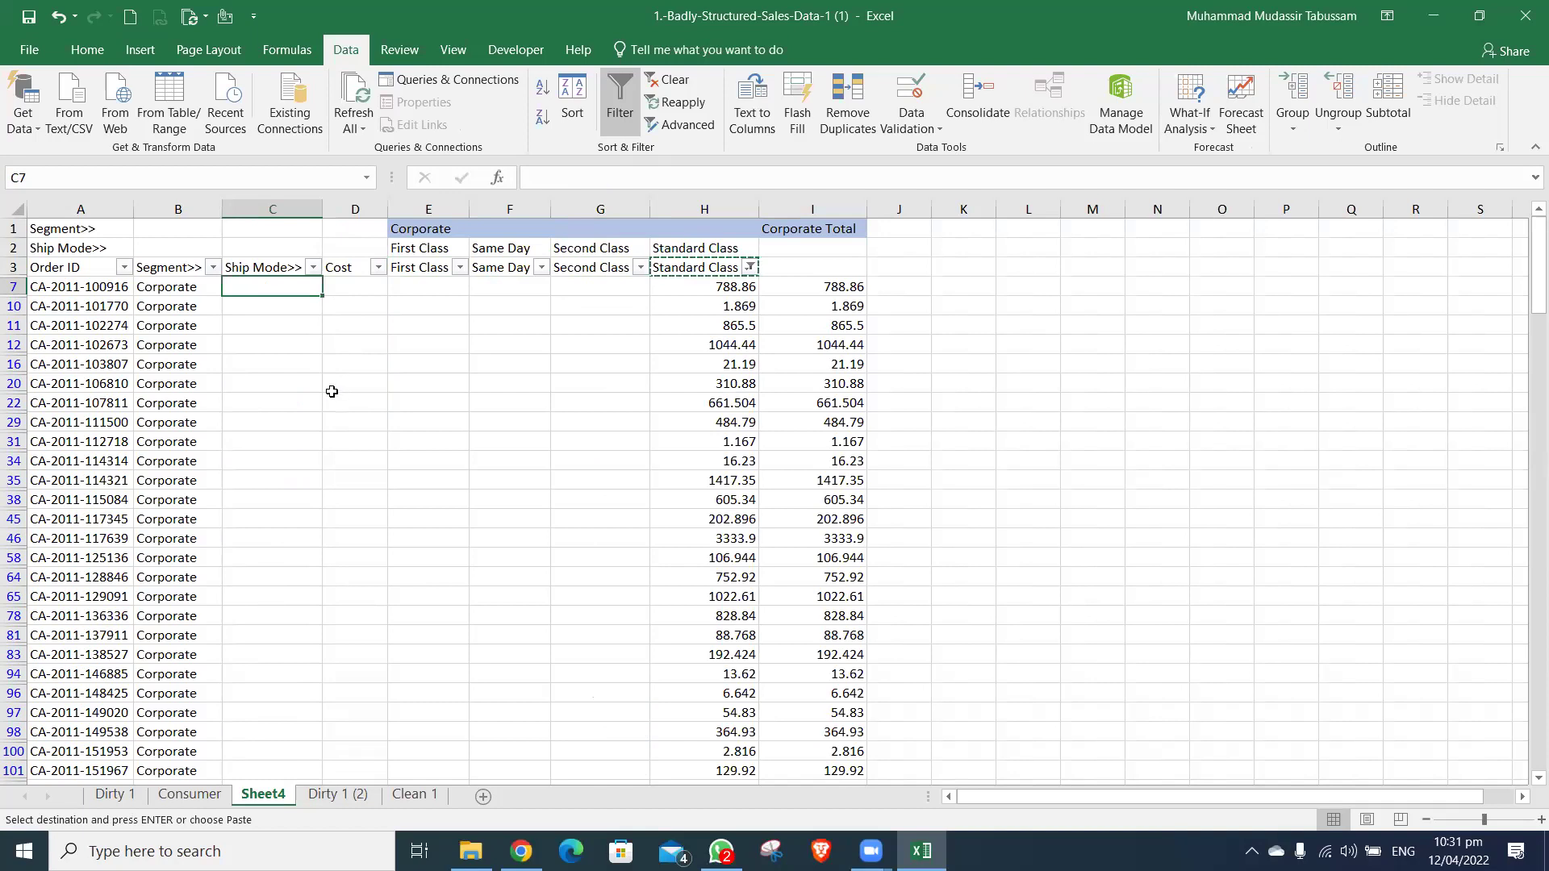
key(ctrl+v)
key(Left)
key(ctrl+Down)
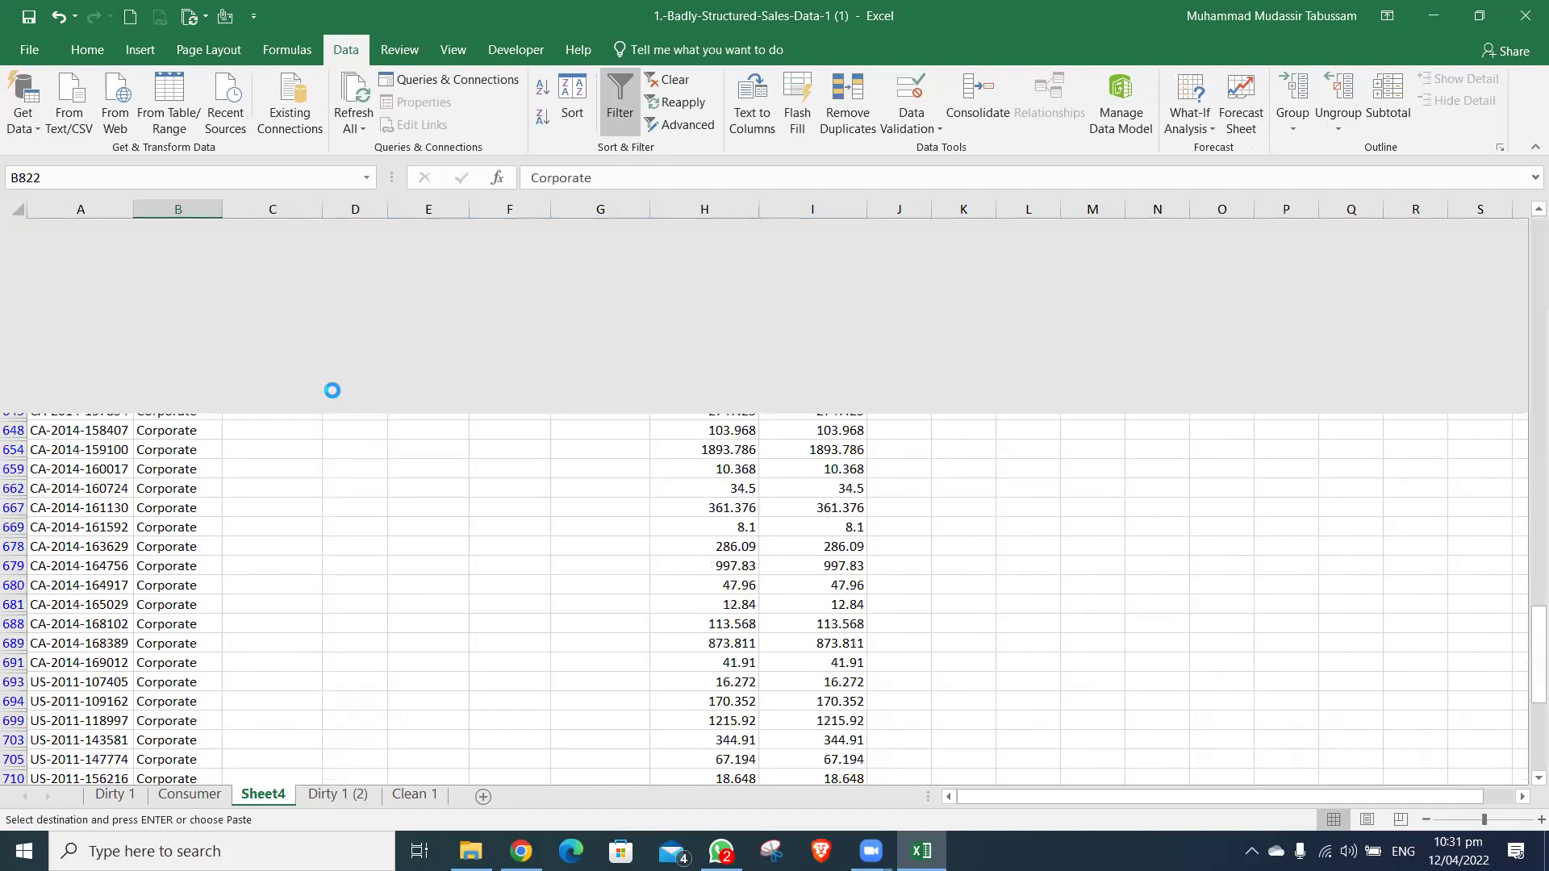
key(Right)
key(ctrl+shift+Up)
key(ctrl+v)
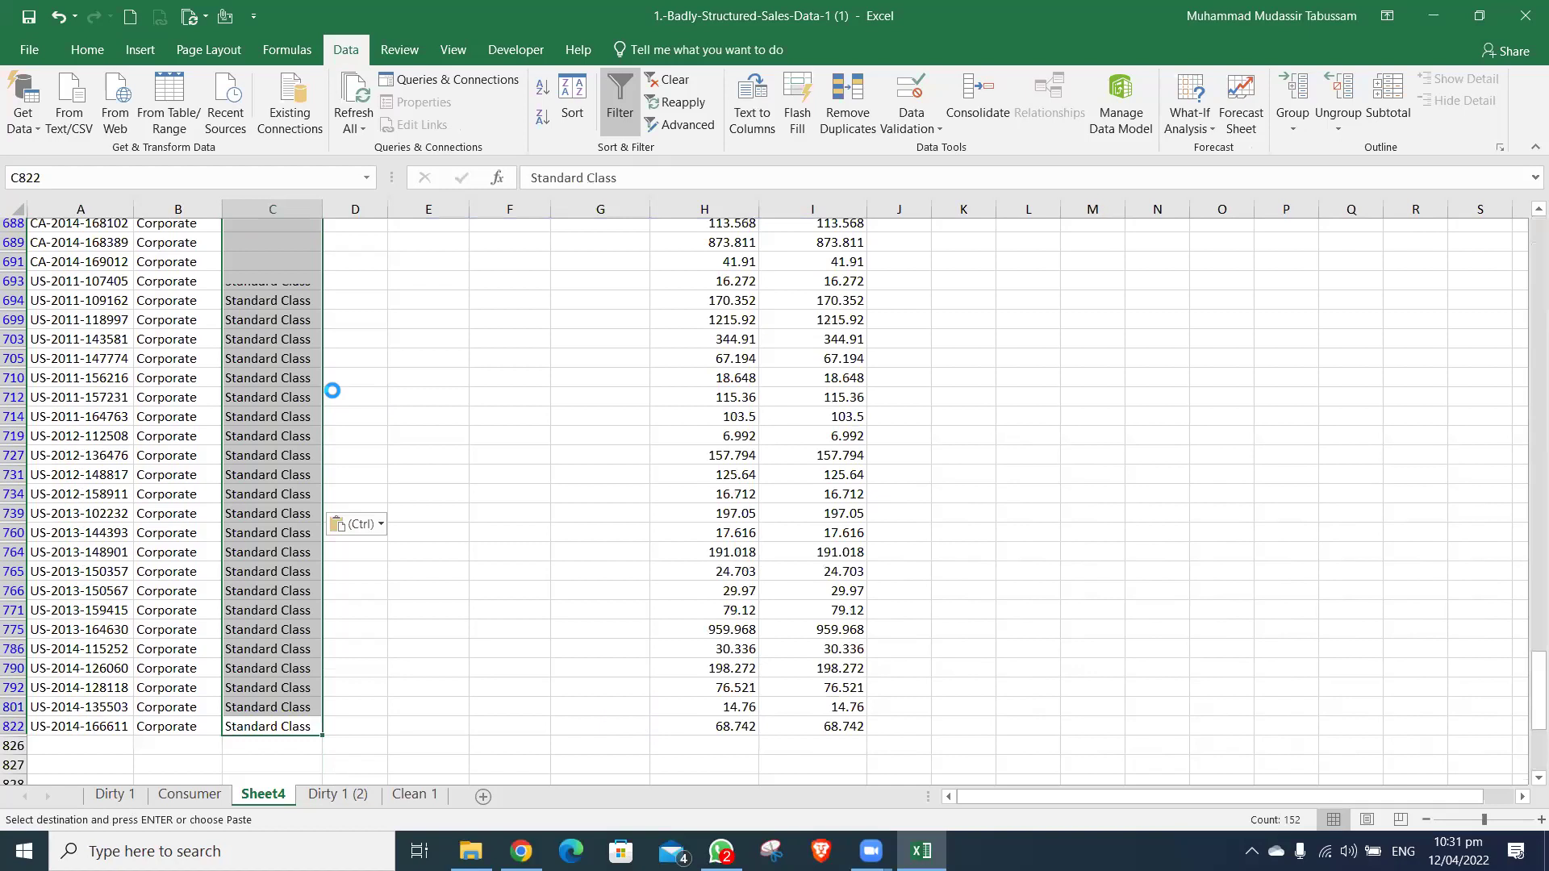
key(ctrl+Up)
key(ctrl+Up)
key(Escape)
- Enter the formula =H7 in Cost cell D7 to pull in the Standard Class amount
key(Right)
key(ctrl+Up)
key(Down)
key(Down)
key(Left)
key(Down)
key(Right)
key(Right)
key(Right)
key(Right)
key(Right)
key(Left)
key(Left)
key(Left)
key(Left)
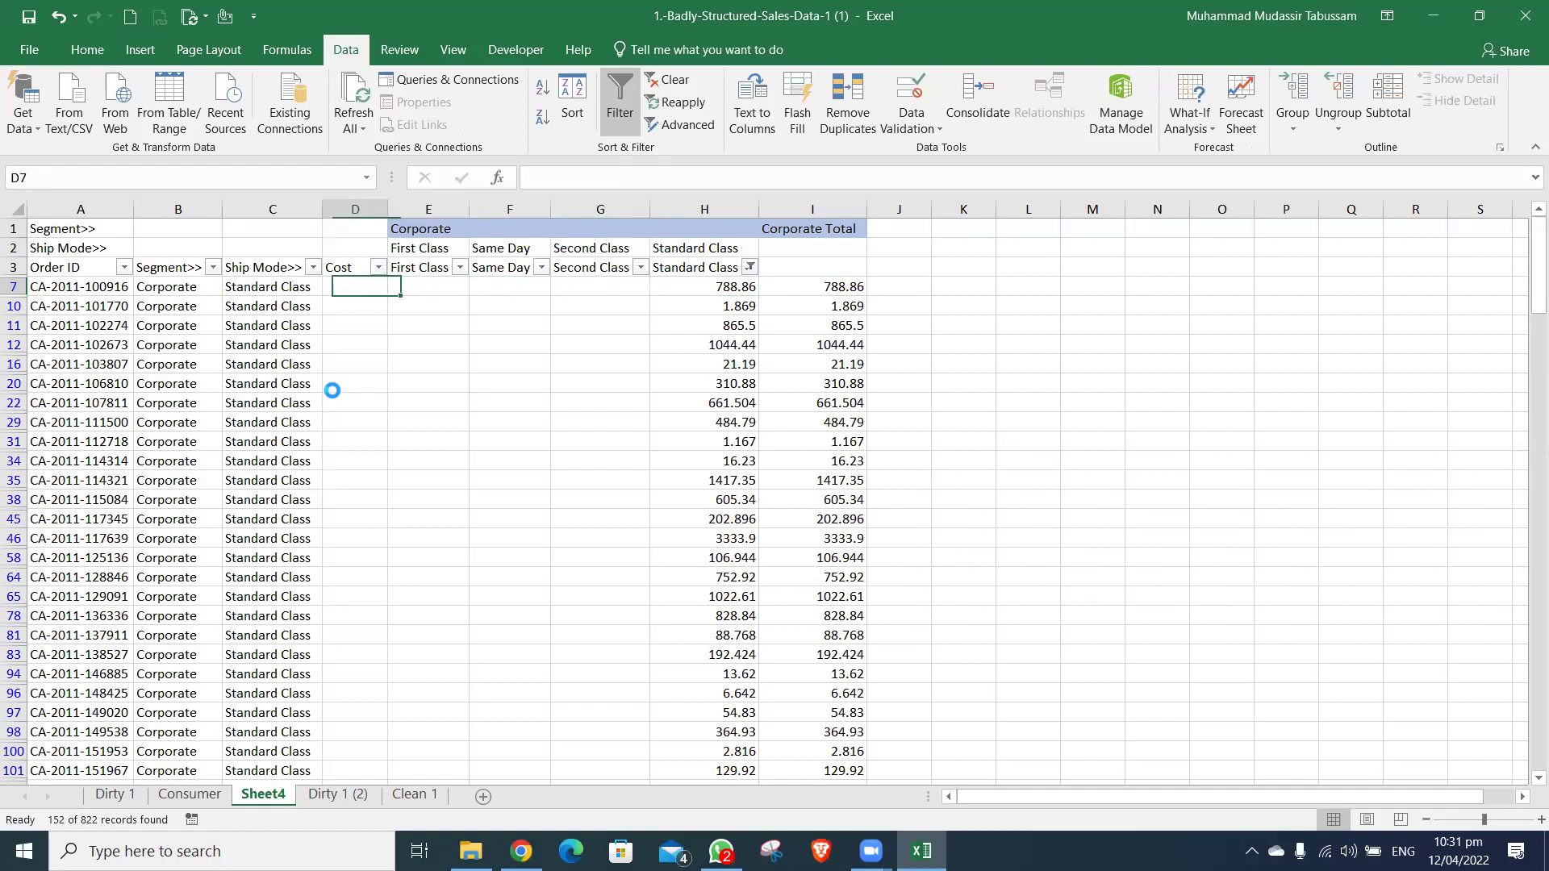
text(=)
key(Right)
key(Right)
key(Right)
key(Right)
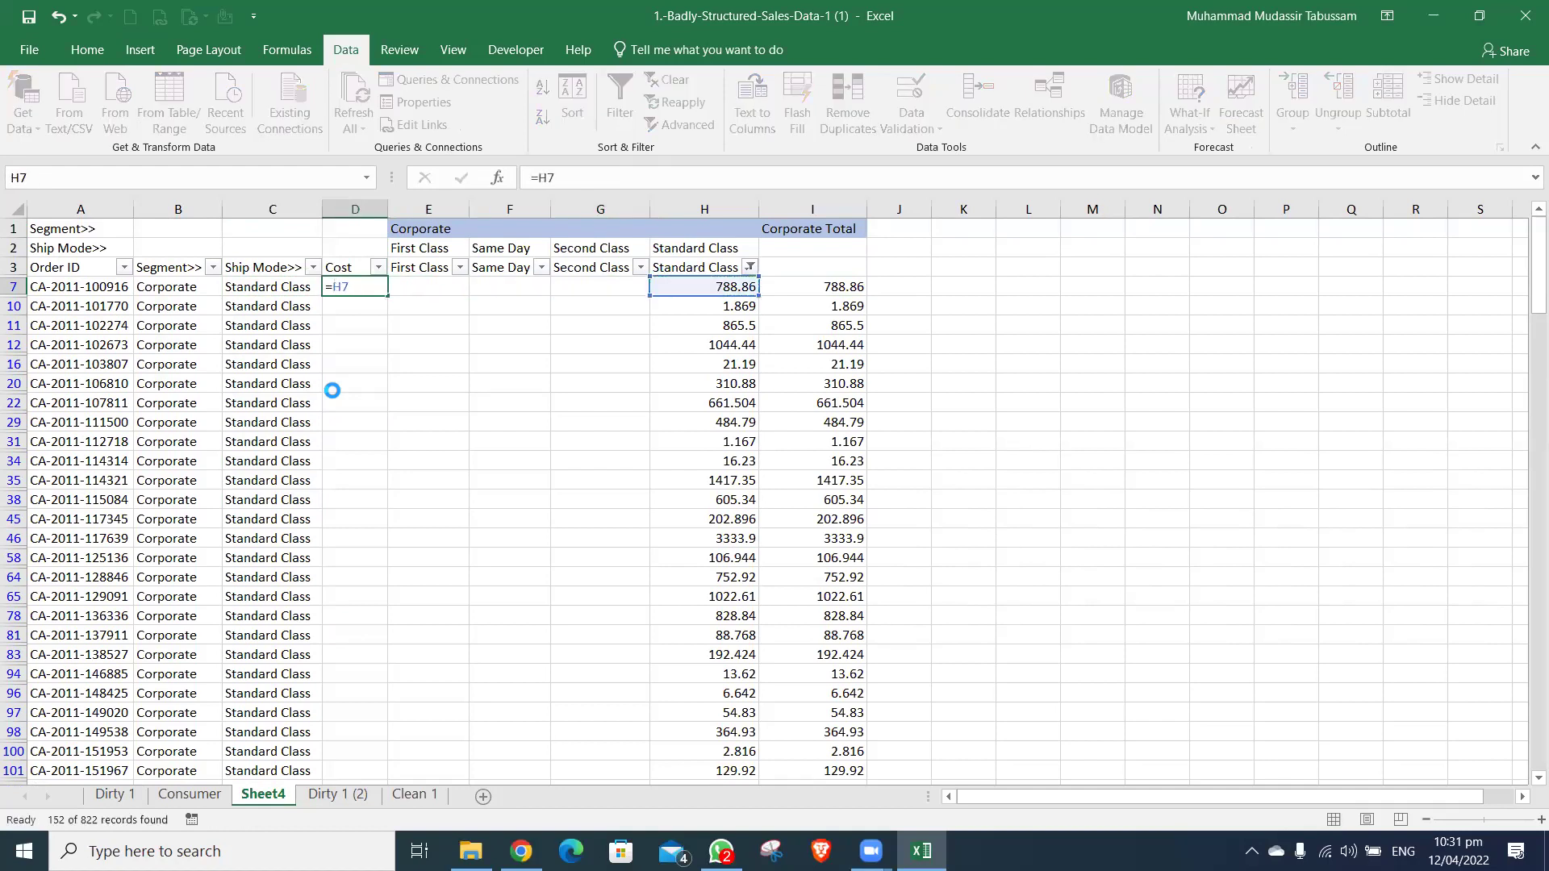
key(Return)
- Copy the D7 formula into the visible cells only of the Cost column, down to row 822
key(Up)
key(ctrl+c)
key(Left)
key(Down)
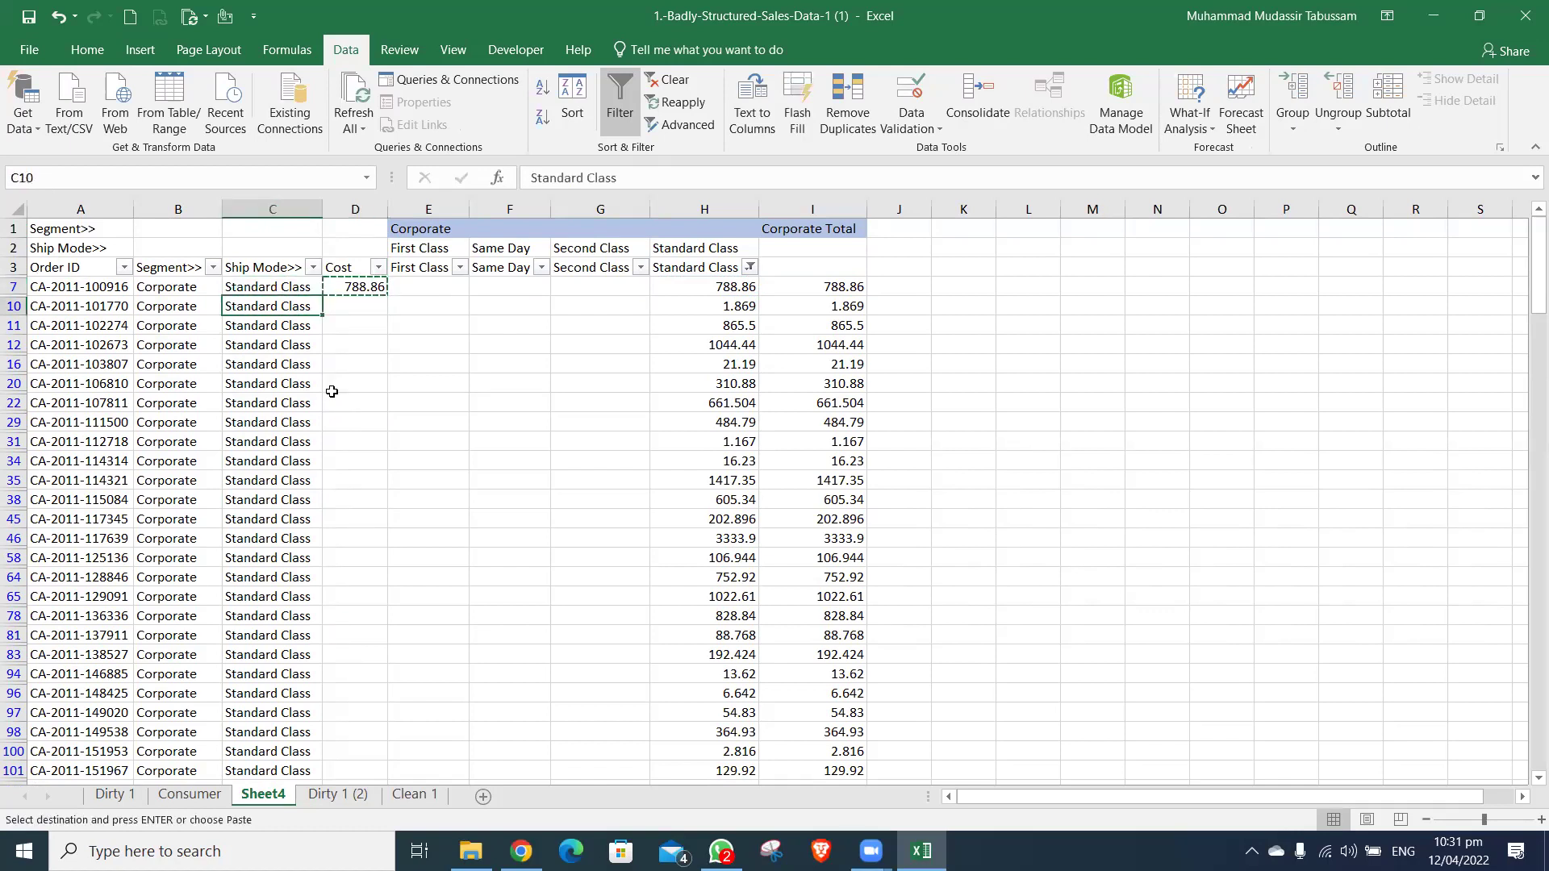
key(ctrl+Down)
key(Right)
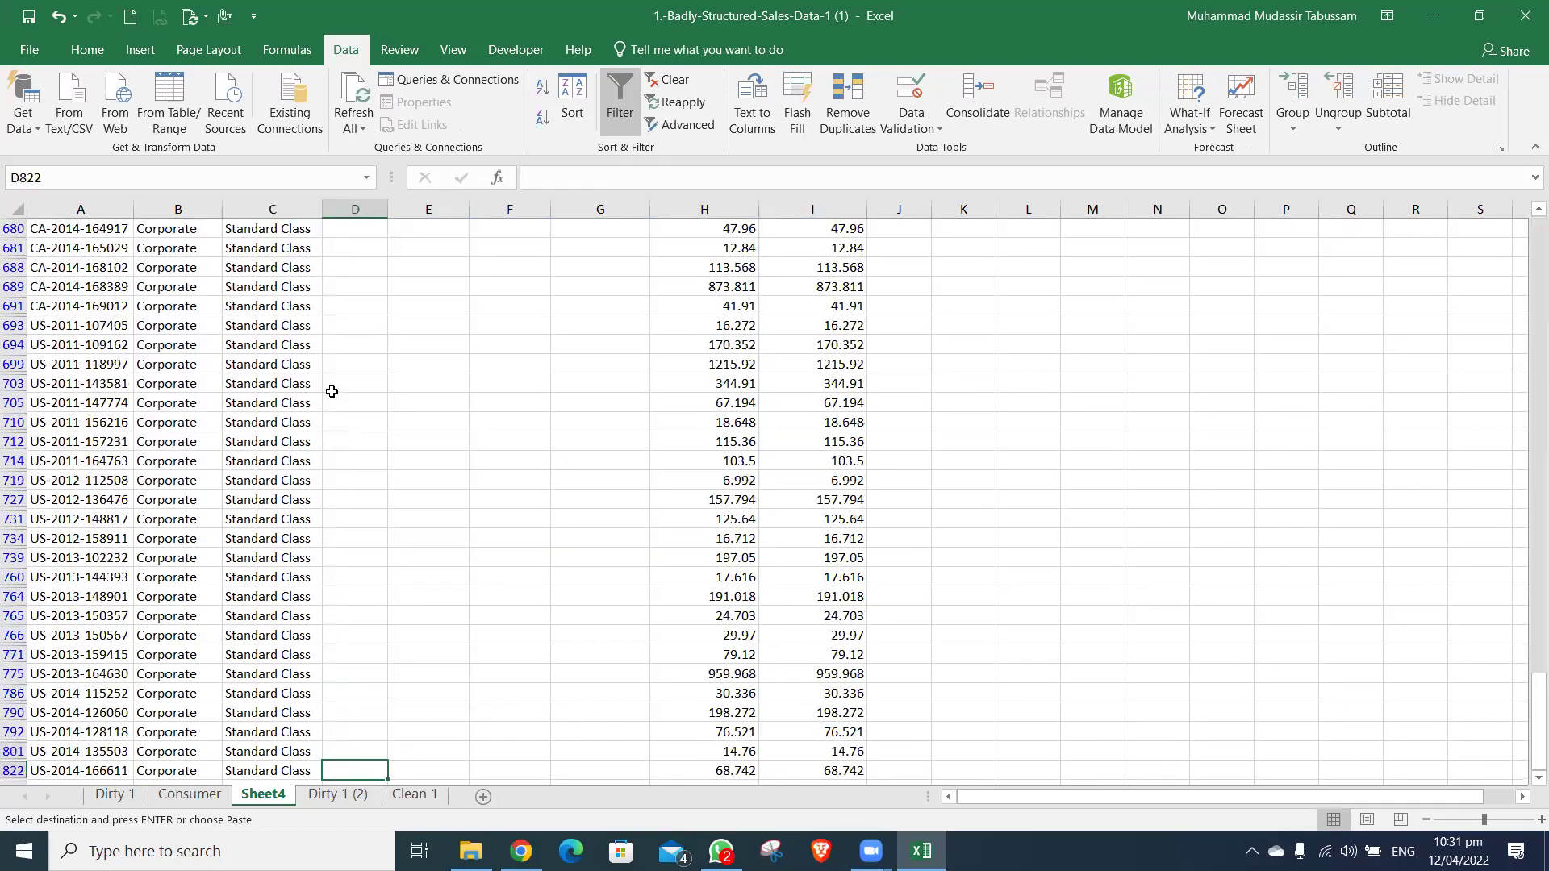
key(ctrl+shift+Up)
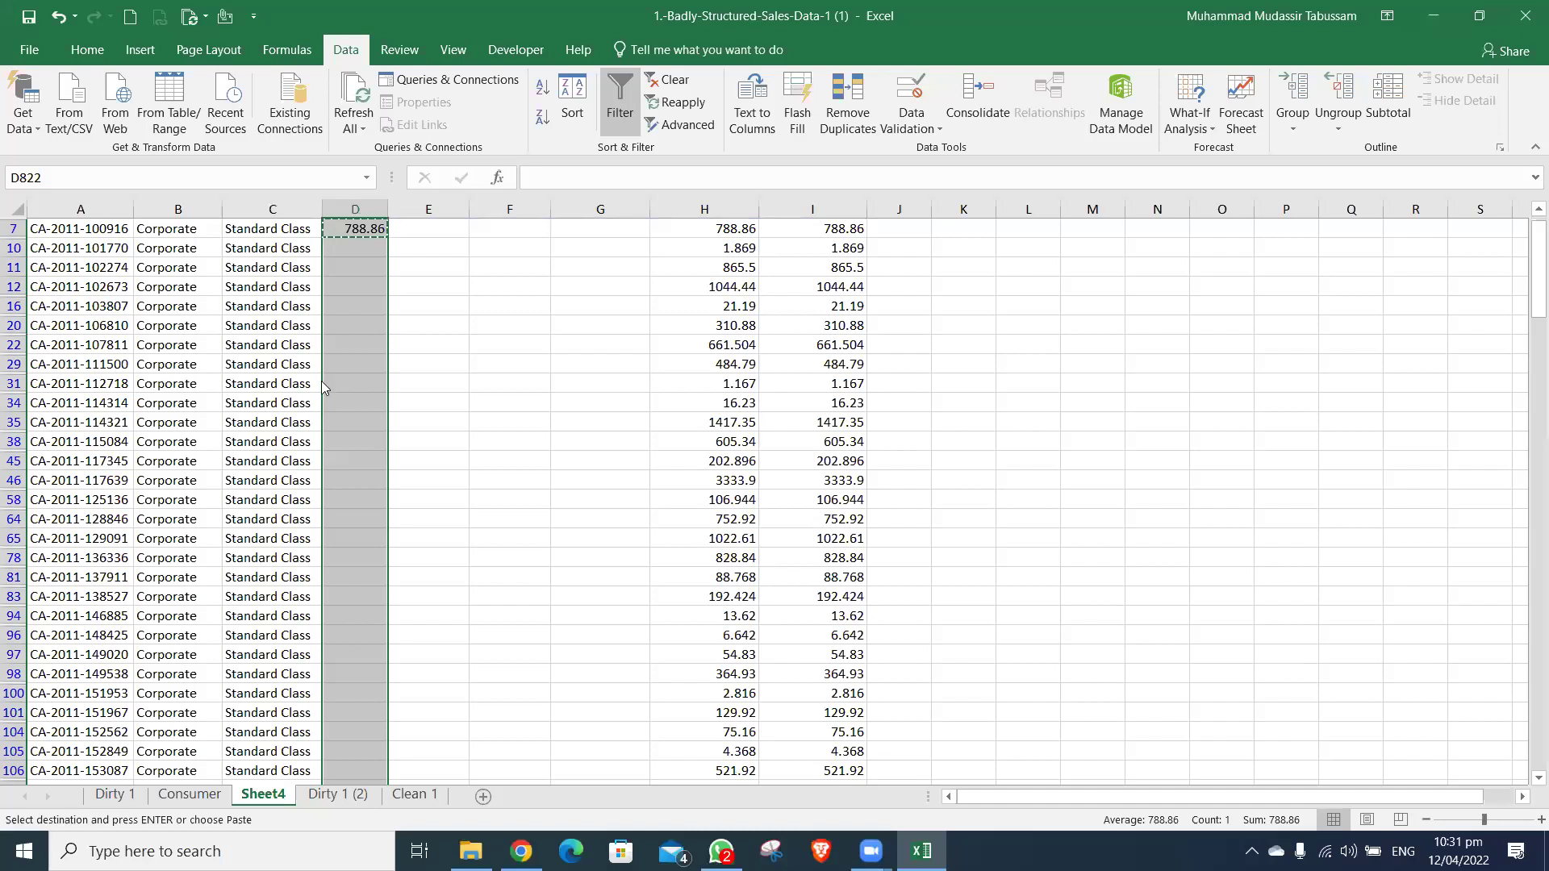
key(F5)
click(212, 353)
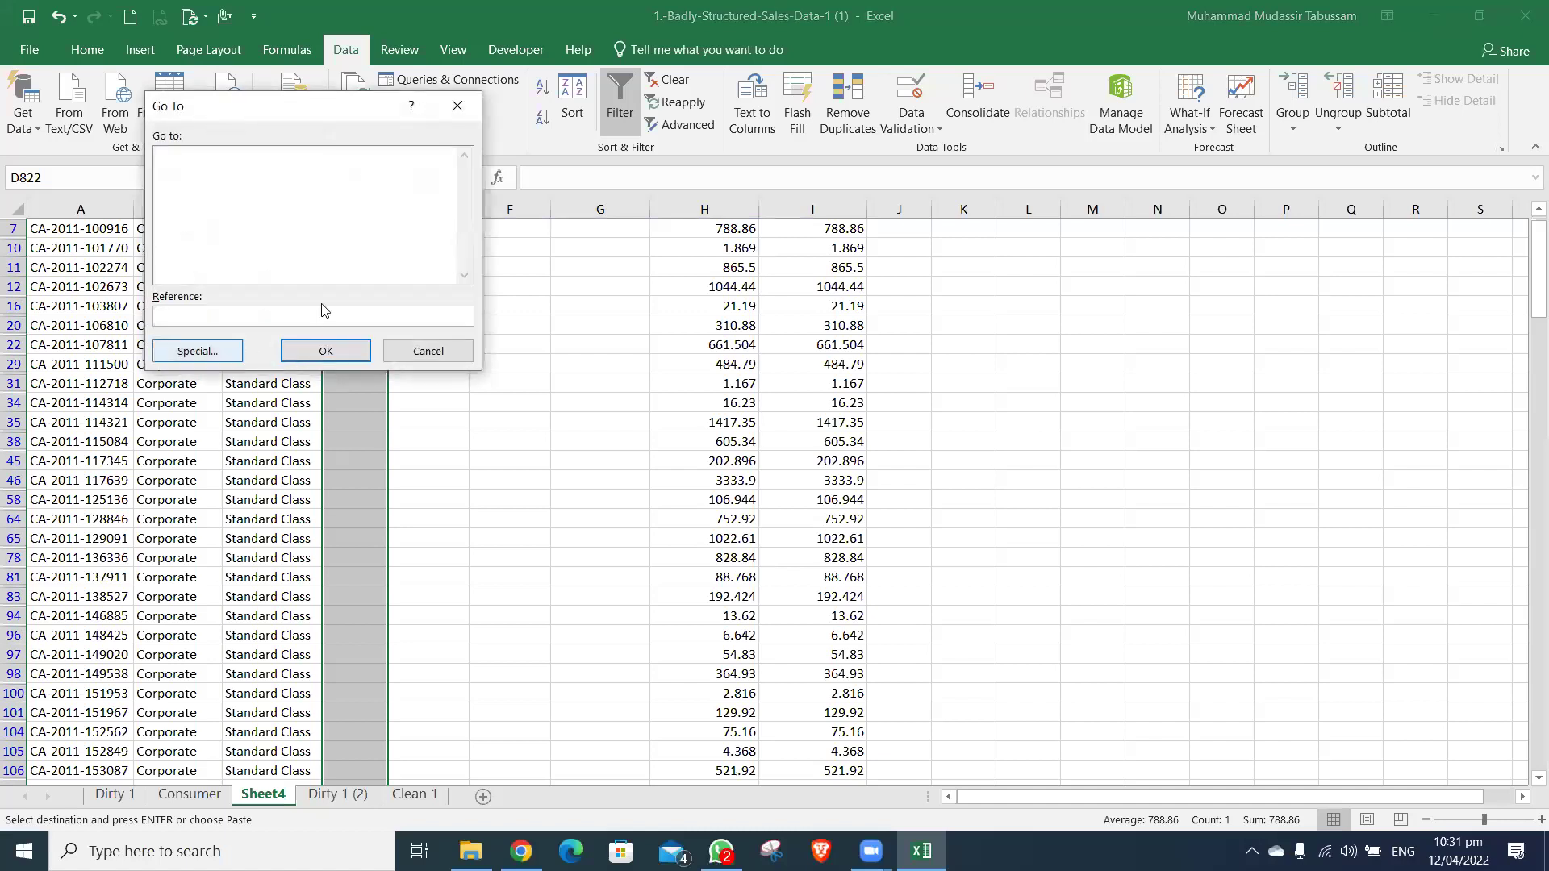
key(alt+y)
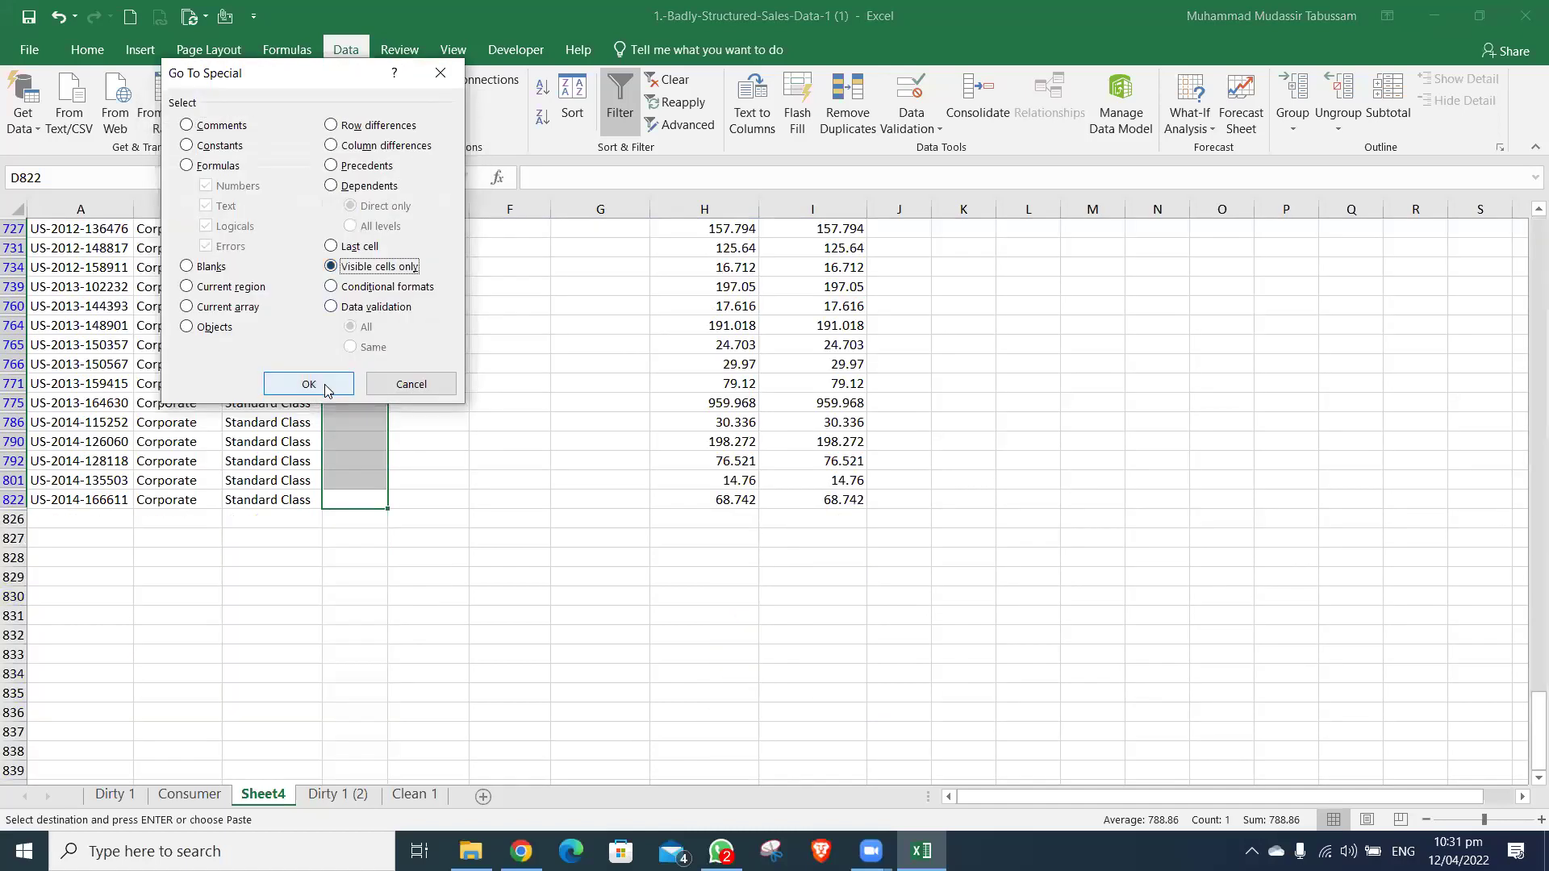
click(325, 383)
key(ctrl+alt+v)
click(325, 383)
key(ctrl+Up)
key(ctrl+Up)
key(ctrl+Down)
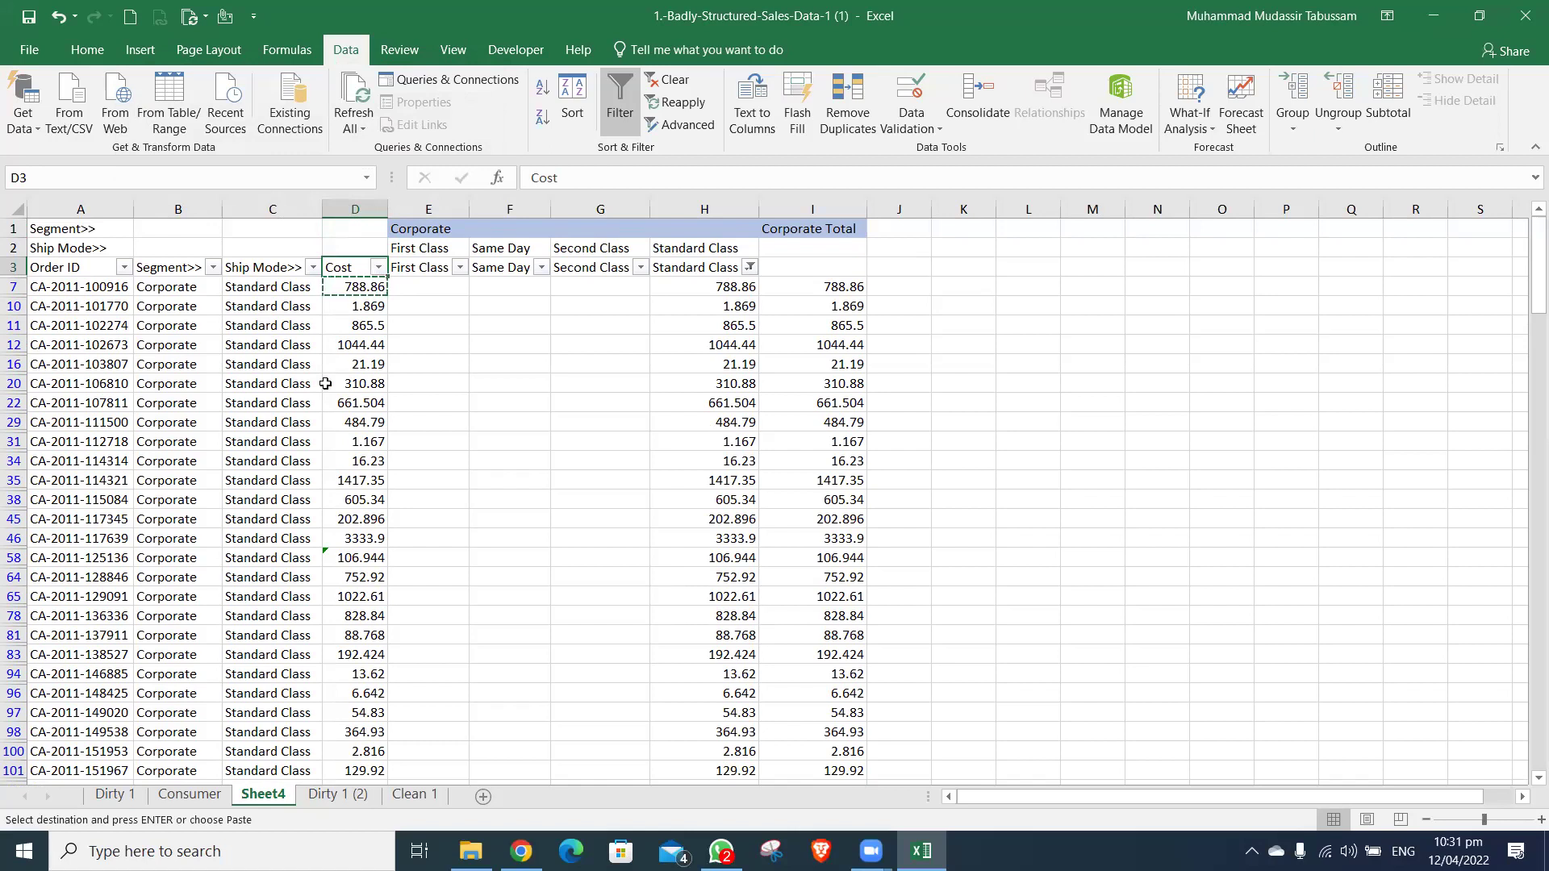
key(Escape)
- Select the filtered Standard Class amounts in column H, rows 7 to 822, to check their sum
key(Right)
key(Right)
key(Right)
key(Right)
key(Down)
key(ctrl+shift+Down)
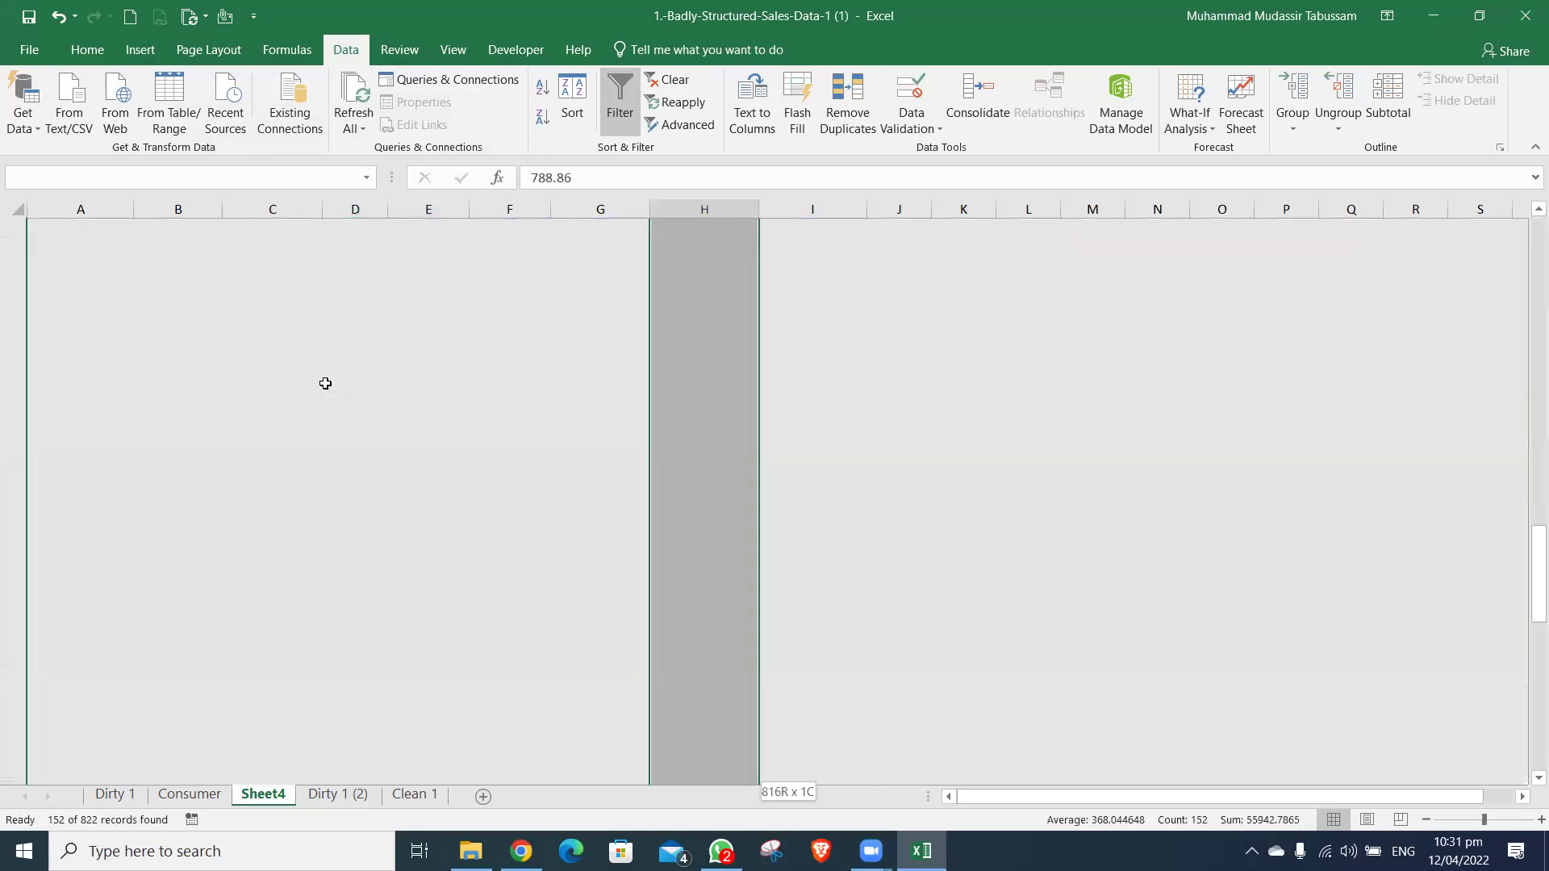
key(shift+Down)
key(shift+Up)
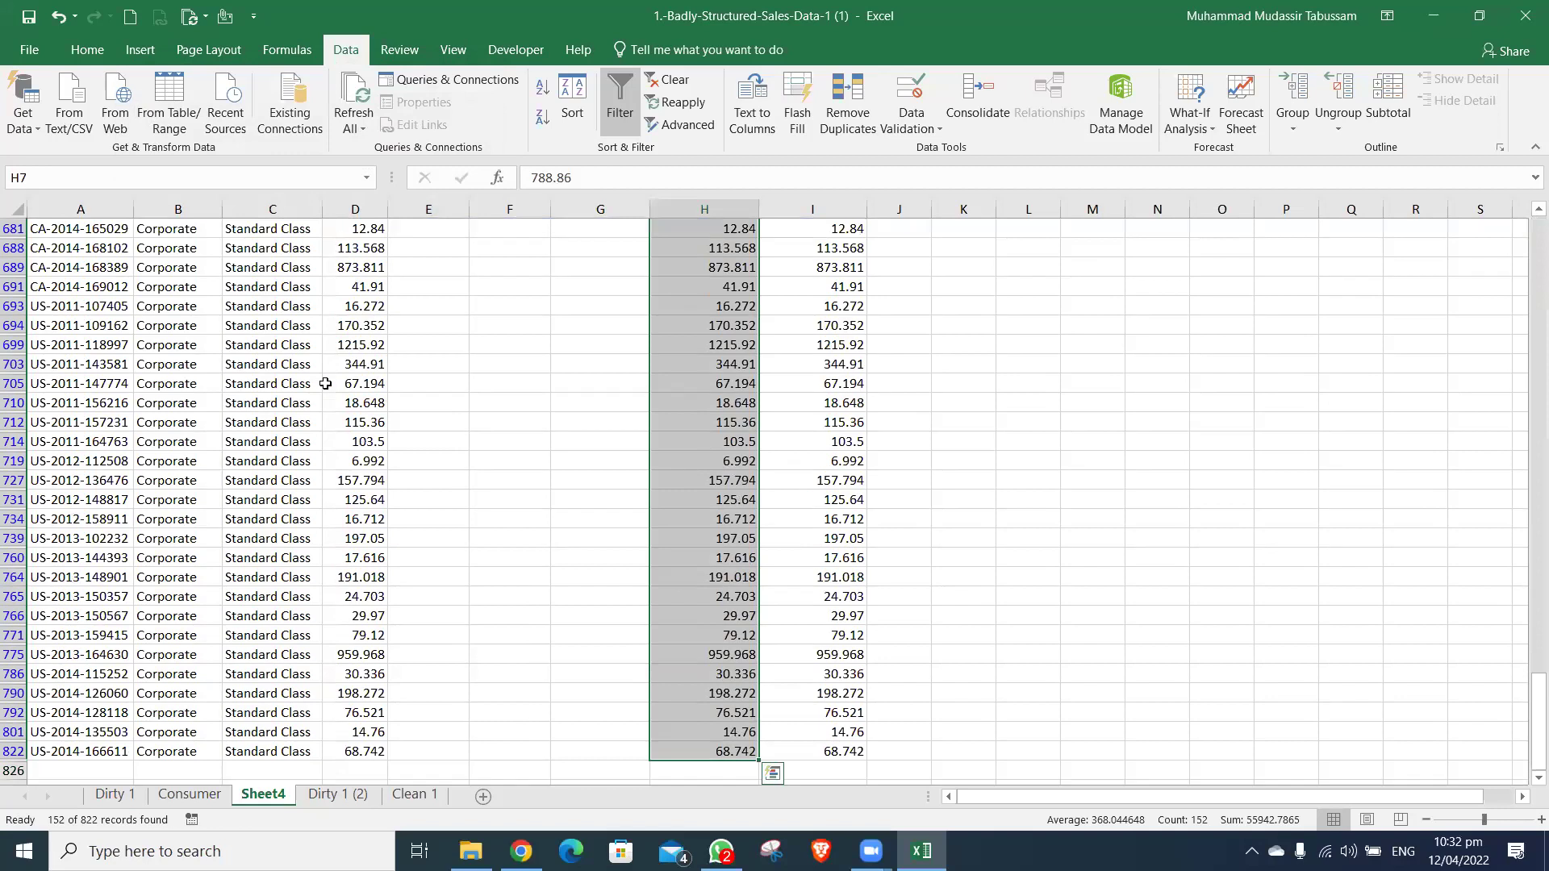
- Clear the filter on the Standard Class column so all rows are shown
key(Up)
key(Left)
key(alt+a)
key(c)
- Filter the Ship Mode column to exclude blanks, check the Cost column down to its end, and clear the filter
key(Left)
key(Left)
key(Left)
key(Left)
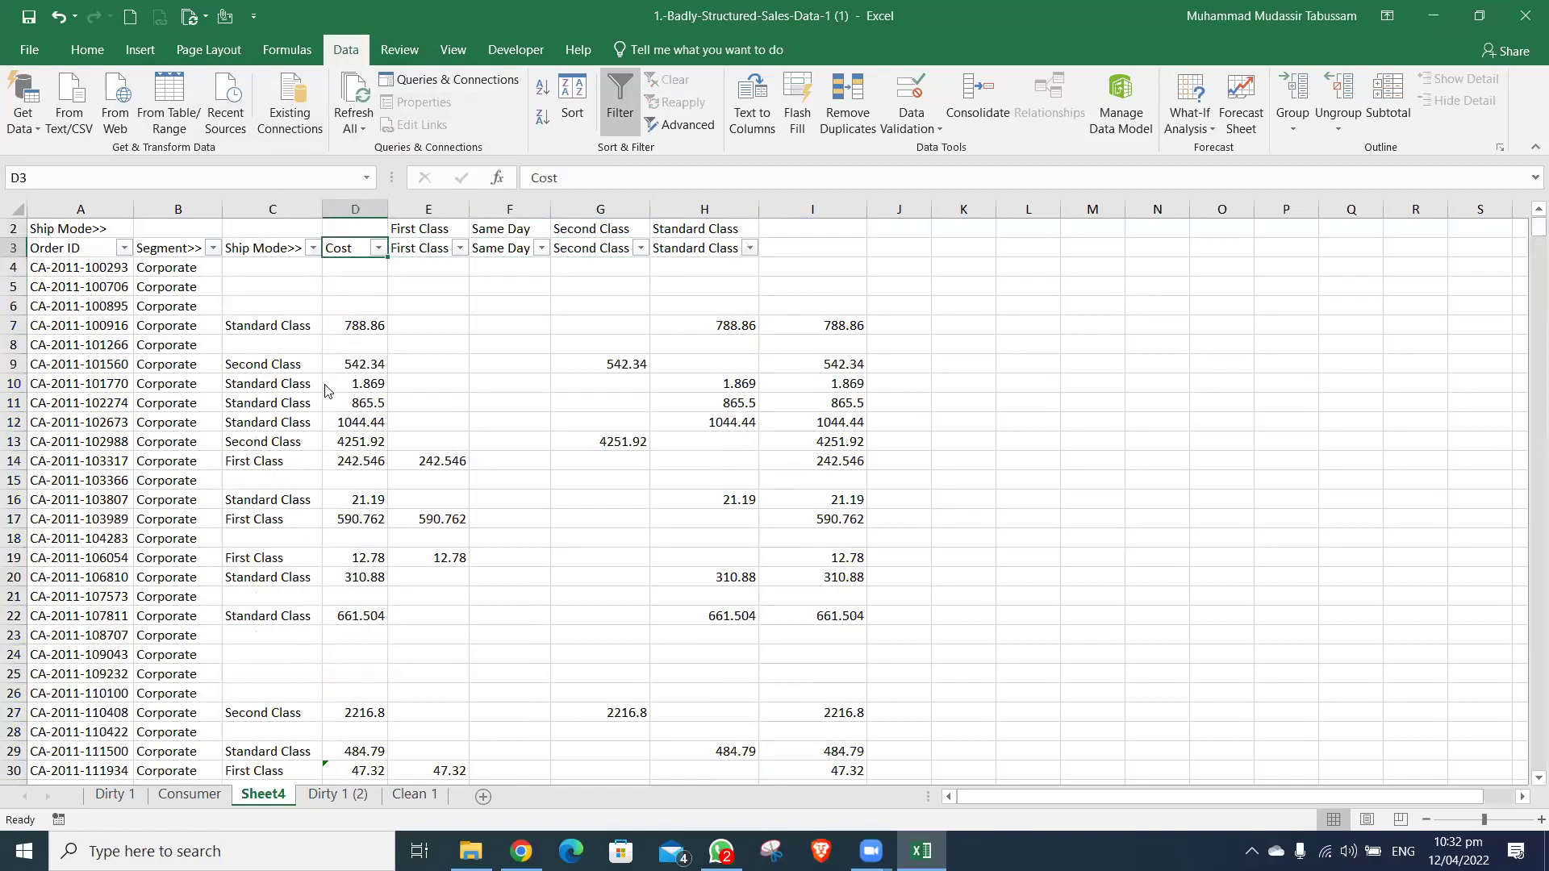
key(alt+Down)
key(Down)
key(Down)
key(Down)
key(Down)
key(Down)
key(Down)
key(Down)
key(Down)
key(Down)
key(Down)
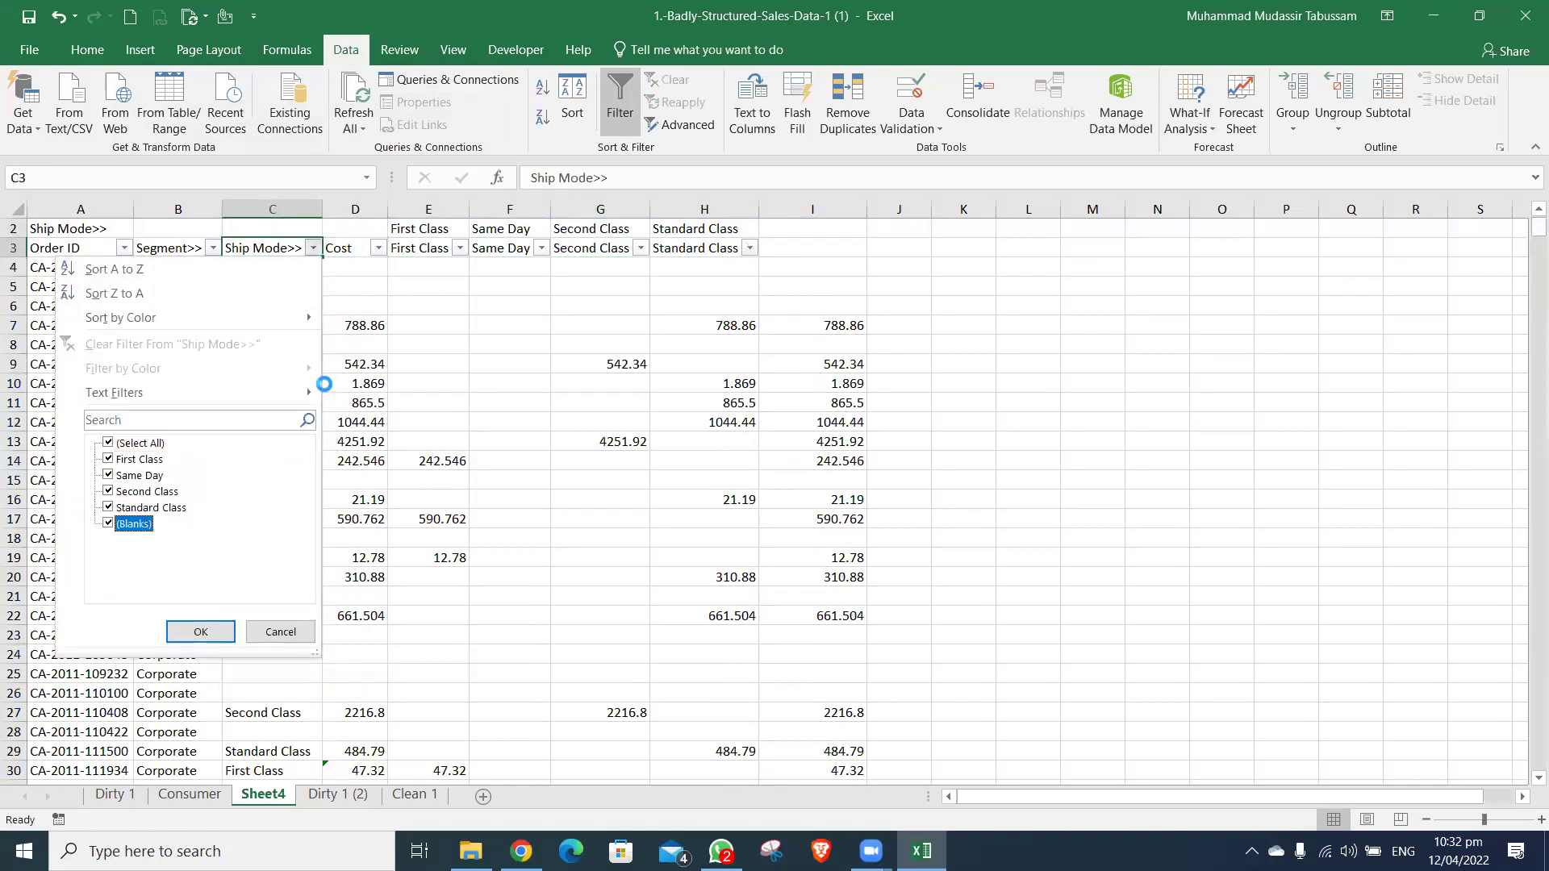
key(space)
key(Return)
key(Right)
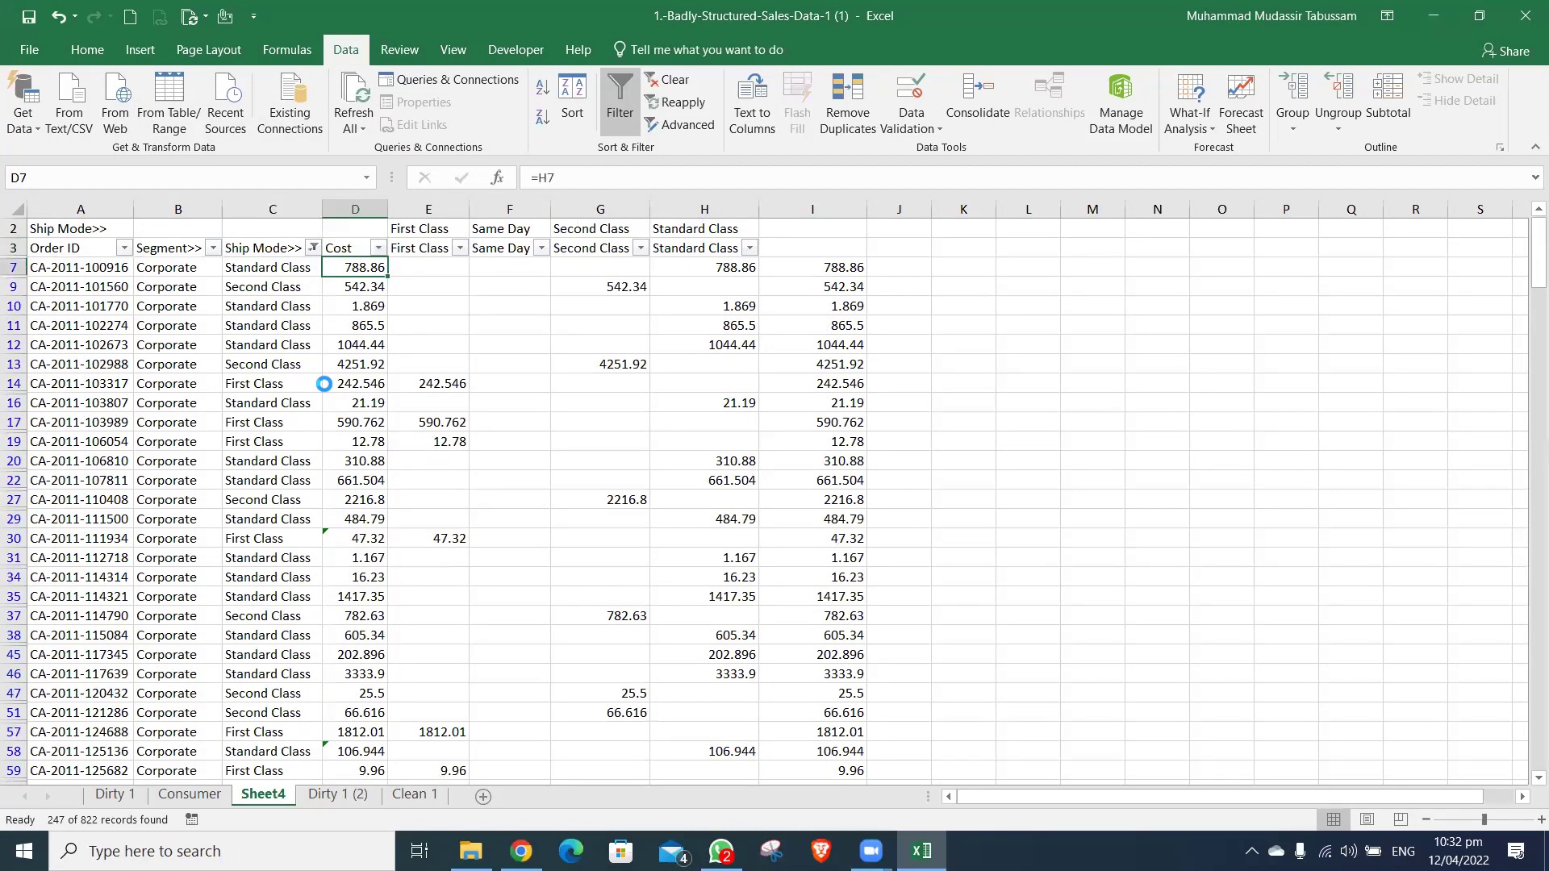
key(ctrl+Down)
key(ctrl+Up)
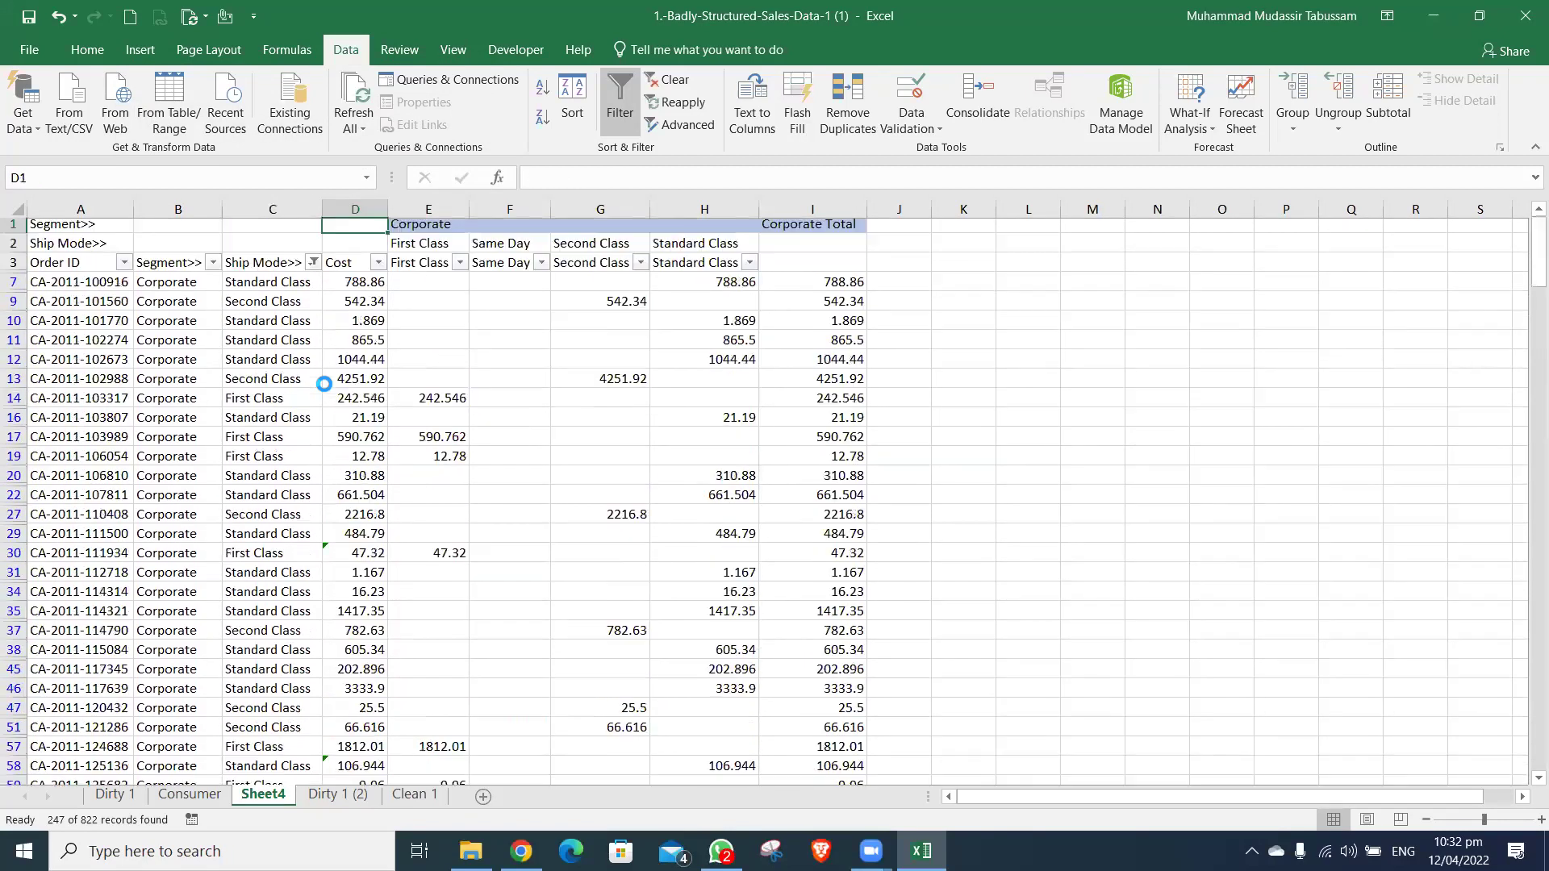
key(alt+a)
key(c)
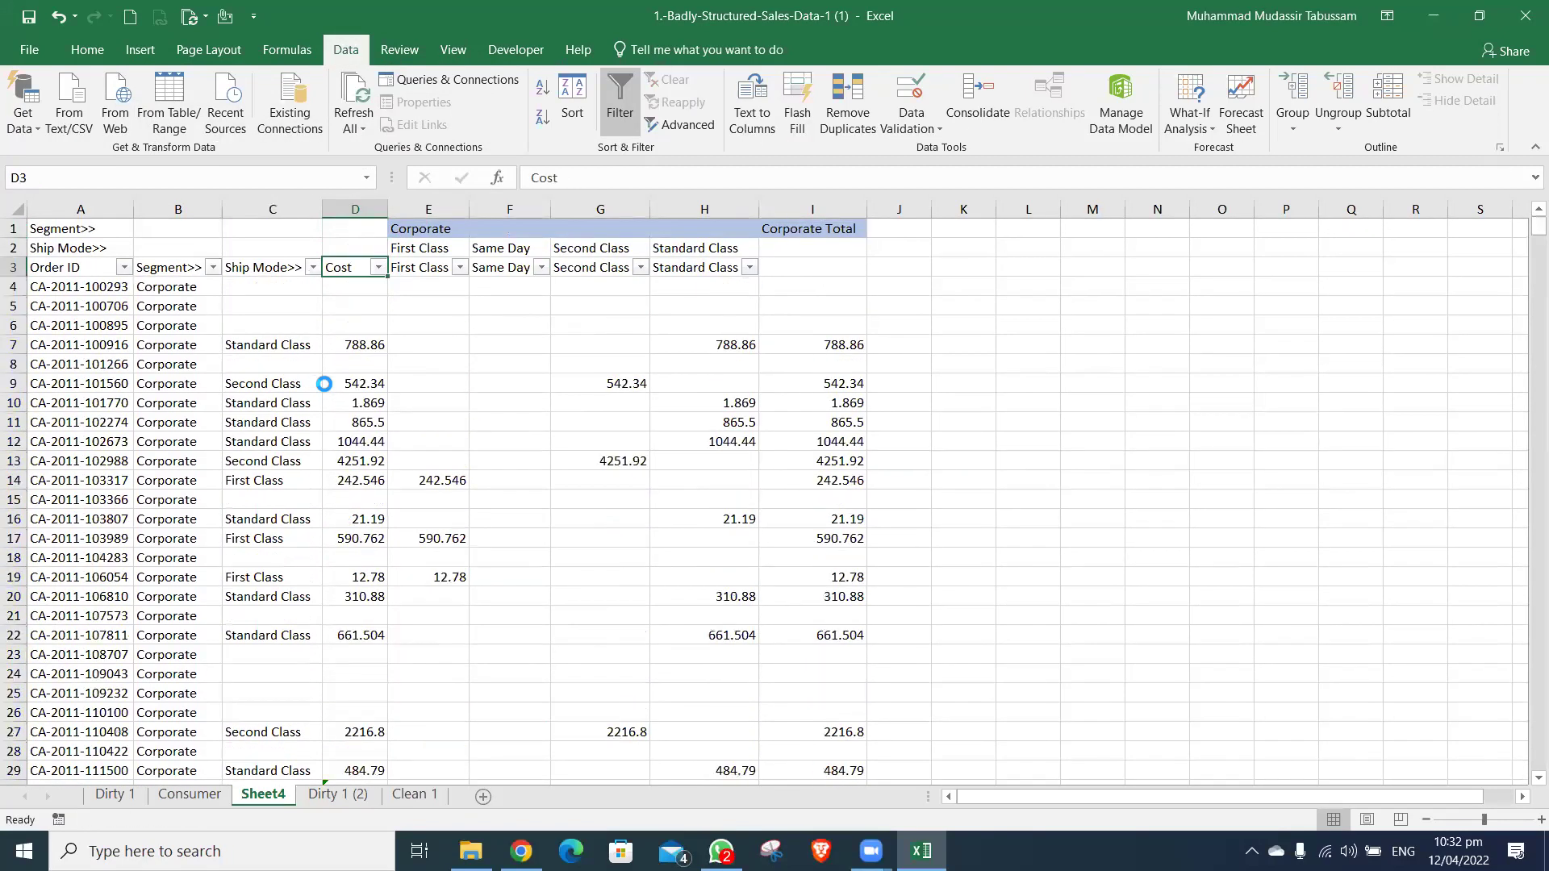
- Convert the formulas in the entire Cost column to values by pasting the column over itself
key(ctrl+space)
key(ctrl+c)
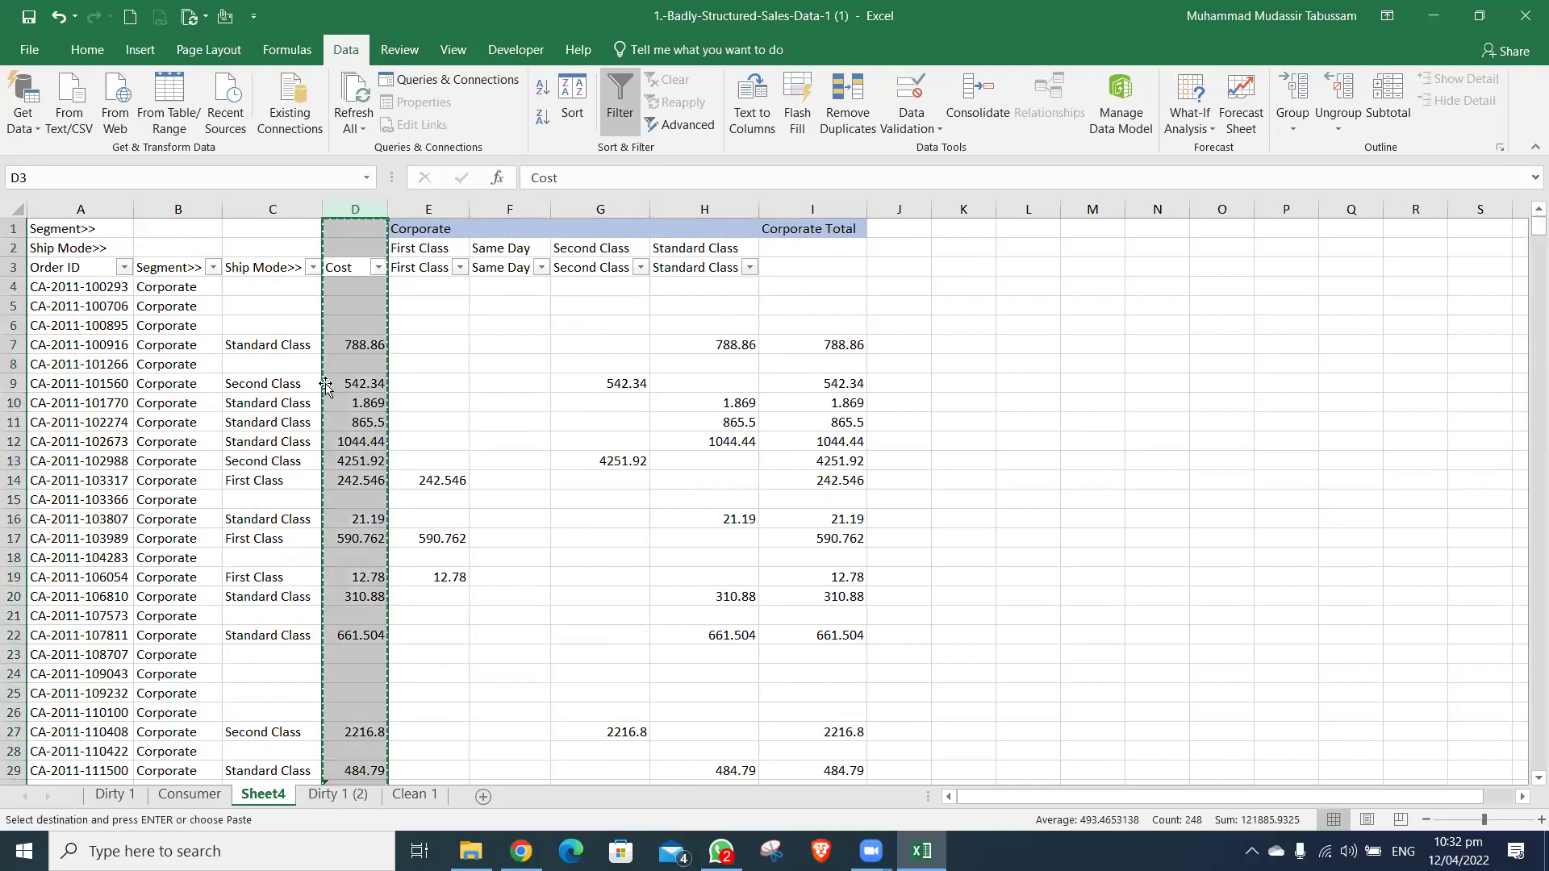
key(ctrl+alt+v)
key(v)
key(Return)
- Delete columns E to I, from First Class through Corporate Total
key(Right)
key(ctrl+space)
key(shift+Right)
key(shift+Right)
key(shift+Right)
key(shift+Right)
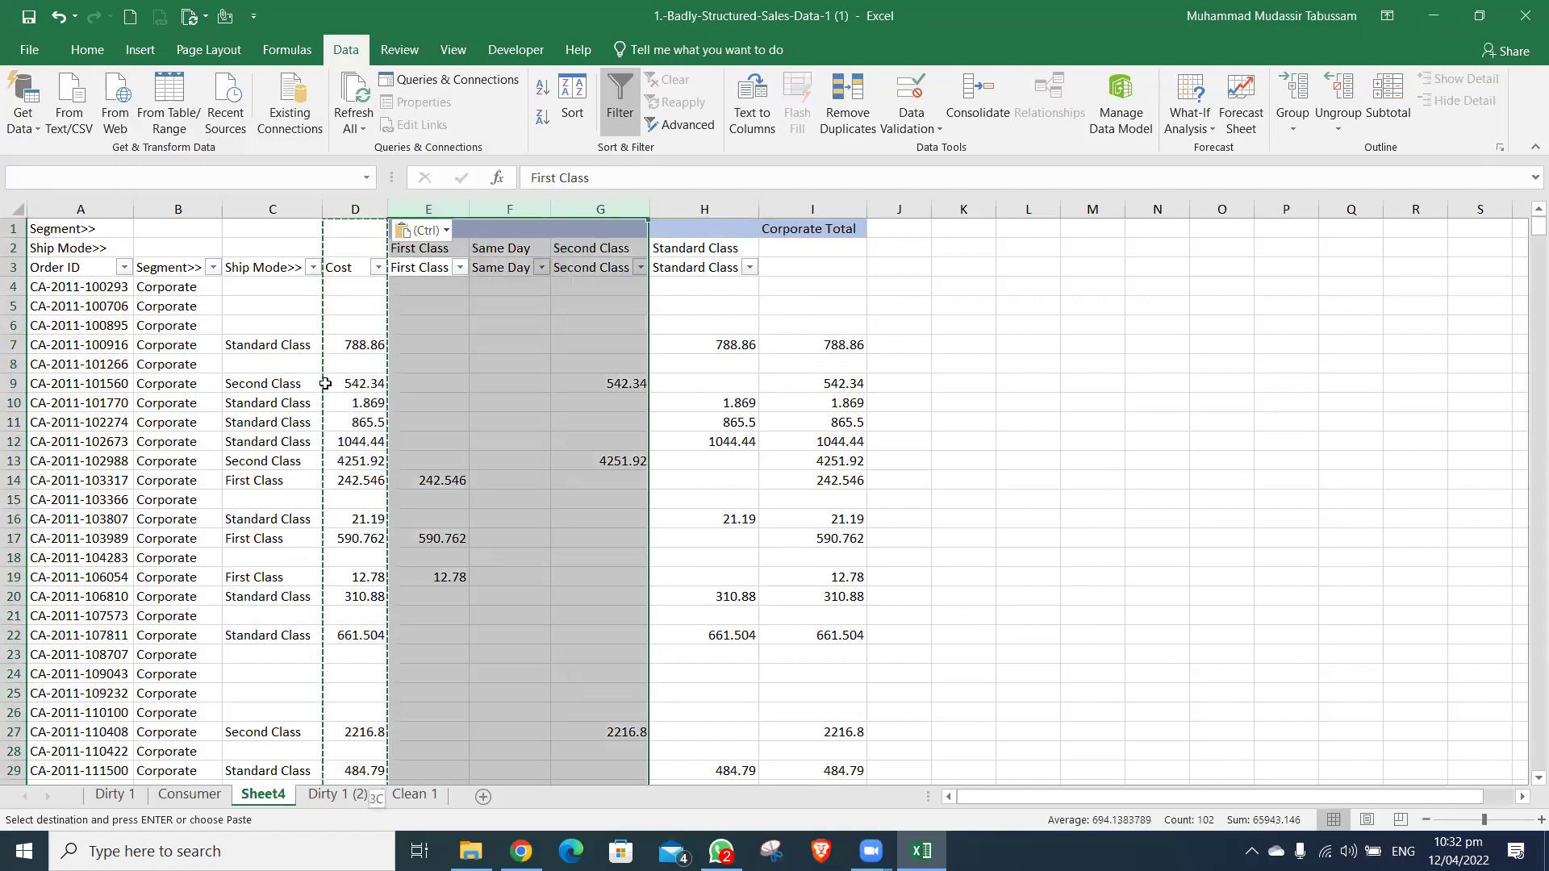
key(ctrl+minus)
- Filter the Ship Mode column to show only the blank entries
key(Left)
key(alt+Down)
key(Escape)
key(Left)
key(Left)
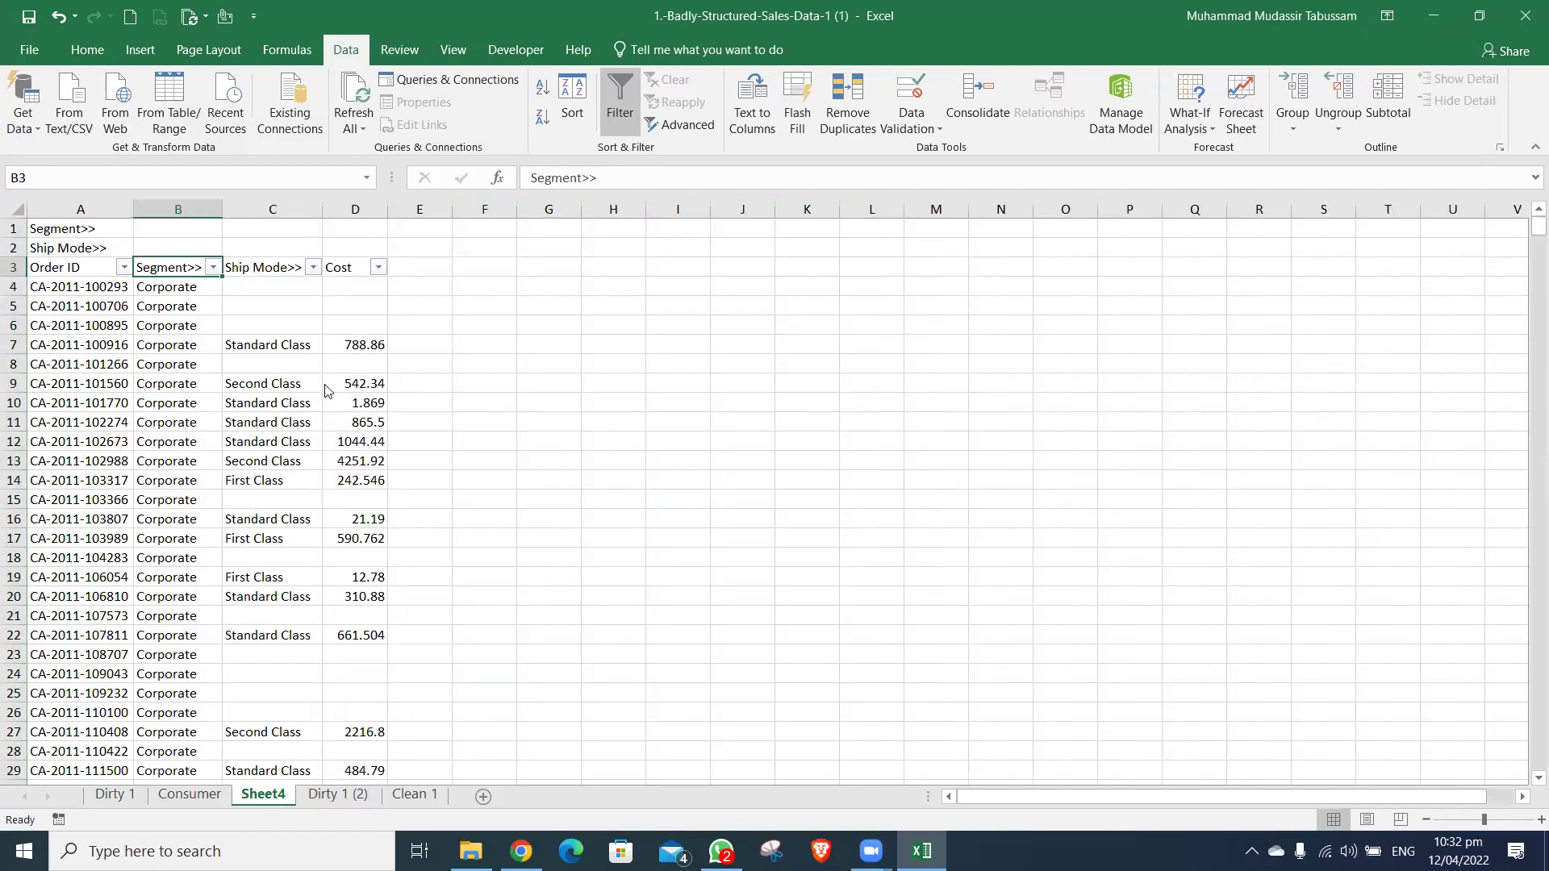
key(Right)
key(alt+Down)
key(Down)
key(Down)
key(Down)
key(Down)
key(Down)
key(space)
key(Down)
key(Down)
key(Down)
key(Down)
key(Down)
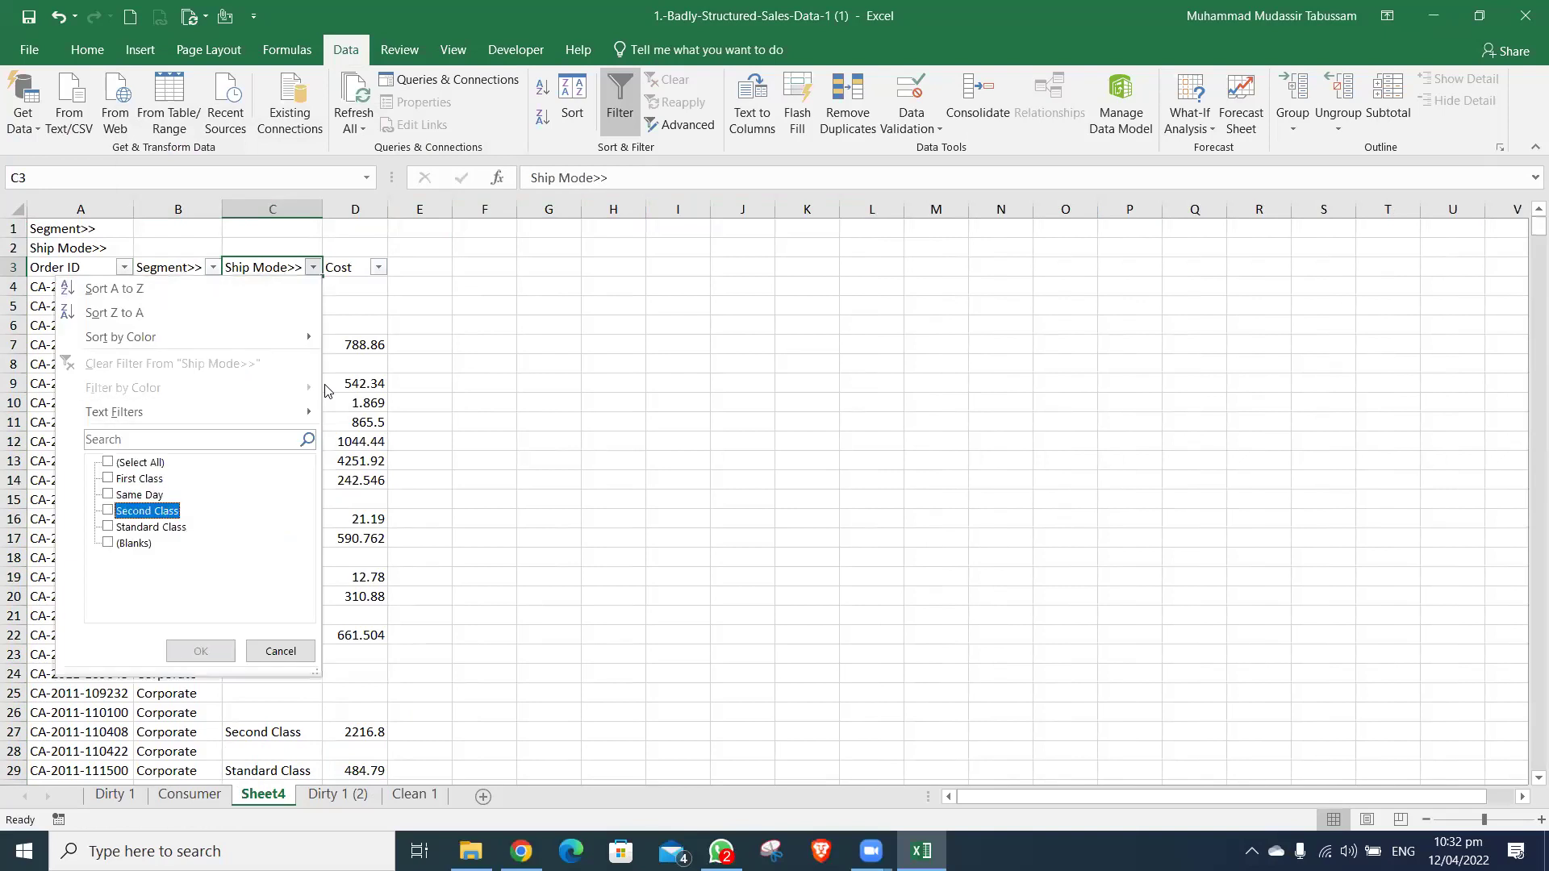
key(space)
key(Return)
- Delete all filtered rows with a blank Ship Mode from row 4 down to row 825, and clear the filter
key(Left)
key(ctrl+Down)
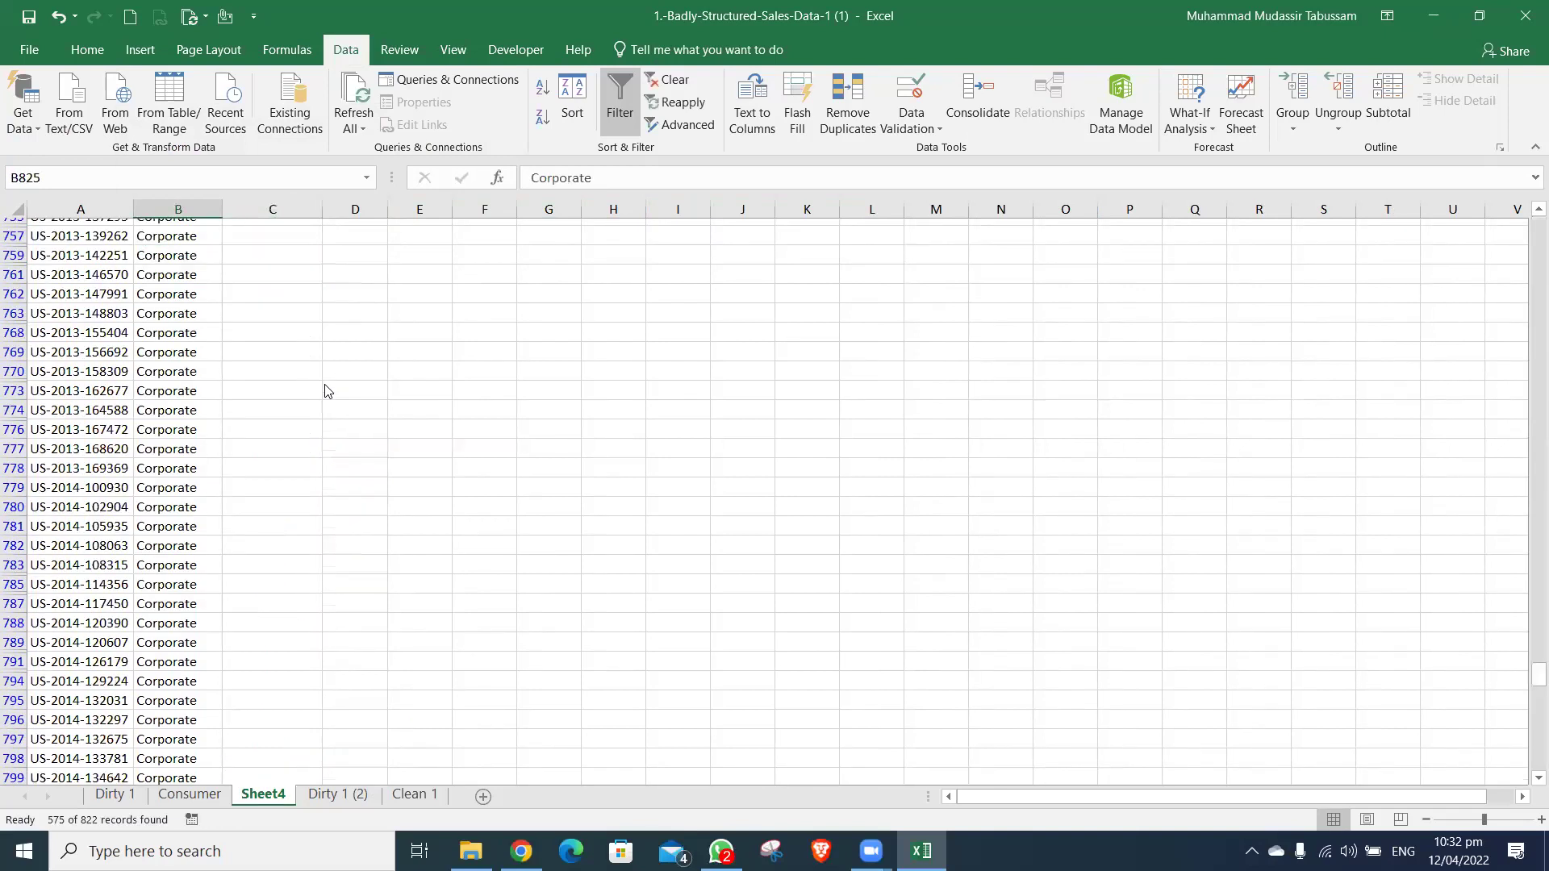
key(ctrl+Up)
key(Up)
key(Down)
key(Down)
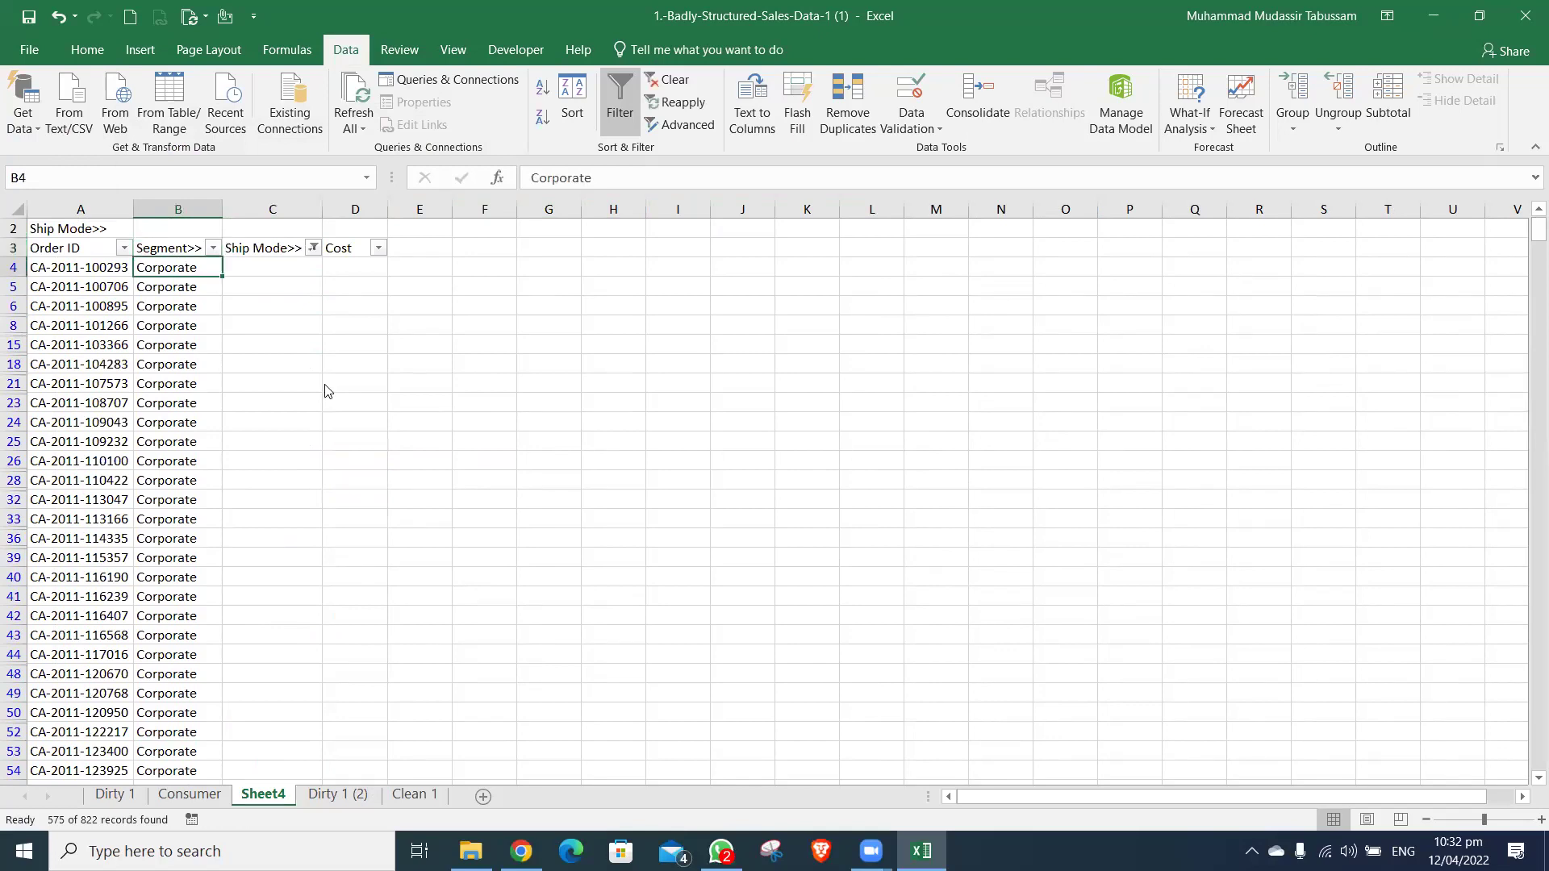
key(ctrl+shift+Down)
key(ctrl+minus)
key(Return)
key(alt+a)
key(c)
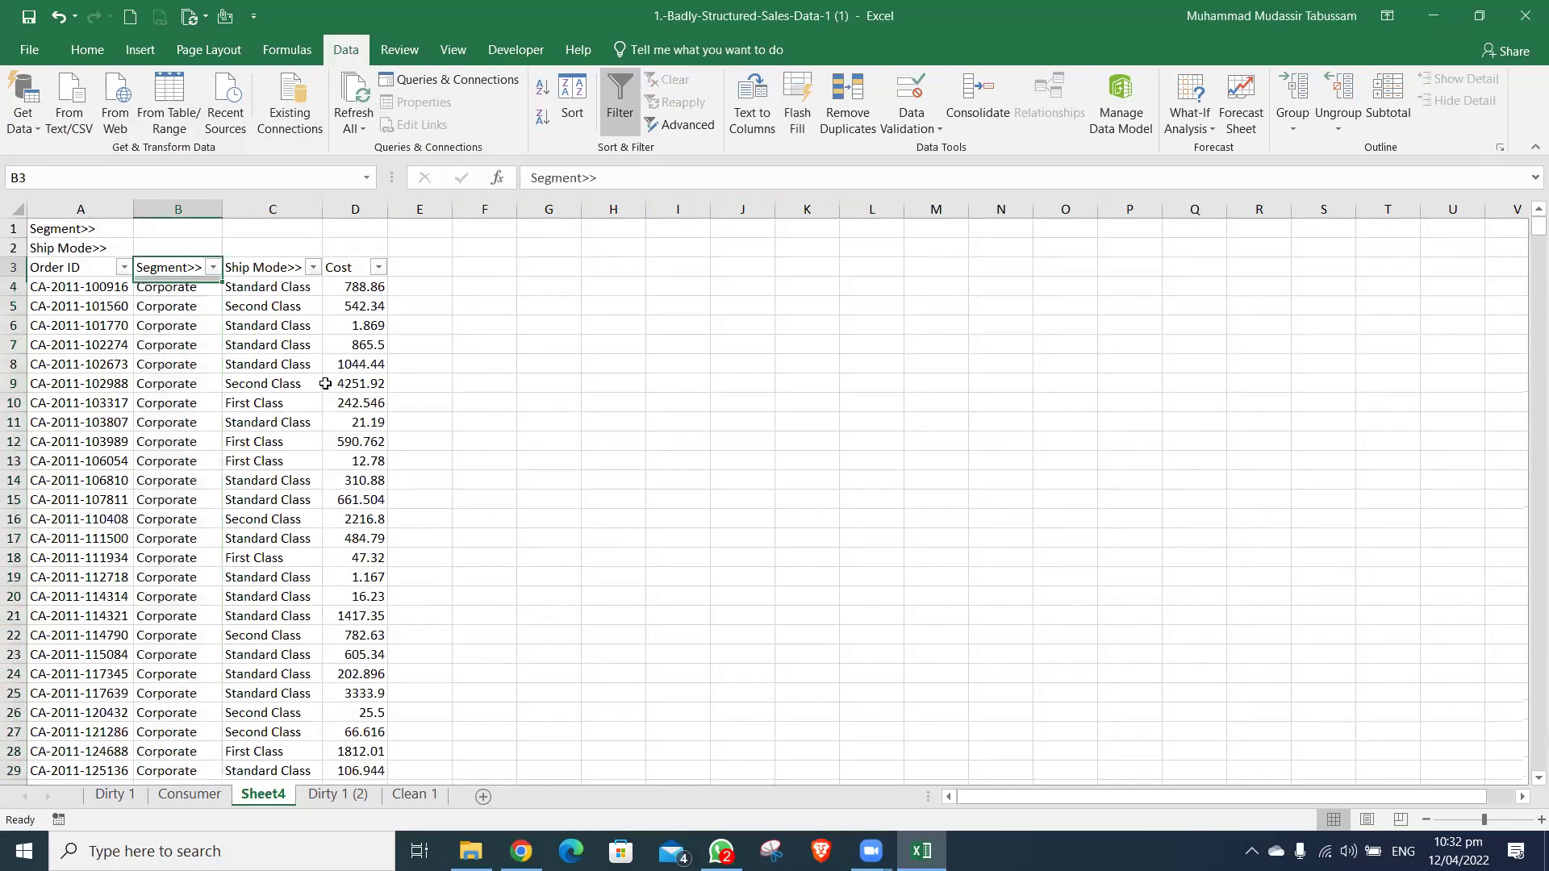
key(Down)
key(ctrl+Right)
key(Left)
key(Left)
key(Left)
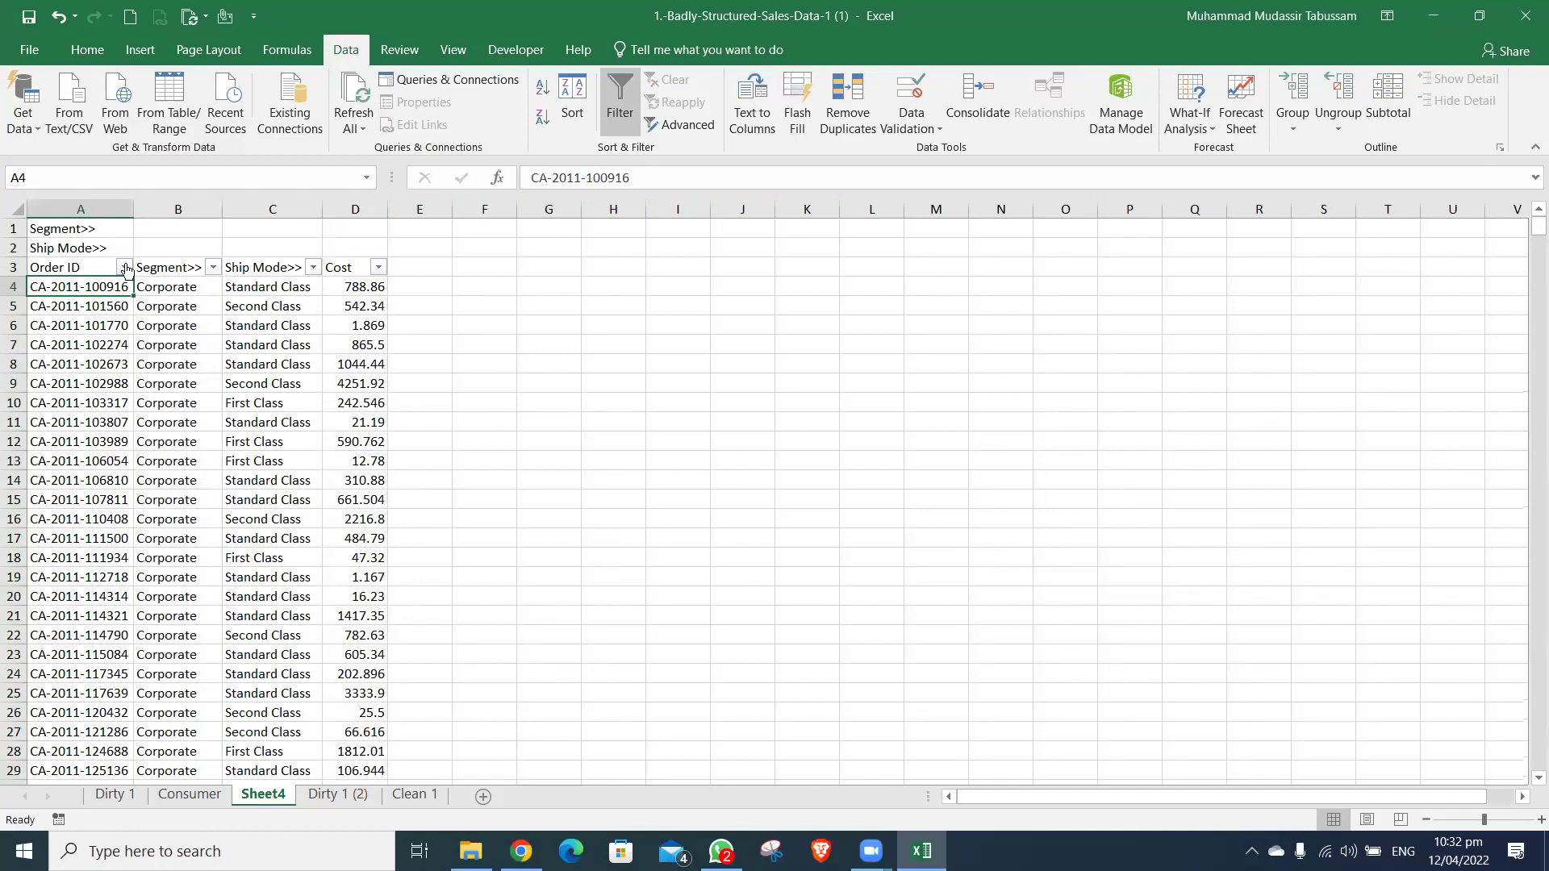
key(Right)
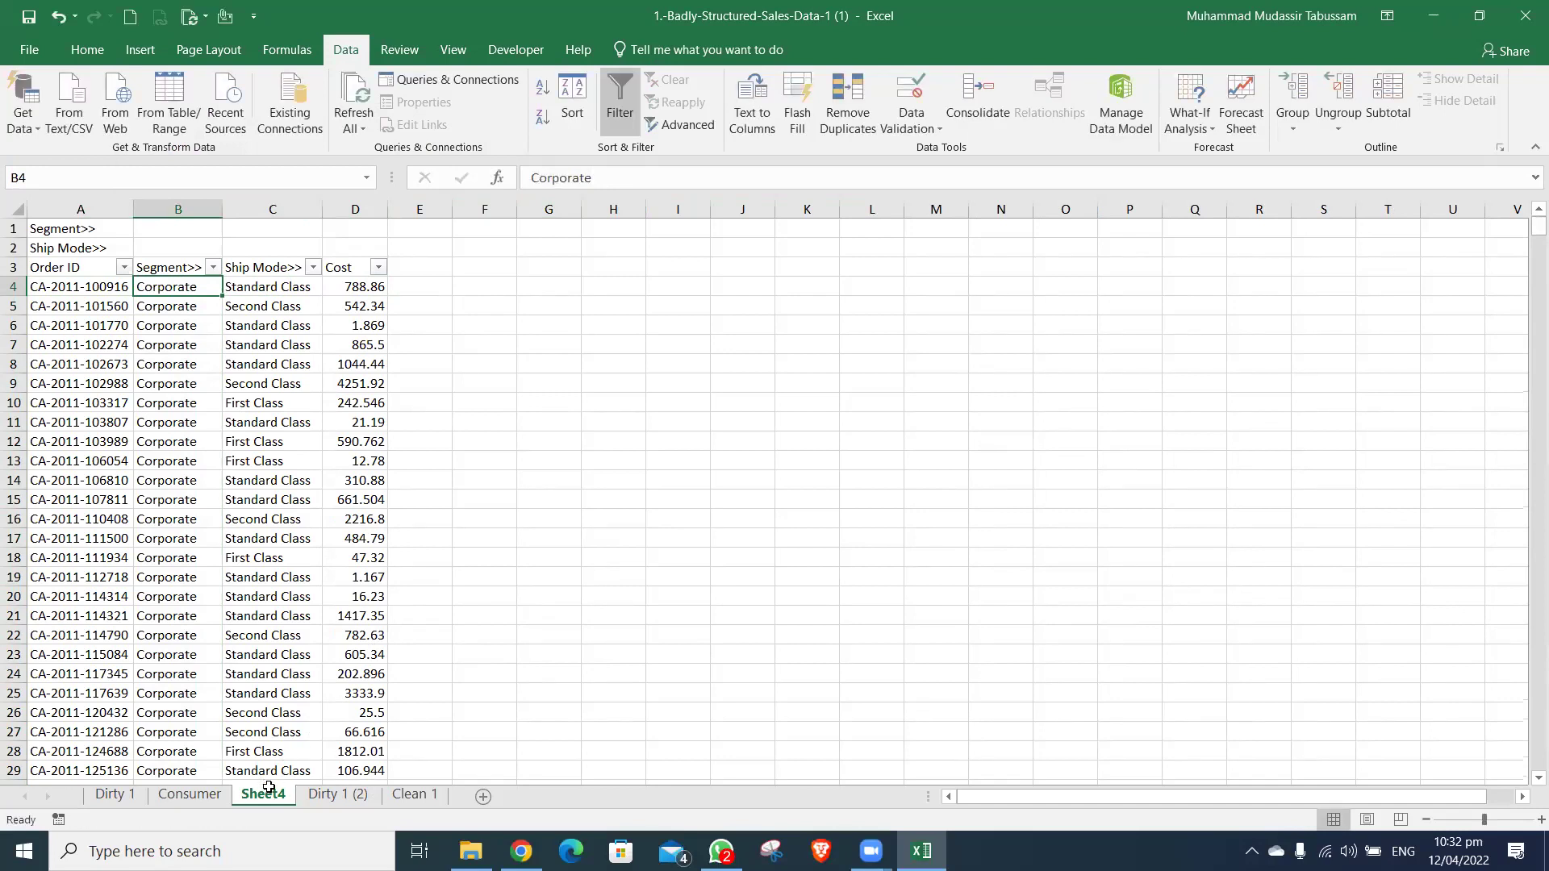
- Rename Sheet4 as Corporate
drag(269, 787, 272, 795)
text(Corporate)
key(Return)
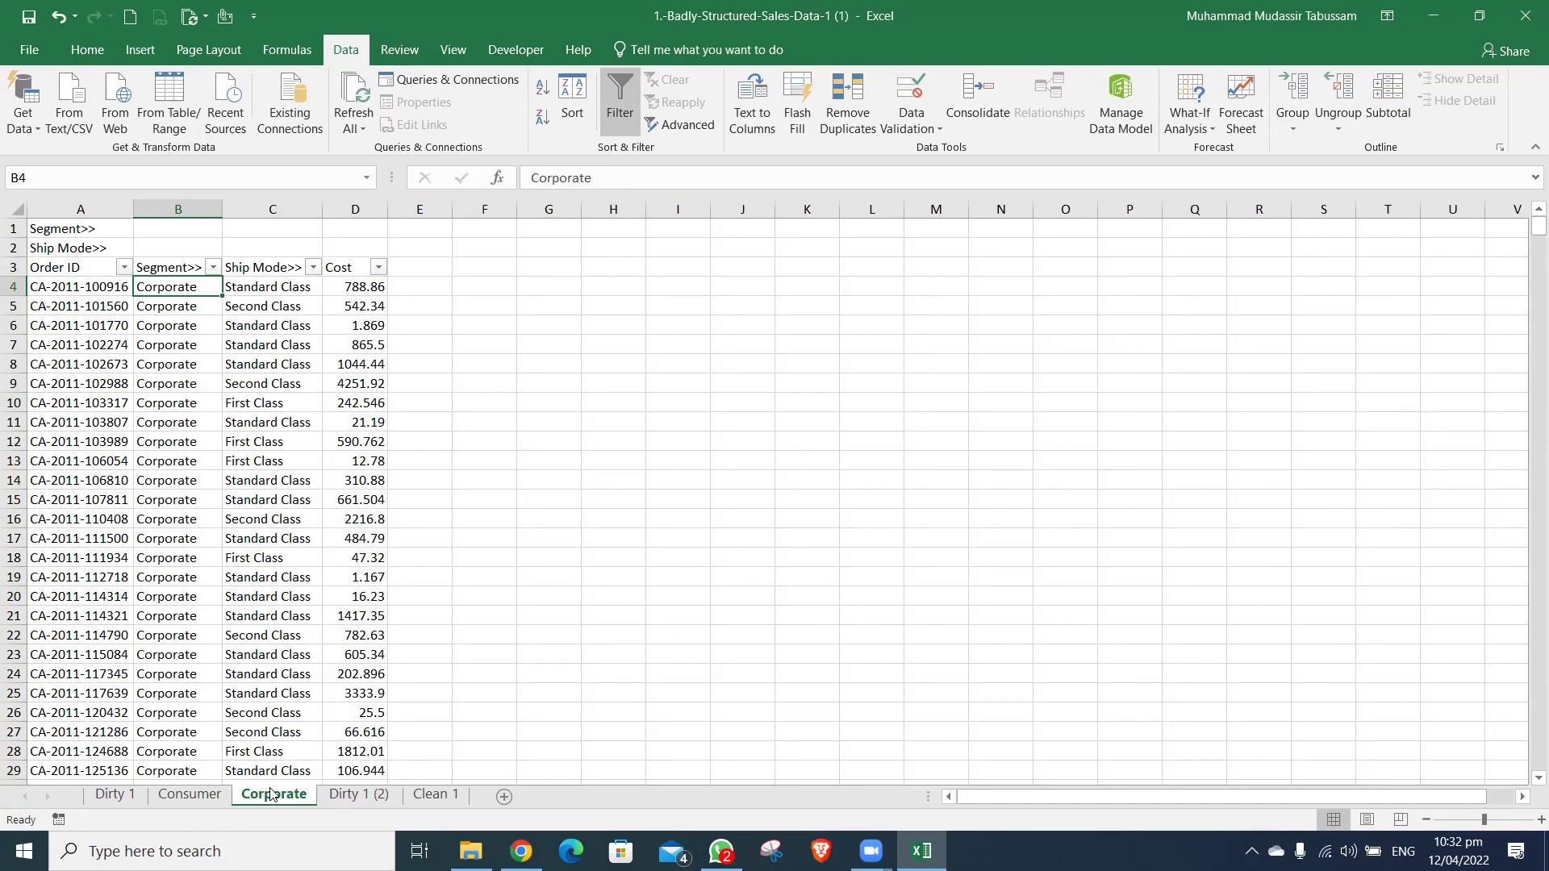
- Enter =SUBTOTAL(9,D4:D250) in cell D2 above the Cost header
key(Up)
key(Right)
key(Right)
key(Up)
text(=sub)
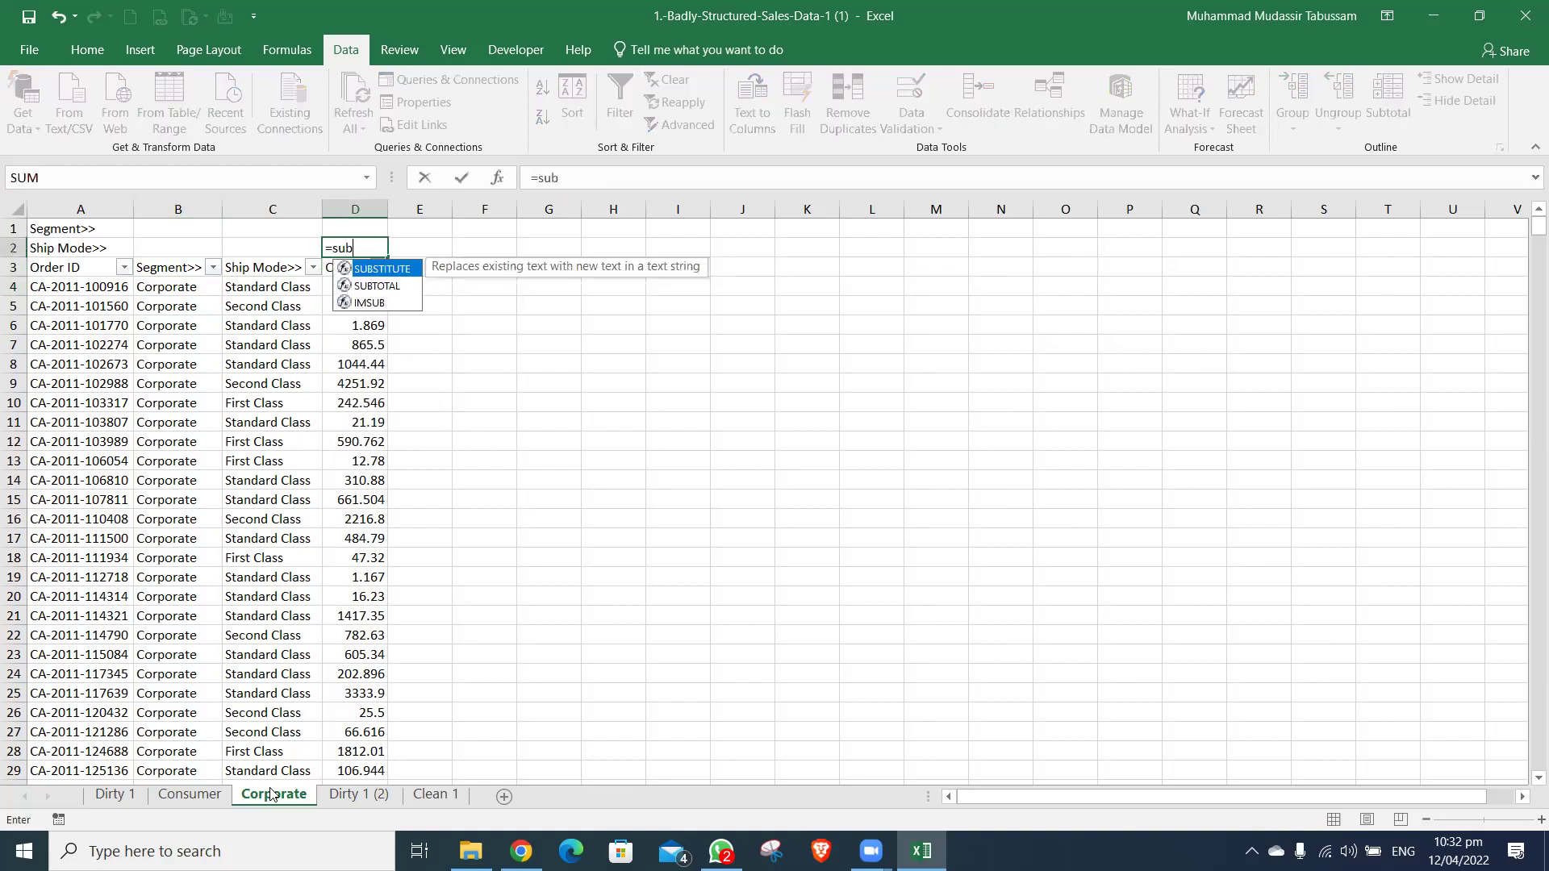
text(t)
key(Tab)
text(9)
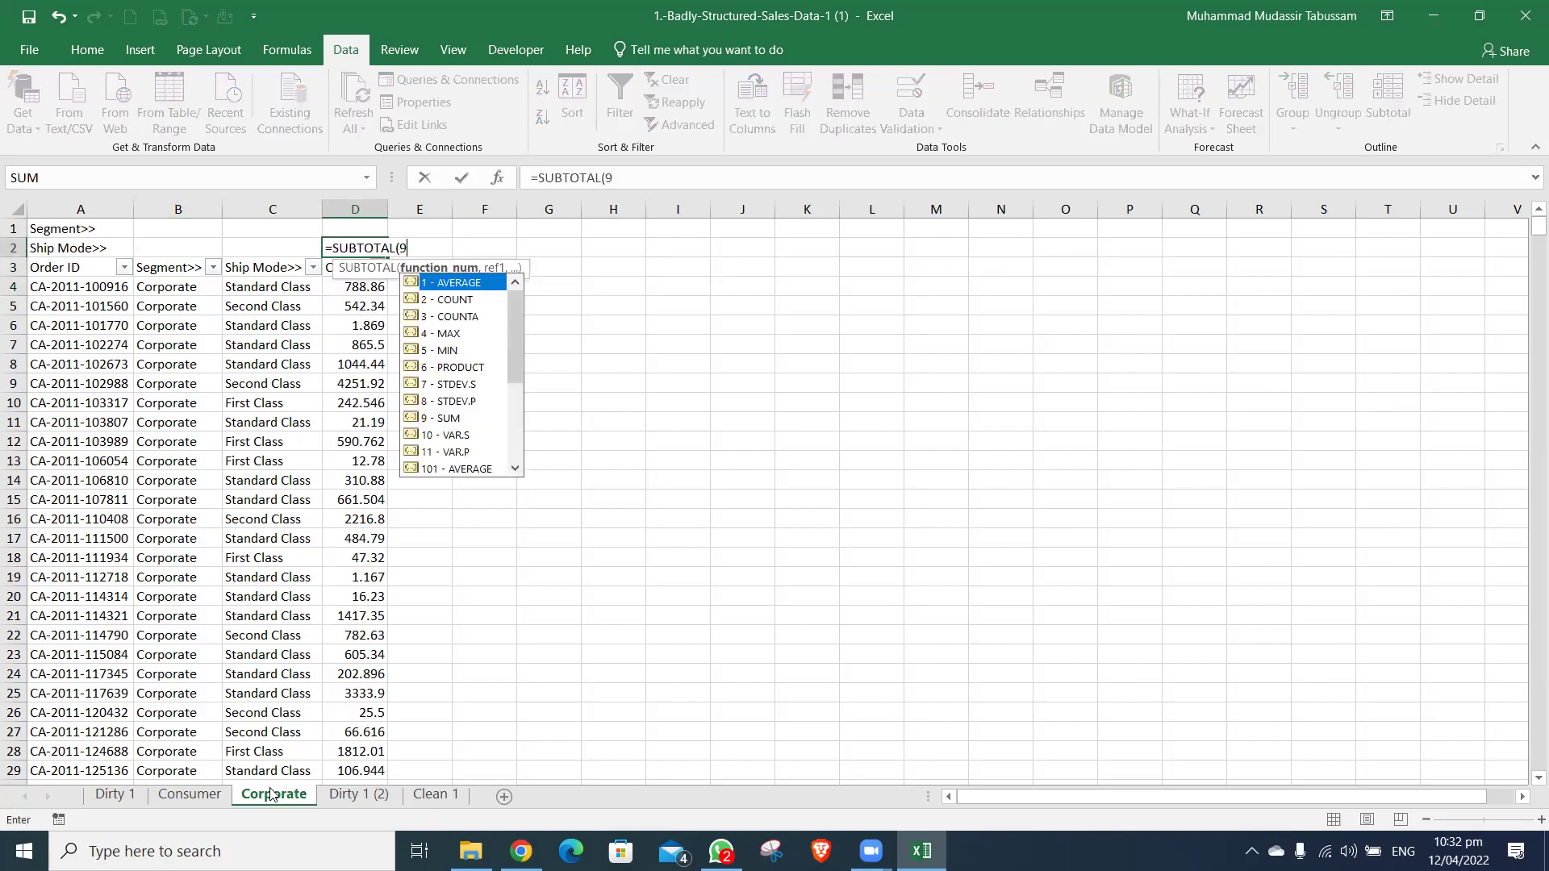
text(,)
key(Down)
key(Down)
key(ctrl+shift+Down)
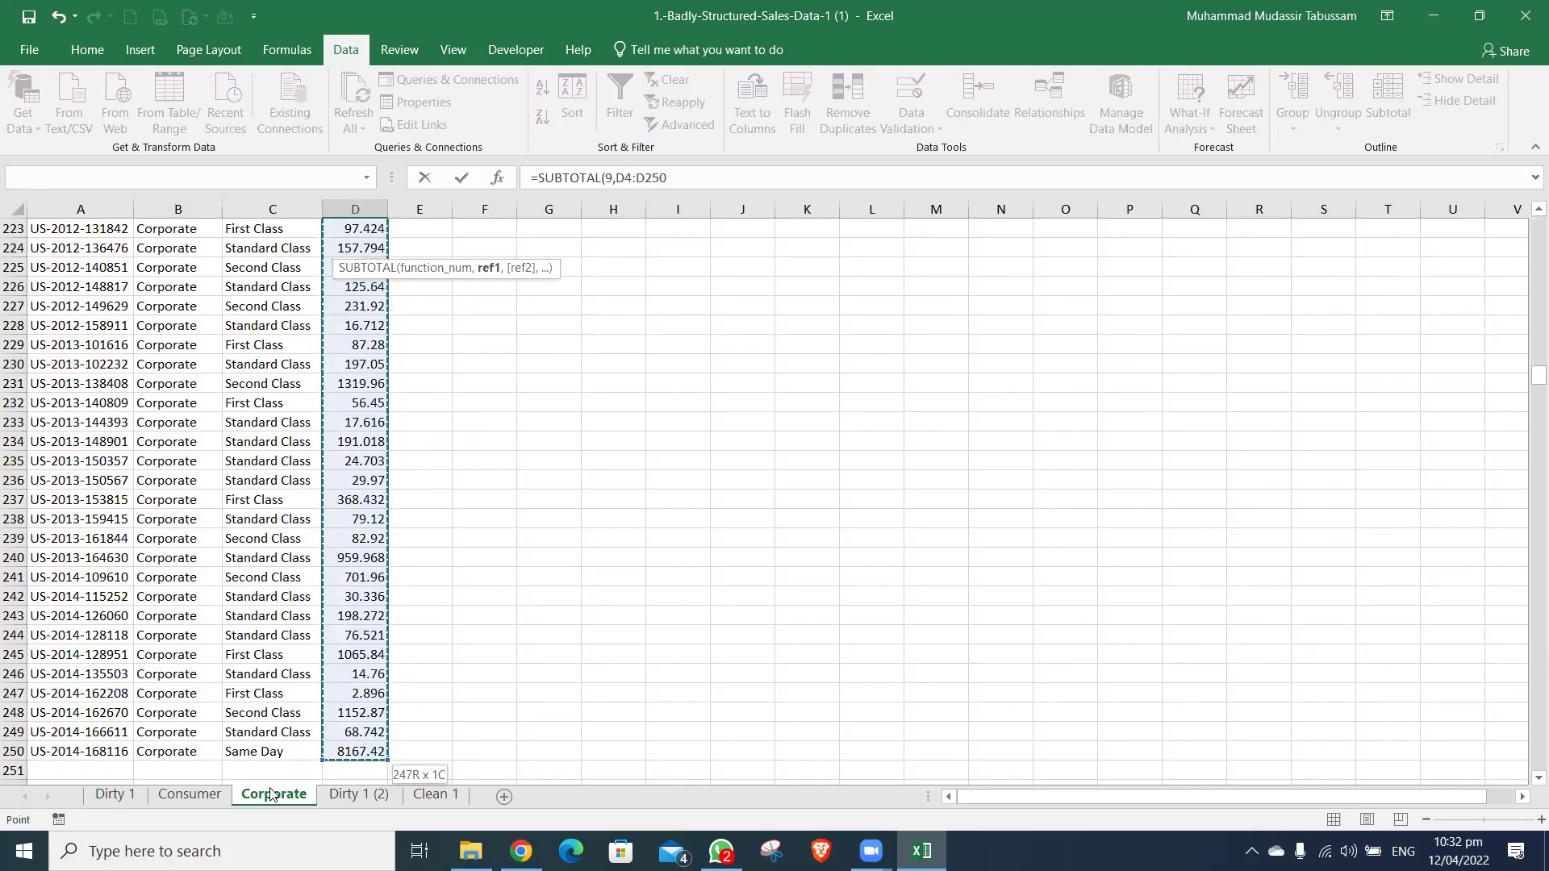
key(Return)
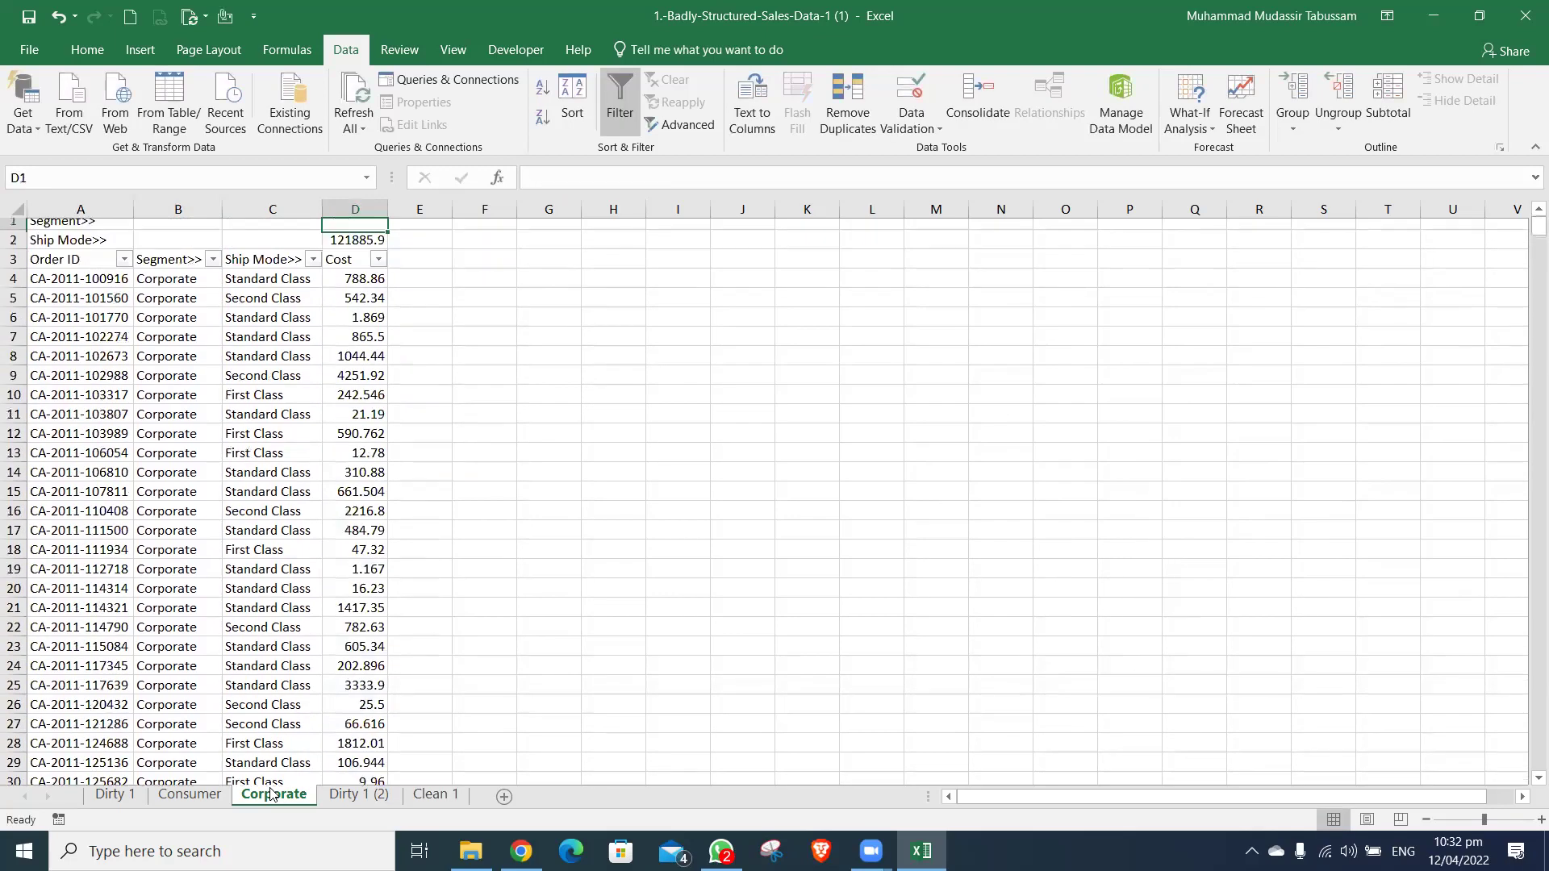
- Make the Cost subtotal in D2 bold, with a thousands separator and no decimal places
key(Up)
key(ctrl+b)
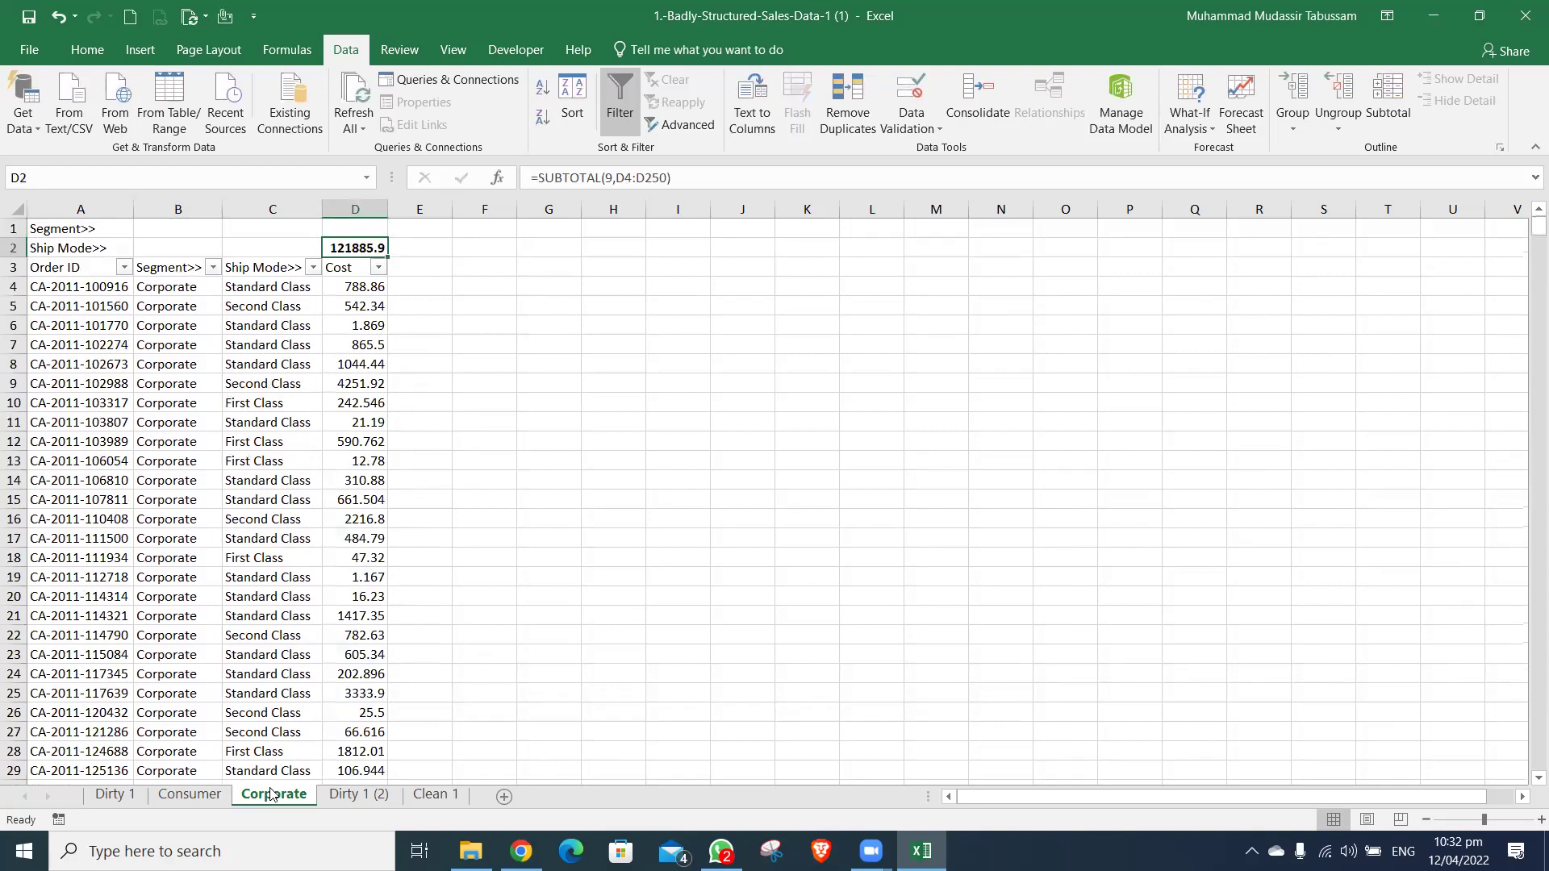
key(ctrl+shift+1)
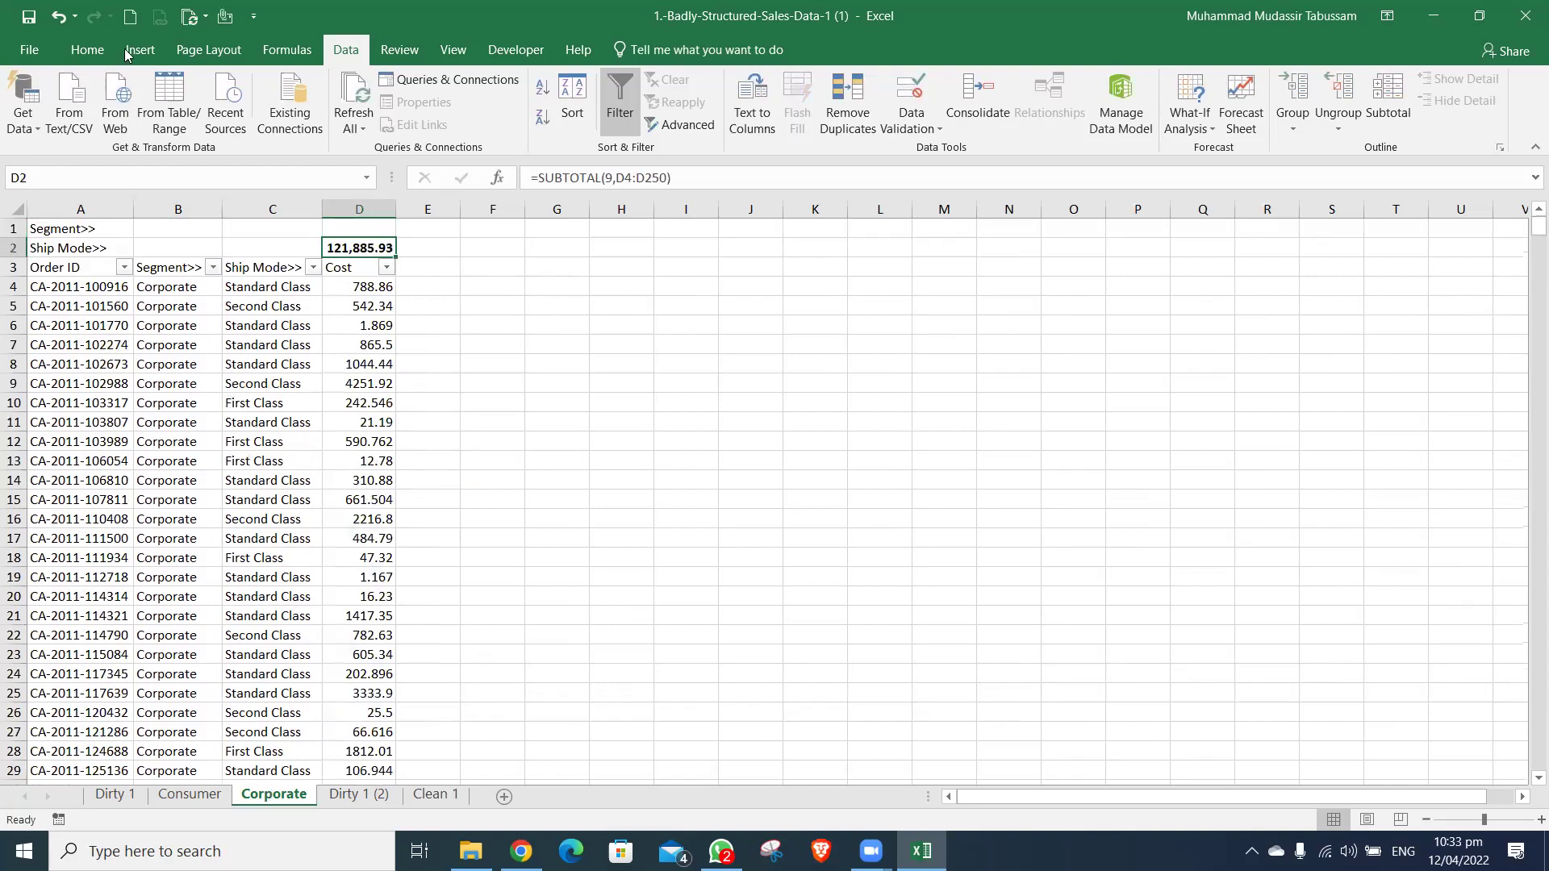
click(86, 50)
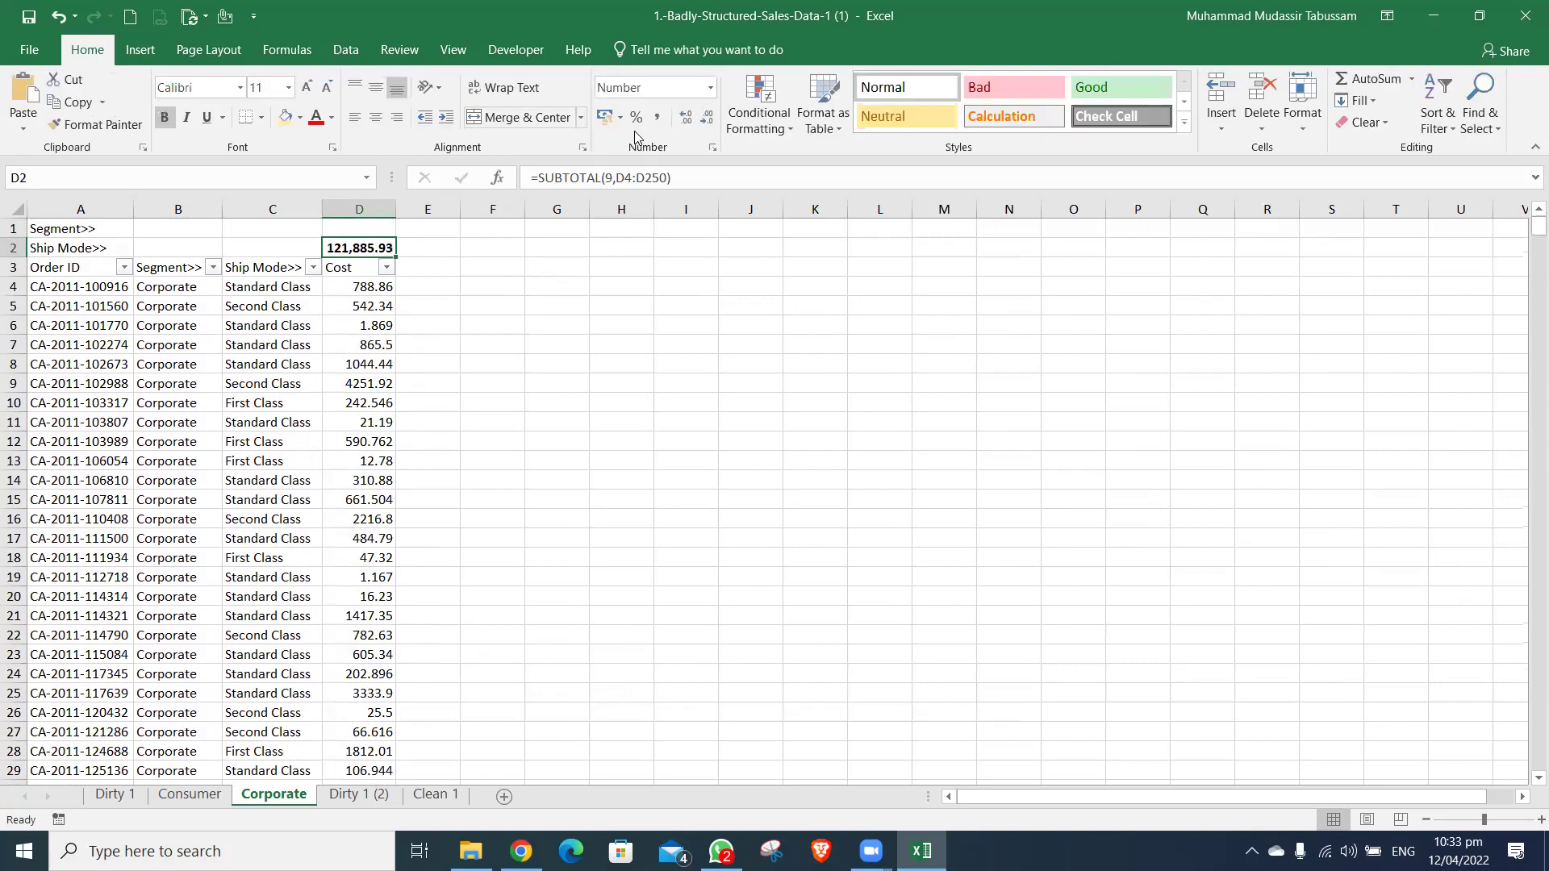
double_click(693, 119)
click(702, 123)
double_click(701, 123)
click(701, 123)
- Clear the active filter on the Clean 1 sheet
key(ctrl+Page_Up)
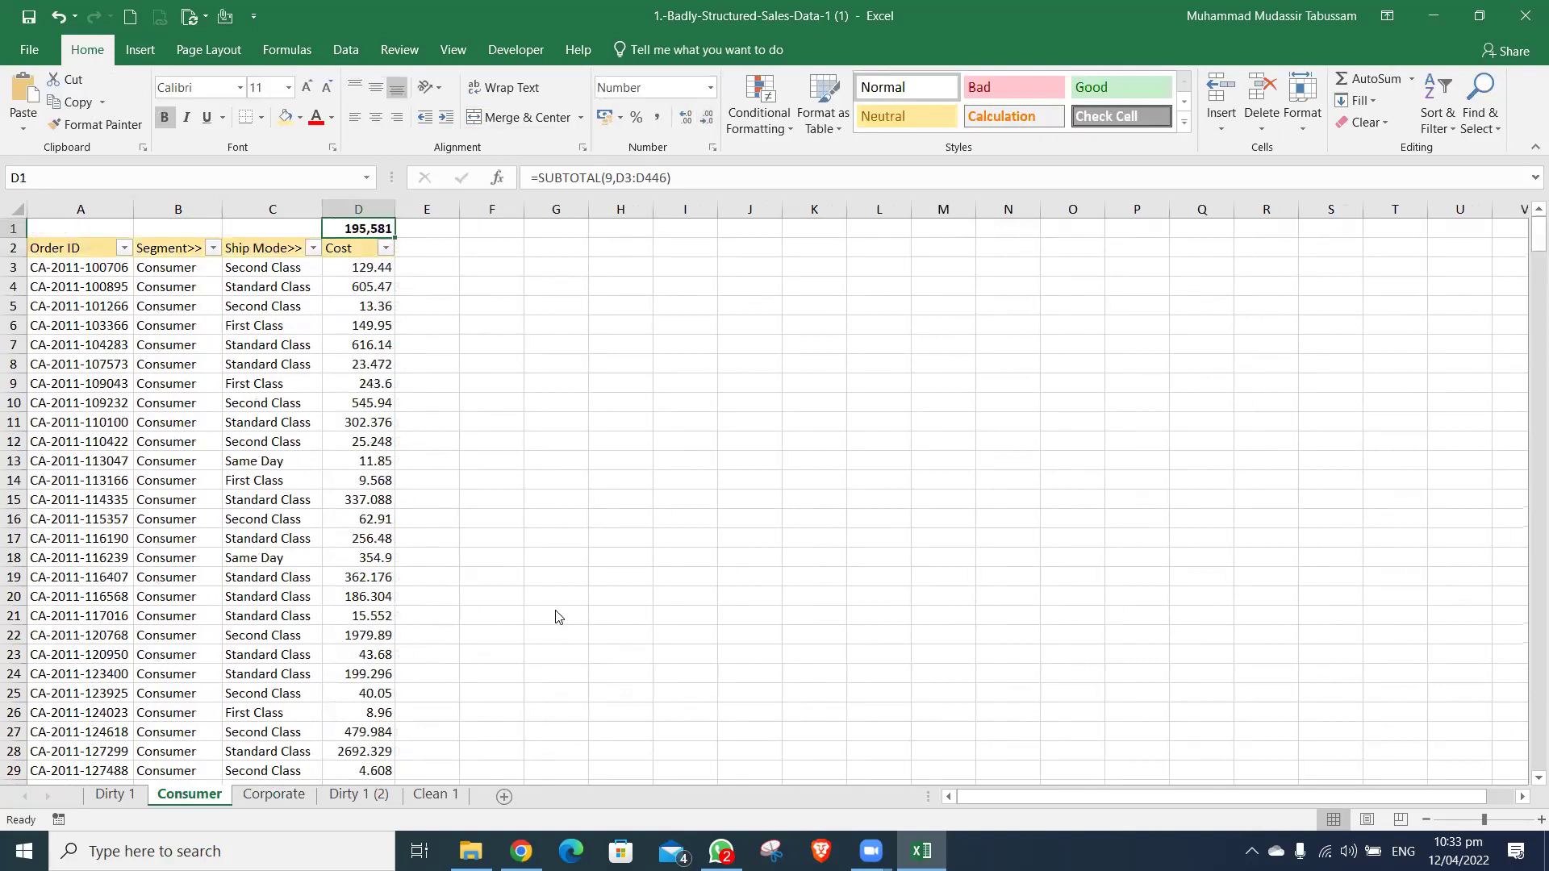
key(ctrl+Page_Down)
key(ctrl+Page_Down)
key(ctrl+Page_Down)
key(ctrl+Down)
key(alt+a)
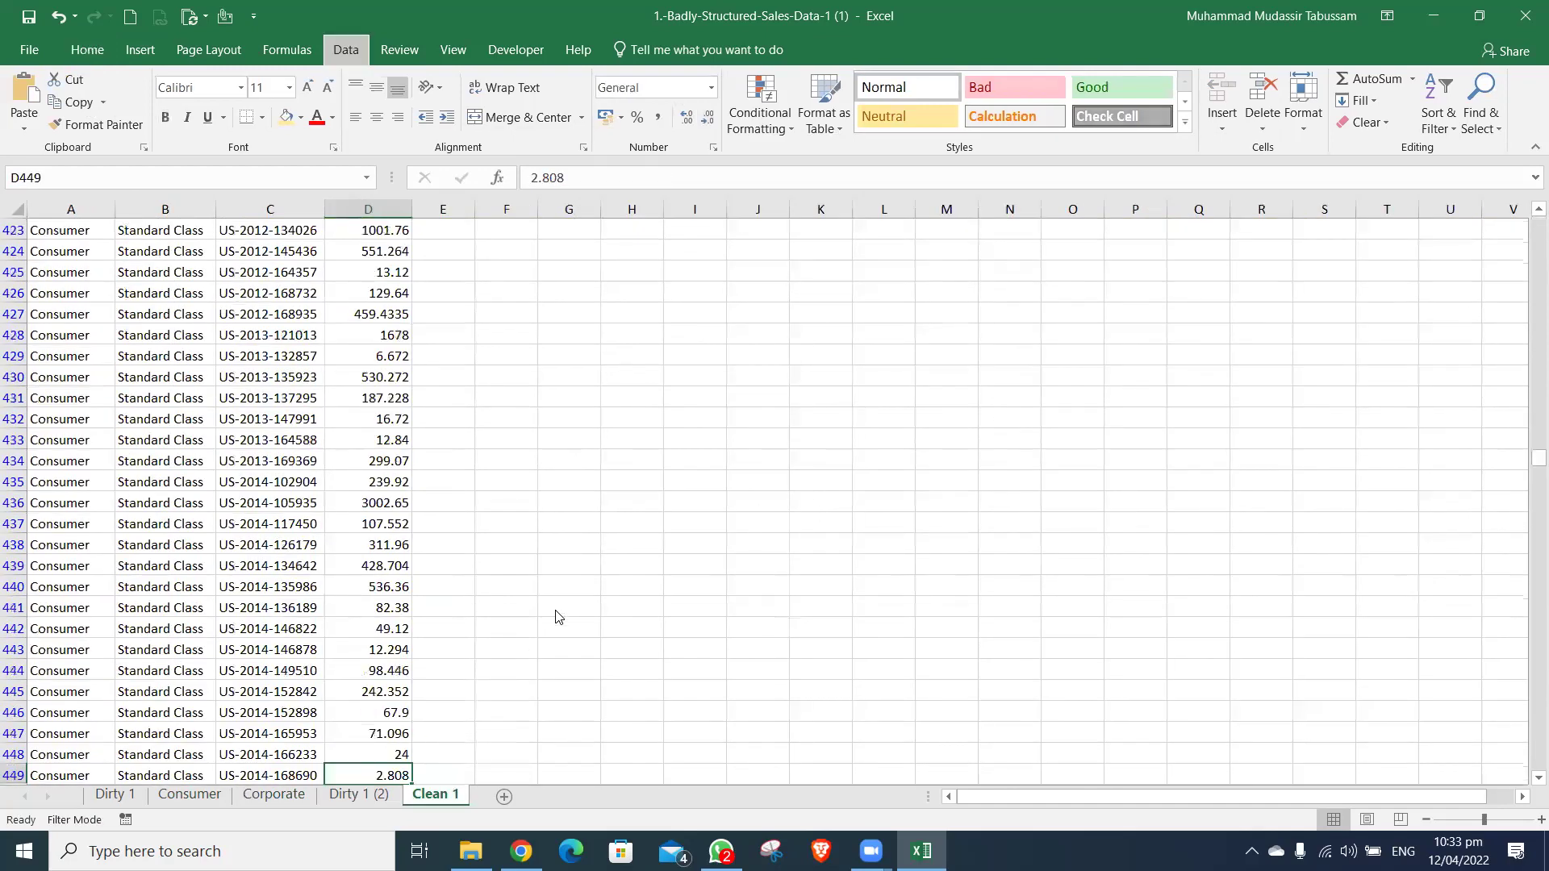
key(c)
key(Left)
key(ctrl+Up)
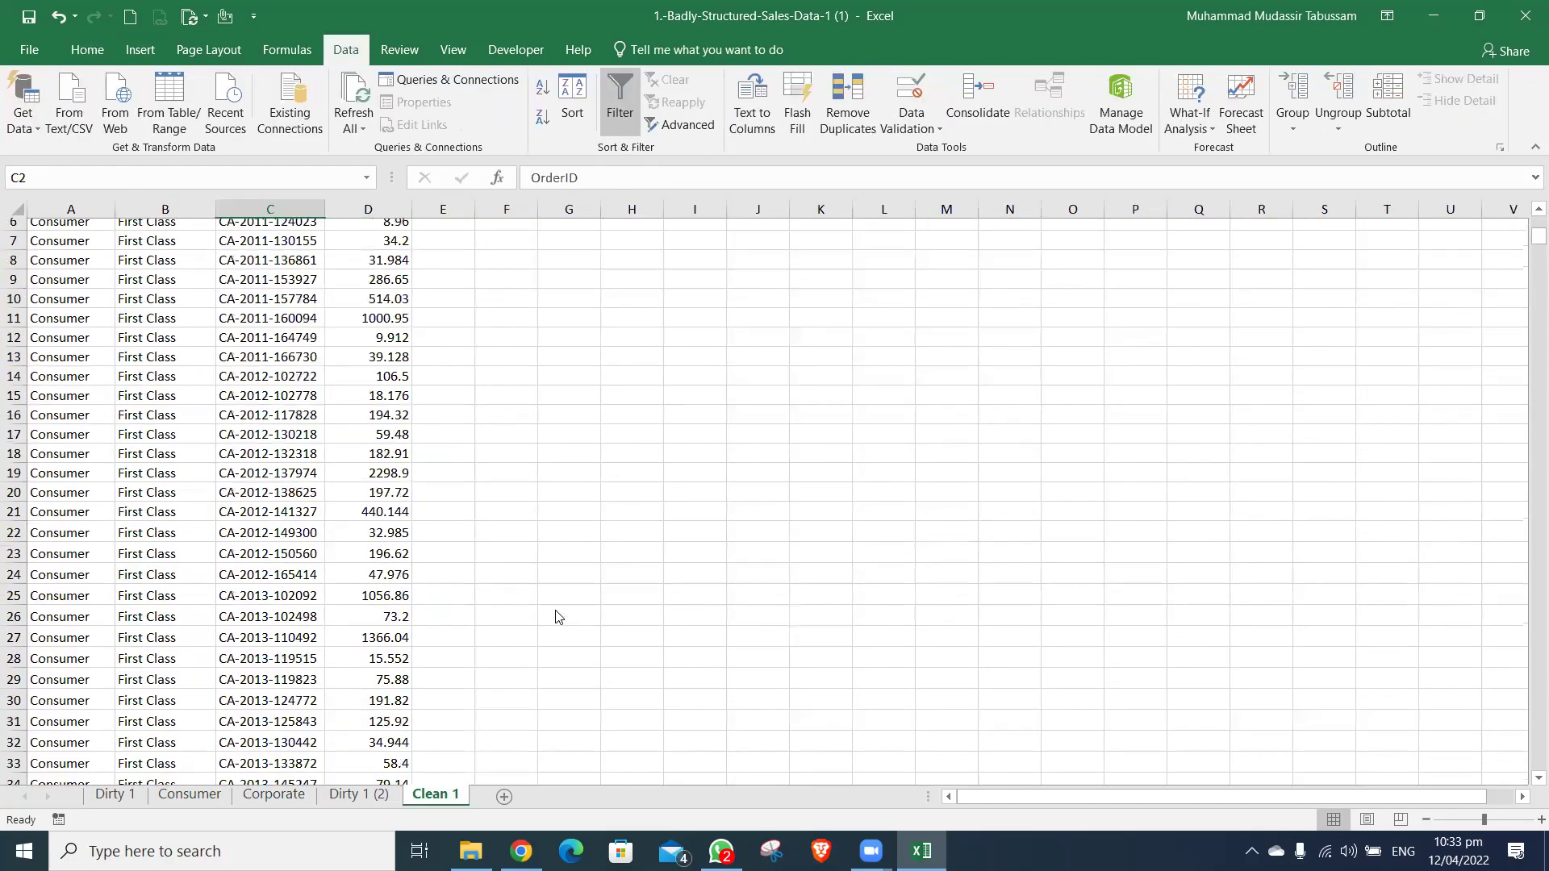
key(Left)
key(Left)
key(Up)
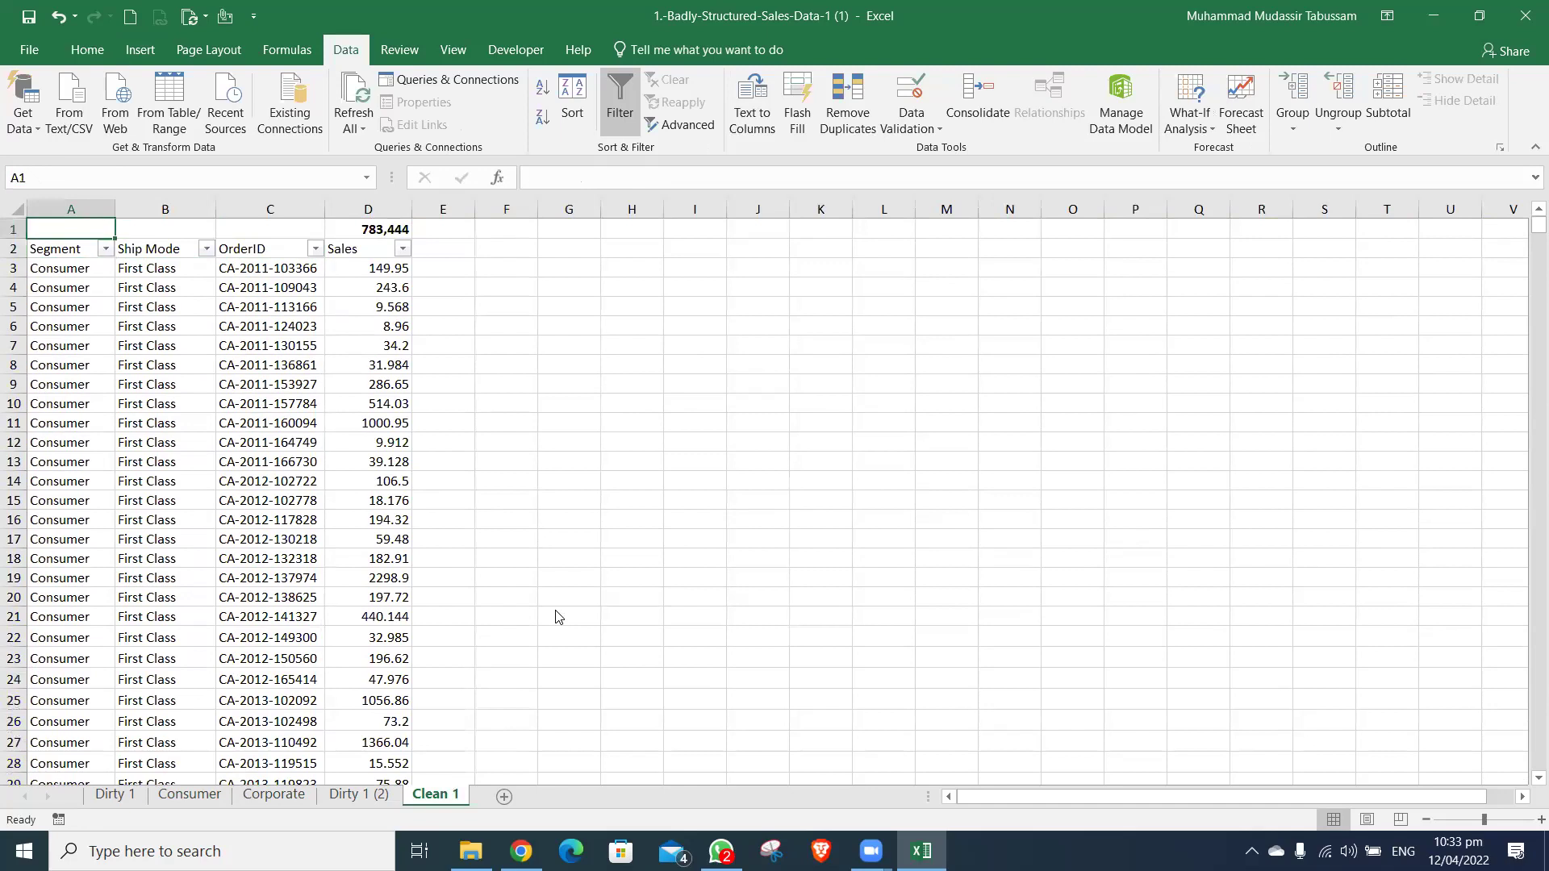
- Filter the Segment column on the Clean 1 sheet to show only Corporate
key(Right)
key(Right)
key(Right)
key(Left)
key(Left)
key(Down)
key(Down)
key(Left)
key(Up)
key(alt+Down)
key(Down)
key(Down)
key(Down)
key(Down)
key(Down)
key(space)
key(Down)
key(Down)
key(space)
key(Return)
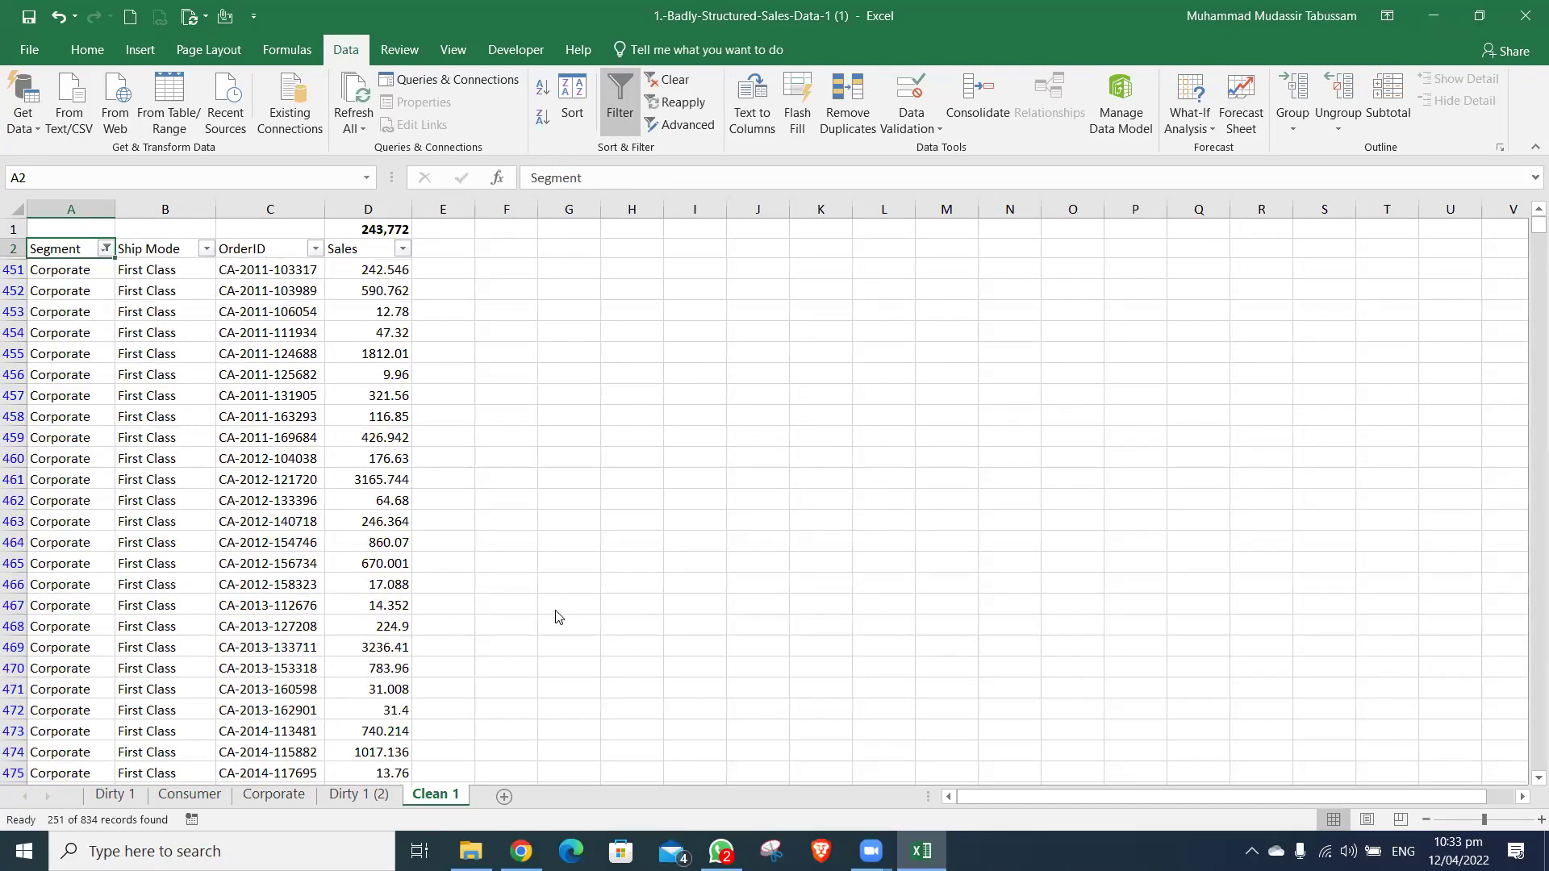
- Compare the filtered Sales total on Clean 1 with the sum of the Corporate sheet's Cost column
key(Right)
key(Right)
key(Right)
key(Up)
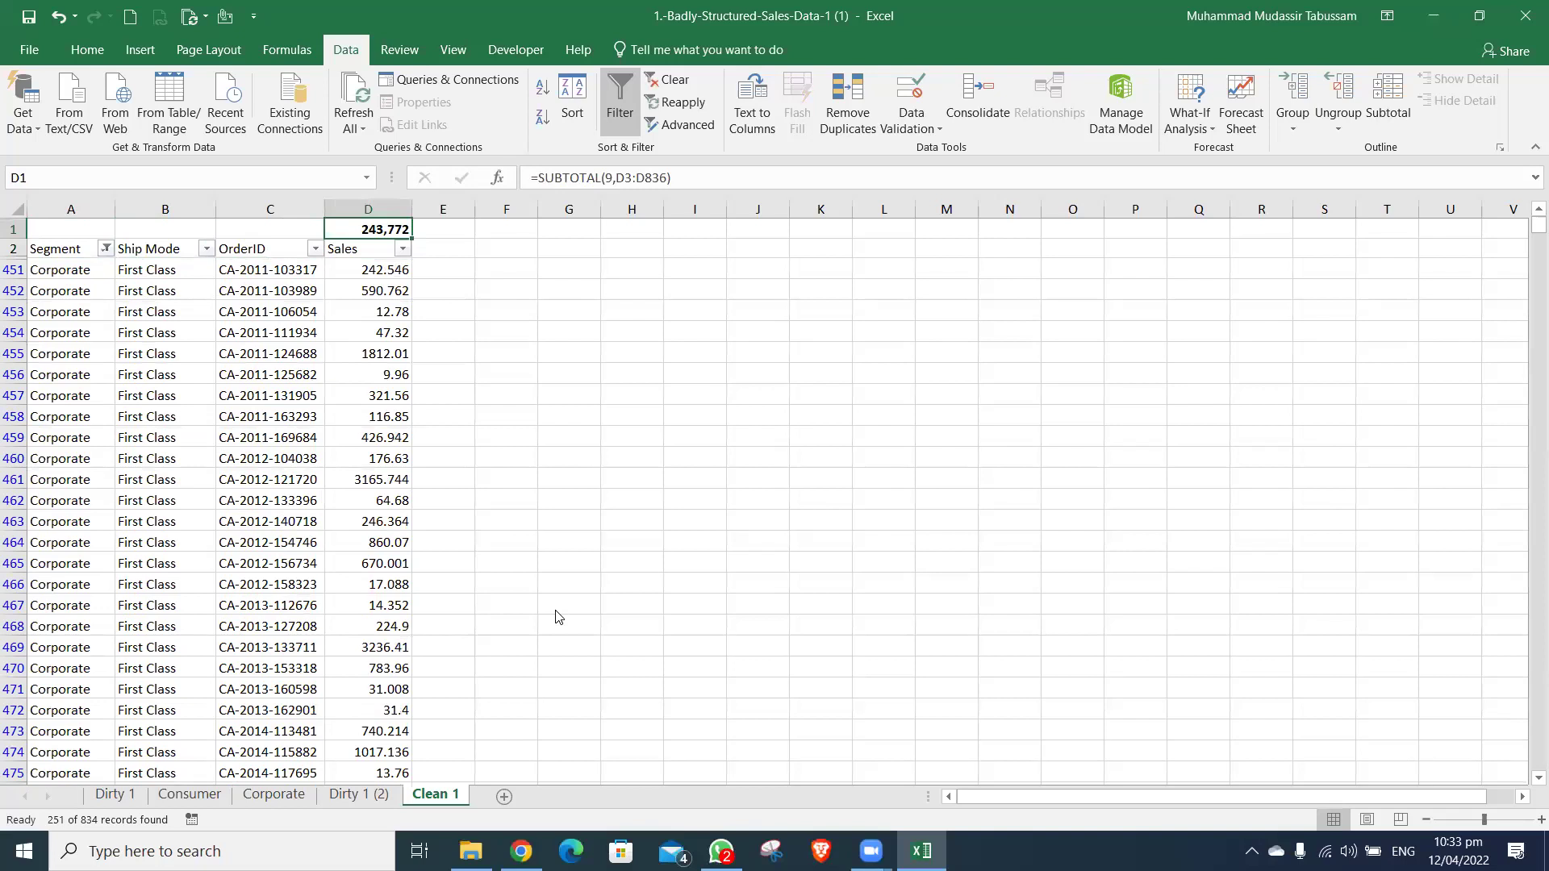
key(ctrl+Page_Up)
key(ctrl+Page_Up)
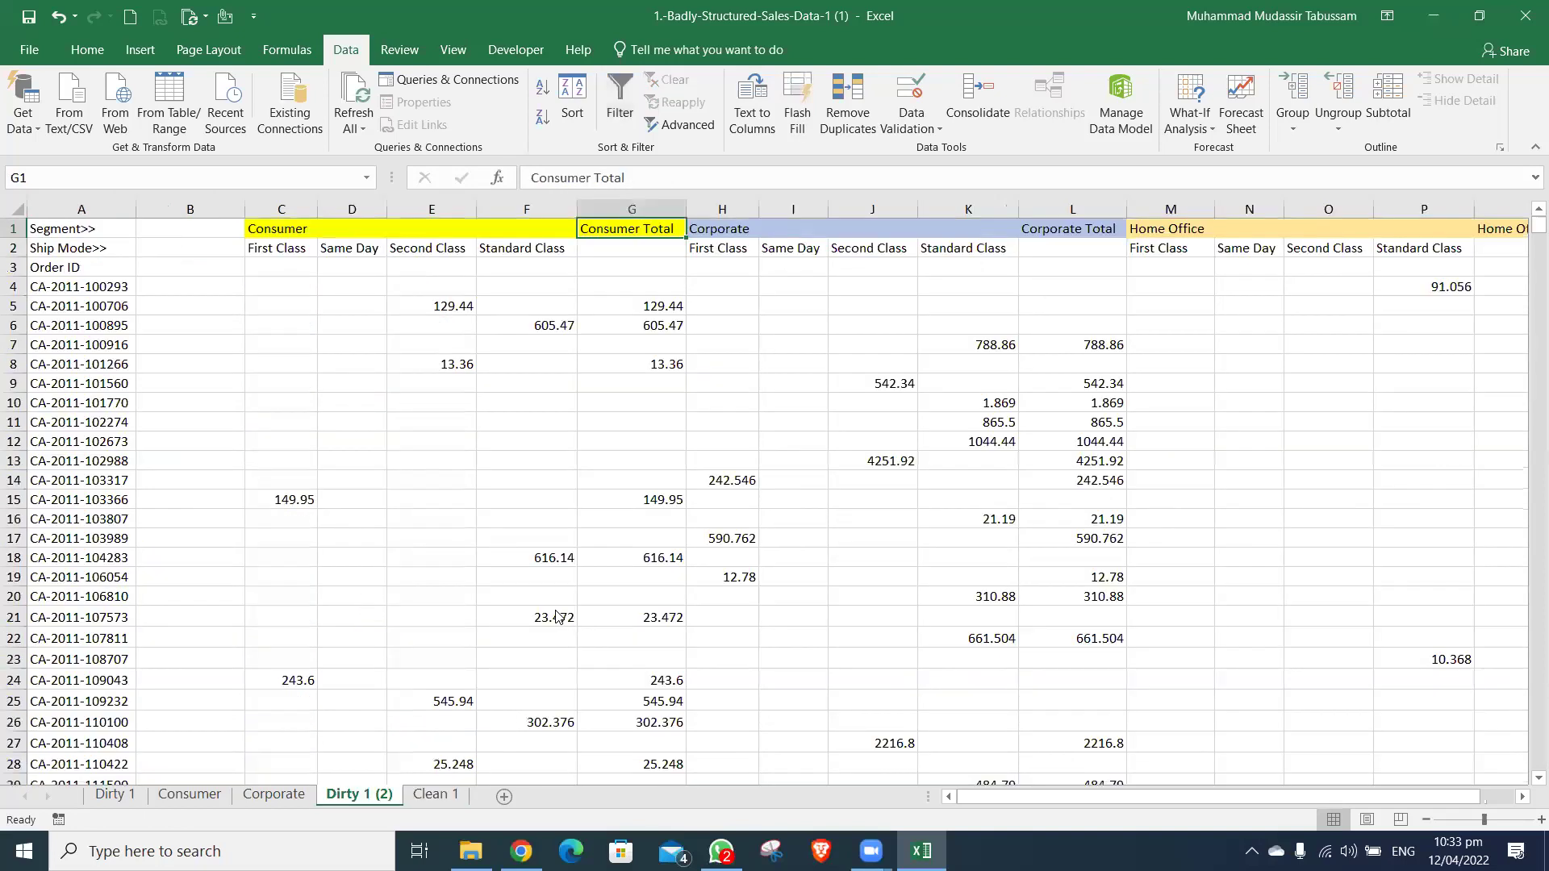
key(Down)
key(Down)
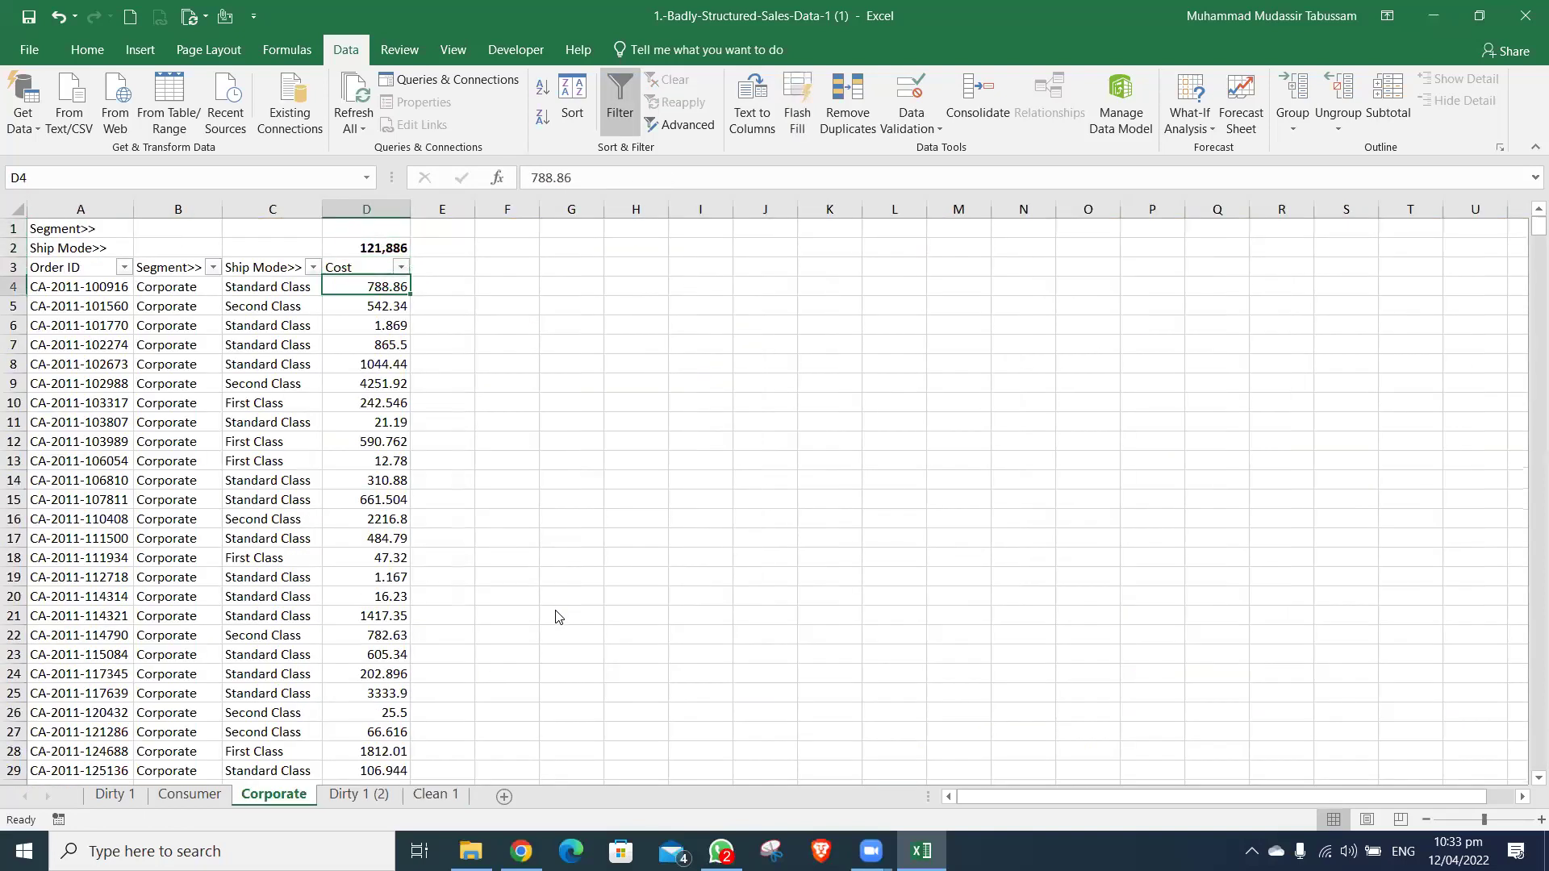
key(ctrl+shift+Down)
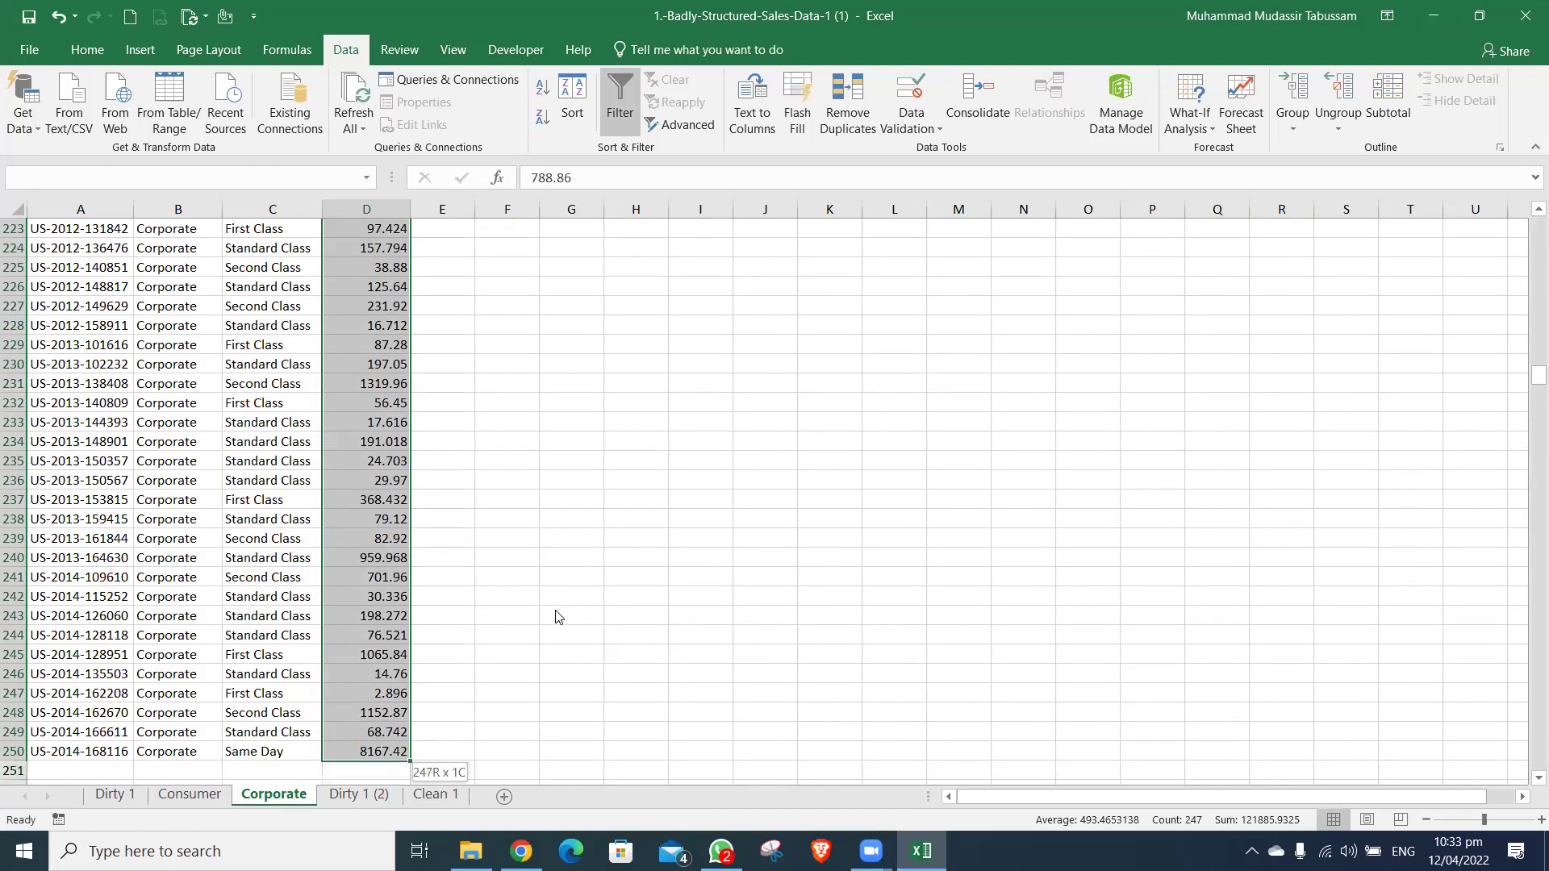
key(ctrl+Page_Down)
key(ctrl+Page_Down)
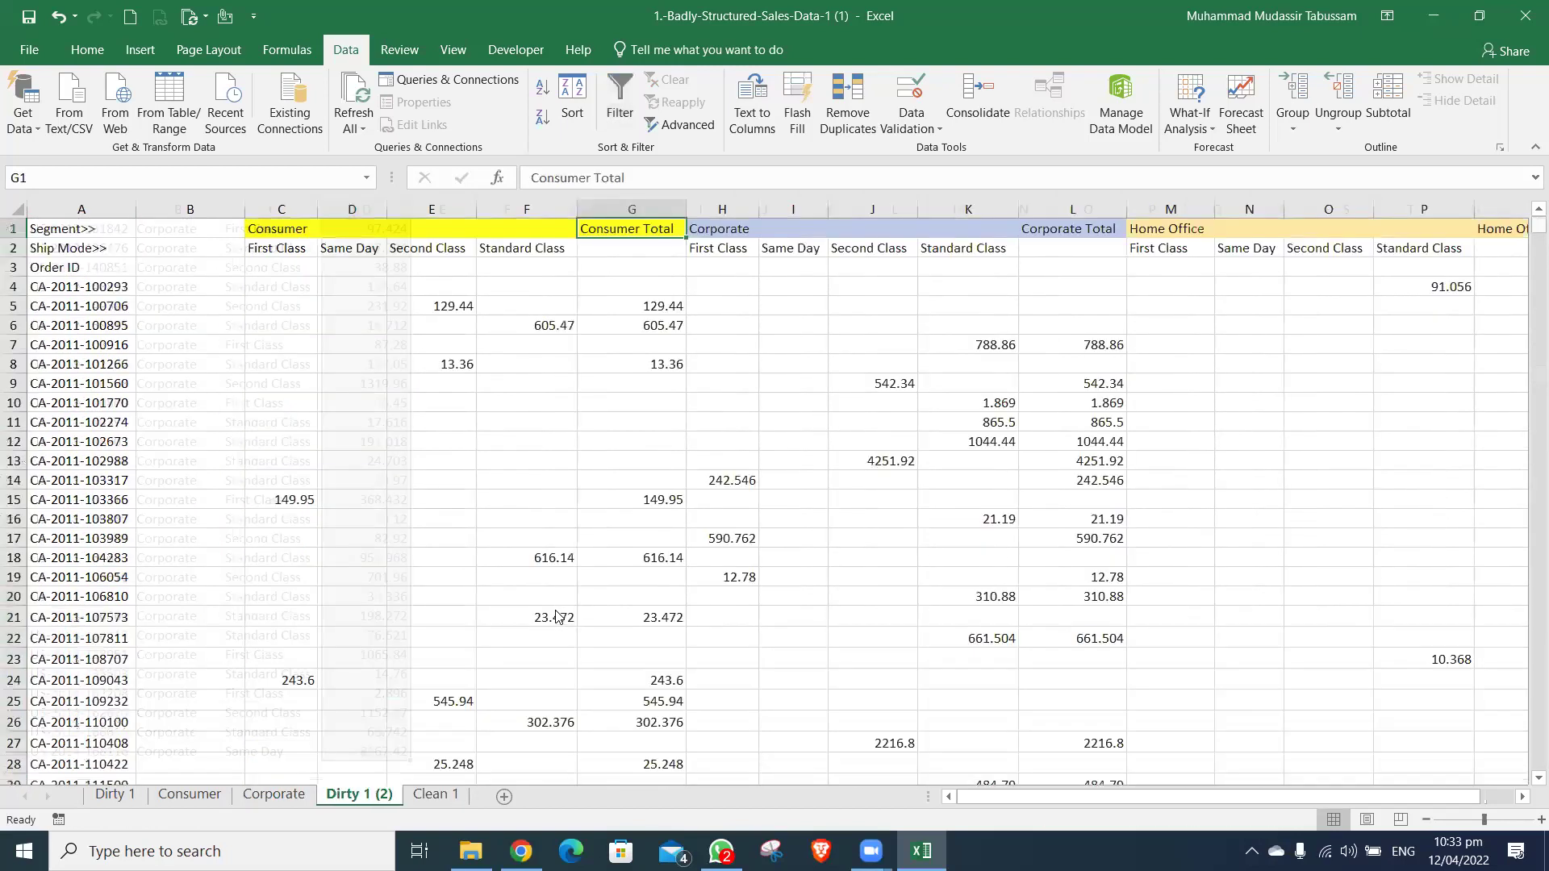
- Filter the OrderID column on Clean 1 to exclude the subtotal rows from the Corporate records
key(ctrl+Up)
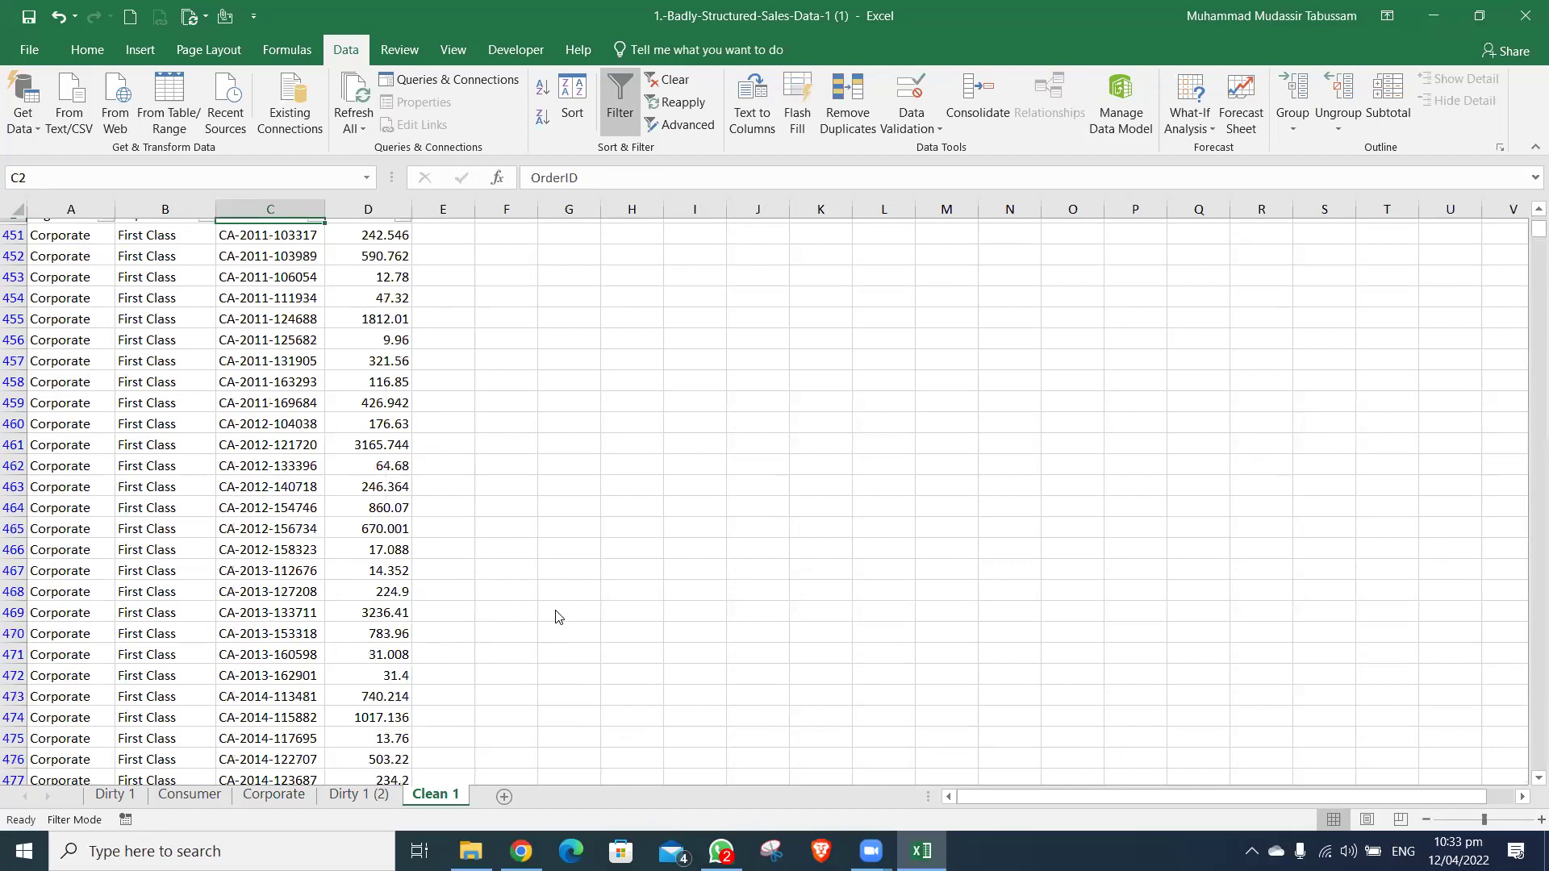
key(alt+Down)
key(Down)
key(Down)
key(Down)
key(Down)
key(Down)
key(Down)
key(g)
key(Return)
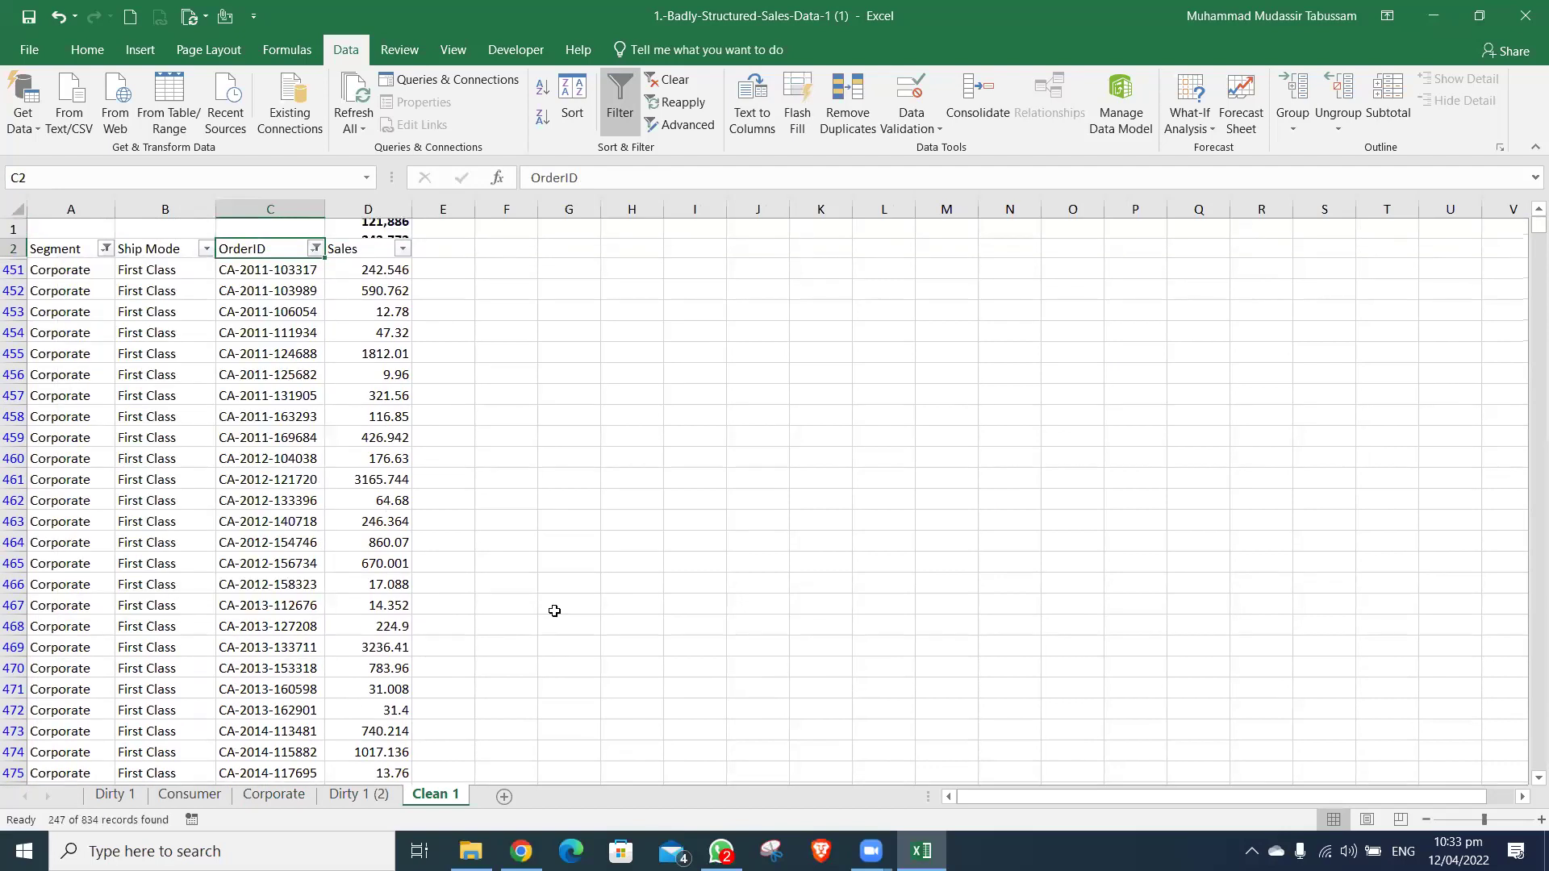
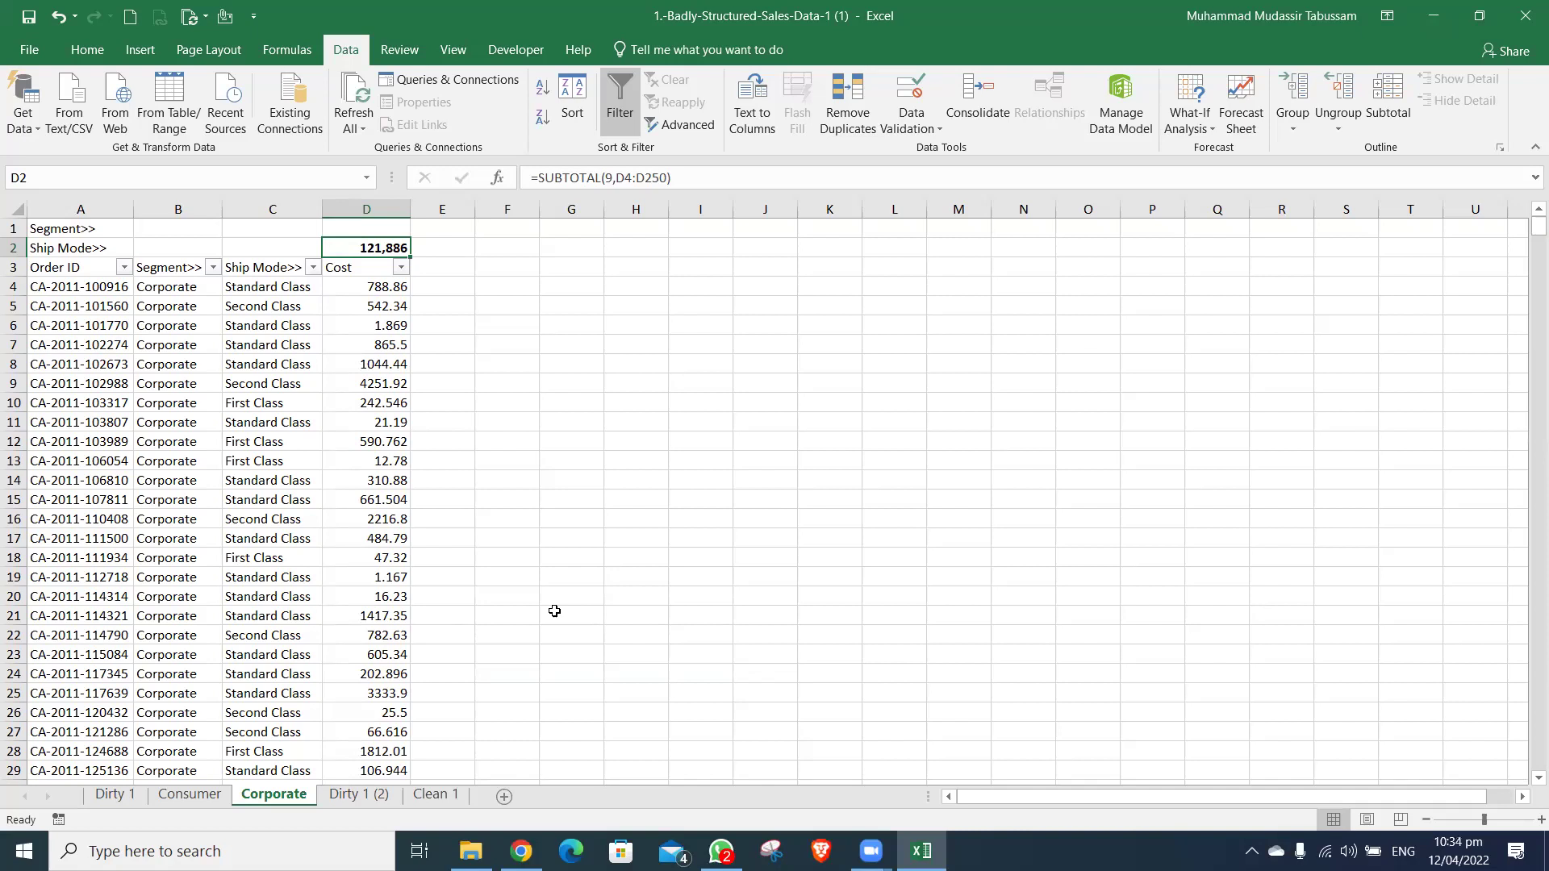
- Review the totals on the Consumer, Corporate and Clean 1 sheets
key(ctrl+Page_Up)
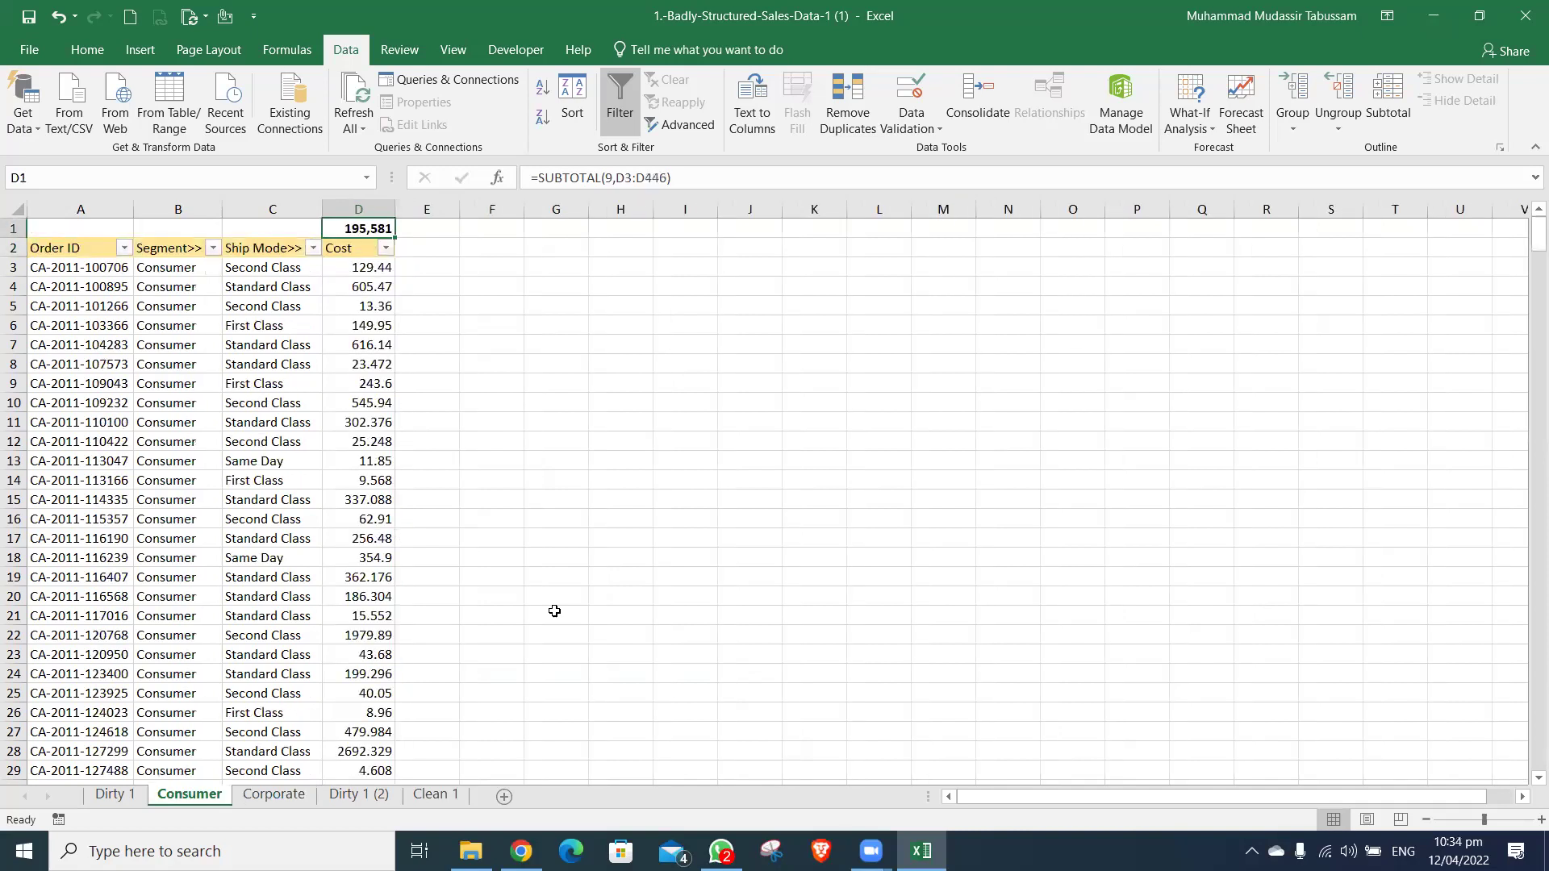
key(ctrl+Page_Down)
key(ctrl+Page_Down)
key(ctrl+Page_Down)
key(ctrl+Page_Up)
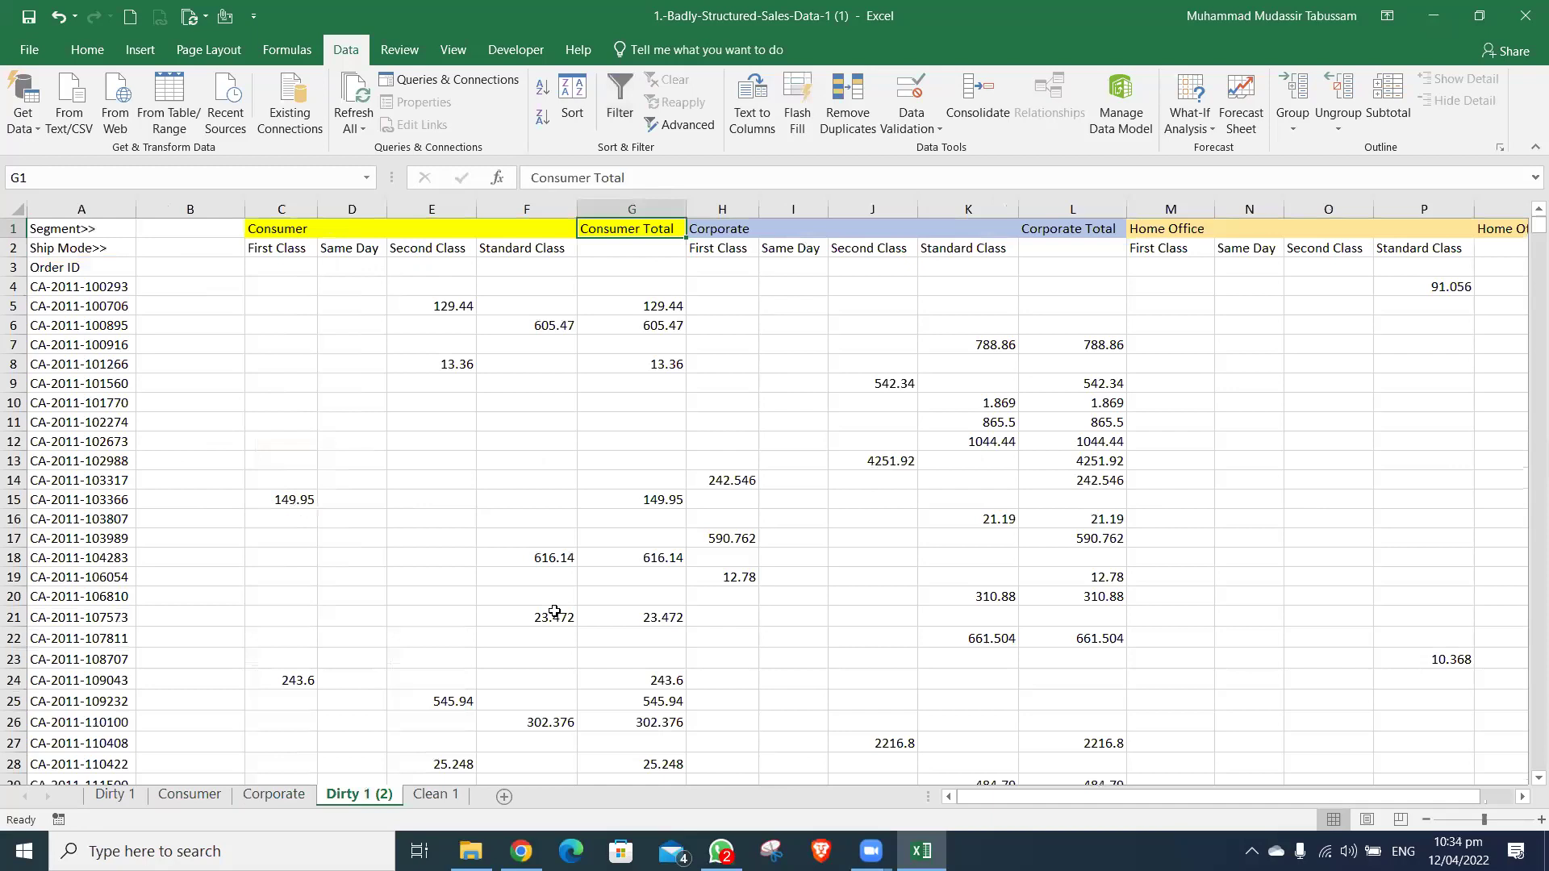
key(ctrl+Page_Up)
key(ctrl+Page_Down)
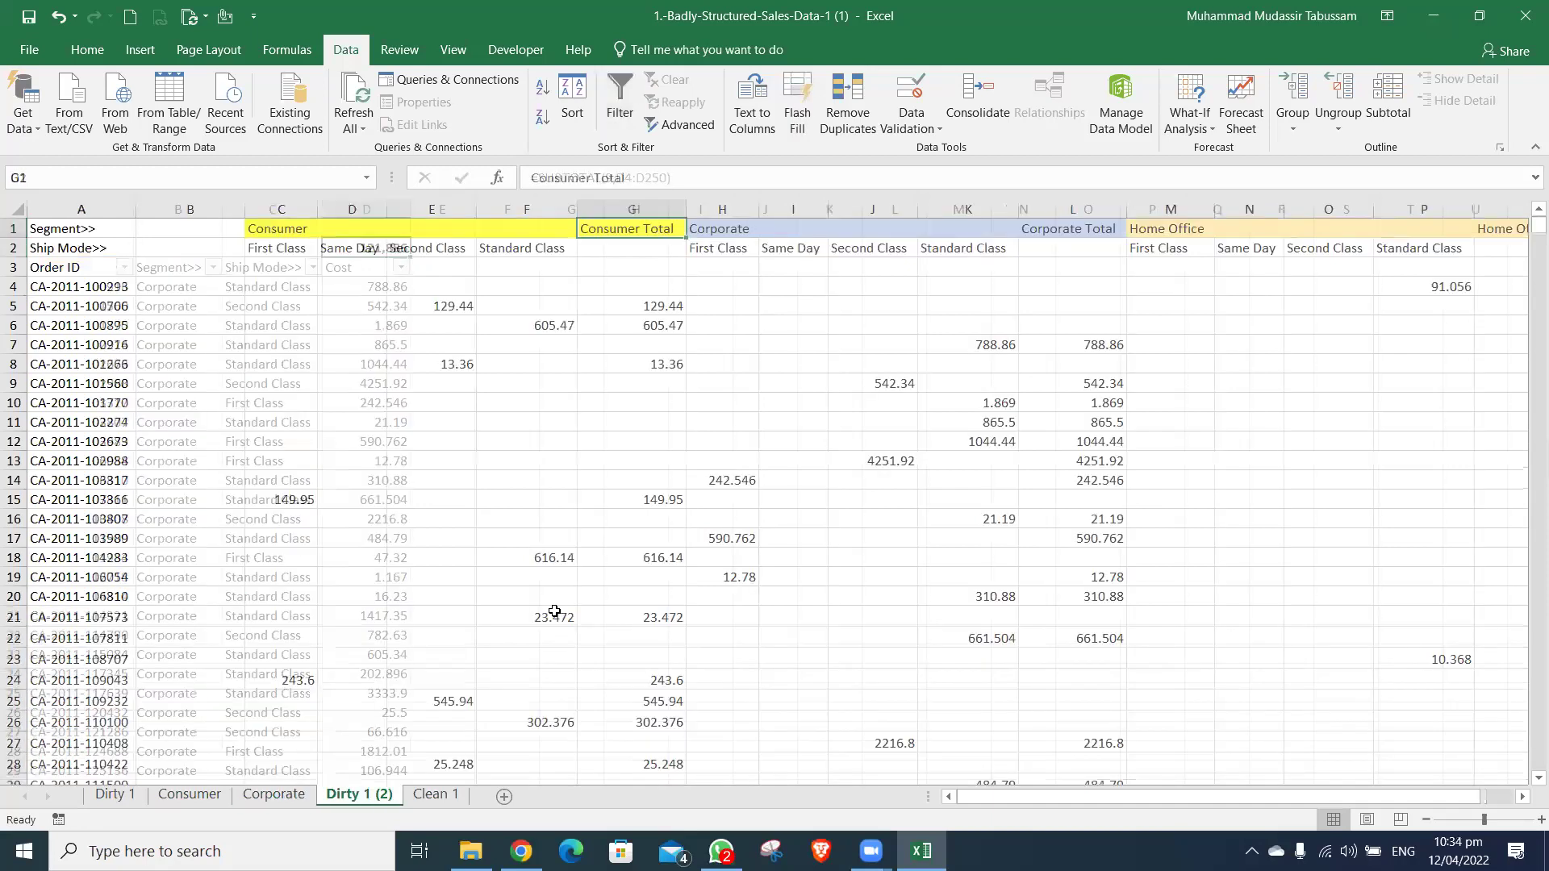
key(ctrl+Page_Down)
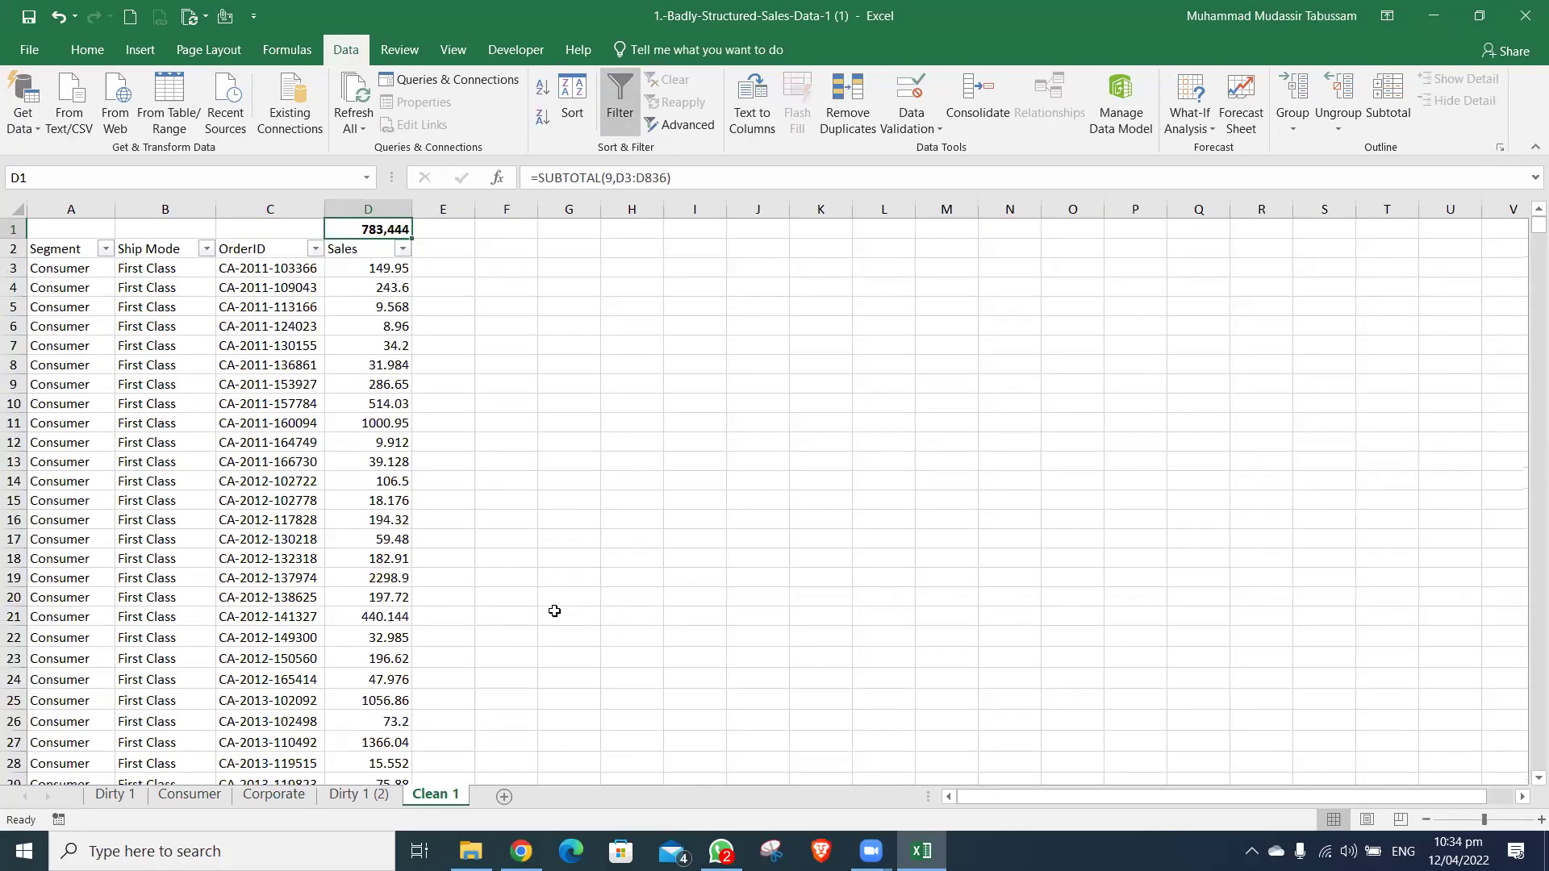
- Select and copy columns M to Q, Home Office through Home Office Total, on the Dirty 1 (2) sheet
key(ctrl+Page_Up)
key(Right)
key(Right)
key(Right)
key(Right)
key(Right)
key(Right)
key(Left)
key(Left)
key(Left)
key(Left)
key(ctrl+space)
key(shift+Right)
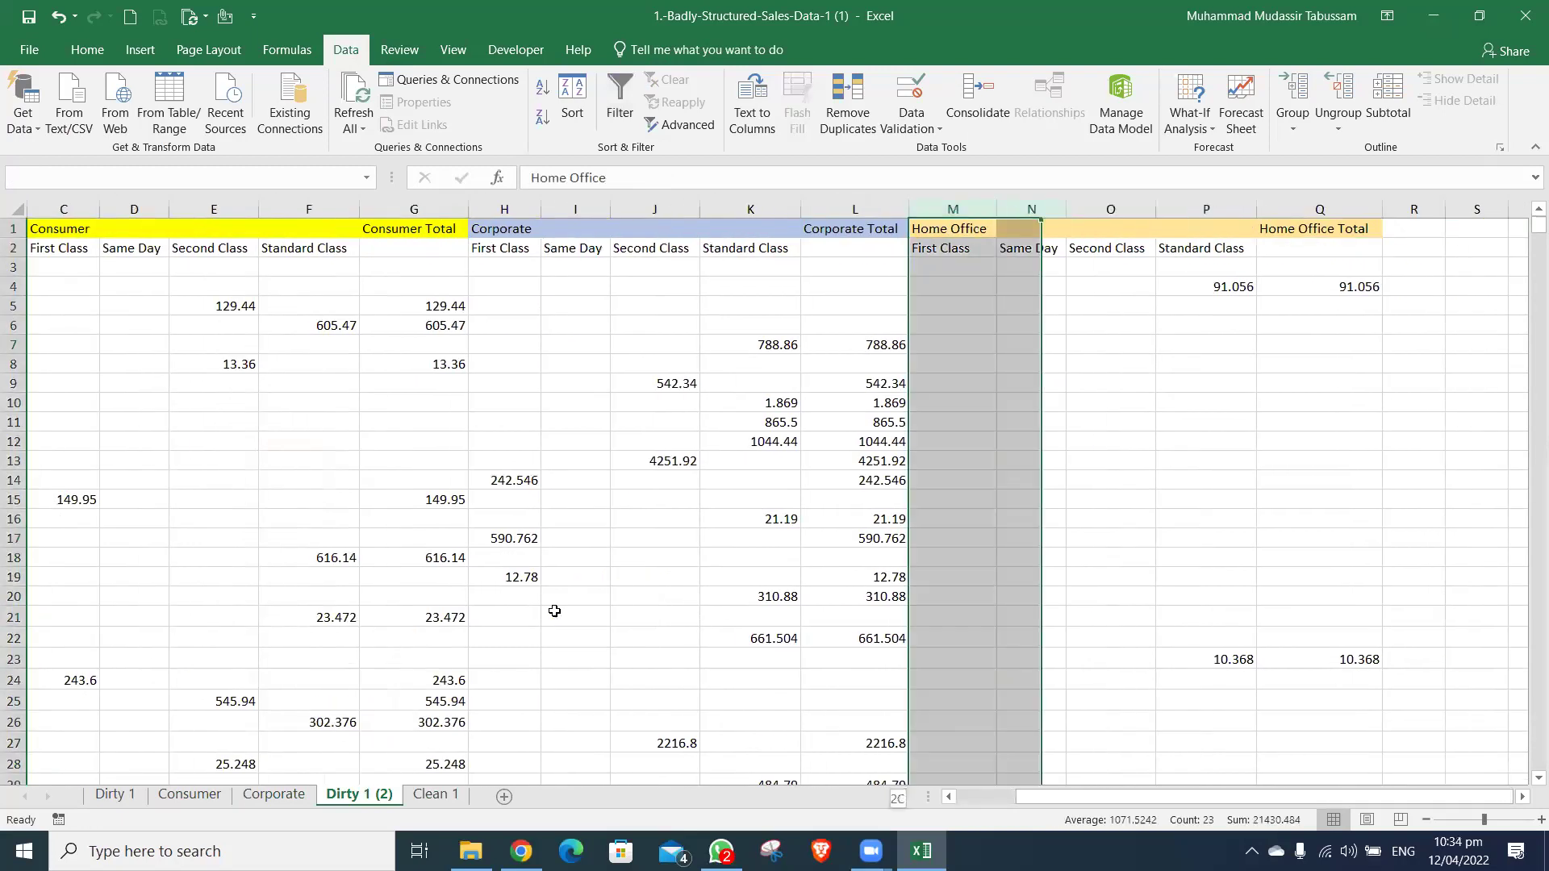
key(shift+Right)
key(shift+Right)
key(shift+Right)
key(shift+Right)
key(shift+Right)
key(shift+Left)
key(shift+Left)
key(ctrl+c)
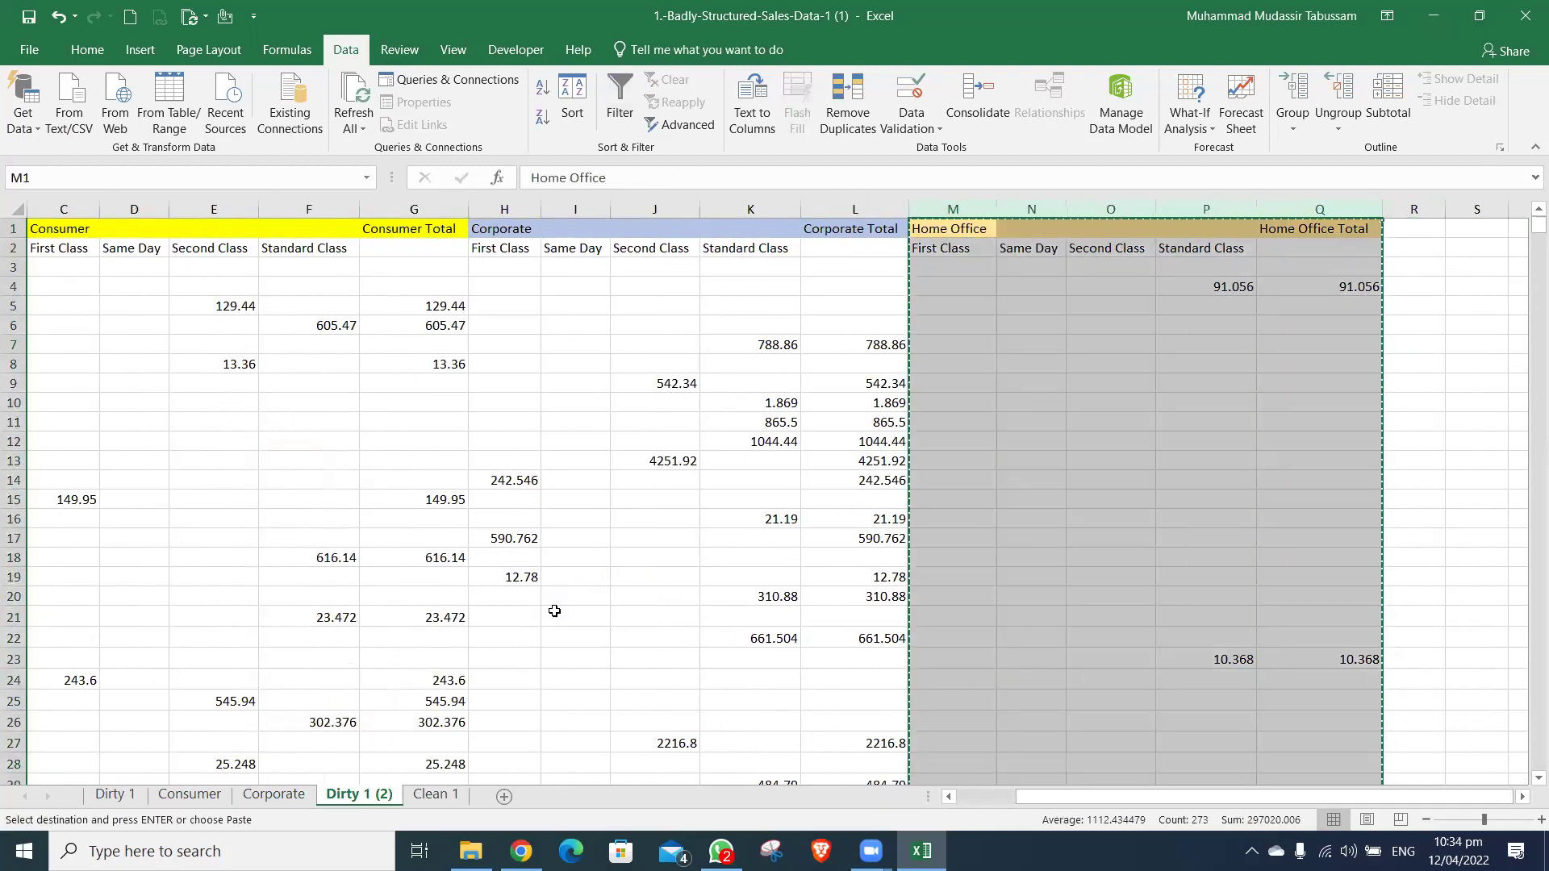
- Add a new sheet and paste the Order ID column, including its Segment and Ship Mode labels, from Dirty 1 at A1
click(506, 797)
key(ctrl+Page_Up)
key(ctrl+Page_Up)
key(ctrl+Page_Up)
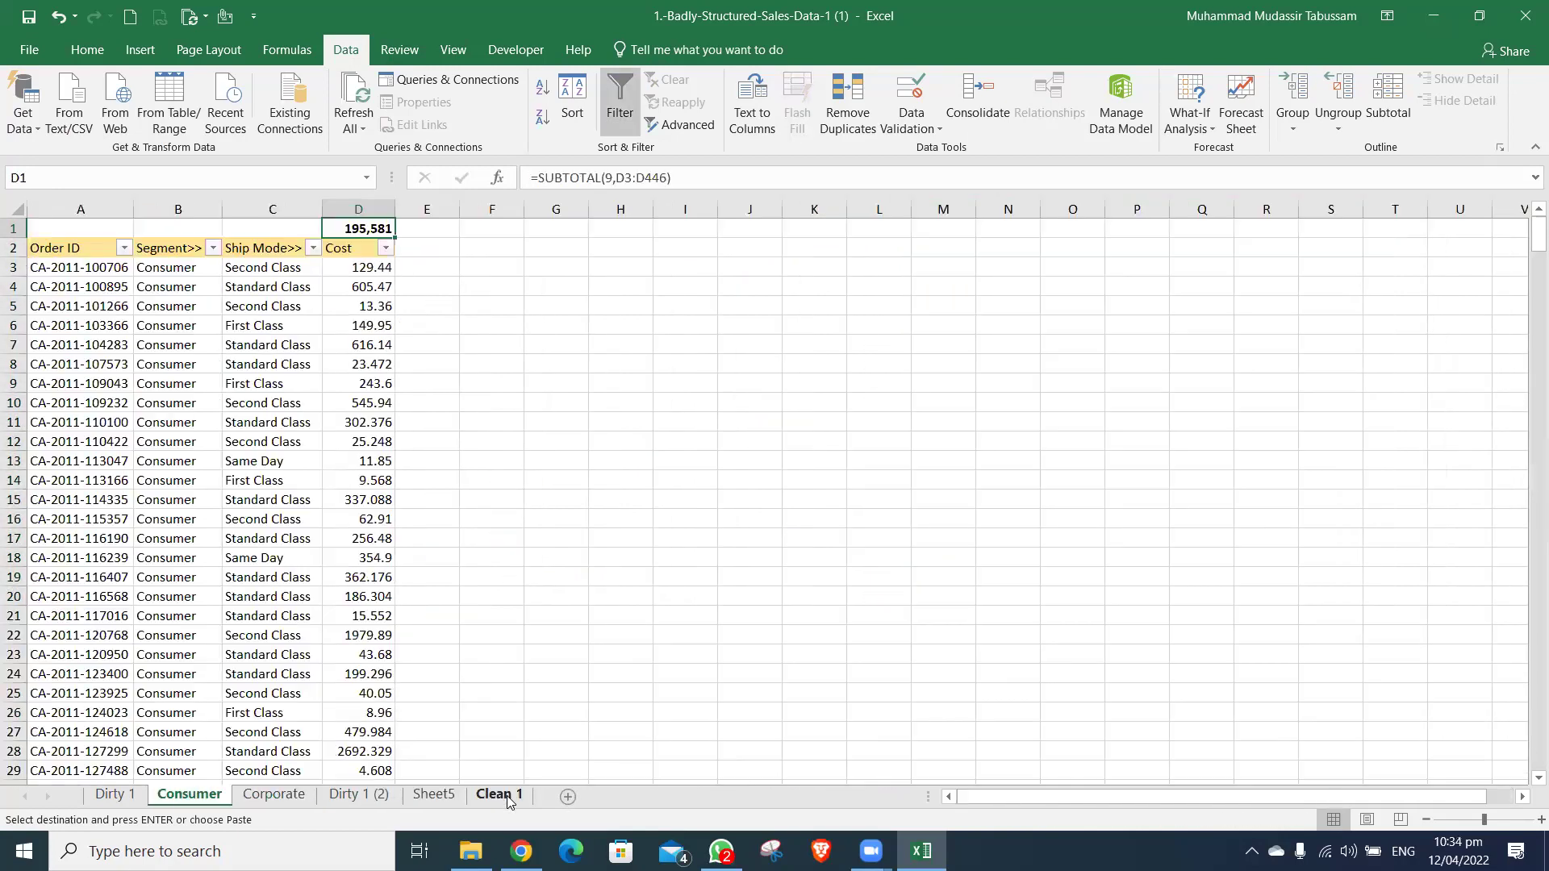
key(Escape)
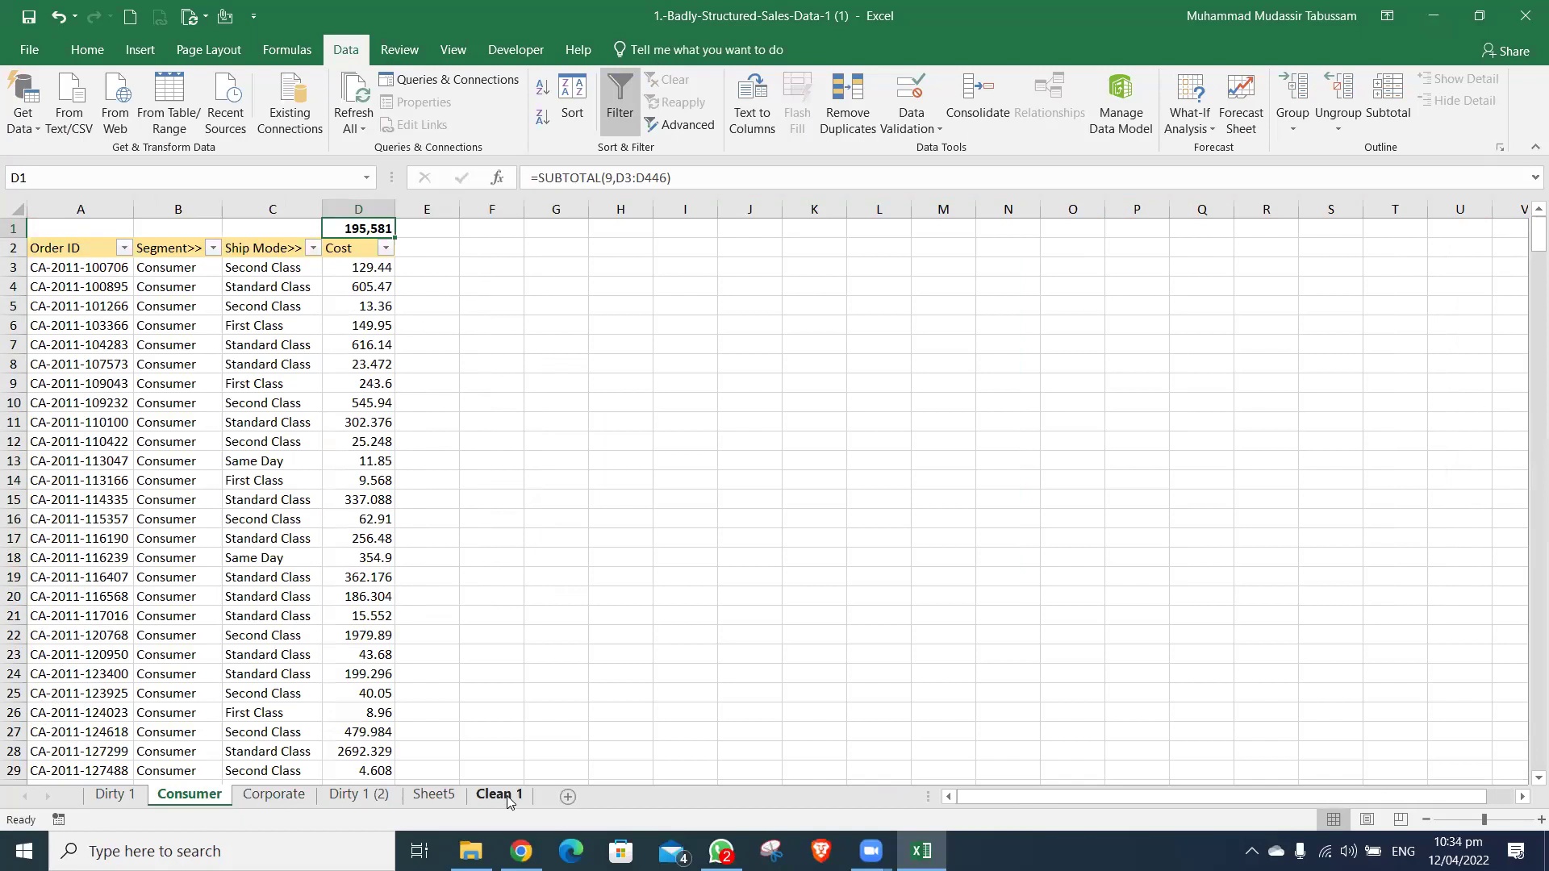
key(ctrl+Page_Up)
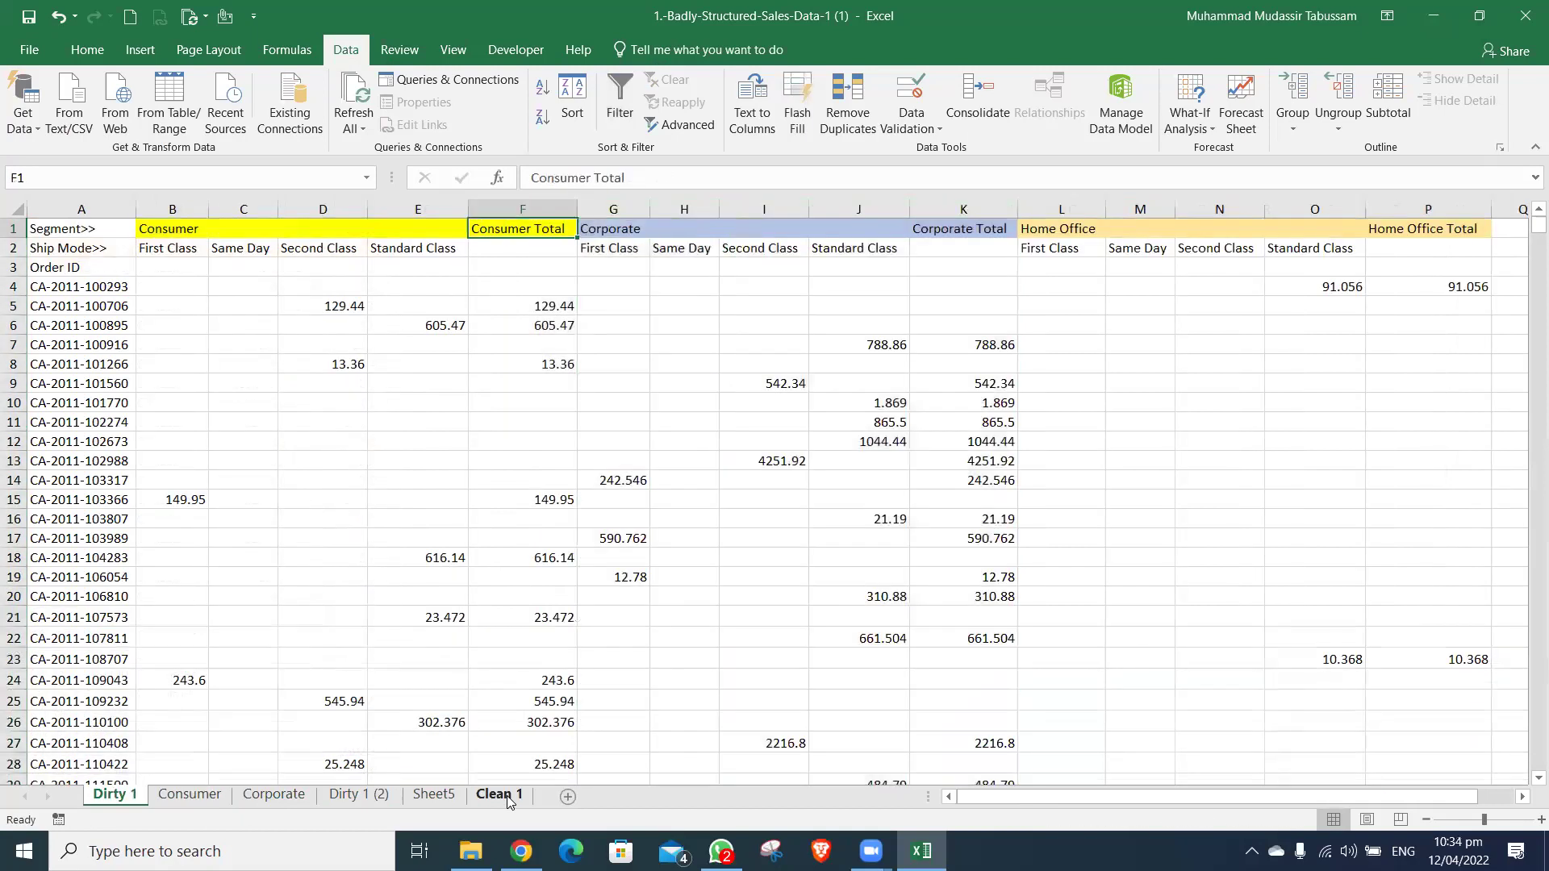
key(ctrl+Home)
key(ctrl+shift+Down)
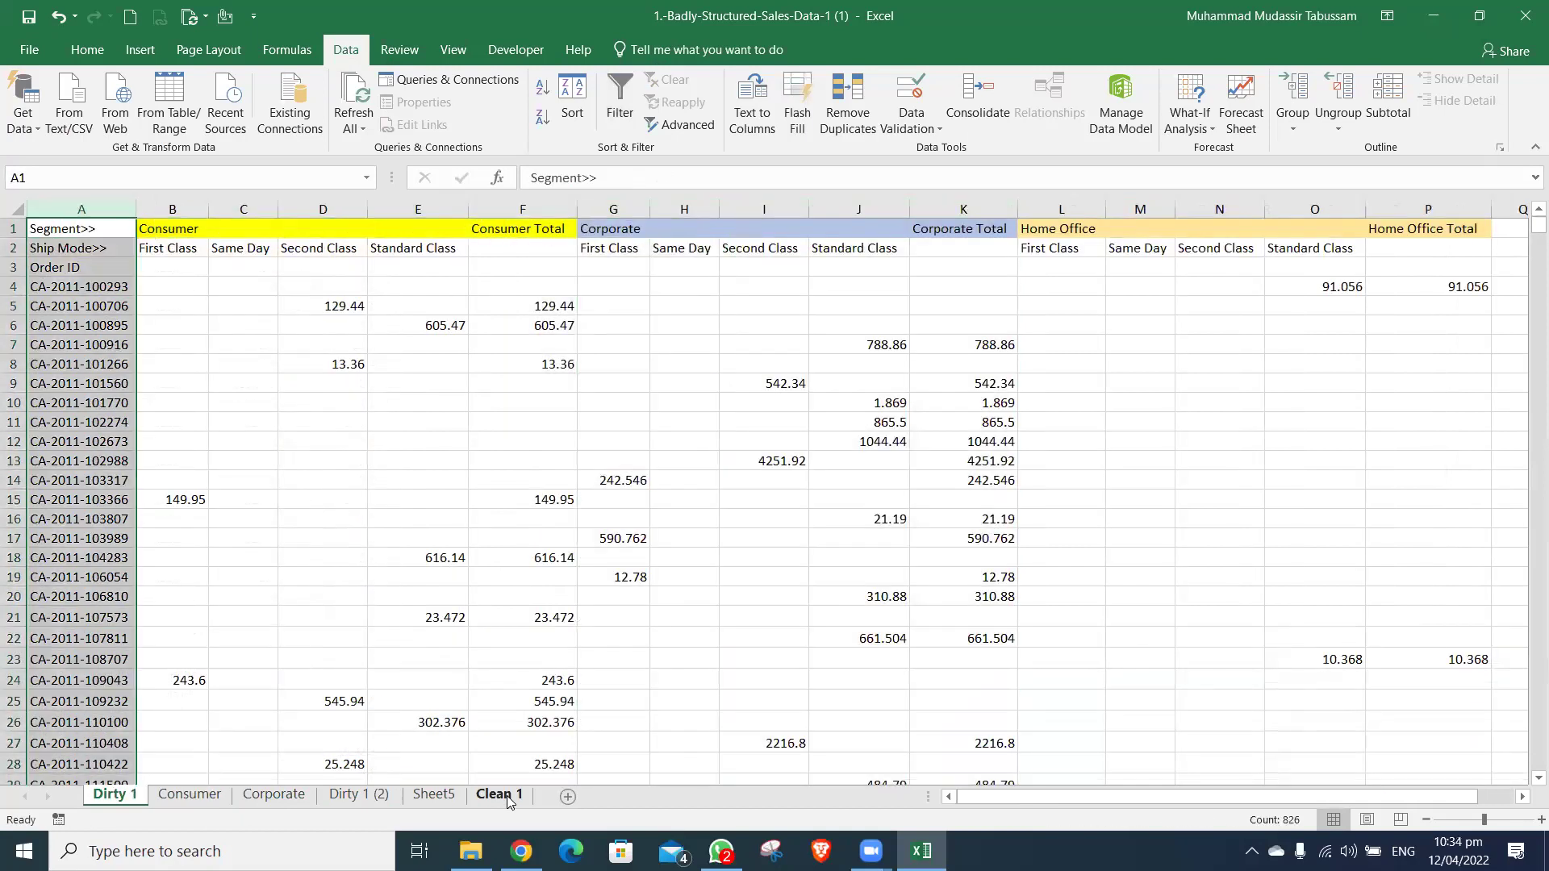
key(ctrl+c)
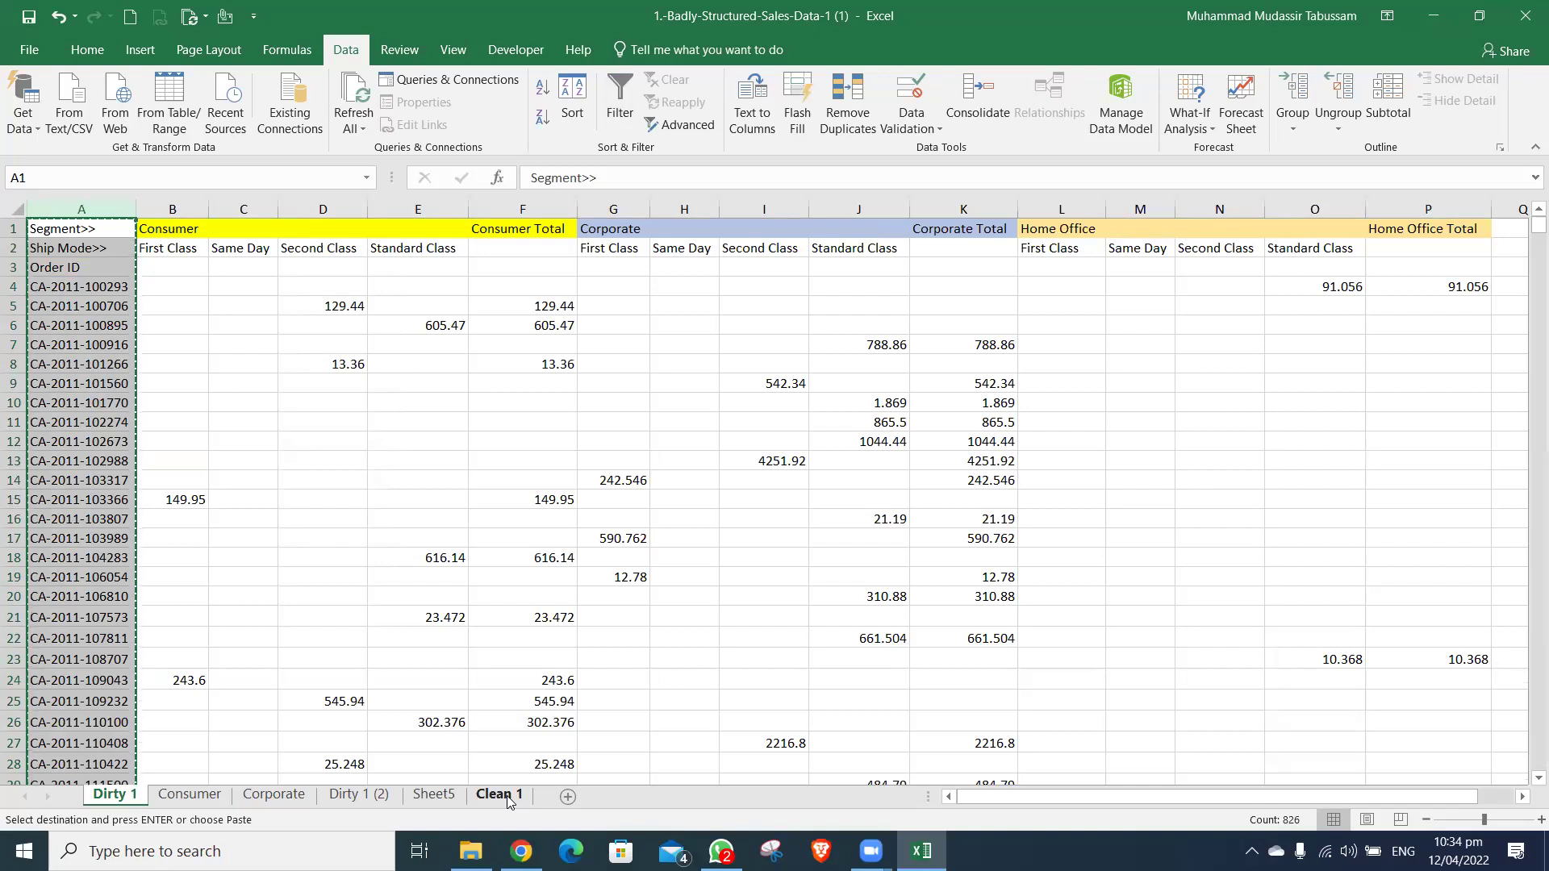
click(434, 795)
key(ctrl+v)
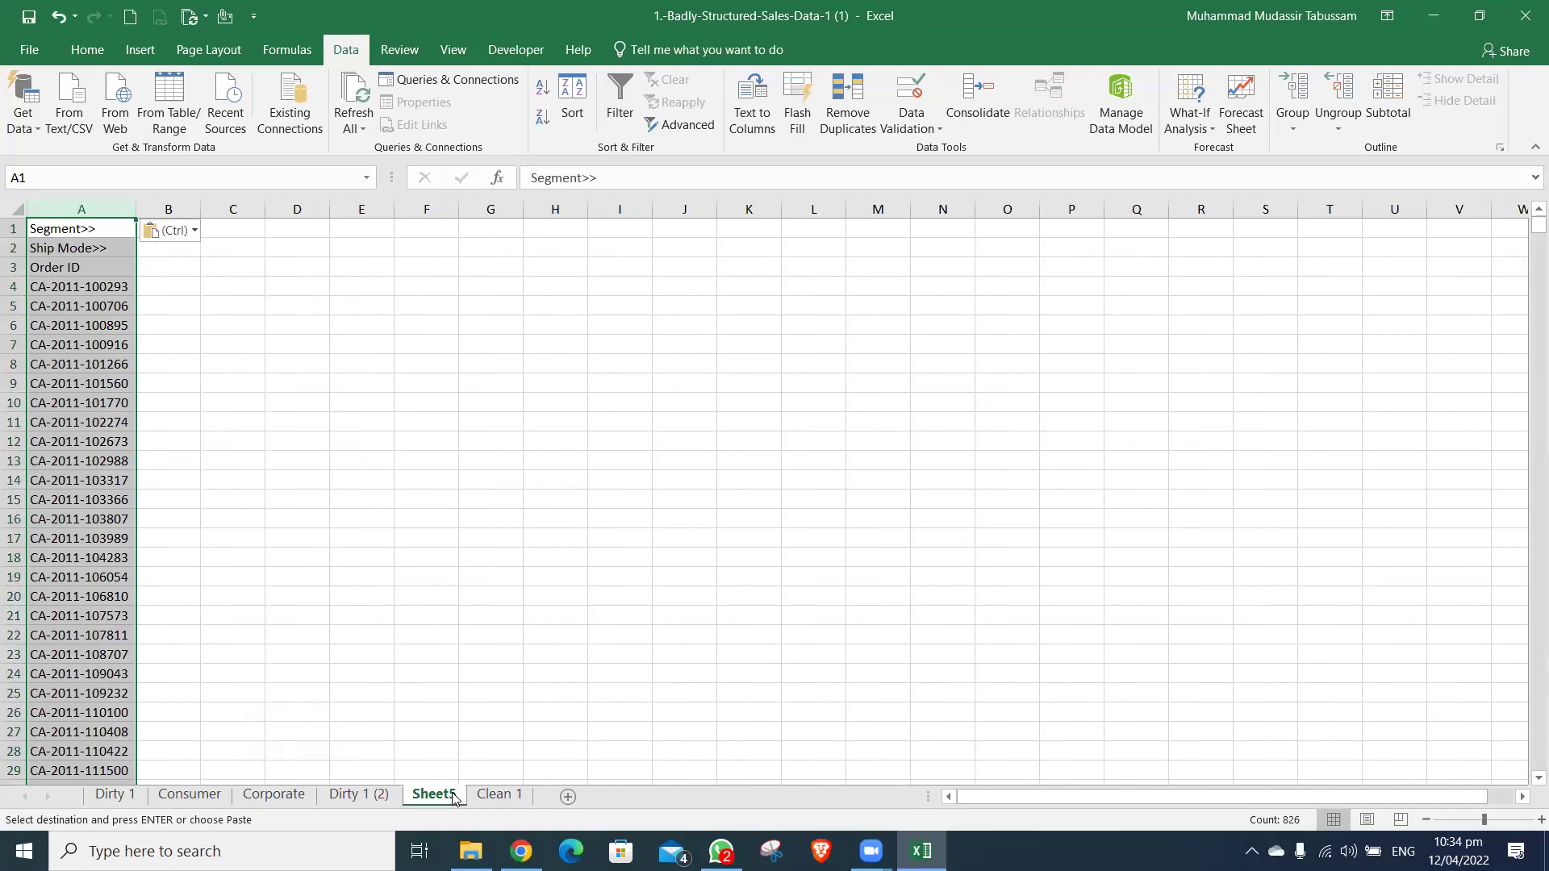
- Copy the Home Office columns M to Q from the Dirty 1 (2) sheet and paste them at B1 on Sheet5
key(ctrl+Page_Up)
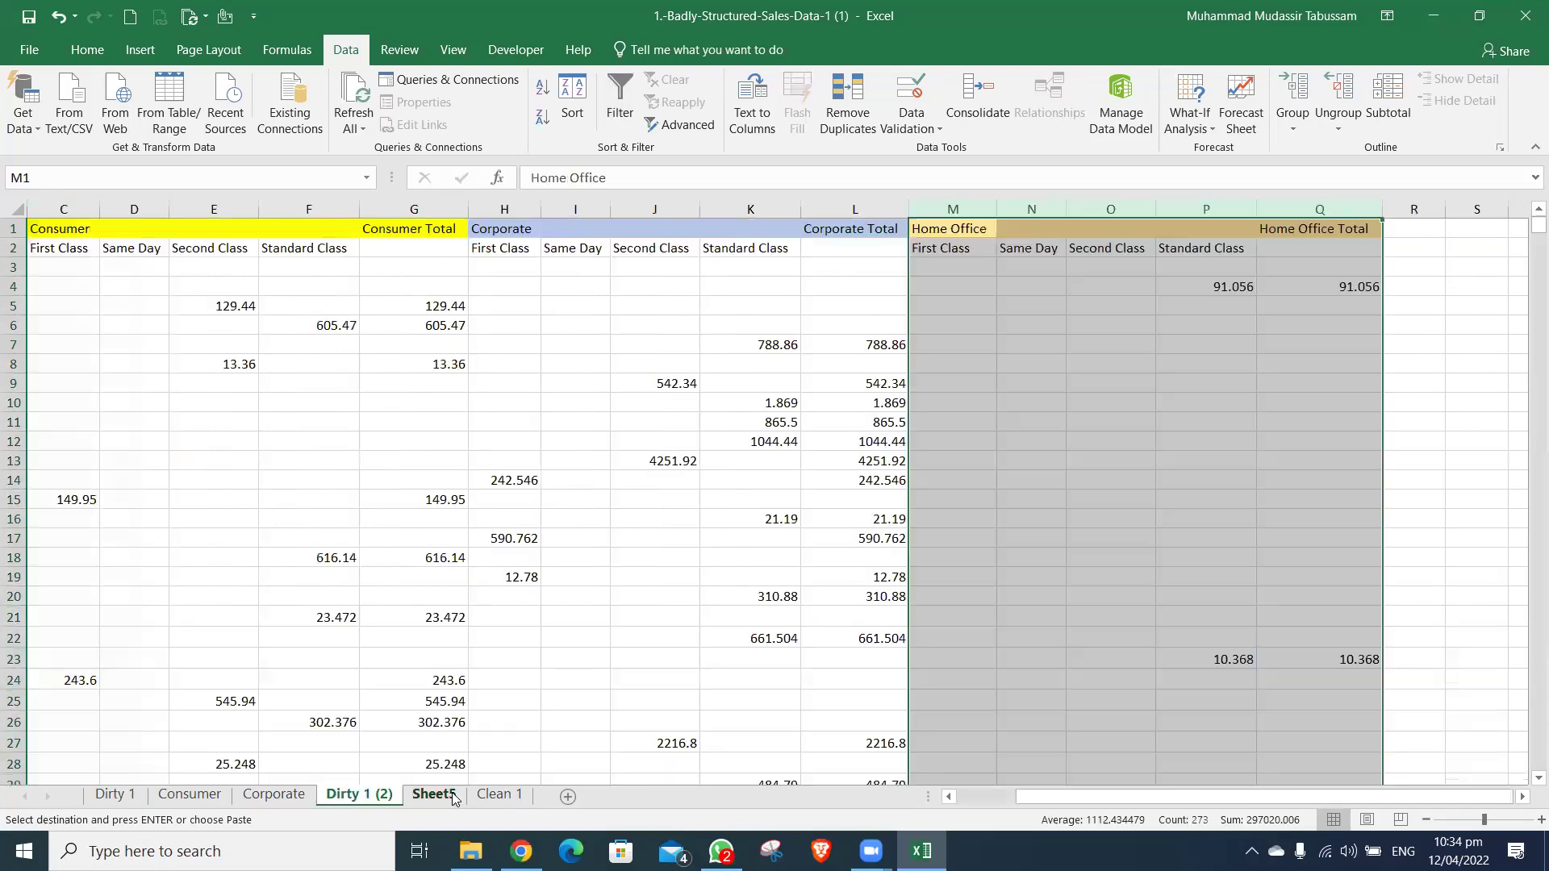
key(ctrl+Page_Up)
key(ctrl+Page_Up)
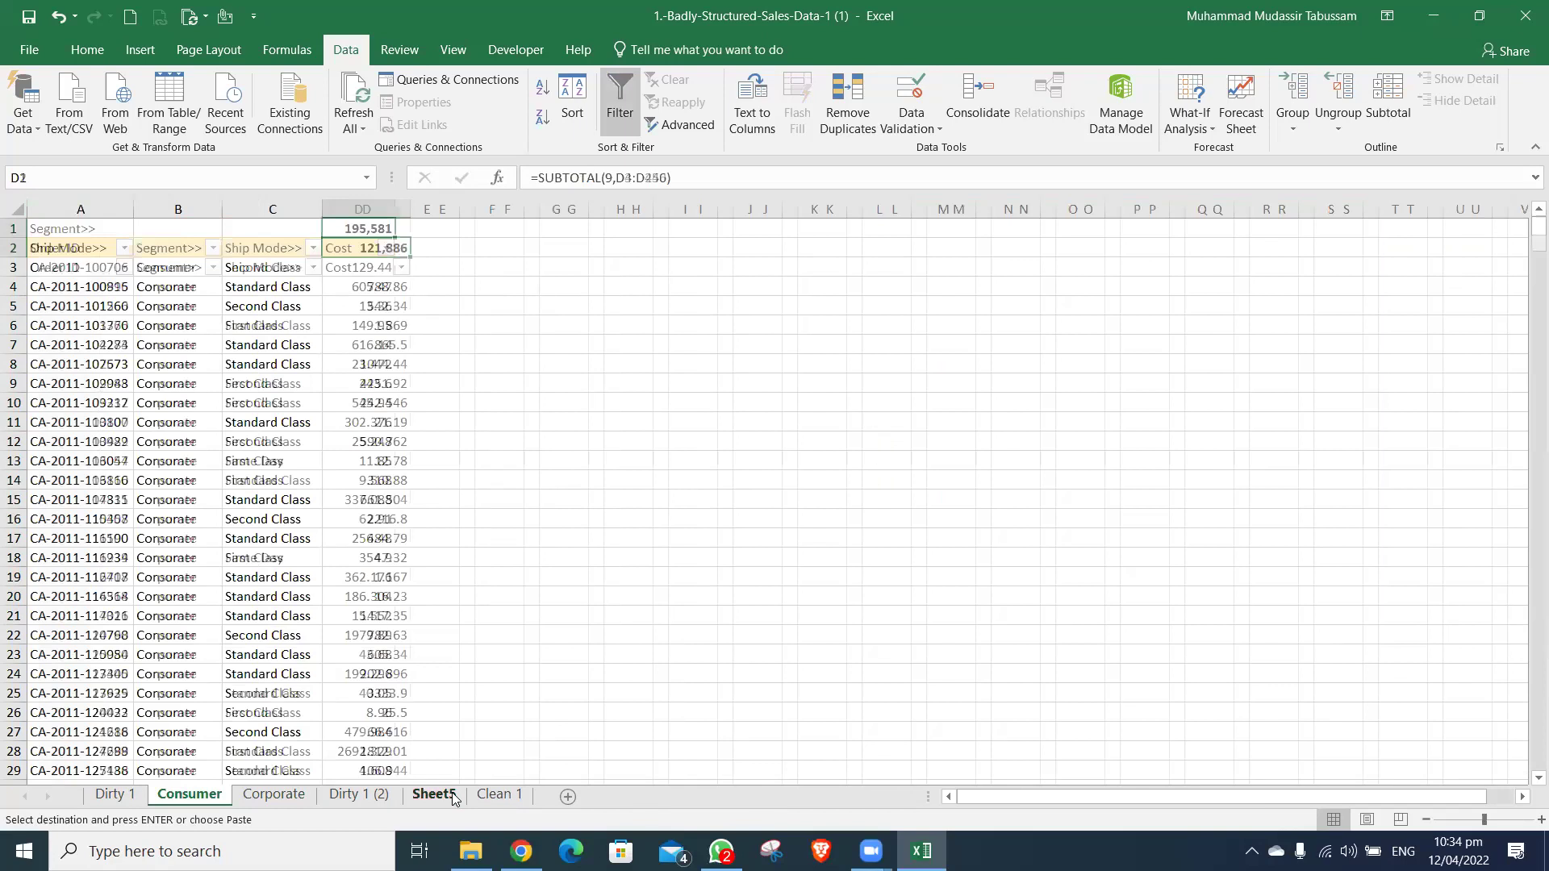
key(ctrl+Page_Down)
key(ctrl+Page_Down)
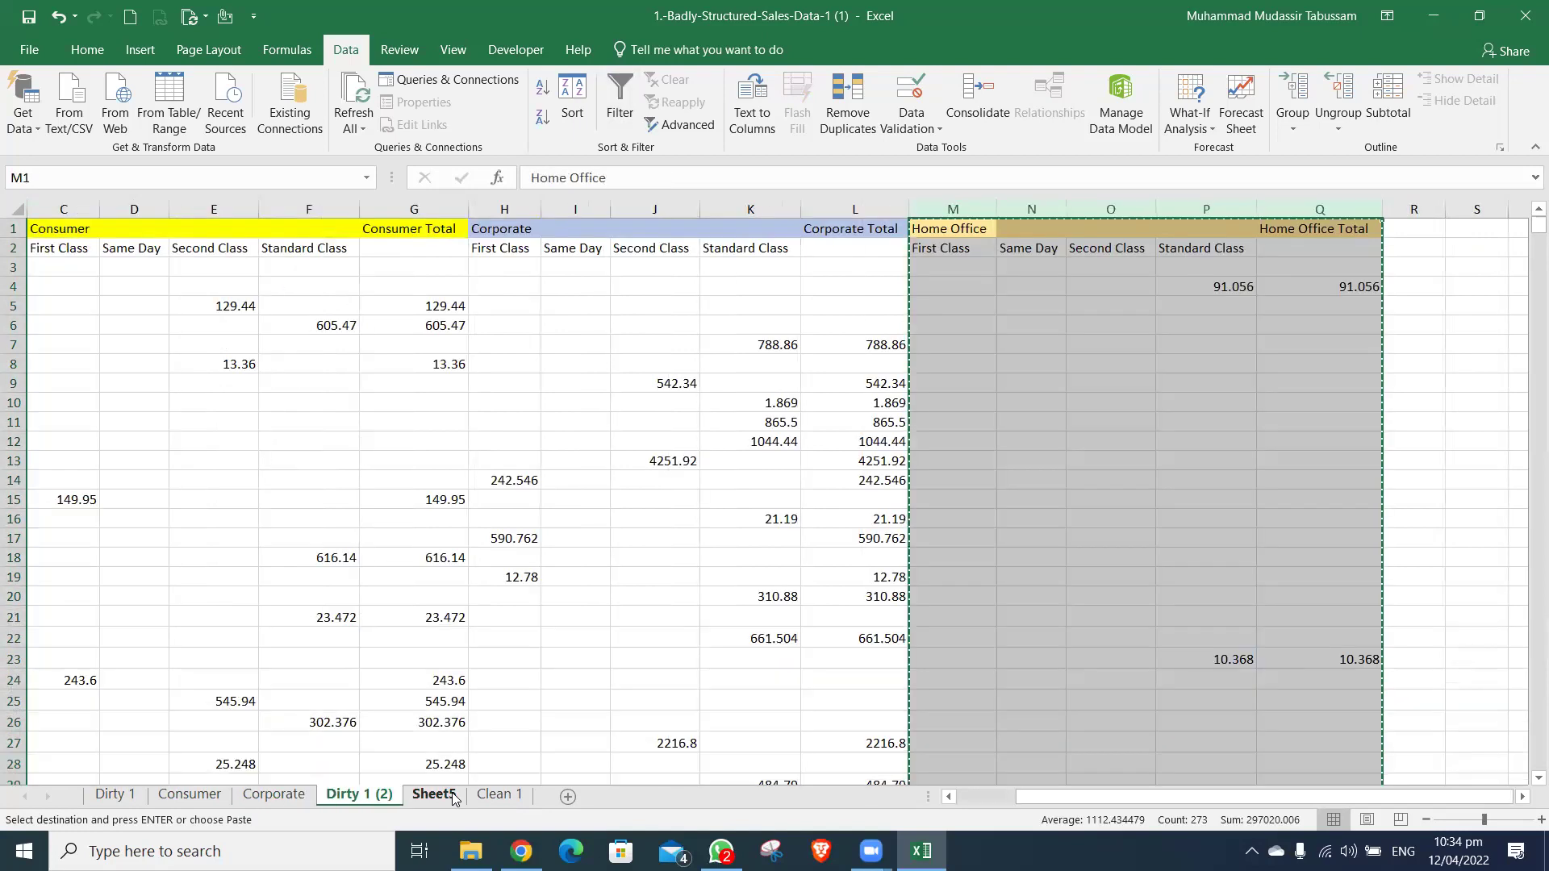
click(434, 795)
key(Right)
key(ctrl+v)
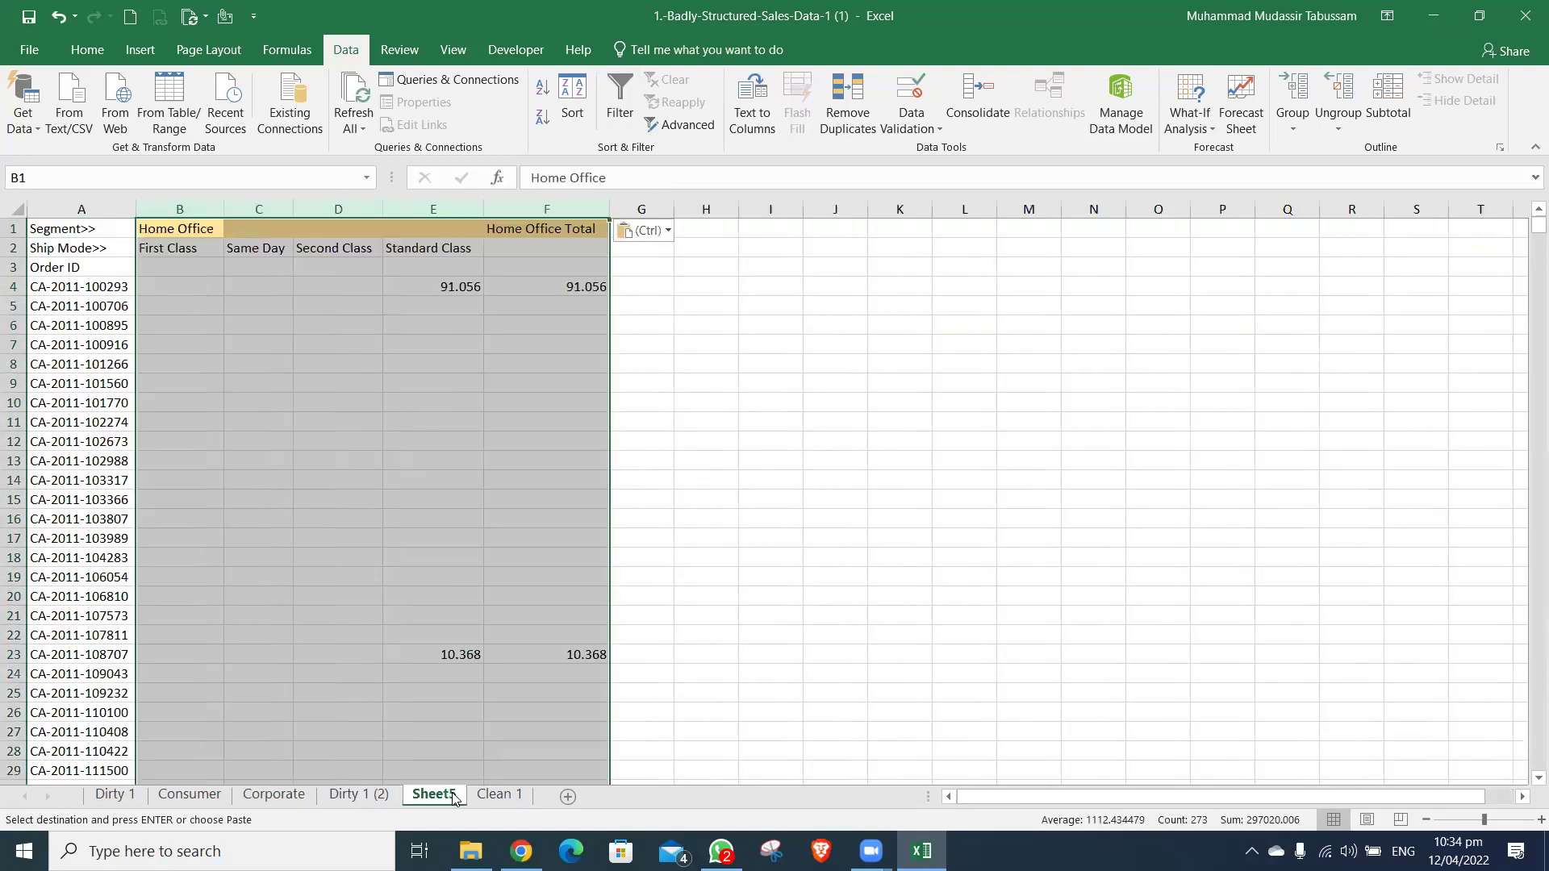
- Insert a blank column B between the Order ID column and the Home Office columns
key(Down)
key(ctrl+space)
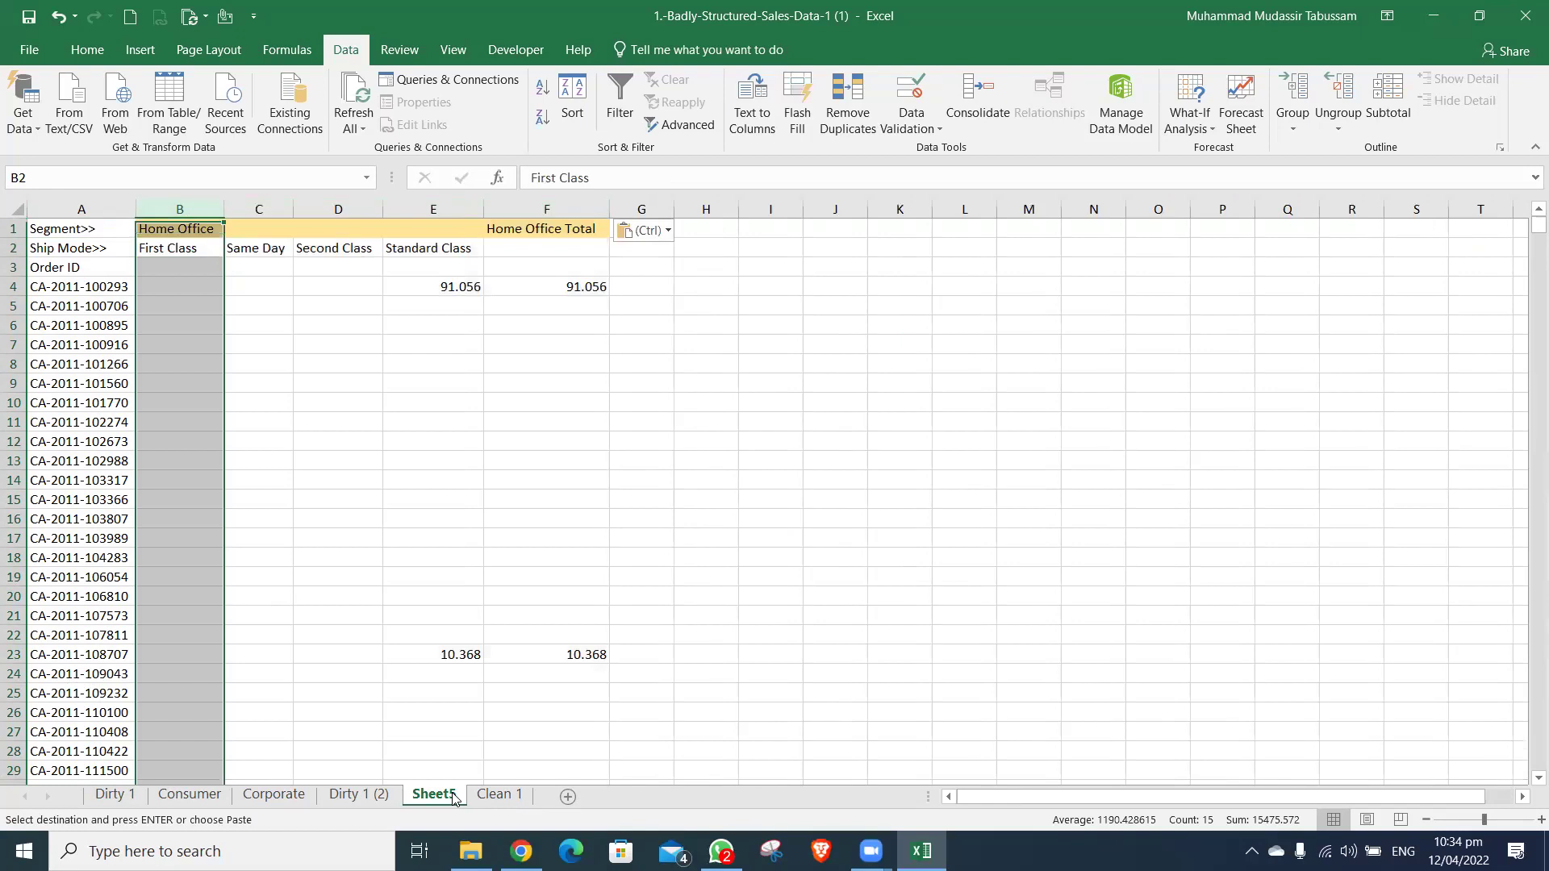
key(ctrl+shift+equal)
key(Down)
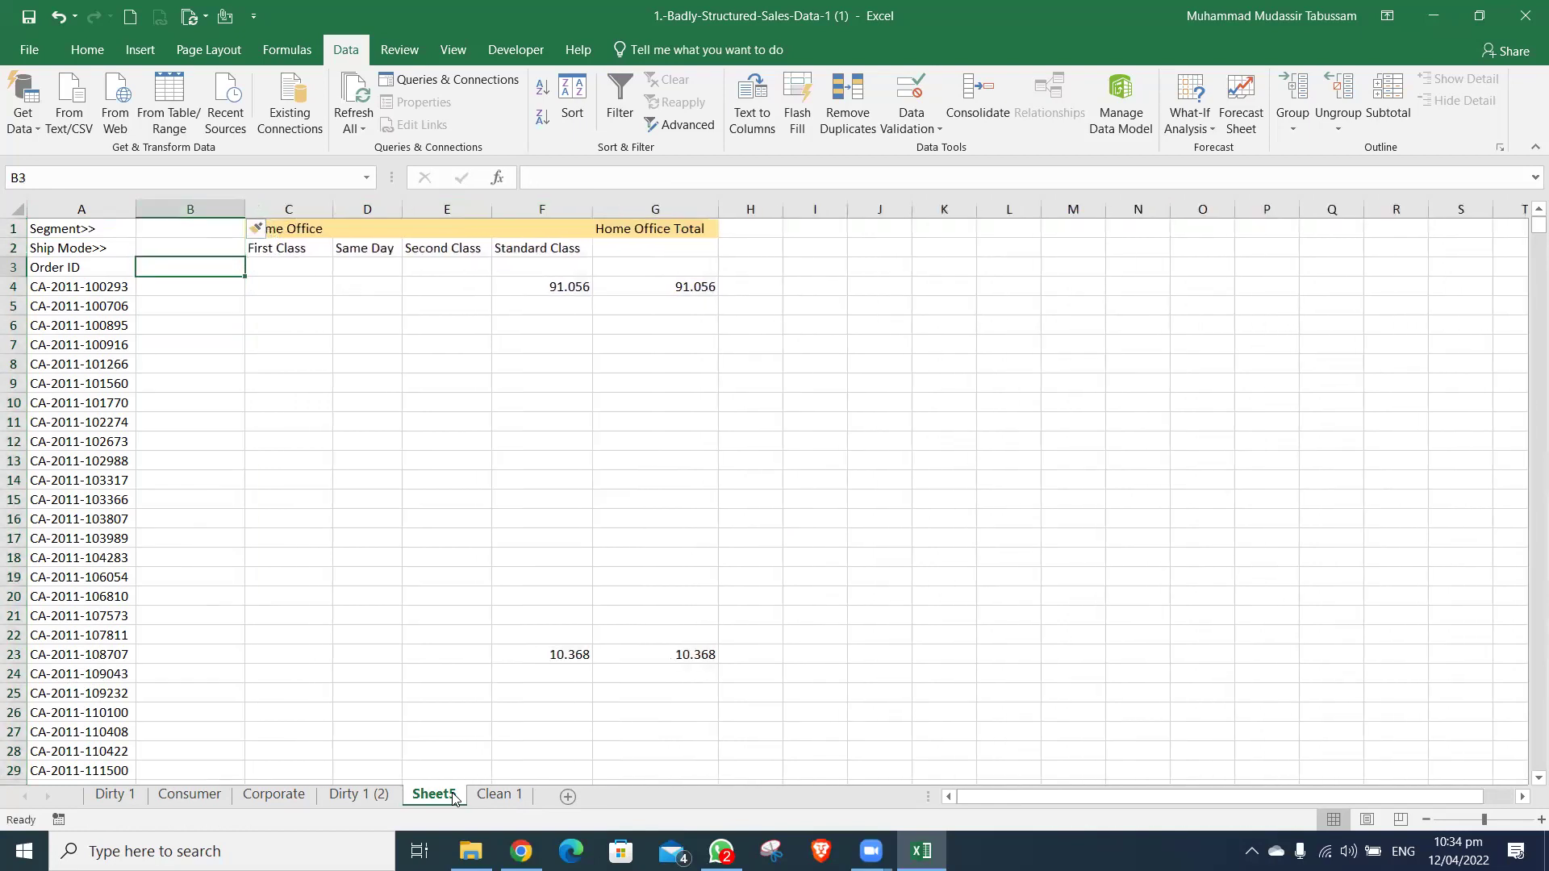
- Copy the Segment>> label from A1 into B3 as the heading of the blank column
key(Up)
key(Left)
key(Up)
key(ctrl+c)
key(Right)
key(Down)
key(Down)
key(ctrl+v)
key(Up)
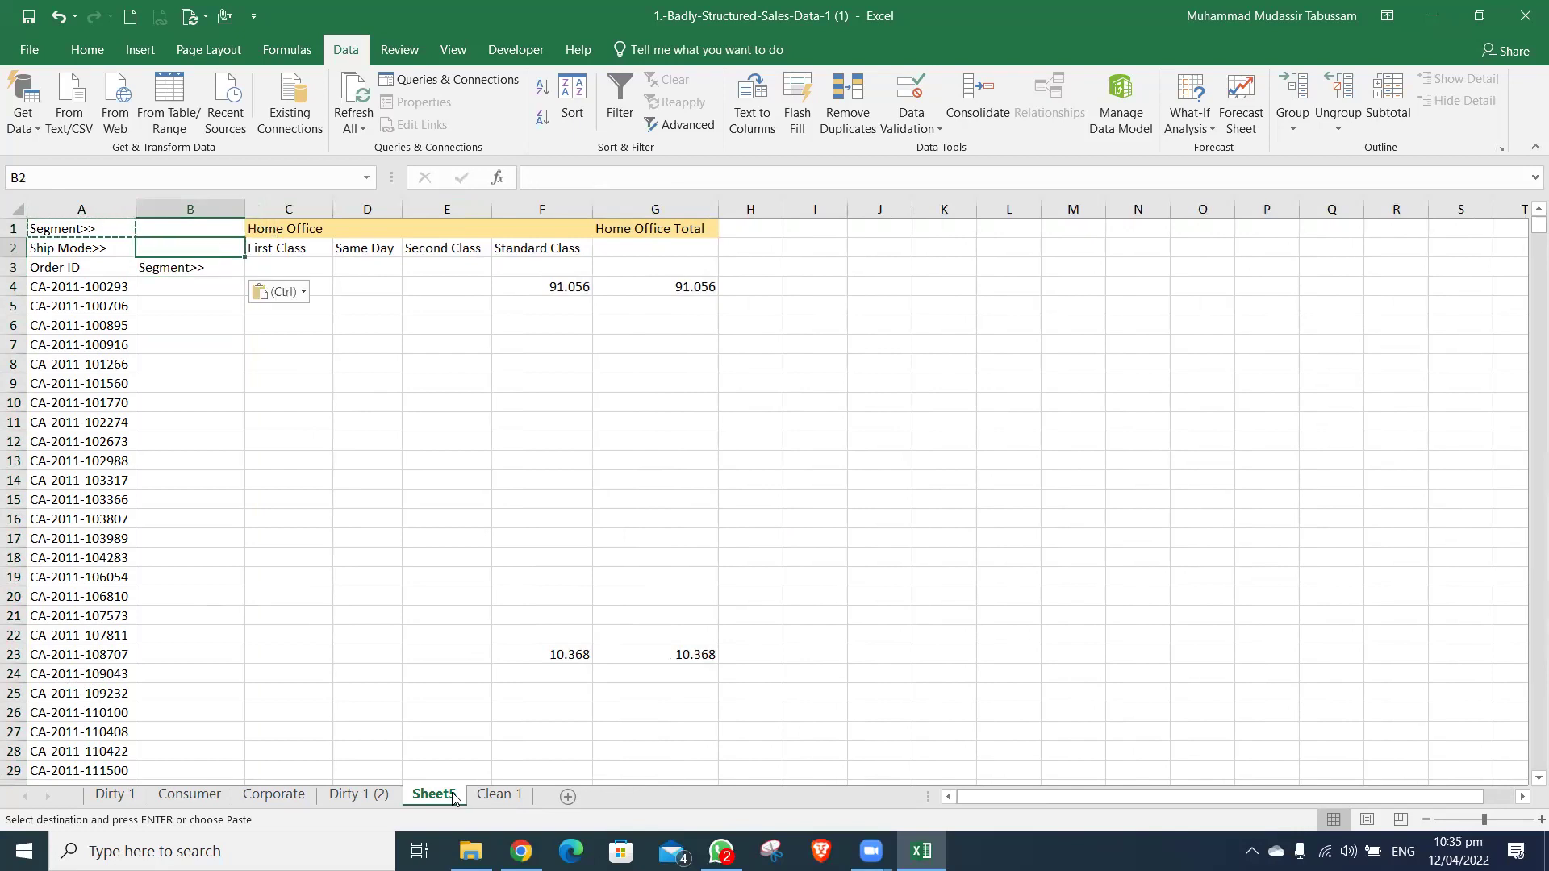
- Remove the Grand Total row at row 826, at the end of the Home Office data
key(Right)
key(Up)
key(ctrl+c)
key(Down)
key(Down)
key(Left)
key(Left)
key(Down)
key(ctrl+Down)
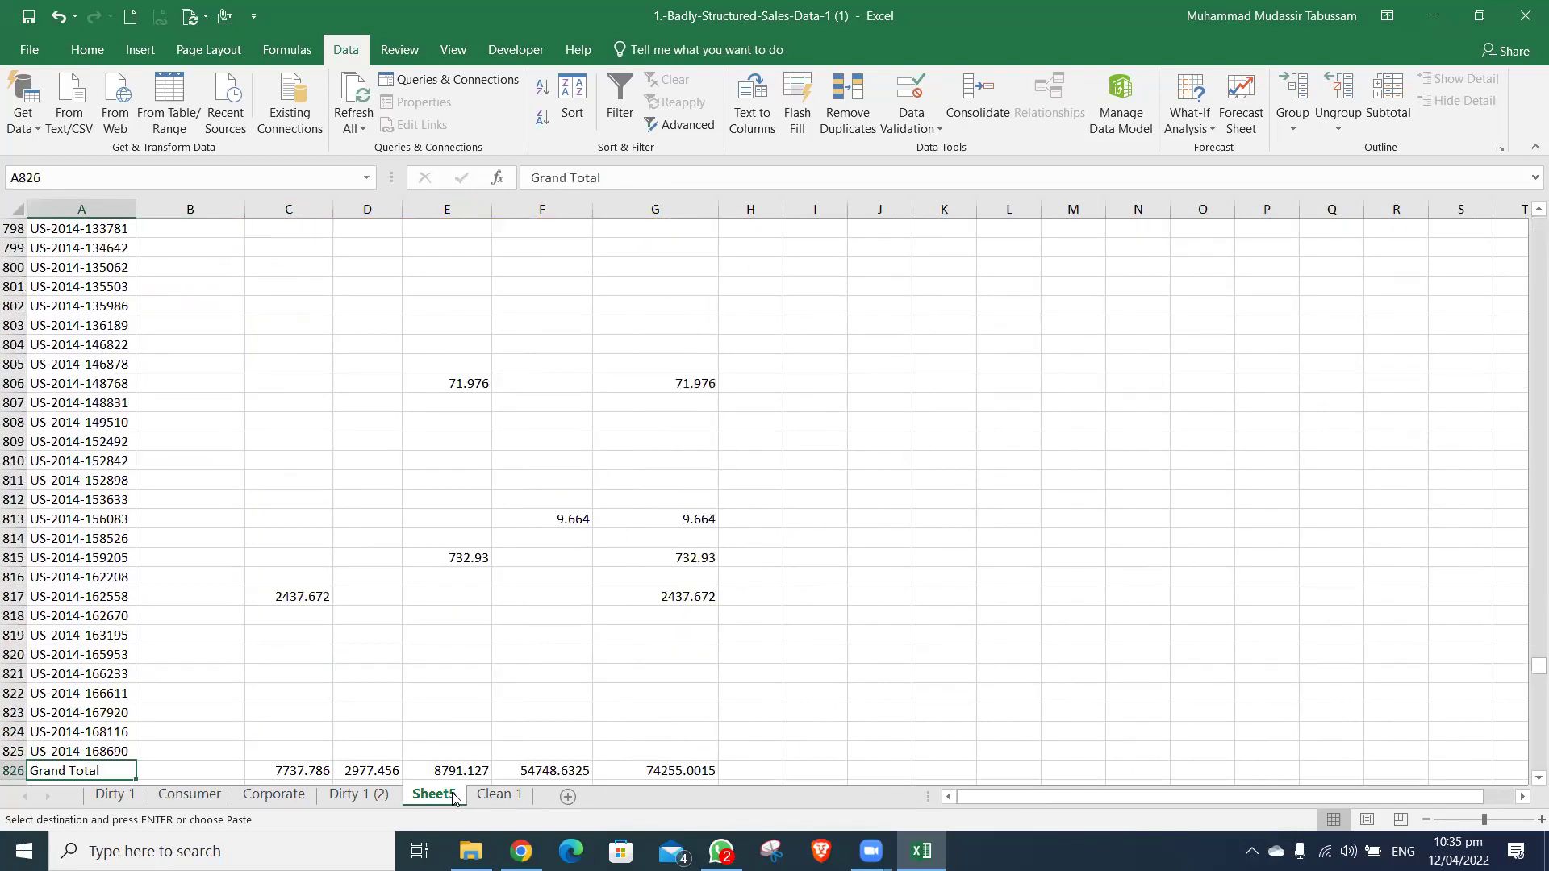
key(shift+space)
key(Delete)
key(Up)
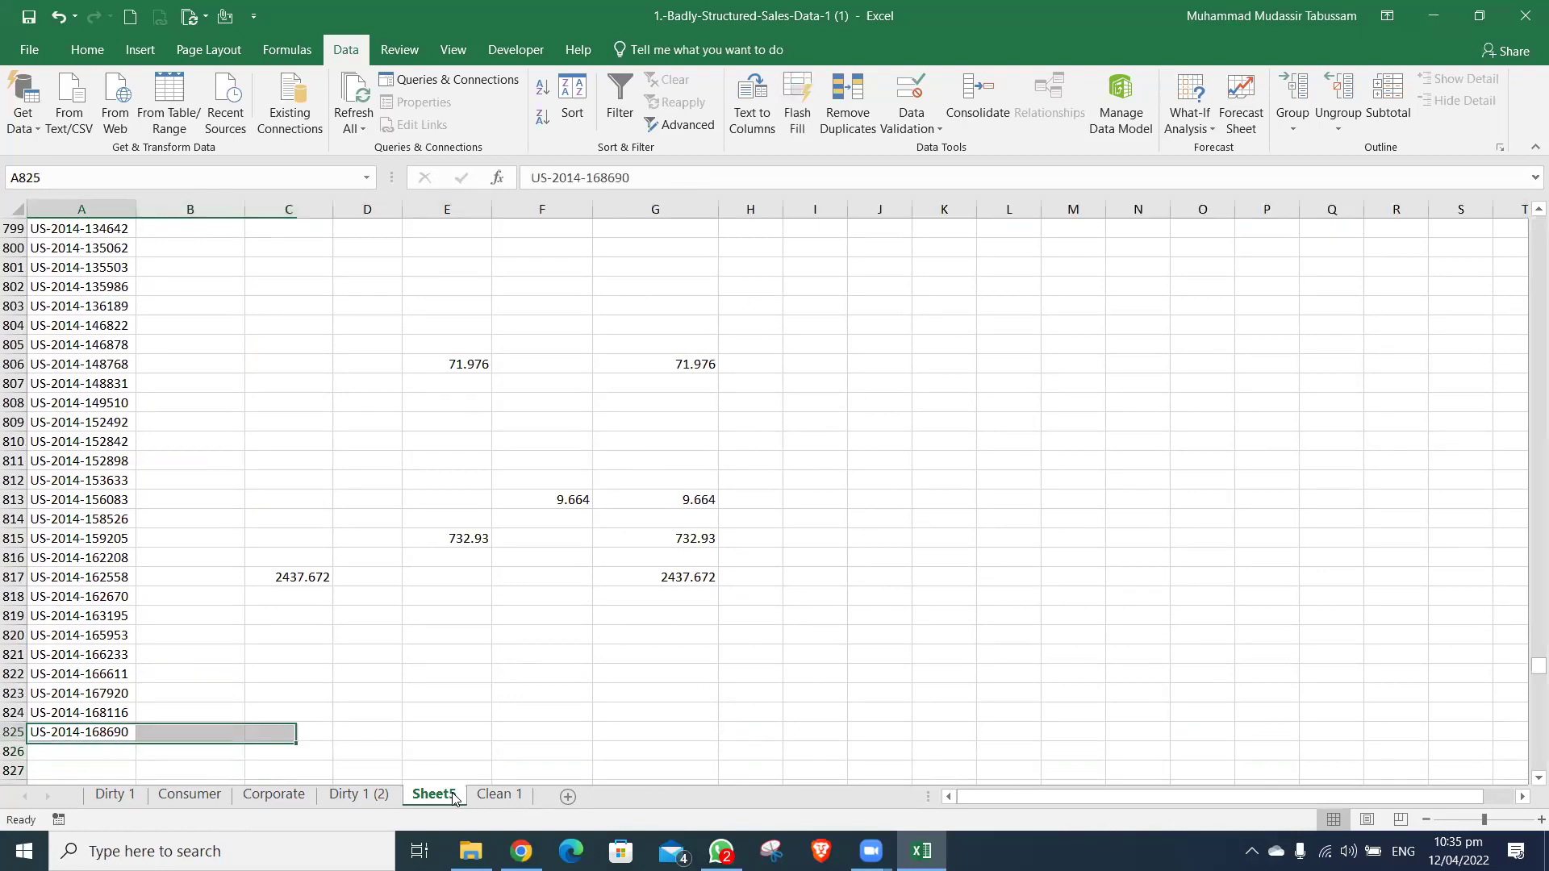
- Copy the Home Office label from C1 and paste it as values into the Segment>> column, from B4 to B825
key(ctrl+Up)
key(Right)
key(Right)
key(ctrl+c)
key(Down)
key(Down)
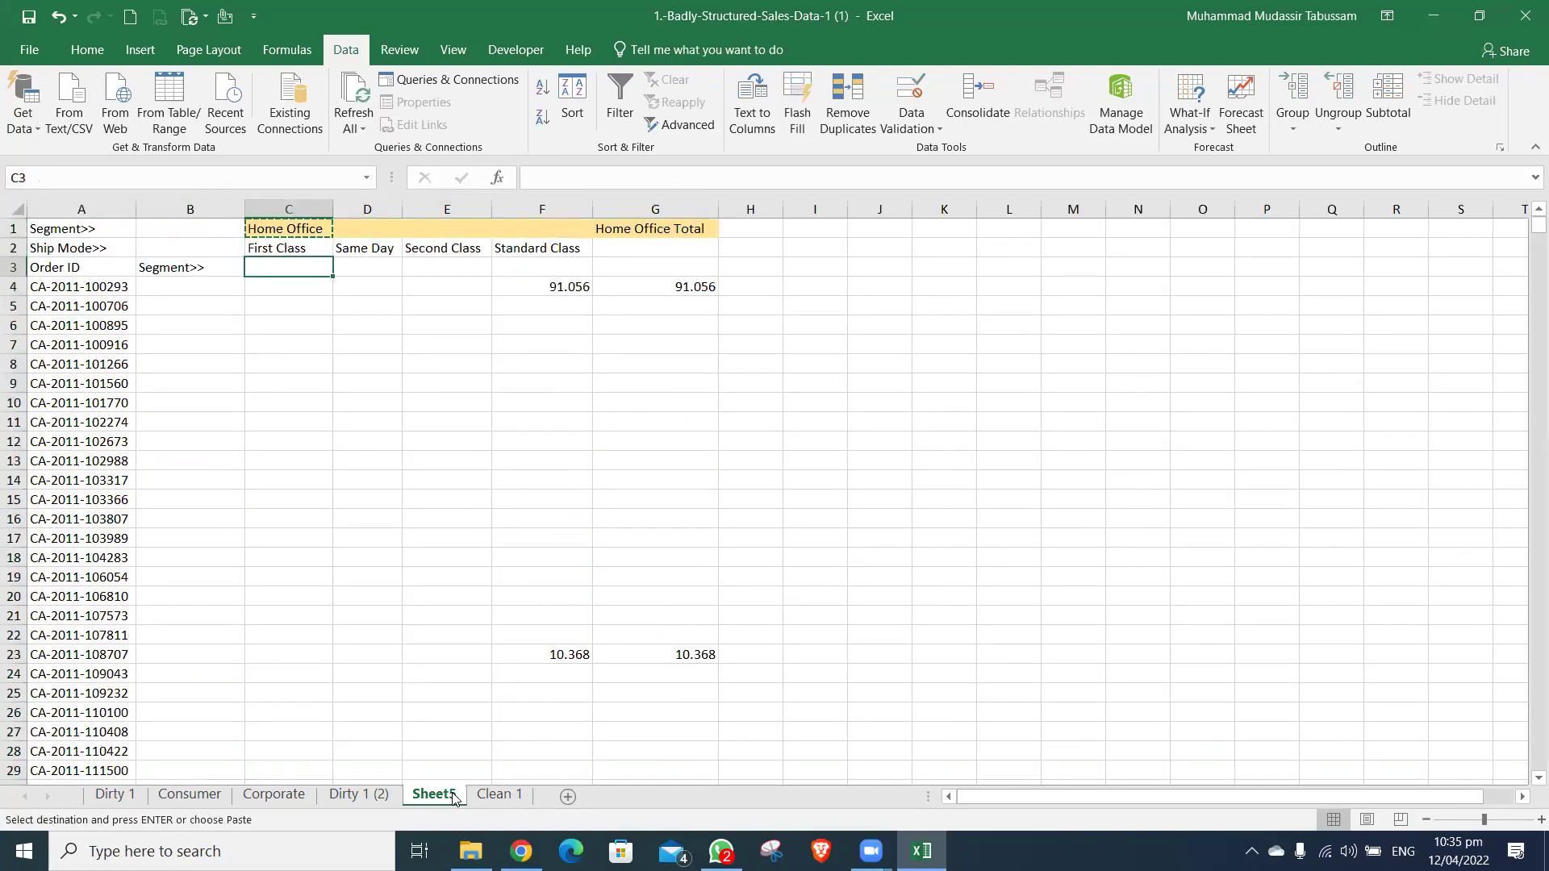
key(Down)
key(Left)
key(Left)
key(ctrl+Down)
key(Down)
key(Right)
key(ctrl+shift+Up)
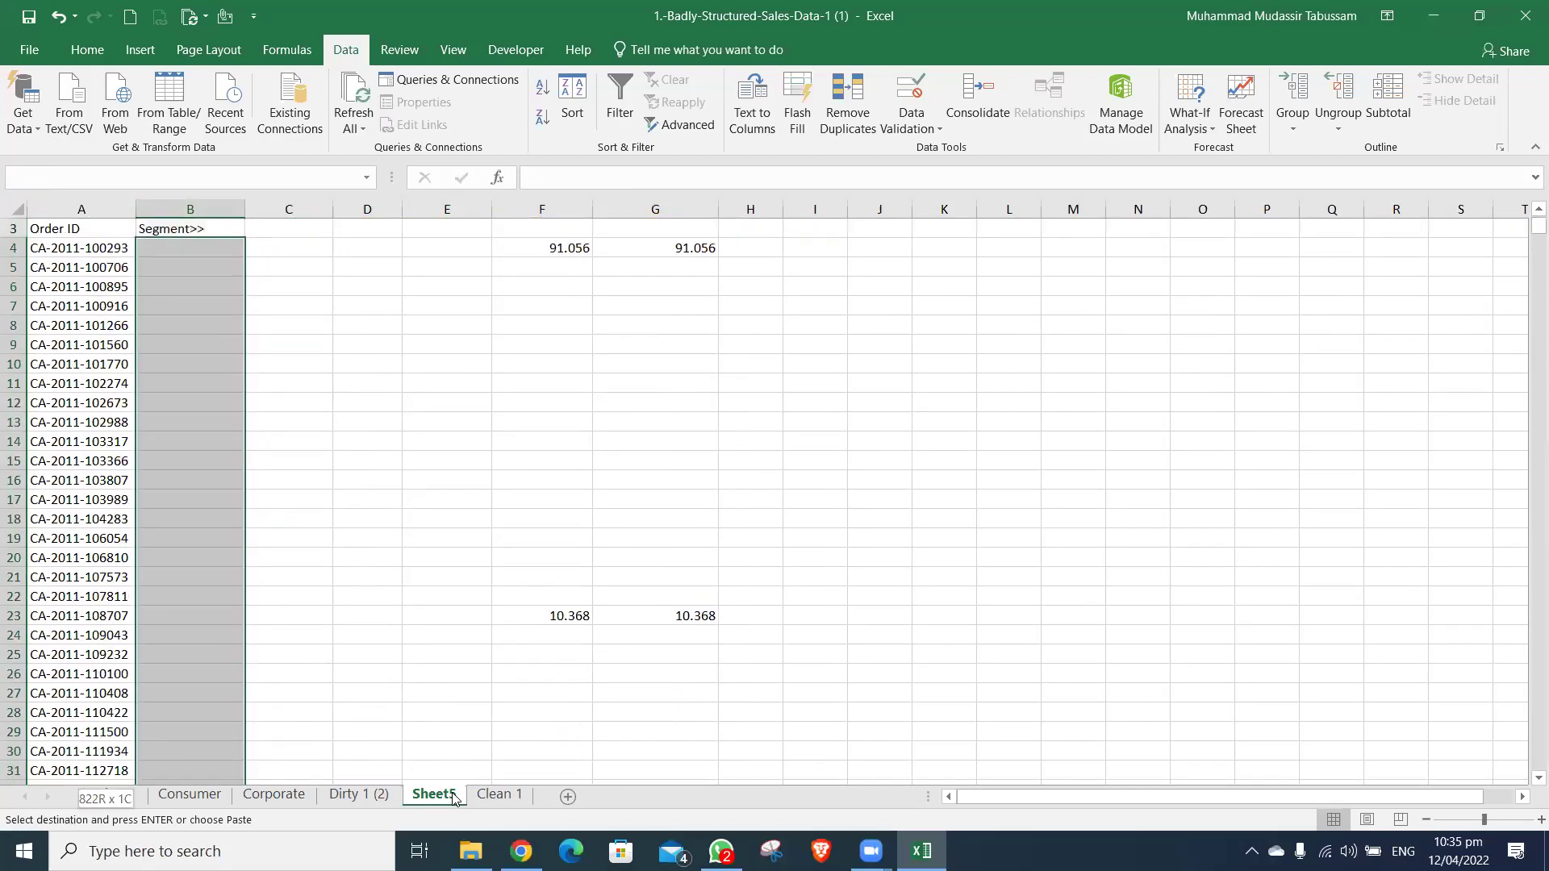
key(ctrl+alt+v)
key(v)
key(Return)
key(ctrl+Up)
key(ctrl+Up)
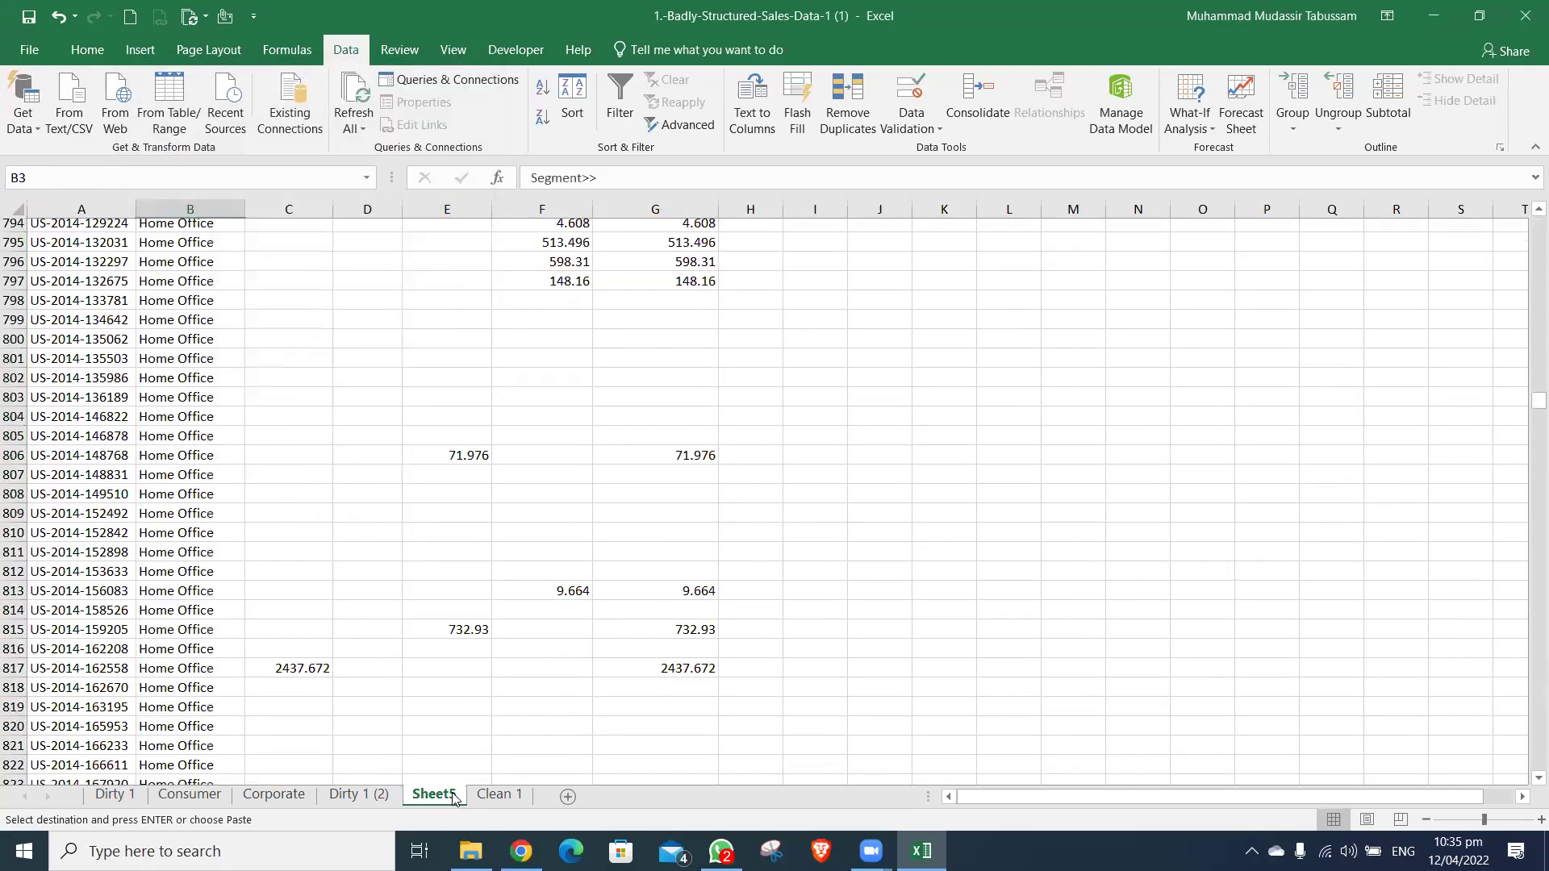
- Insert a blank column C between the Segment>> column and the First Class column
key(Right)
key(ctrl+space)
key(ctrl+shift+equal)
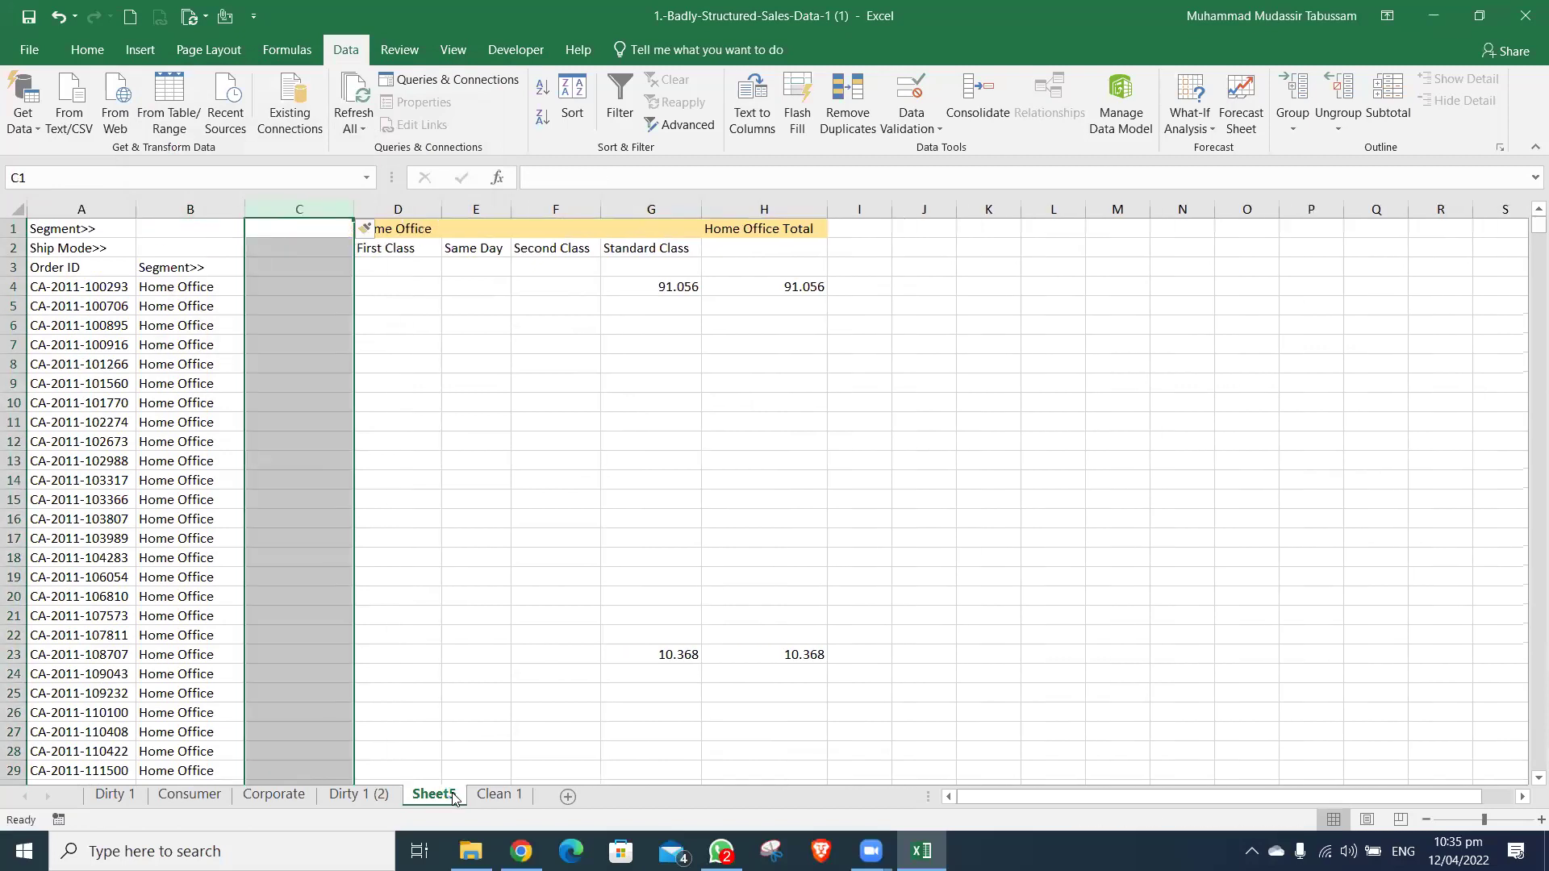
- Copy the Ship Mode>> label from A2 into C3 as the heading of the blank column
key(Left)
key(Left)
key(Down)
key(ctrl+c)
key(Right)
key(Right)
key(Down)
key(ctrl+v)
- Copy the four ship mode headings, First Class through Standard Class, from D2:G2 into D3:G3
key(Up)
key(Right)
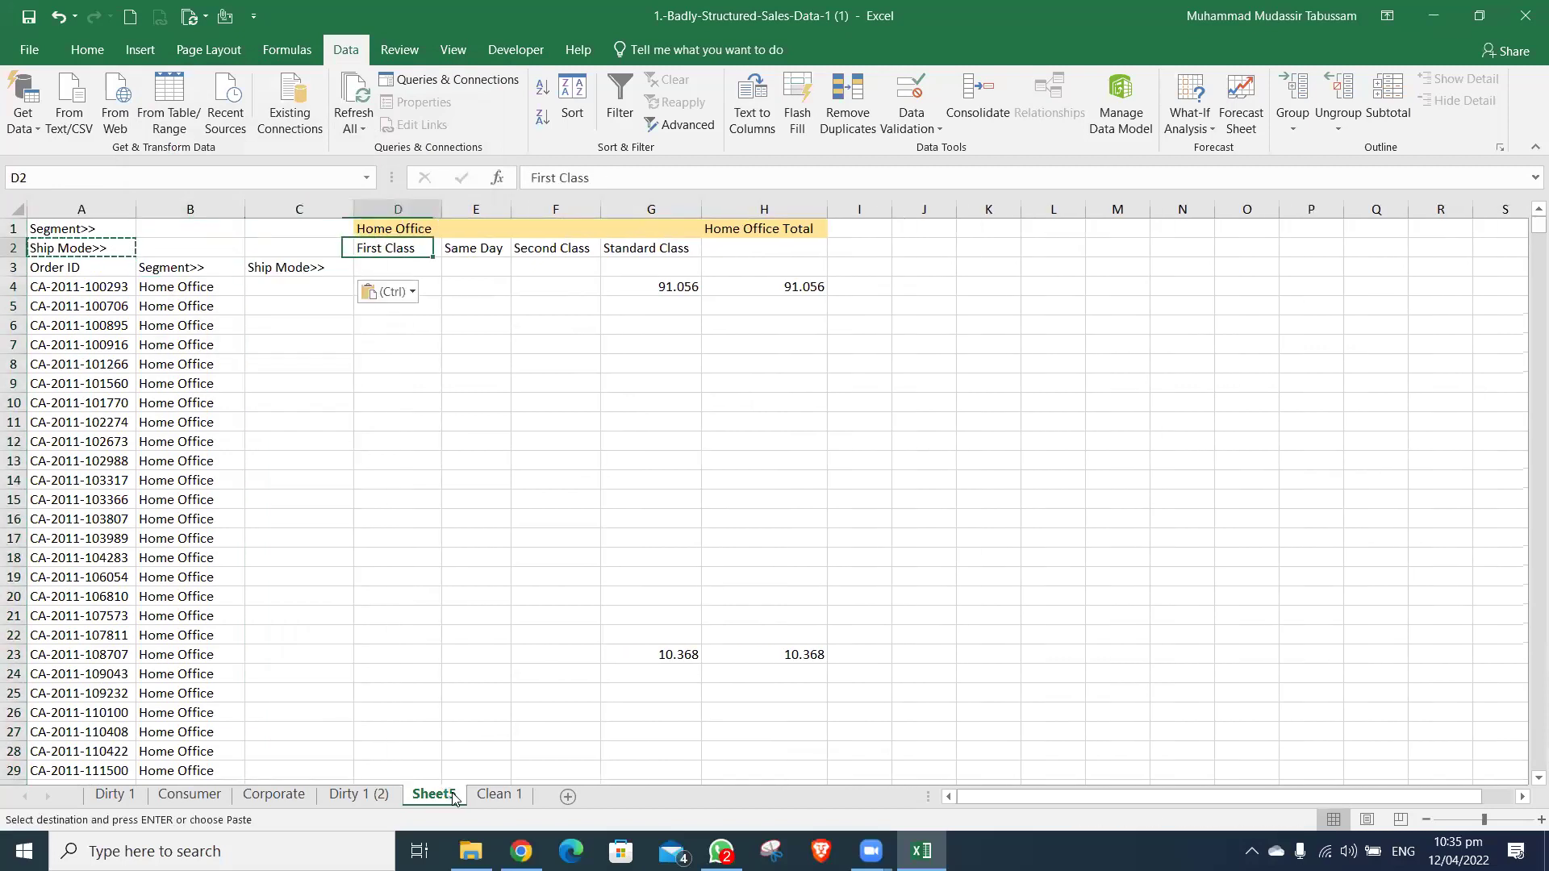
key(shift+Right)
key(shift+Right)
key(shift+Right)
key(ctrl+c)
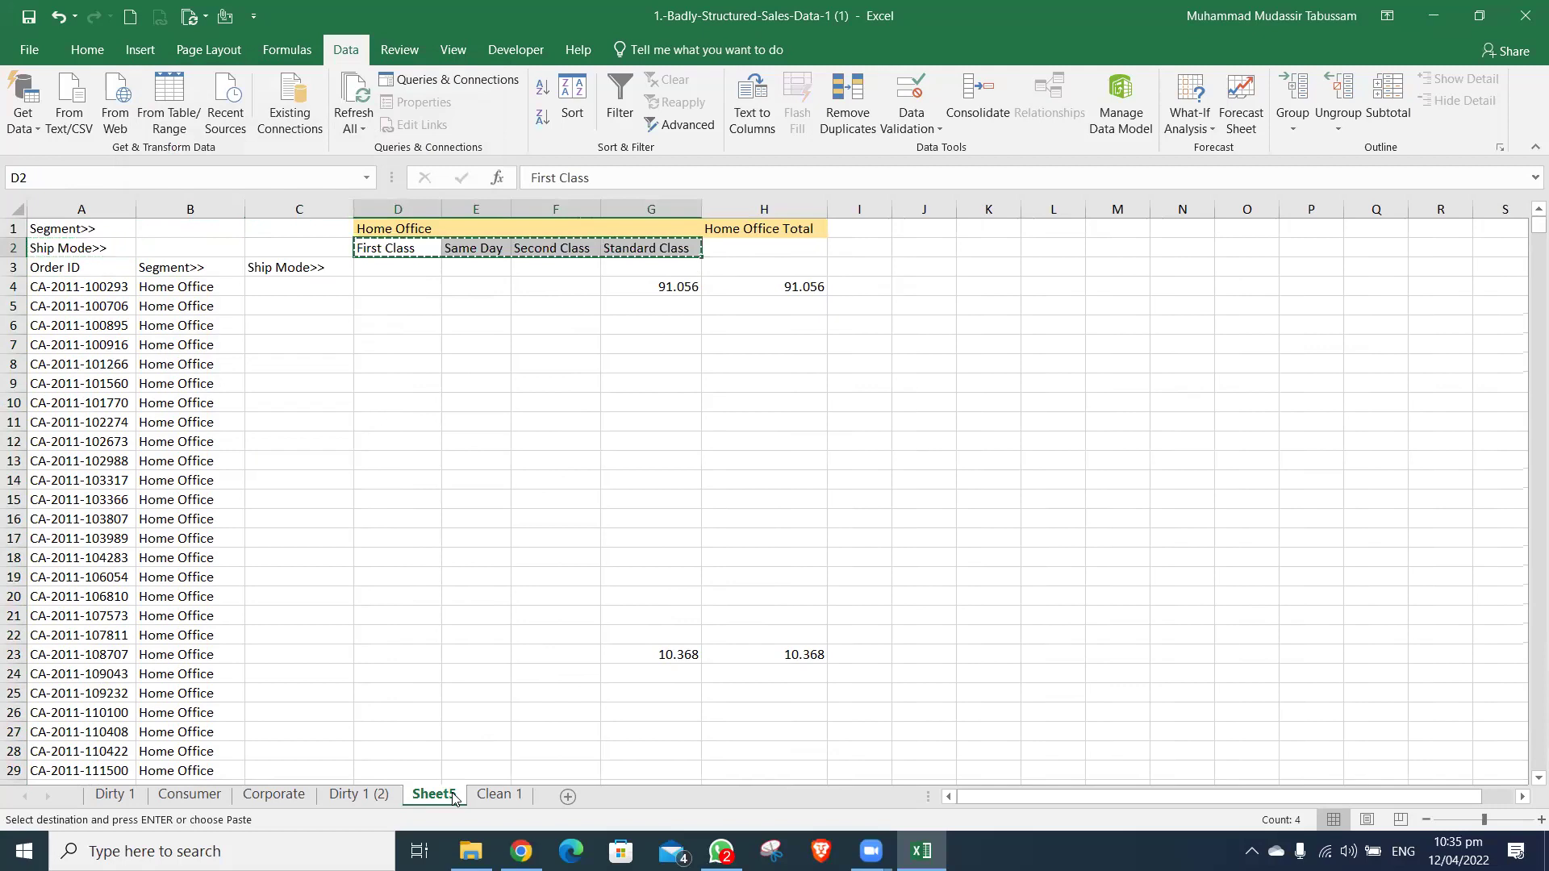
key(Down)
key(ctrl+v)
key(Escape)
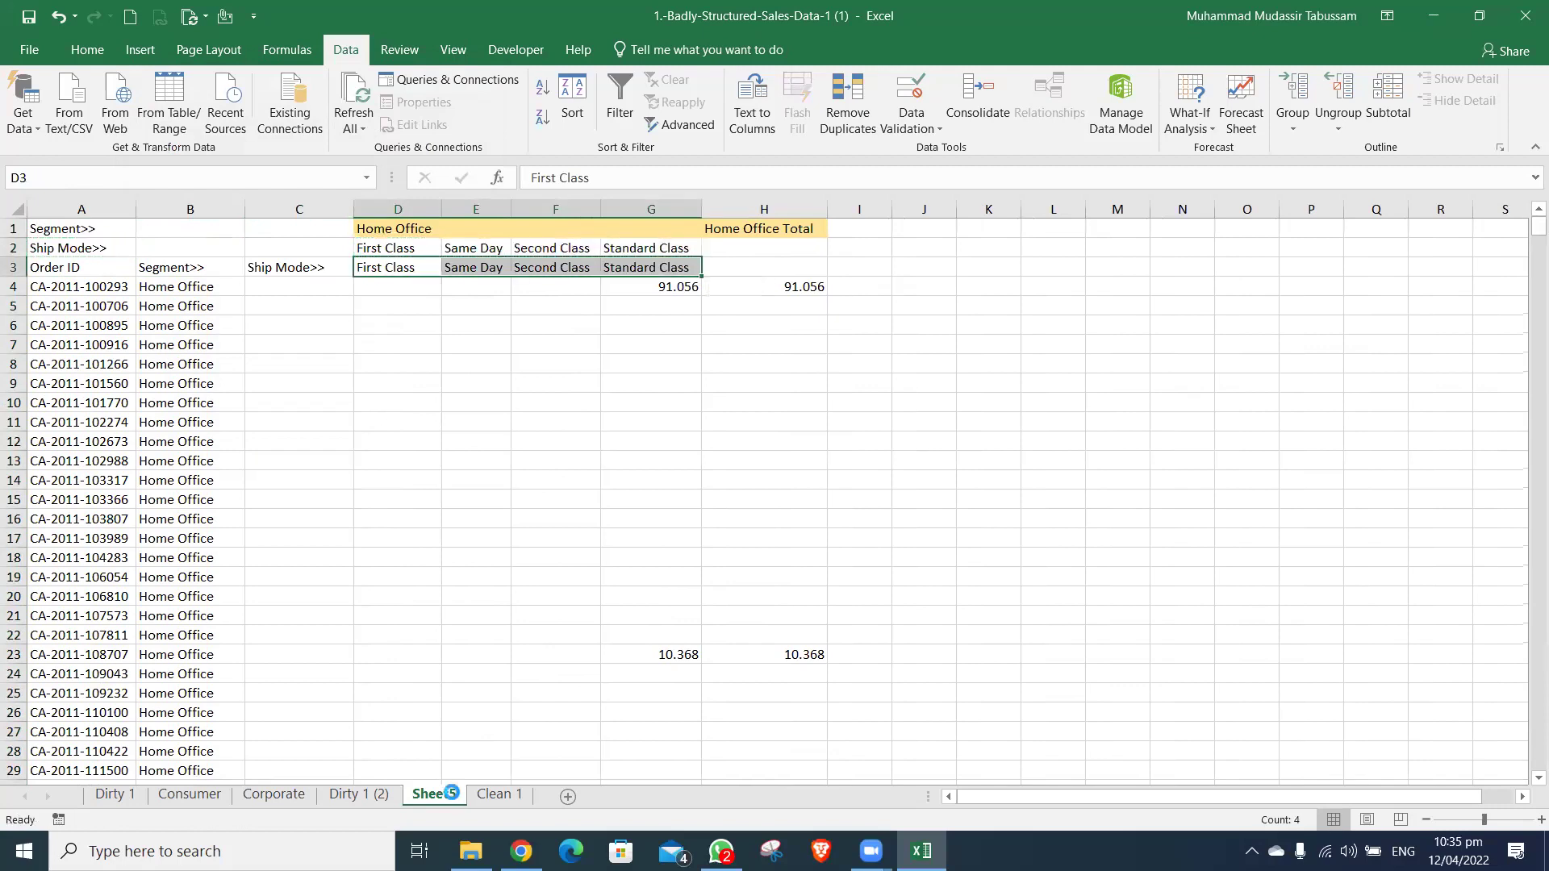
- Add filters to the row 3 headings from Order ID through Standard Class, covering the data below
key(Left)
key(Left)
key(Left)
key(shift+Right)
key(shift+Right)
key(shift+Right)
key(shift+Right)
key(shift+Right)
drag(555, 267, 699, 619)
key(ctrl+shift+l)
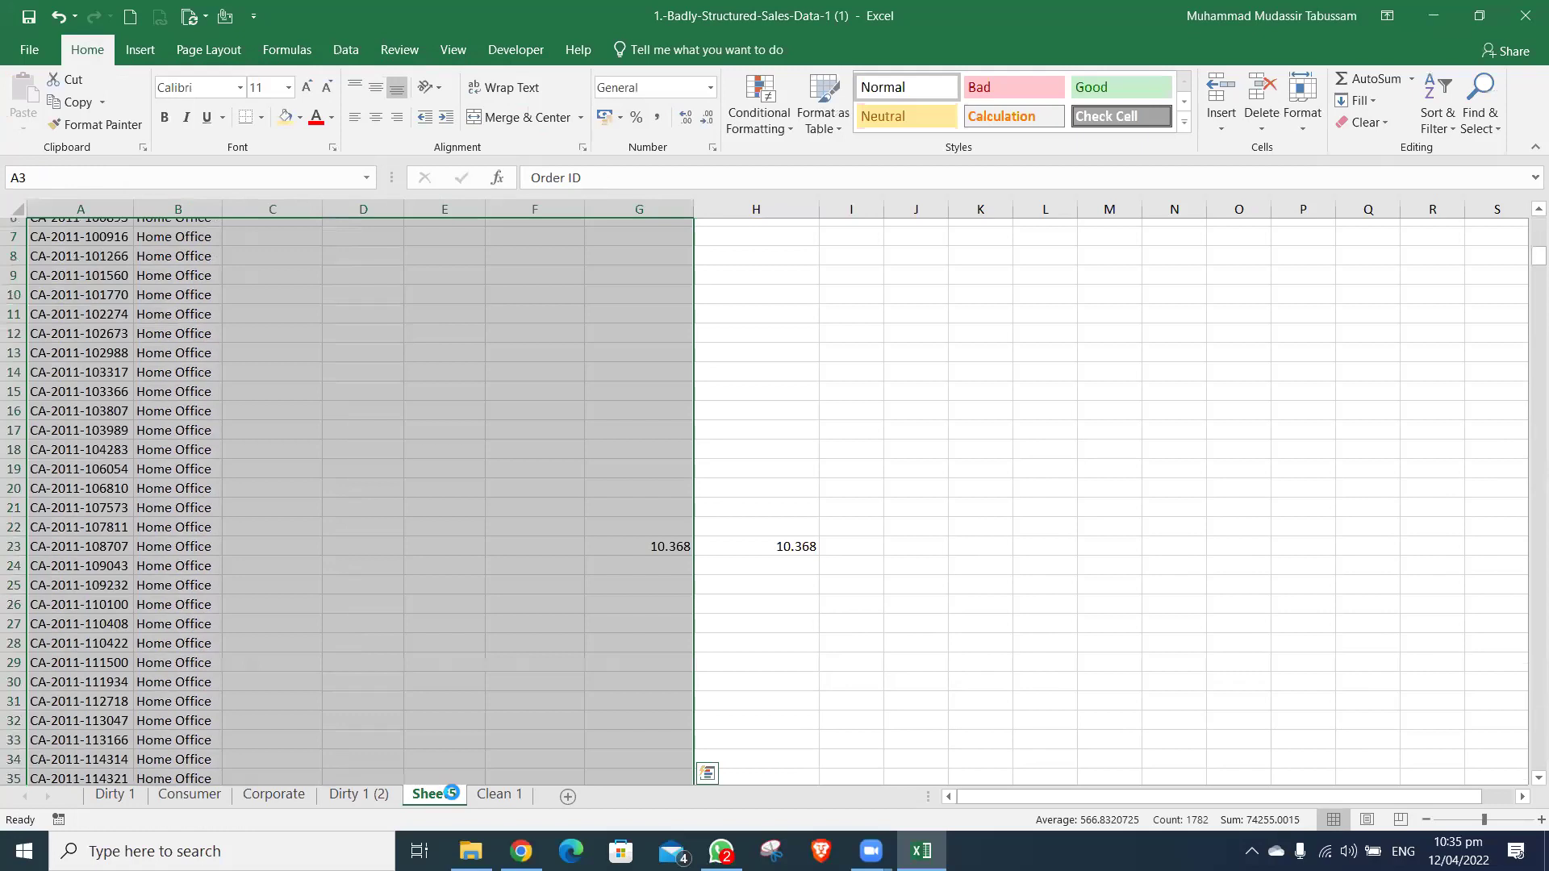
- Insert a blank column D before First Class and enter Cost as its heading in D3
key(Right)
key(Right)
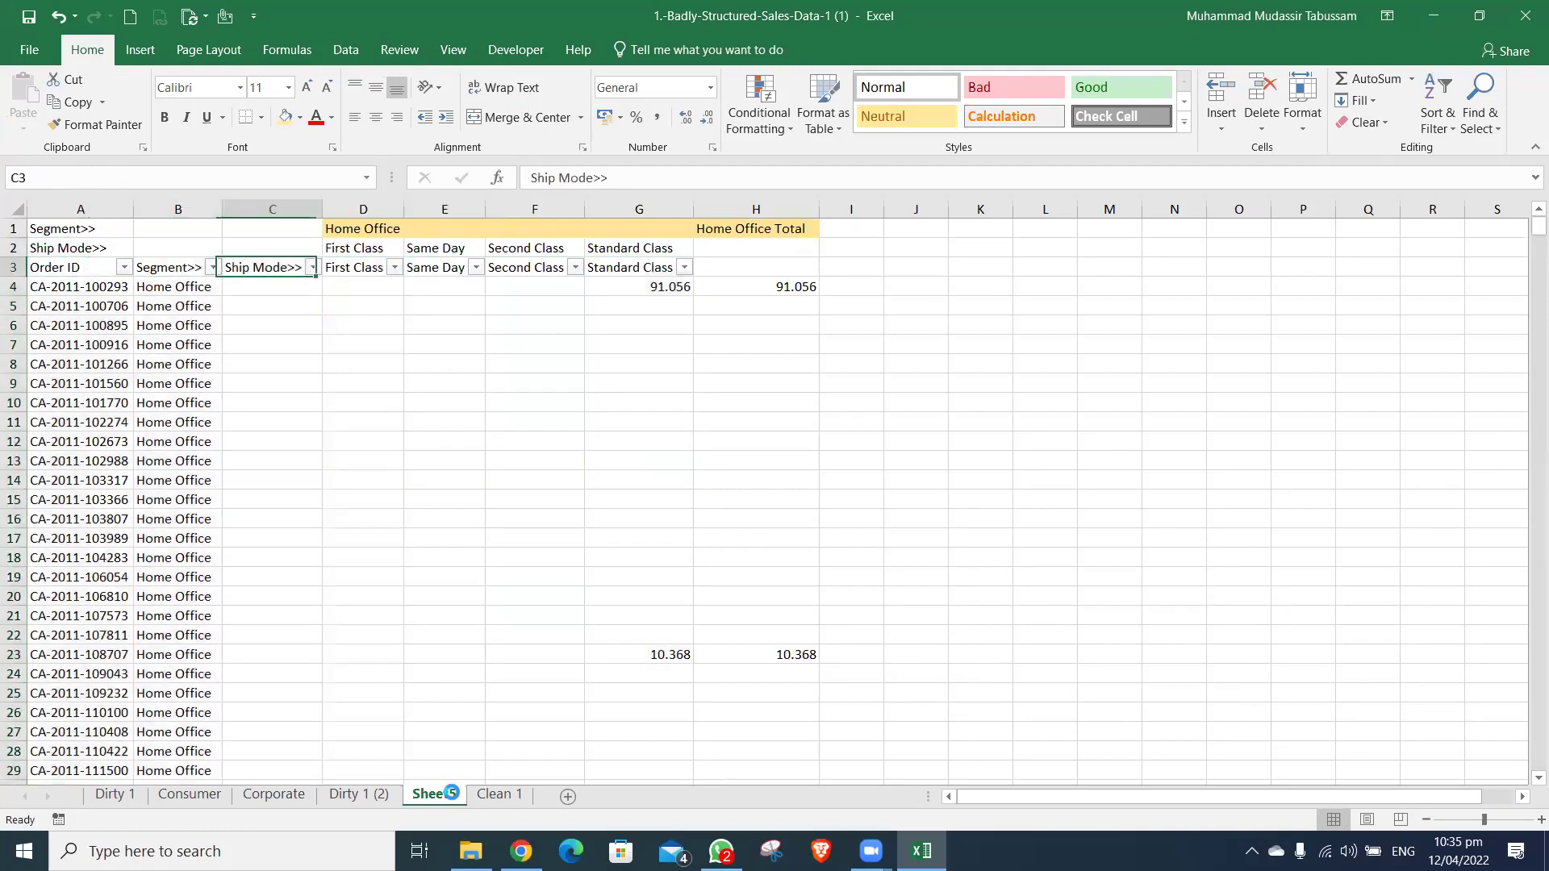
key(ctrl+space)
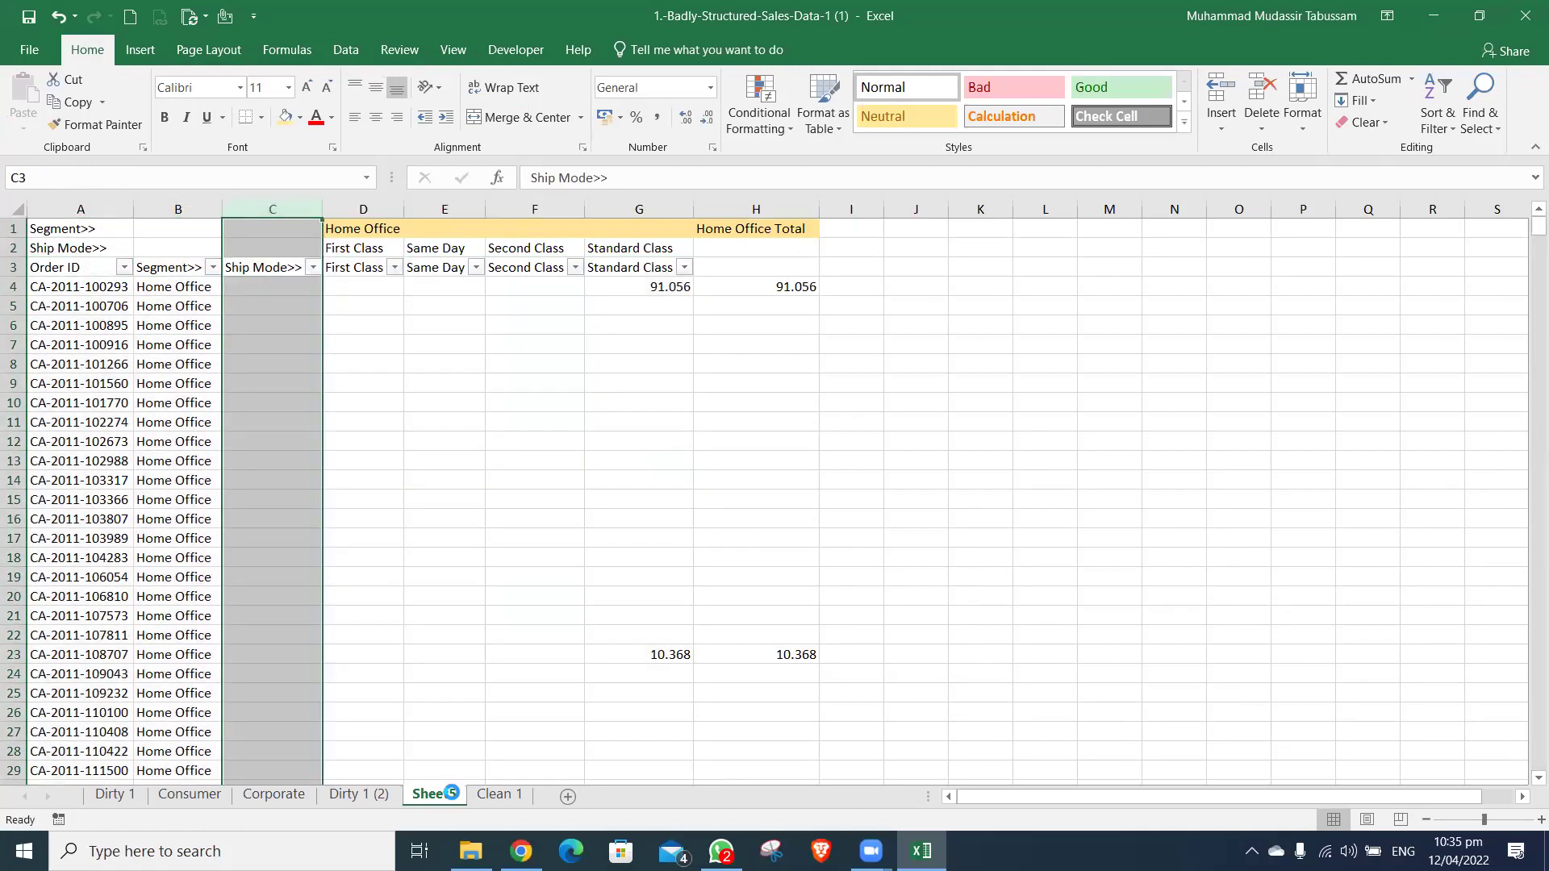
key(Right)
key(ctrl+space)
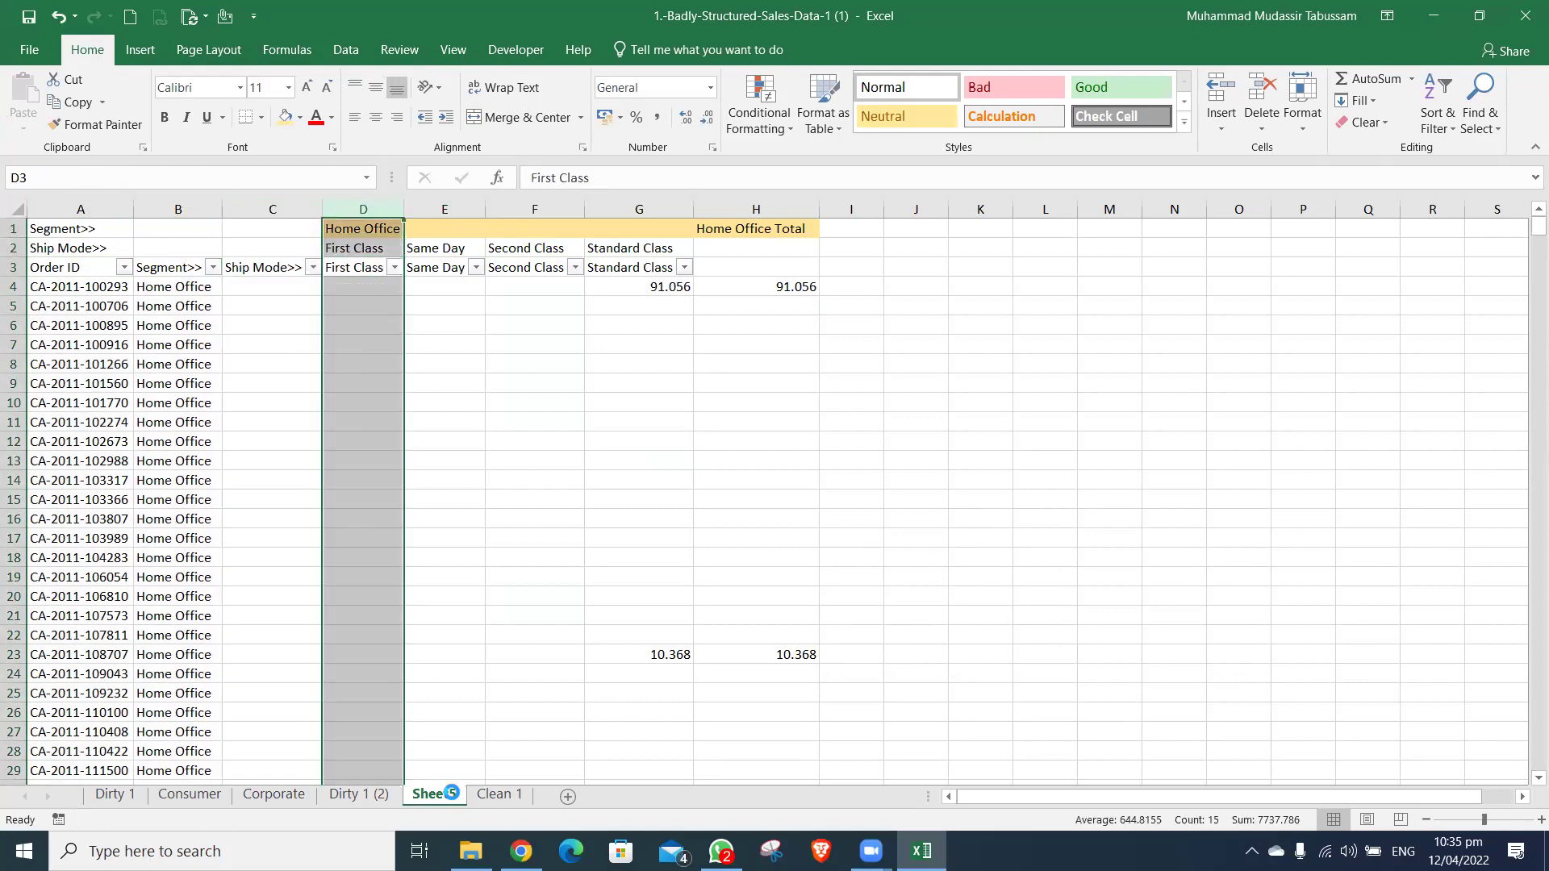
key(ctrl+shift+plus)
key(Down)
key(Up)
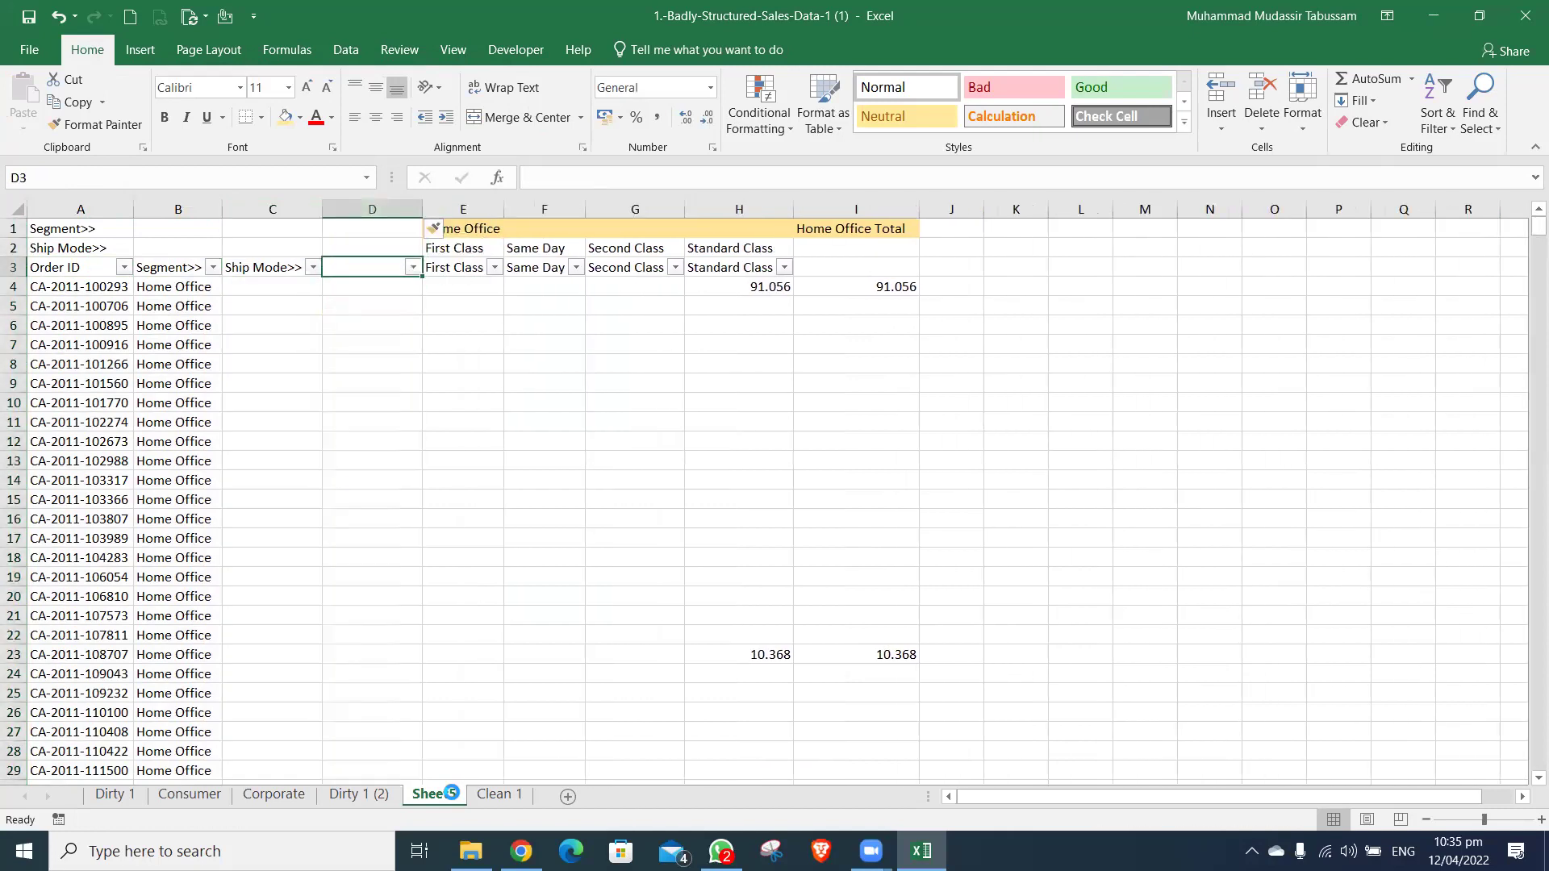
text(Cost)
key(Return)
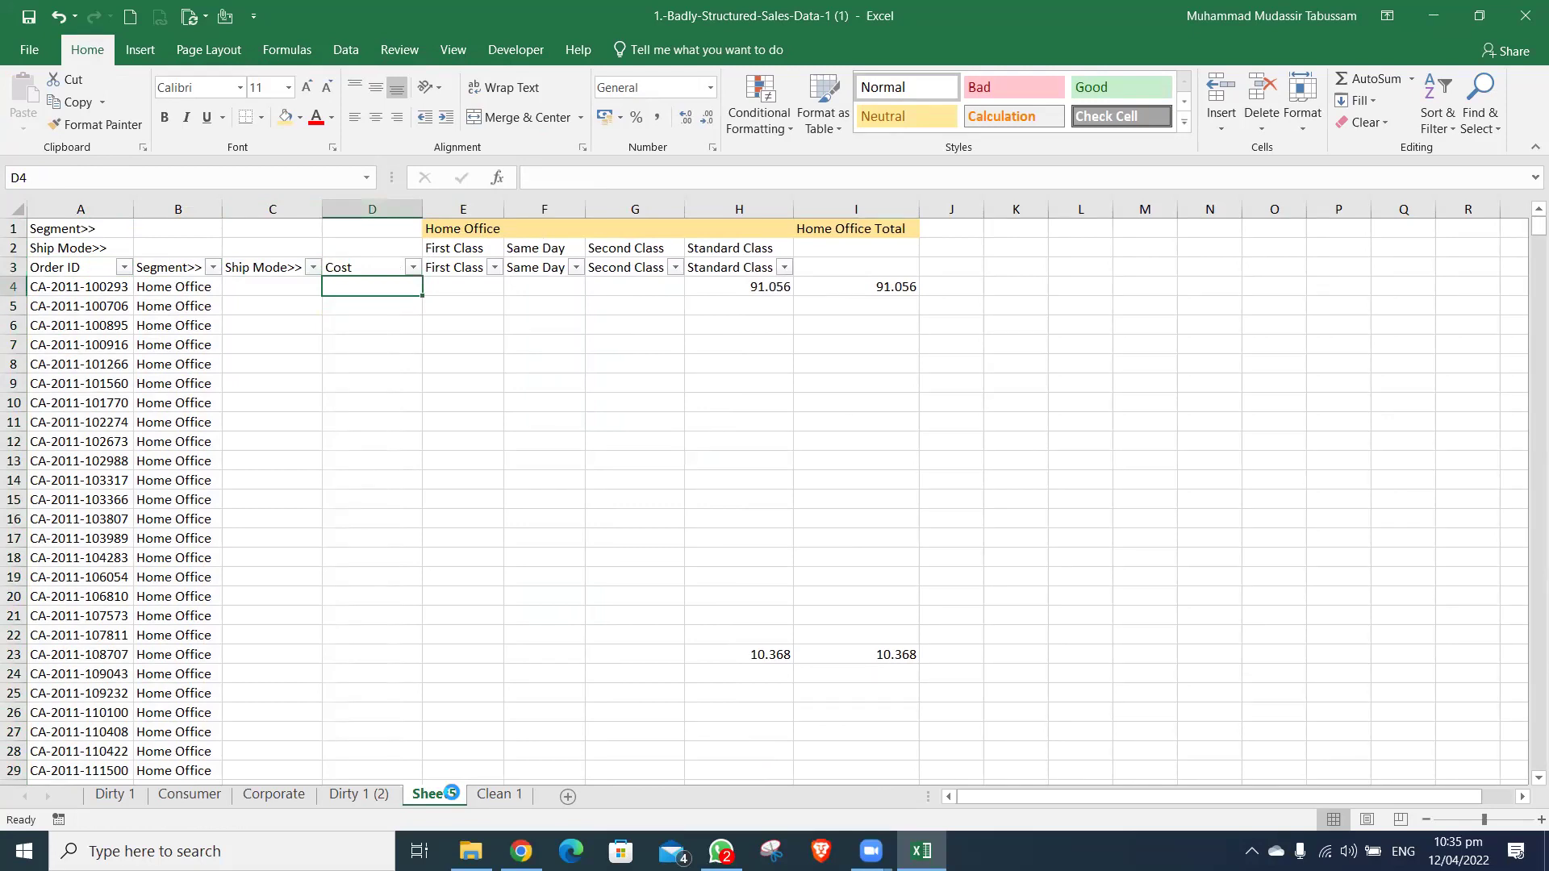
- Filter the First Class column to exclude blank cells
click(372, 267)
click(263, 267)
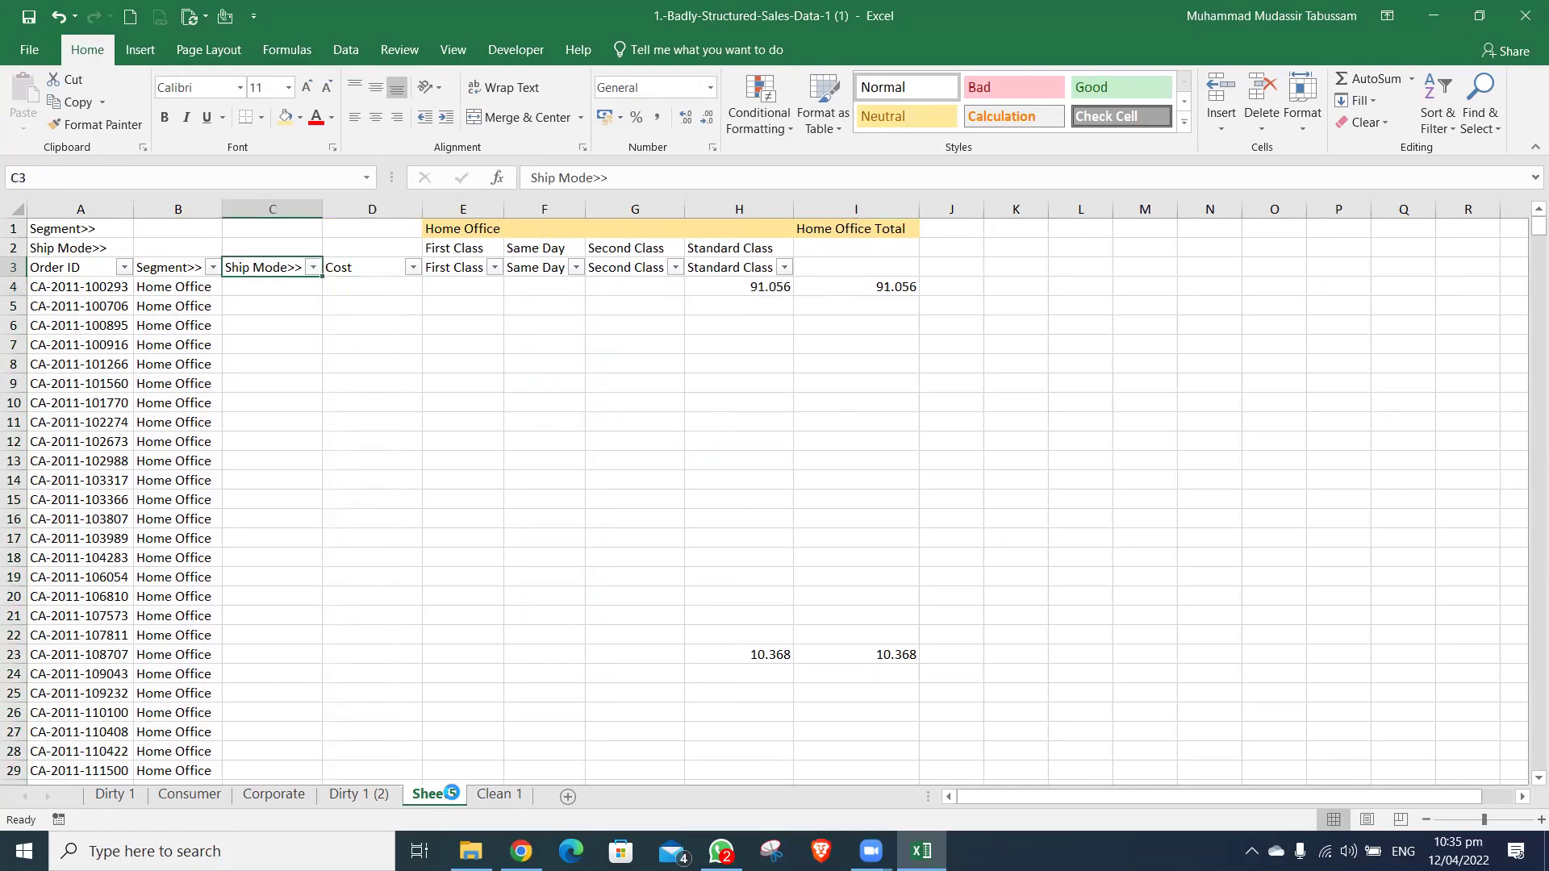
key(alt+Down)
key(Escape)
click(372, 267)
click(462, 267)
key(ctrl+c)
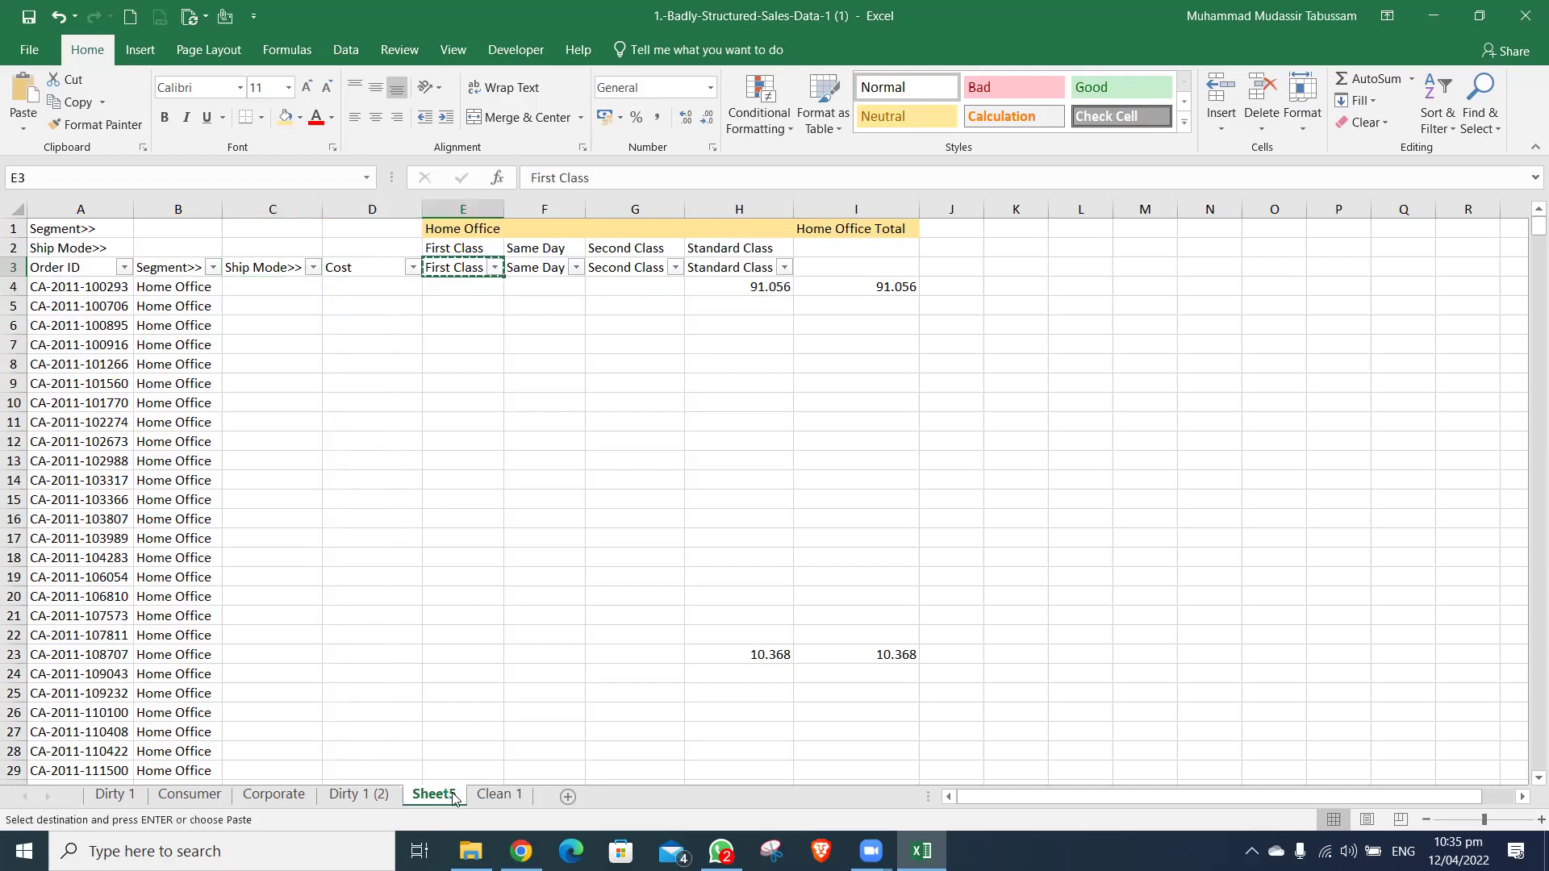
key(alt+Down)
key(Tab)
key(Tab)
key(Down)
key(End)
key(space)
key(Return)
key(Down)
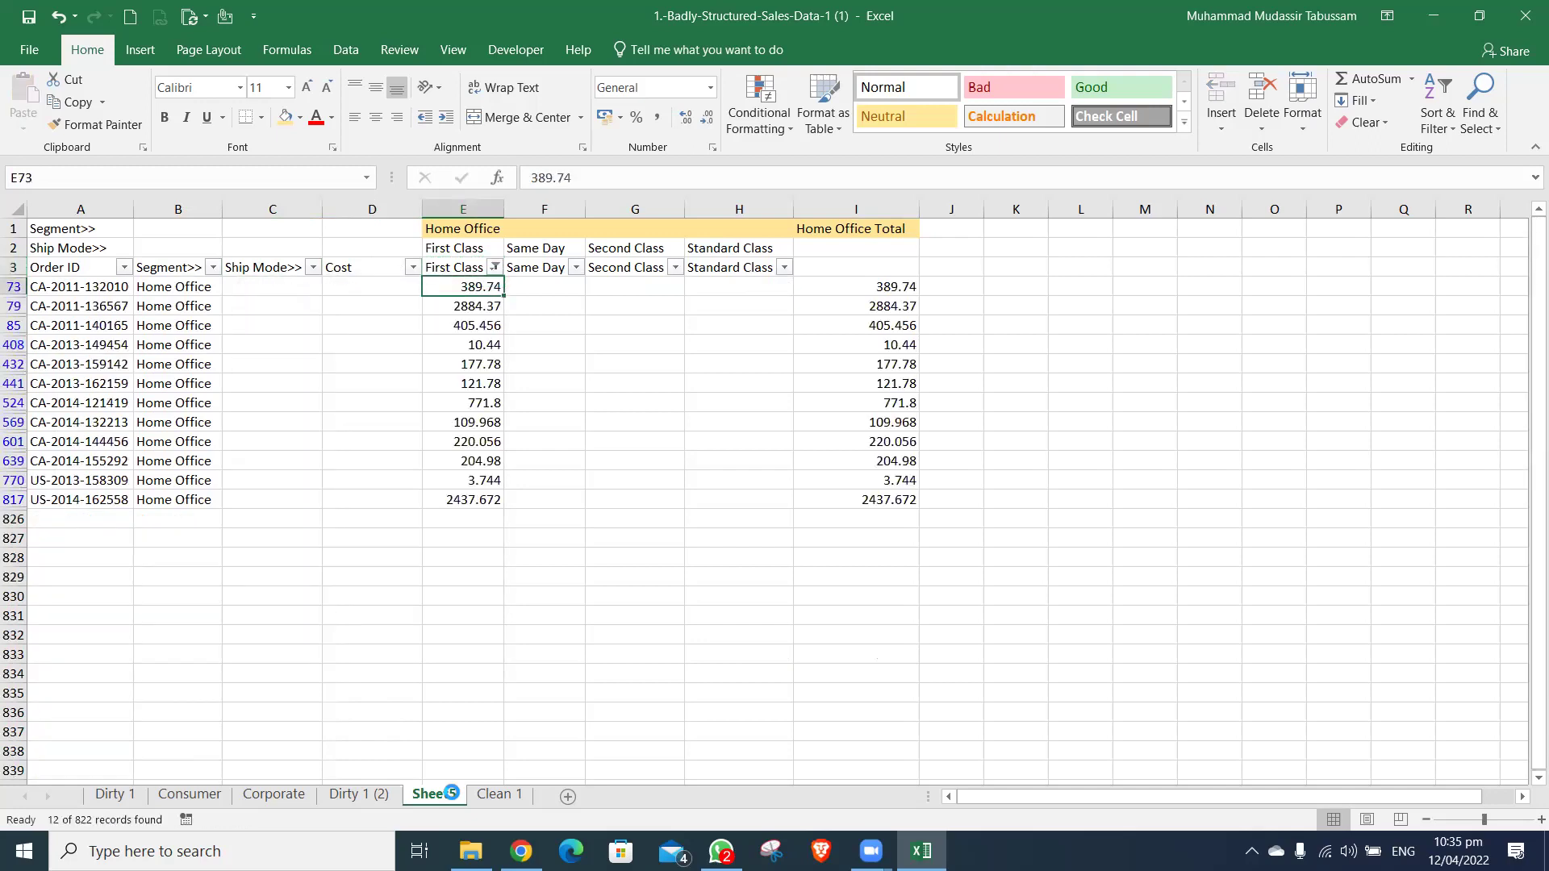
- Copy the First Class heading into the Ship Mode>> column for all the filtered rows, from C73 to C817
key(Left)
key(Left)
key(Right)
key(Up)
key(Right)
key(ctrl+c)
key(Left)
key(Left)
key(Left)
key(Down)
key(ctrl+Down)
key(Right)
key(ctrl+shift+Up)
key(shift+Down)
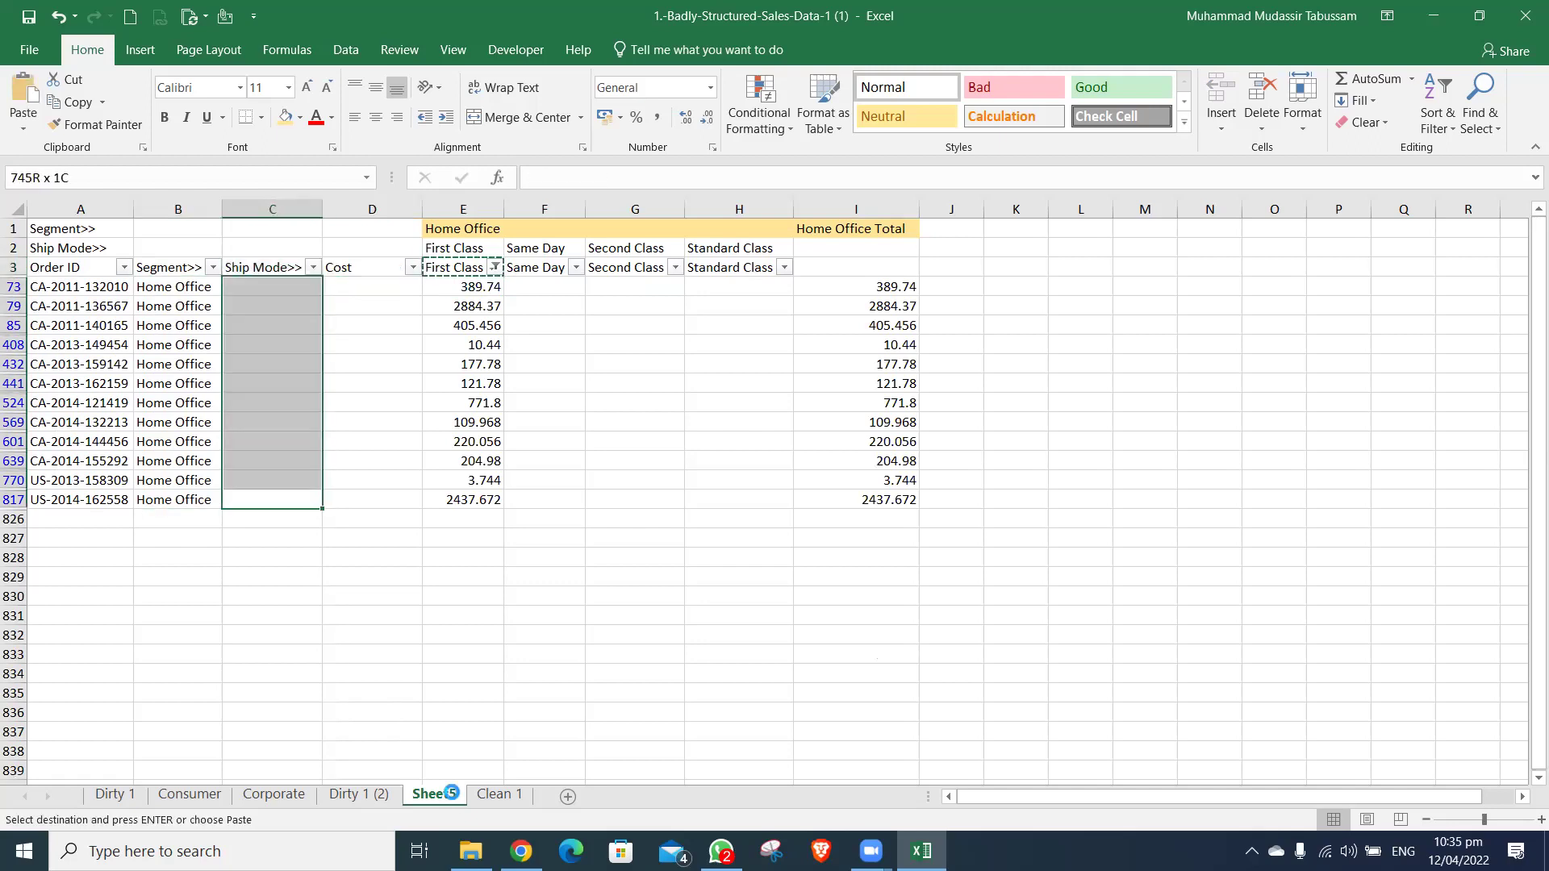
key(ctrl+v)
- Enter the formula =E73 in D73, the first filtered cell of the Cost column
key(ctrl+Up)
key(Right)
key(Right)
key(Down)
key(ctrl+shift+Down)
key(Up)
key(Escape)
key(Left)
key(Up)
key(Down)
key(Down)
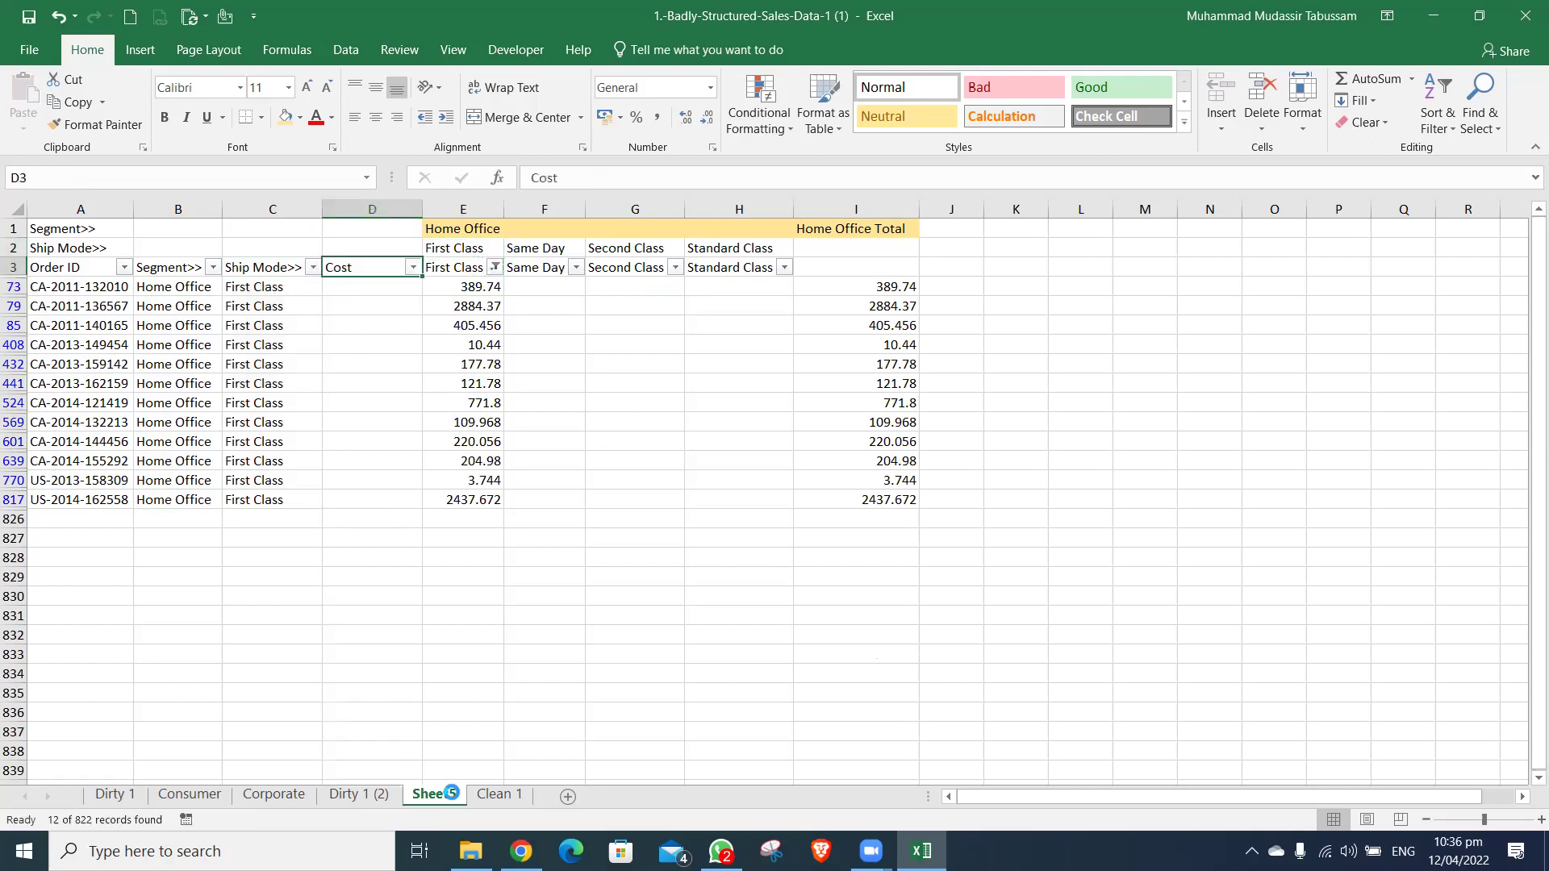
text(=)
key(Right)
key(Right)
key(Left)
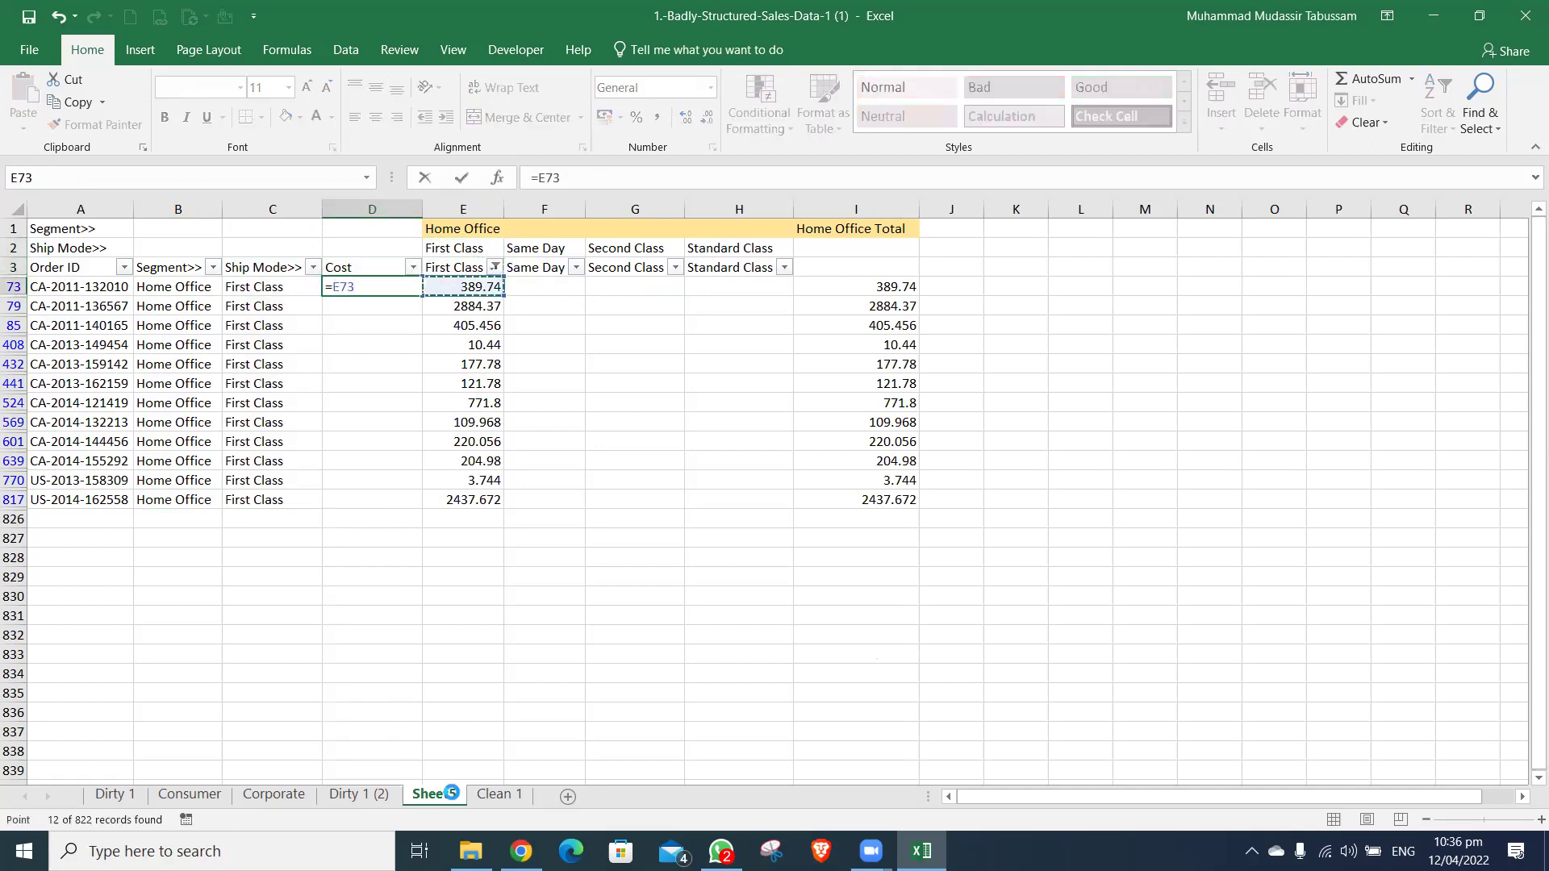
key(Return)
key(Up)
- Copy the D73 formula and paste it into only the visible Cost cells, down to D817
key(ctrl+c)
key(Left)
key(ctrl+Down)
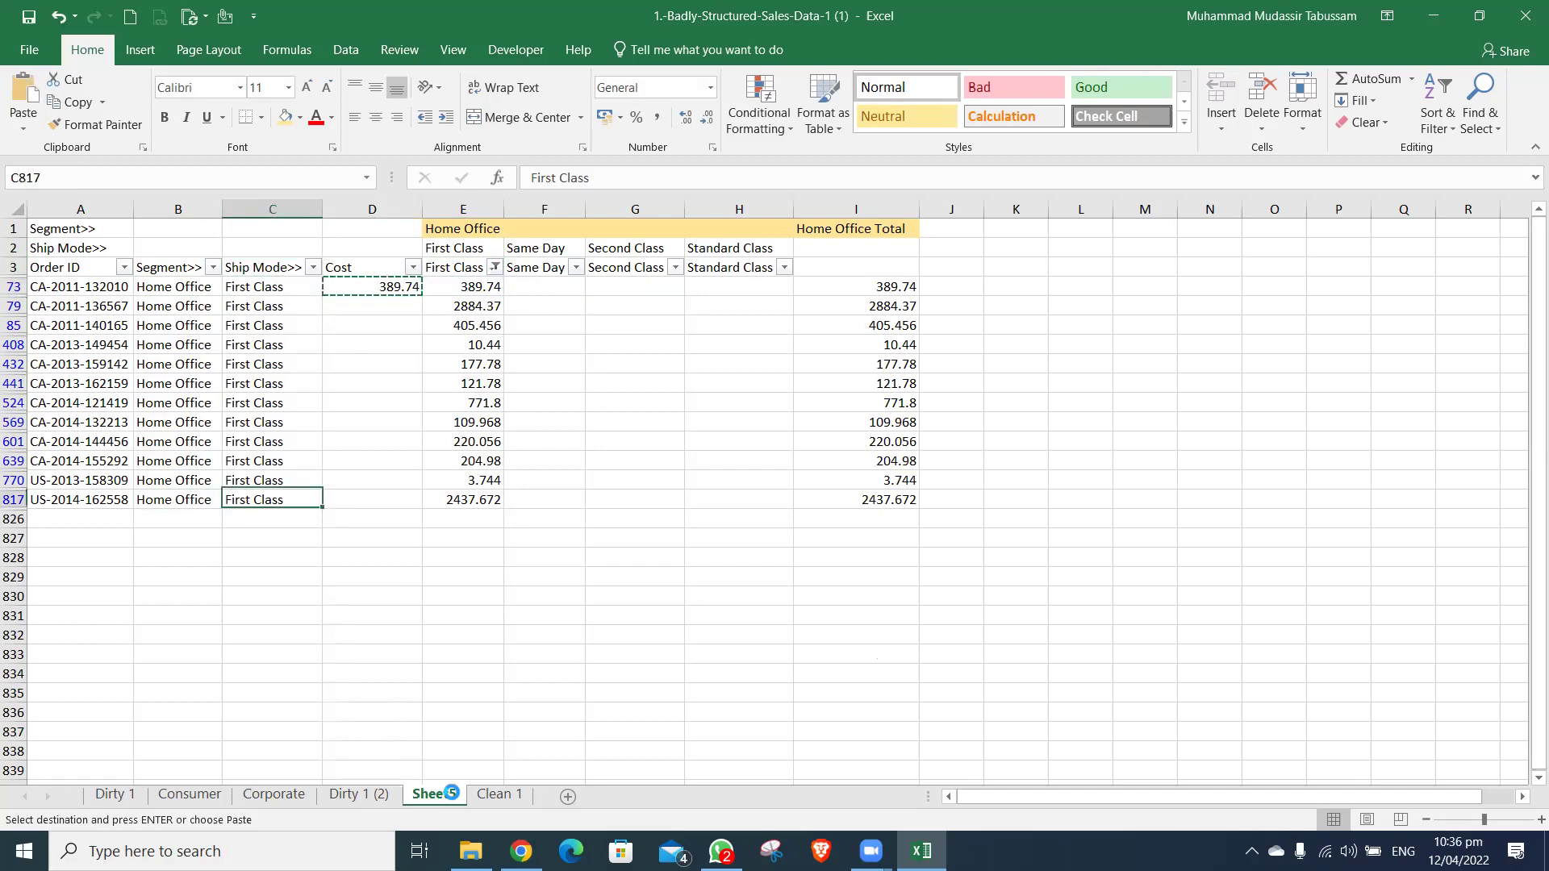
key(Right)
key(ctrl+shift+Up)
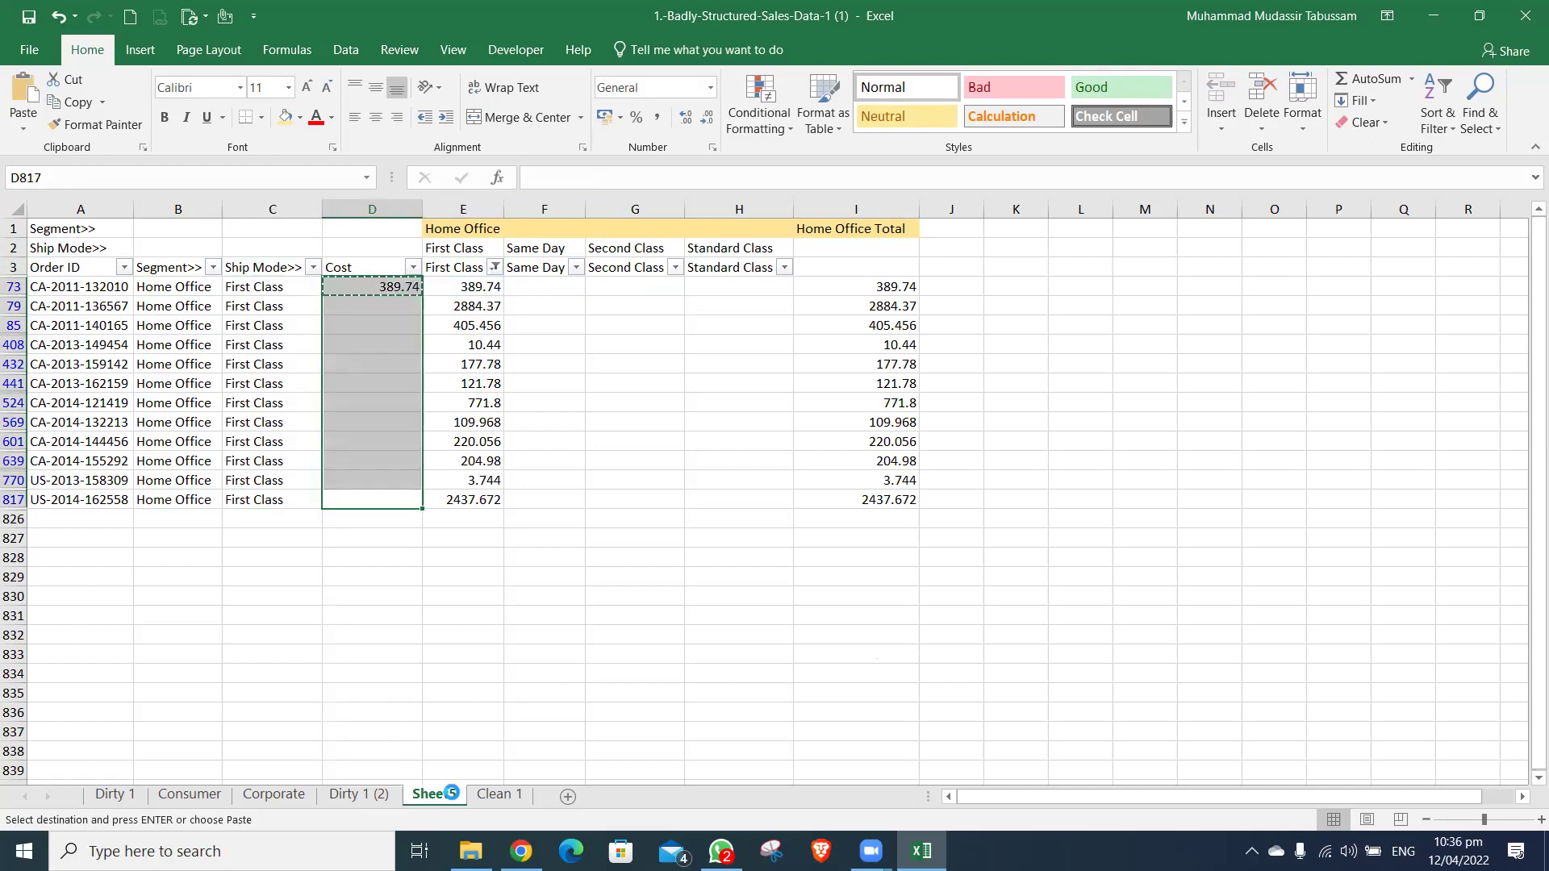
key(F5)
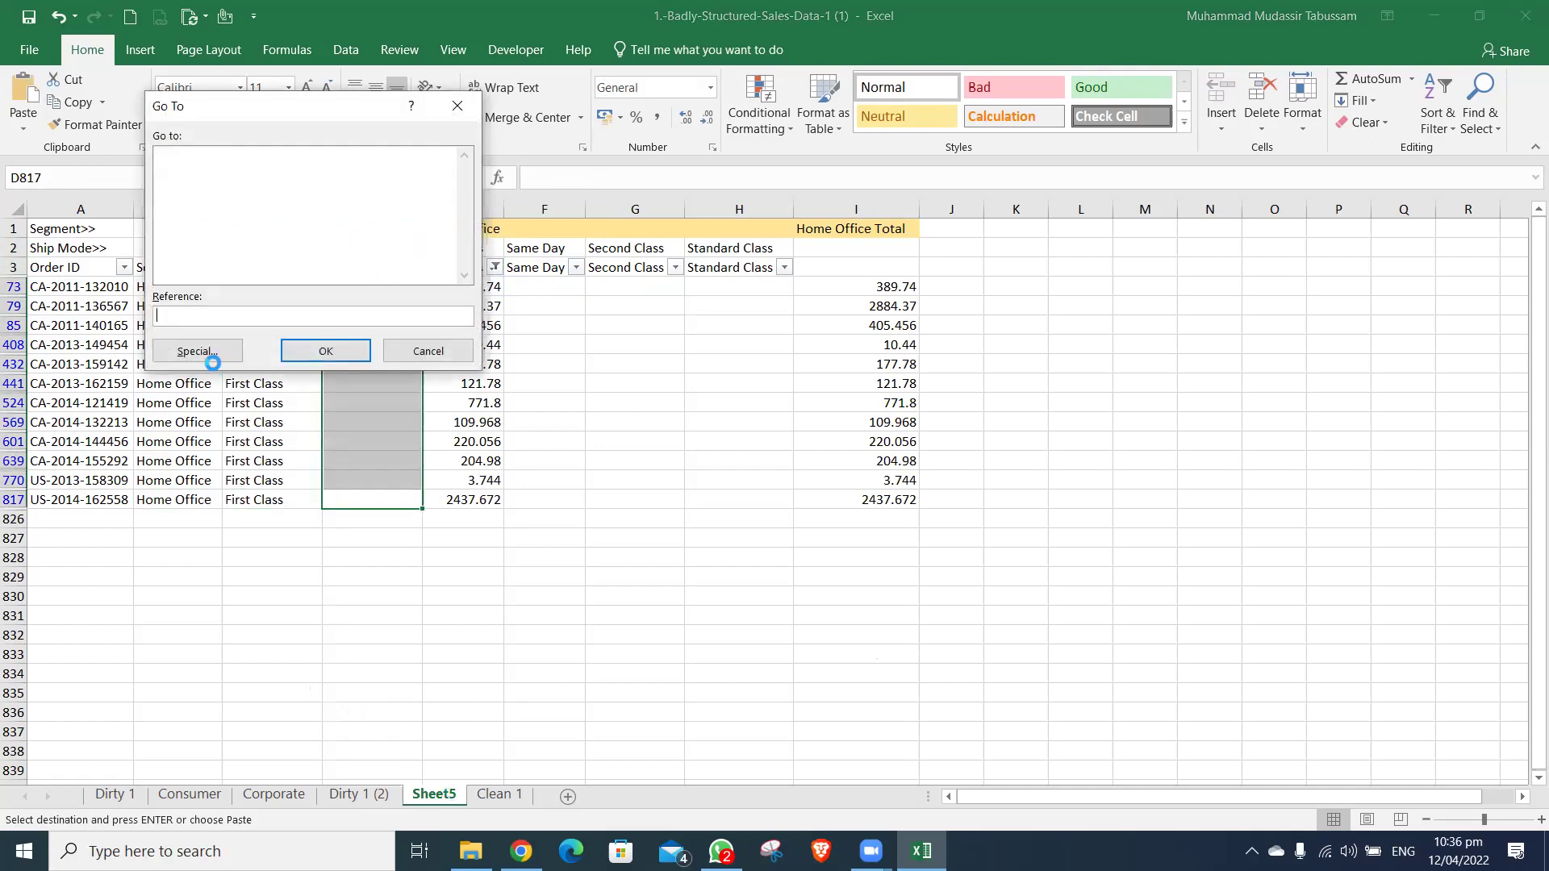
click(212, 353)
click(377, 268)
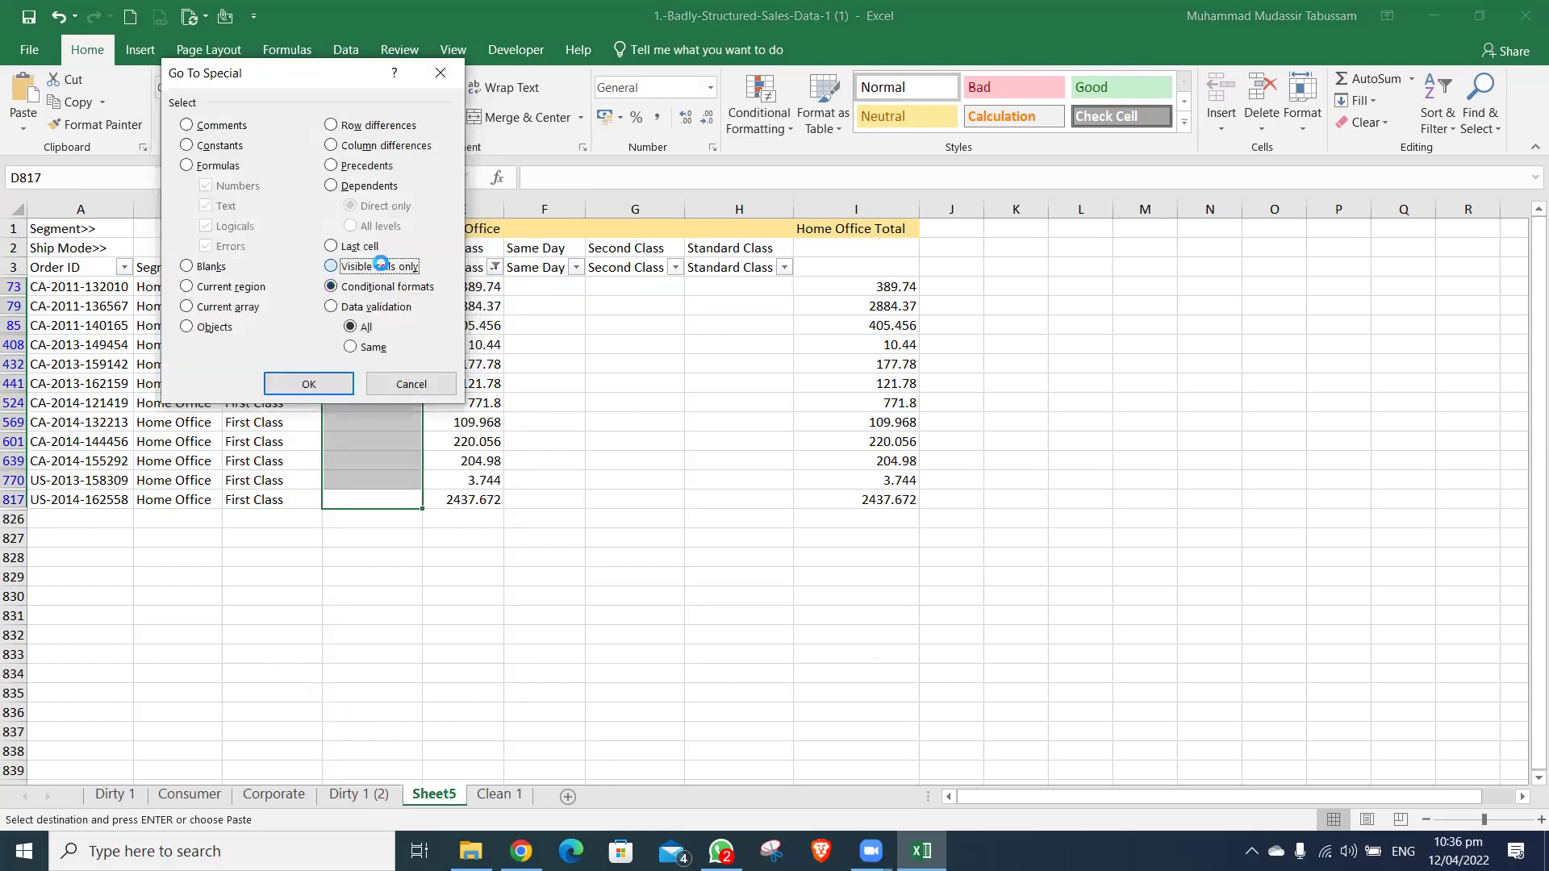
click(321, 381)
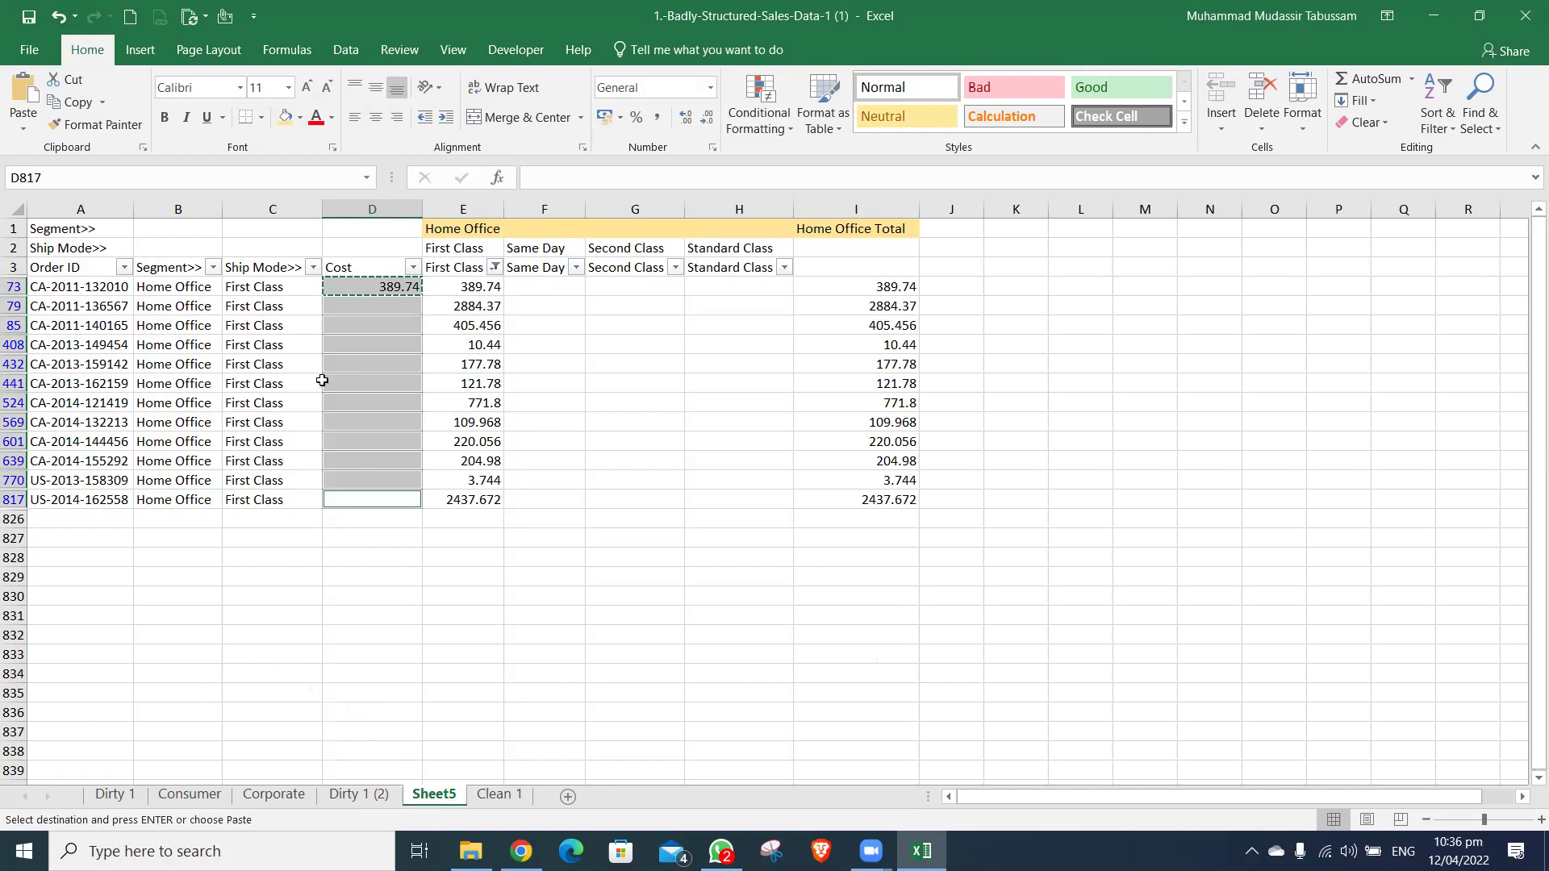
key(ctrl+alt+v)
click(322, 381)
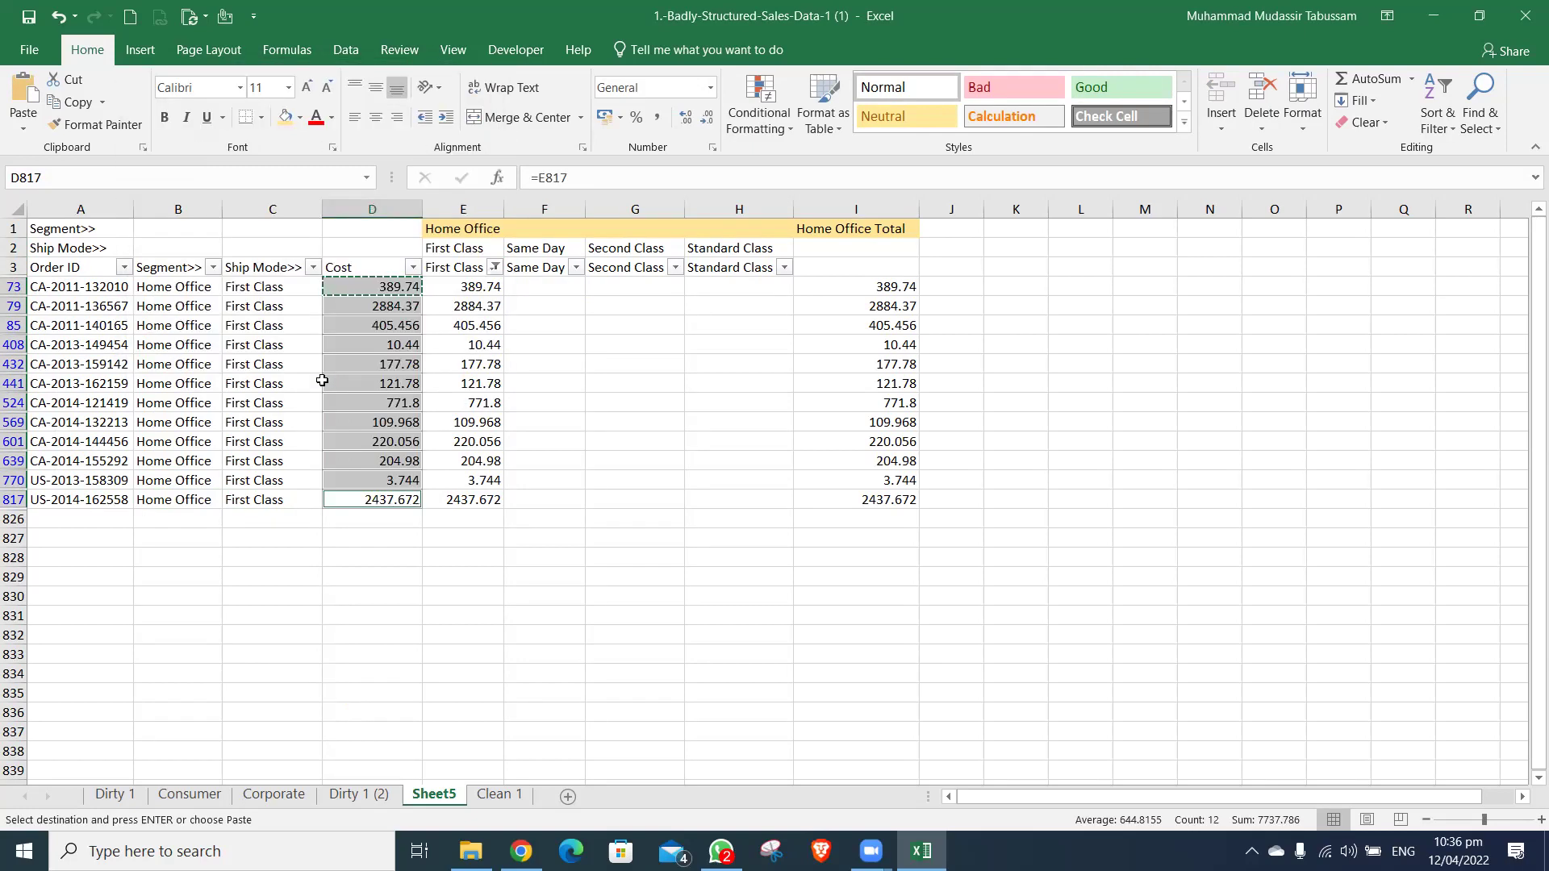
- Clear the First Class filter so all the Home Office rows are shown
key(Escape)
key(Up)
key(Up)
key(Up)
key(Up)
key(Up)
key(Up)
key(Up)
key(Up)
key(Up)
key(Up)
key(Up)
key(Up)
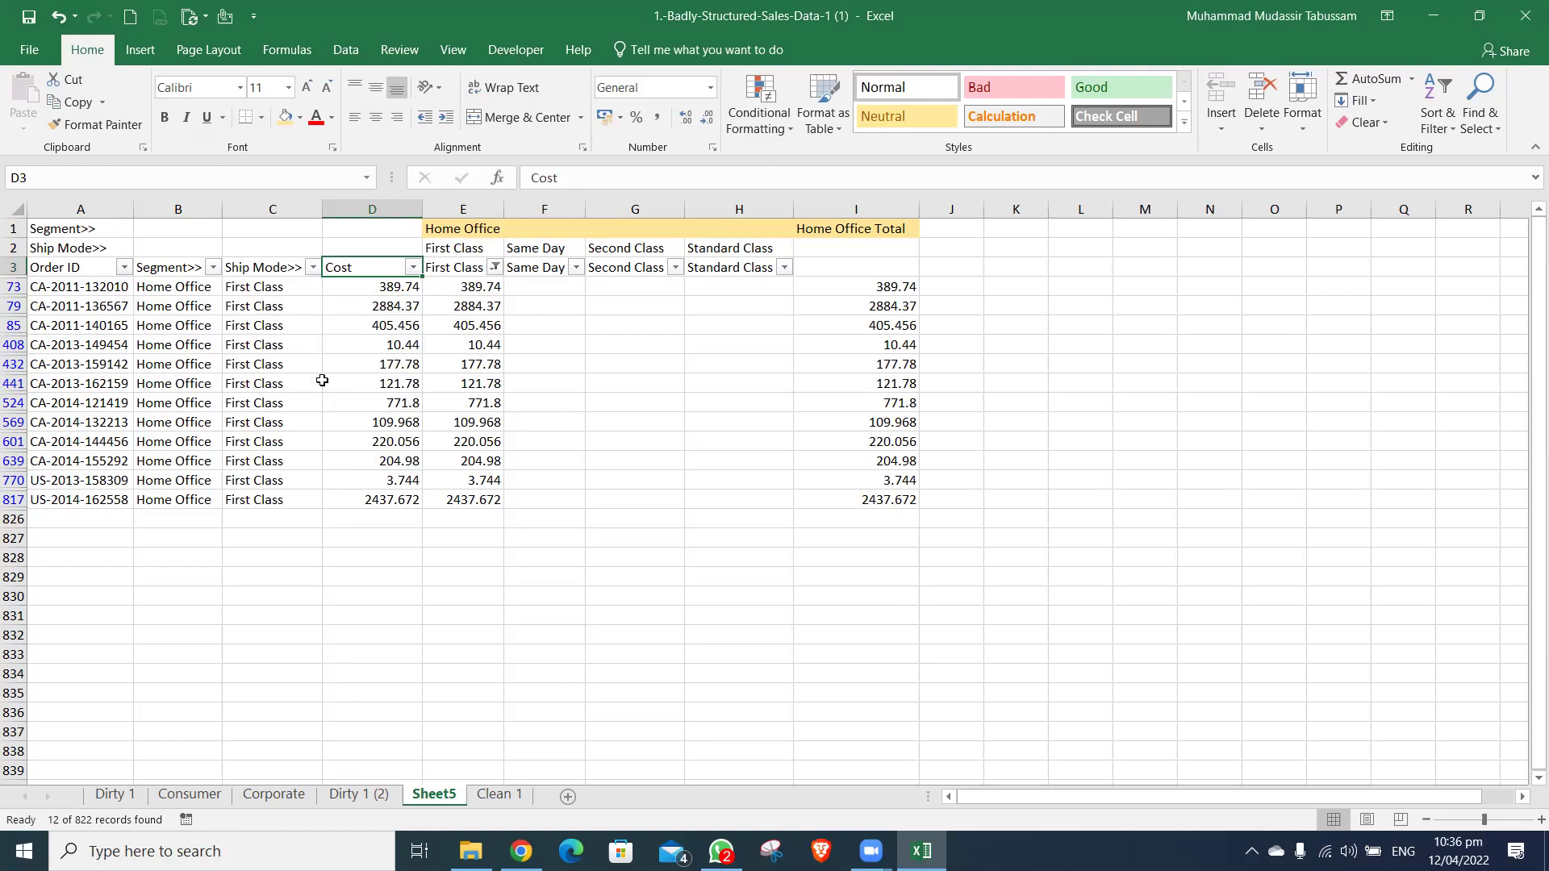
key(Right)
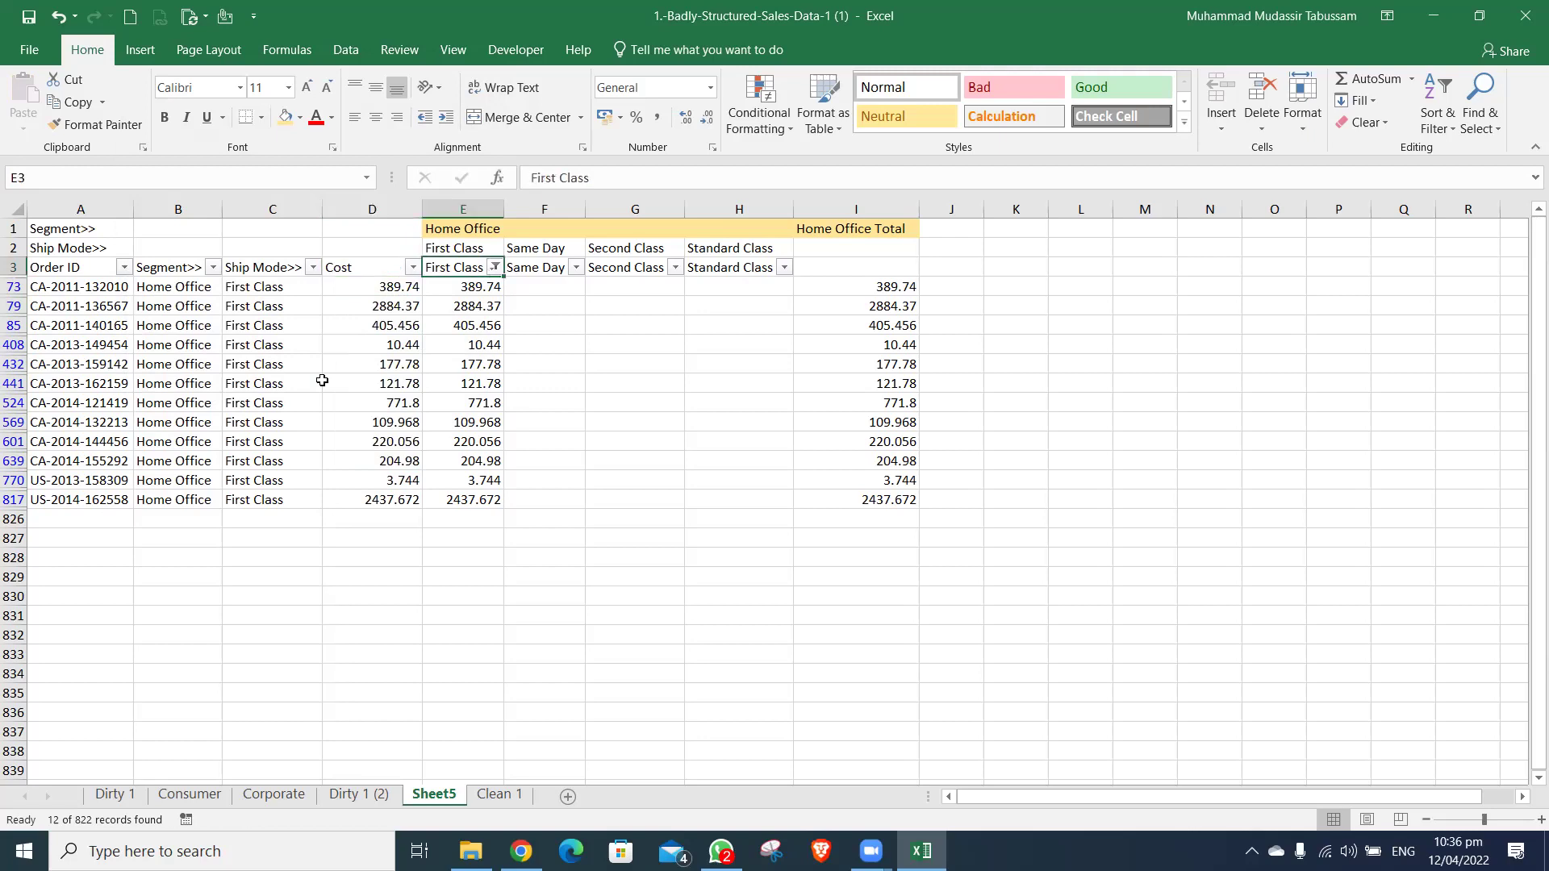
key(alt+a)
key(c)
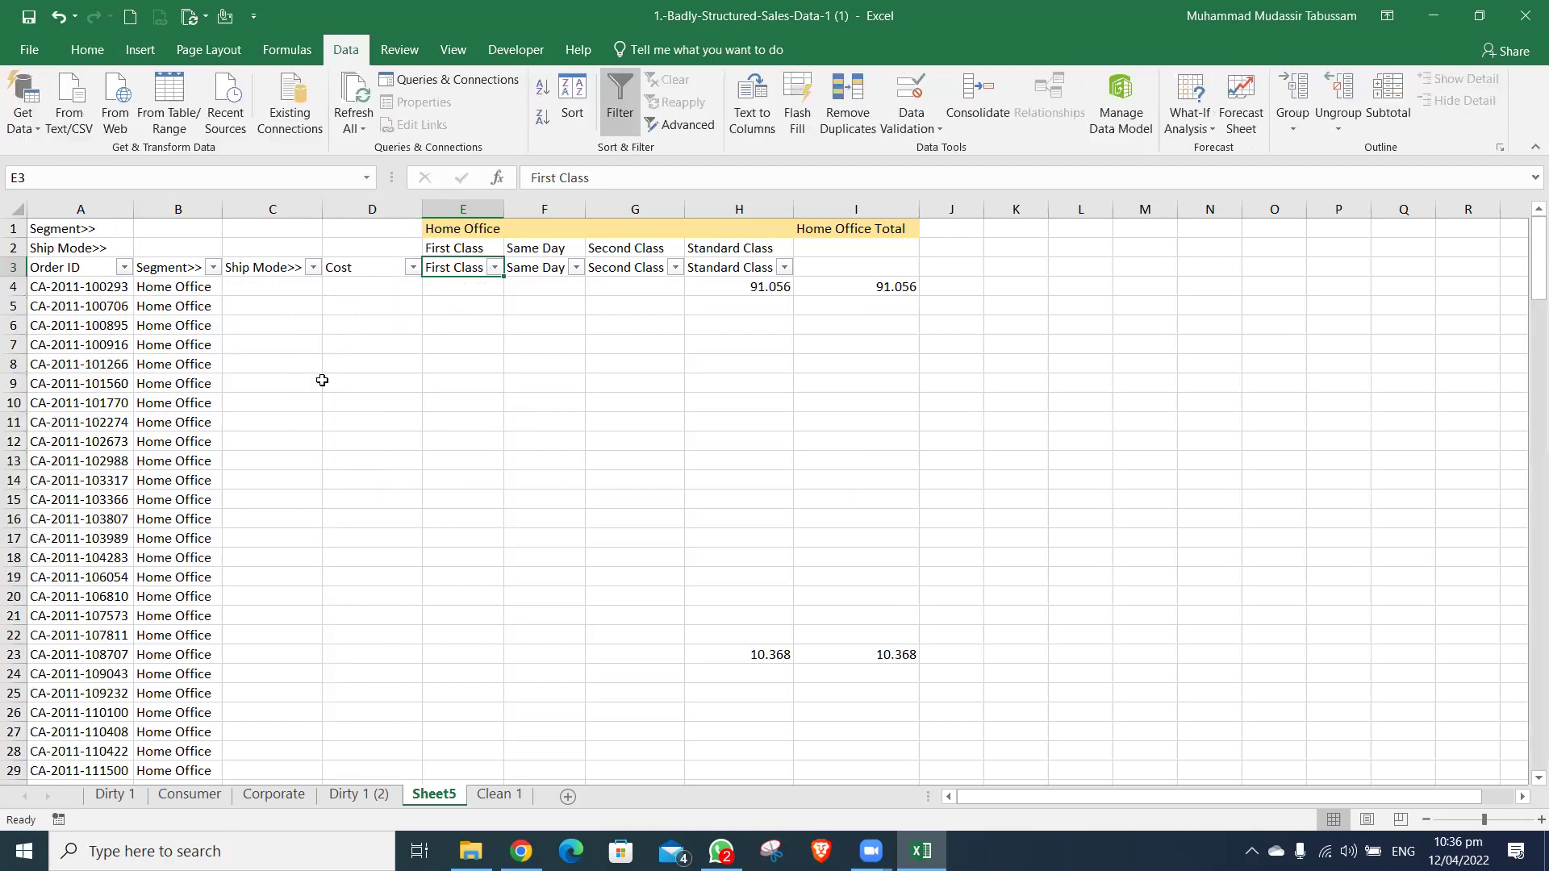
- Filter the Same Day column to exclude blank cells
key(Right)
key(alt+Down)
key(Down)
key(Down)
key(Down)
key(Down)
key(Down)
key(Down)
key(Down)
key(Down)
key(Down)
key(Down)
key(space)
key(Return)
- Copy the Same Day heading into the Ship Mode>> column for all the filtered rows, from C135 to C741
key(Down)
key(Left)
key(Left)
key(Left)
key(Right)
key(Right)
key(Right)
key(Up)
key(ctrl+c)
key(ctrl+Left)
key(Down)
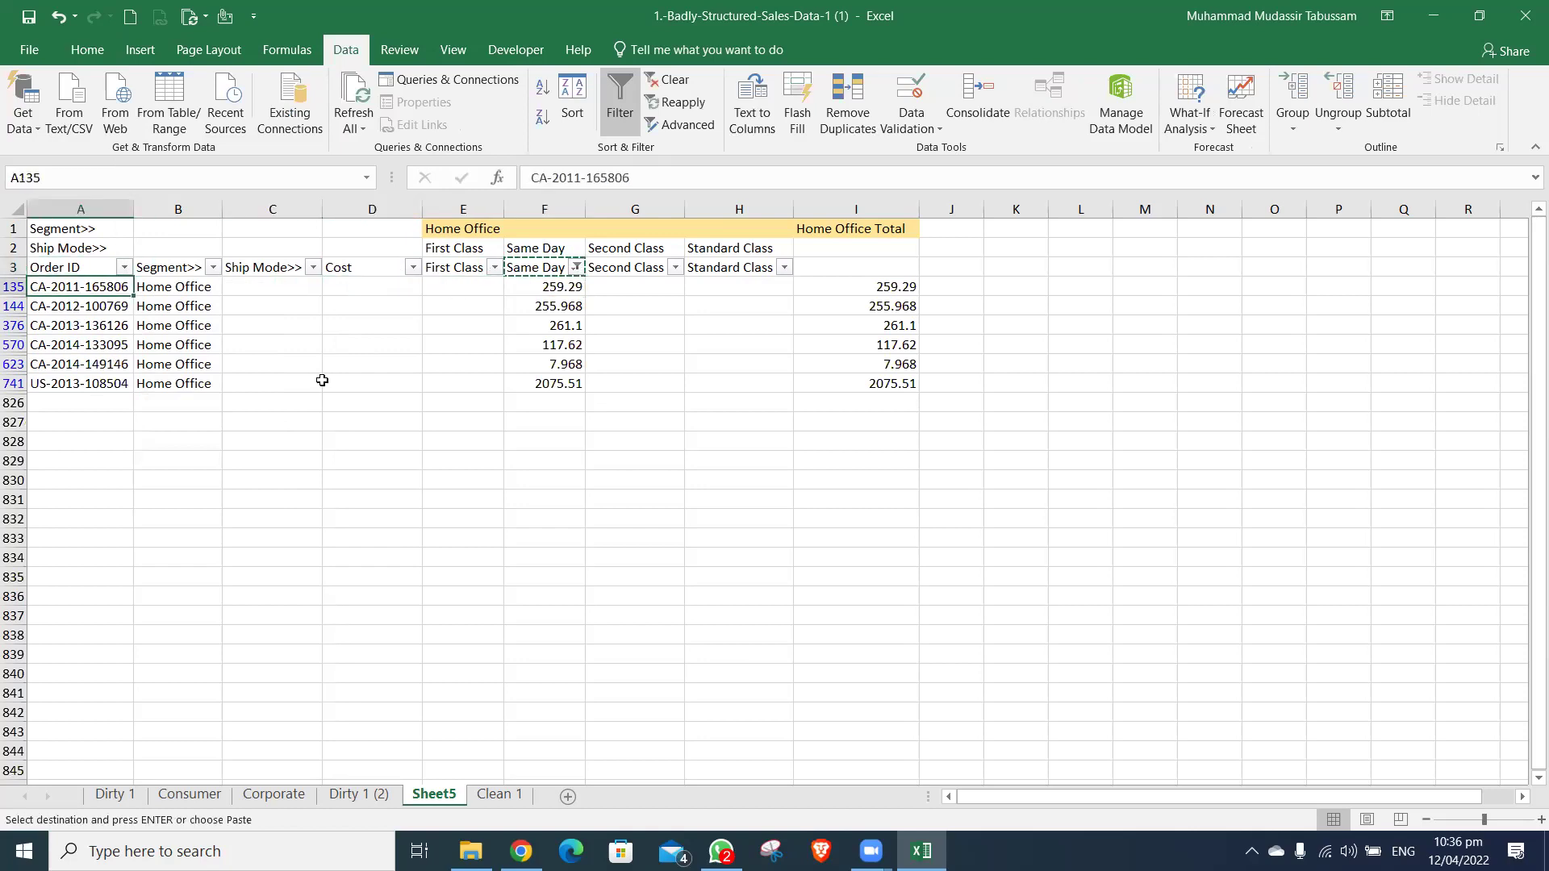
key(ctrl+Down)
key(Right)
key(Right)
key(ctrl+shift+Up)
key(shift+Down)
key(ctrl+v)
- Enter the formula =F135 in D135, the first filtered cell of the Cost column
key(Right)
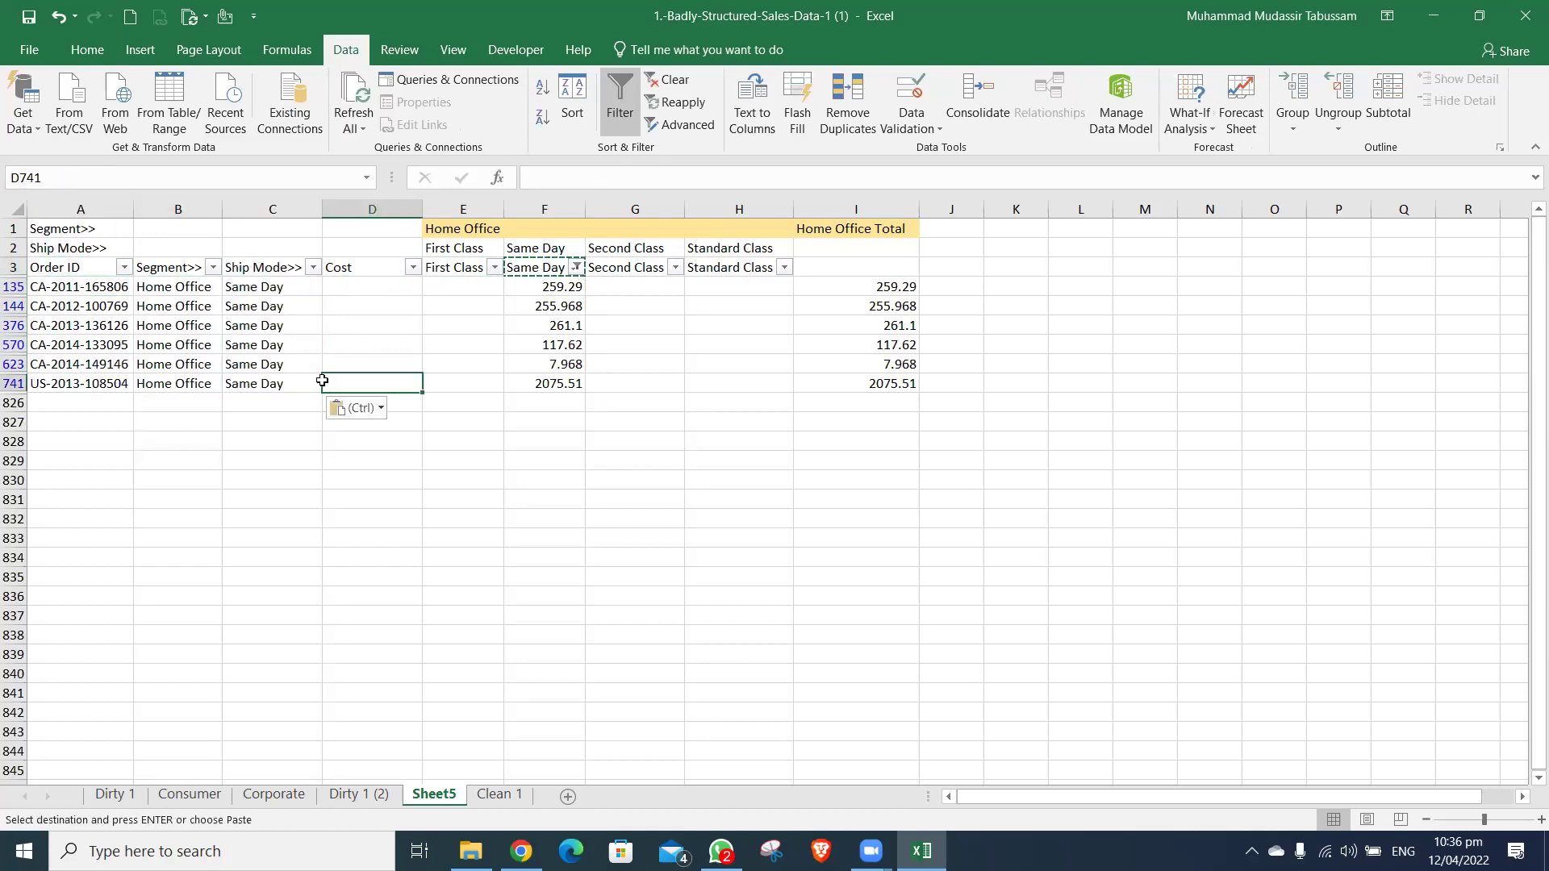
key(Right)
key(Right)
key(Up)
key(Up)
key(Up)
key(Up)
key(Left)
key(Left)
key(Up)
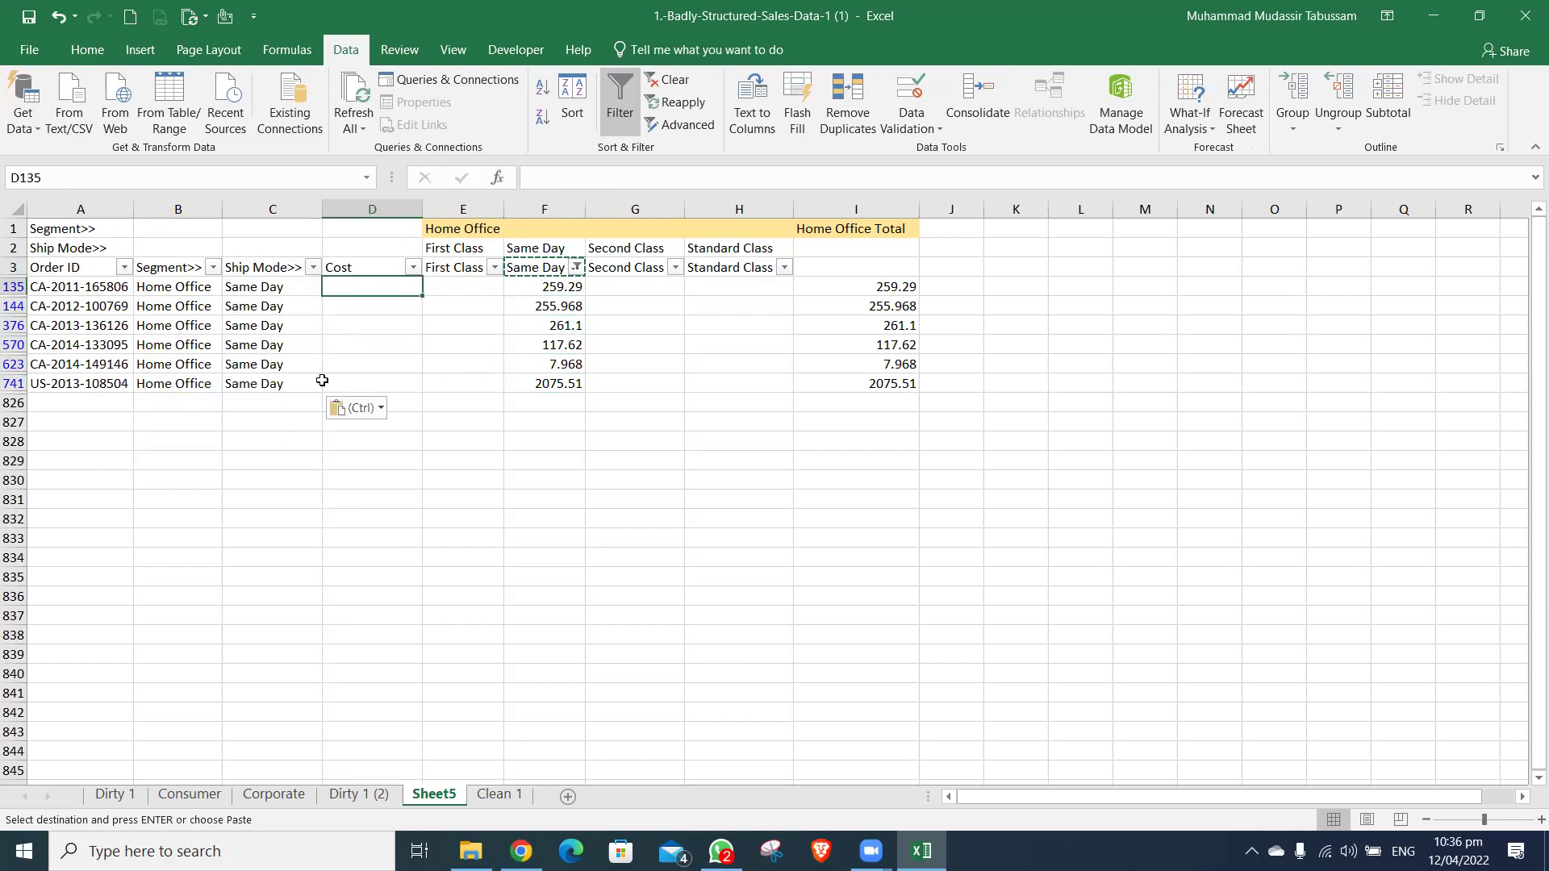
text(=)
key(Right)
key(Right)
key(Return)
- Copy the D135 formula and paste it into only the visible Cost cells, down to D741
key(Up)
key(ctrl+c)
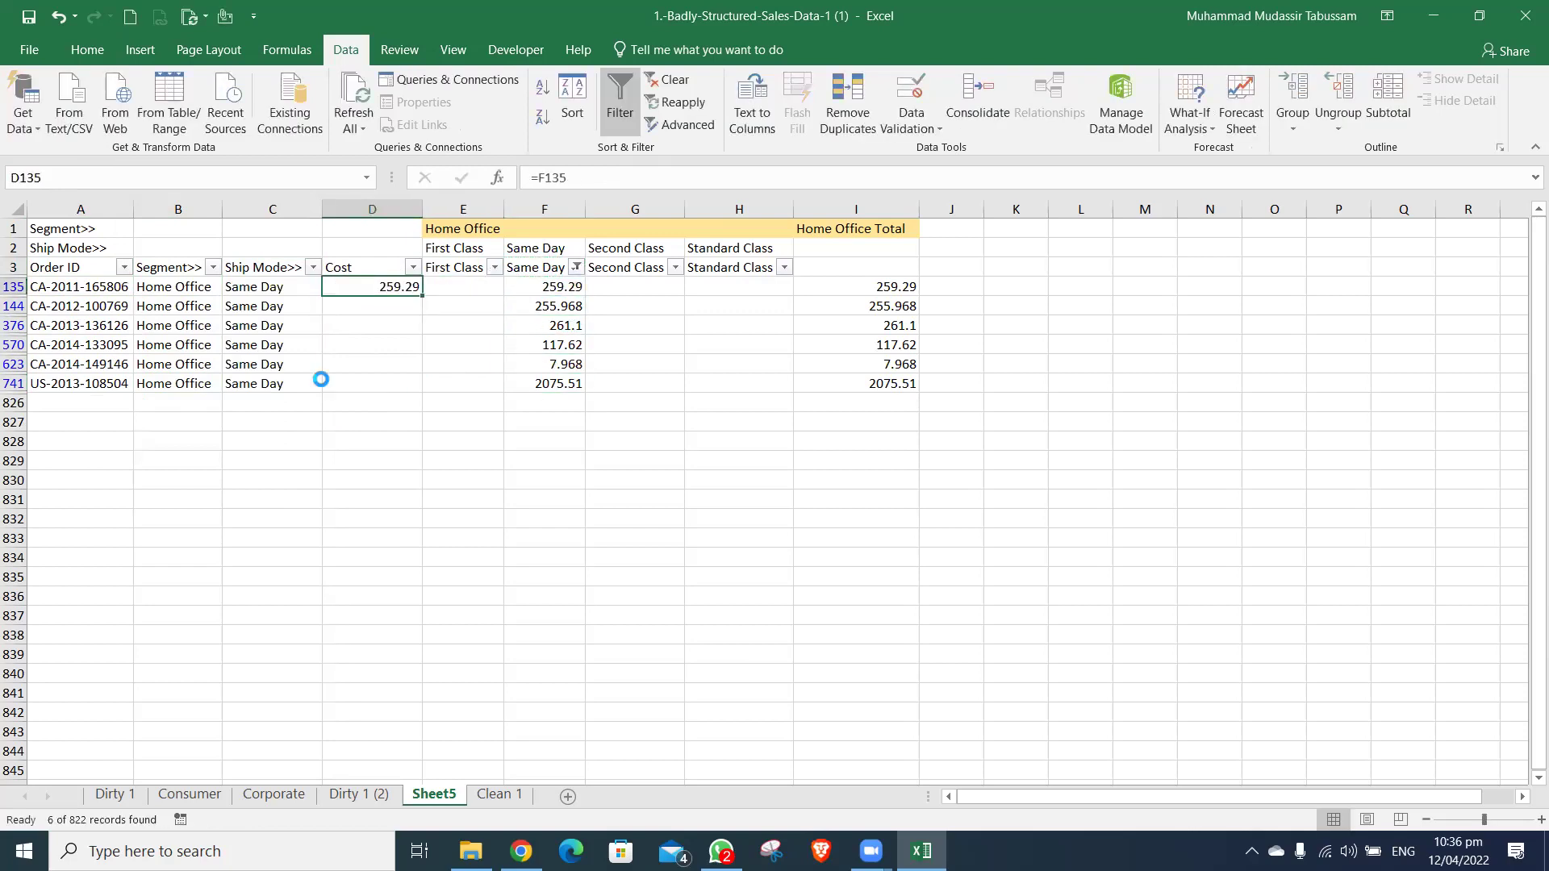
key(Left)
key(Down)
click(323, 384)
key(ctrl+shift+Up)
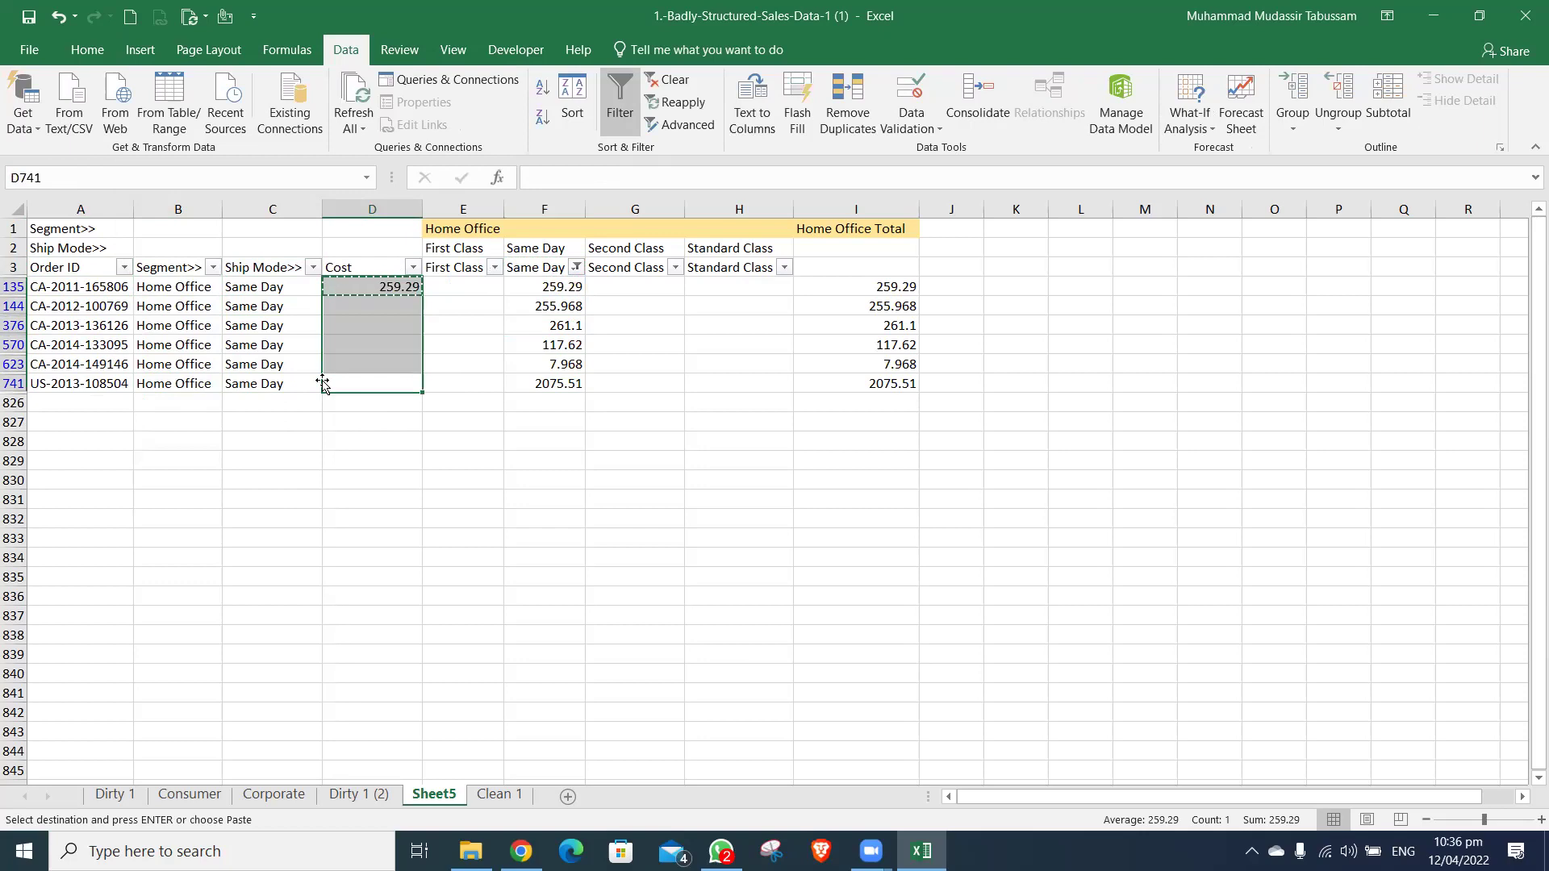
key(ctrl+g)
click(196, 351)
click(373, 267)
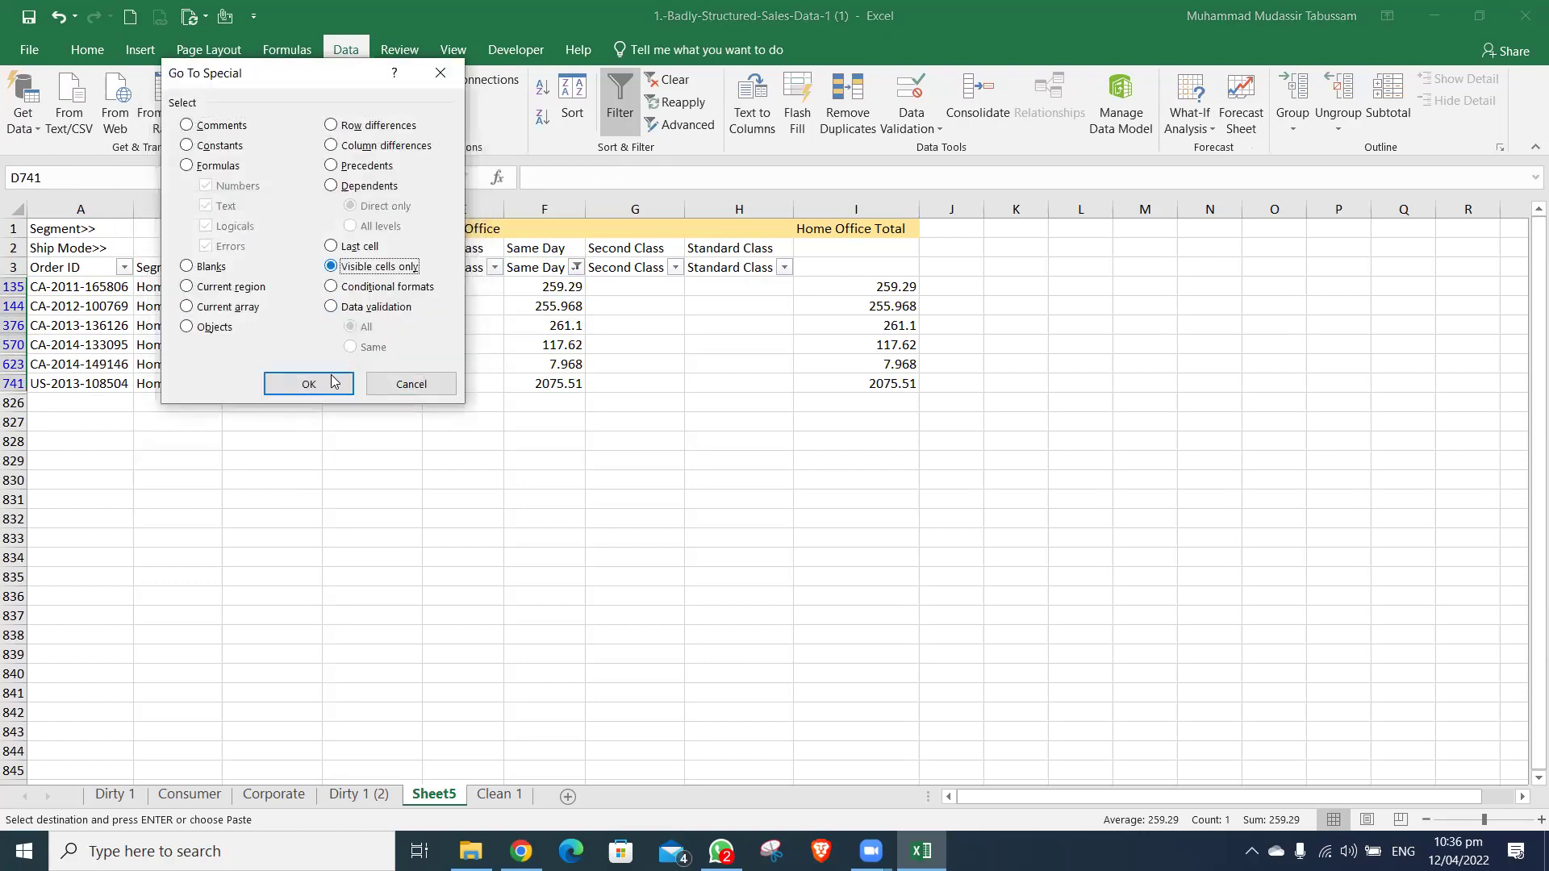
click(308, 384)
key(ctrl+alt+v)
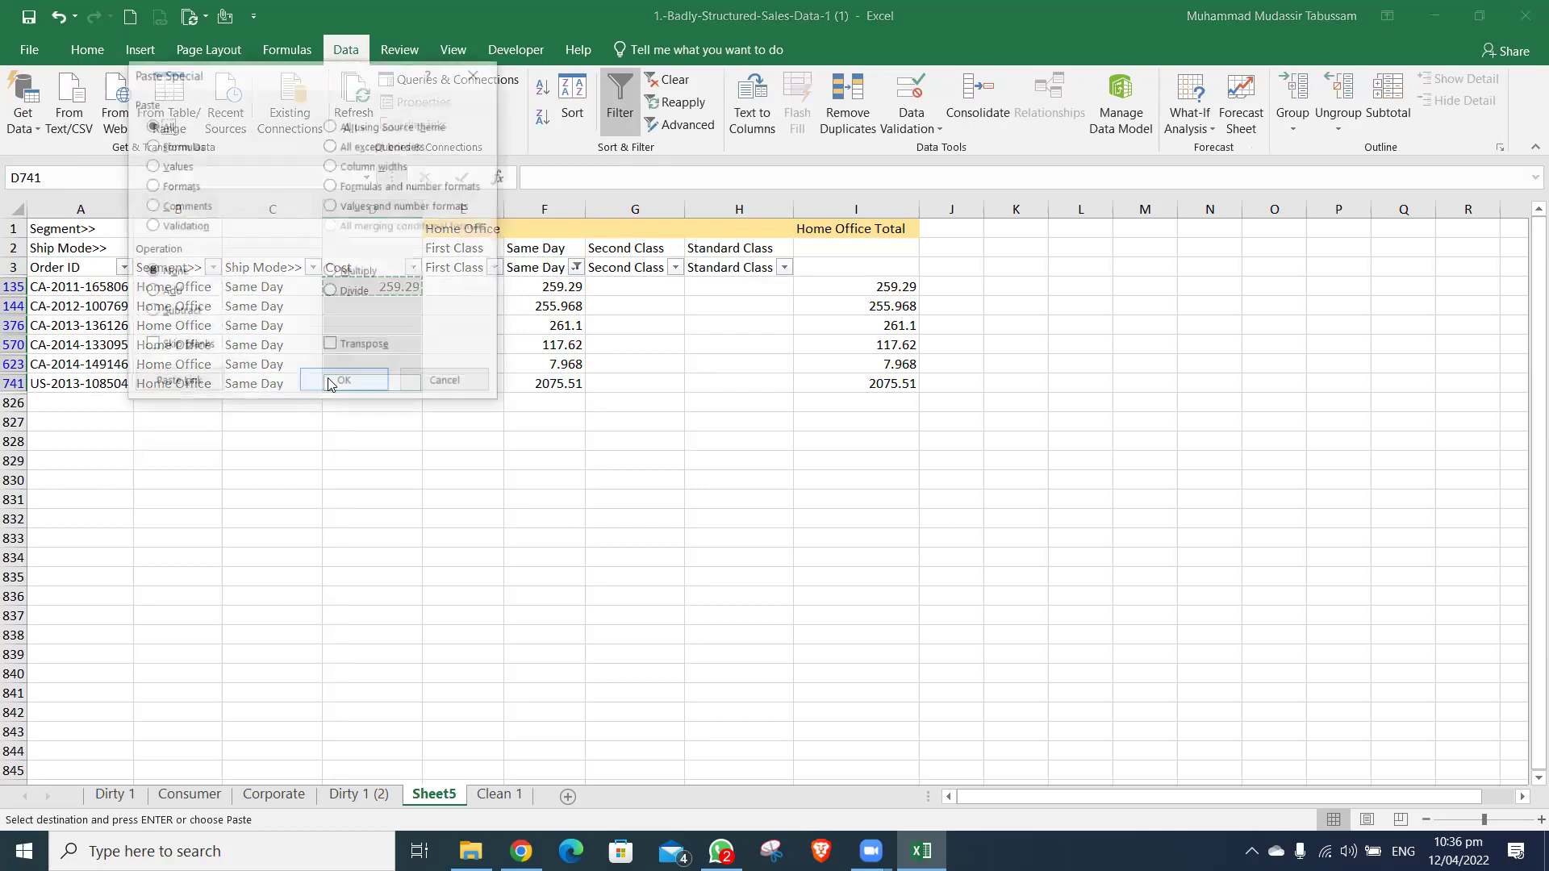
click(329, 383)
click(328, 383)
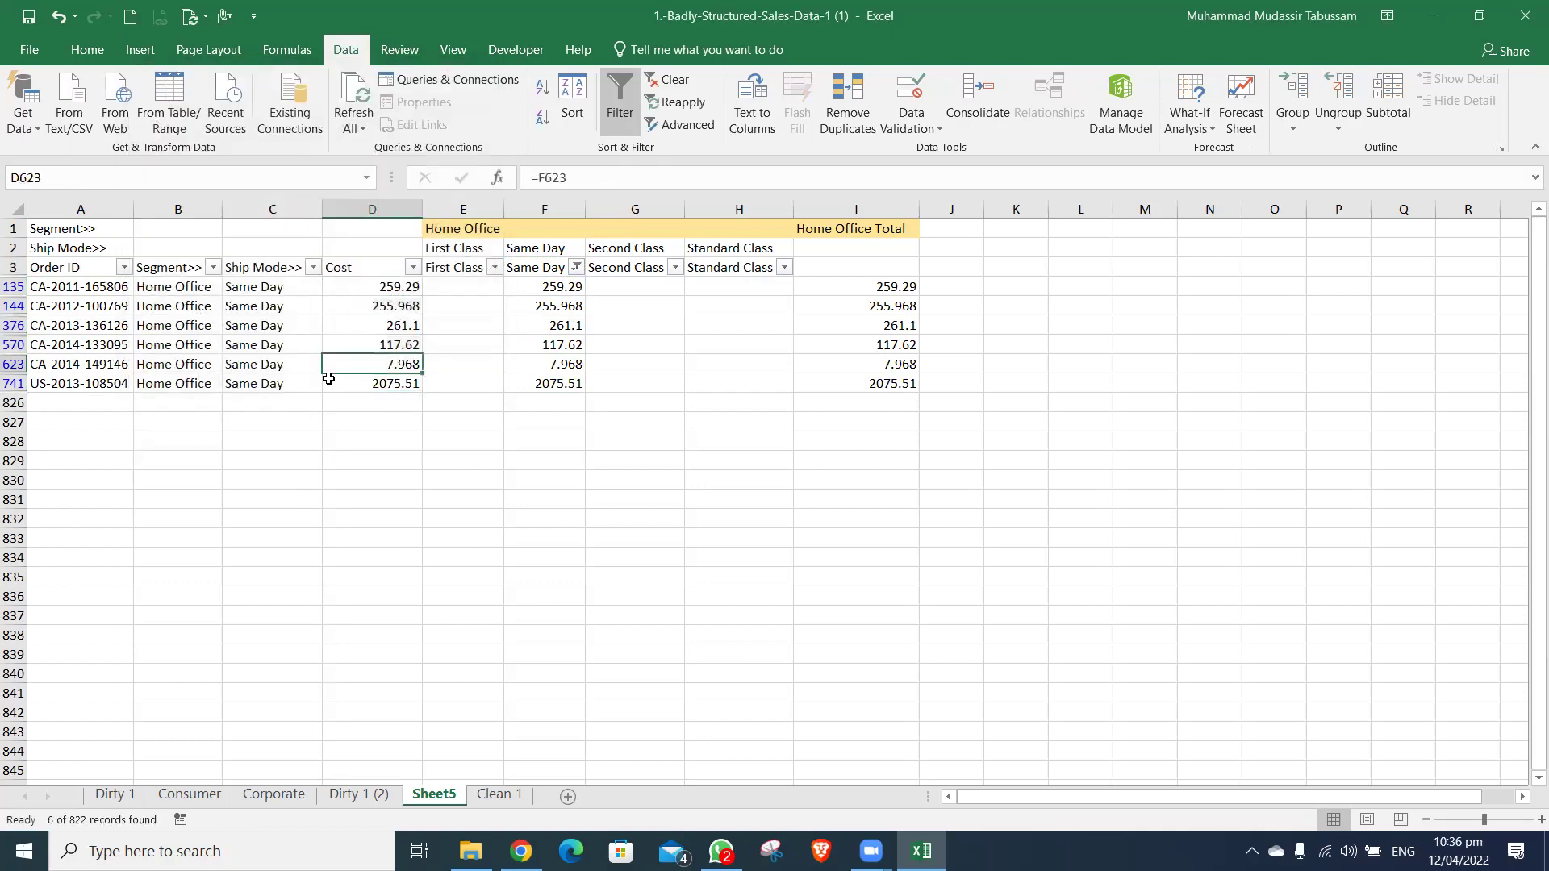
- Clear the Same Day filter and return to the header row
key(alt+a+c)
key(ctrl+Up)
key(Left)
key(Left)
key(ctrl+Up)
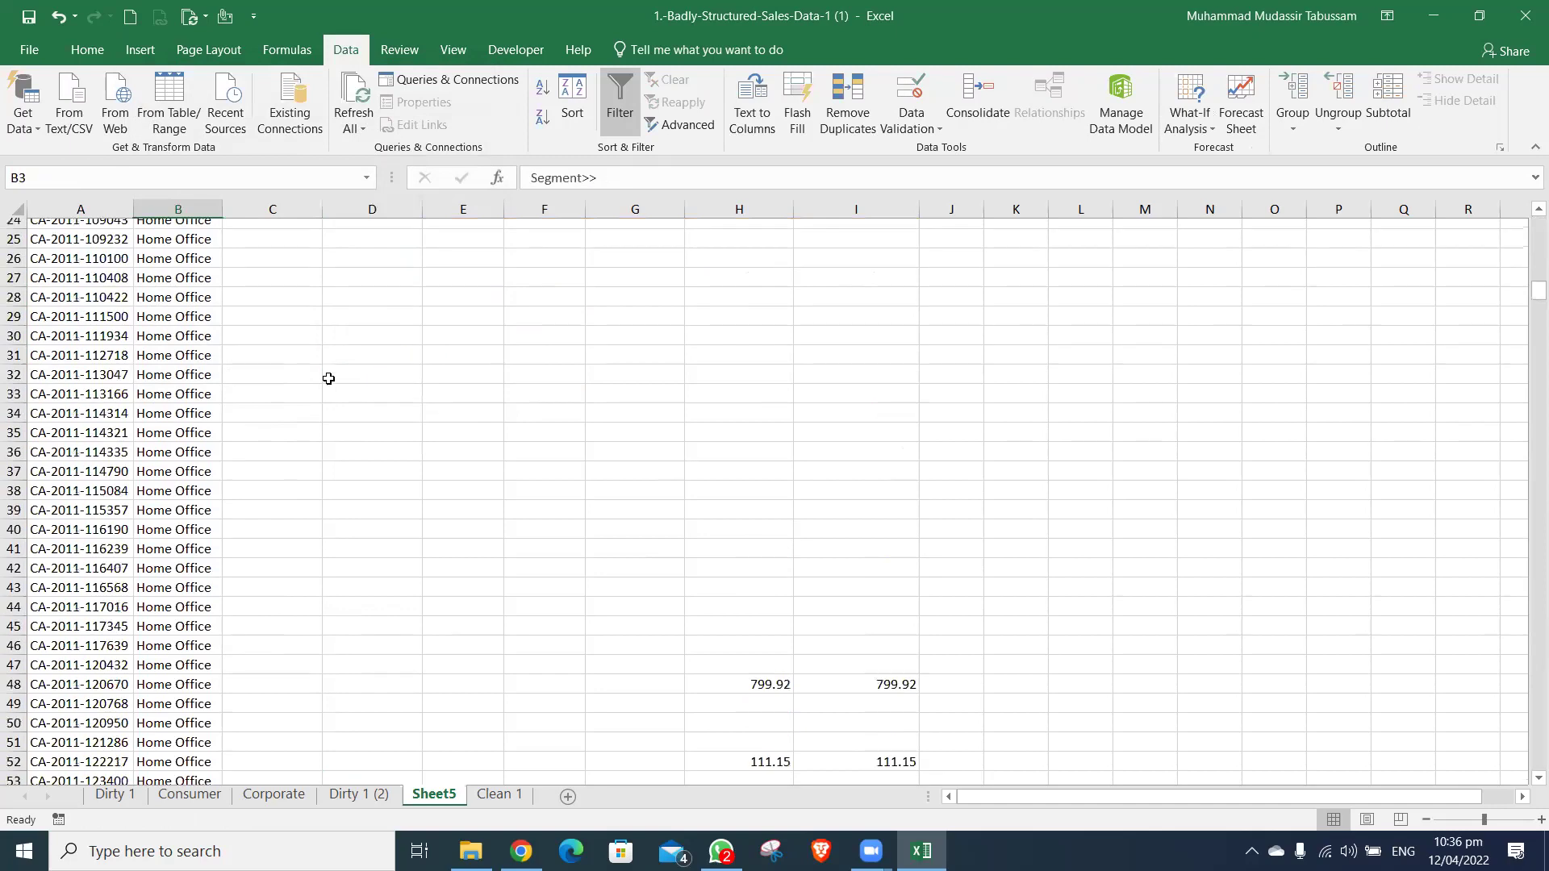
- Filter the Second Class column to exclude blank cells
key(Right)
key(Right)
key(Right)
key(Right)
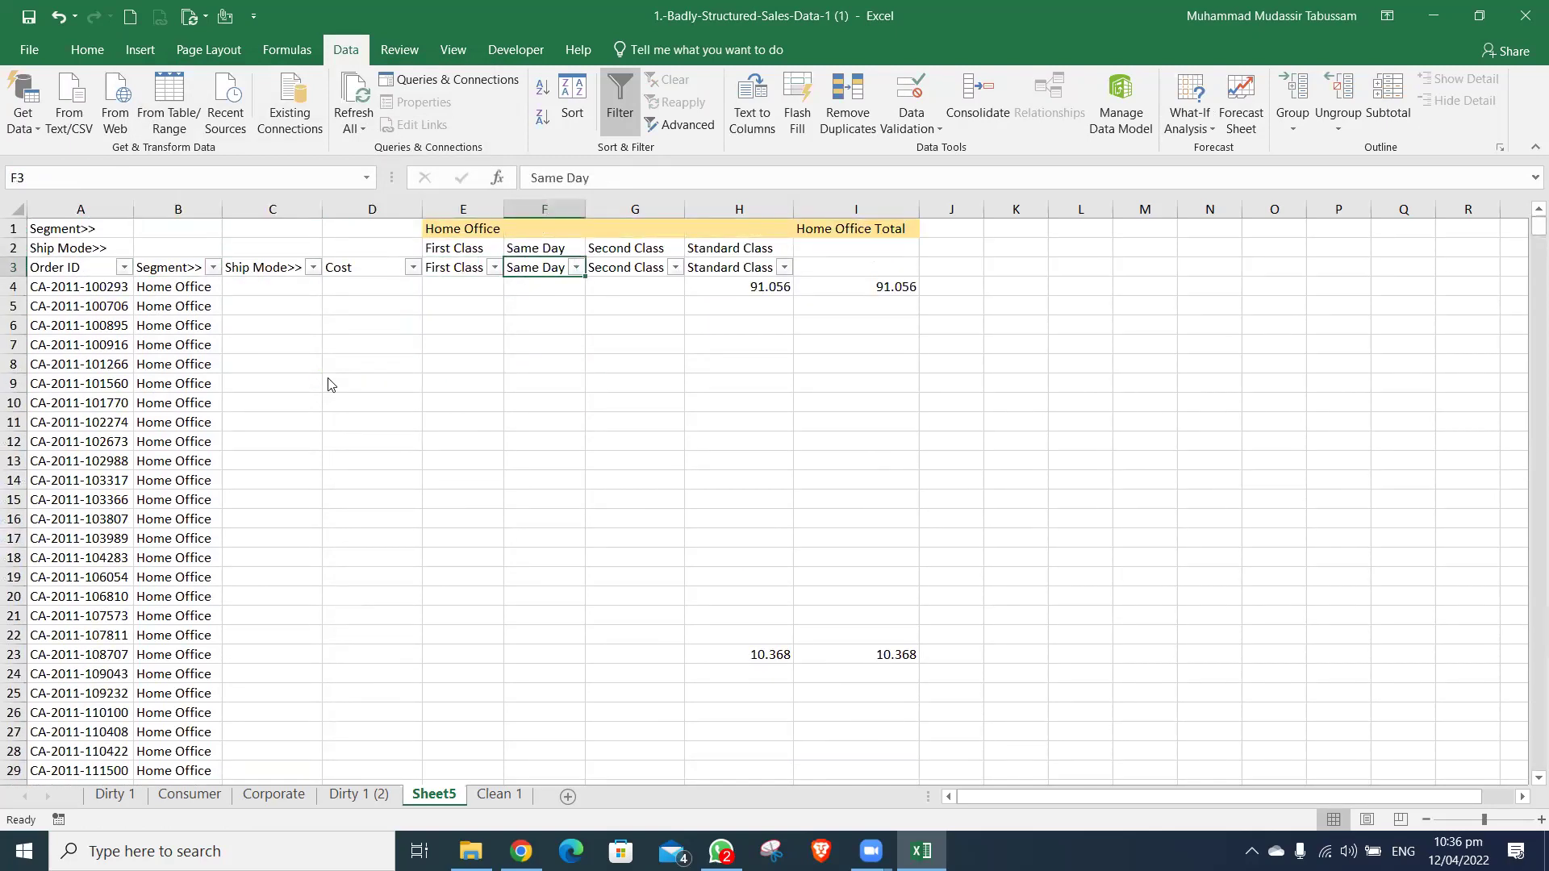
key(Right)
key(alt+Down)
key(Down)
key(Down)
key(Tab)
key(Down)
key(Down)
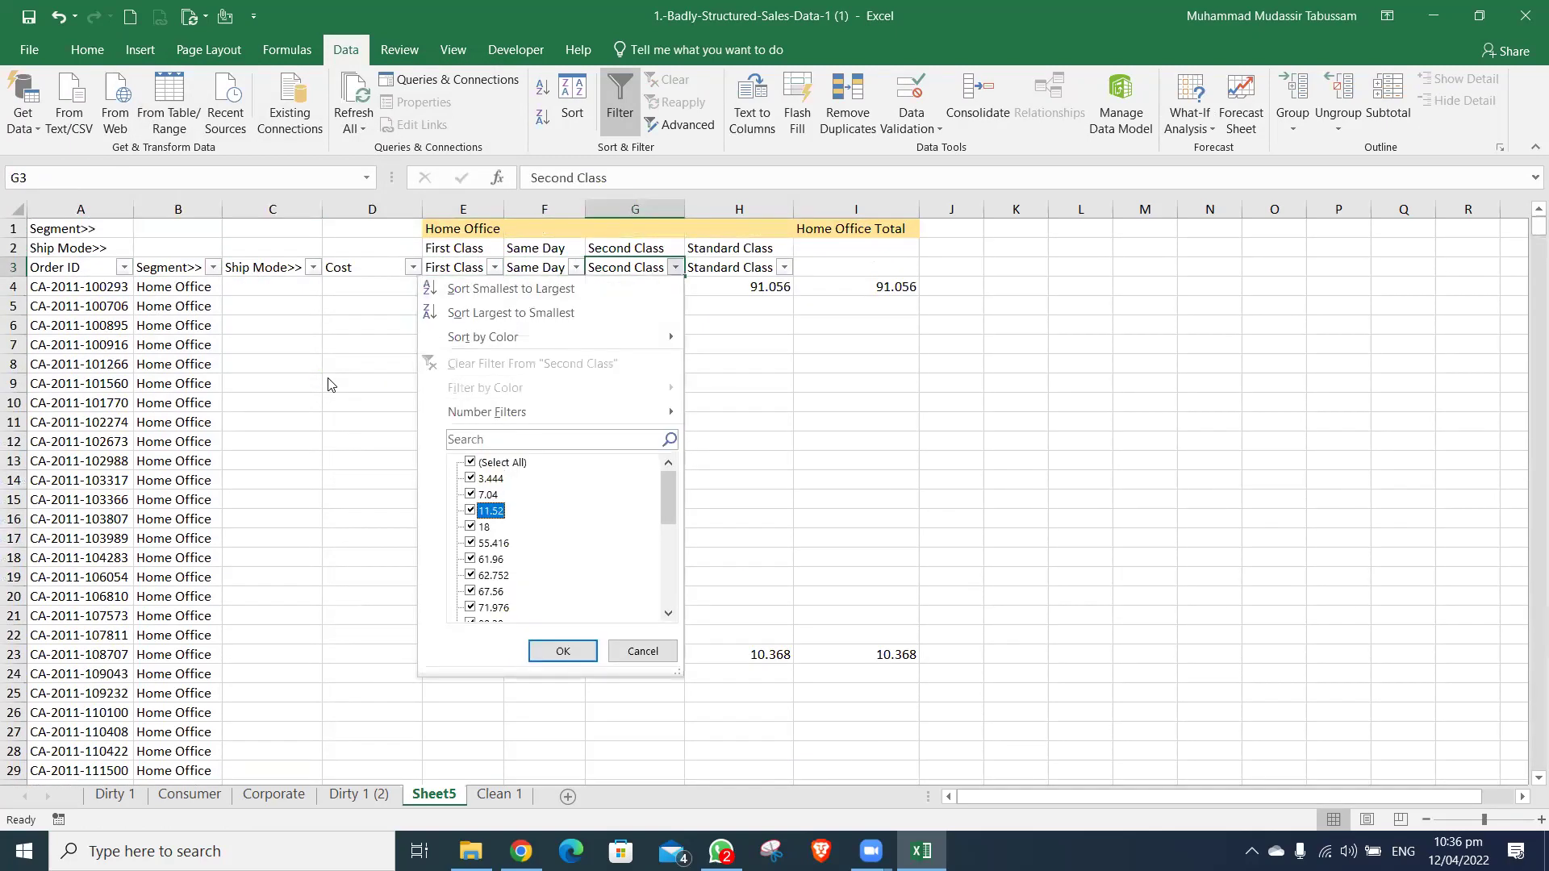
key(End)
key(Tab)
key(Return)
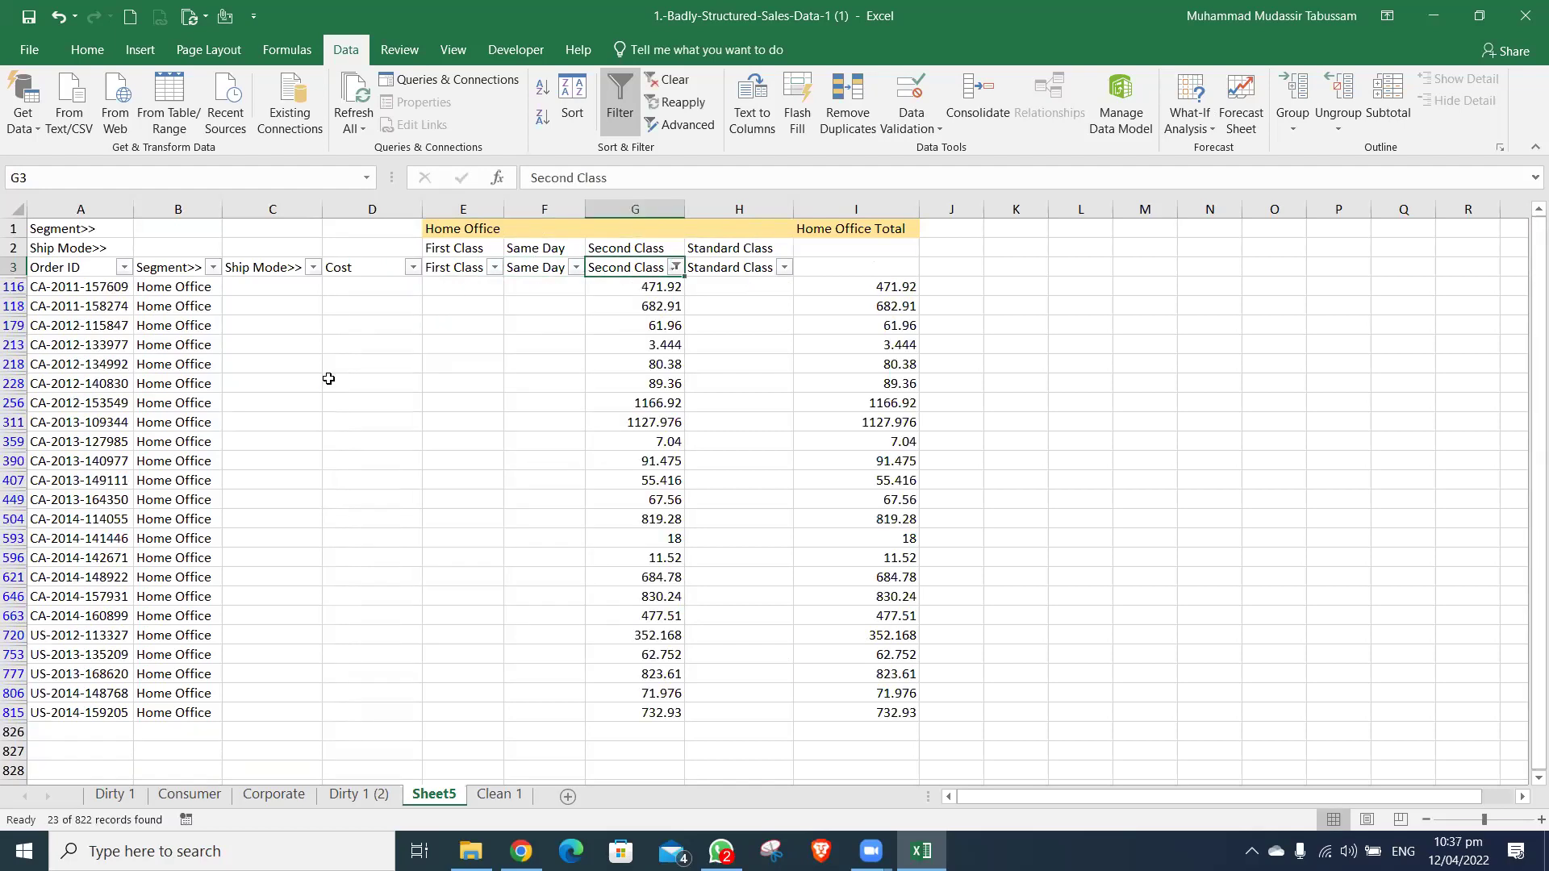
- Copy the Second Class heading into the Ship Mode>> column for all the filtered rows, from C116 to C815
key(ctrl+c)
key(Left)
key(Left)
key(Left)
key(Left)
key(Left)
key(ctrl+Down)
key(Right)
key(Down)
key(Up)
key(ctrl+shift+Up)
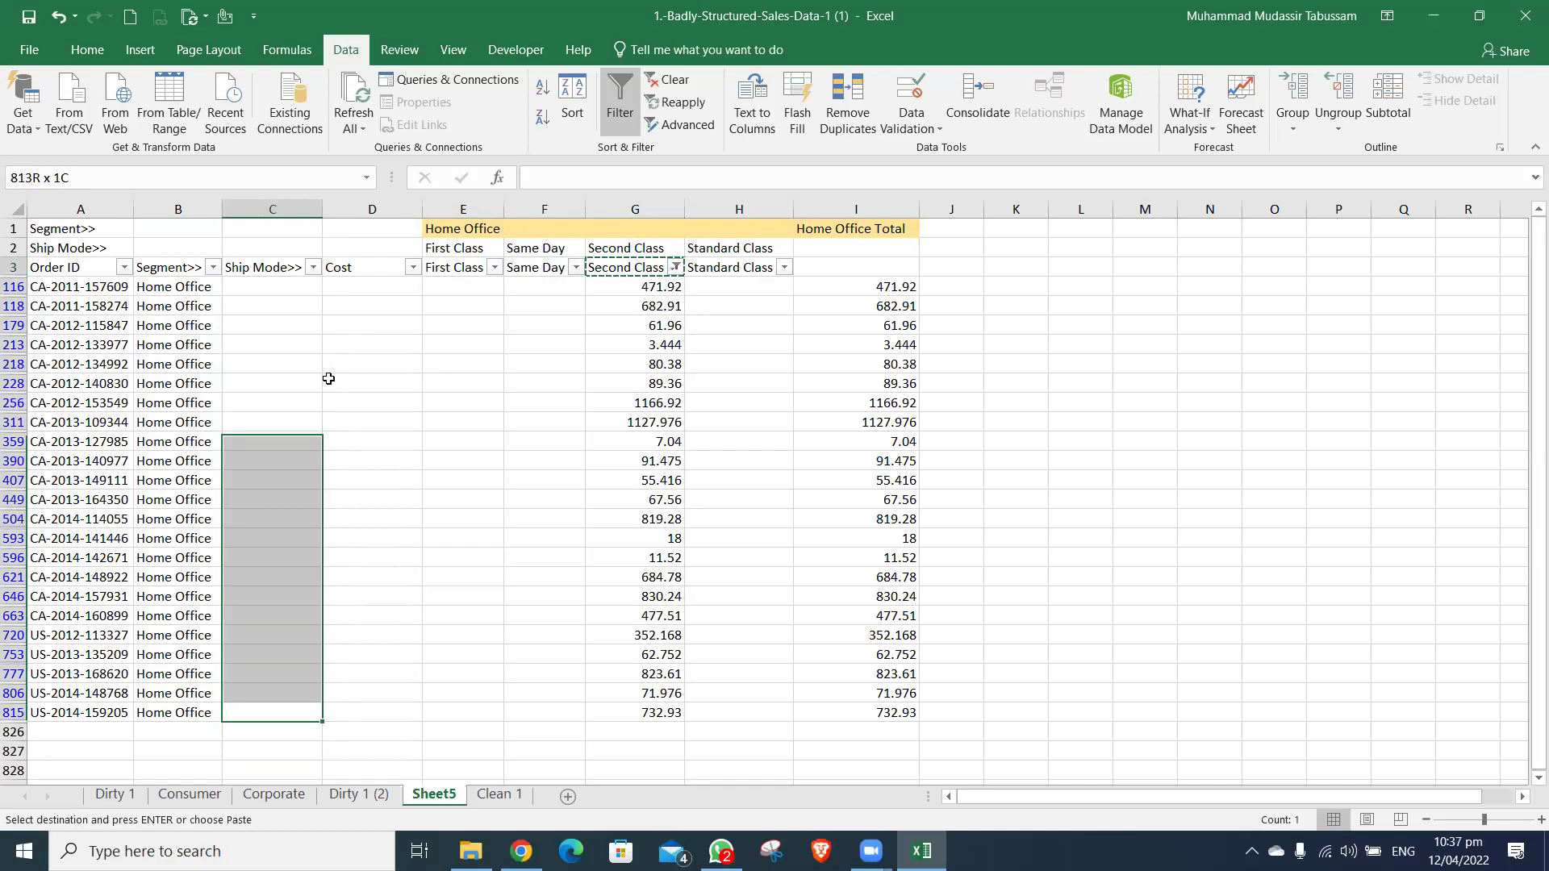
key(ctrl+v)
- Enter the formula =G116 in D116, the first filtered cell of the Cost column
key(ctrl+Up)
key(Right)
key(Right)
key(Right)
key(Down)
key(Left)
key(Left)
text(=)
key(Right)
key(Right)
key(Right)
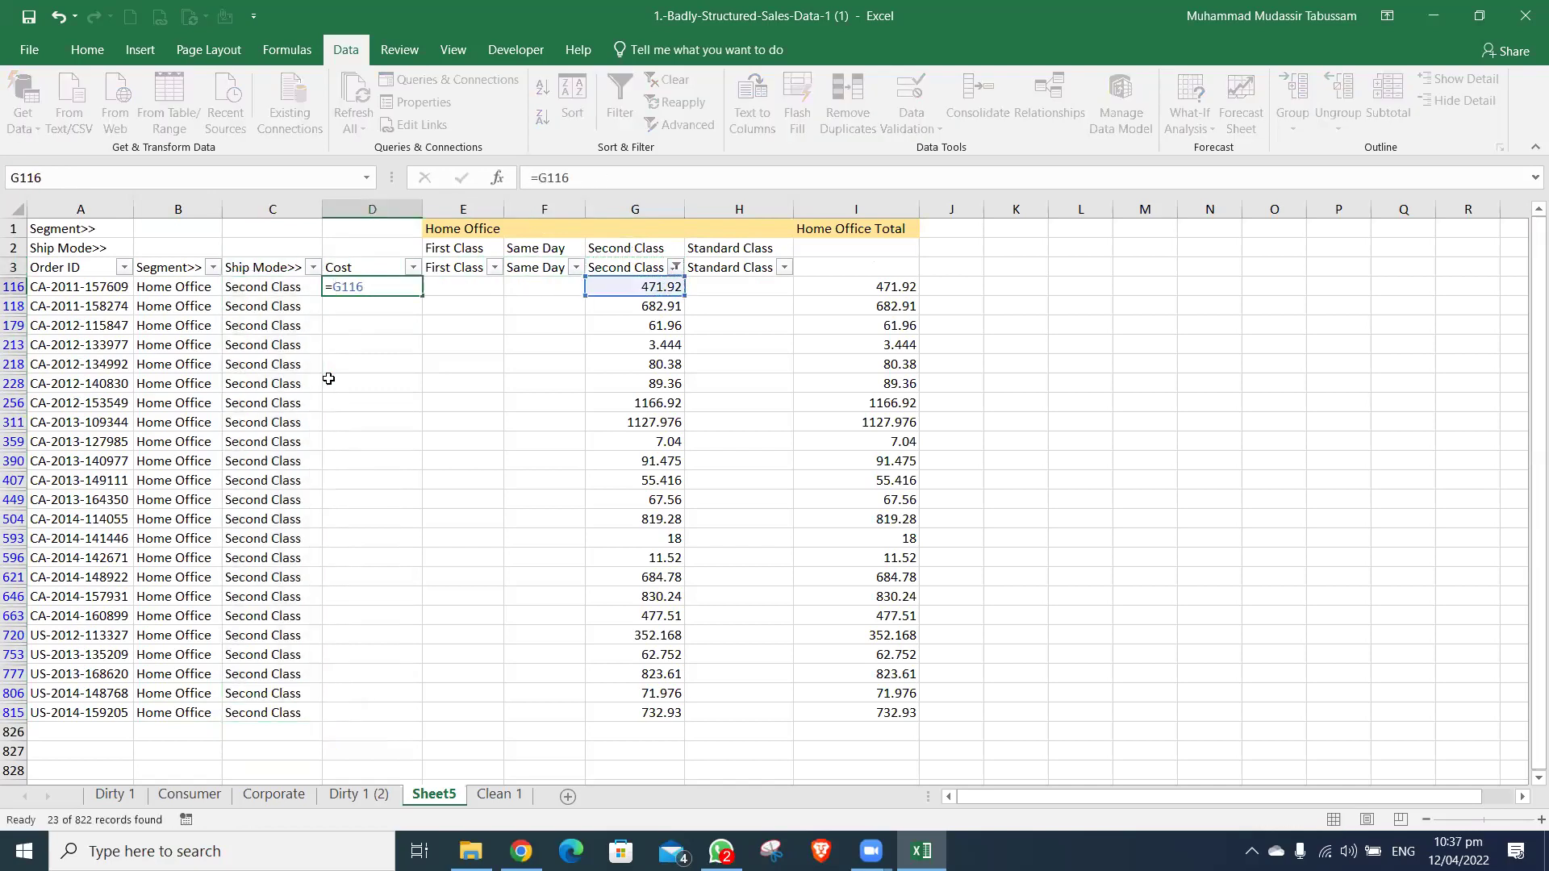
key(Return)
- Copy the D116 formula and paste it into only the visible Cost cells, down to D815
key(Up)
key(ctrl+c)
key(Left)
key(Left)
key(Left)
key(ctrl+Down)
key(Right)
key(Right)
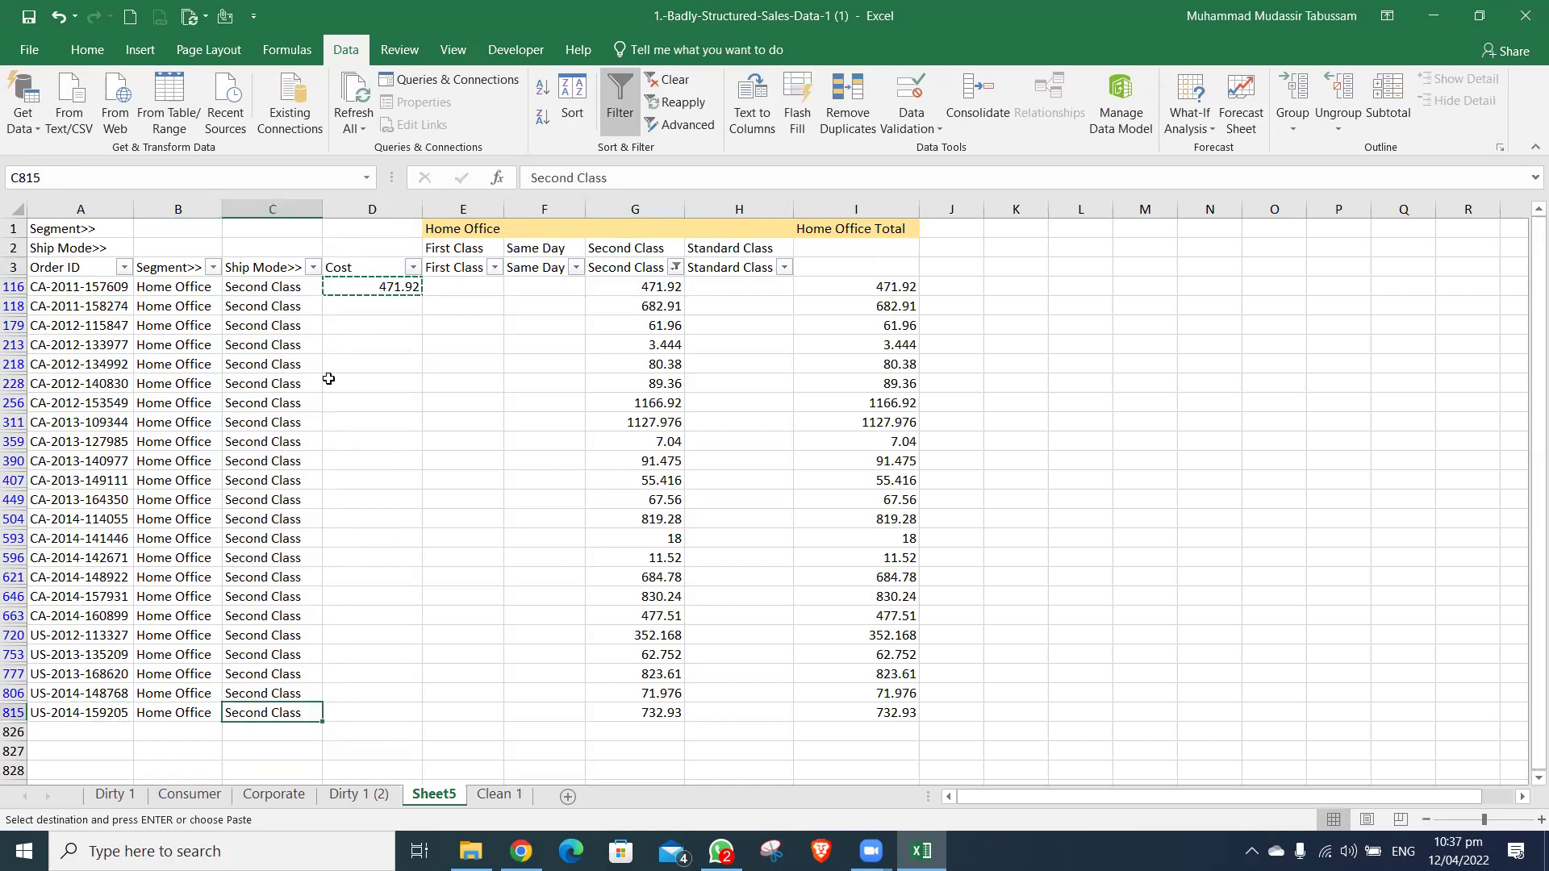
key(Right)
key(ctrl+shift+Up)
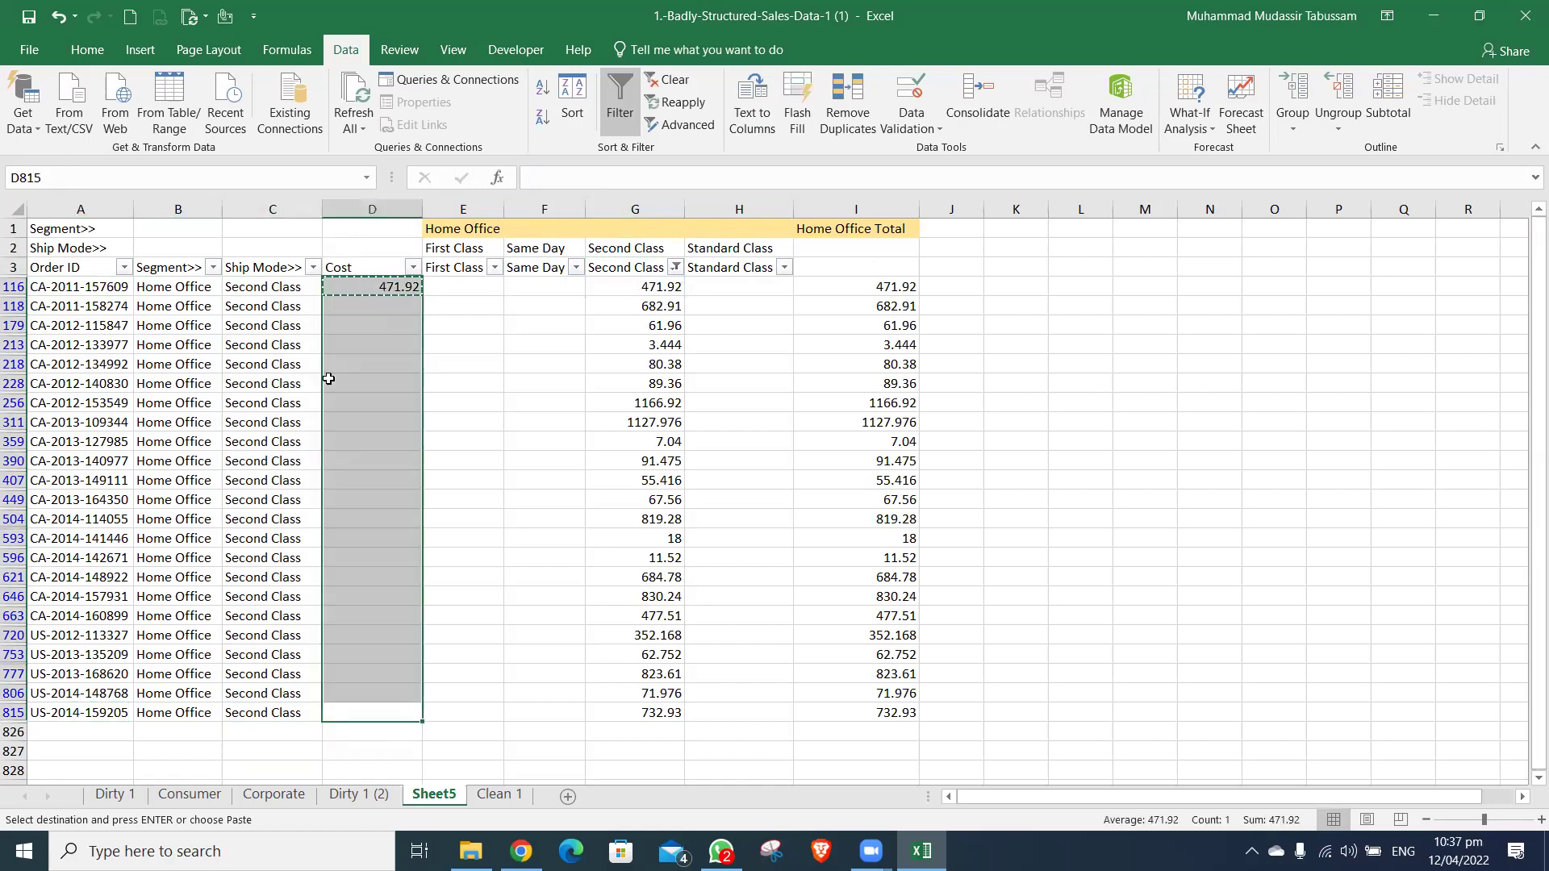
key(ctrl+g)
key(alt+s)
click(334, 361)
key(Return)
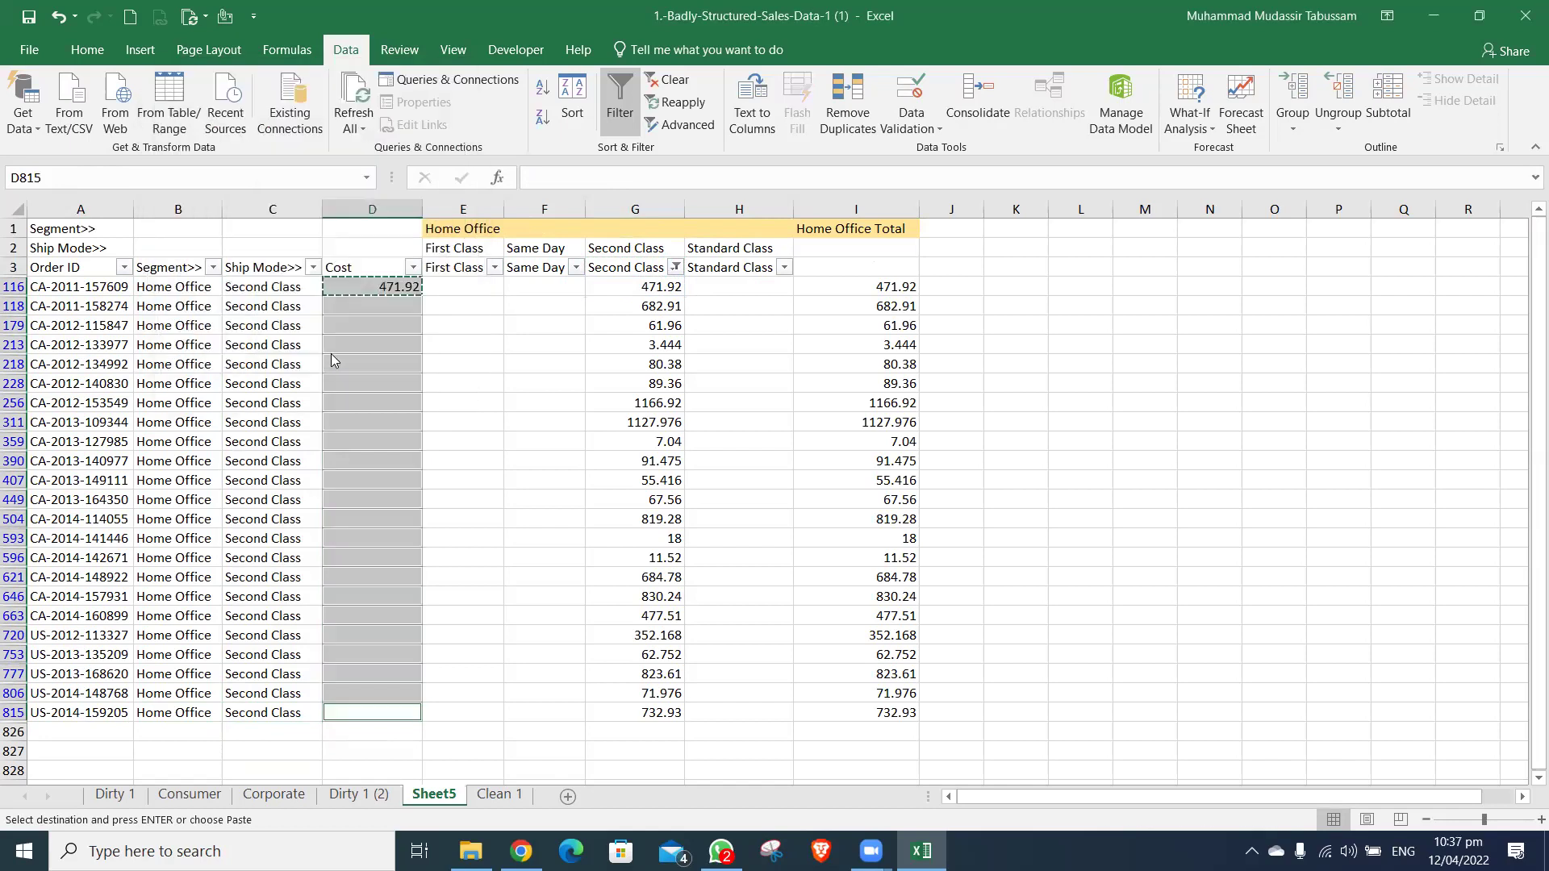
key(ctrl+v)
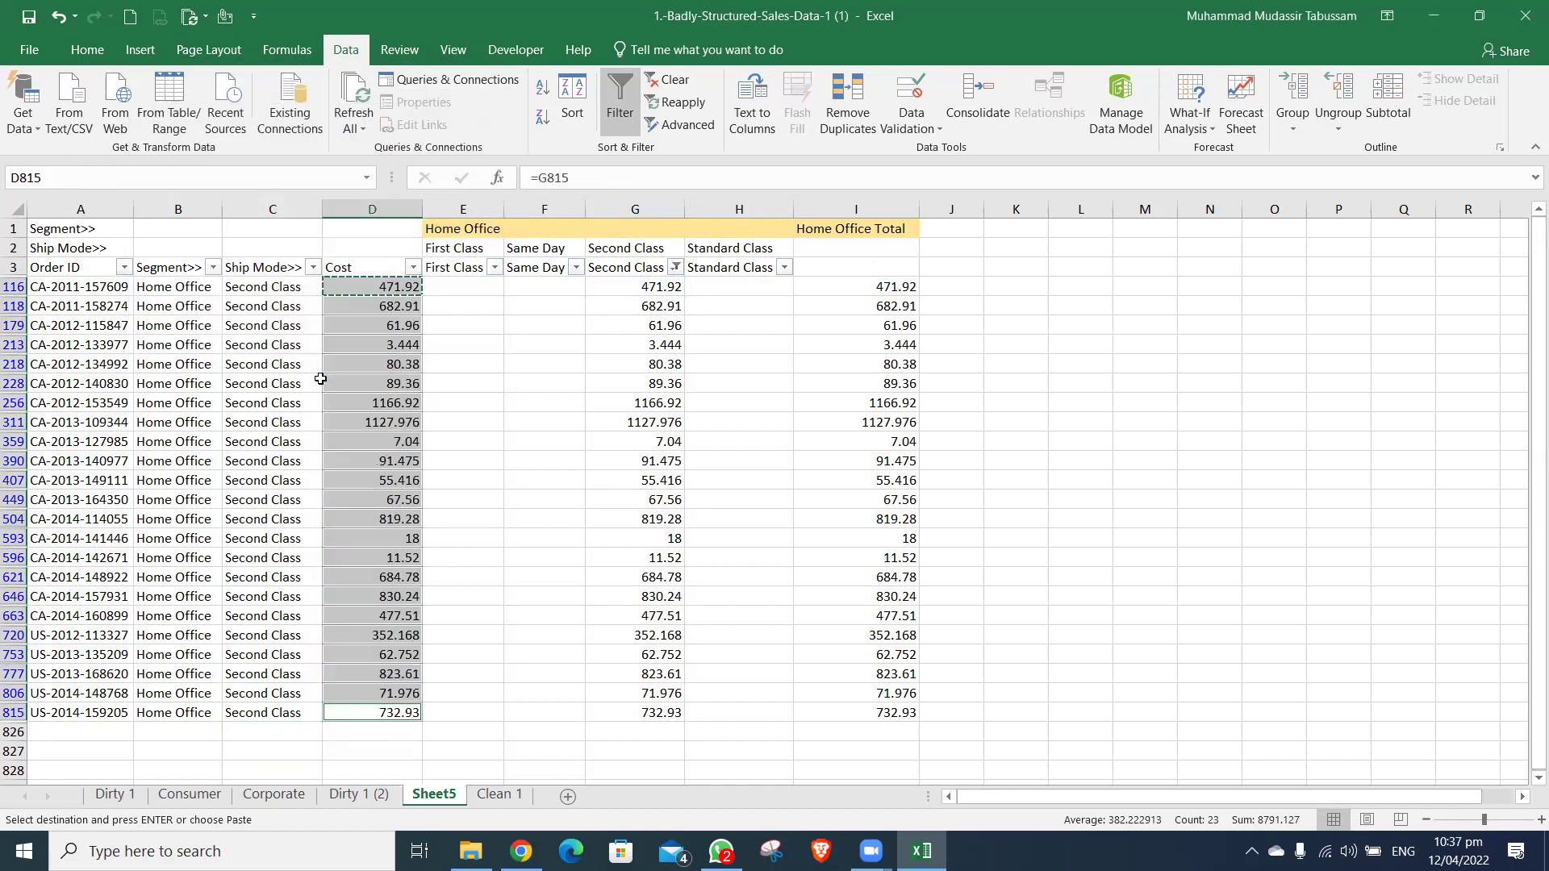
key(Escape)
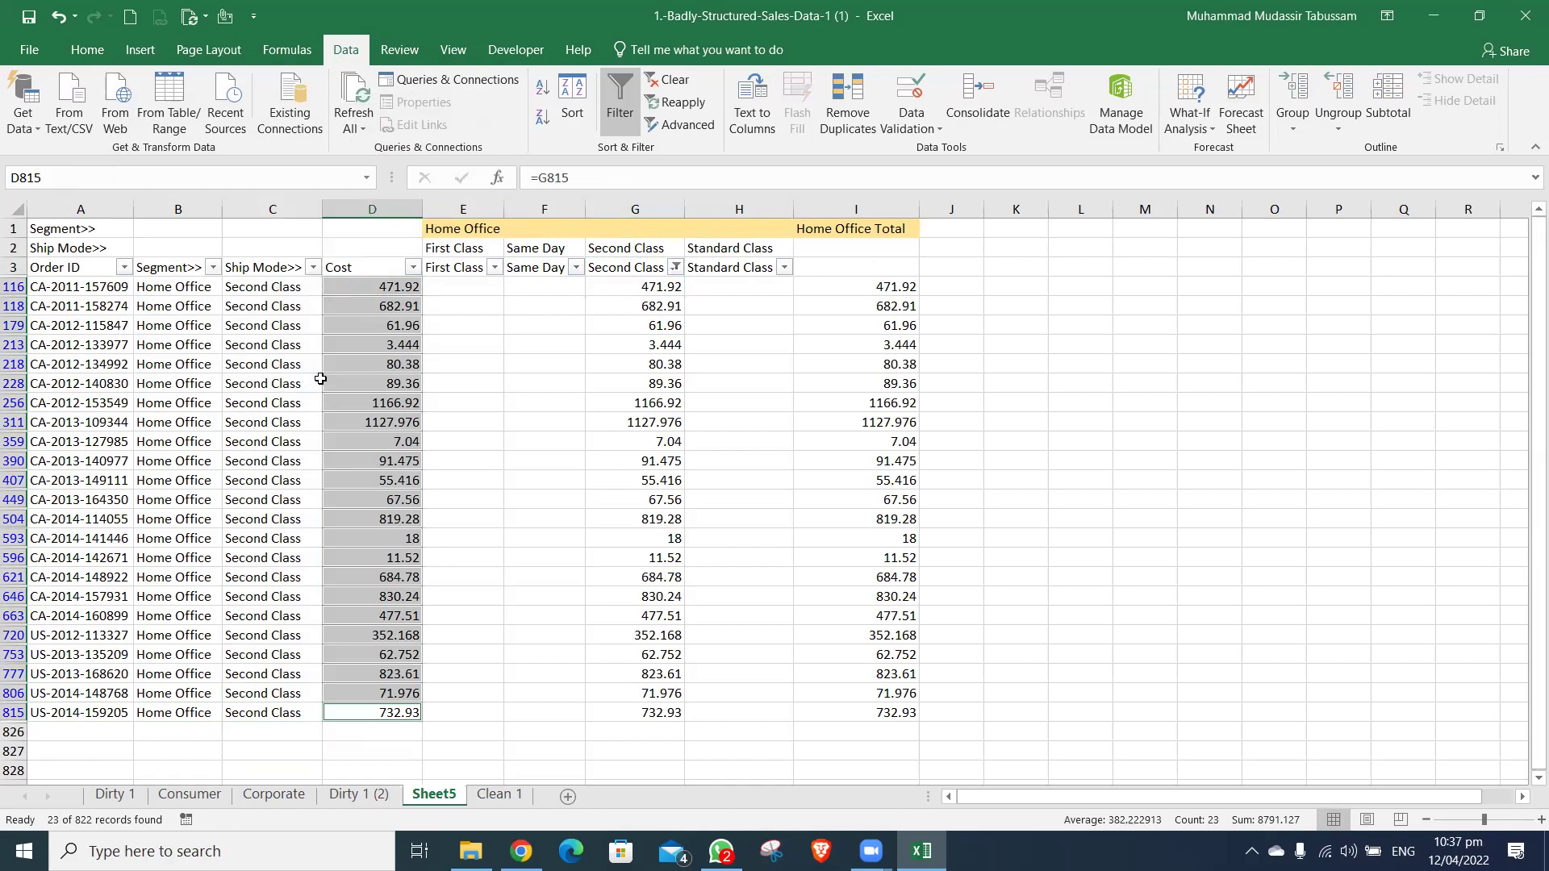
- Clear the Second Class filter and return to the header row
key(Up)
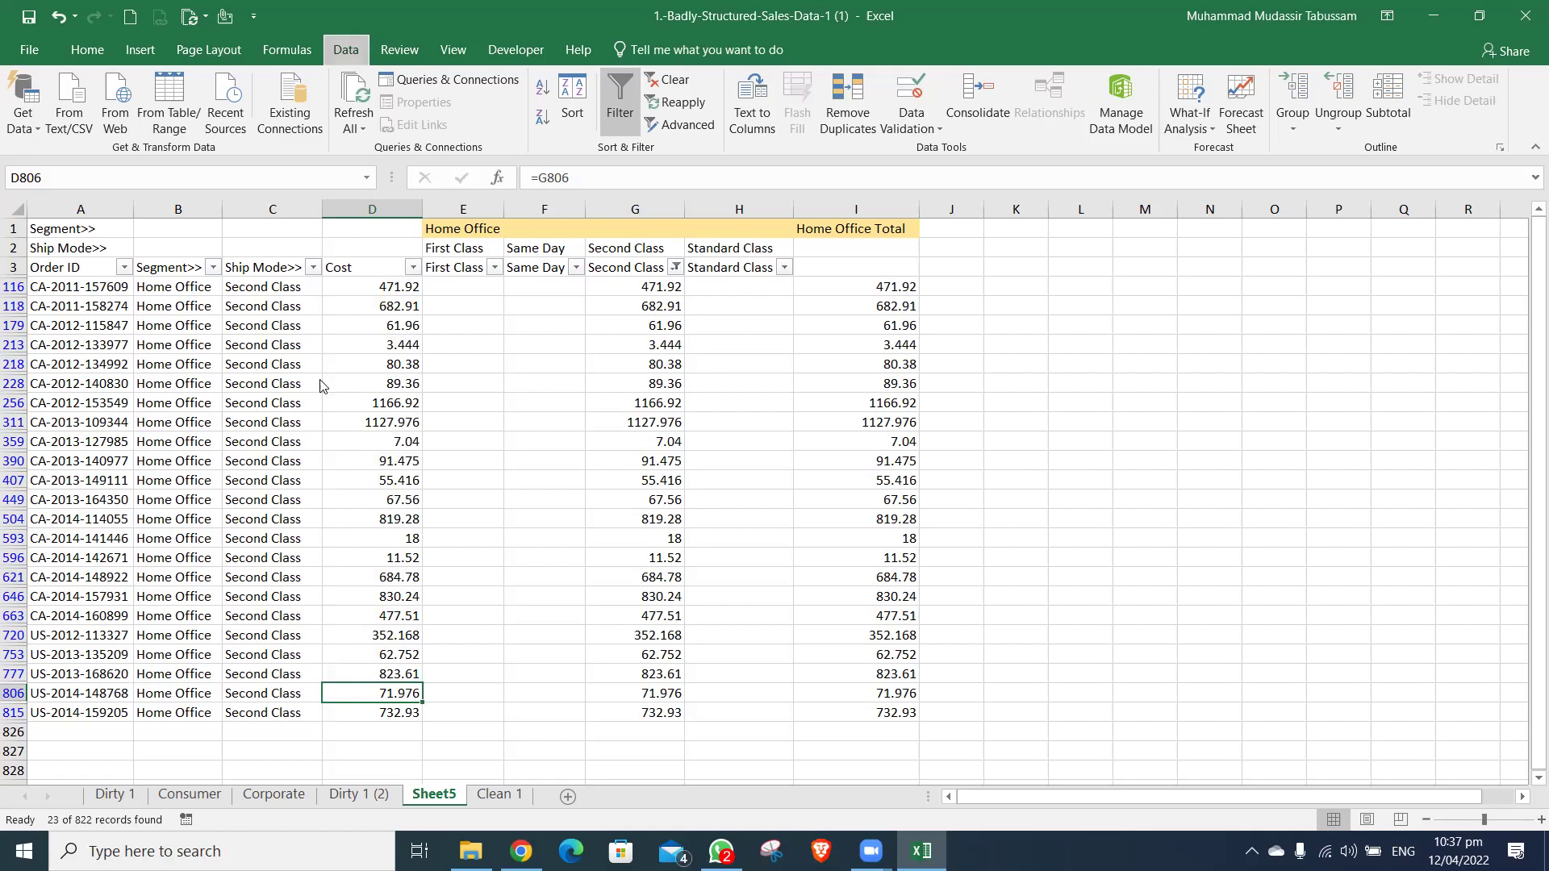
key(alt+a+c)
key(Left)
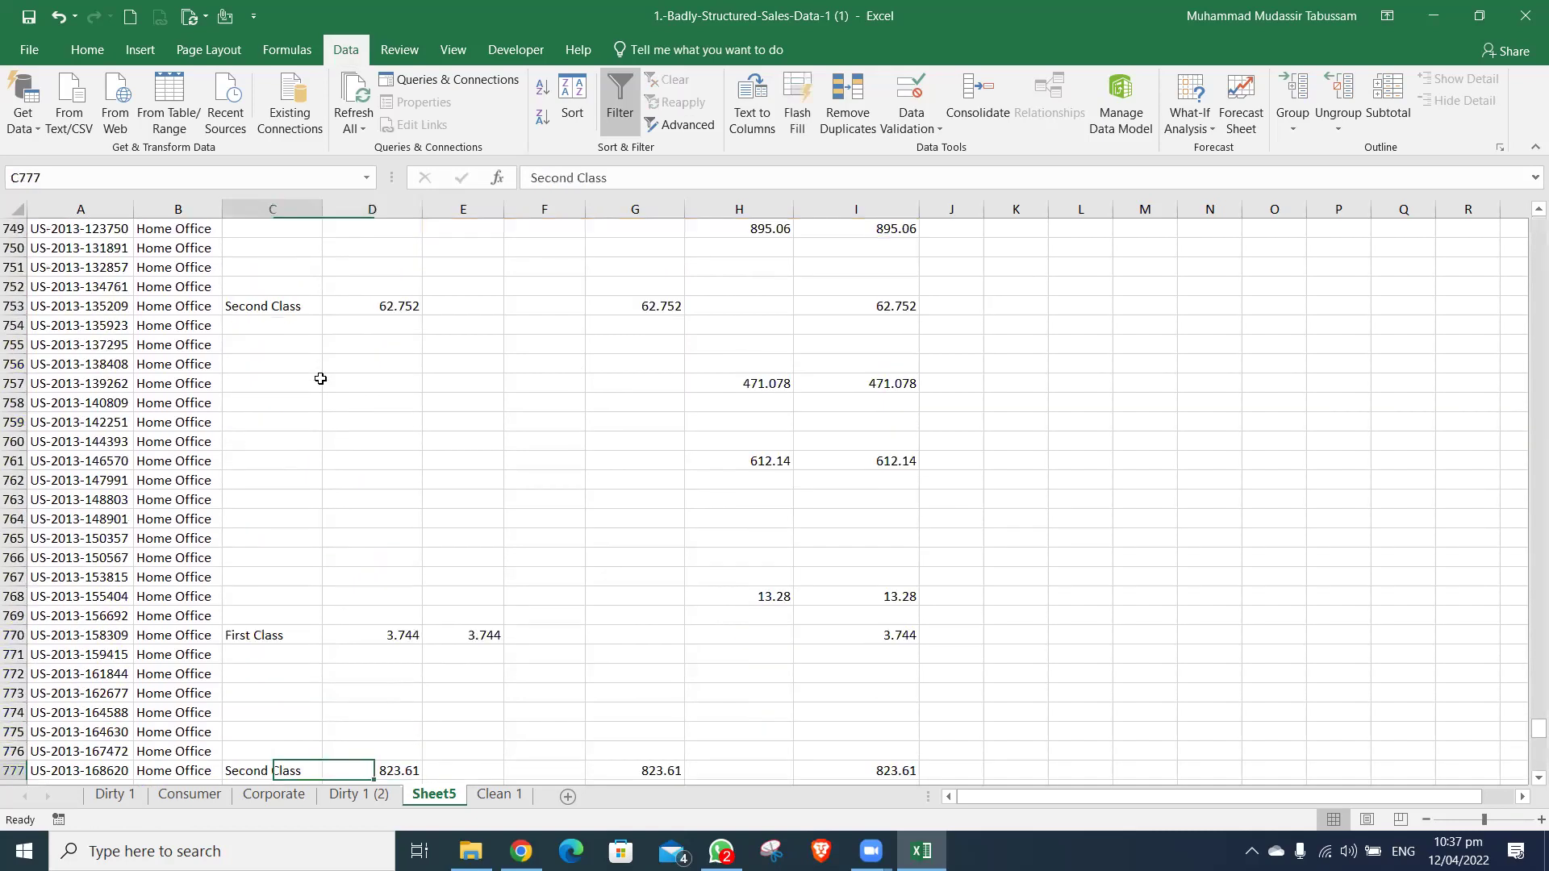
key(Left)
key(ctrl+Up)
- Filter the Standard Class column to exclude blank cells
key(Right)
key(Right)
key(Right)
key(Right)
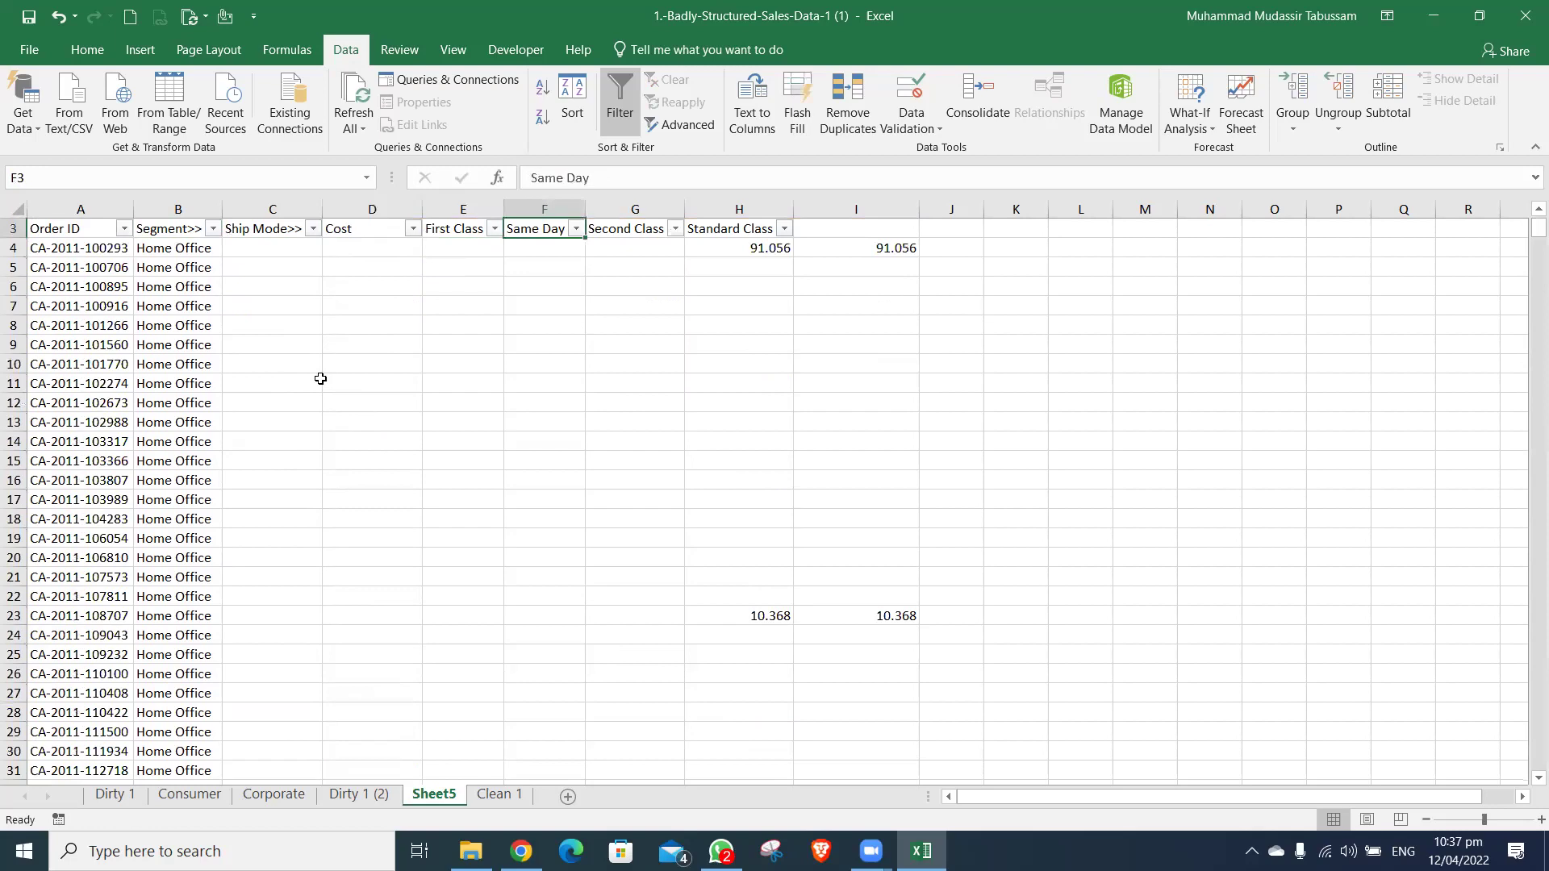
scroll(321, 380, up, 1)
key(Right)
key(Right)
key(alt+Down)
key(Down)
key(Down)
key(Down)
key(End)
key(space)
key(Return)
key(Down)
key(Left)
key(Left)
key(Left)
key(Left)
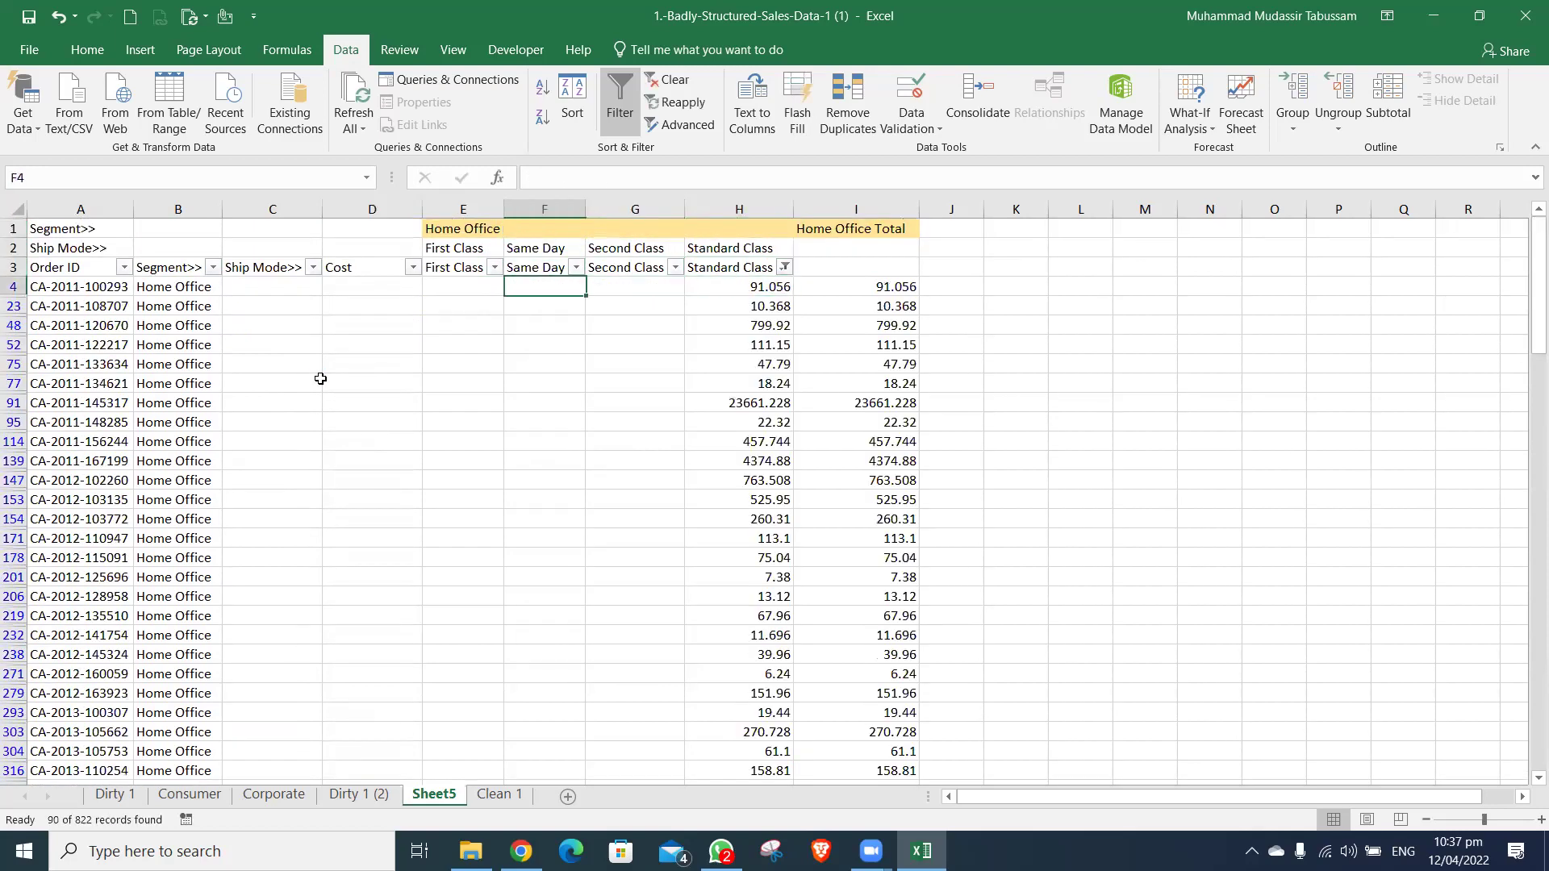
- Copy the Standard Class header into C4, the first filtered cell of the Ship Mode column
key(Right)
key(Right)
key(Right)
key(Right)
key(Up)
key(ctrl+c)
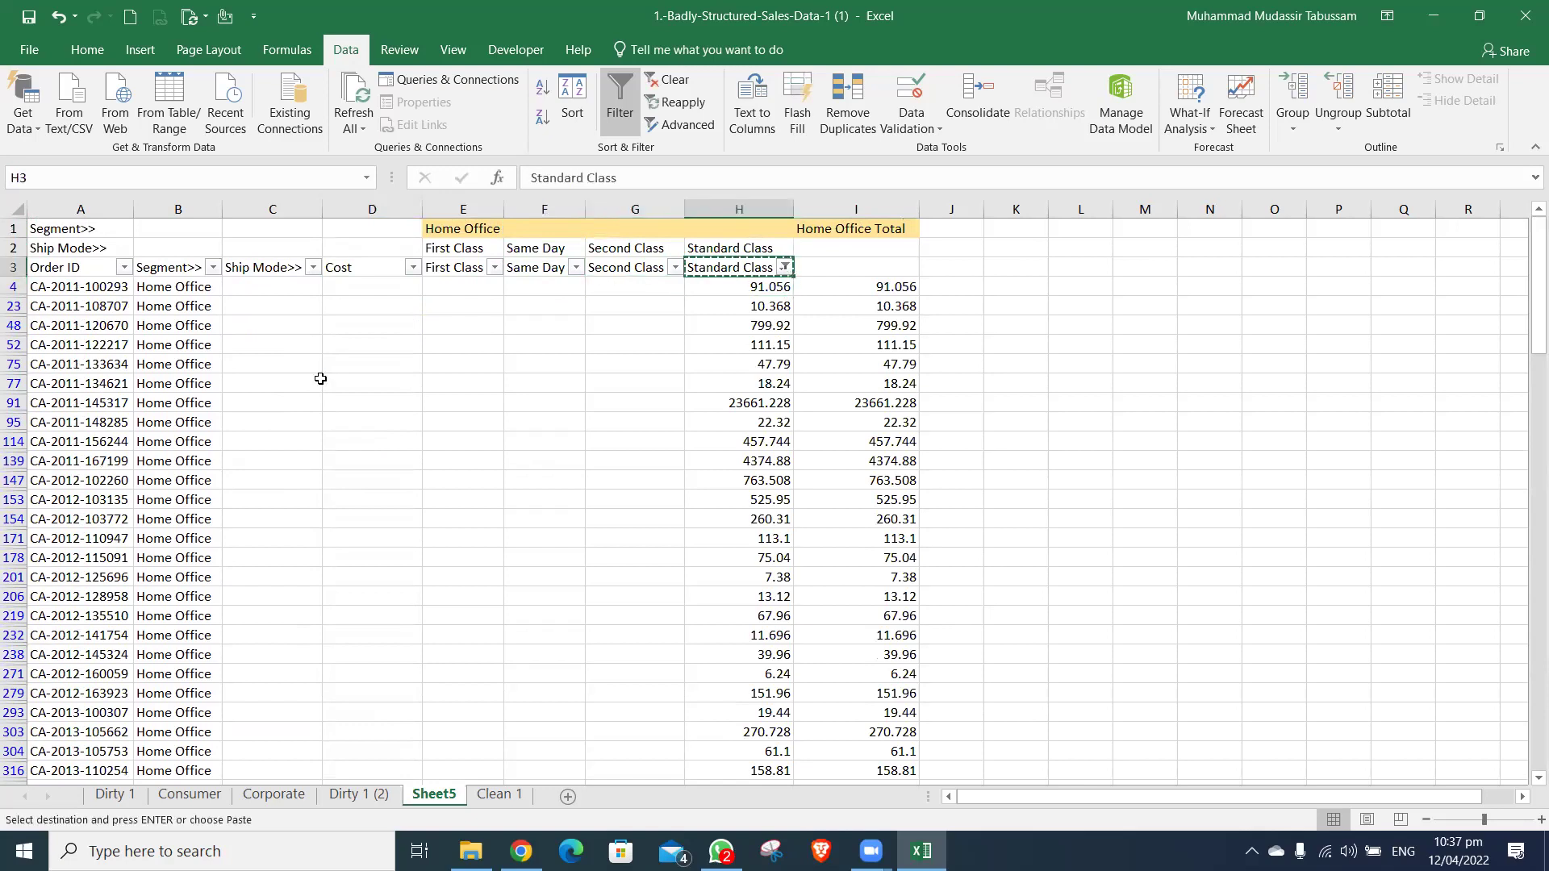
key(Home)
key(Down)
key(Right)
key(Right)
key(ctrl+v)
- Copy the C4 label into the visible Ship Mode cells, down to C813
key(ctrl+c)
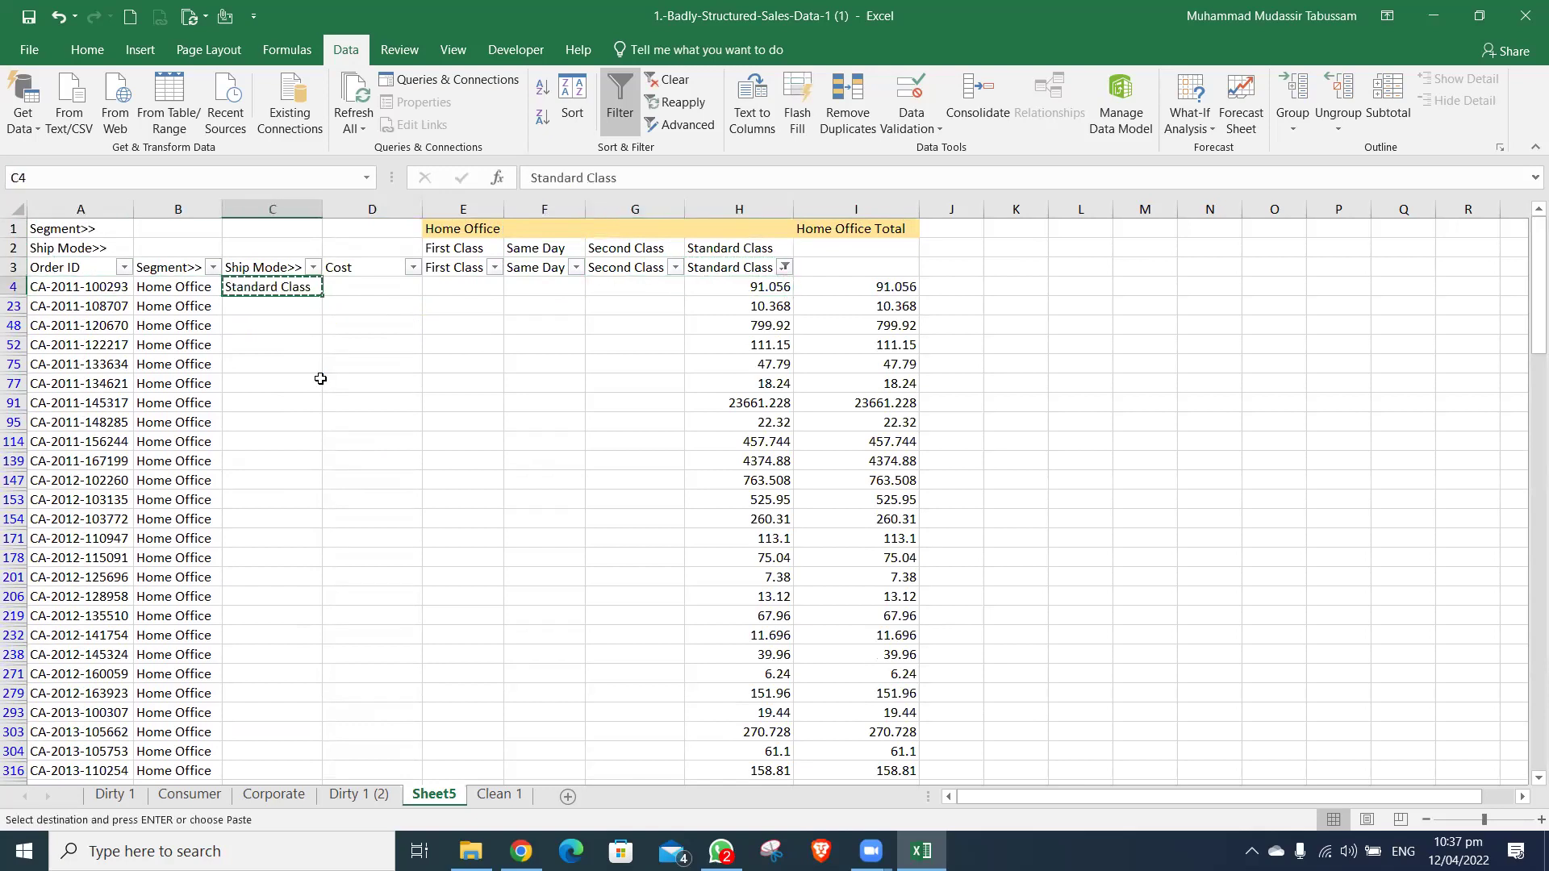
key(Left)
key(ctrl+Down)
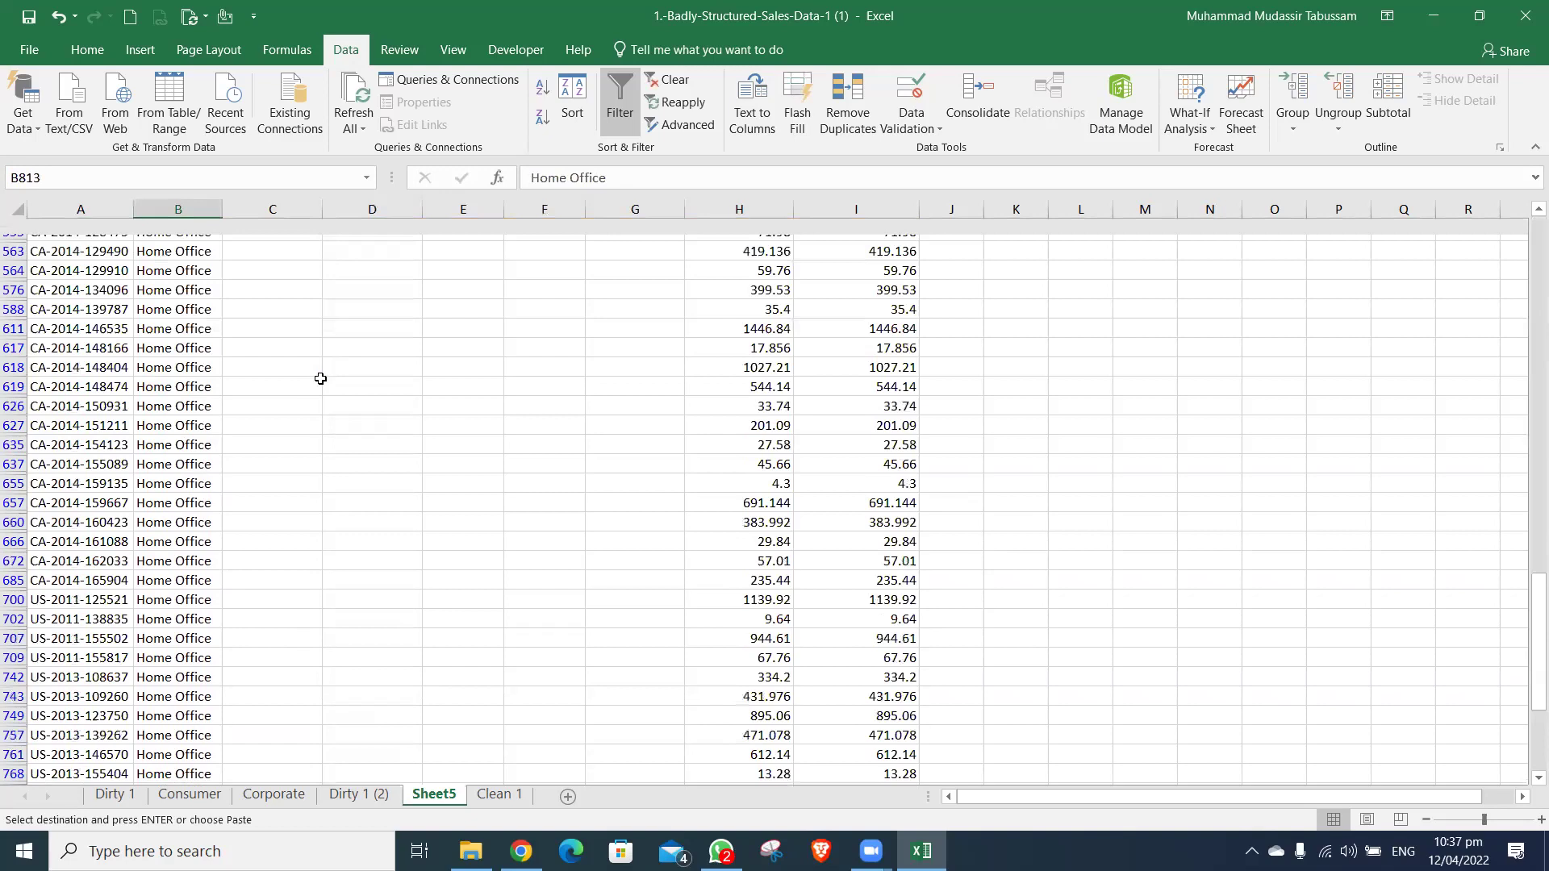
key(Right)
key(ctrl+shift+Up)
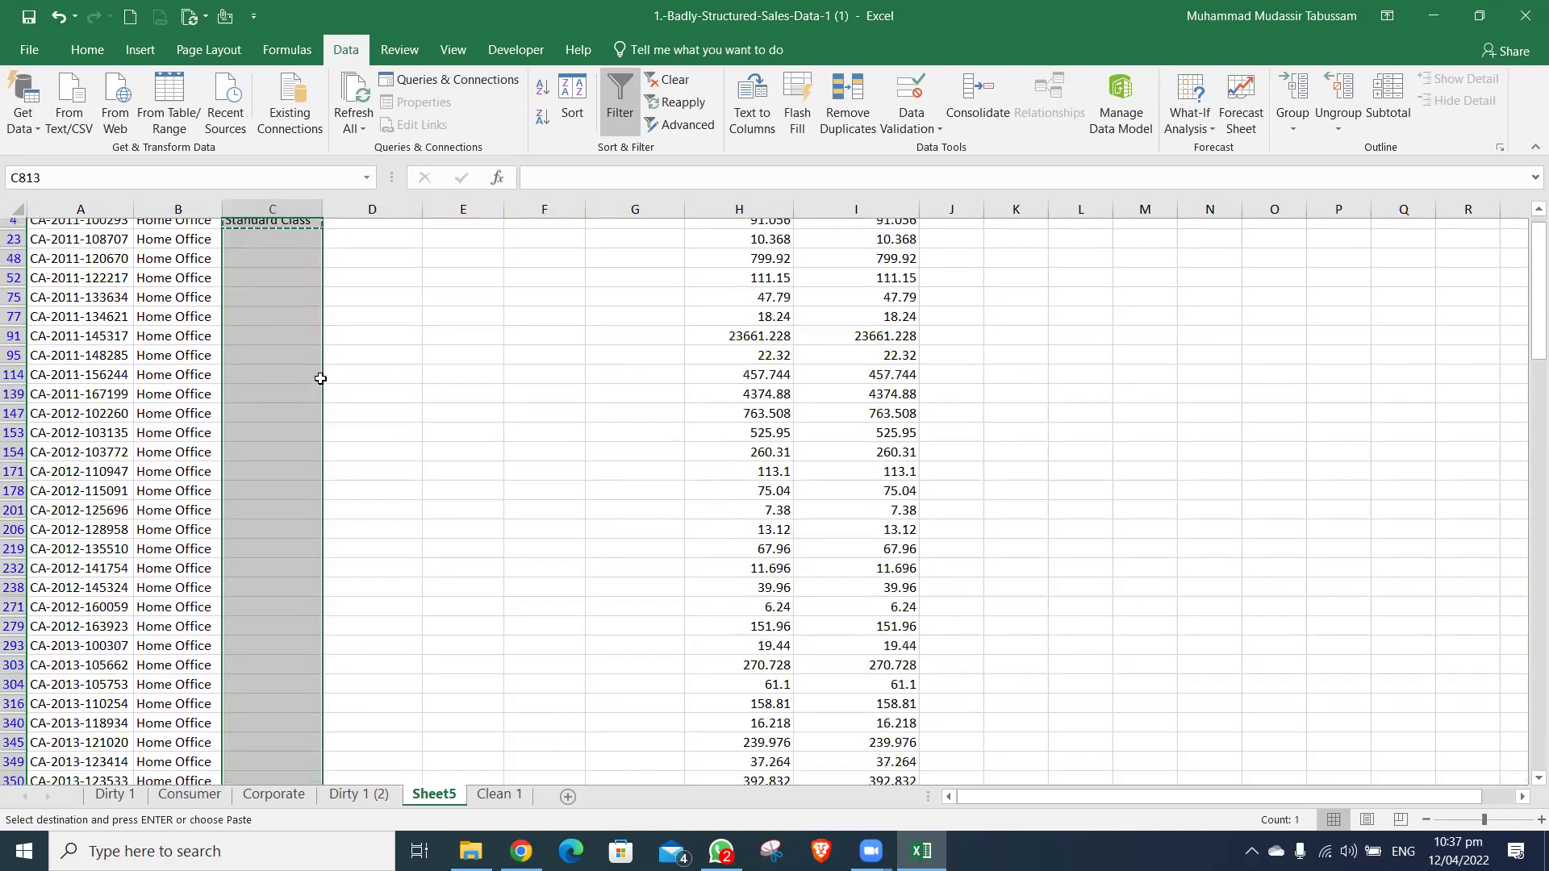
key(ctrl+v)
key(ctrl+Up)
key(Escape)
- Enter the formula =H4 in D4, the first filtered cell of the Cost column
key(Down)
key(Right)
text(=)
key(Right)
key(Right)
key(Right)
key(Right)
key(ctrl+Return)
key(ctrl+shift+Down)
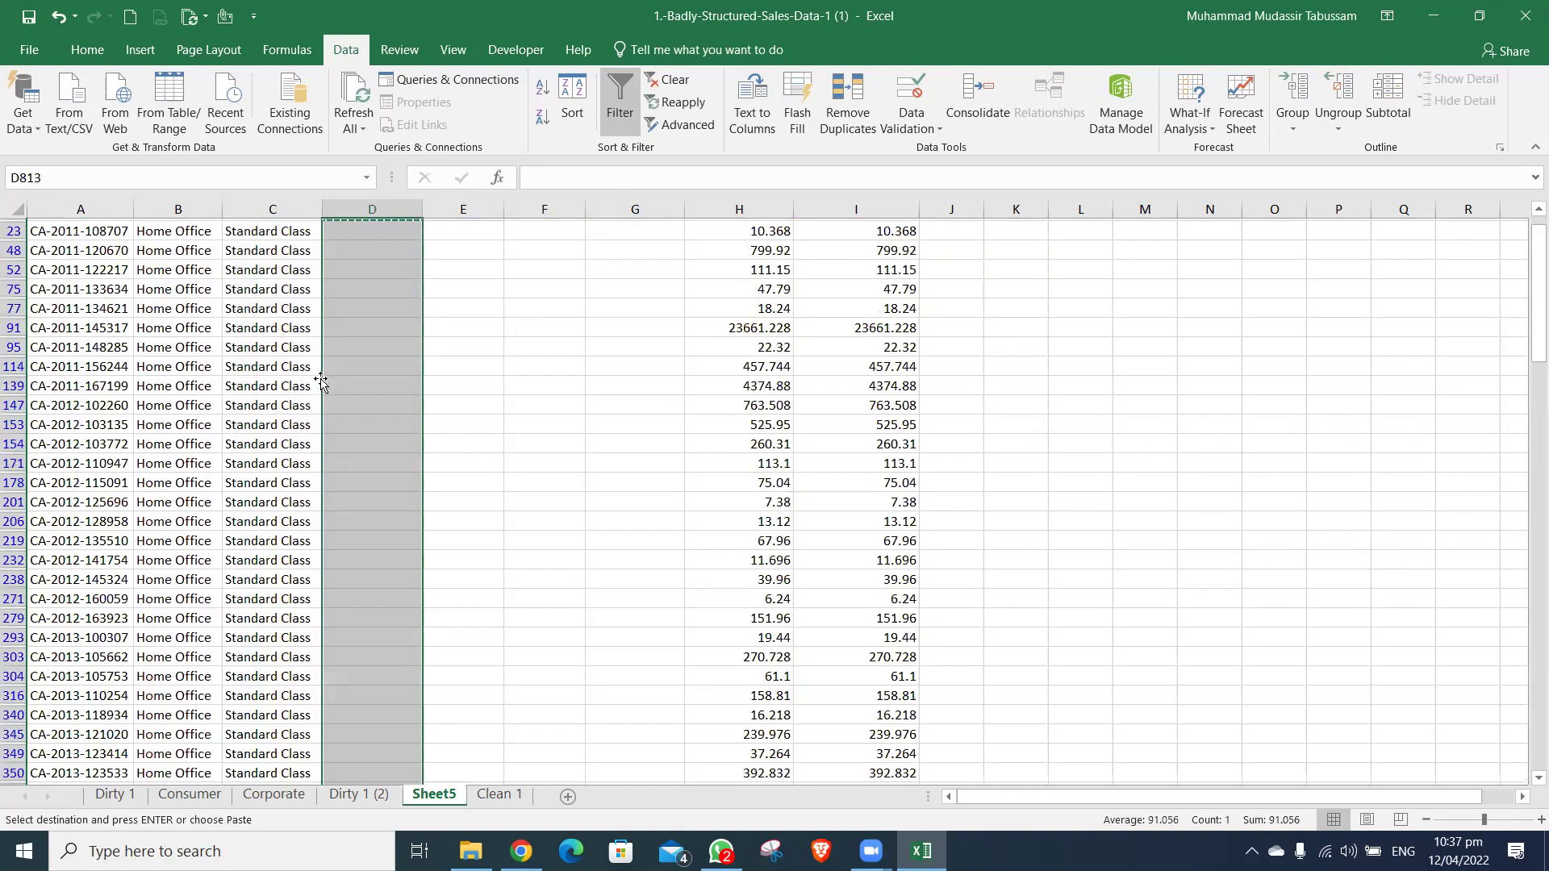
key(Escape)
key(Up)
key(Up)
key(ctrl+Up)
- Copy the D4 formula and paste it into only the visible Cost cells, down to D813
key(ctrl+c)
key(Left)
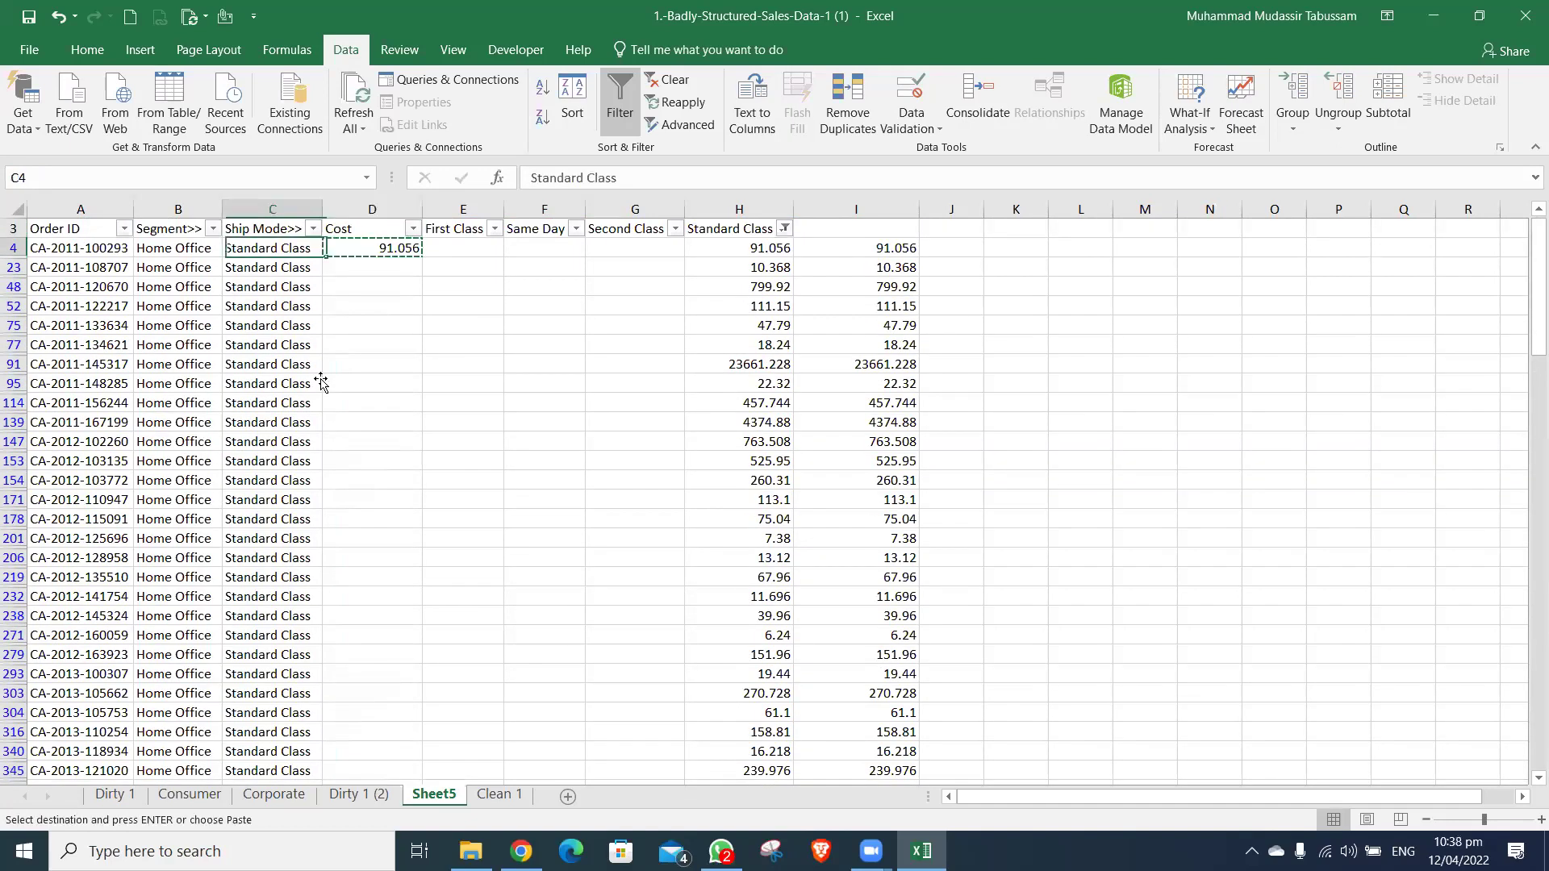
key(ctrl+shift+Down)
key(Right)
key(ctrl+shift+Up)
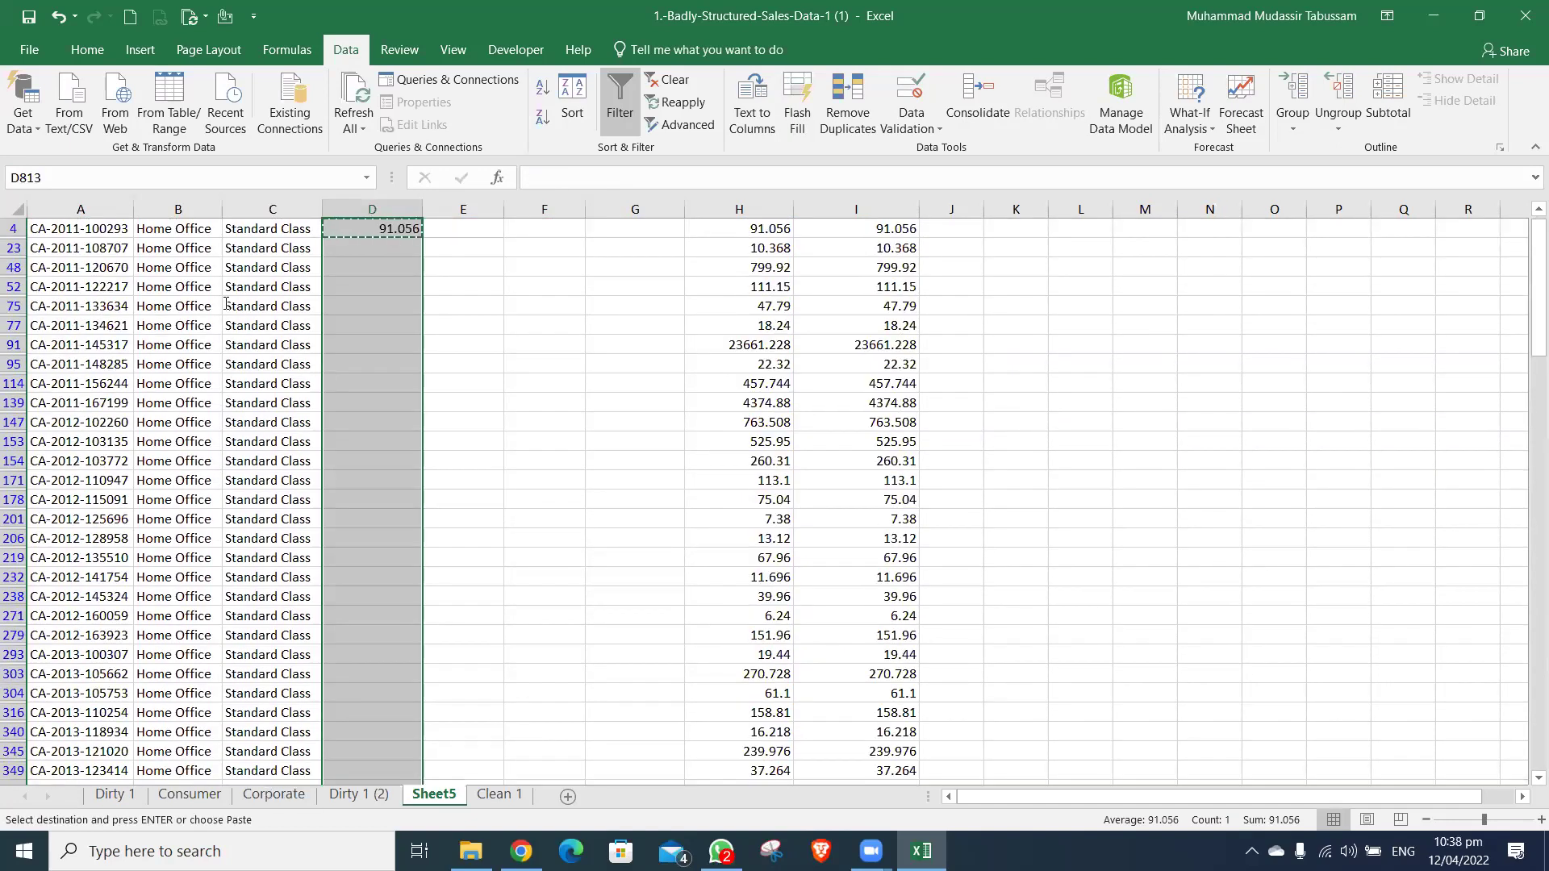
key(F5)
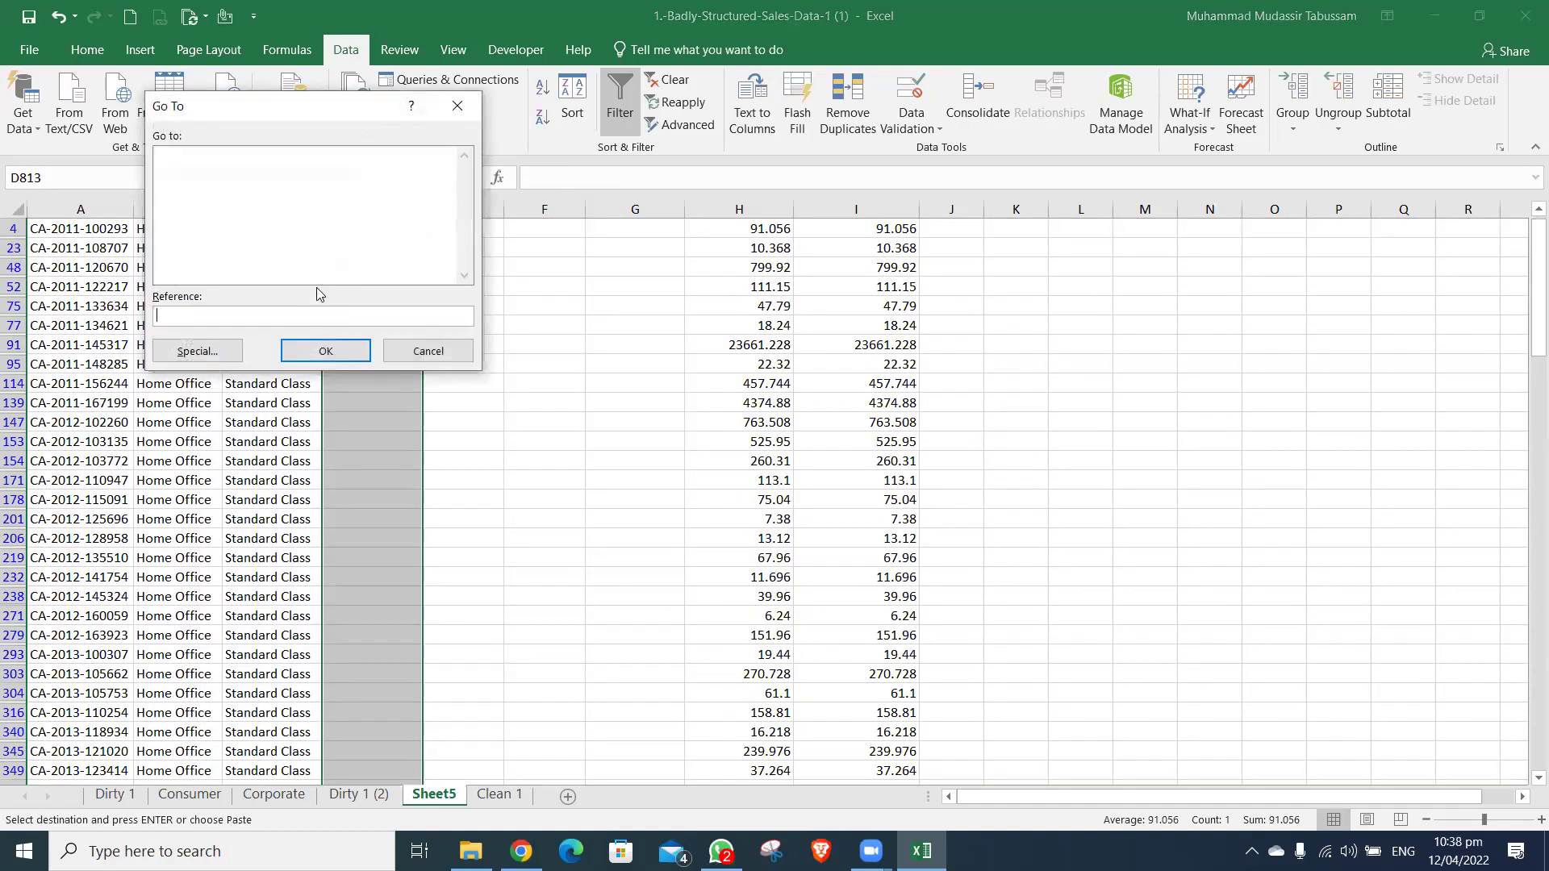
key(alt+s)
click(320, 382)
key(ctrl+alt+v)
key(Return)
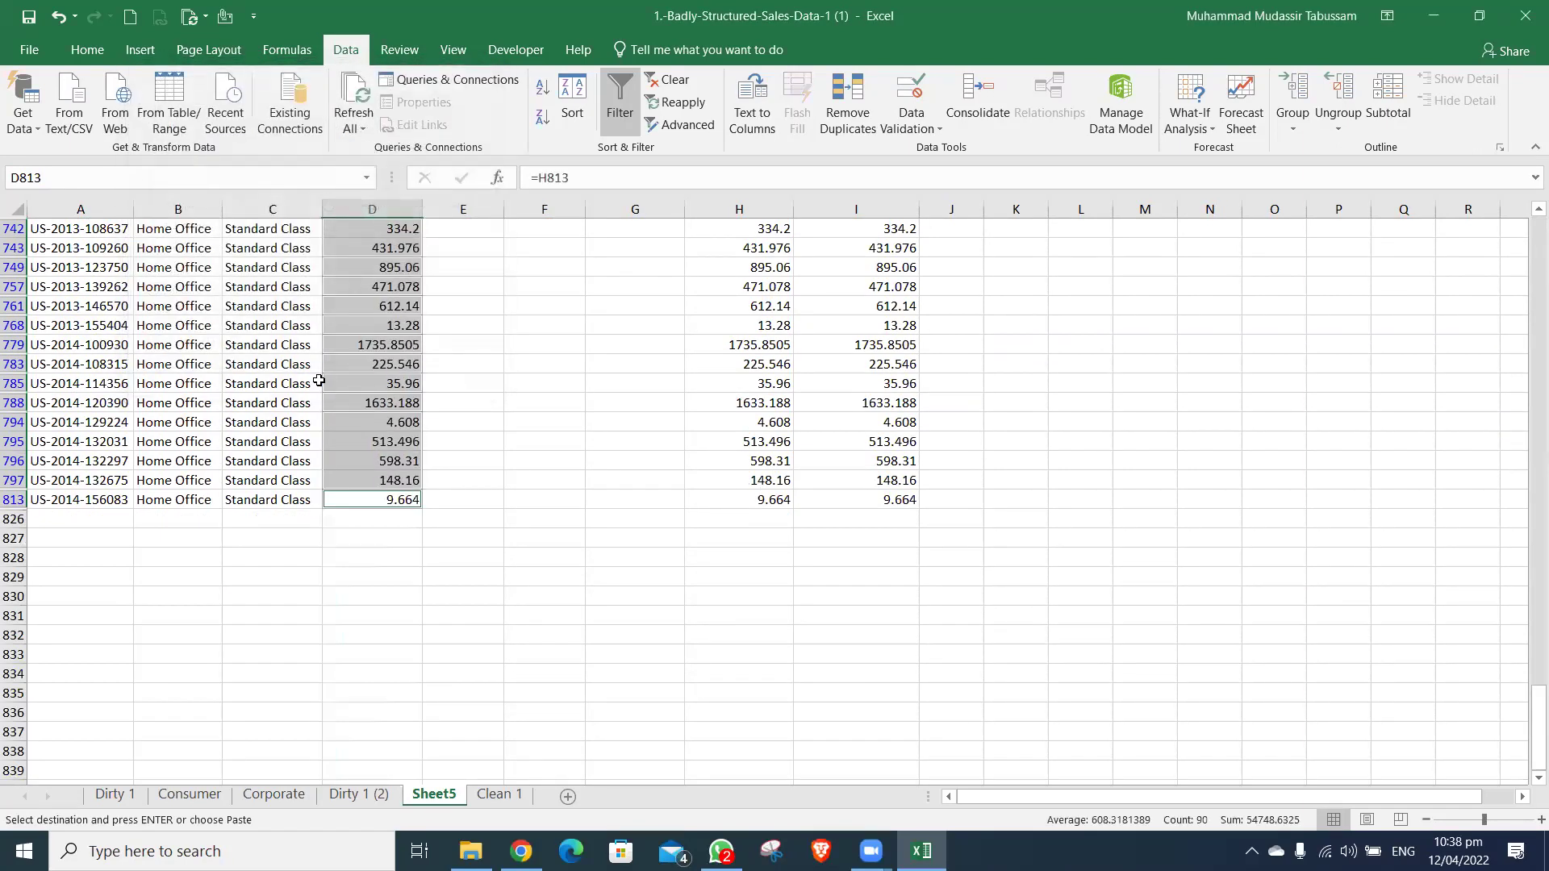
- Clear the Standard Class filter and return to the Cost header
key(ctrl+Up)
key(alt+a)
key(c)
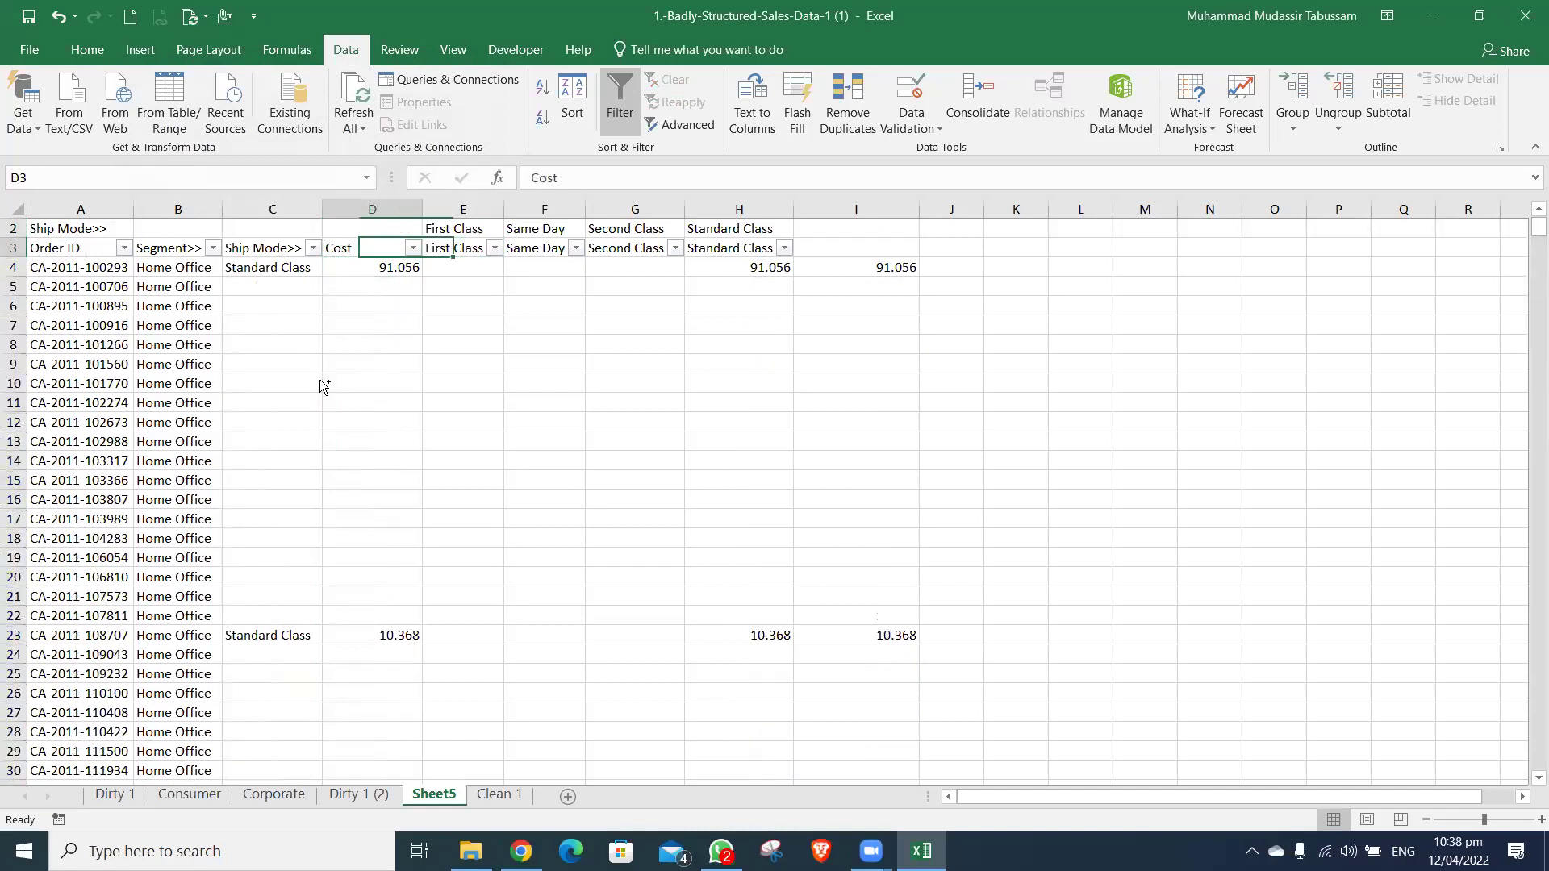
- Replace the formulas in the Cost column with their values
key(ctrl+shift+Down)
key(ctrl+c)
key(ctrl+alt+v)
key(v)
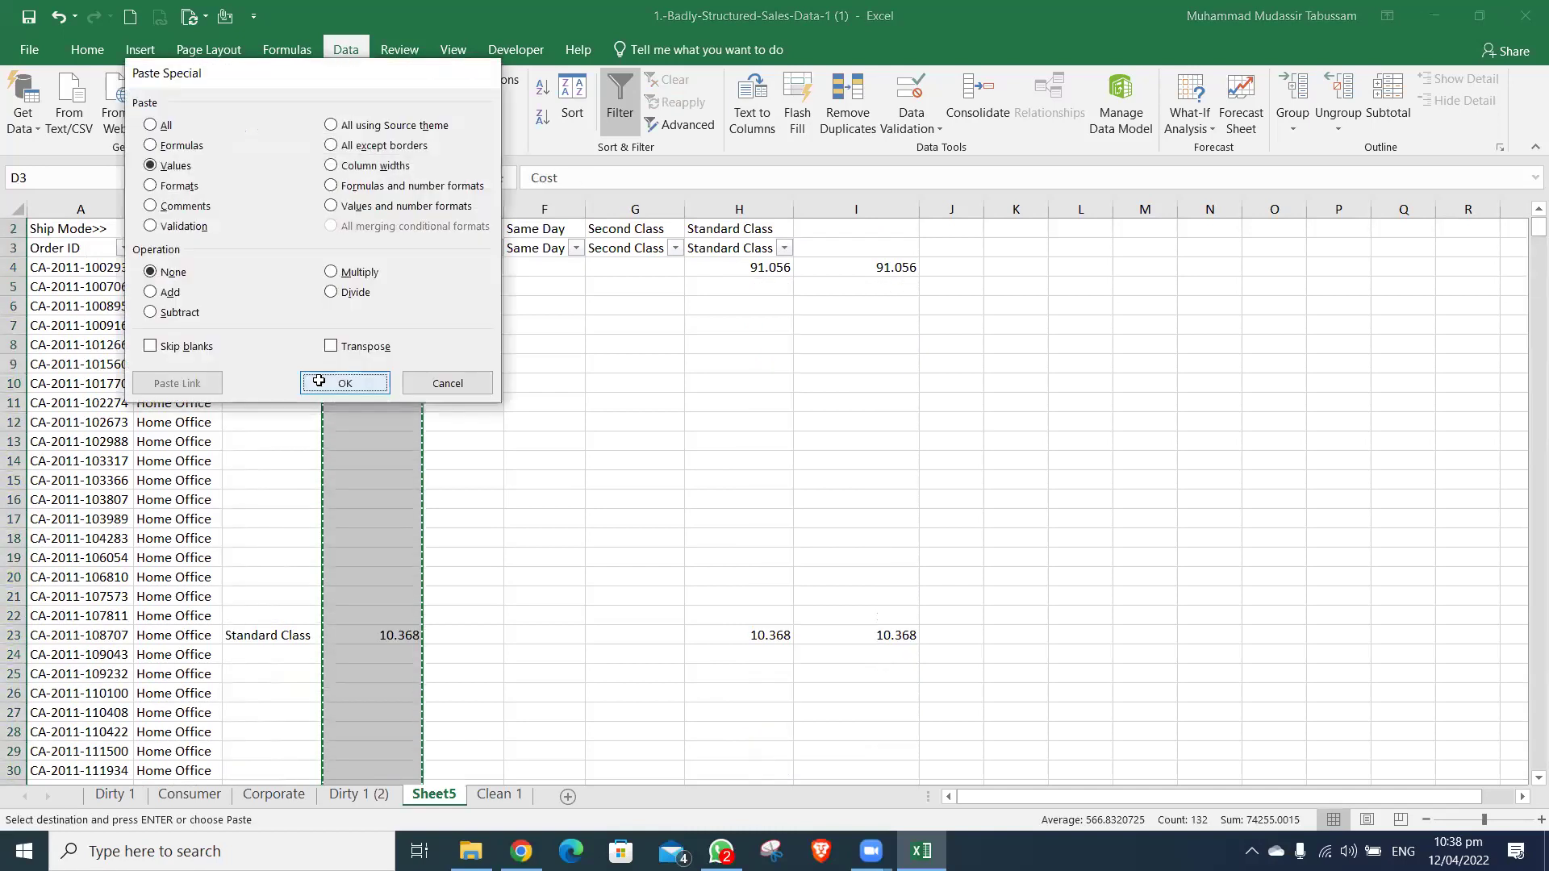
click(345, 383)
- Delete columns E to J, which hold the original ship mode figures and the Home Office total
key(Right)
key(ctrl+shift+Down)
key(shift+Right)
key(shift+Right)
key(shift+Right)
key(shift+Right)
key(shift+Right)
key(Delete)
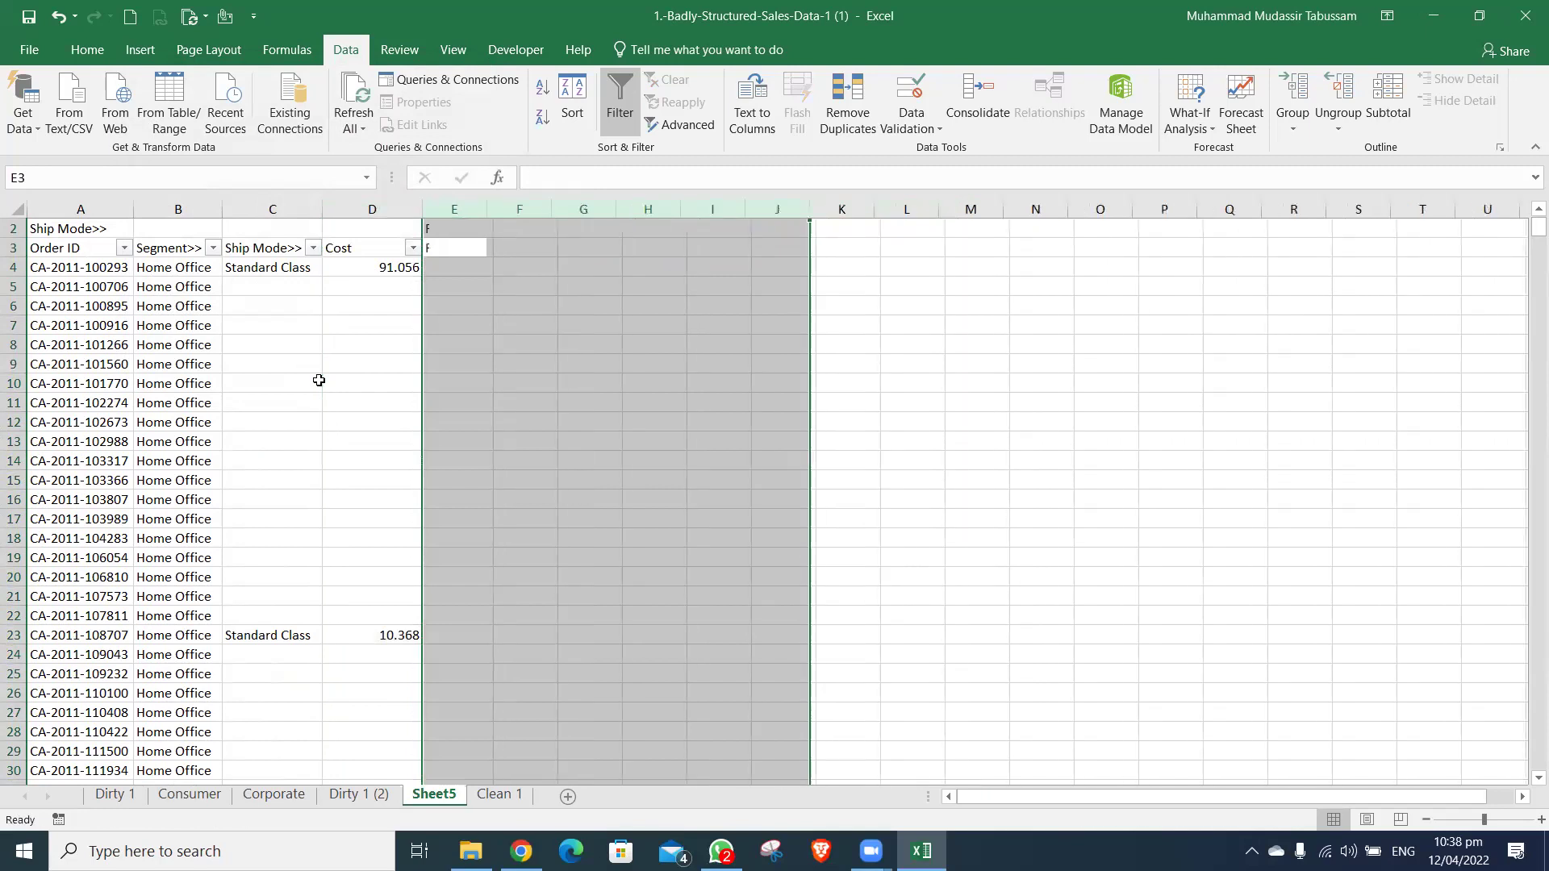
- Filter the Ship Mode column to exclude blank cells, and clear that filter again
key(Left)
key(Left)
key(Right)
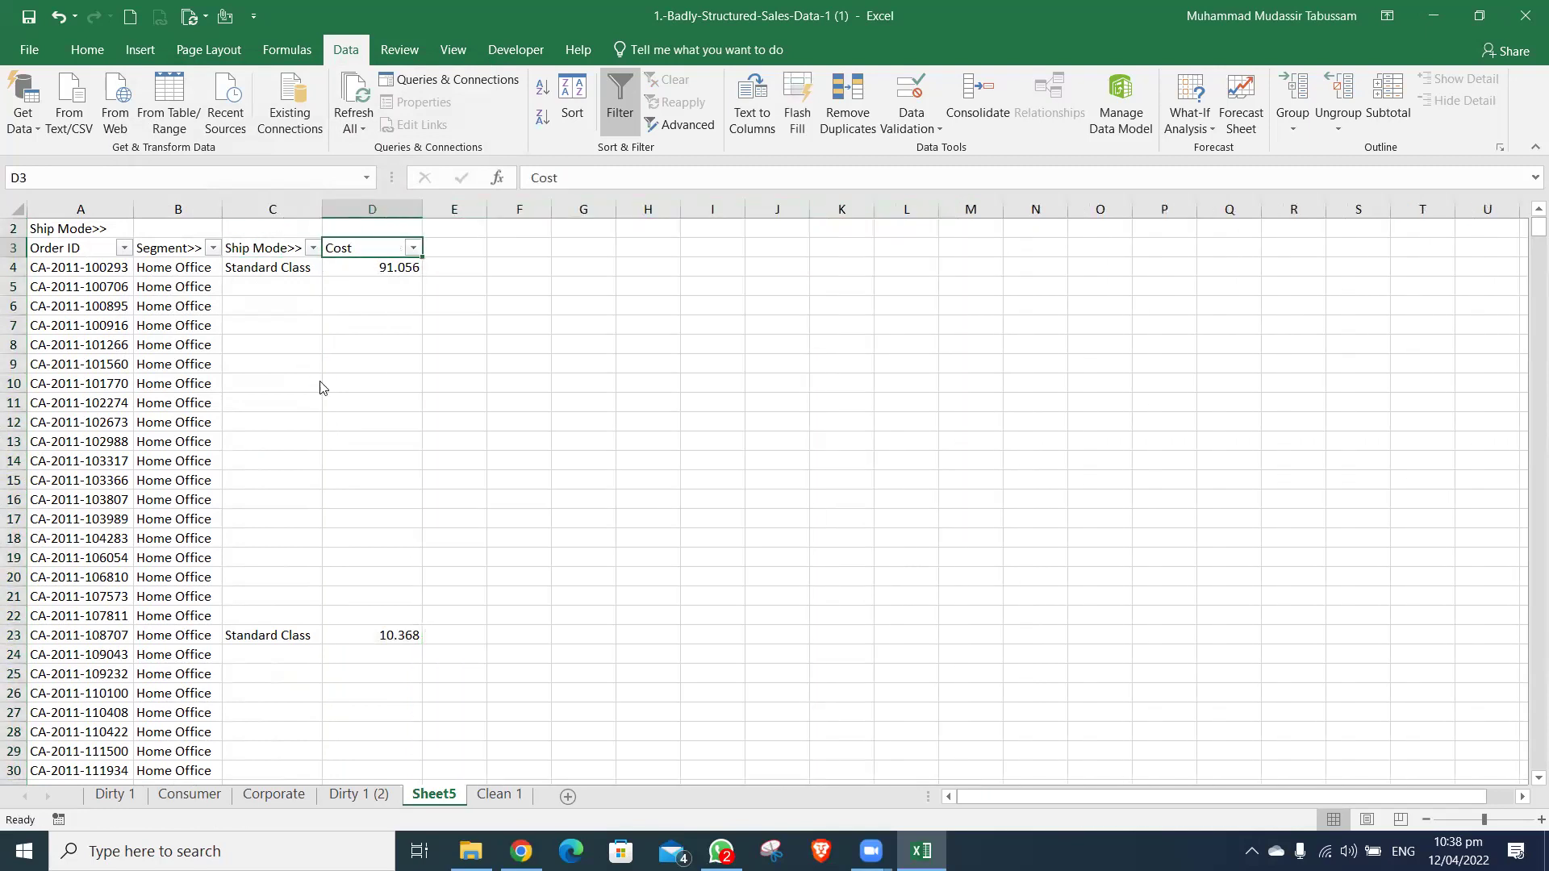
key(Left)
key(alt+Down)
key(Down)
key(Down)
key(Down)
key(Down)
key(Down)
key(Down)
key(Down)
key(Down)
key(Down)
key(Down)
key(space)
key(Return)
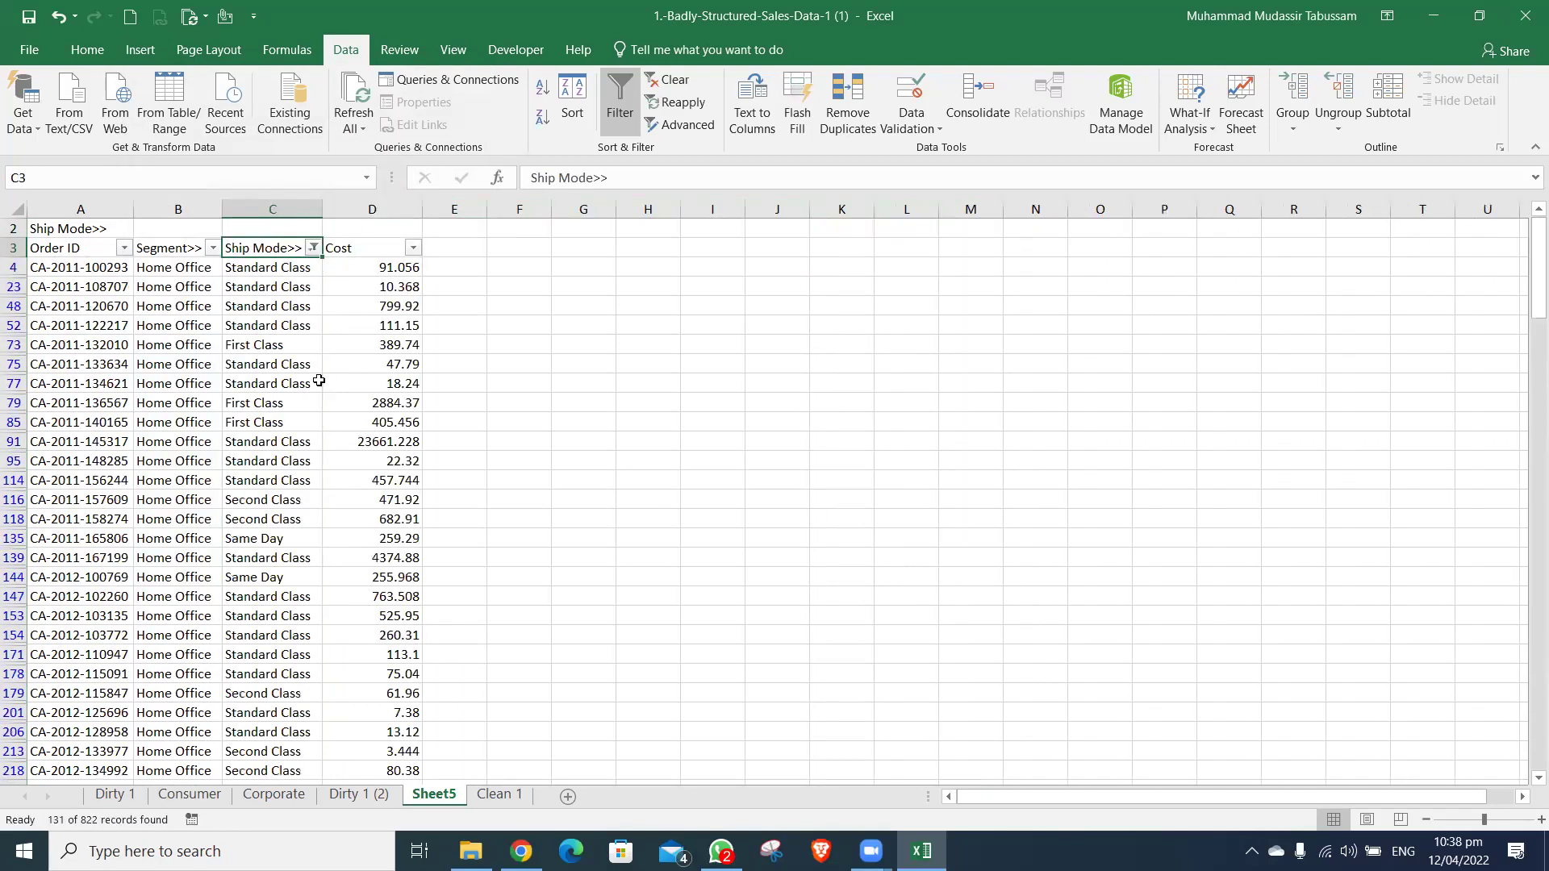
key(Down)
key(alt+a)
key(c)
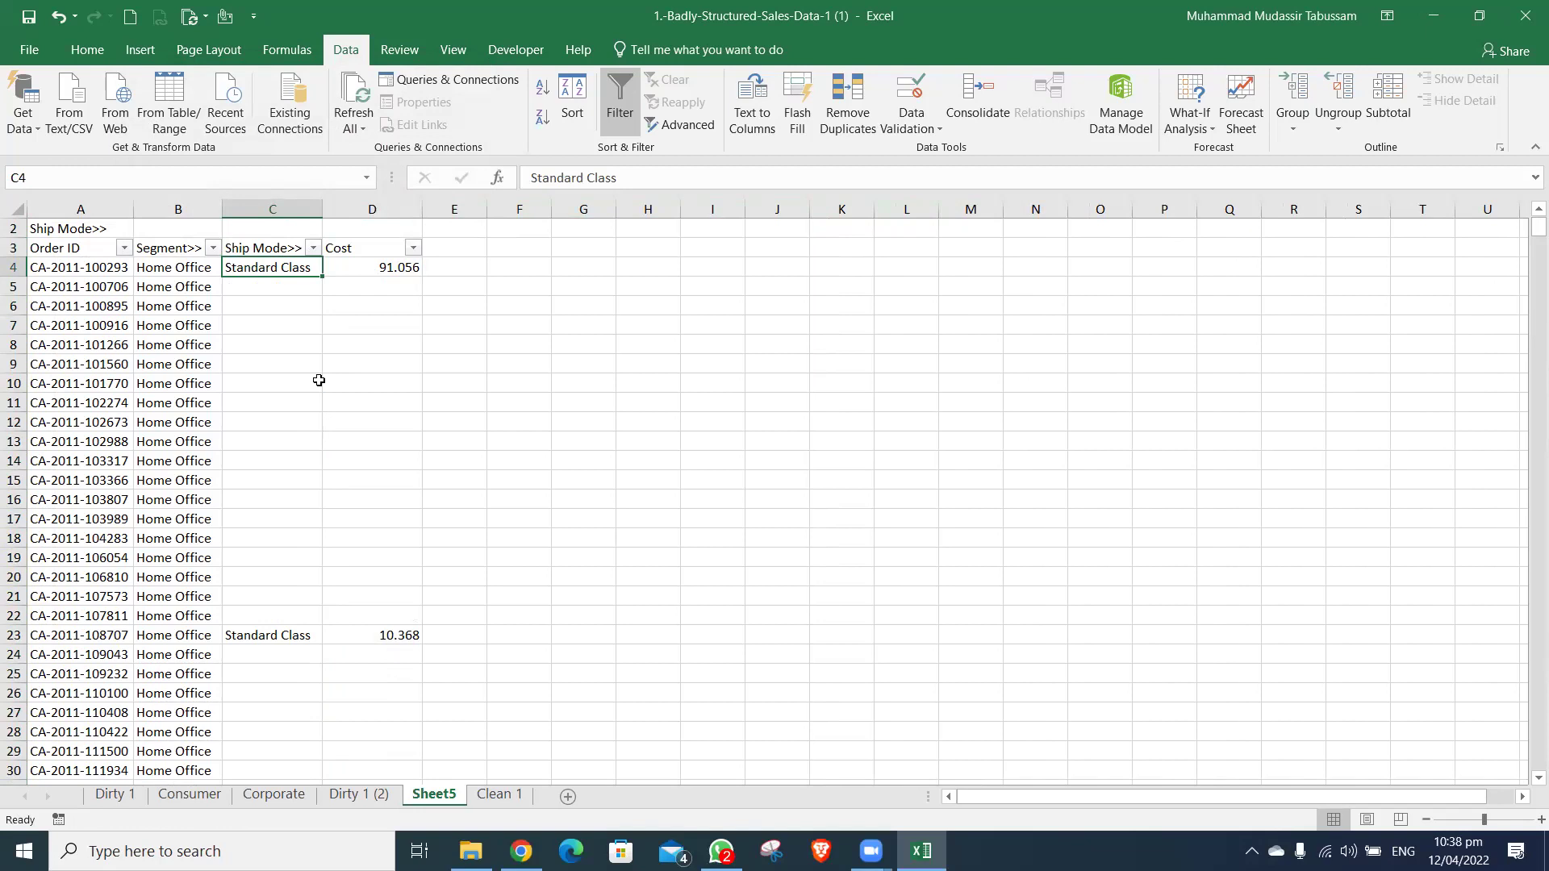
- Filter the blank cells out of the Ship Mode column once more
key(Up)
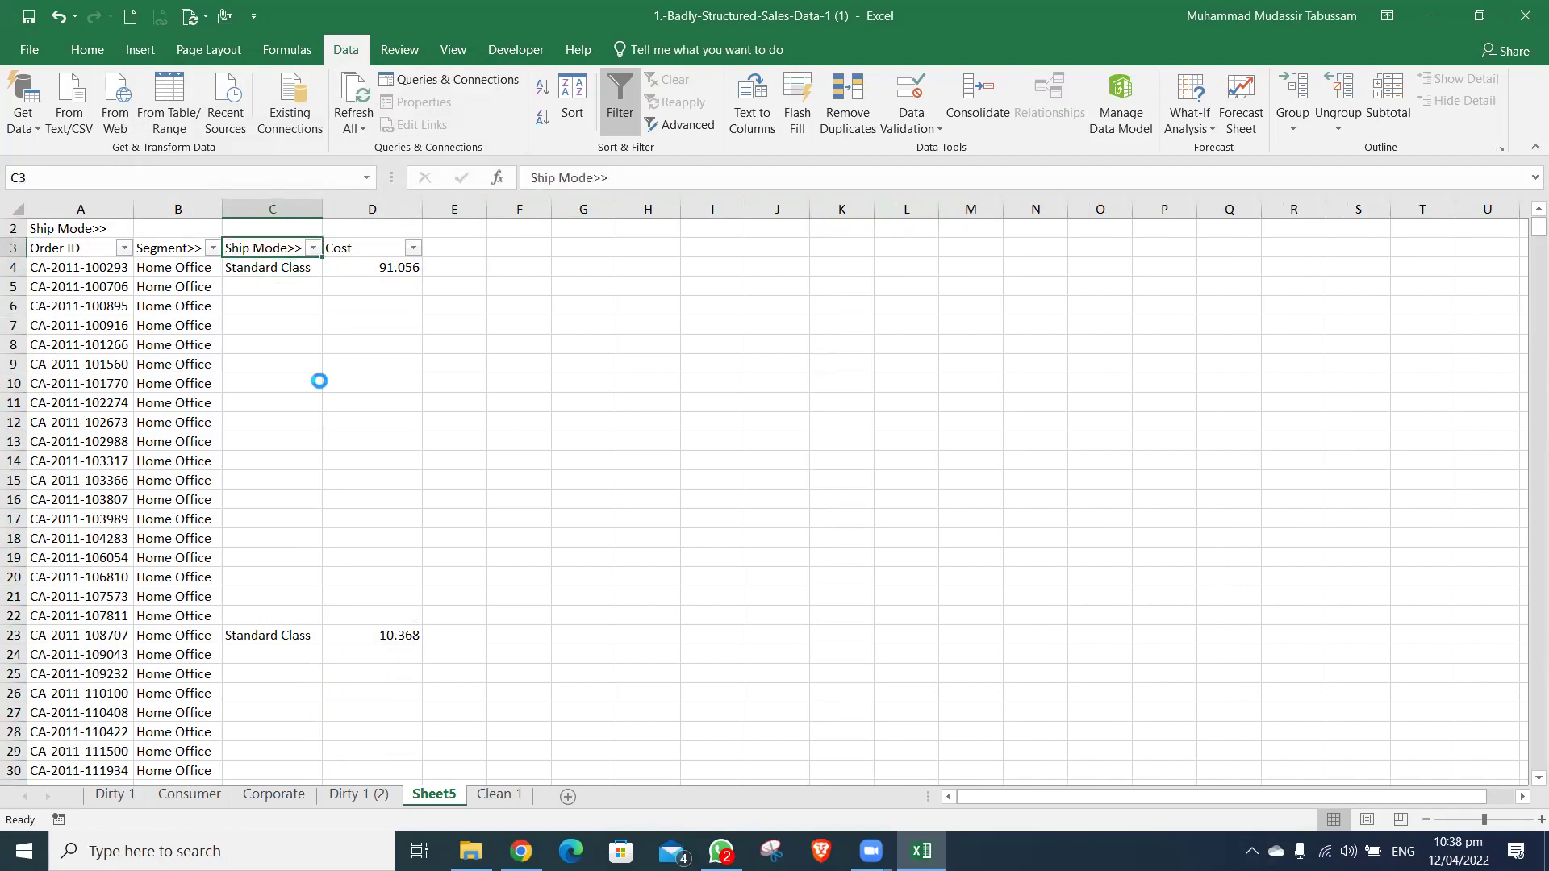
key(alt+Down)
key(Down)
key(space)
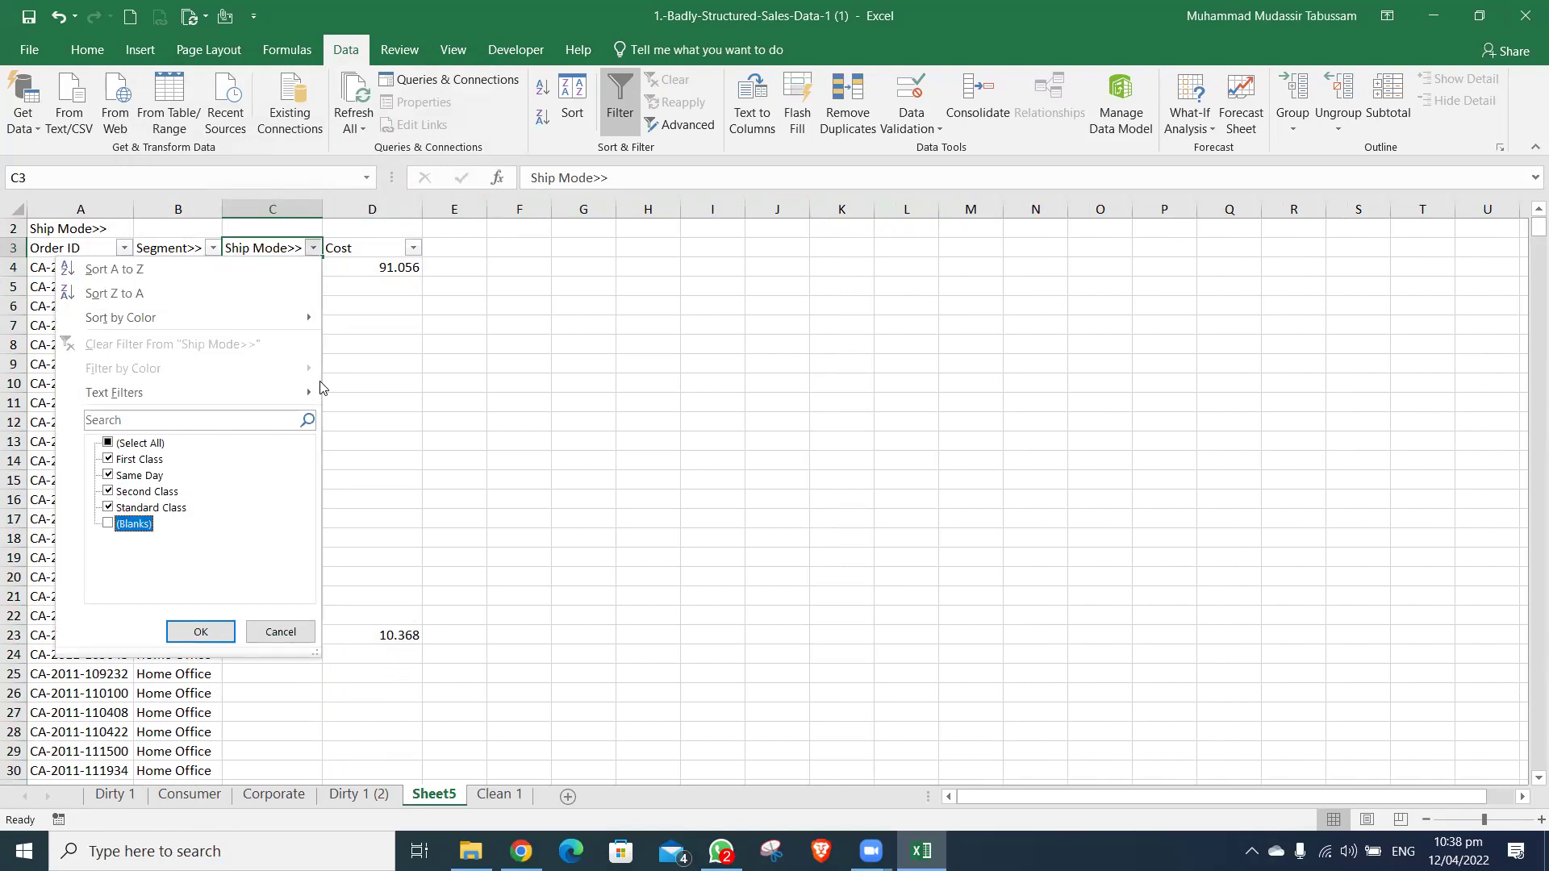
key(Return)
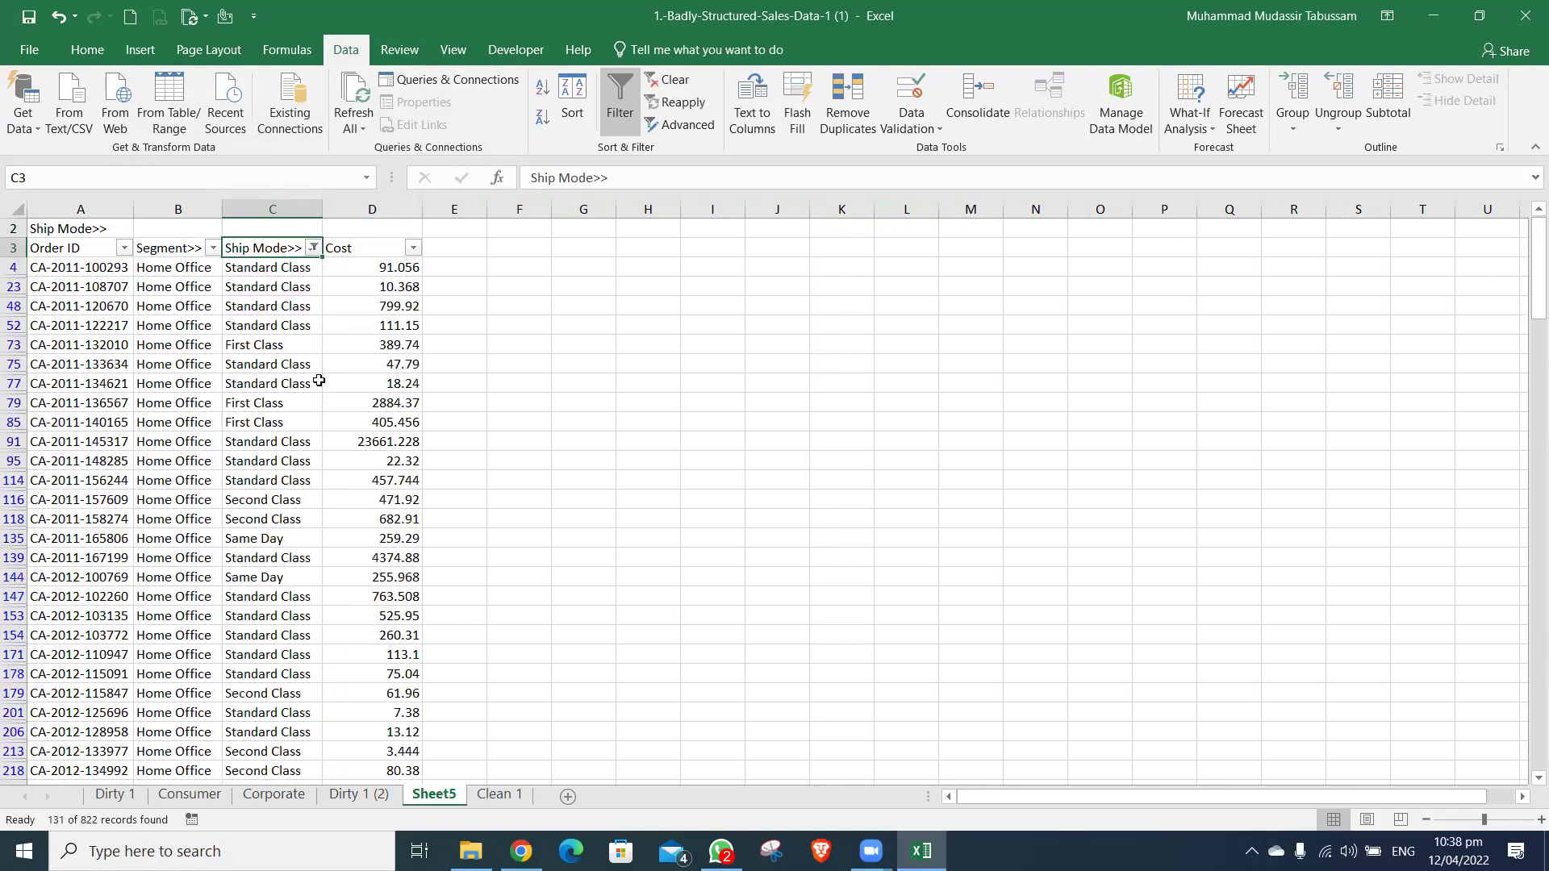
key(Down)
key(Up)
- Change the Ship Mode filter to show only blank cells
key(alt+Down)
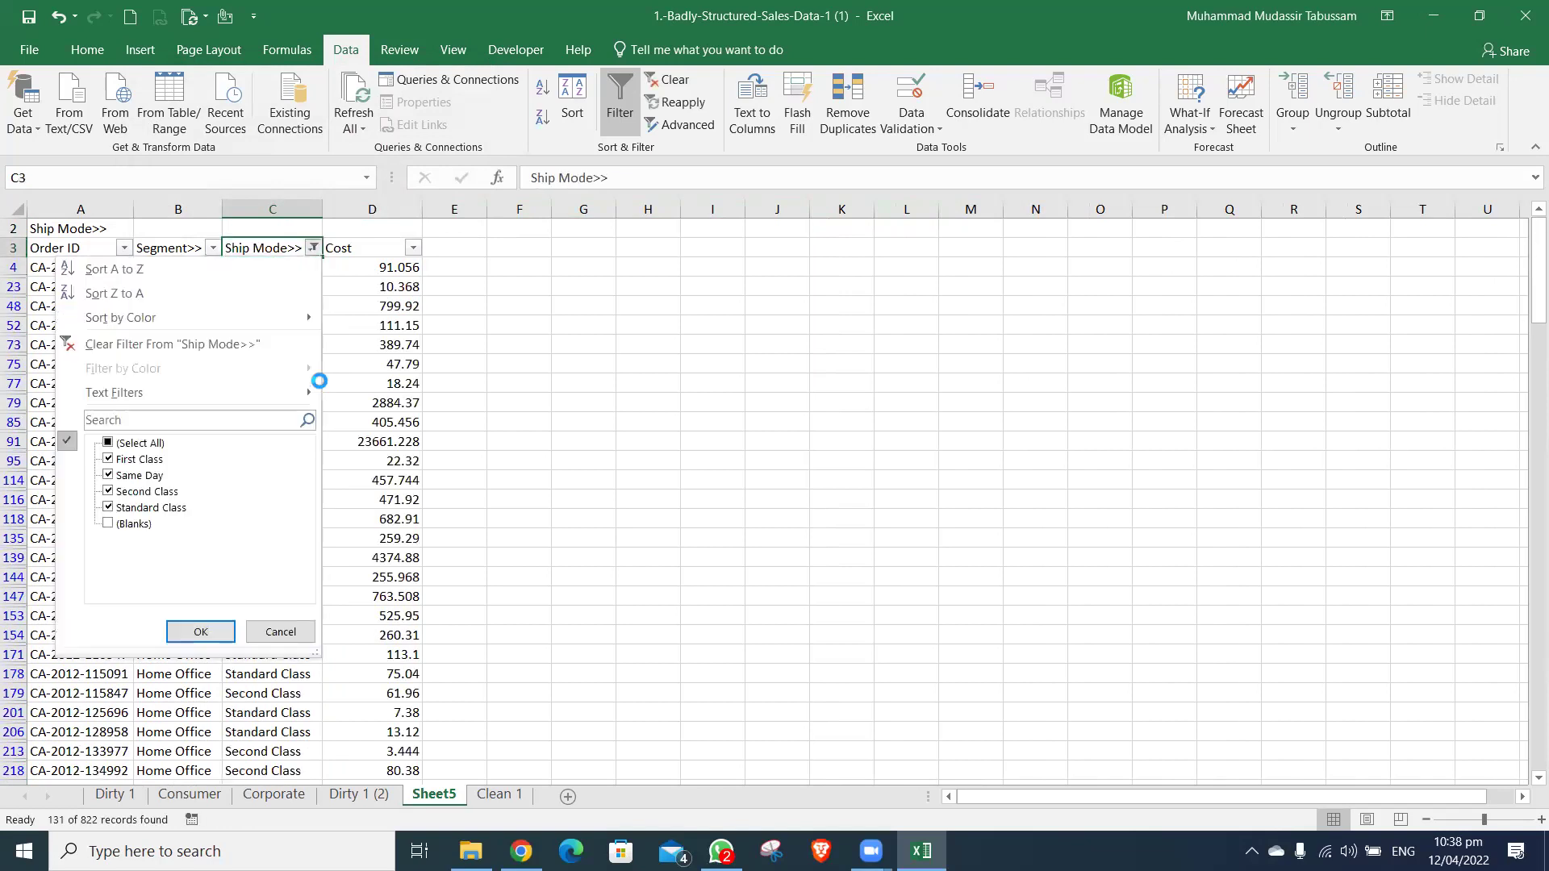
key(Down)
key(Down)
key(Down)
key(space)
key(space)
key(Down)
key(Down)
key(Down)
key(Down)
key(Down)
key(space)
key(Tab)
key(Return)
- Delete all the filtered rows with a blank Ship Mode, down to the end of the data
key(Down)
key(Left)
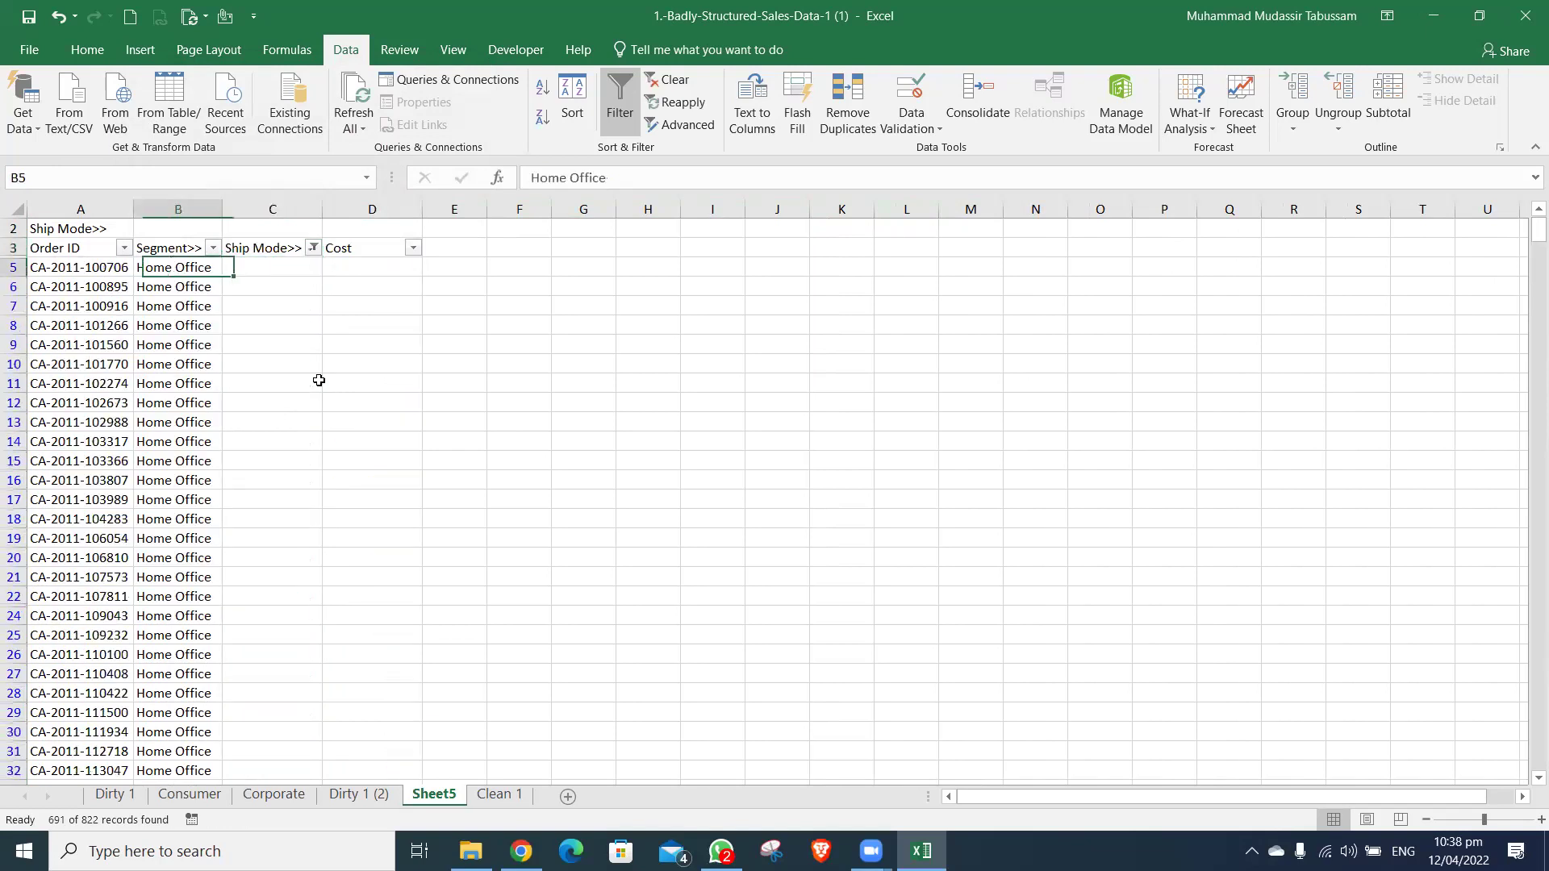
key(ctrl+Down)
key(Right)
key(ctrl+shift+Up)
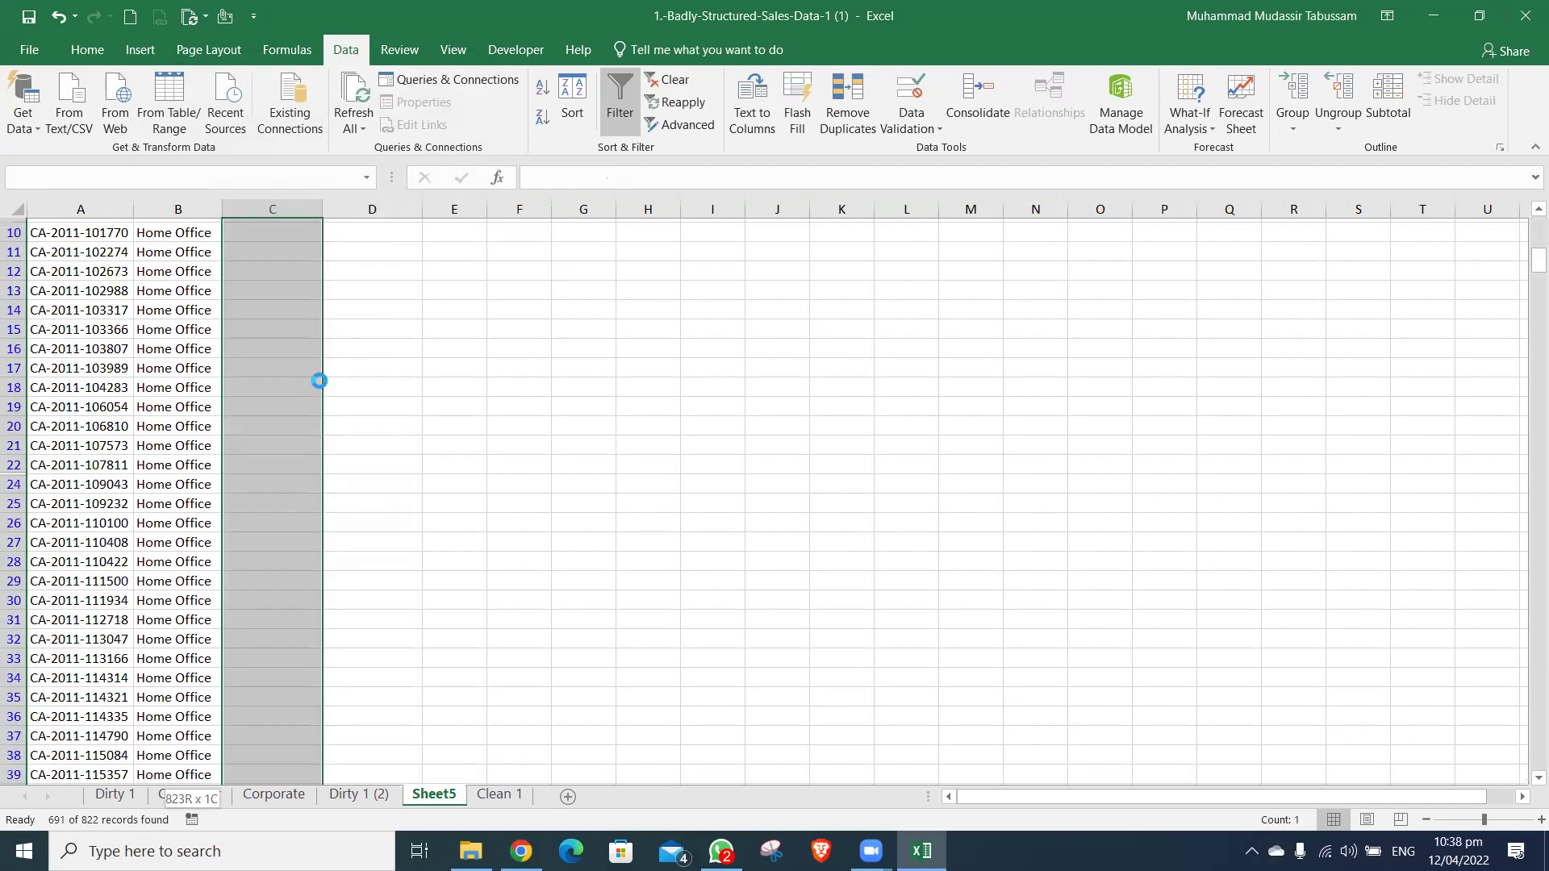
key(ctrl+minus)
key(Return)
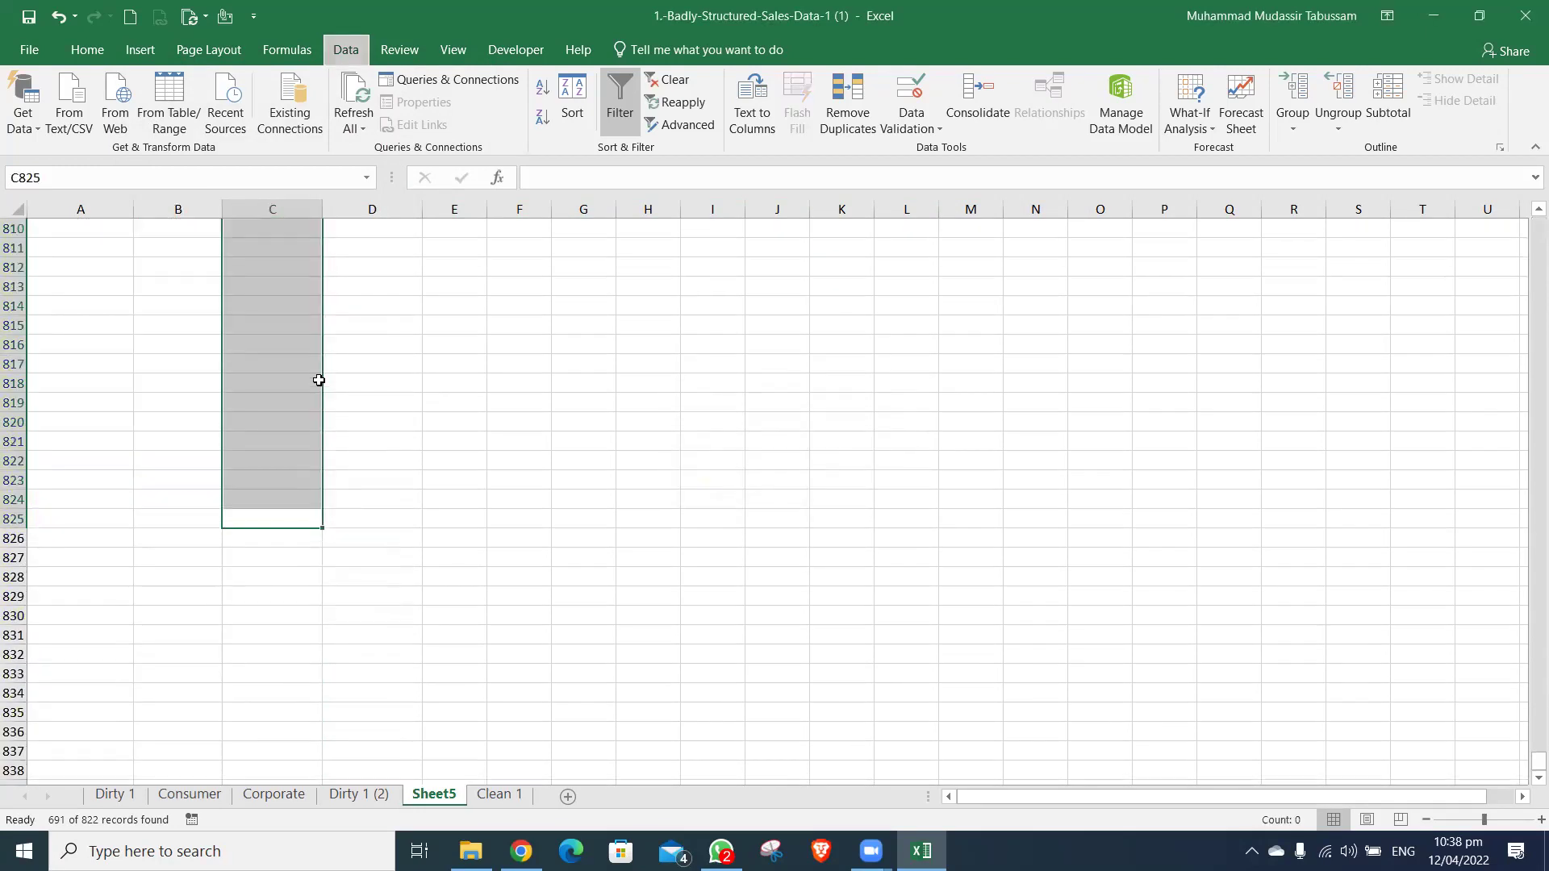
- Clear the Ship Mode filter and return to the first row of the sheet
key(Up)
key(alt)
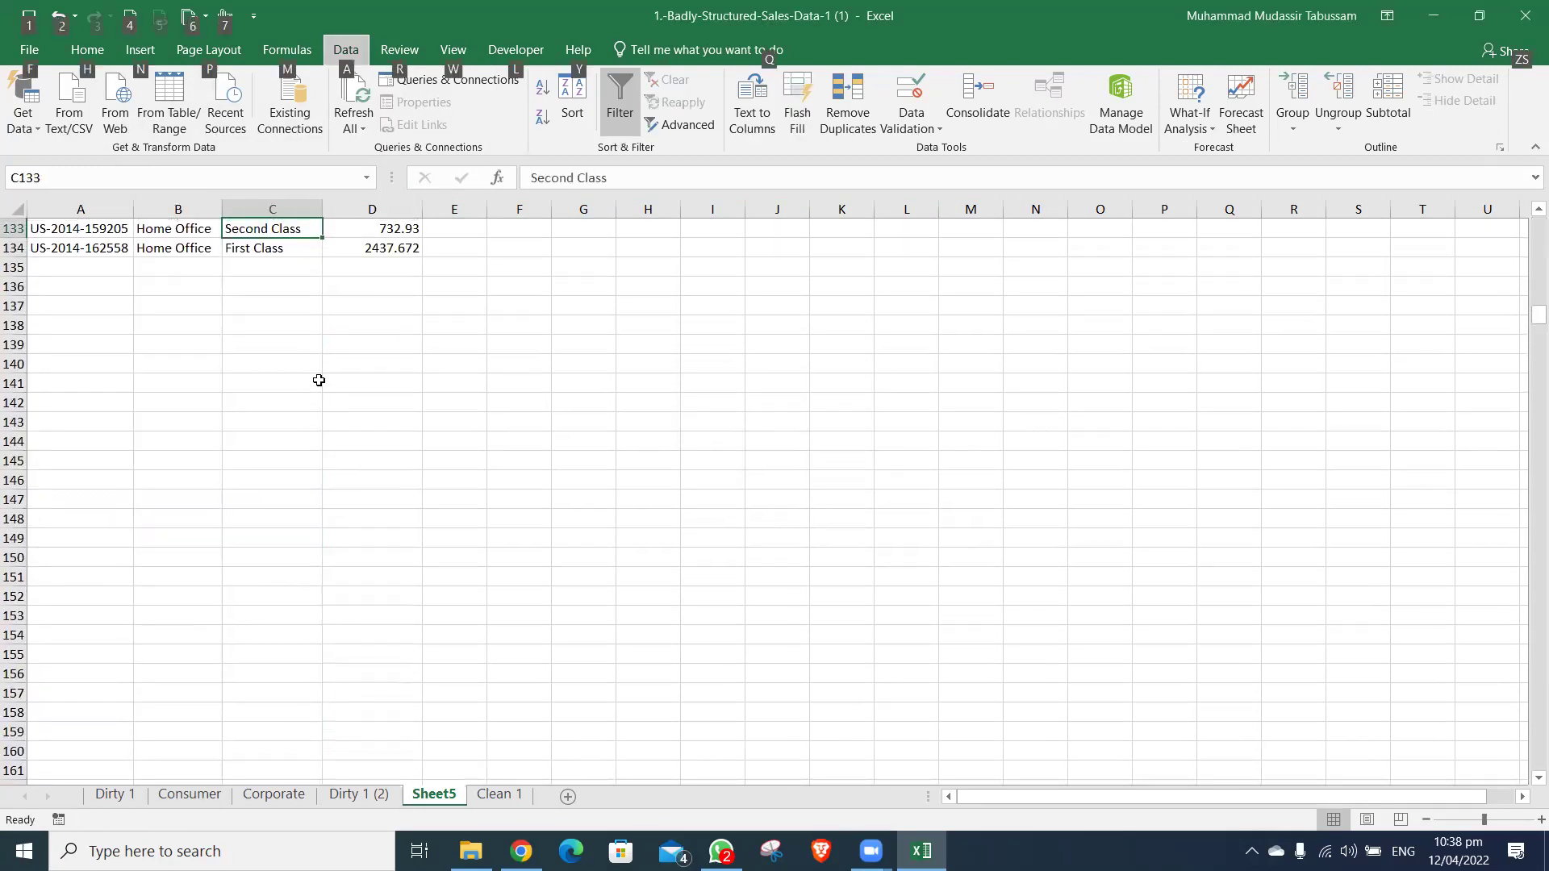
key(alt)
key(ctrl+Up)
key(ctrl+Up)
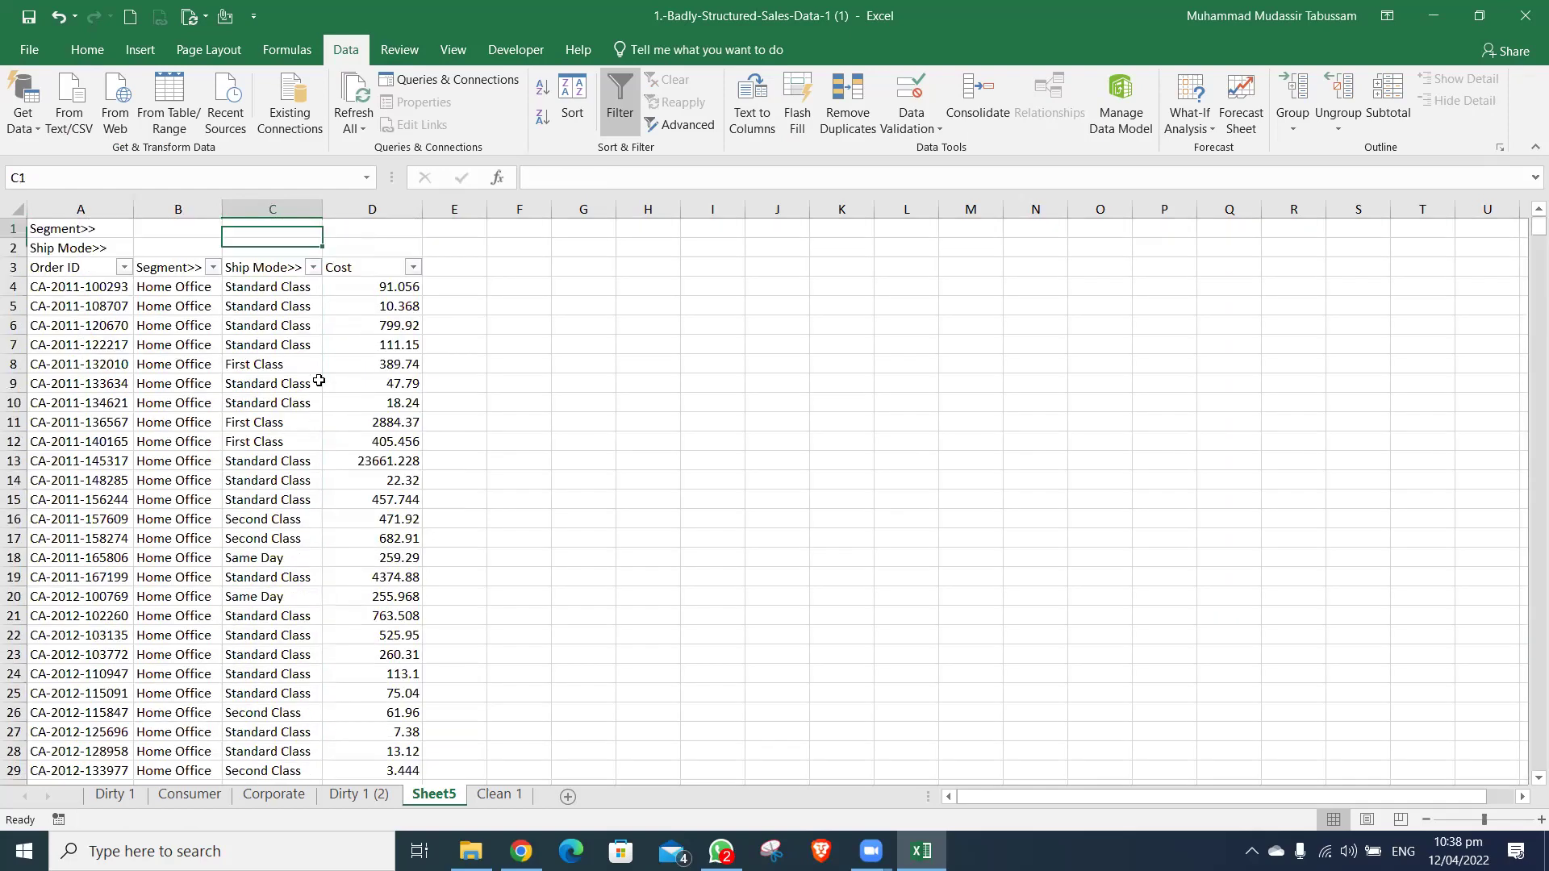
- Delete the two leftover rows above the column headers and insert one blank row in their place
key(shift+space)
key(shift+Down)
key(ctrl+minus)
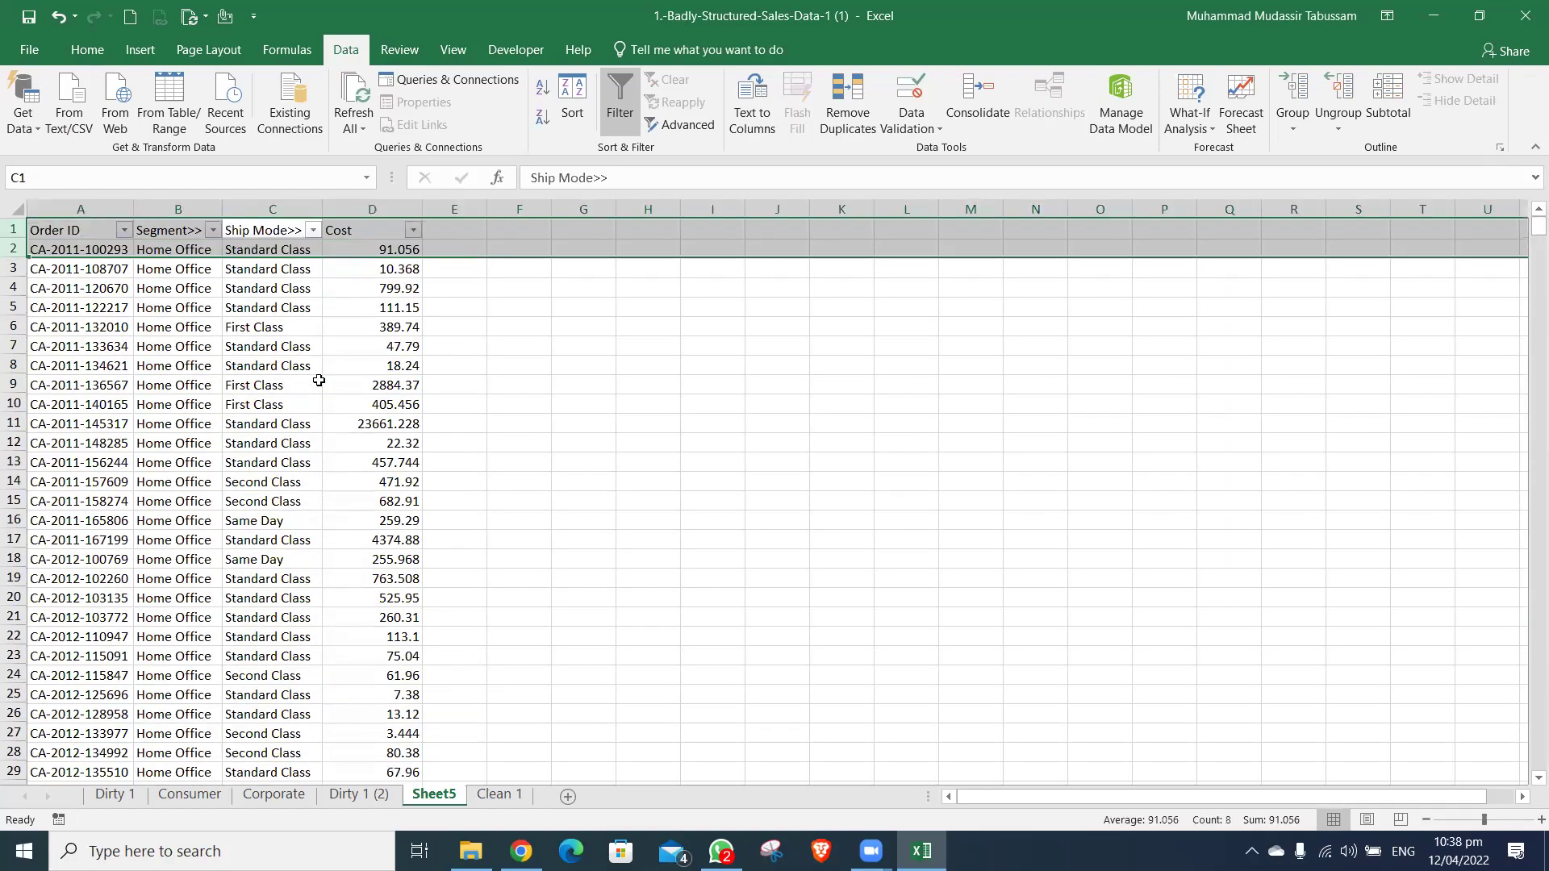
key(Left)
key(Left)
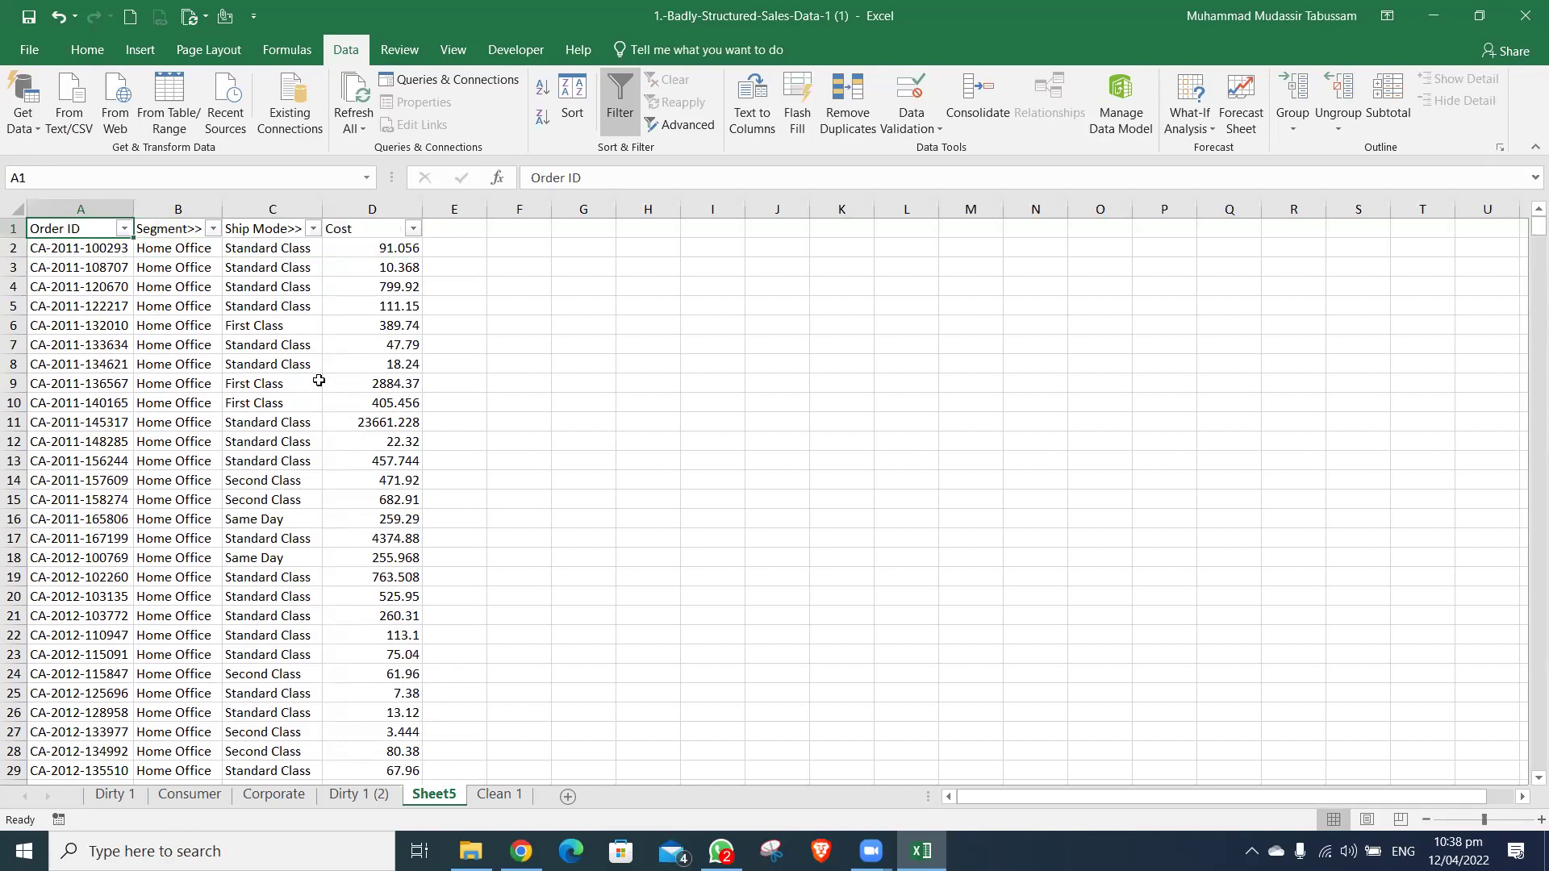
key(shift+space)
key(ctrl+shift+plus)
key(Right)
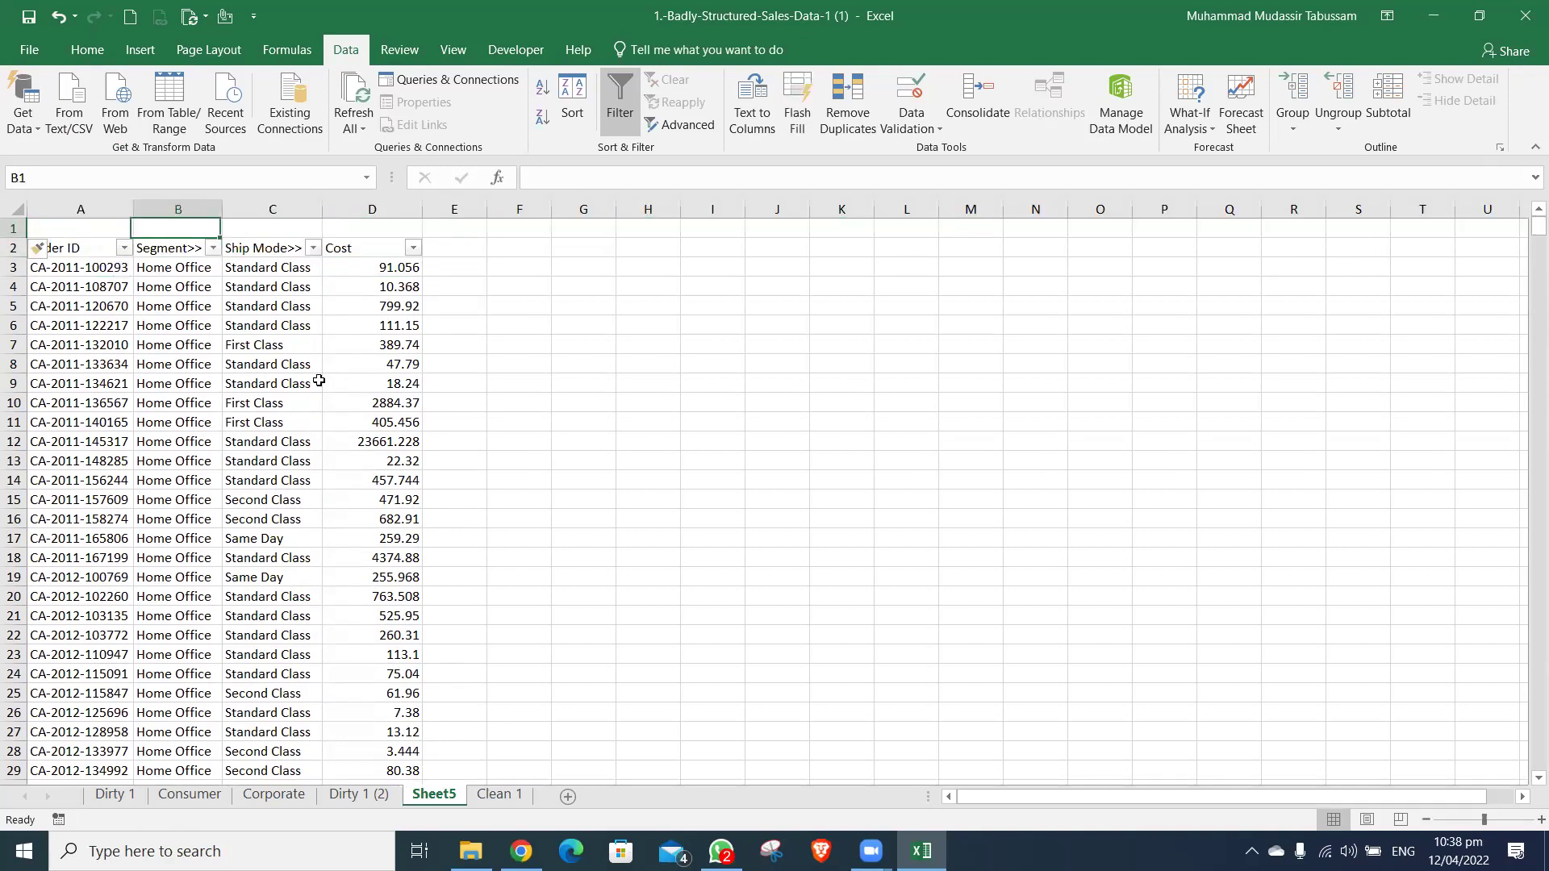
- Enter the formula =SUBTOTAL(9,D3:D133) in D1, above the Cost header
key(Right)
key(Right)
text(=sub)
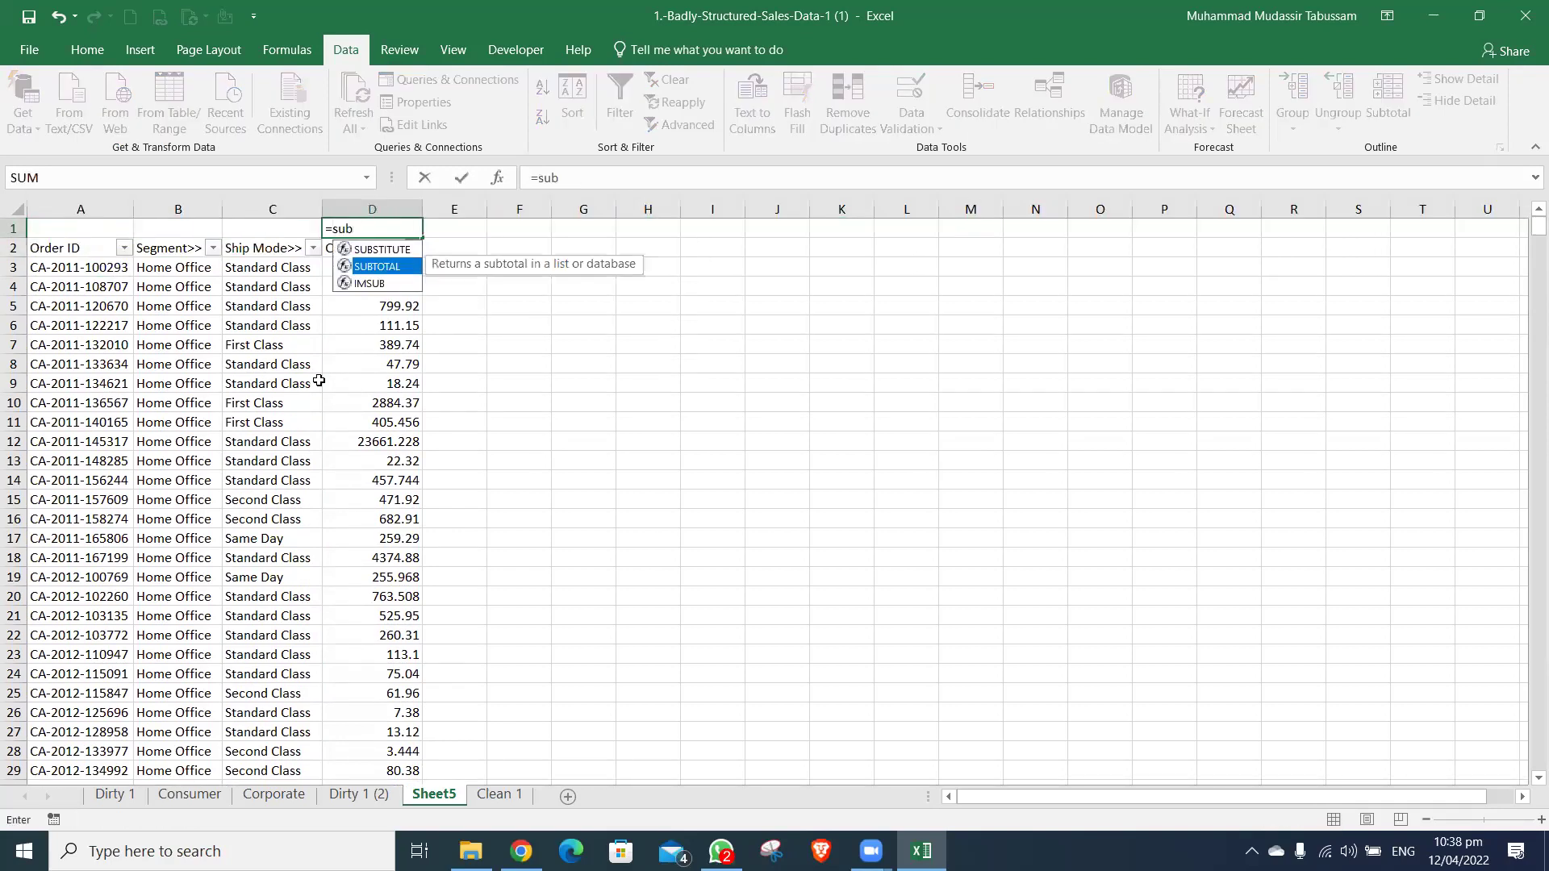
key(Tab)
text(9,)
key(Down)
key(Down)
key(ctrl+shift+Down)
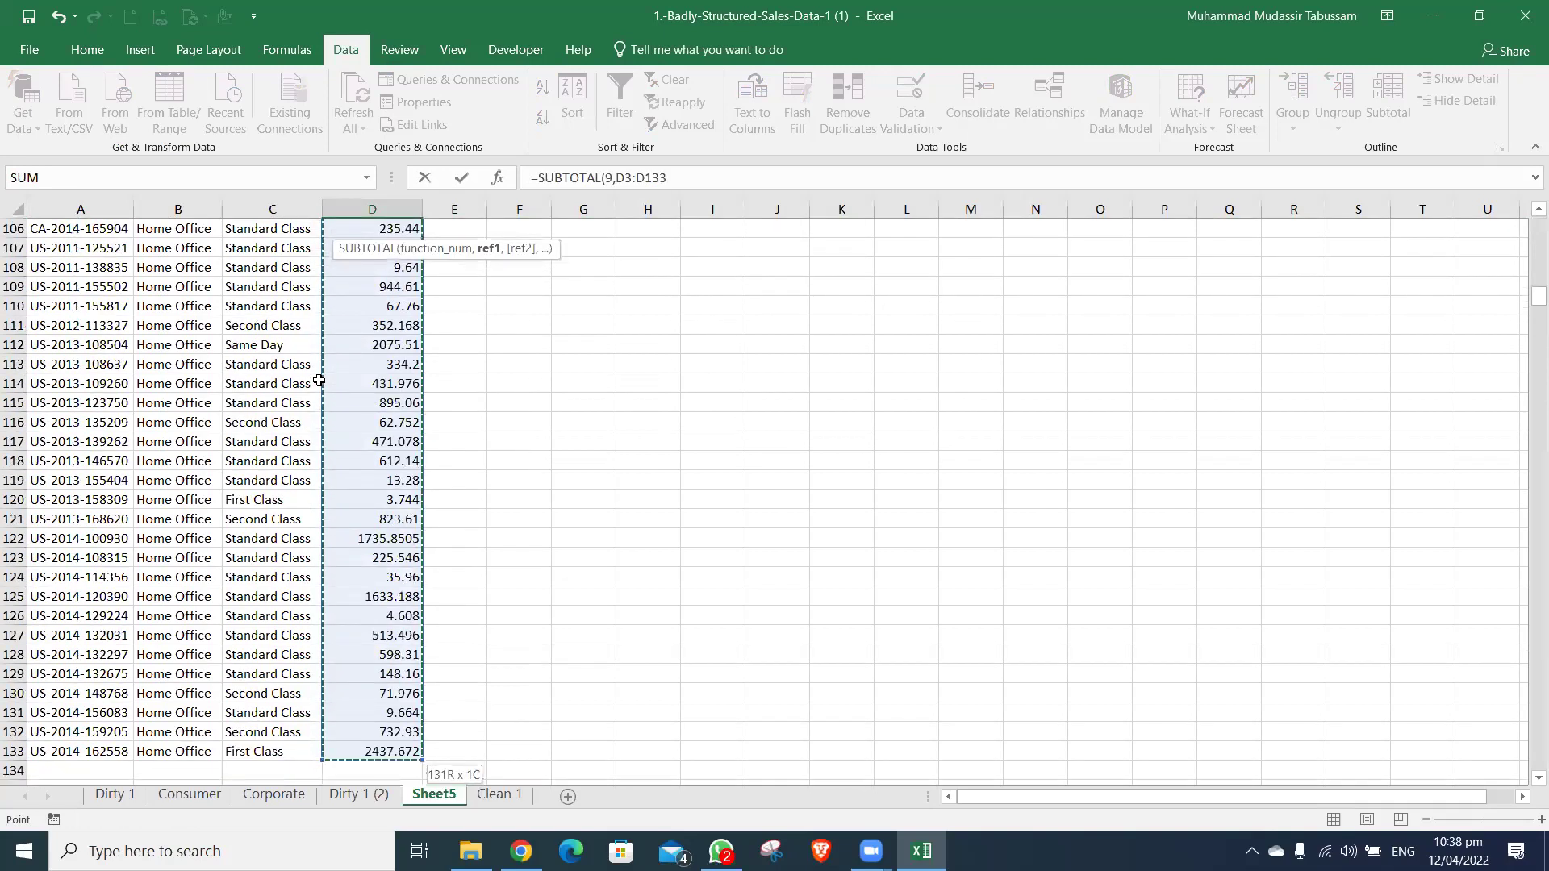
key(Return)
key(Up)
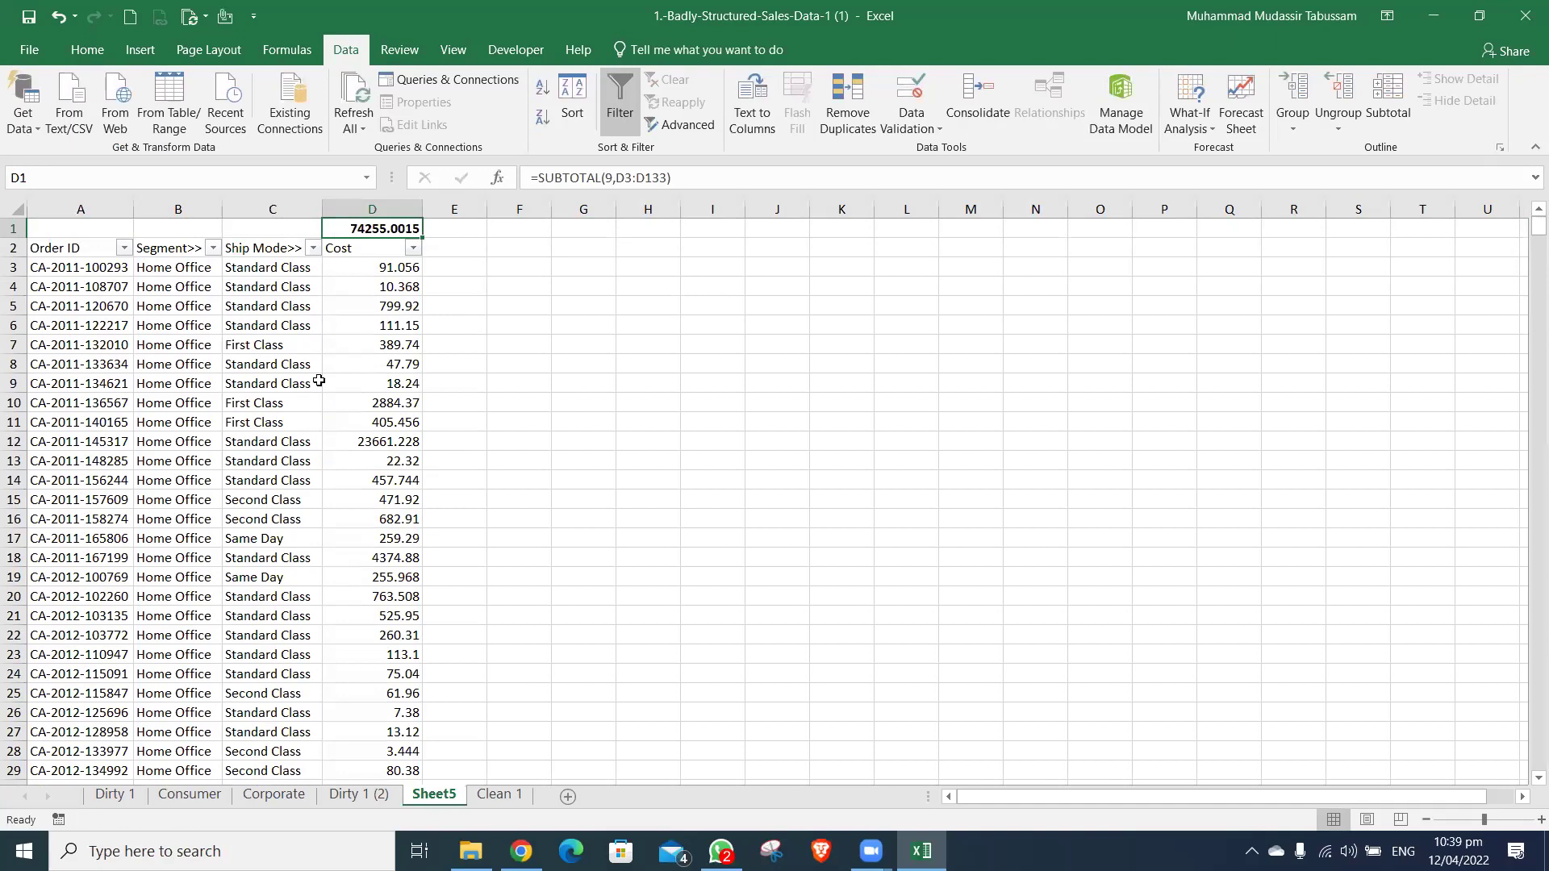
- Format the D1 subtotal with a thousands separator and no decimal places
key(ctrl+shift+1)
click(88, 51)
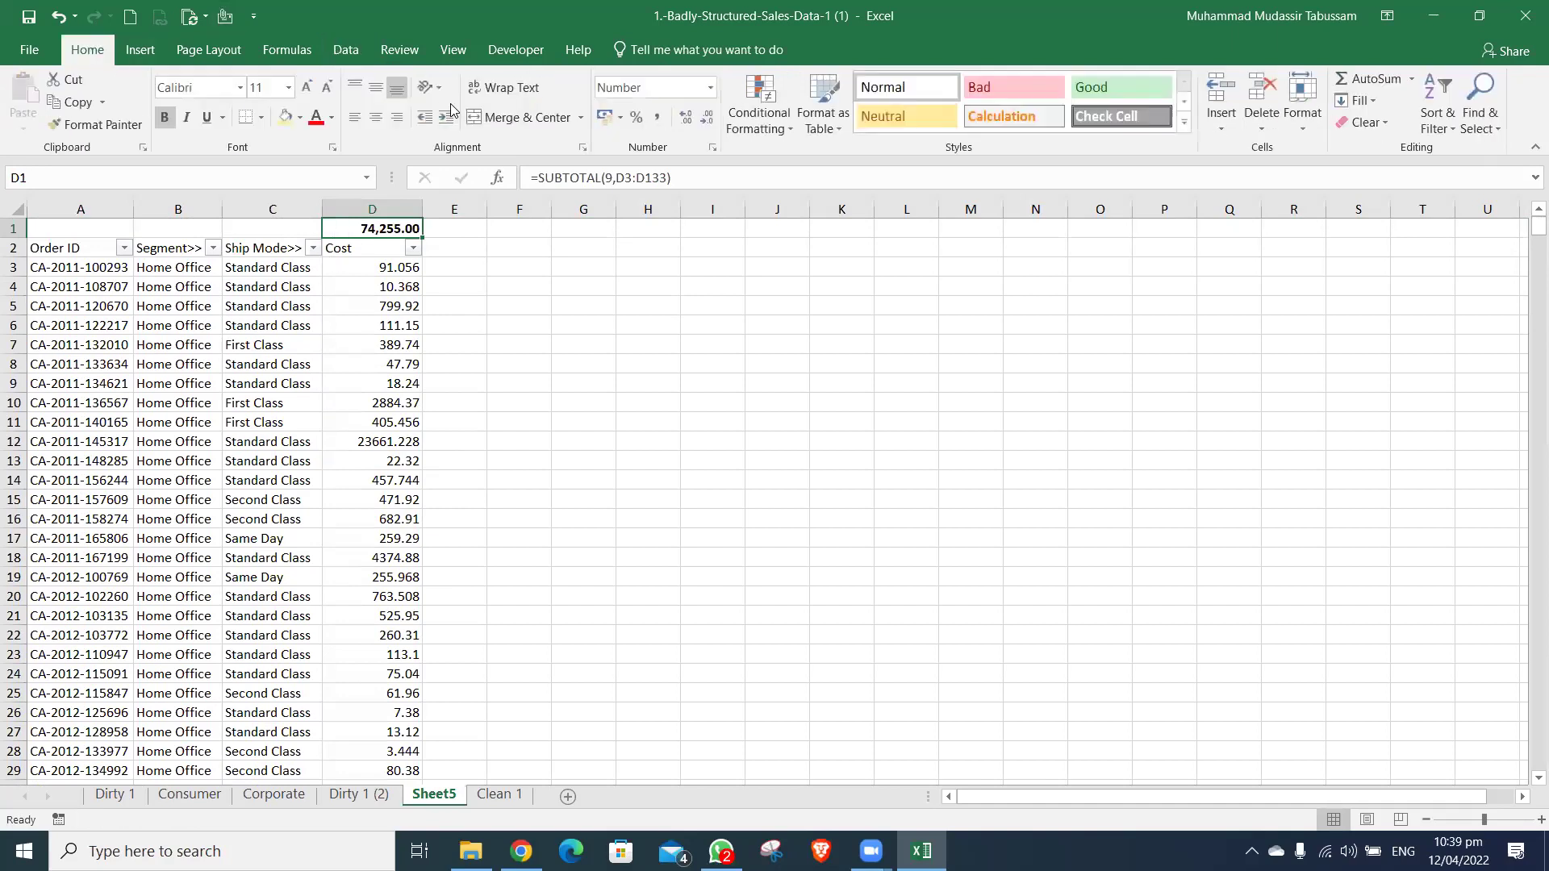
click(705, 119)
key(Down)
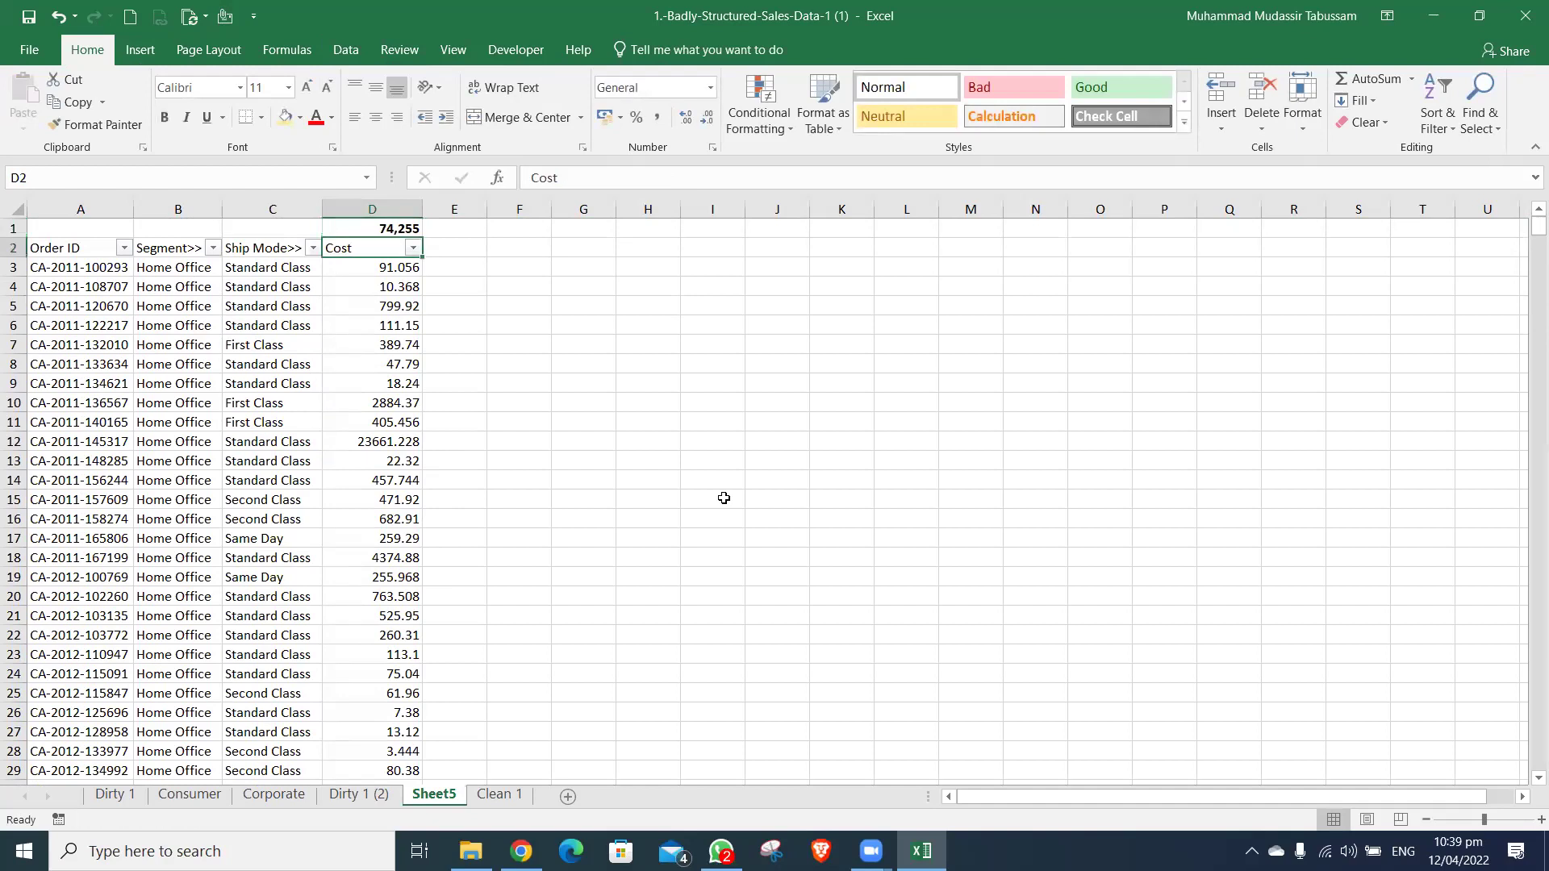
- Filter the Segment column of the Clean 1 sheet to show only Home Office
key(ctrl+Page_Down)
key(Down)
key(Left)
key(Left)
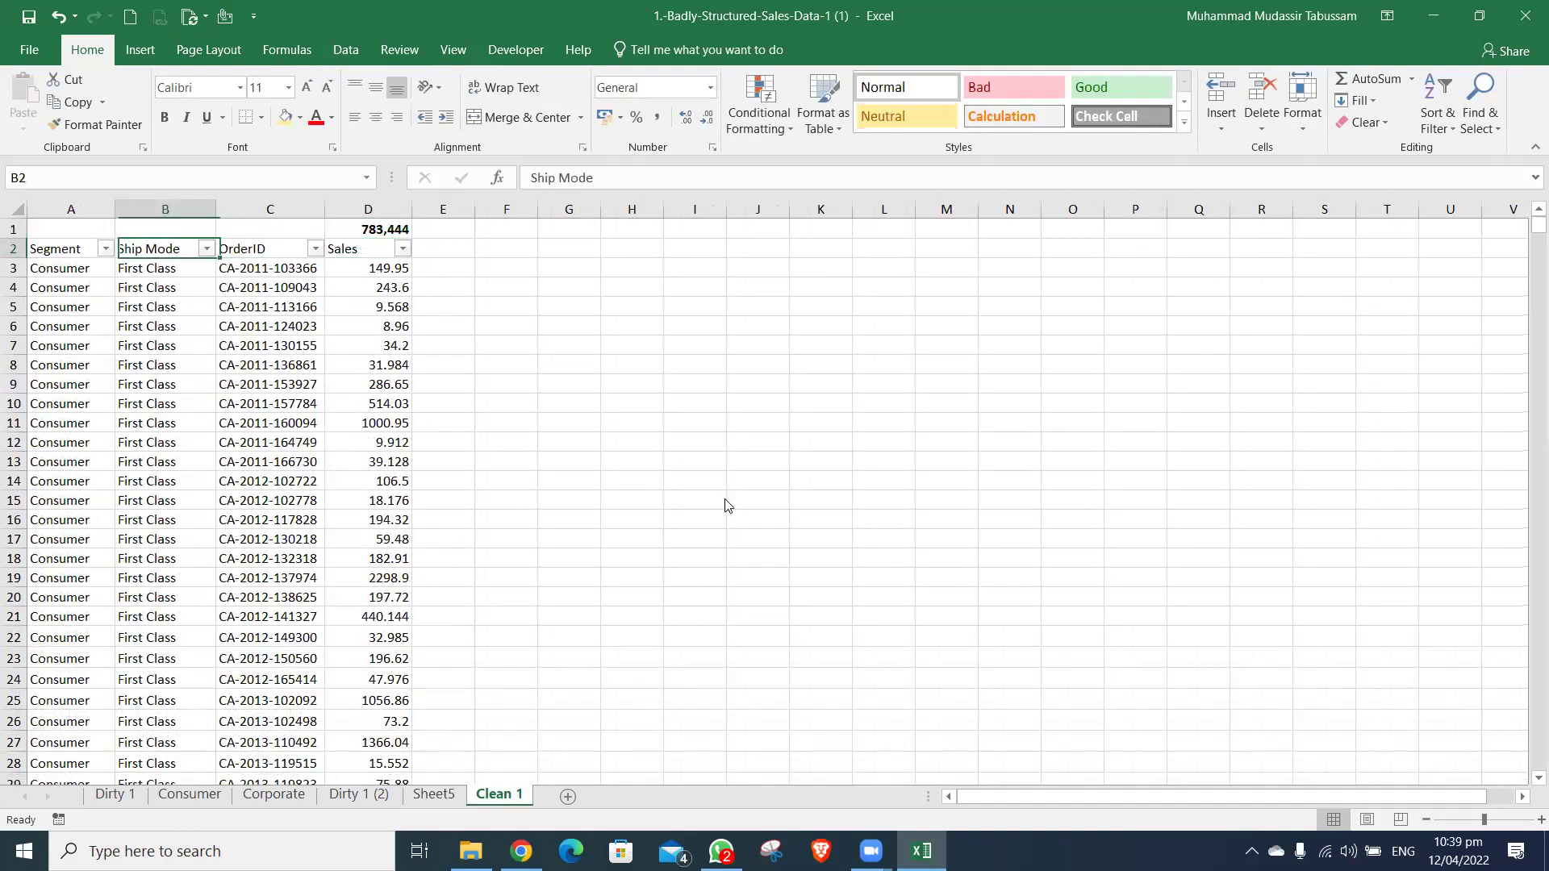
key(Left)
key(alt+Down)
key(Down)
key(Down)
key(Down)
key(Down)
key(Down)
key(space)
key(Down)
key(Down)
key(Down)
key(space)
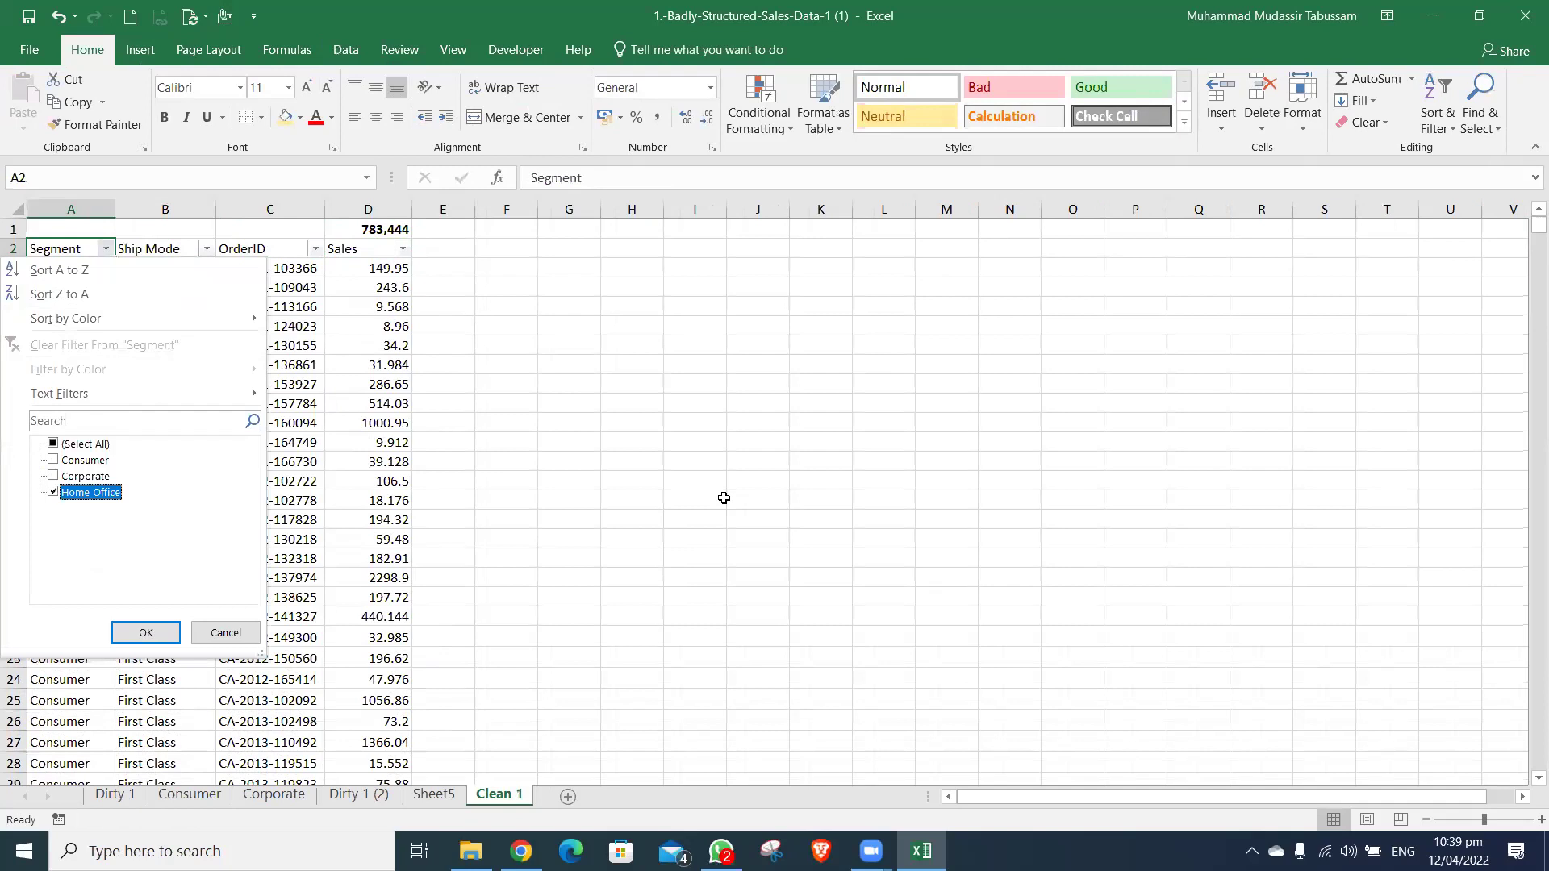
key(Return)
- Exclude the last entry in the OrderID column's filter list on the Clean 1 sheet
key(Right)
key(Right)
key(alt+Down)
key(Down)
key(Down)
key(Down)
key(Down)
key(Down)
key(Down)
key(Down)
key(End)
key(space)
key(Return)
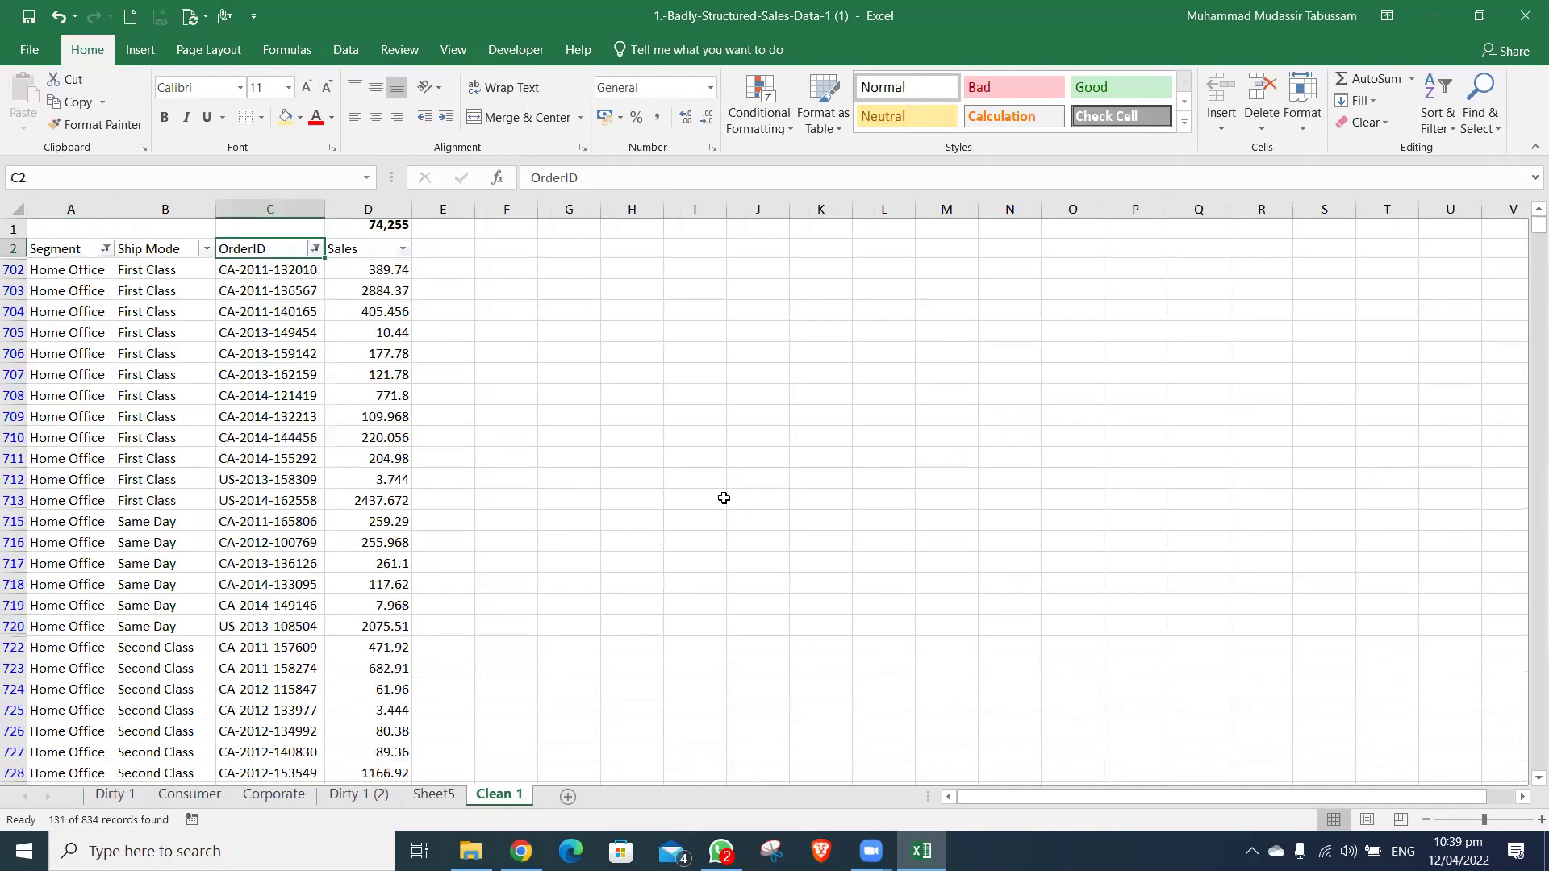
- Rename Sheet5 as Home Office, reusing the segment name copied from cell B3
key(ctrl+Page_Up)
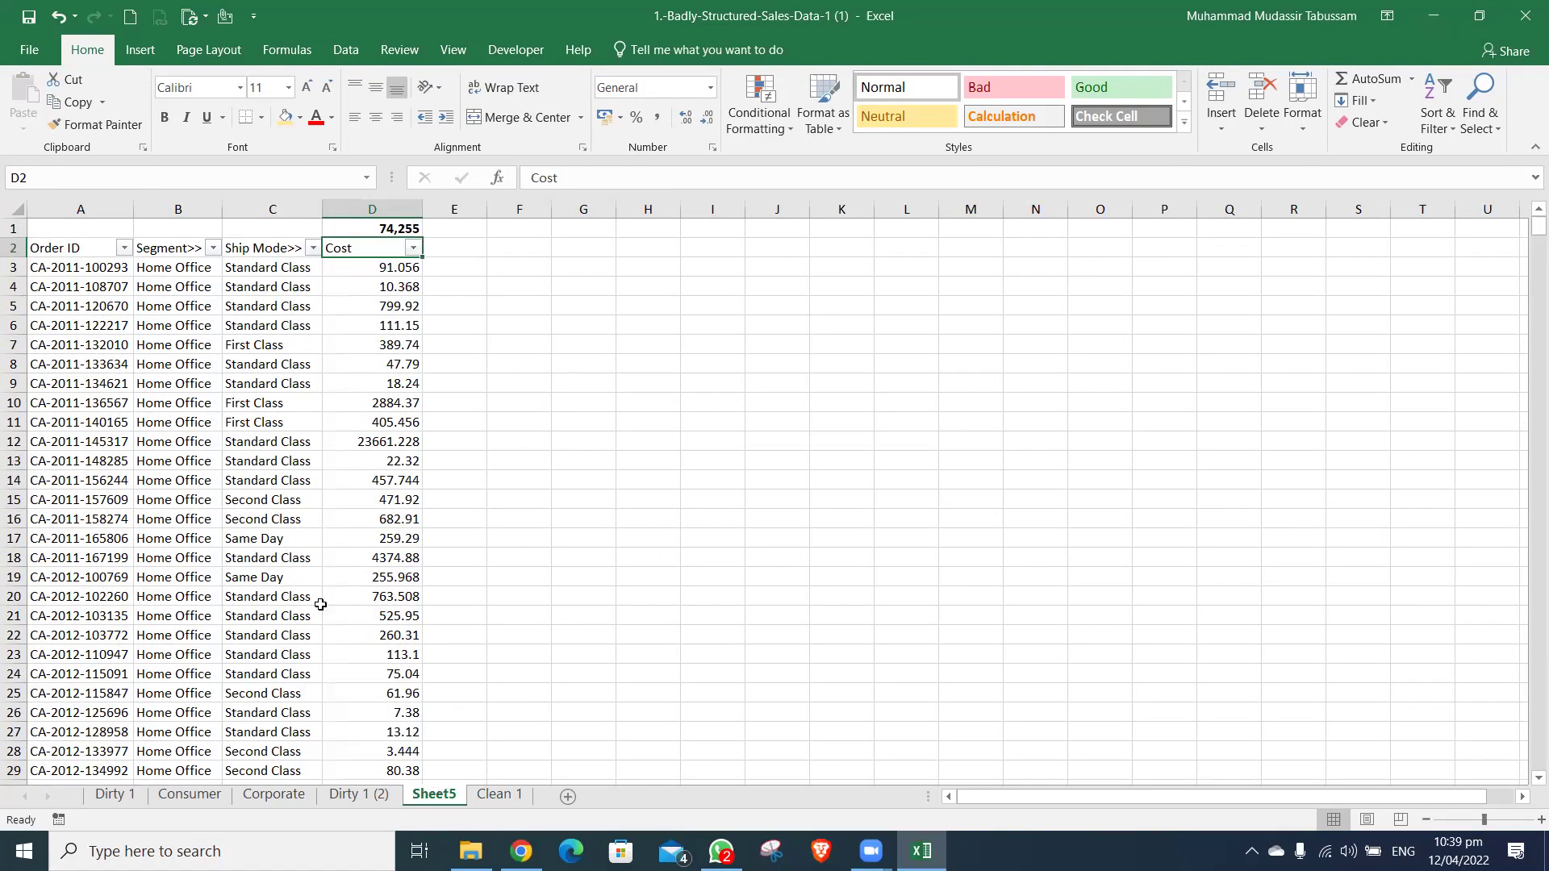
click(185, 274)
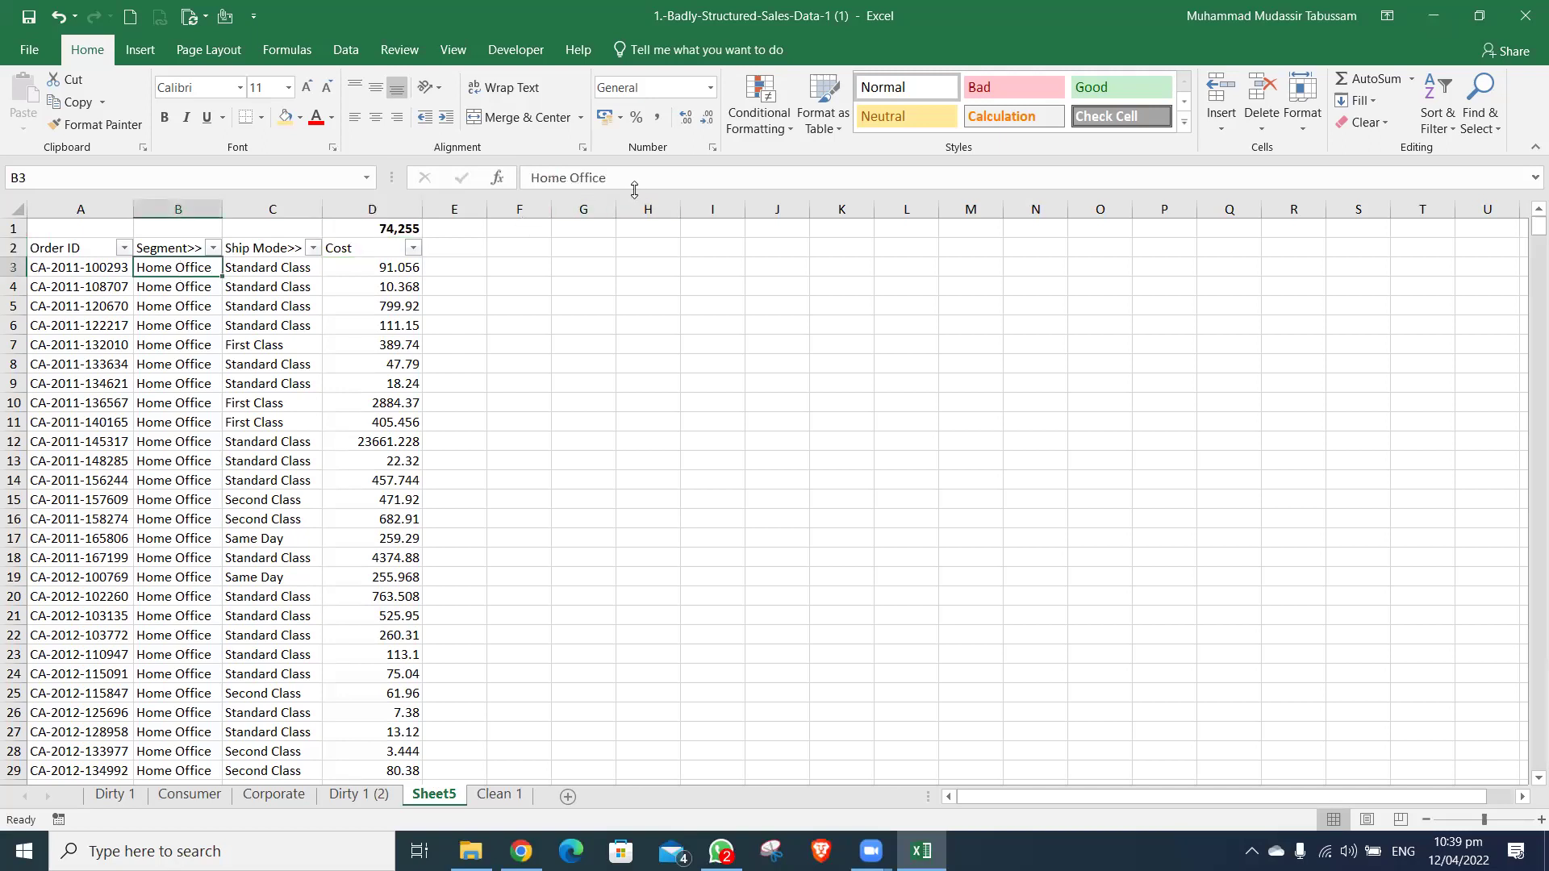
key(ctrl+a)
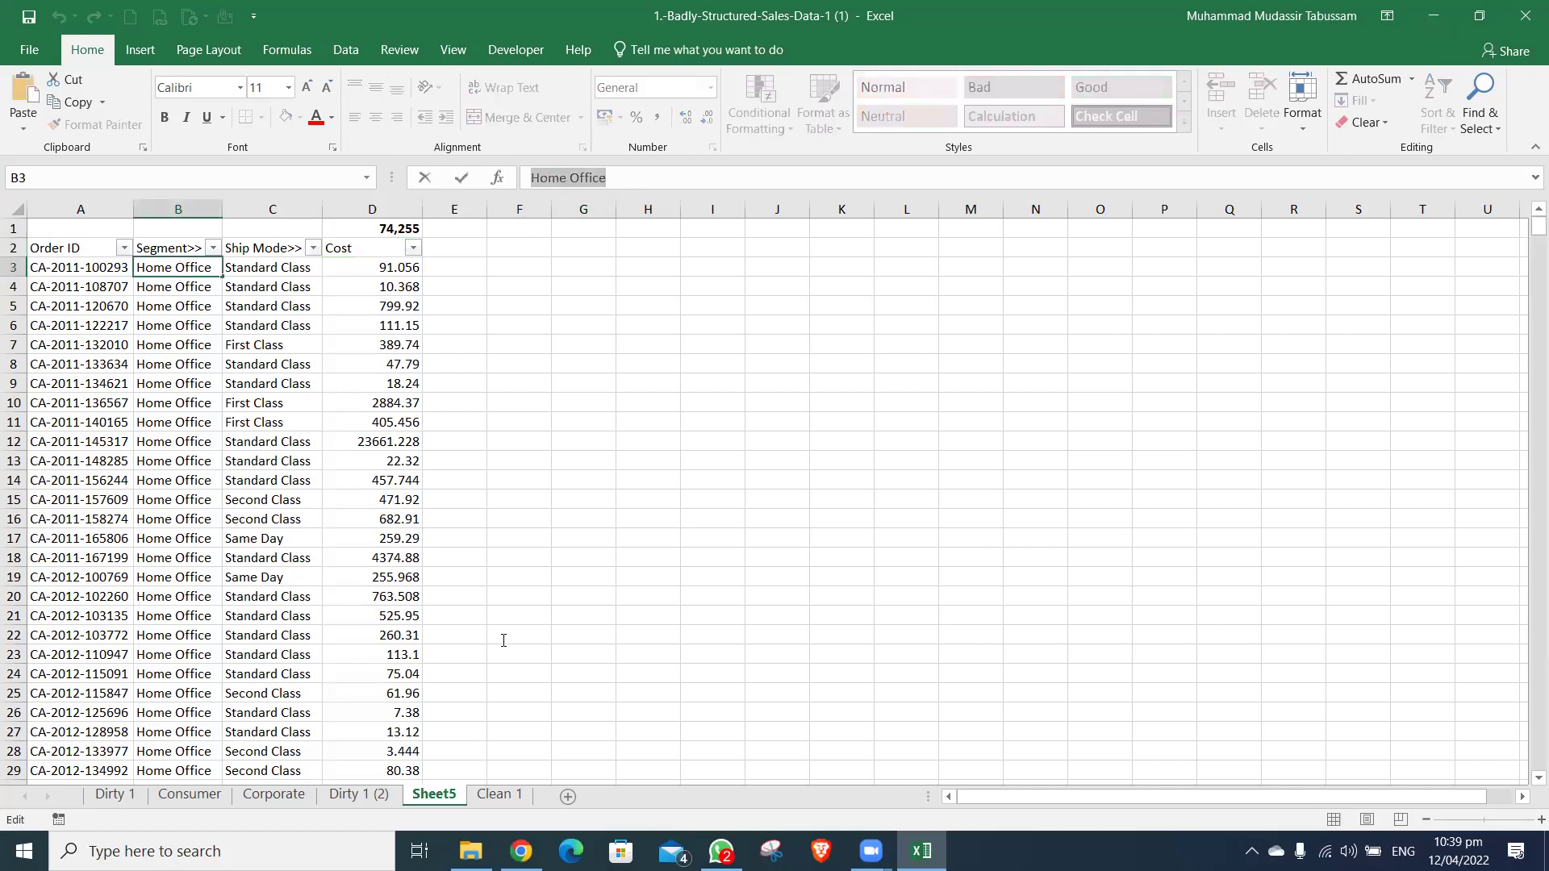
key(ctrl+c)
key(Escape)
double_click(435, 795)
key(ctrl+v)
key(Return)
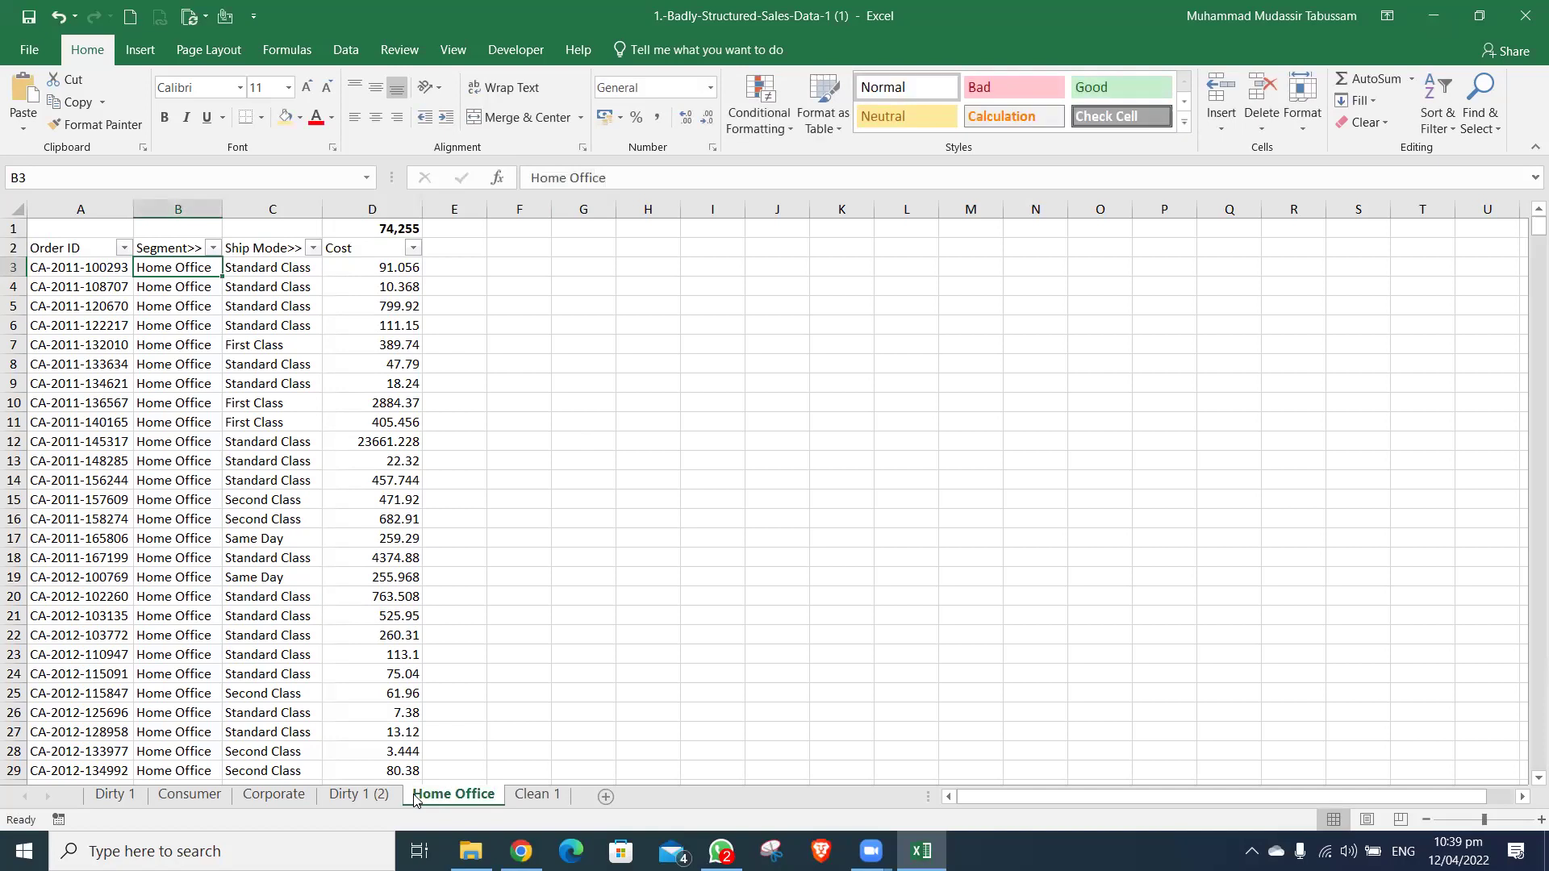
- Place the Home Office sheet directly after Corporate and permanently delete the Dirty 1 (2) sheet
drag(371, 785, 371, 793)
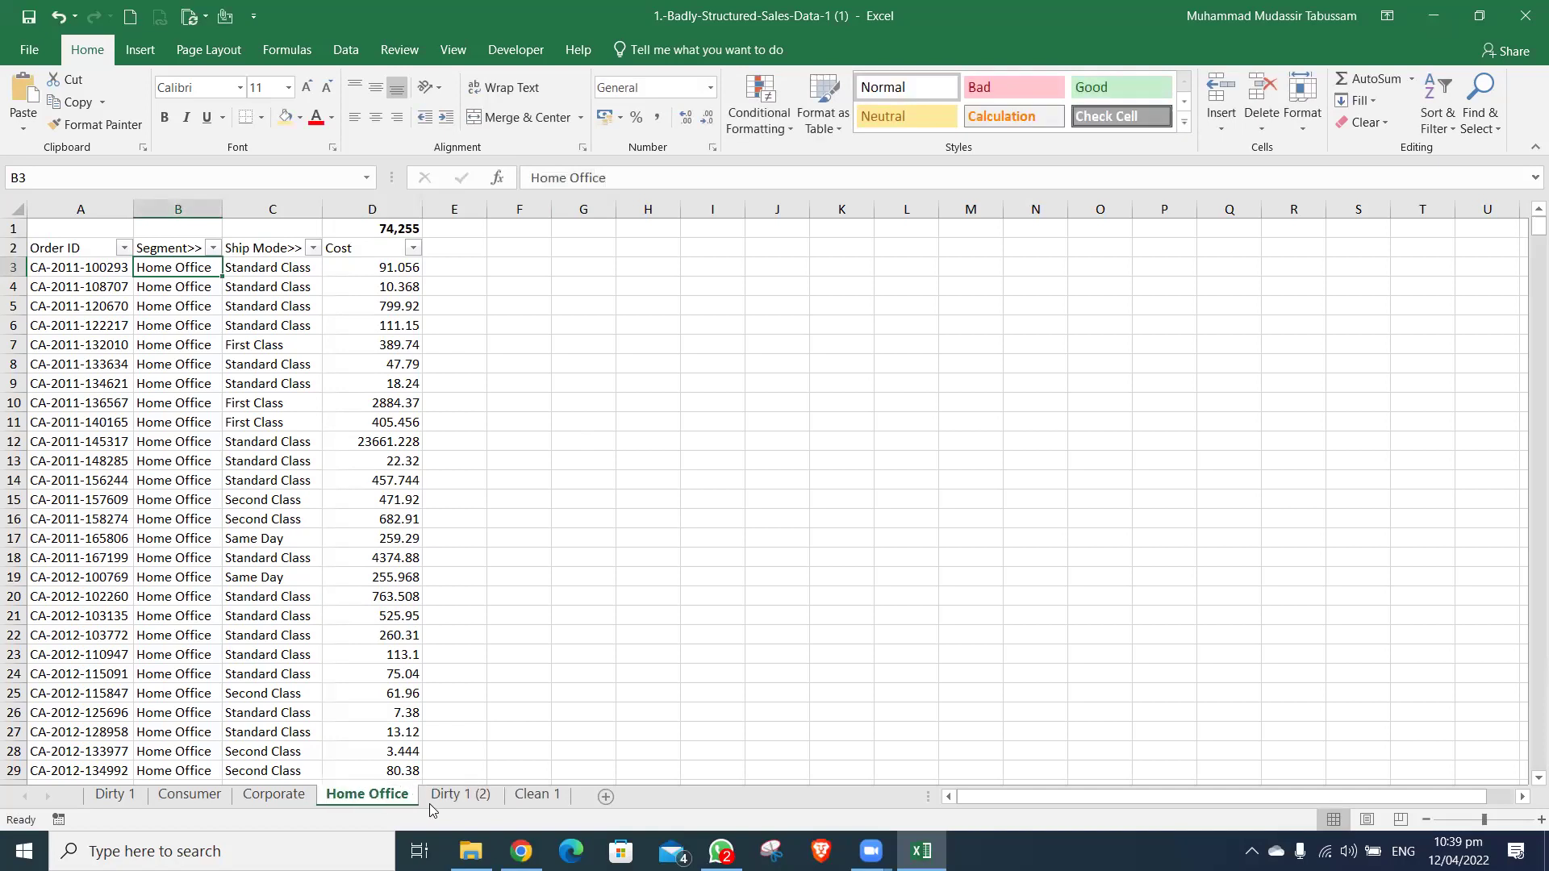
click(456, 801)
click(108, 796)
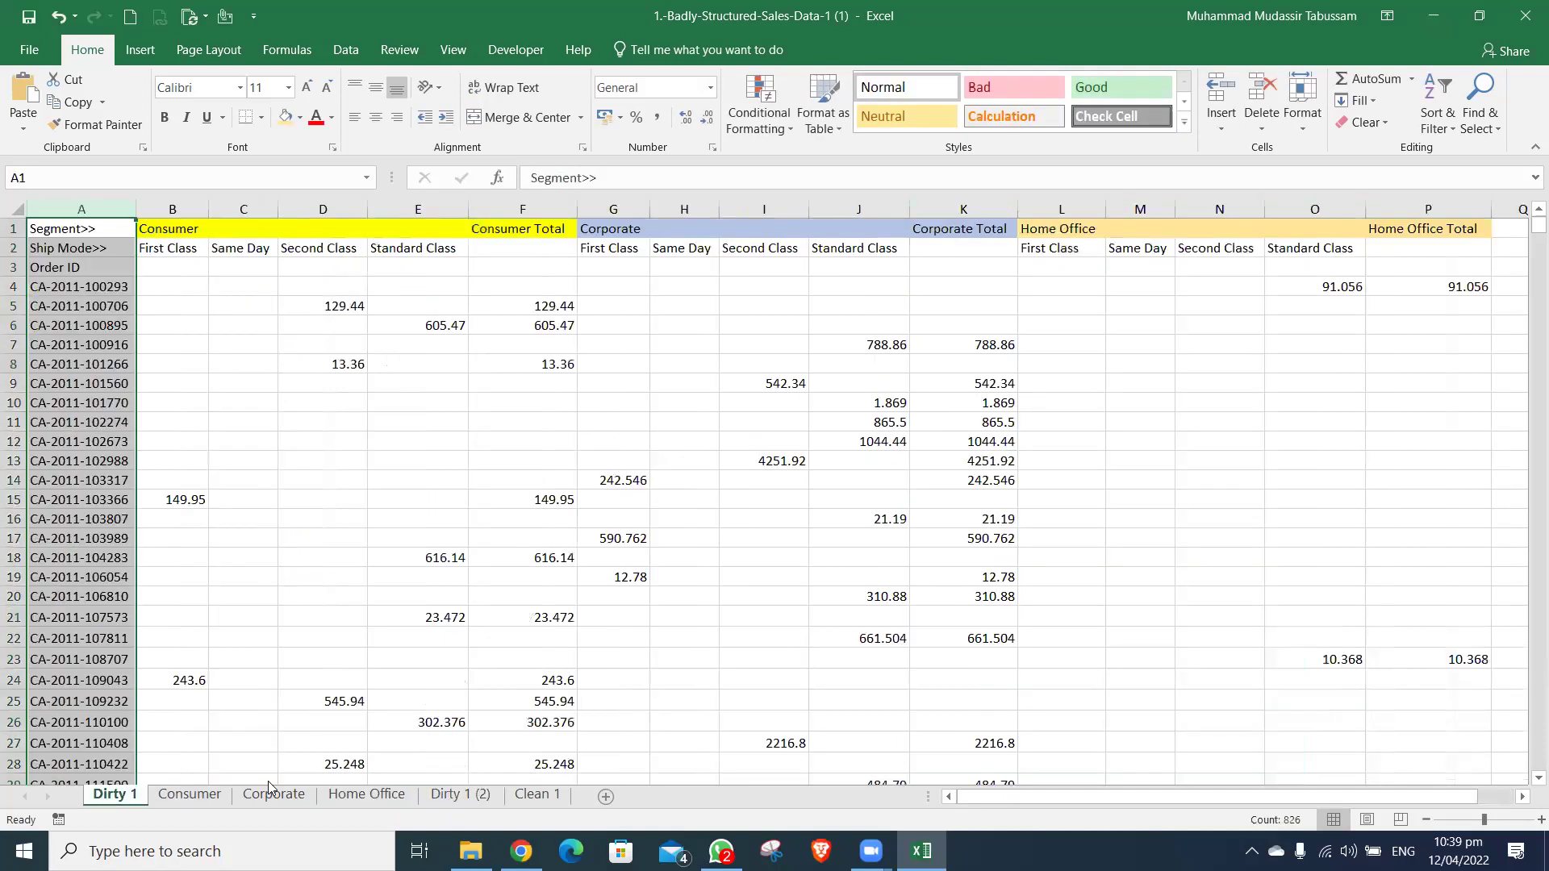
right_click(449, 797)
click(549, 590)
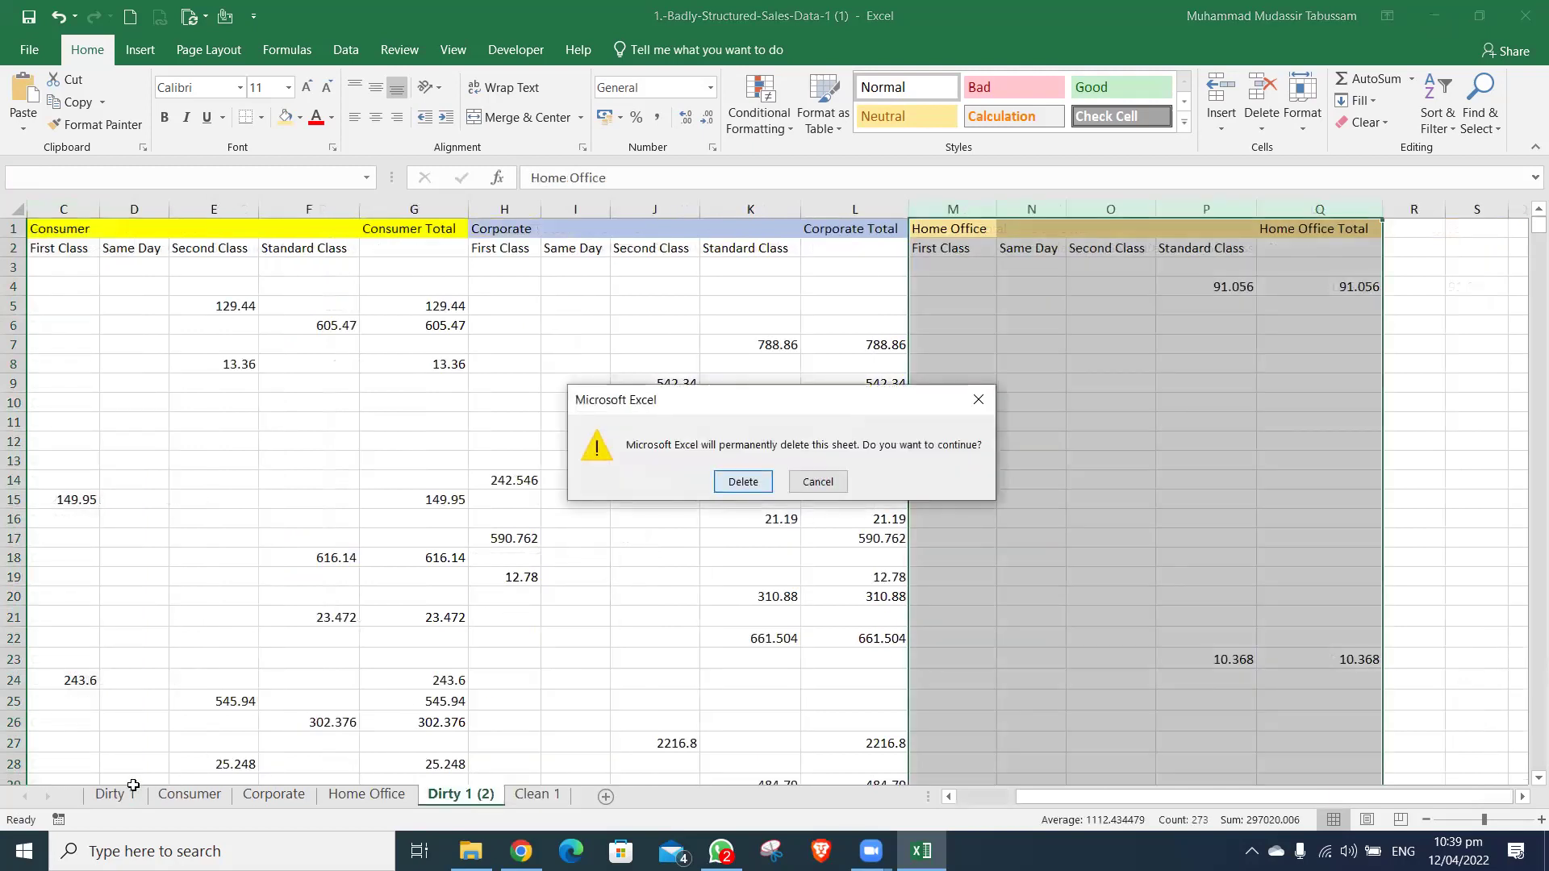
key(Return)
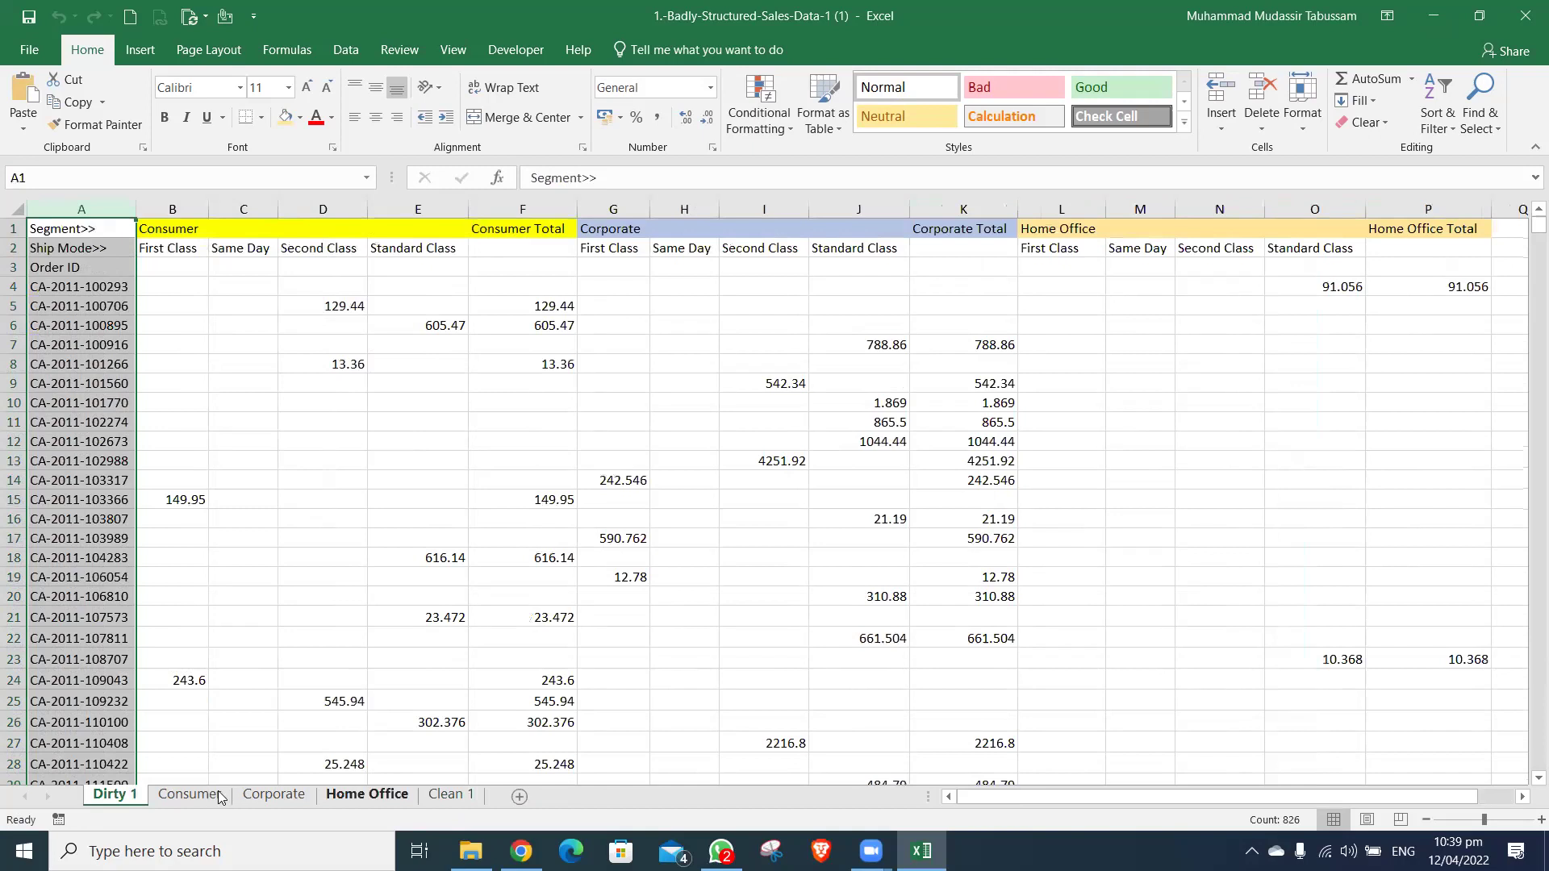
- Delete the subtotal row above the column headers on the Consumer sheet
key(ctrl+Page_Down)
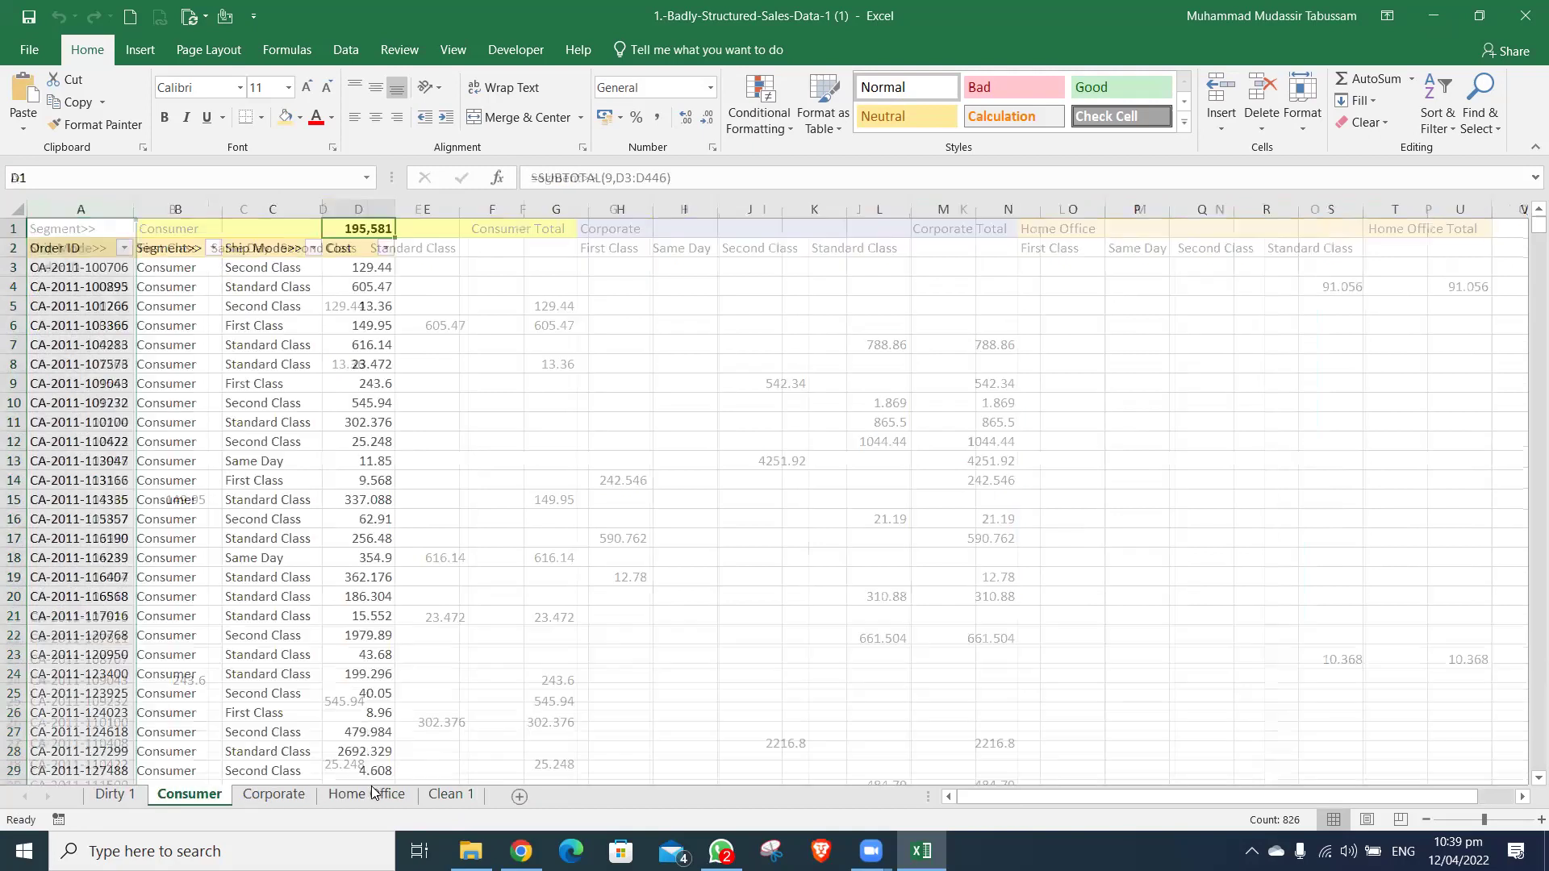
key(ctrl+Page_Down)
key(ctrl+Page_Down)
key(ctrl+Page_Up)
key(ctrl+Page_Up)
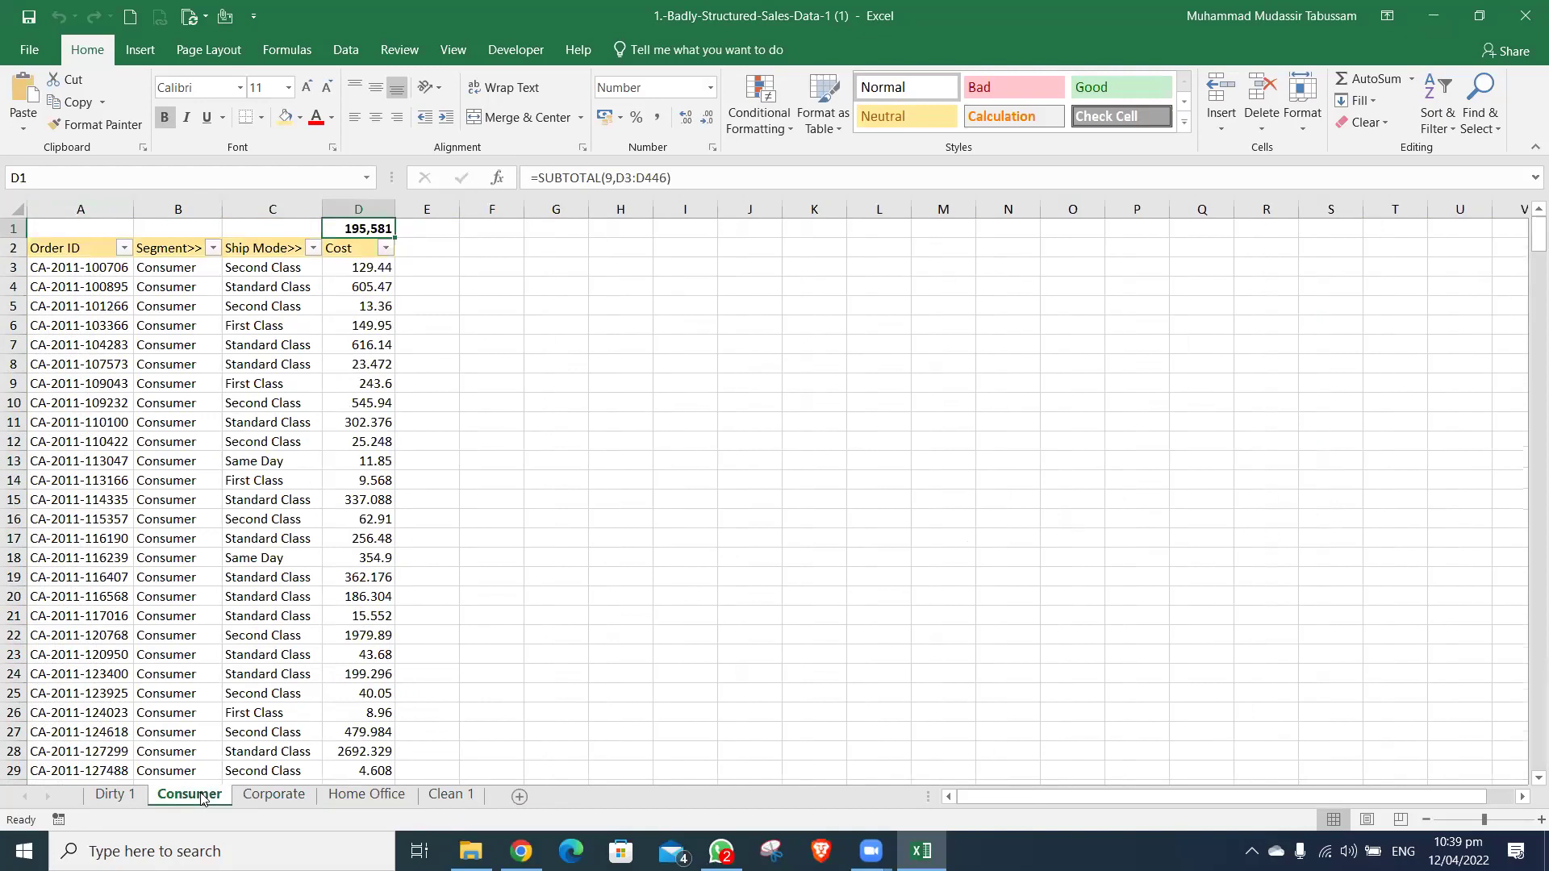
key(shift+space)
key(ctrl+minus)
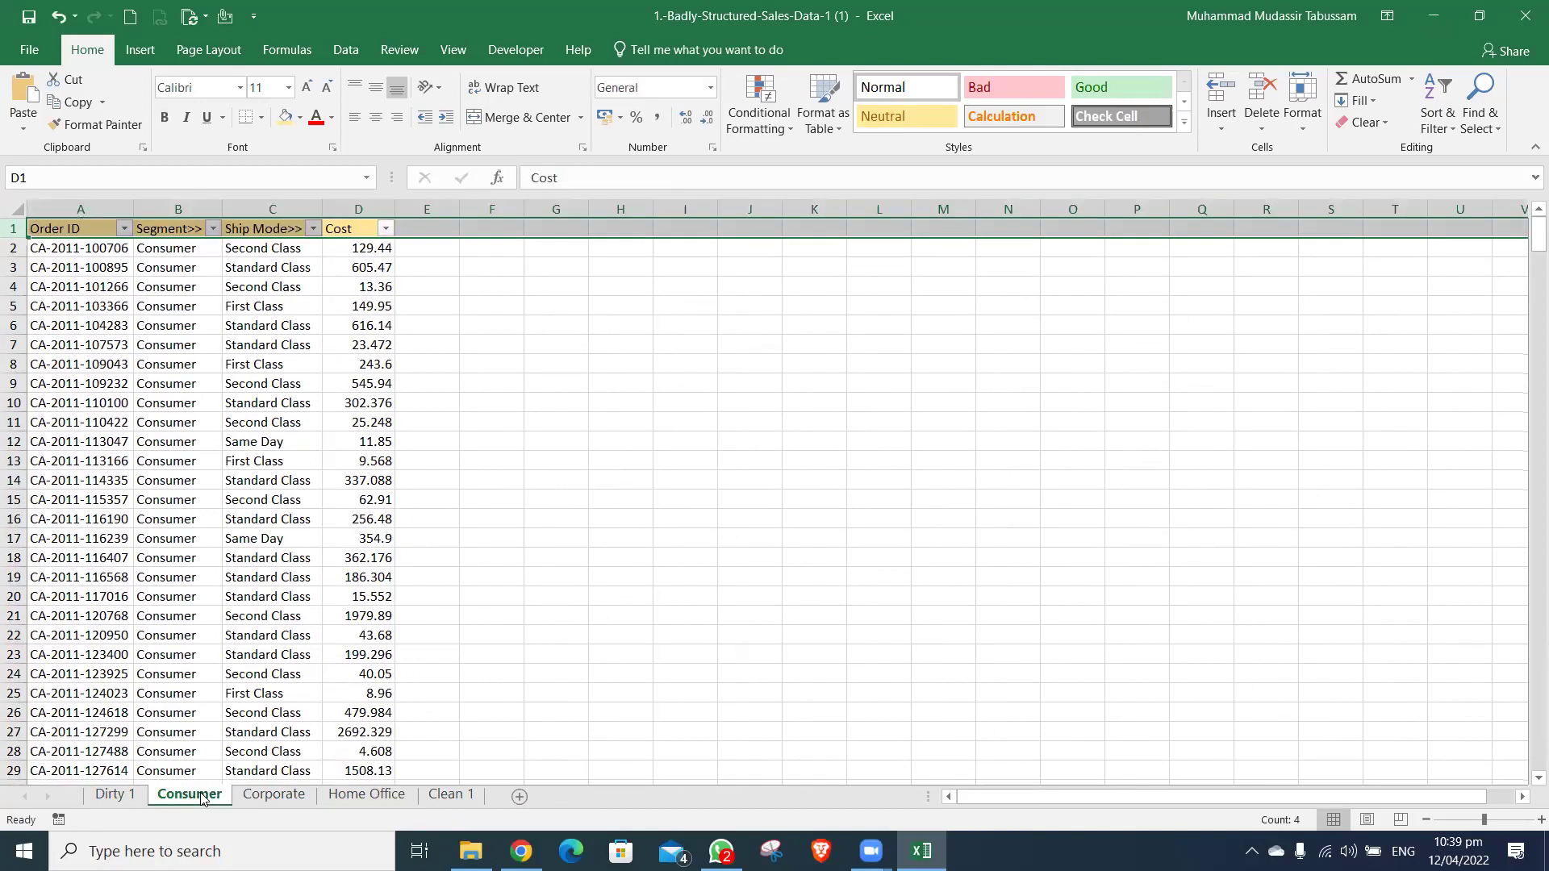
- Delete the first two rows above the column headers on the Corporate sheet
key(ctrl+Page_Down)
key(Up)
key(shift+space)
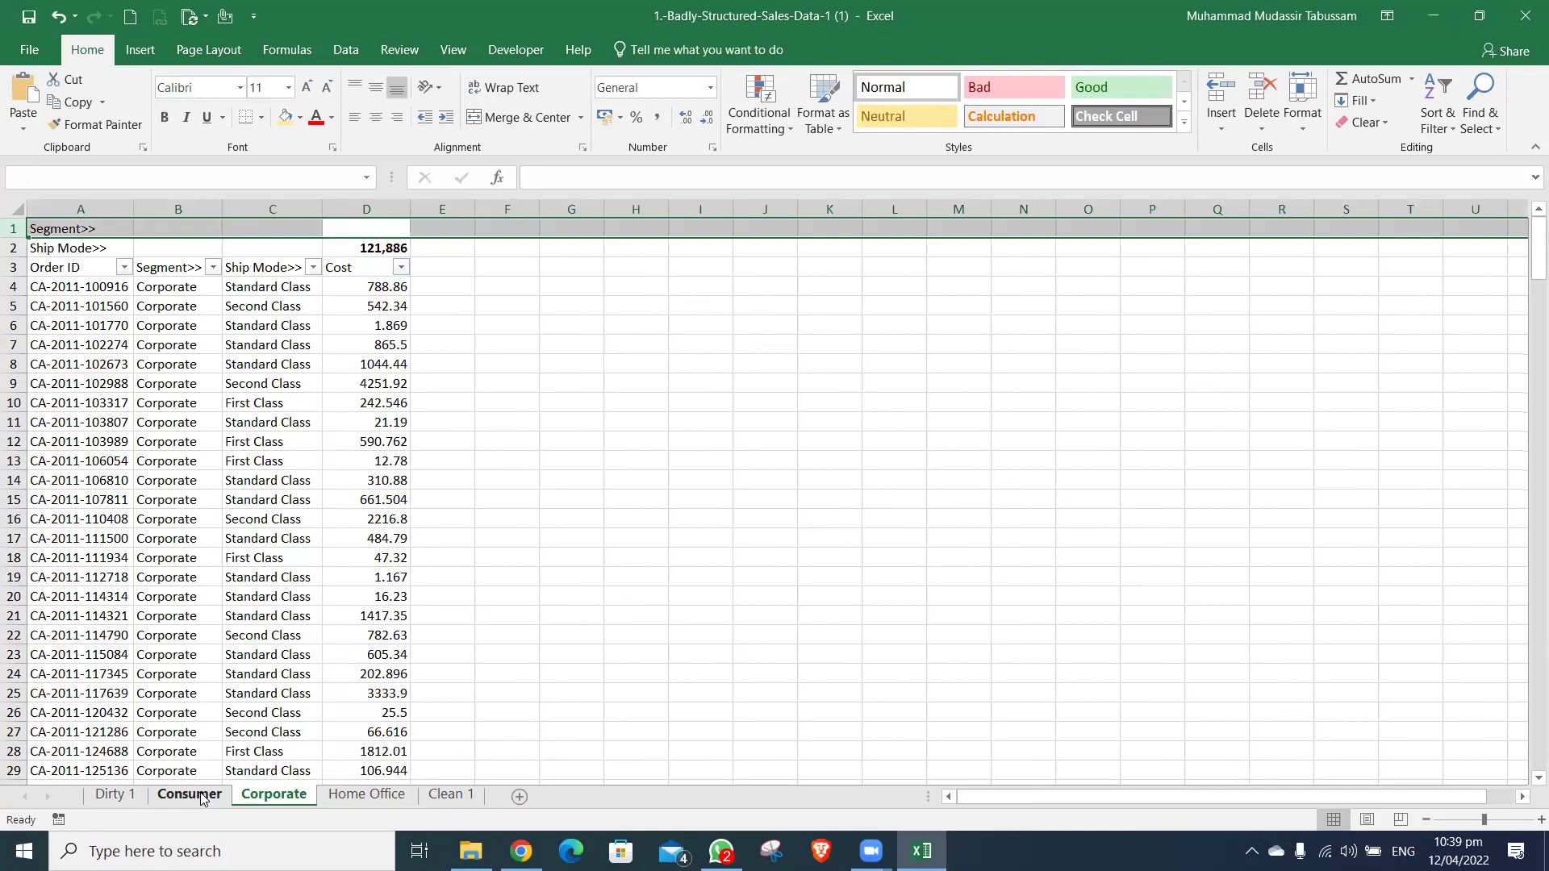
key(shift+Down)
key(ctrl+minus)
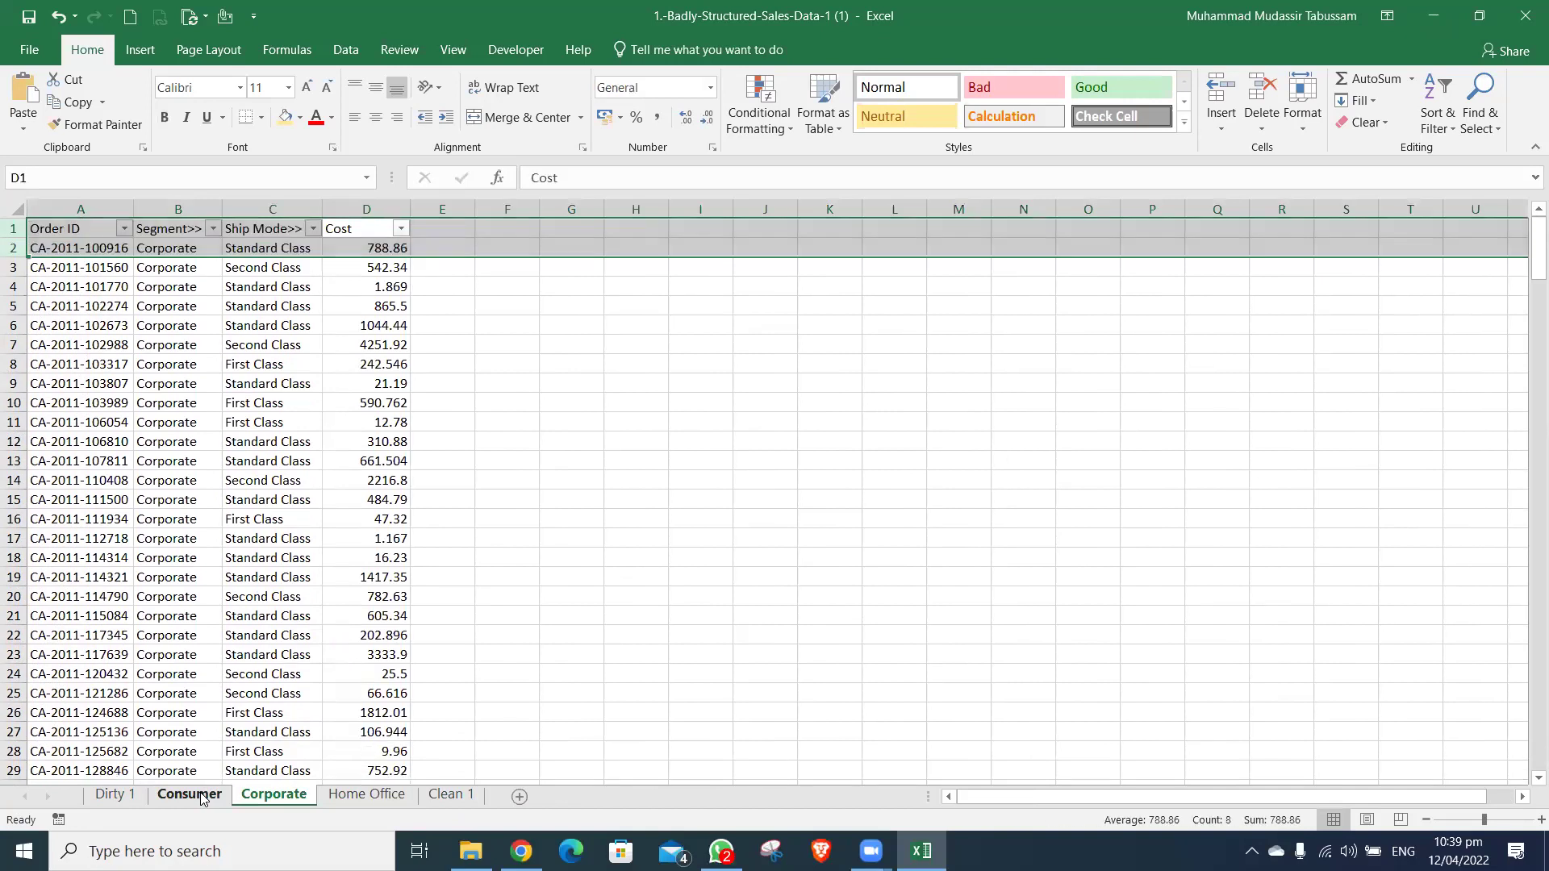
- Delete the subtotal row above the column headers on the Home Office sheet
key(ctrl+Page_Down)
key(Up)
key(shift+space)
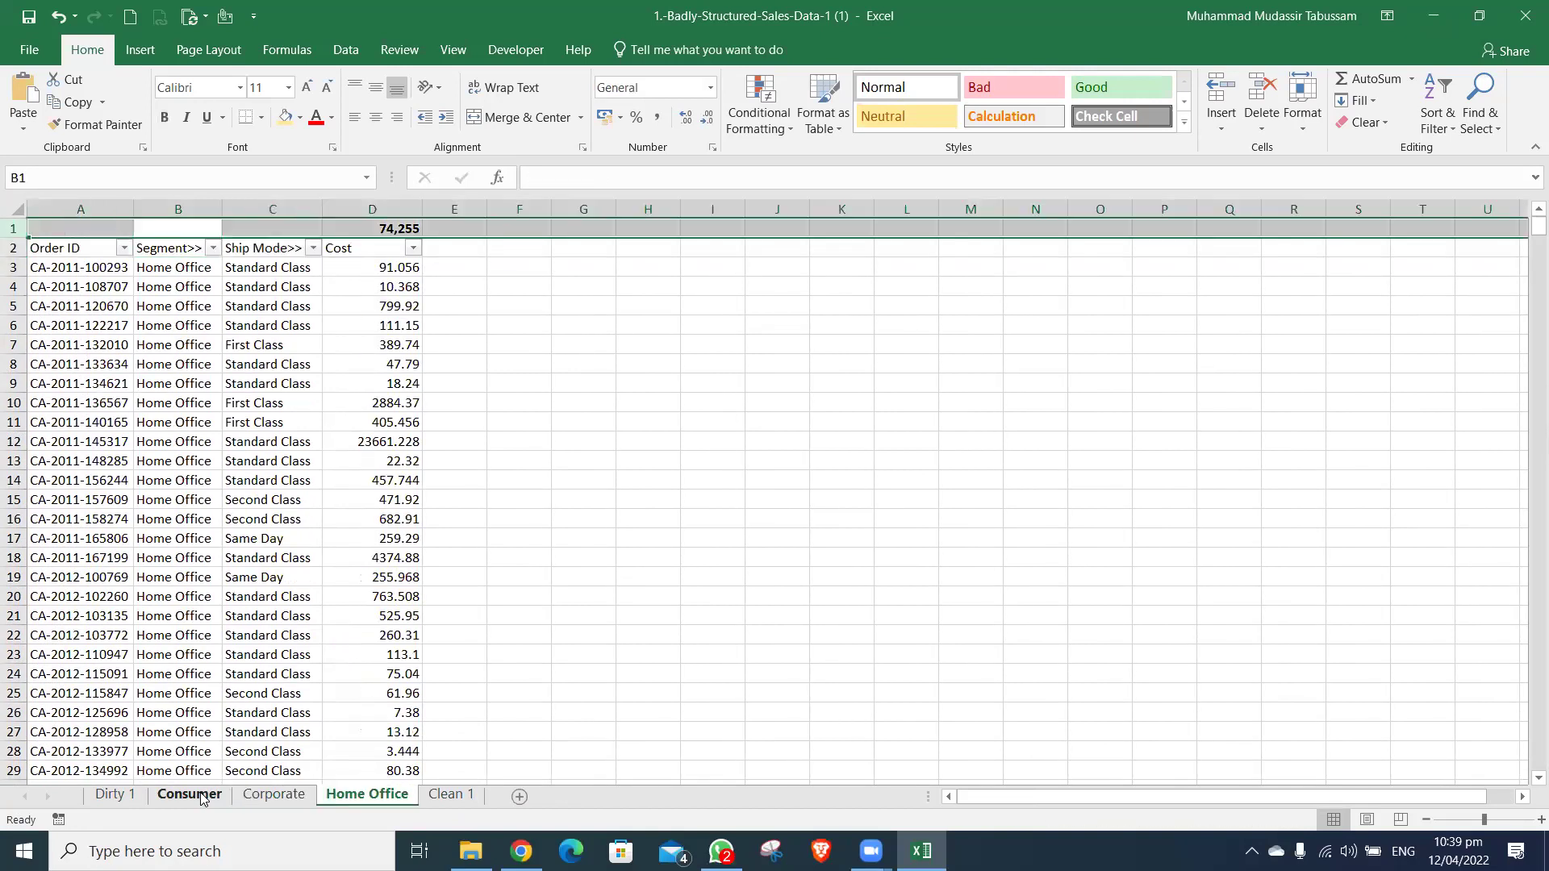
key(ctrl+minus)
- Compare the column headers in A1:D1 across the Home Office, Consumer and Corporate sheets
key(Down)
key(Up)
key(Left)
key(shift+Right)
key(shift+Right)
key(shift+Right)
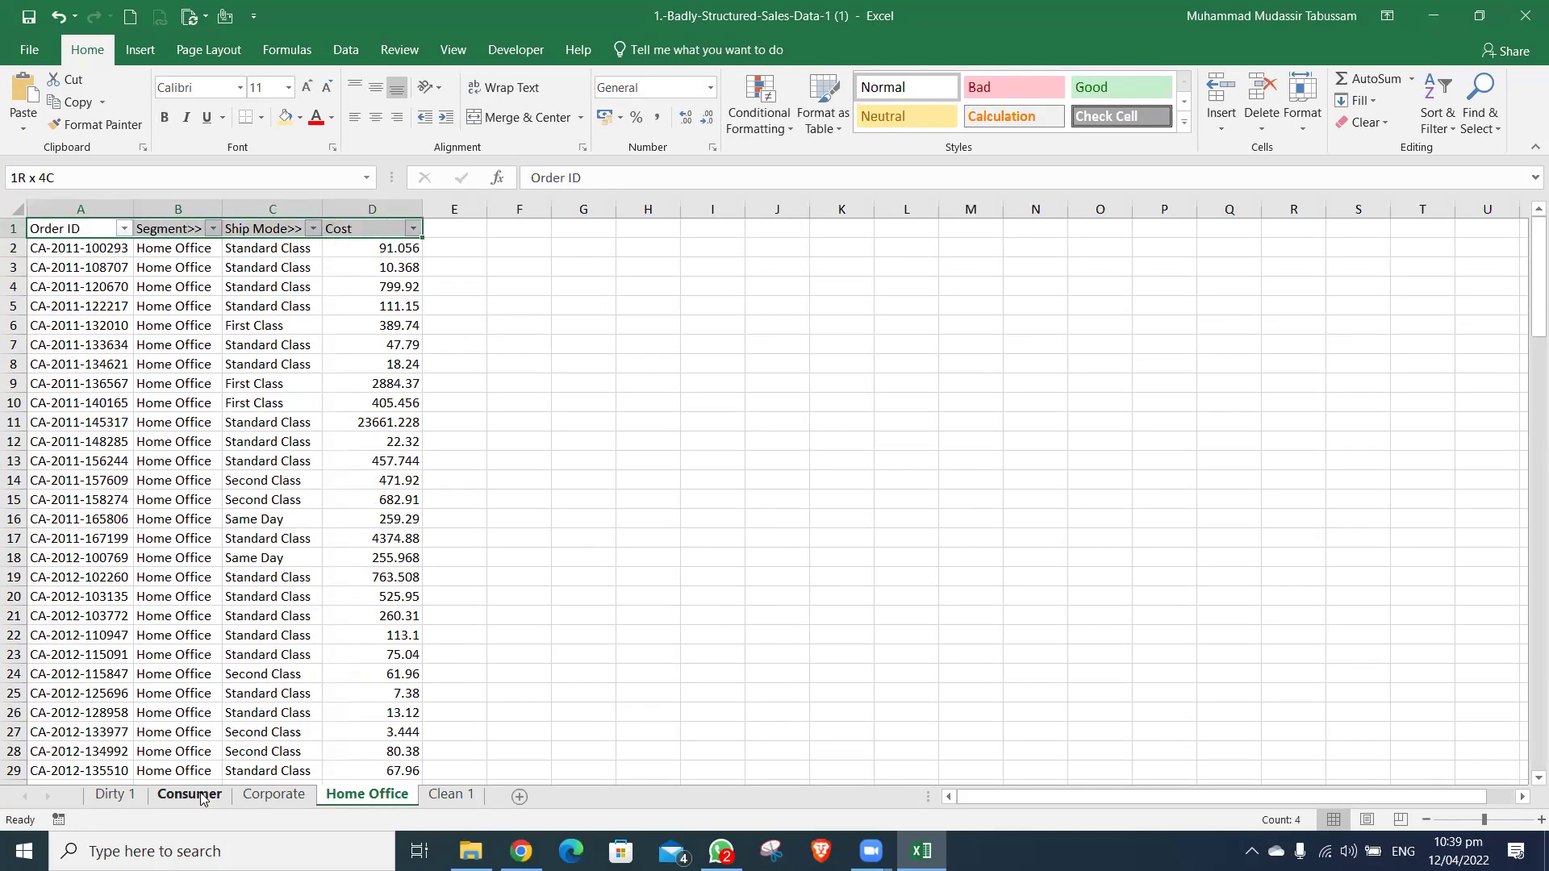
key(ctrl+Page_Up)
key(ctrl+Page_Up)
key(ctrl+Page_Up)
key(ctrl+Page_Down)
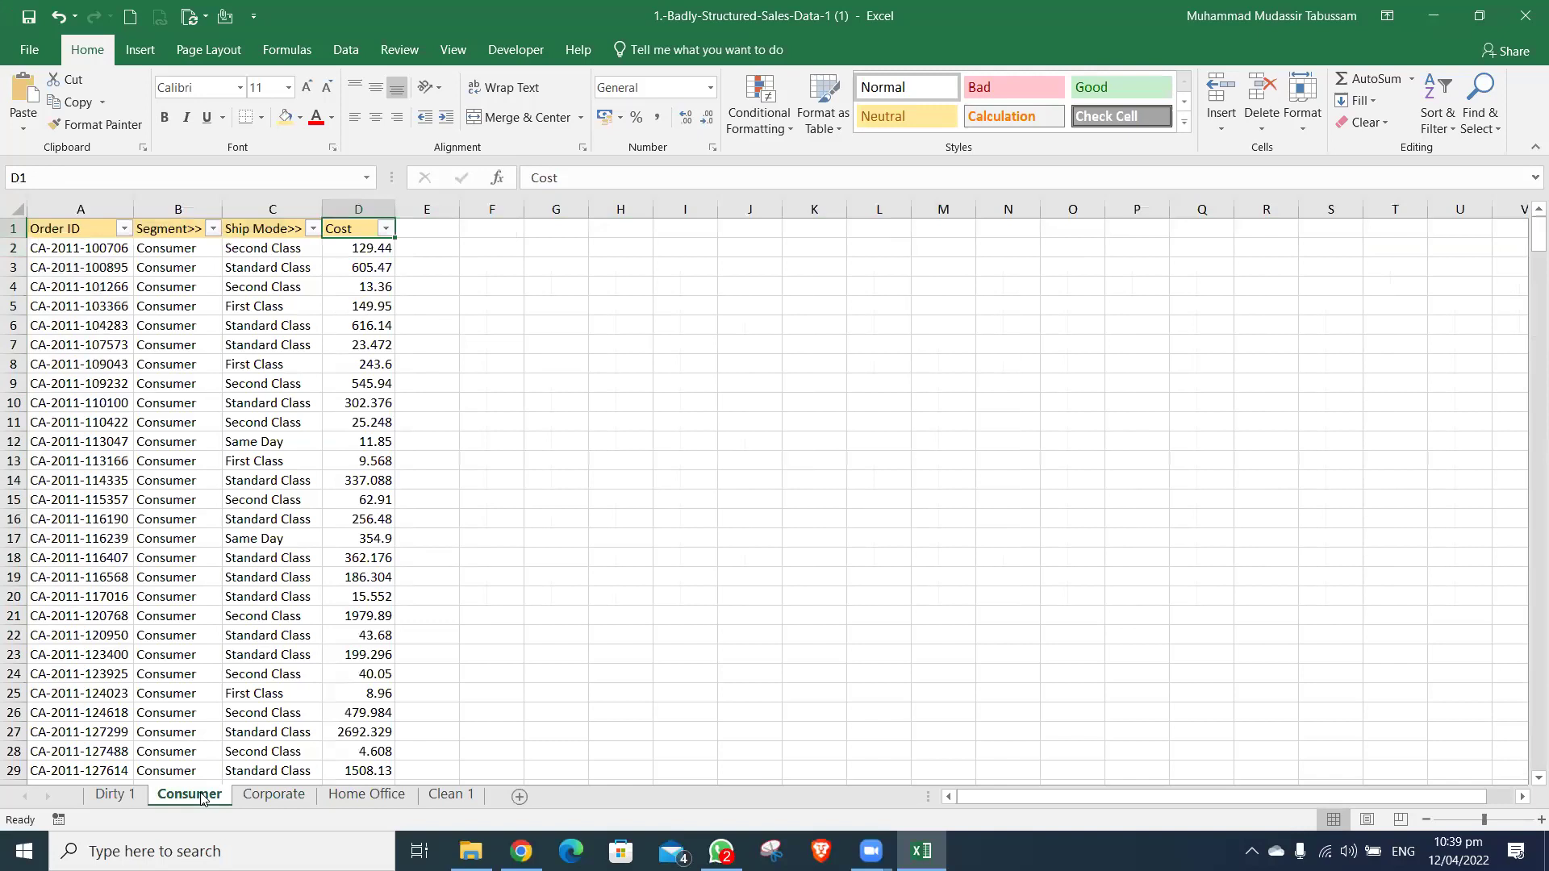
key(Left)
key(shift+Right)
key(shift+Right)
key(shift+Right)
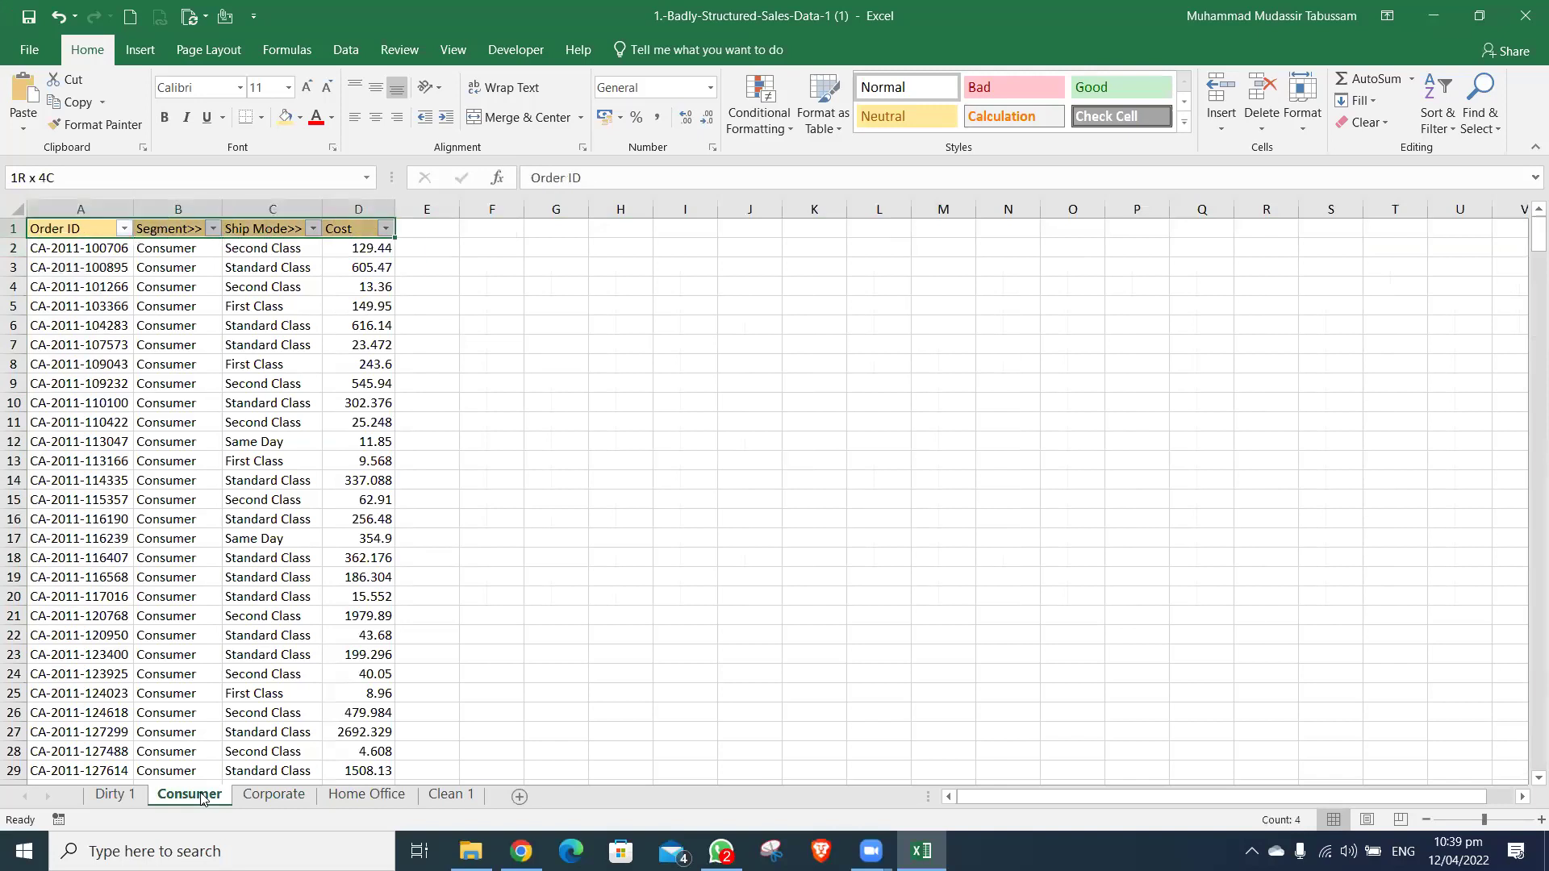
key(ctrl+Page_Down)
key(Home)
key(shift+Right)
key(shift+Right)
key(shift+Right)
key(ctrl+Page_Down)
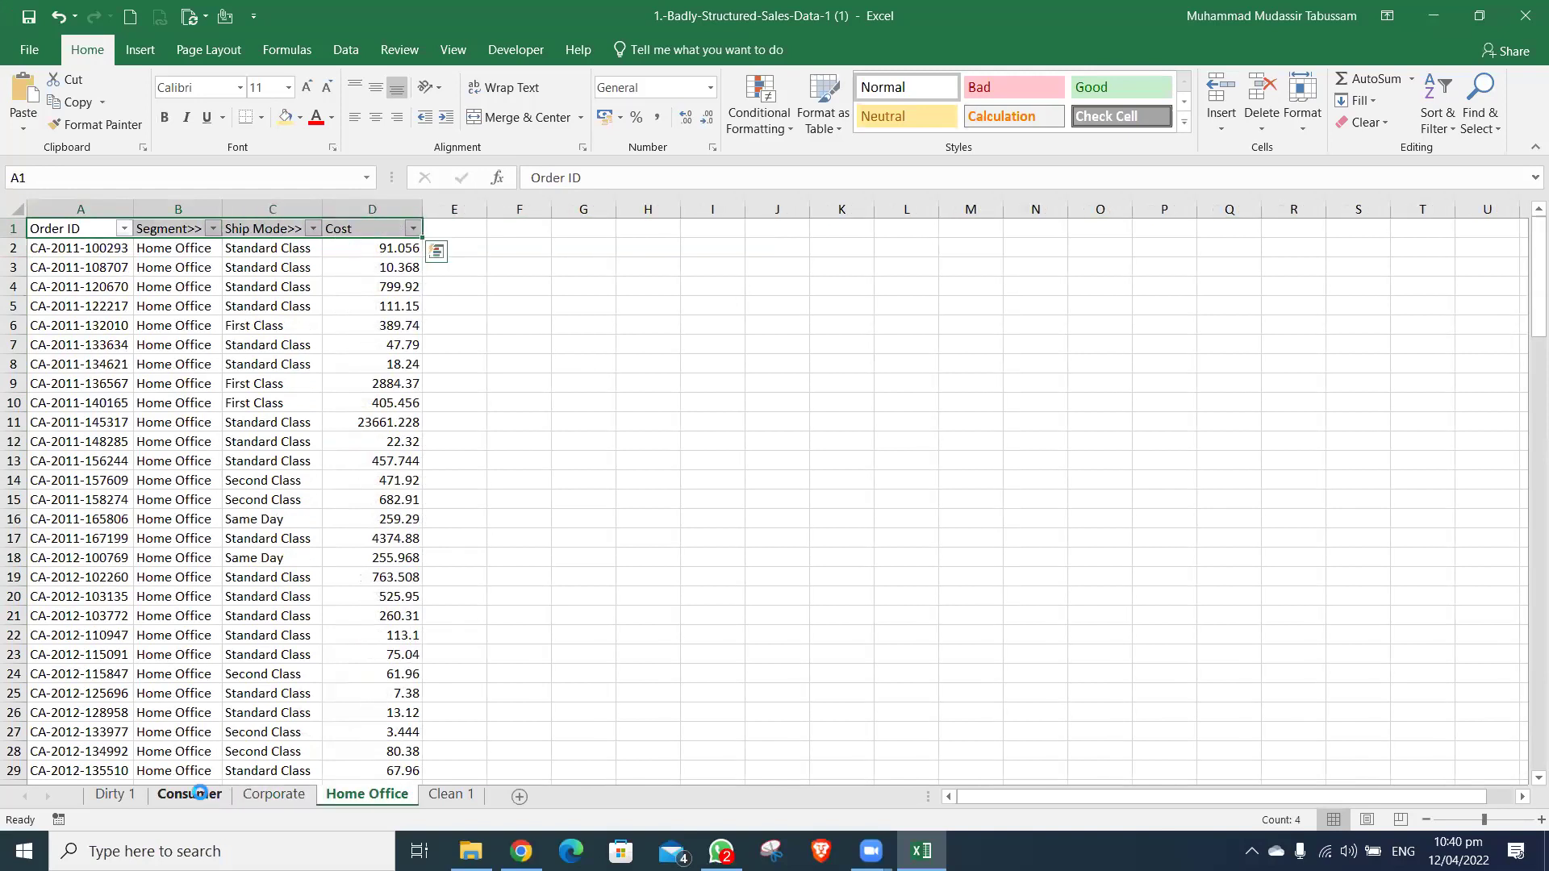
key(Home)
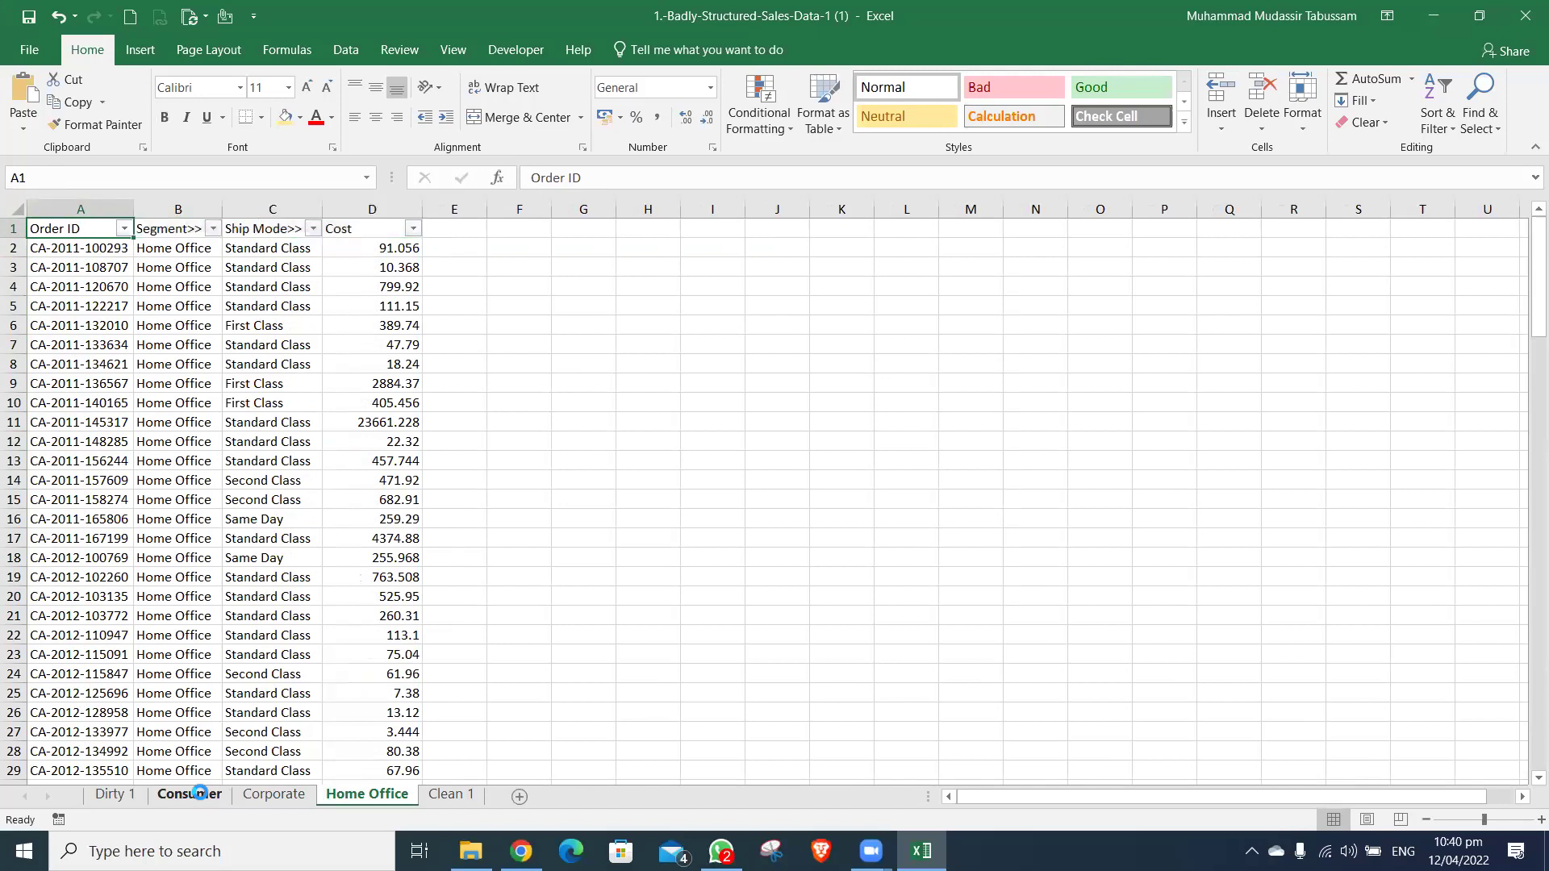
- Copy all Corporate data rows without the header and paste them below the last Consumer record, starting at A446
key(ctrl+Page_Up)
key(Down)
key(shift+Right)
key(shift+Right)
key(shift+Right)
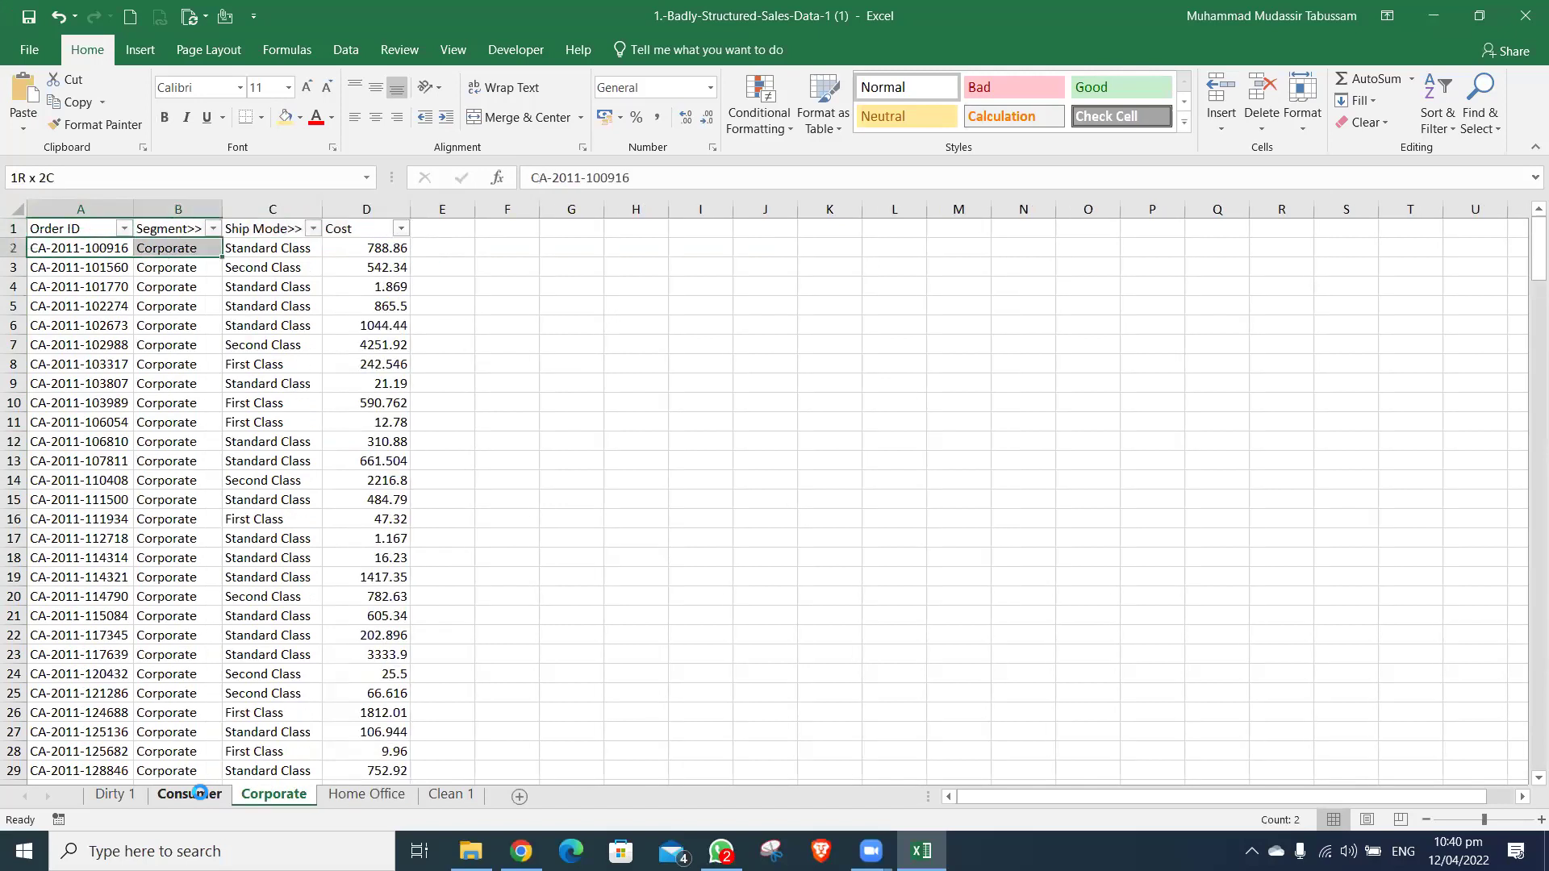
key(ctrl+shift+Down)
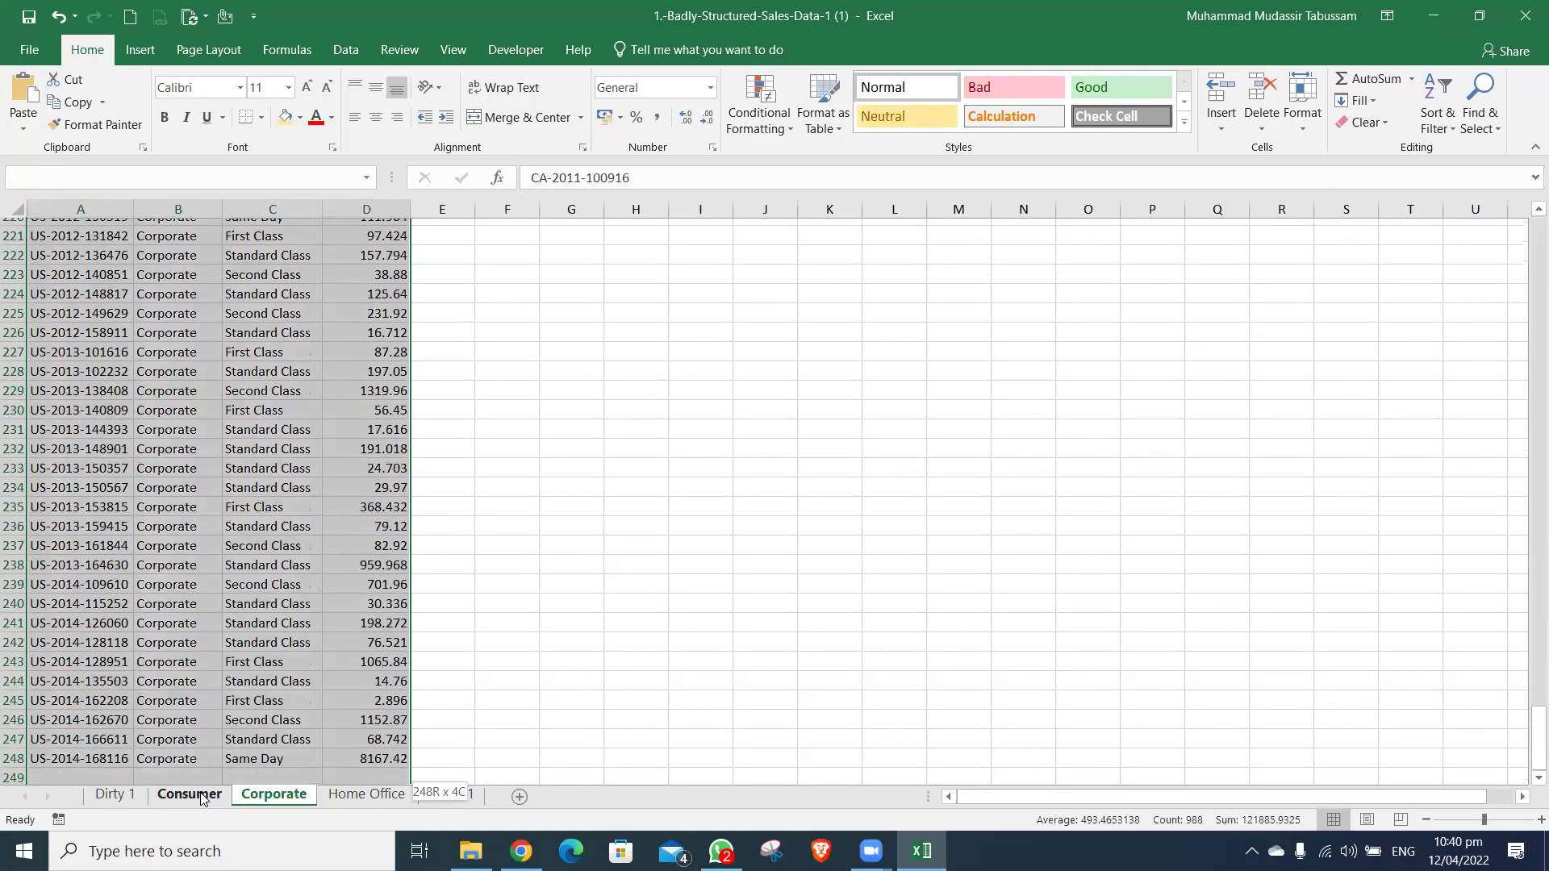
key(ctrl+c)
click(200, 797)
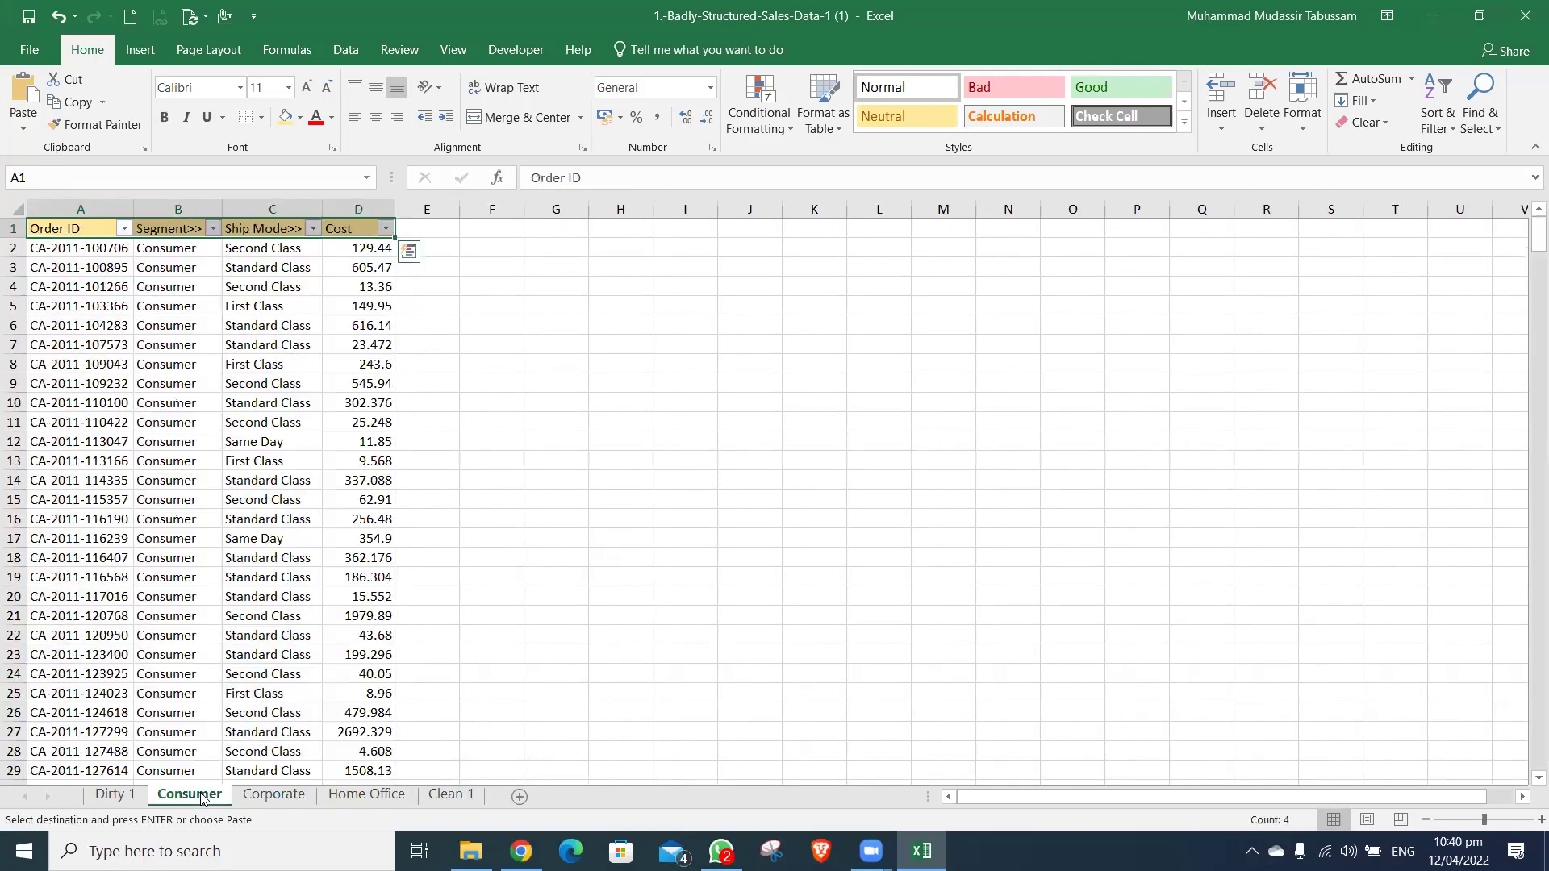
key(ctrl+Down)
key(Down)
key(ctrl+v)
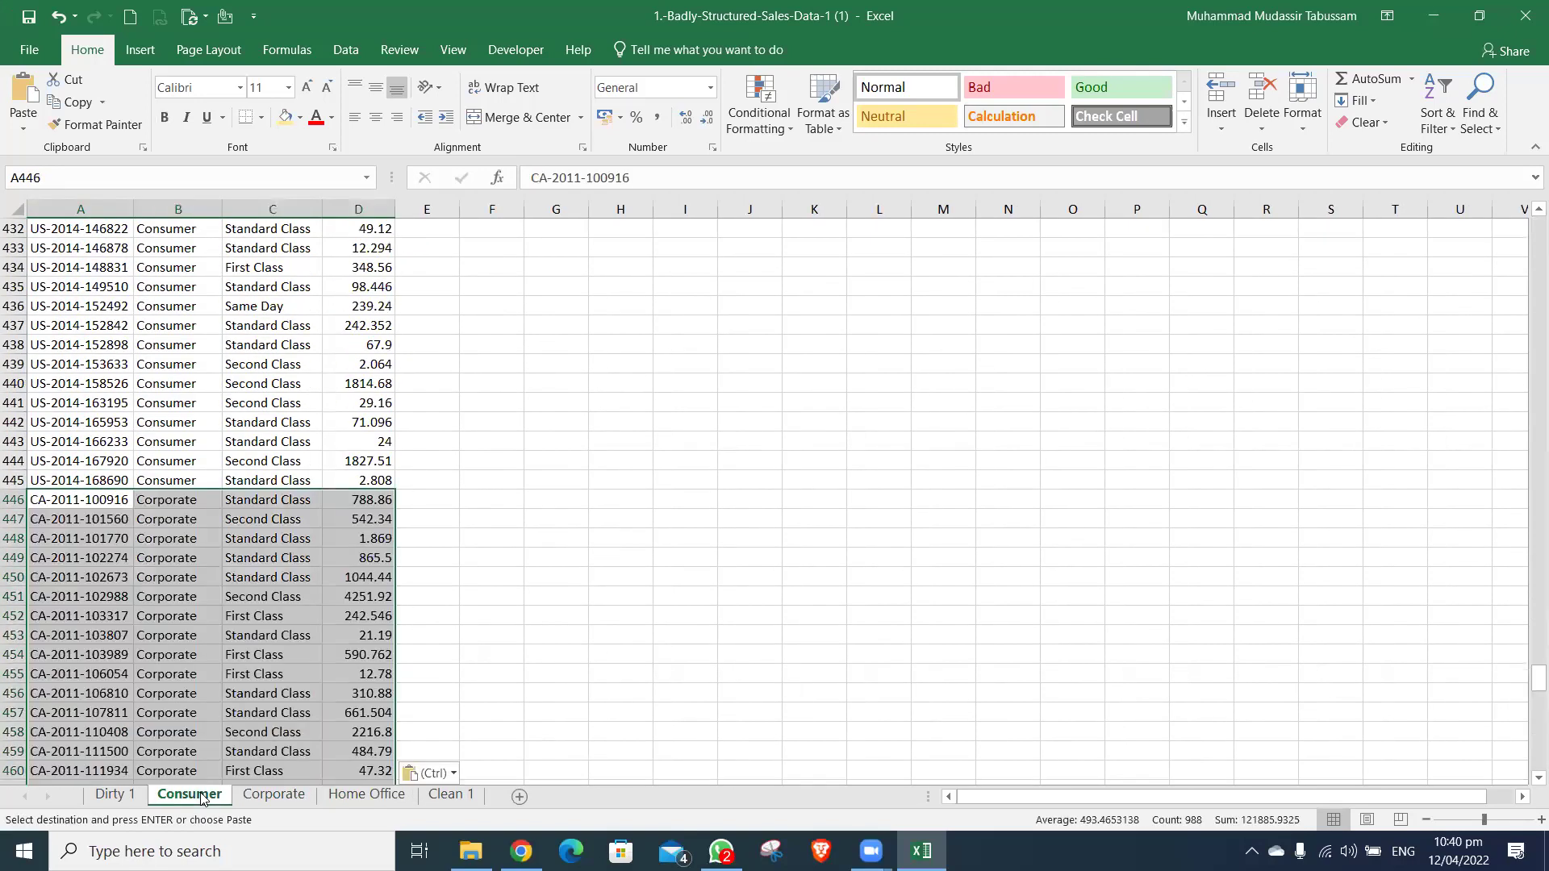
- Copy all Home Office data rows without the header and paste them on the Consumer sheet below the Corporate records, starting at A693
key(ctrl+Page_Down)
key(ctrl+Page_Down)
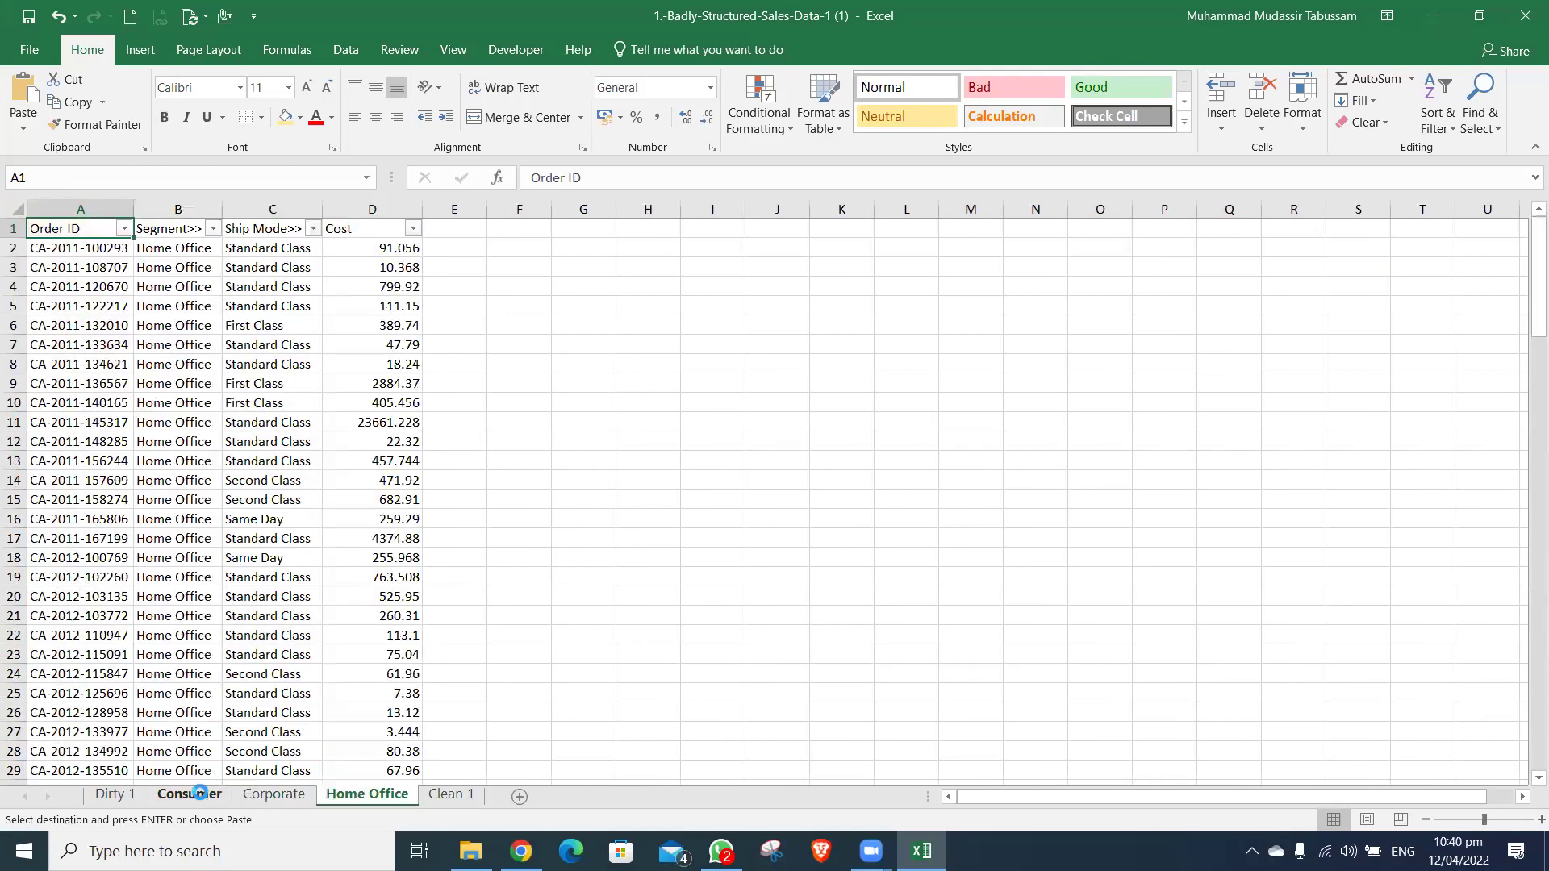
key(Down)
key(ctrl+shift+Right)
key(ctrl+shift+Down)
key(ctrl+c)
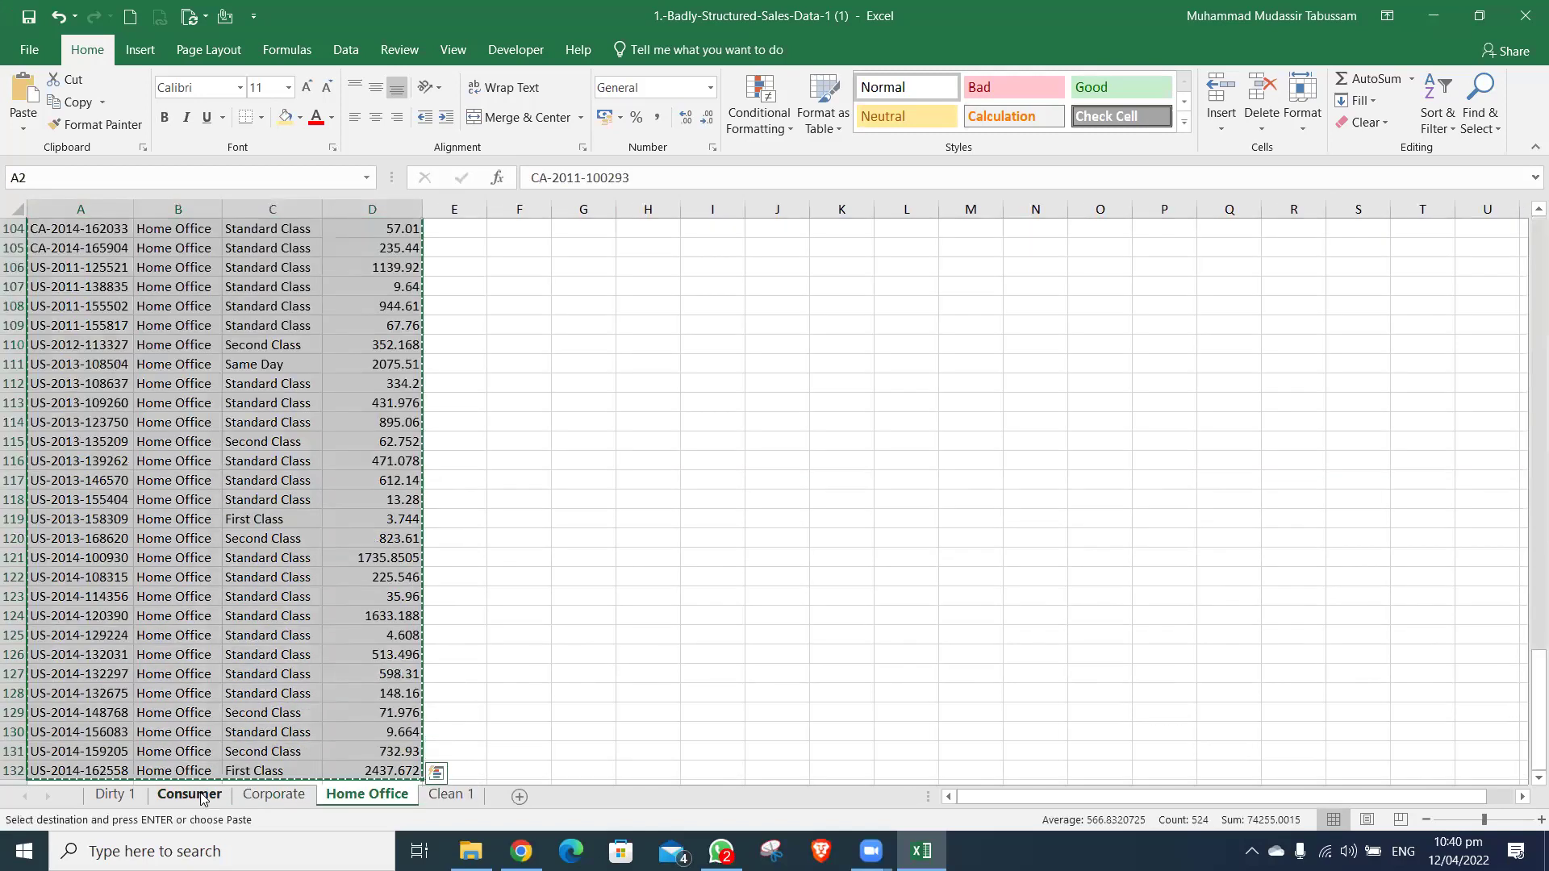
click(190, 795)
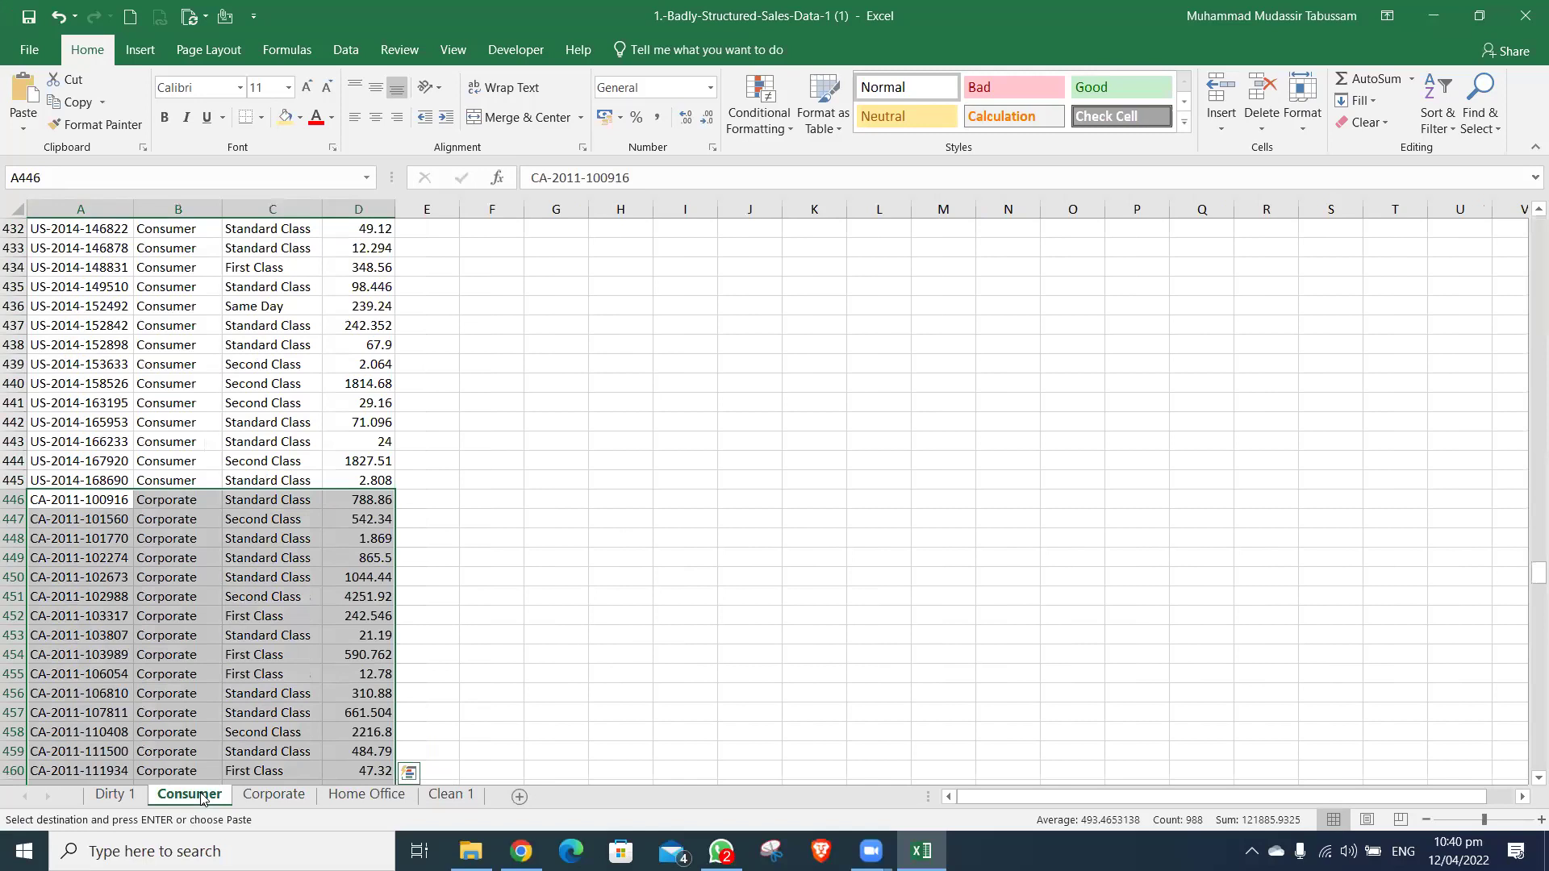
key(ctrl+Down)
key(Down)
key(Return)
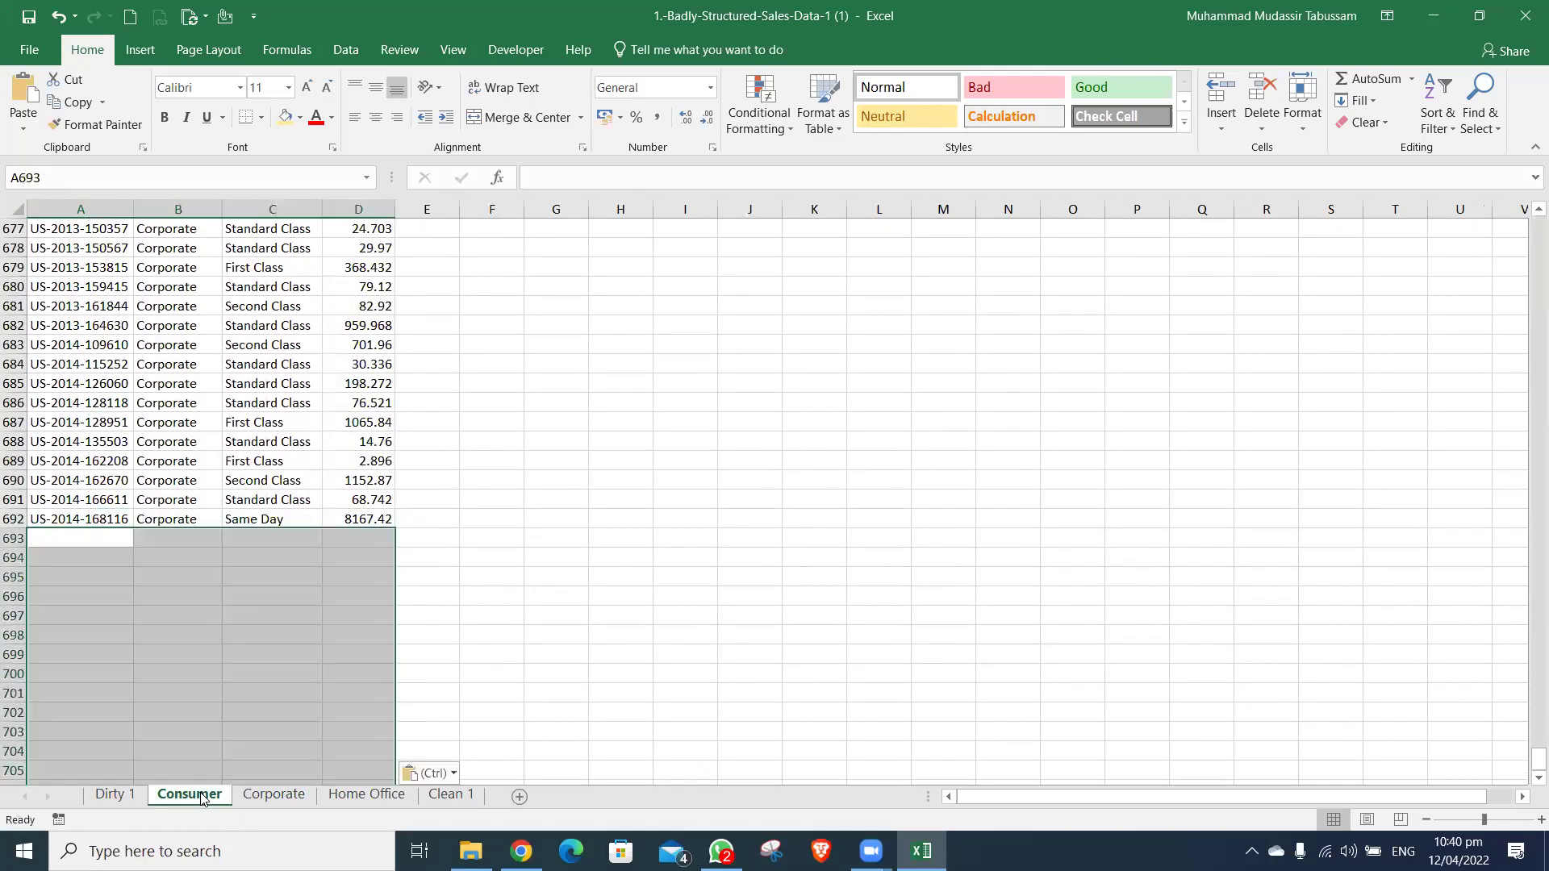
key(ctrl+Home)
key(ctrl+shift+Right)
key(ctrl+shift+Down)
key(ctrl+c)
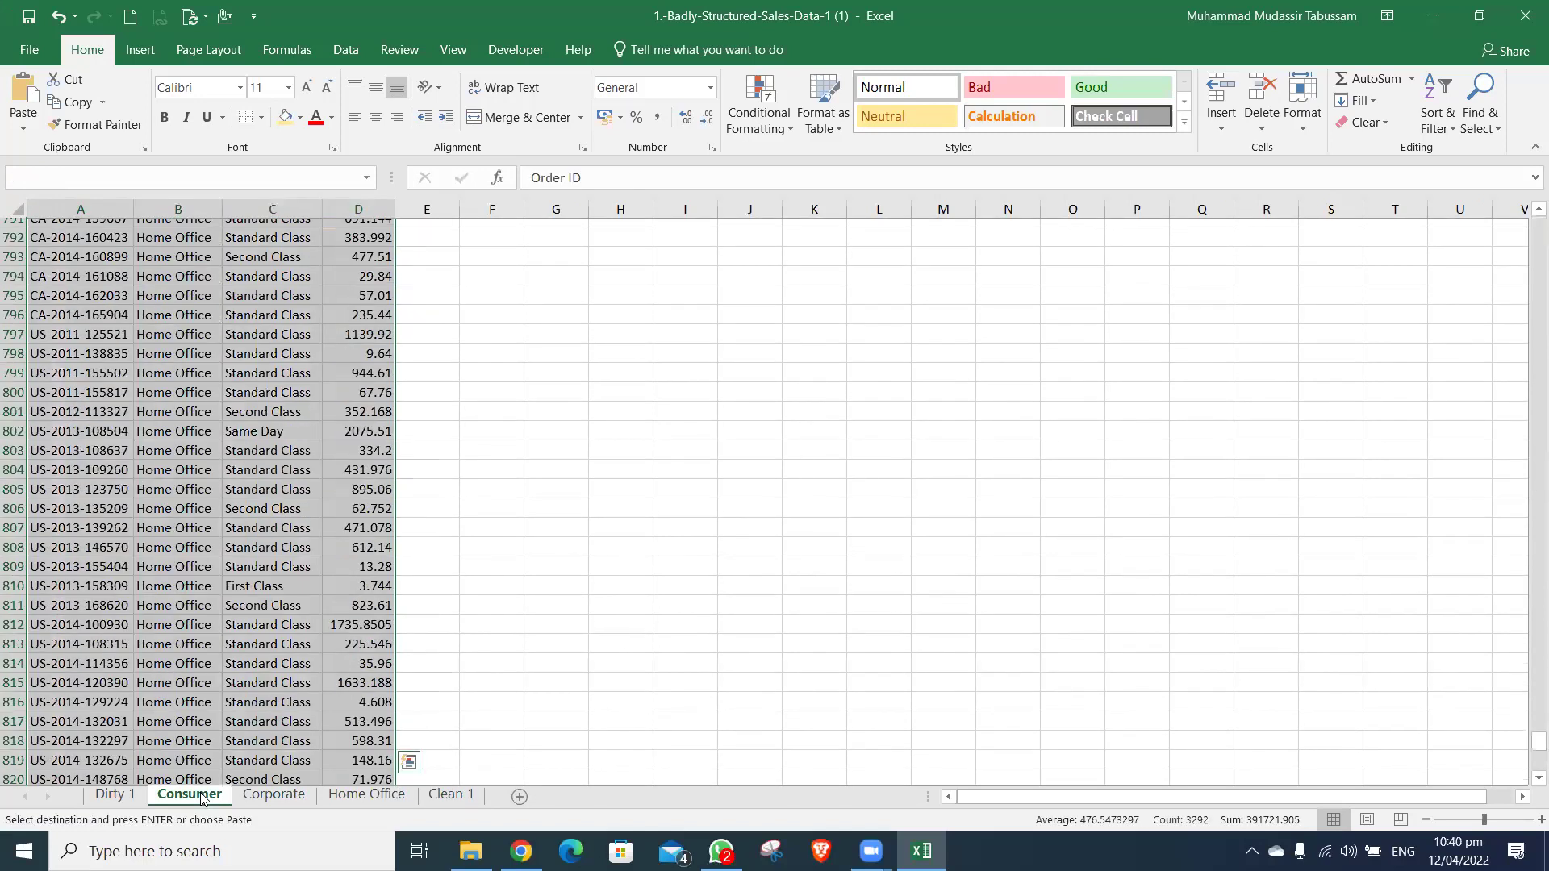
key(Escape)
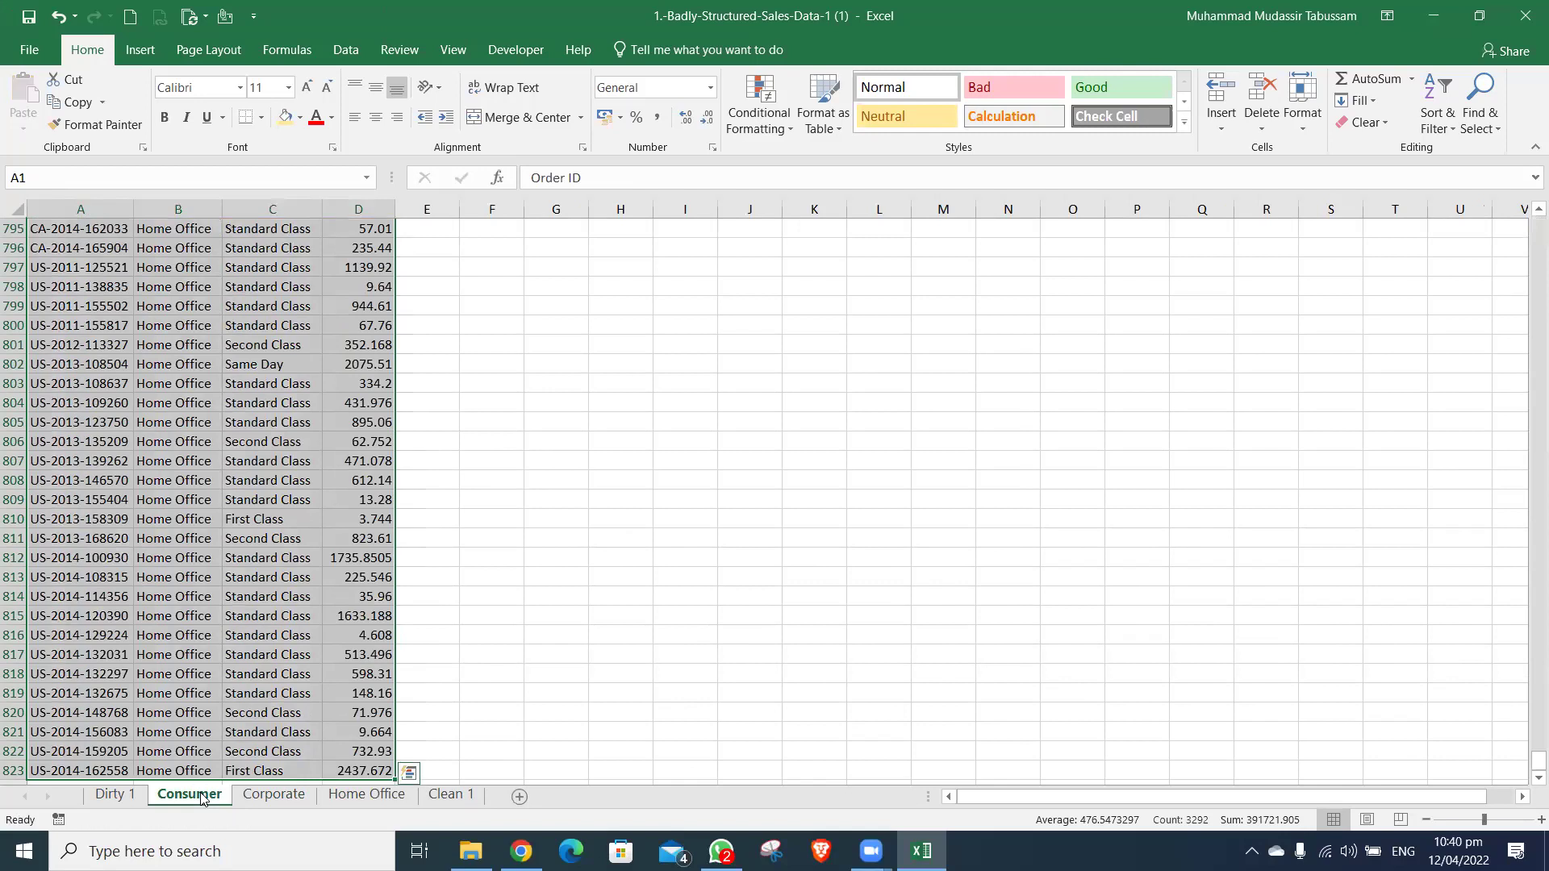
key(ctrl+Home)
key(Down)
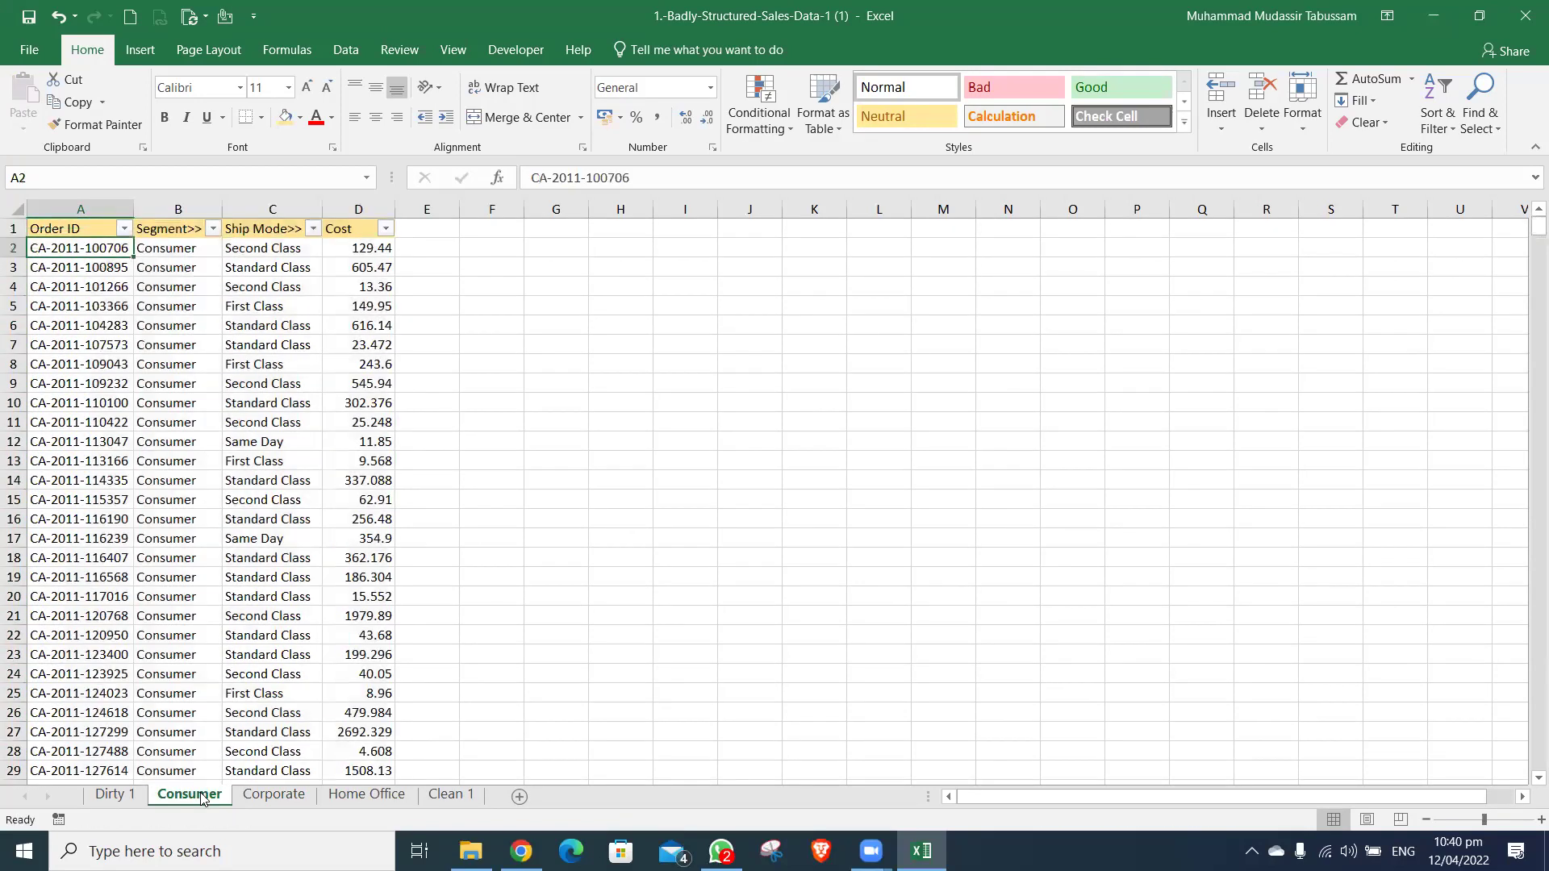
- Rename the Consumer sheet holding the combined records as Total and return to its first header cell
double_click(201, 797)
text(Total)
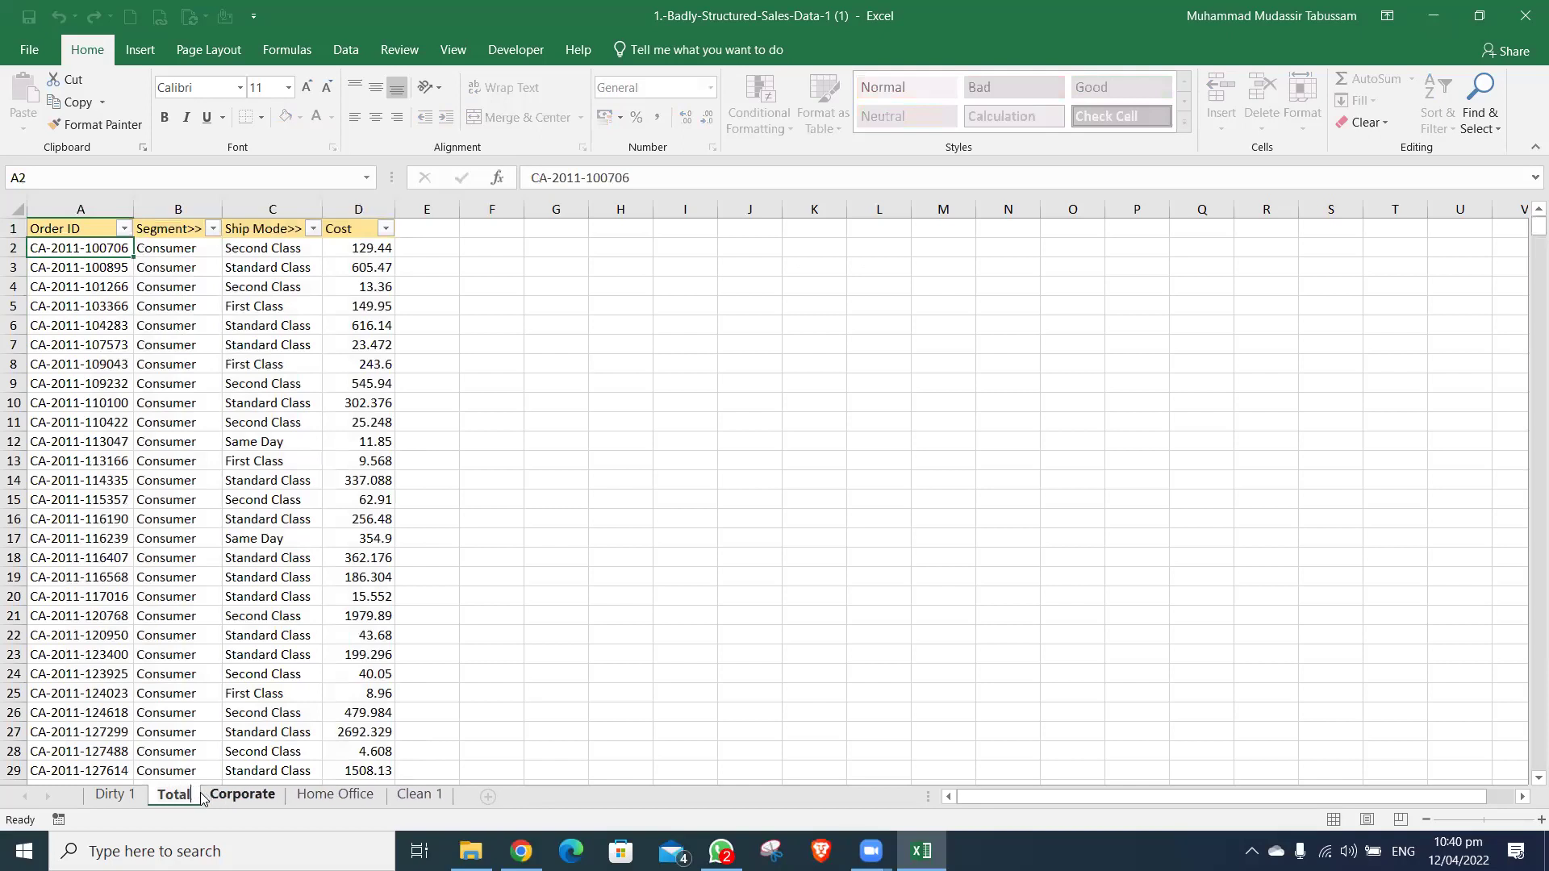
key(Return)
key(Up)
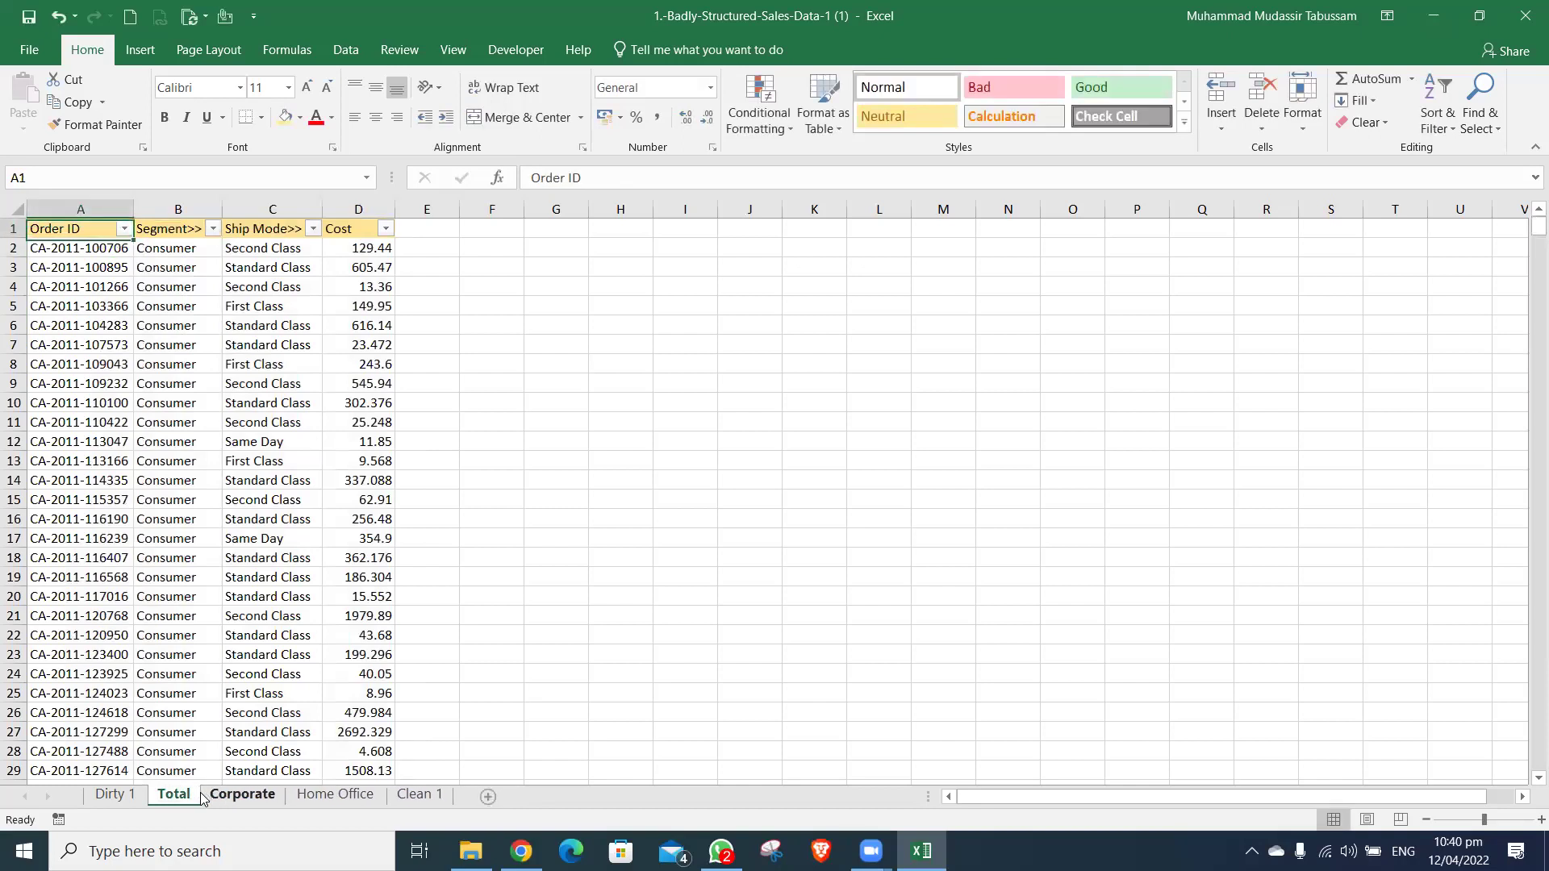
- Clear the filter on the Clean 1 sheet to show its full data, and go back to the Total sheet
key(ctrl+Page_Down)
key(ctrl+Page_Down)
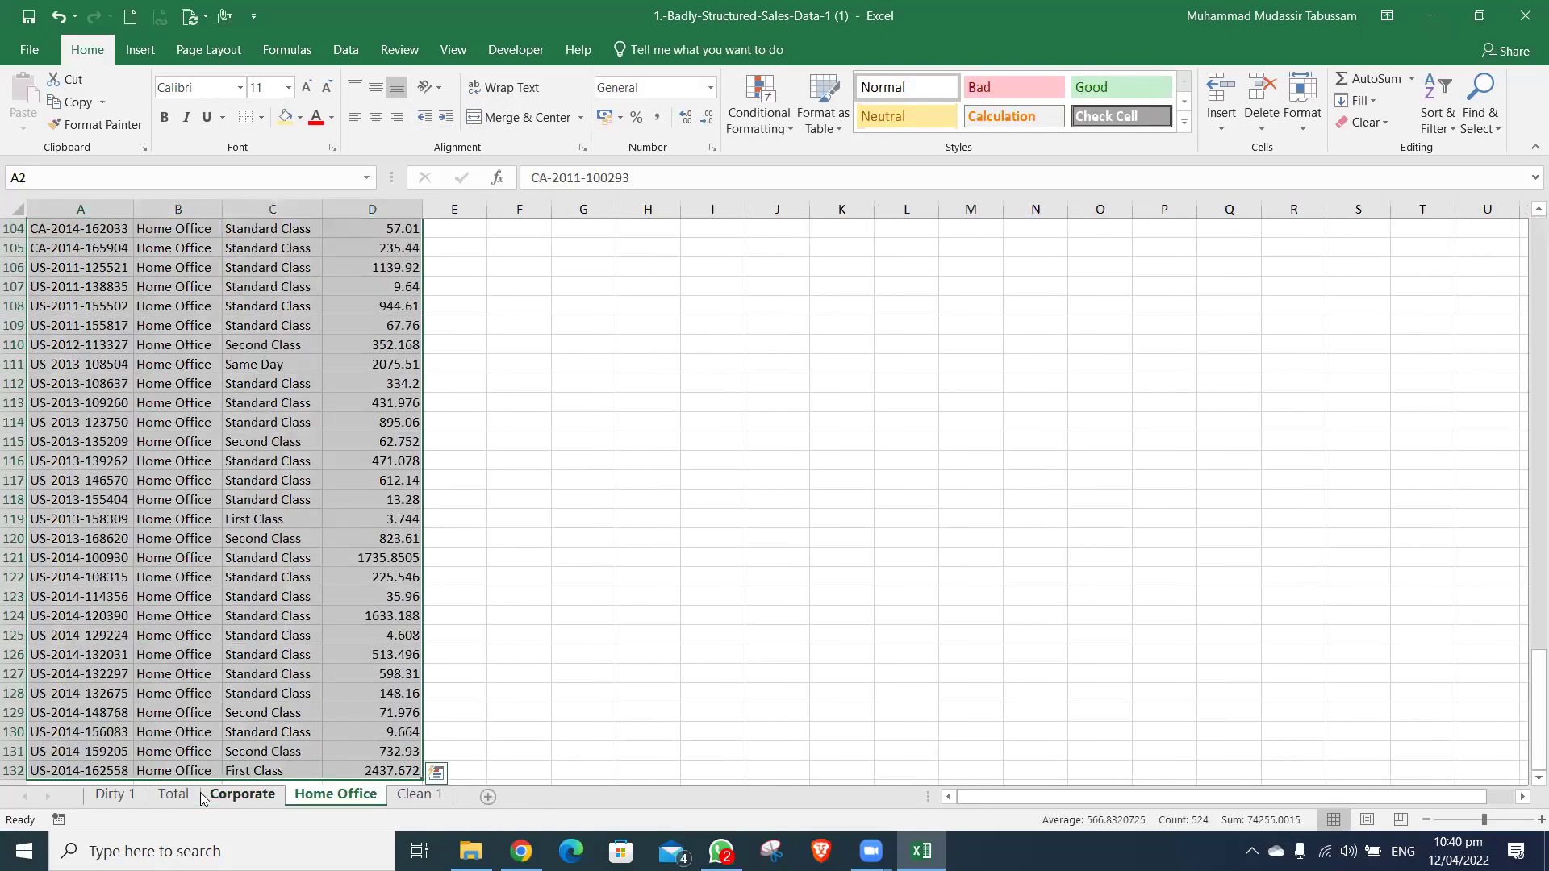
key(ctrl+Page_Down)
key(alt+a)
key(c)
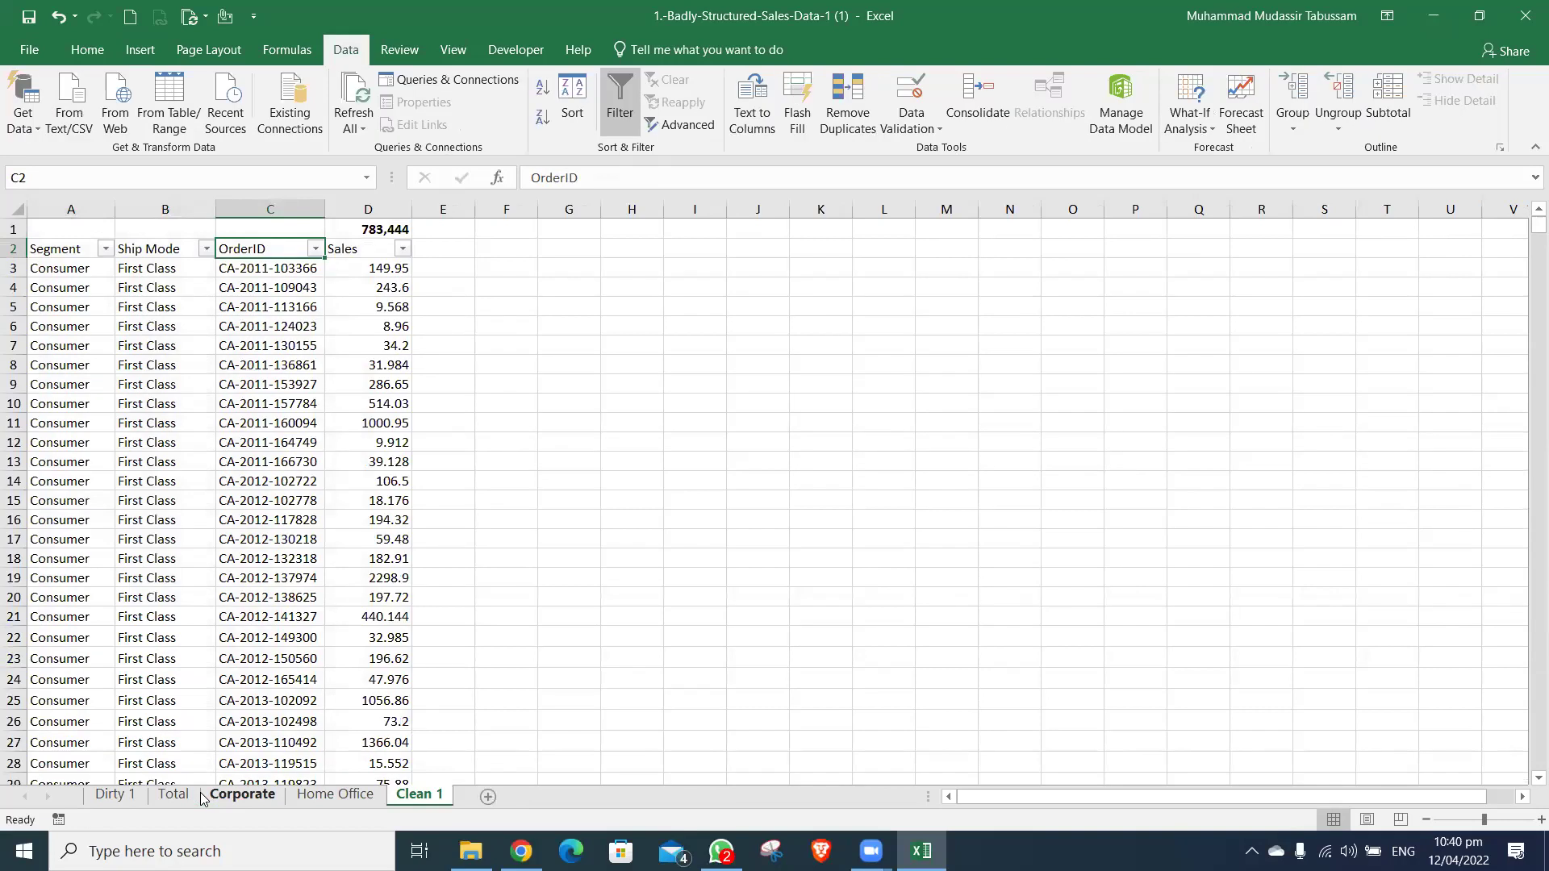
key(ctrl+Page_Up)
key(ctrl+Page_Up)
key(ctrl+Page_Up)
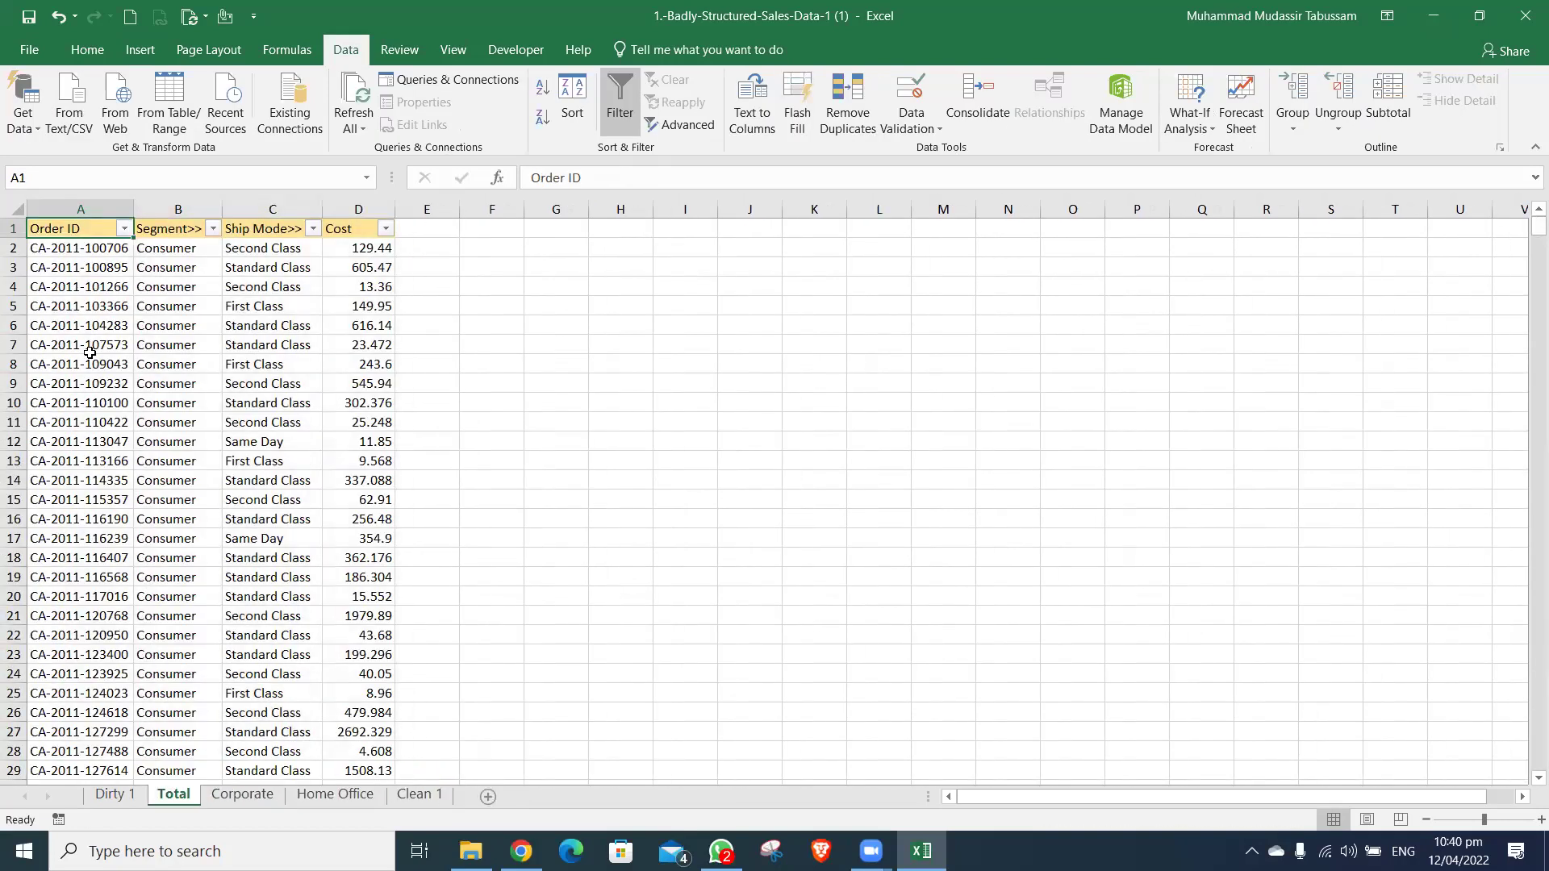
- Move the Segment>> column ahead of the Order ID column so that it becomes column A of the Total sheet
click(187, 203)
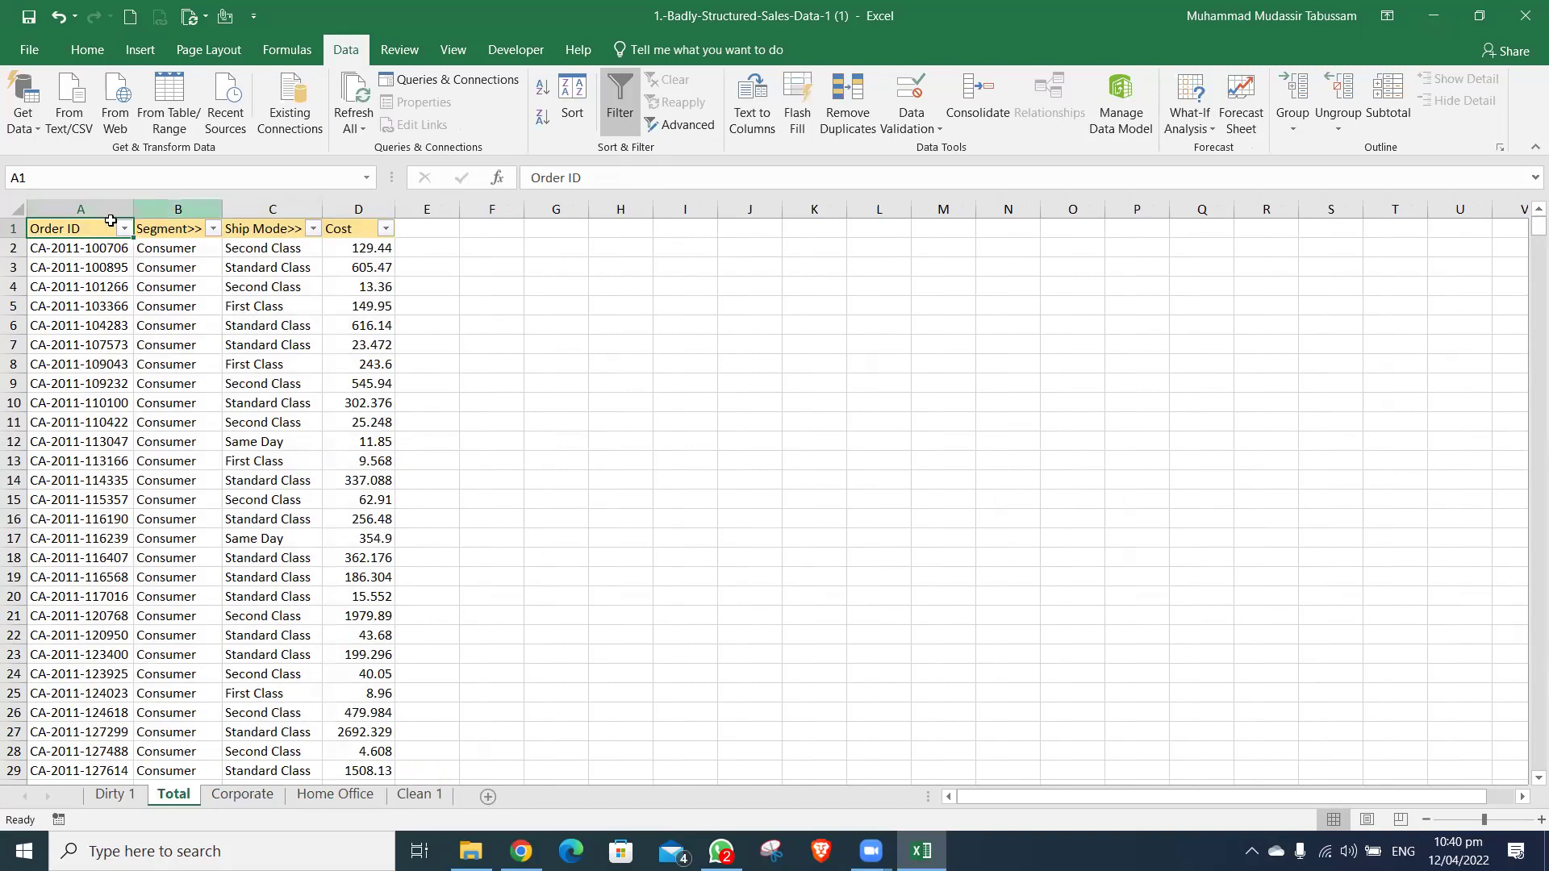
key(ctrl+c)
click(77, 198)
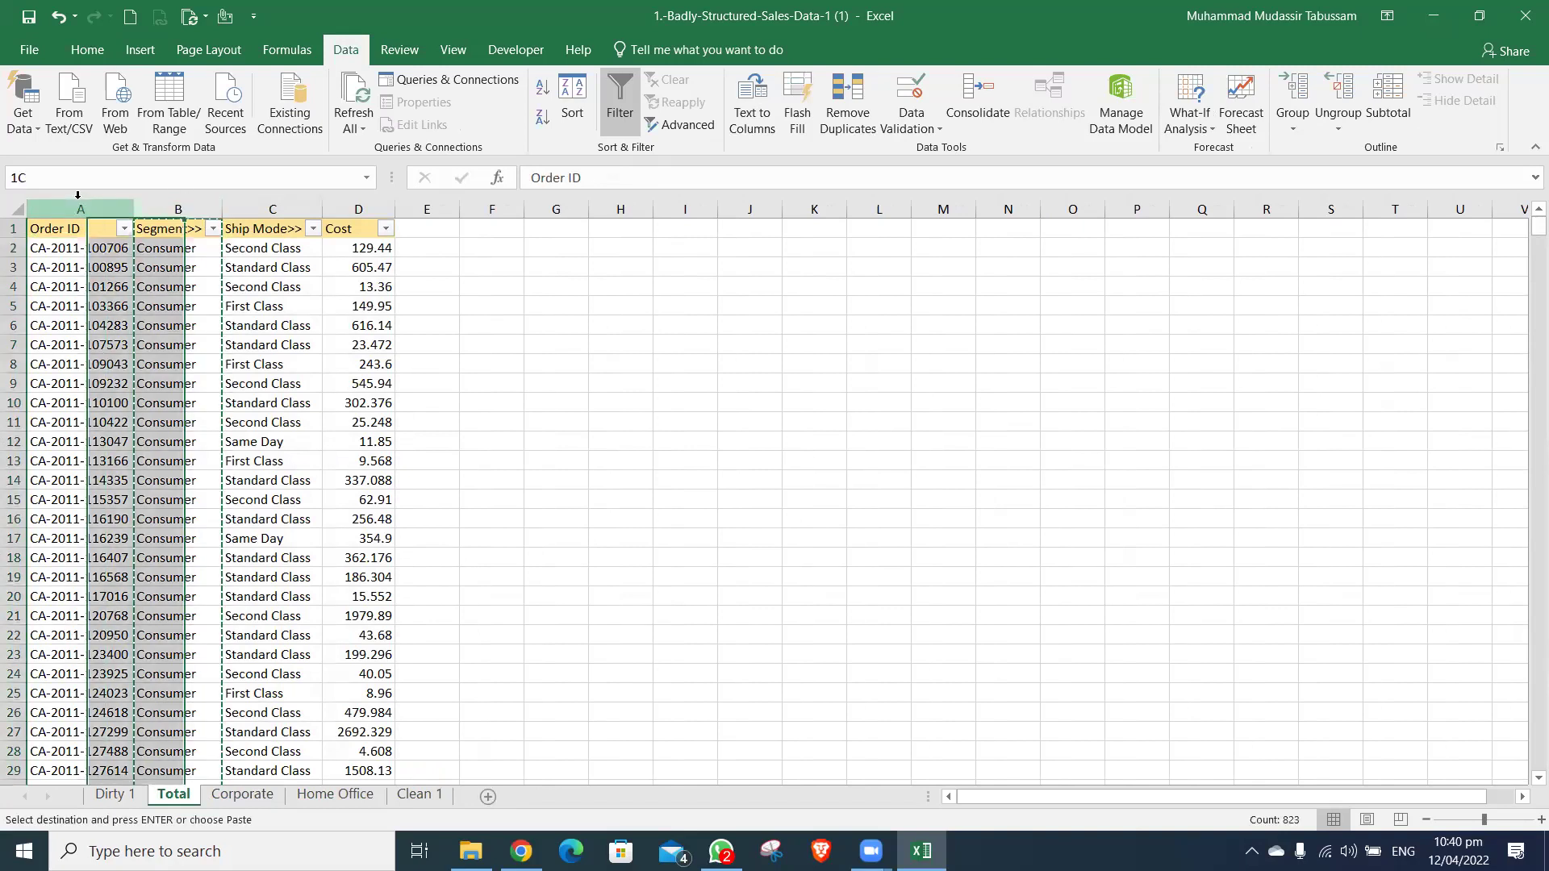
key(ctrl+shift+equal)
key(Right)
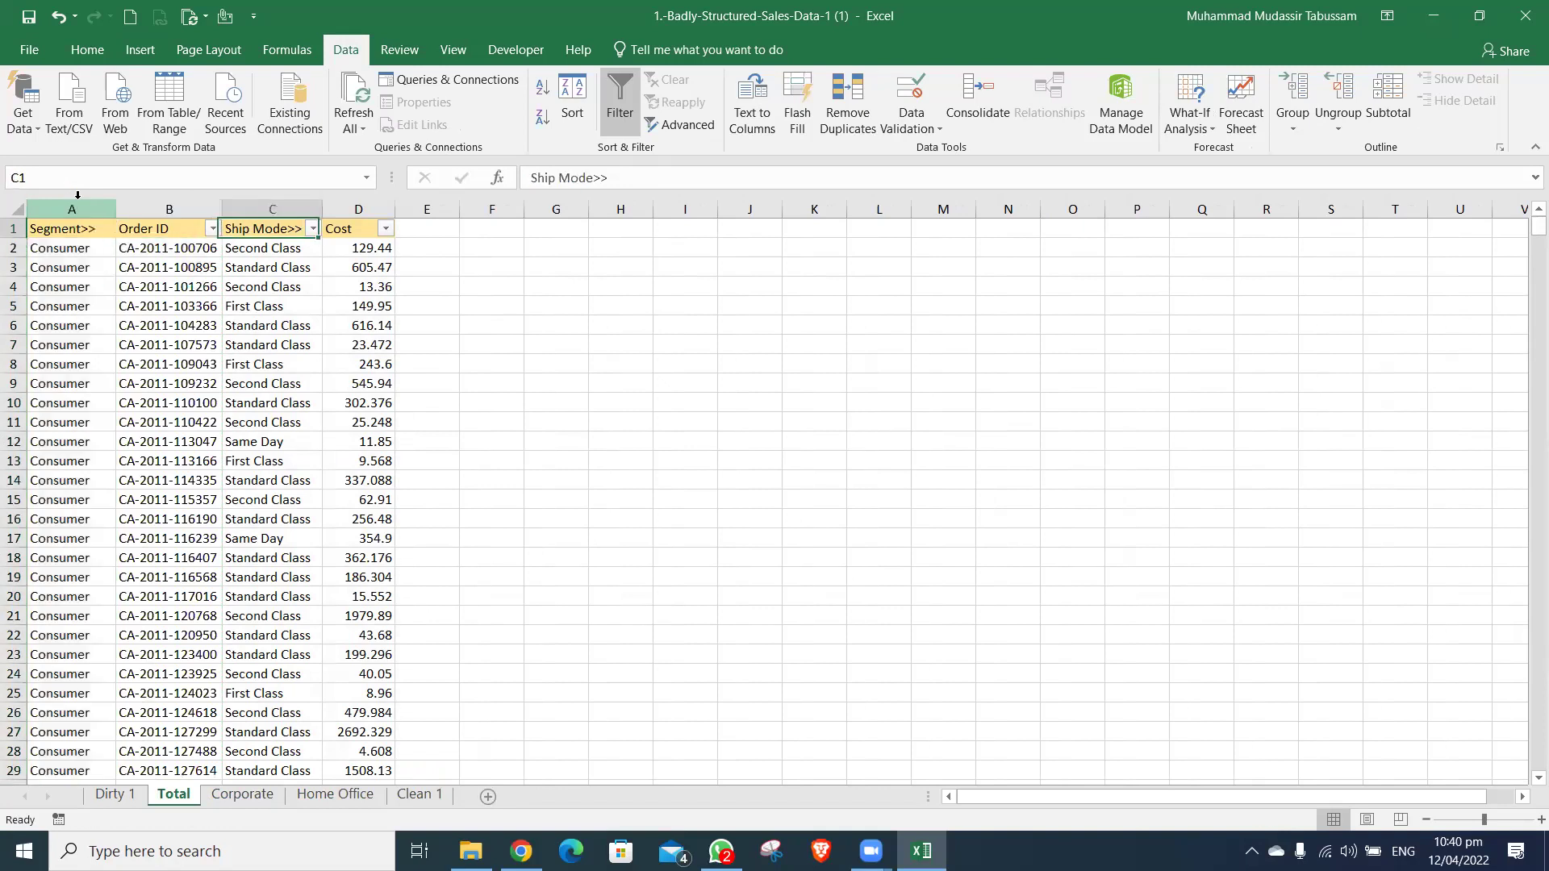
- Move the Ship Mode>> column ahead of Order ID so that it becomes column B of the Total sheet
key(ctrl+space)
key(ctrl+x)
key(Left)
key(ctrl+space)
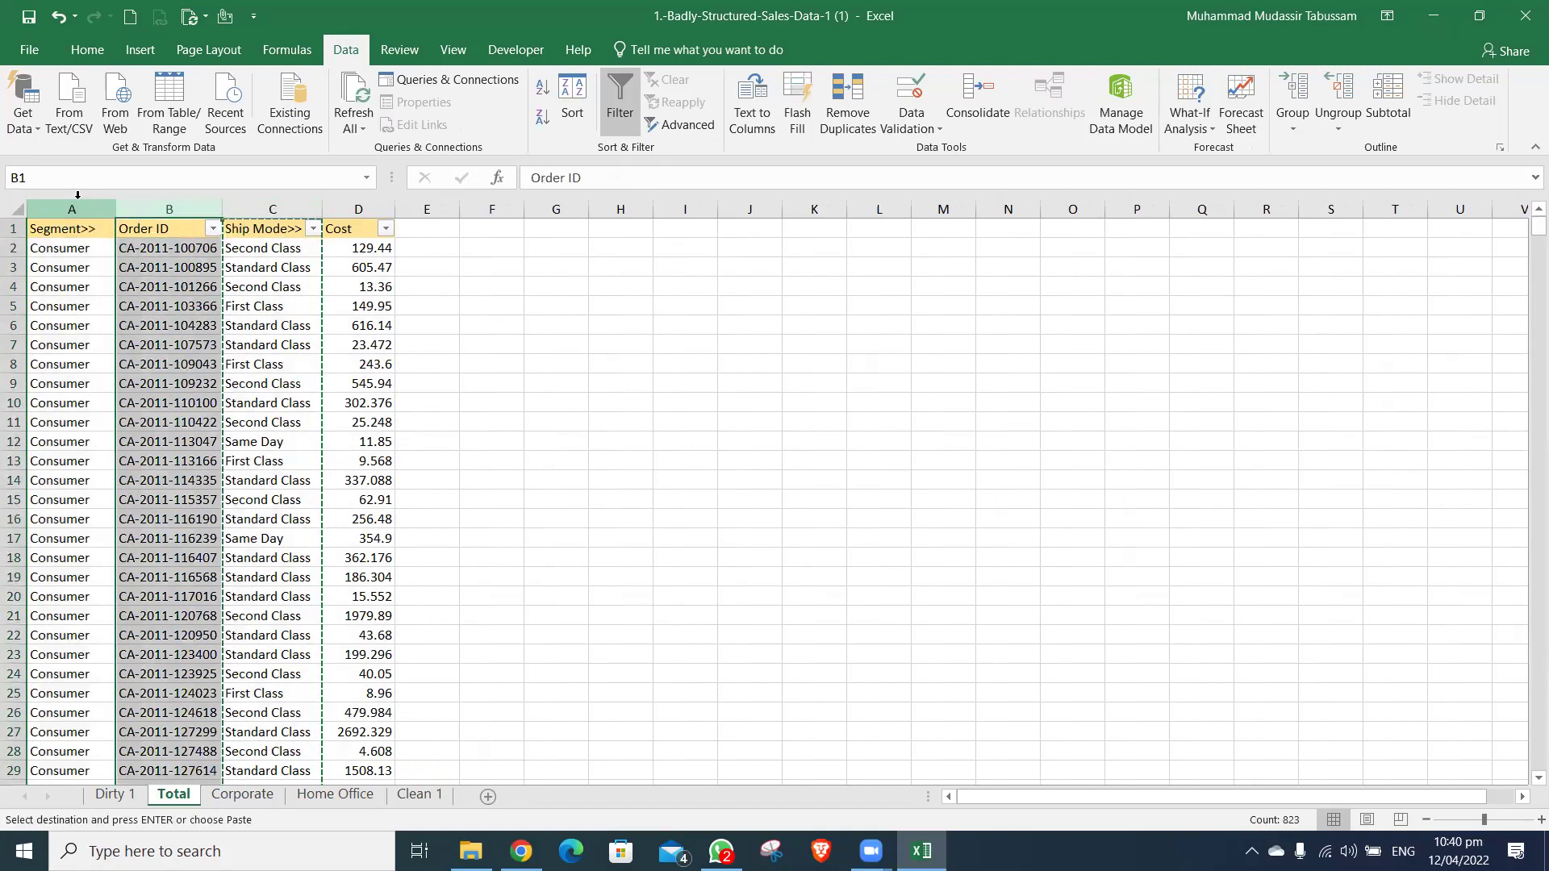
key(ctrl+shift+equal)
key(Left)
- Compare the column order of the Total sheet with the headers in row 2 of the Clean 1 sheet
key(ctrl+Page_Down)
key(ctrl+Page_Down)
key(ctrl+Page_Down)
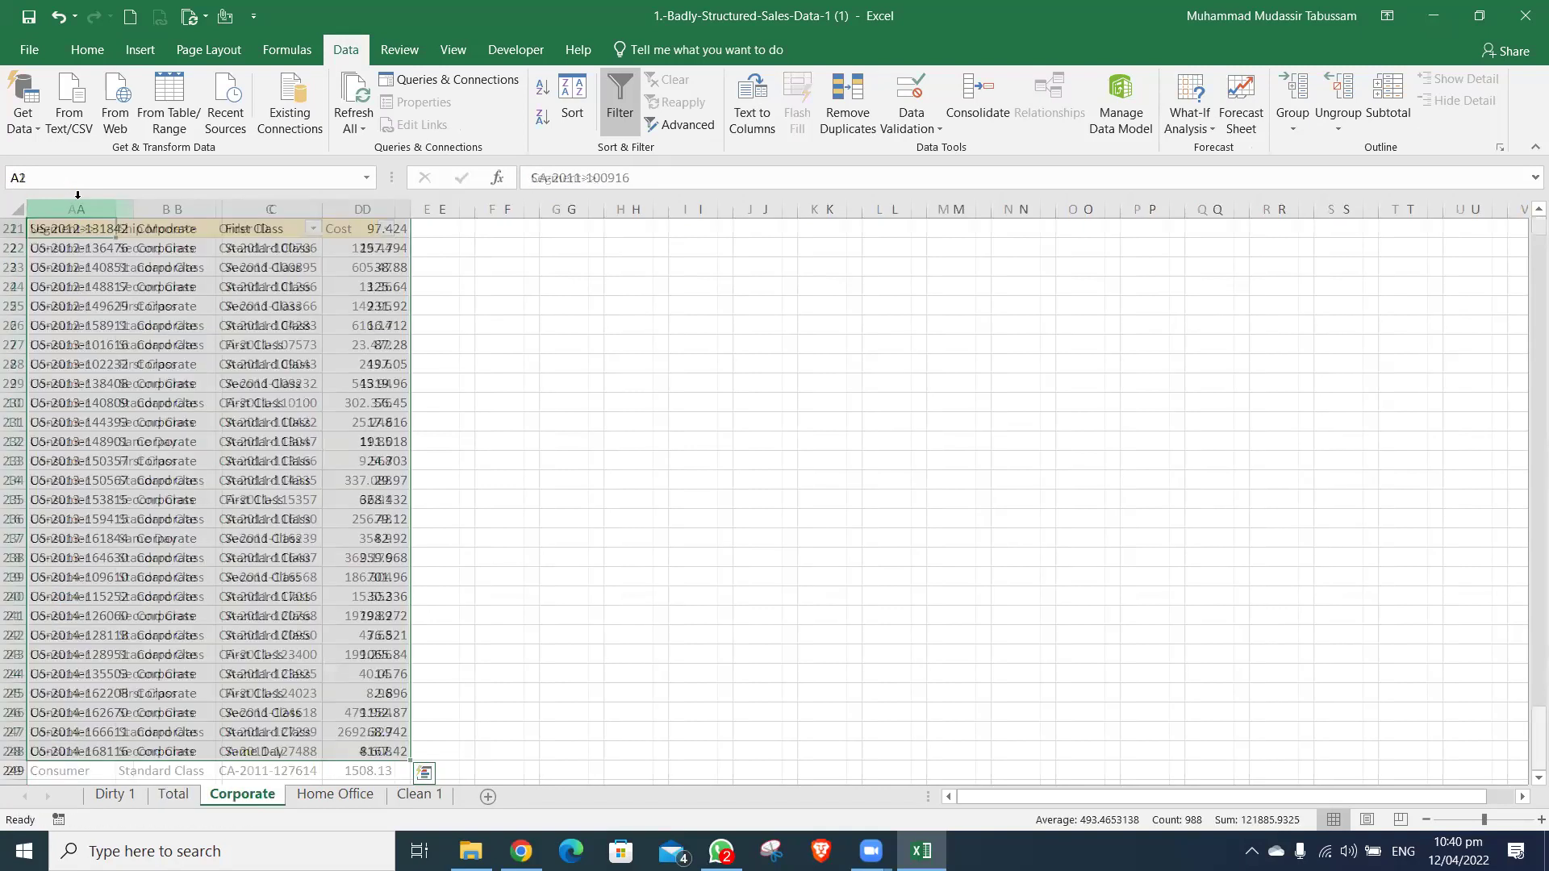
key(Left)
key(Left)
key(ctrl+Right)
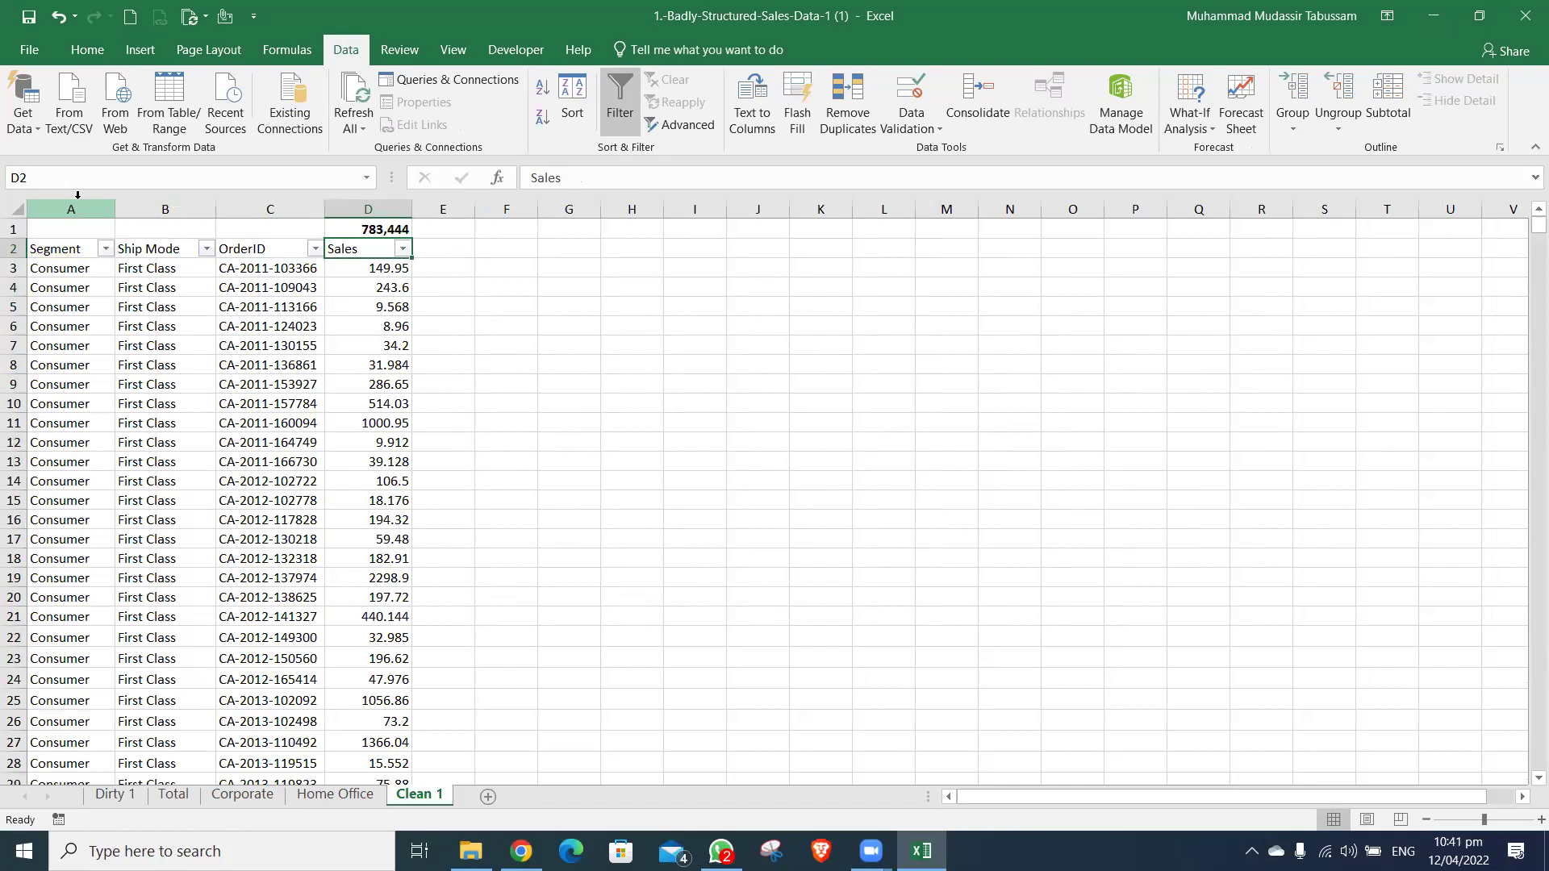
key(ctrl+Page_Up)
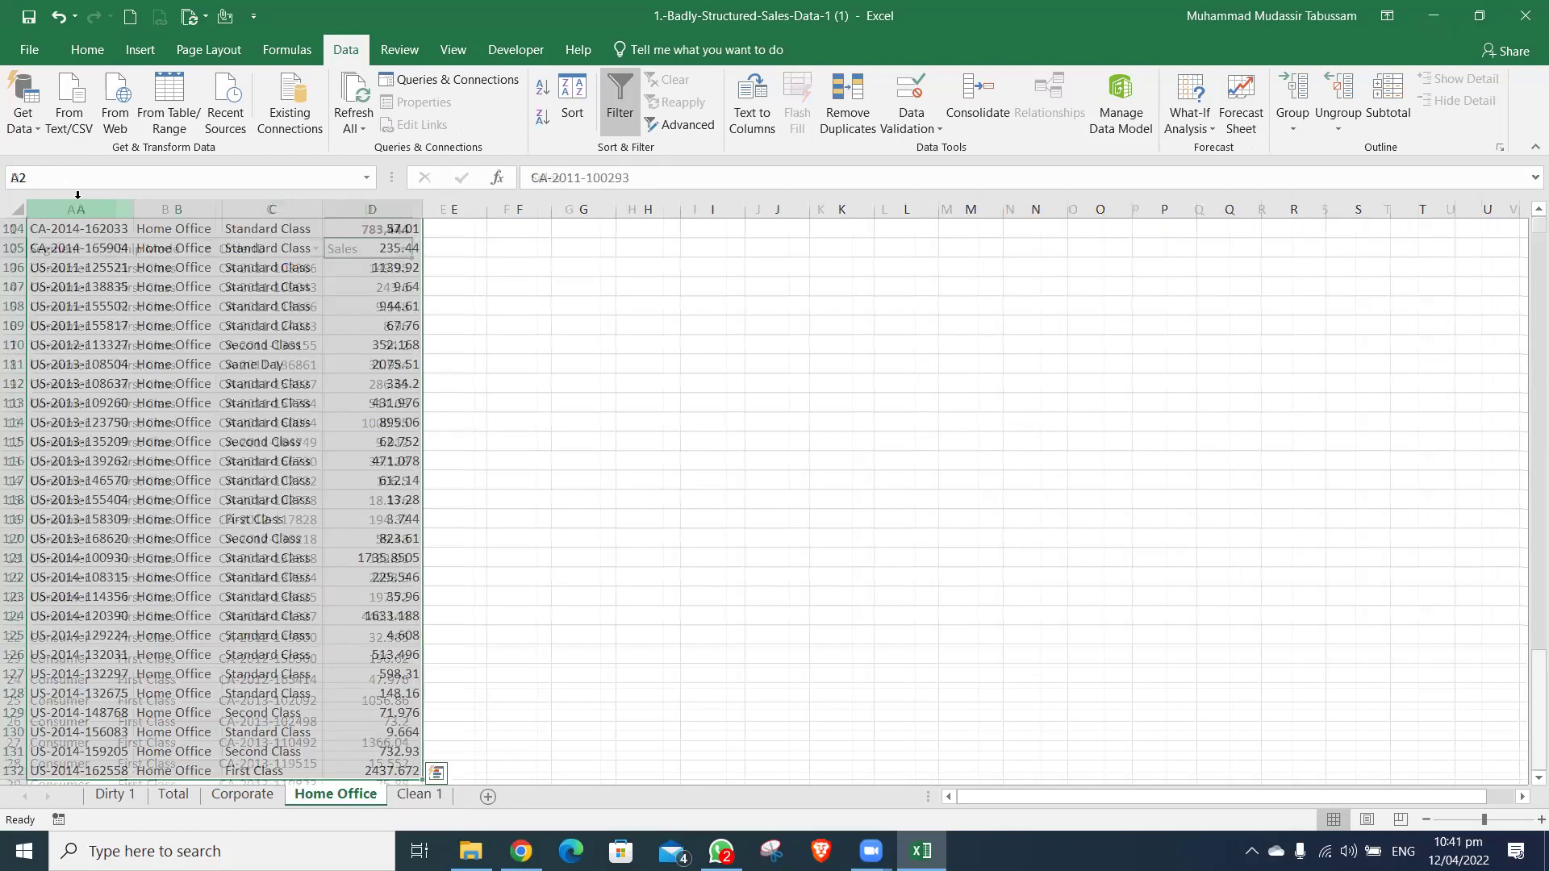
key(ctrl+Page_Up)
key(ctrl+Page_Up)
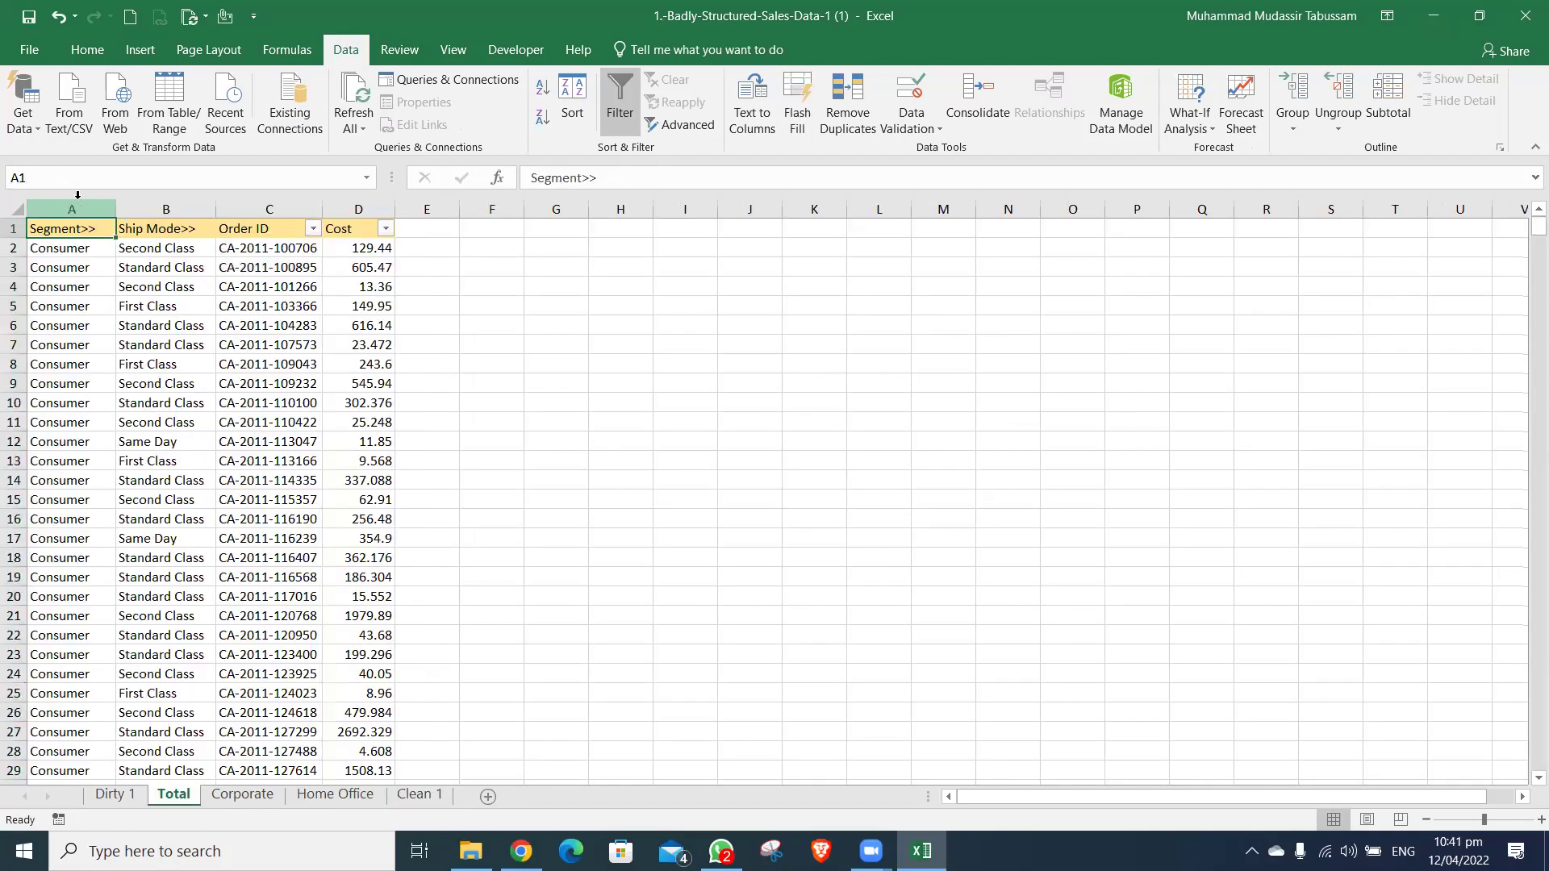
- Create a PivotChart on a new worksheet from the combined data in Total!$A$1:$D$823
key(ctrl+shift+Right)
key(ctrl+shift+Down)
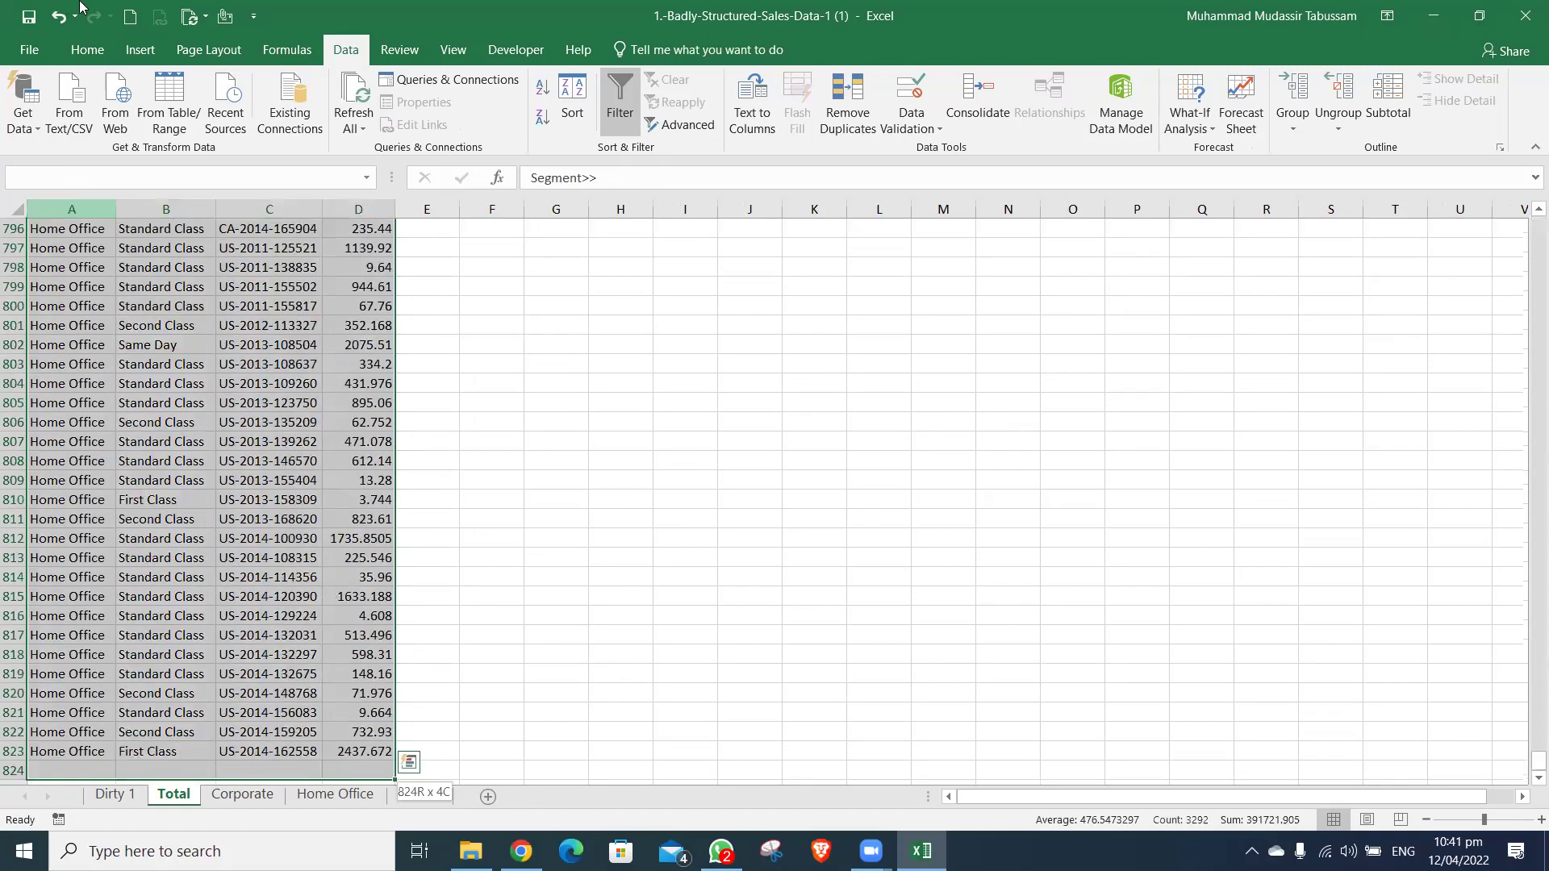
key(shift+Up)
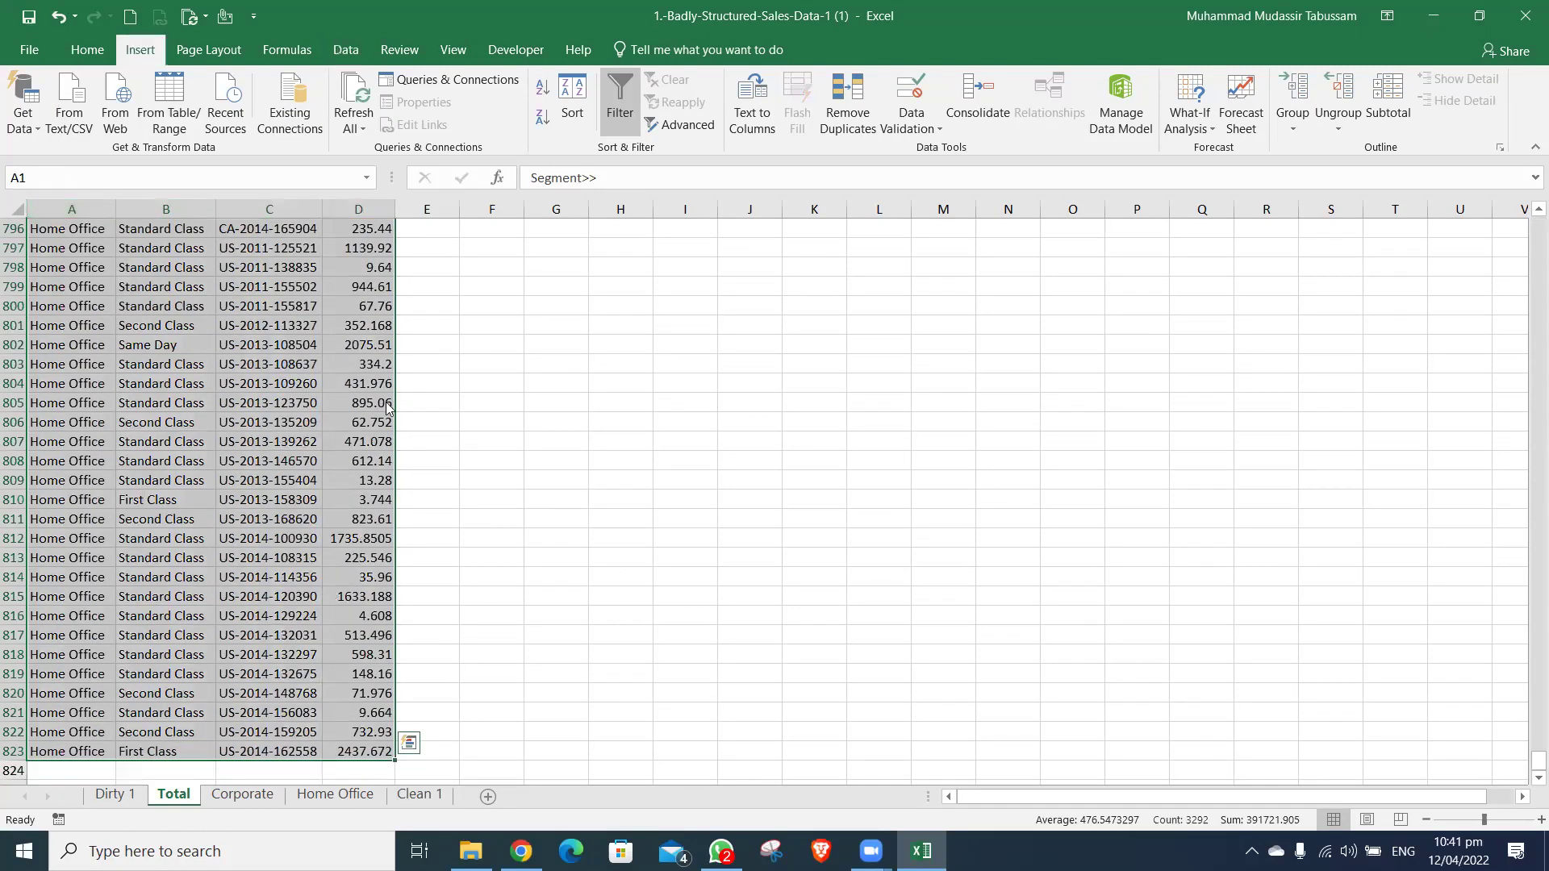
key(v)
click(482, 391)
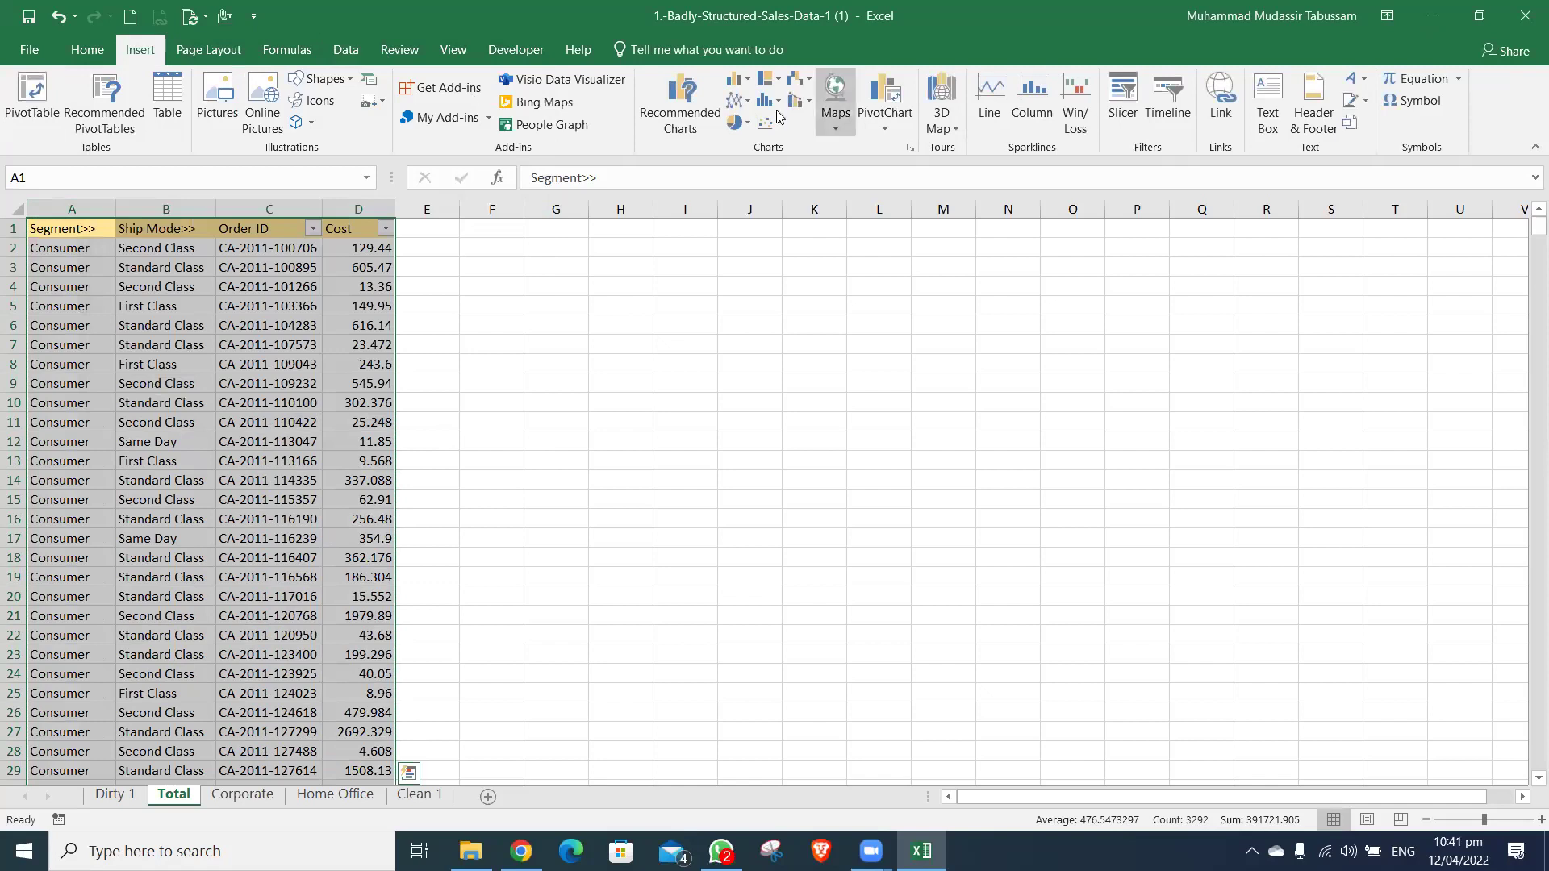
click(898, 132)
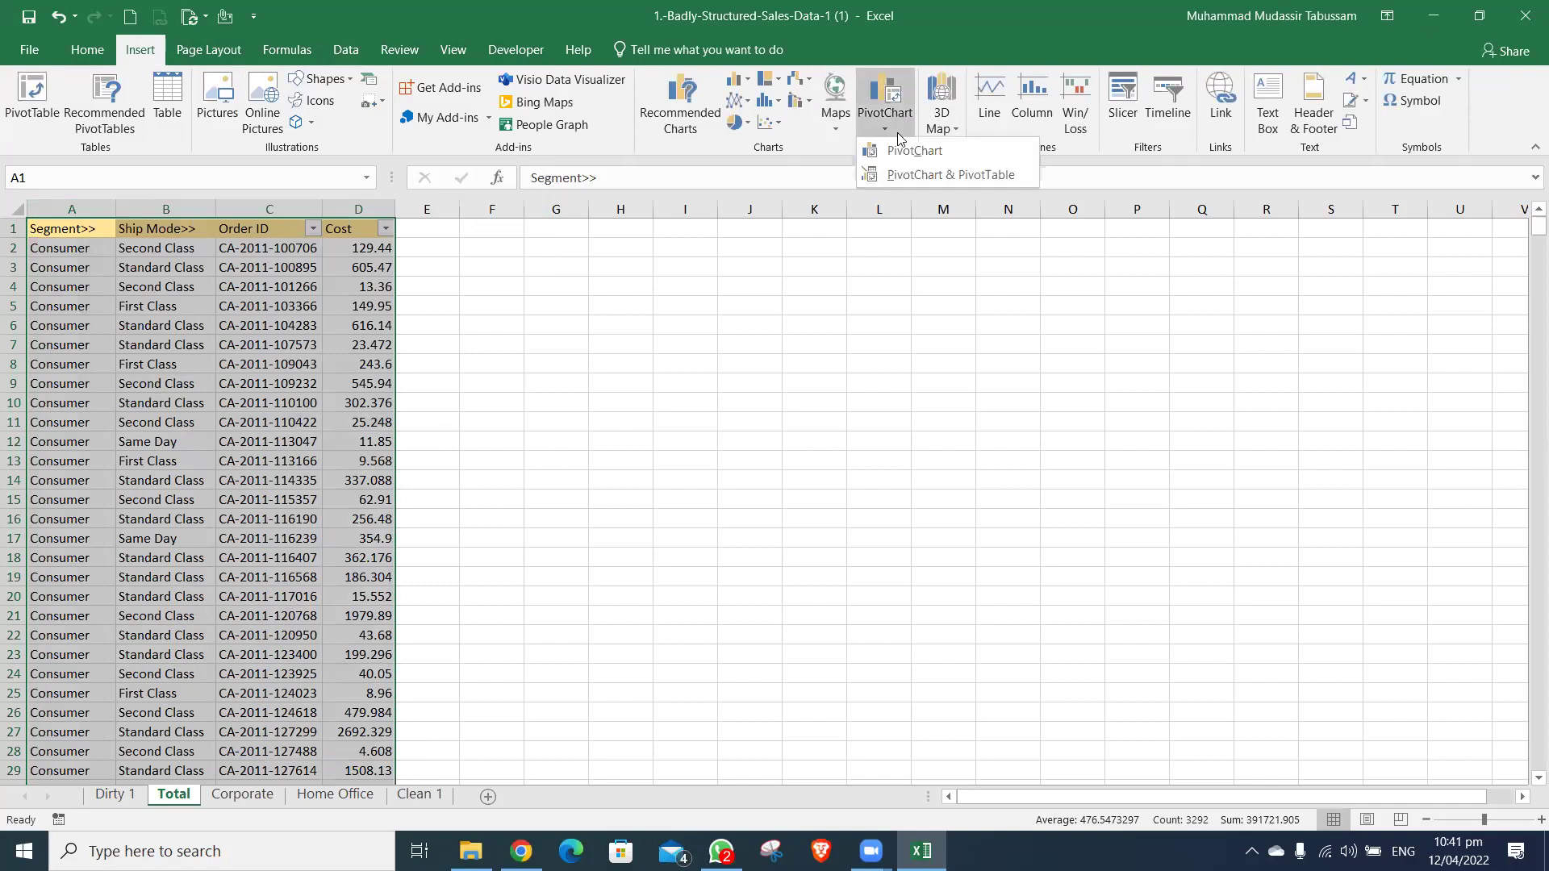
click(898, 148)
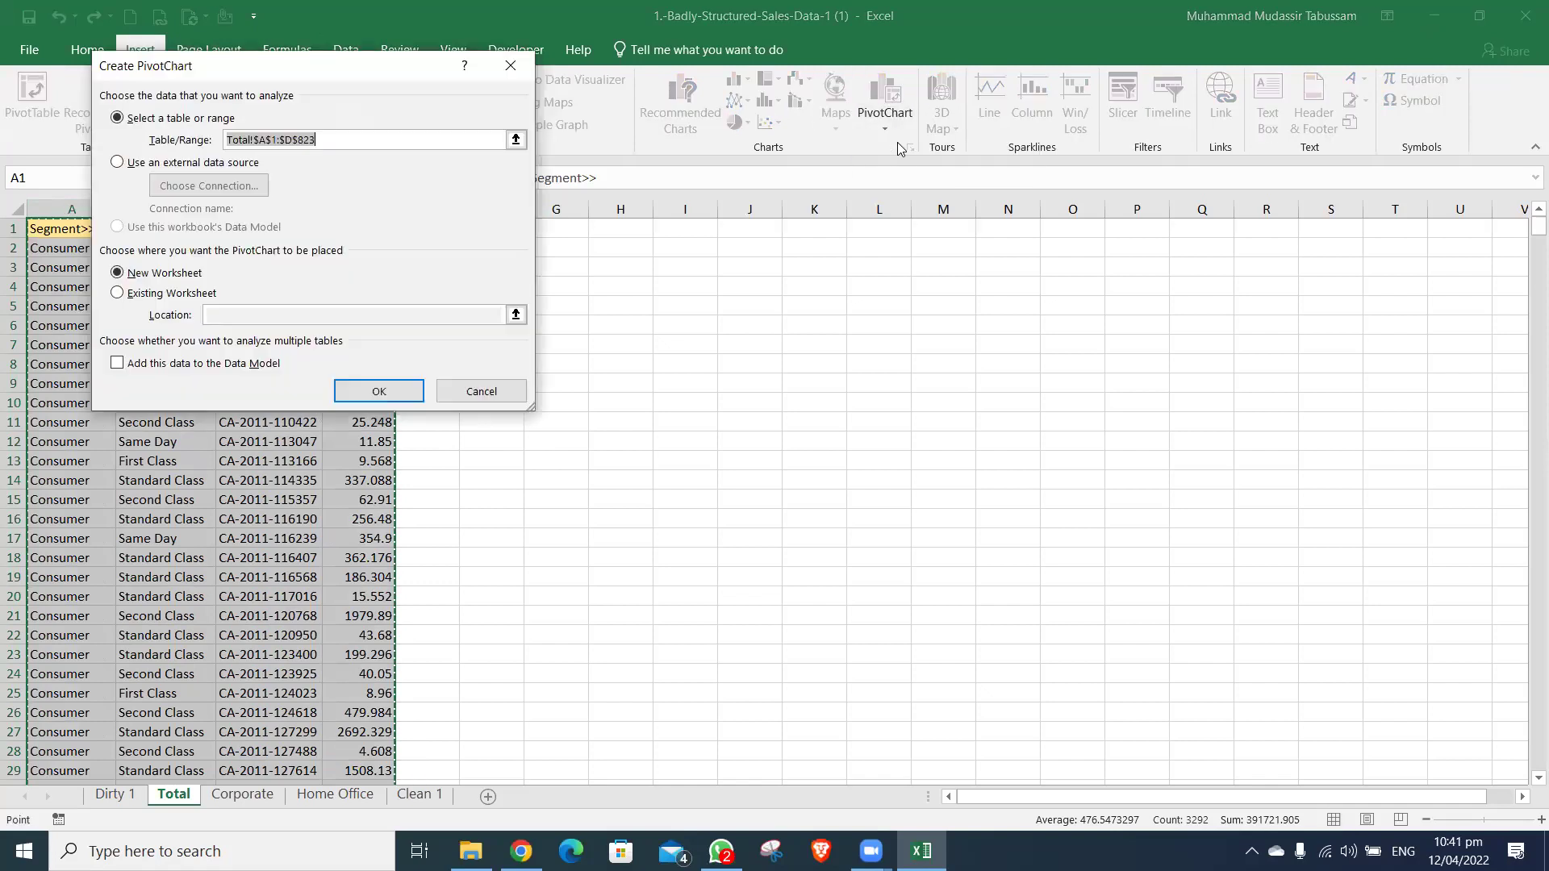
click(413, 391)
- Plot the sum of Cost with Segment>> as the axis category, and widen and reposition the chart below the top of the sheet
drag(1311, 323, 1297, 749)
click(1249, 382)
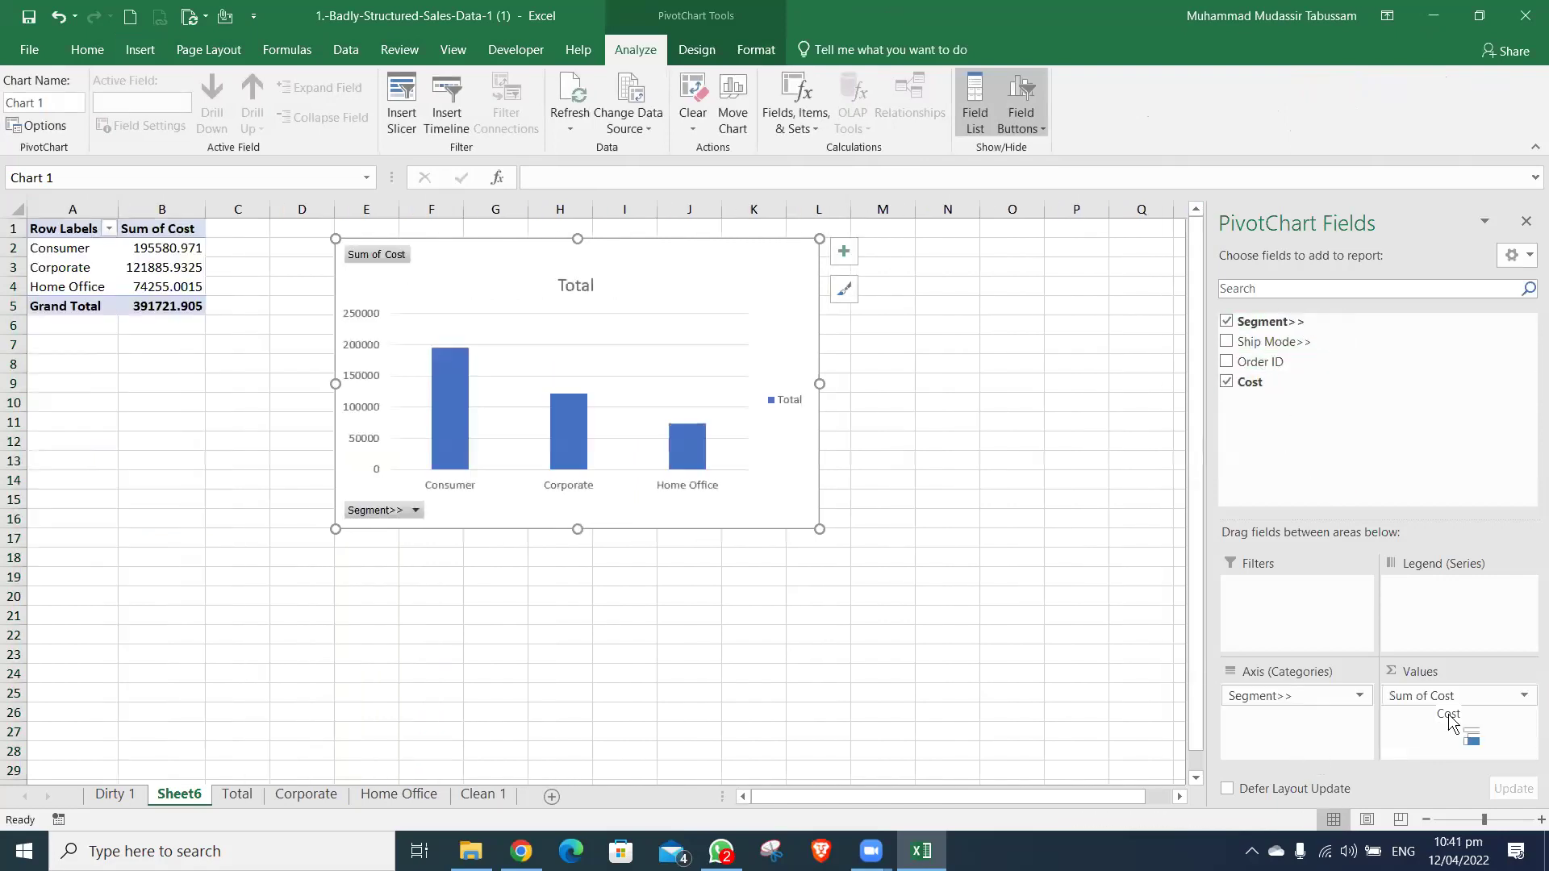
drag(713, 297, 430, 412)
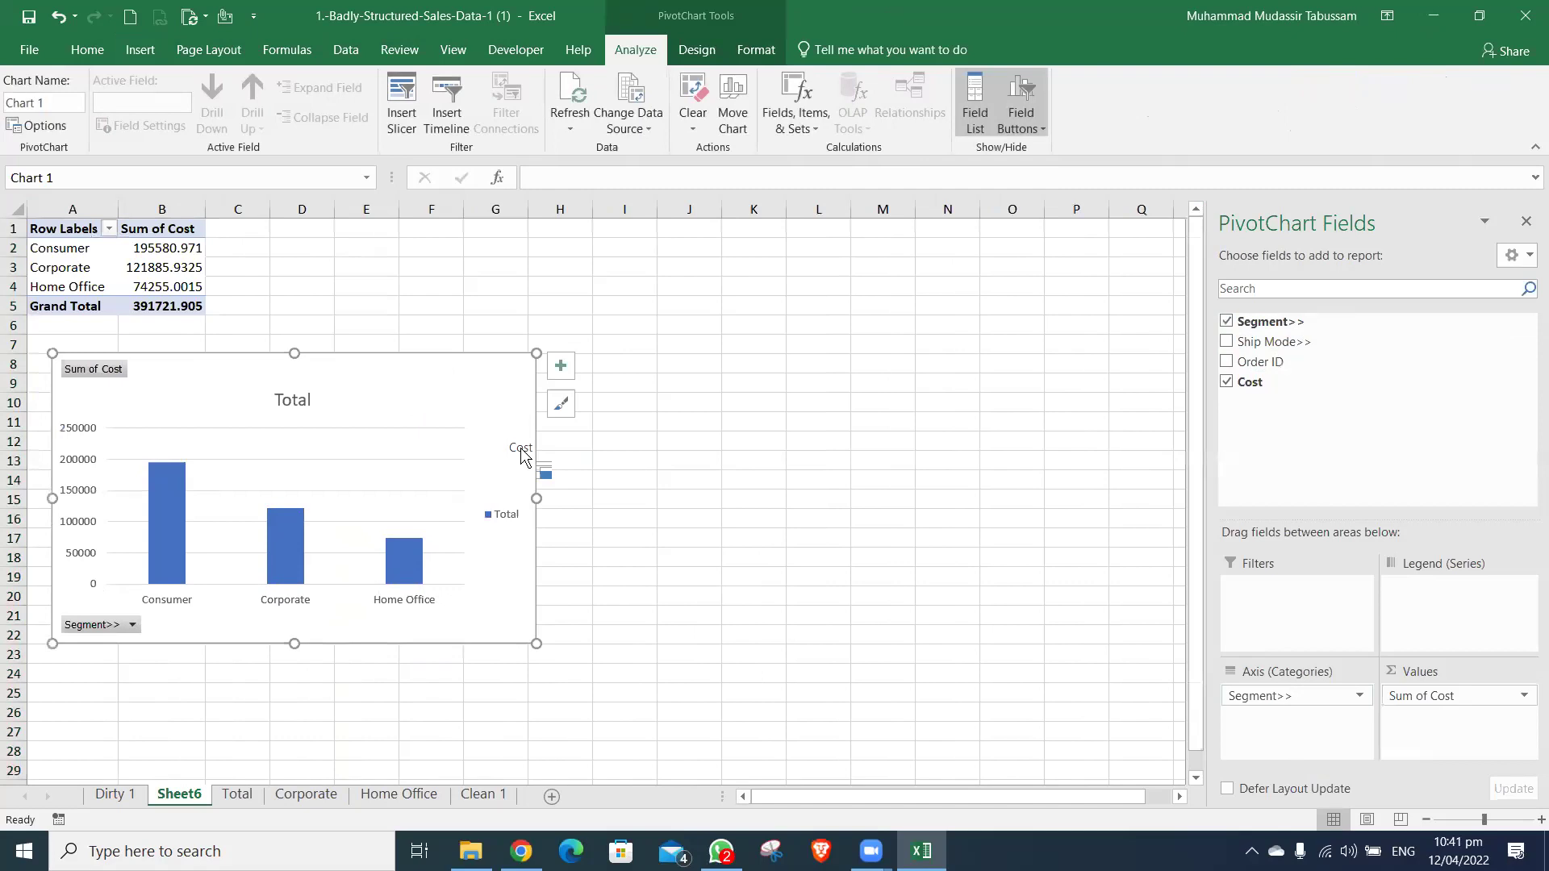
drag(536, 499, 1009, 498)
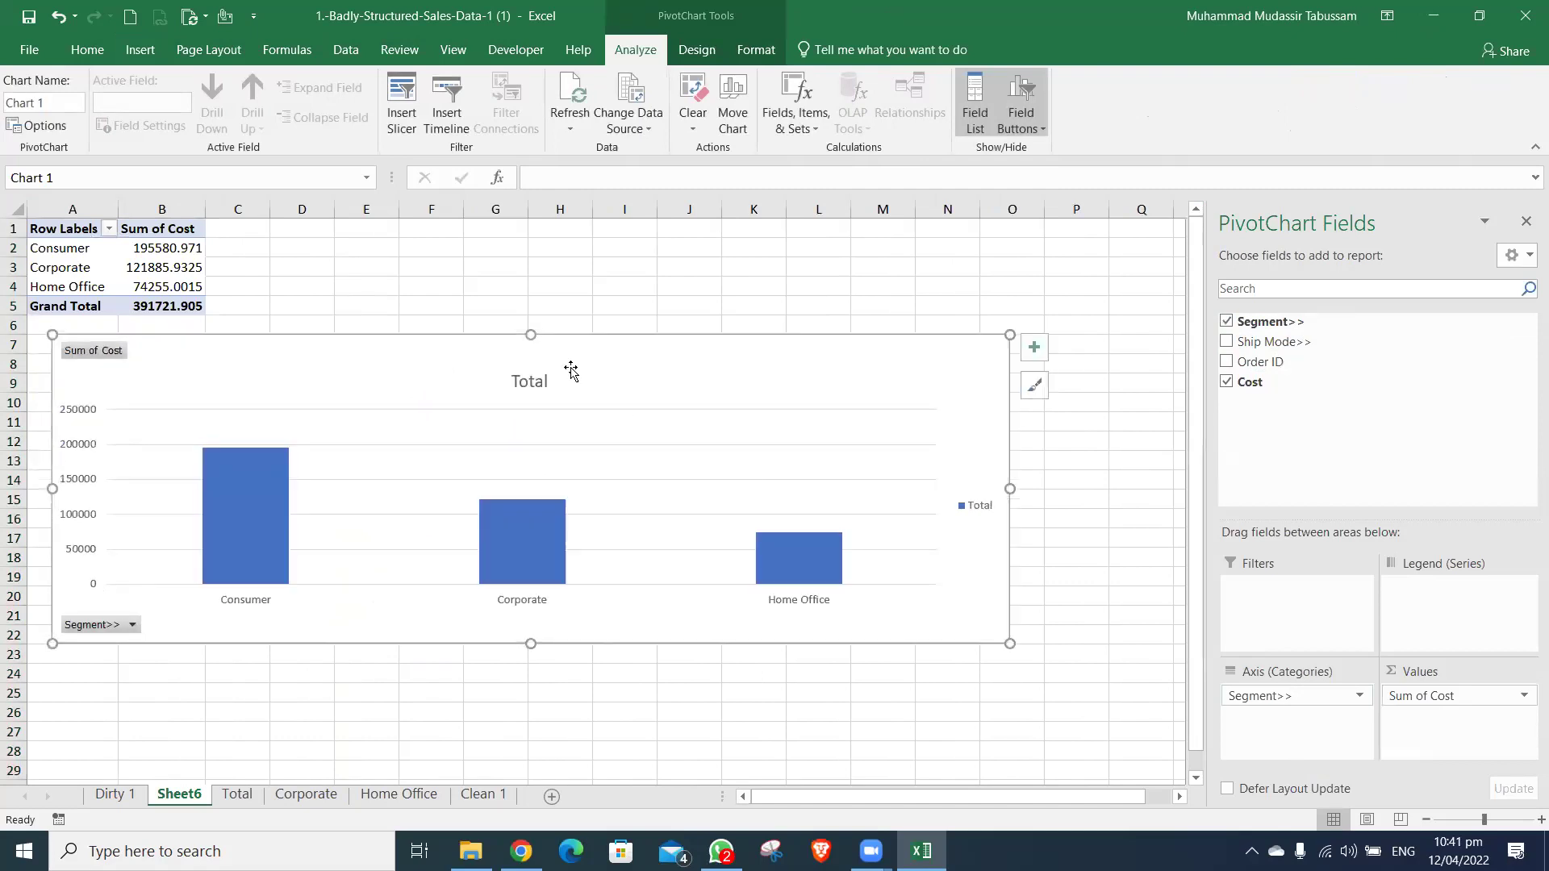
drag(374, 422, 533, 350)
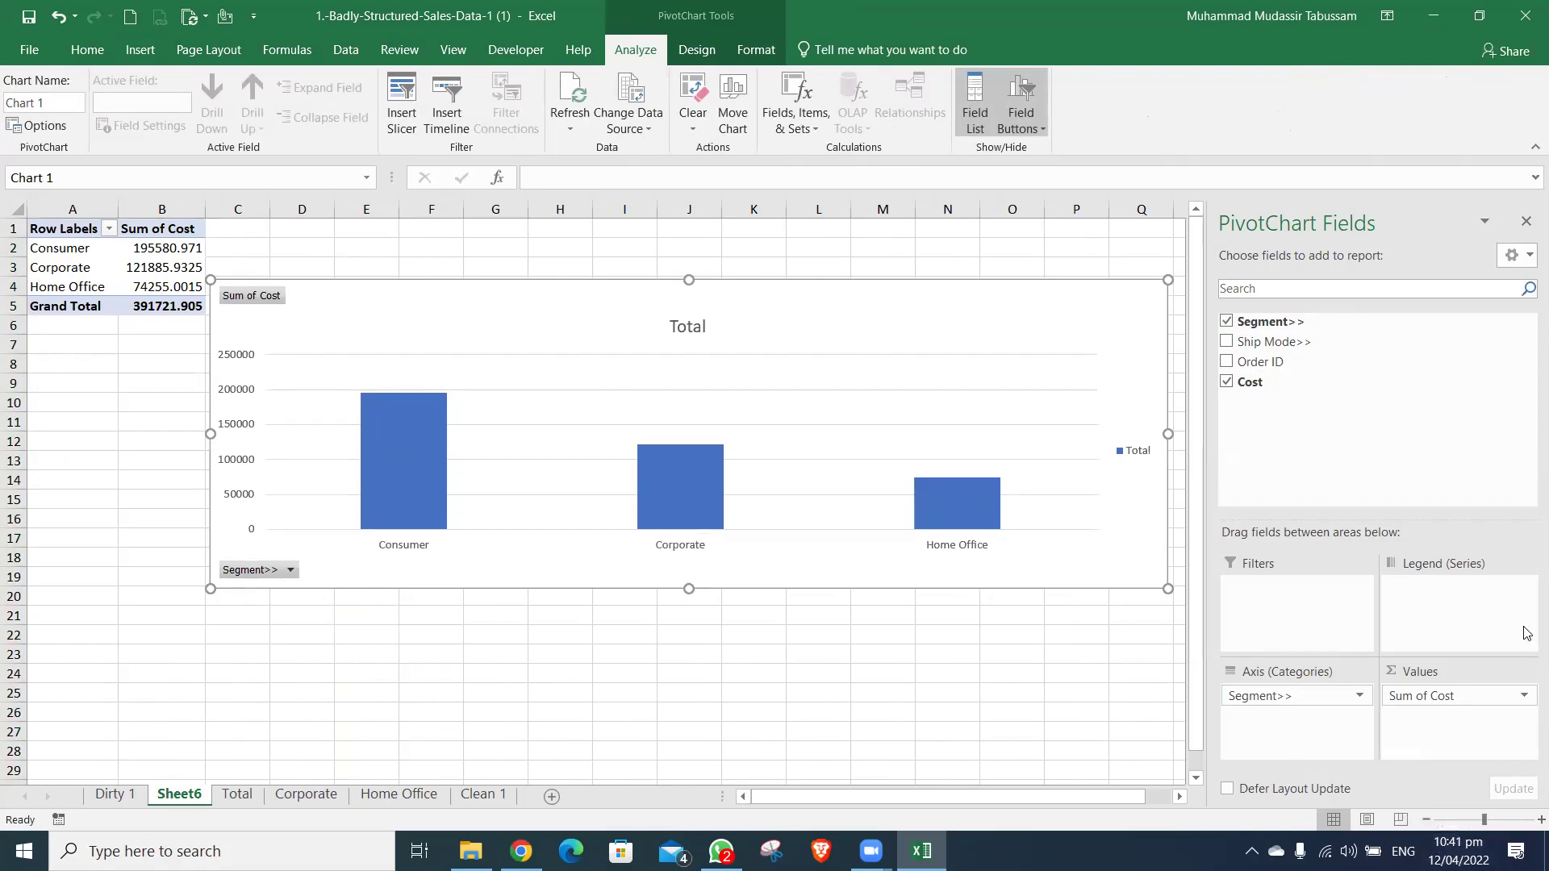
drag(877, 309, 751, 303)
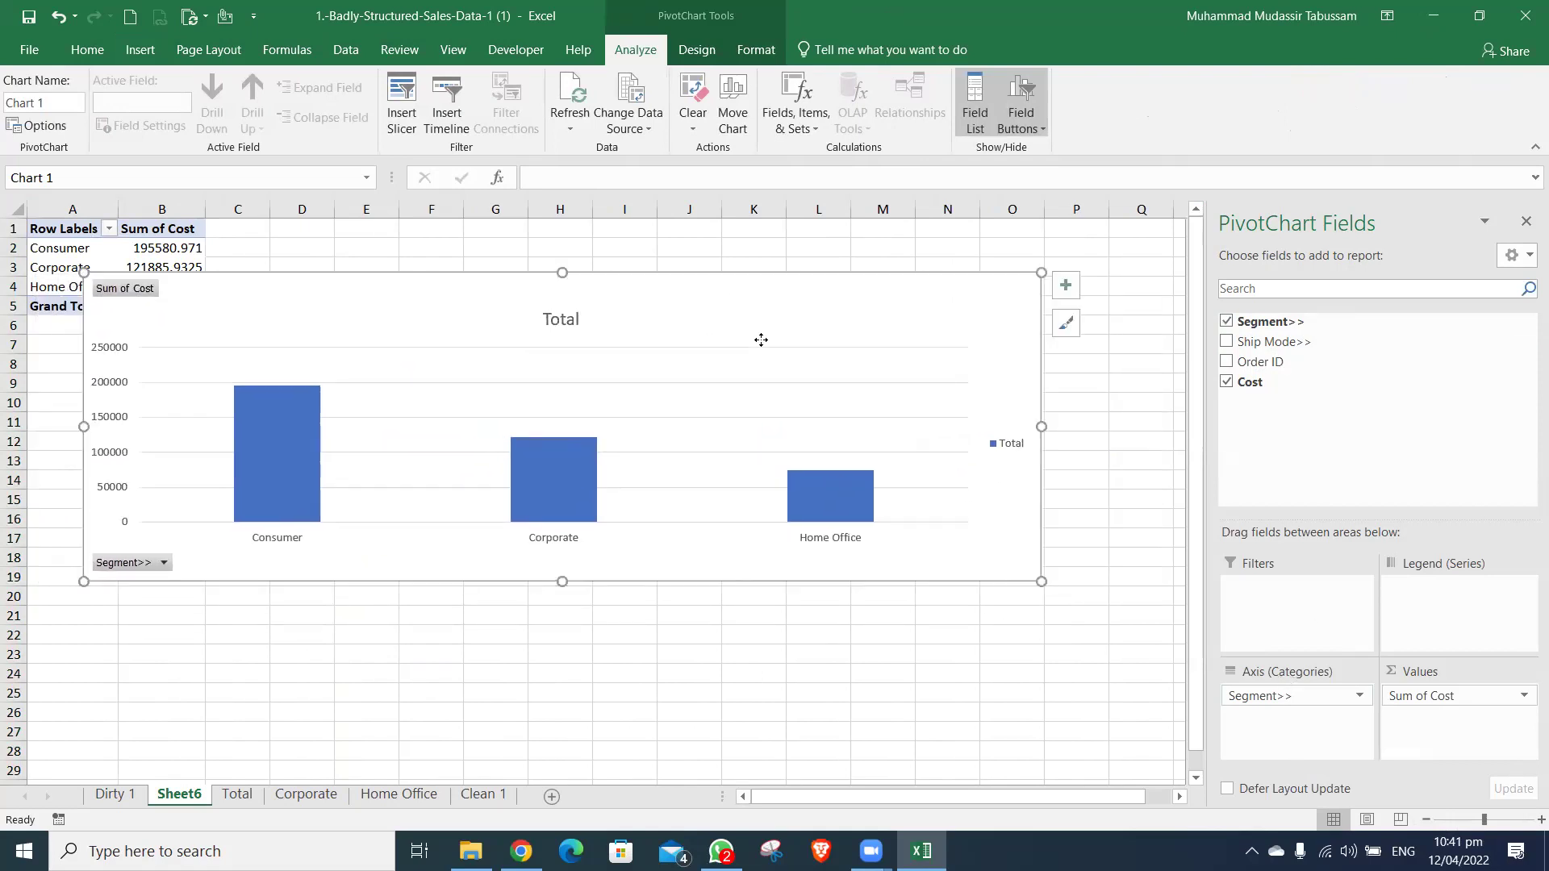
- Add data labels to the chart and format Sum of Cost as Number with 0 decimal places and a thousands separator
click(1063, 288)
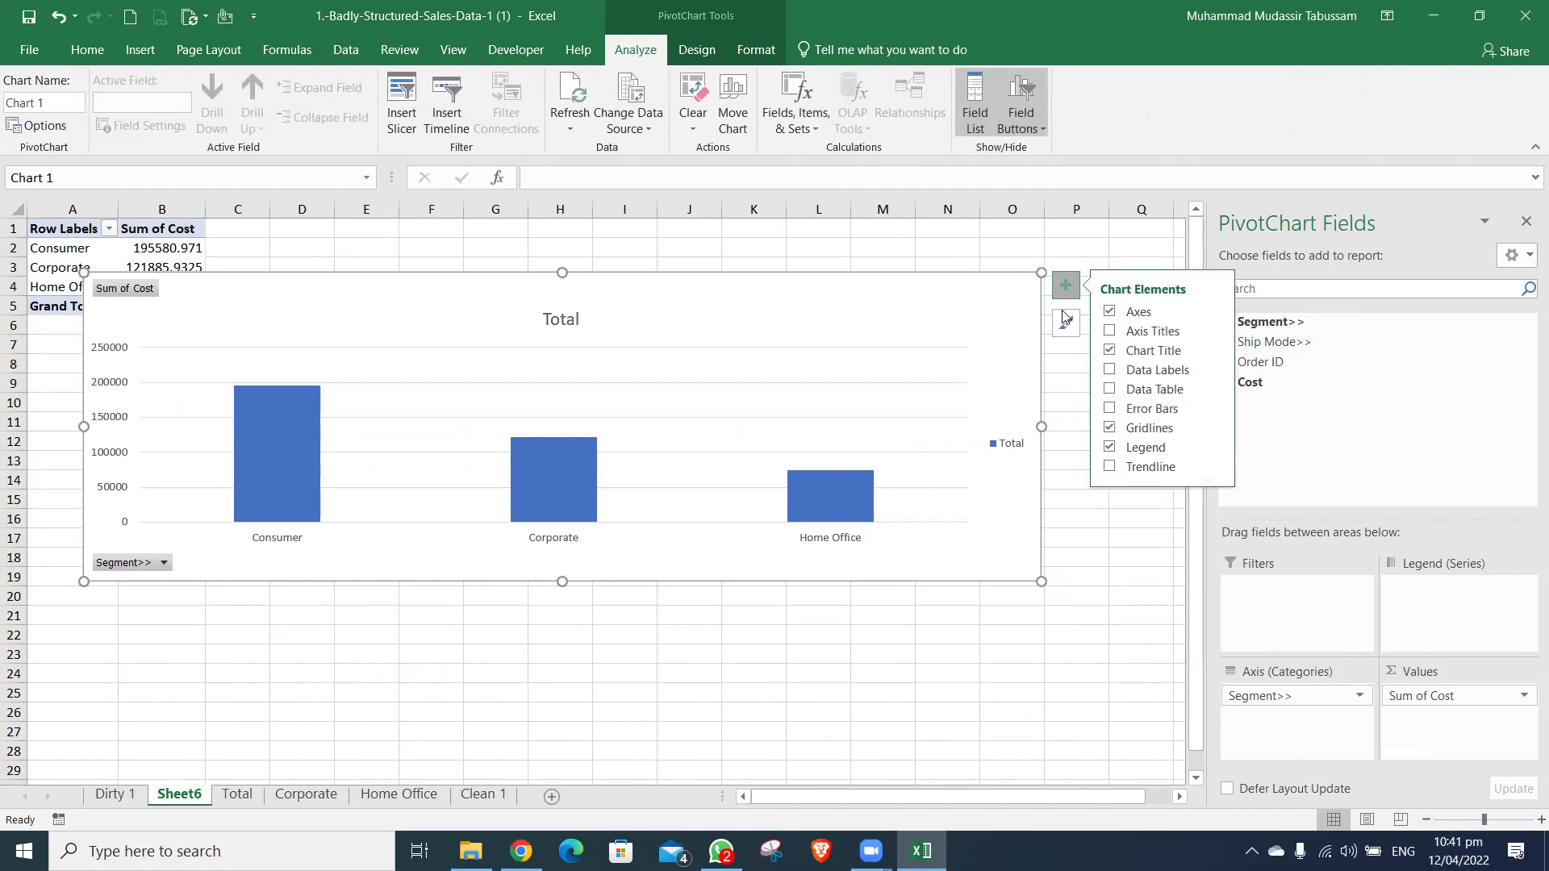
click(1107, 372)
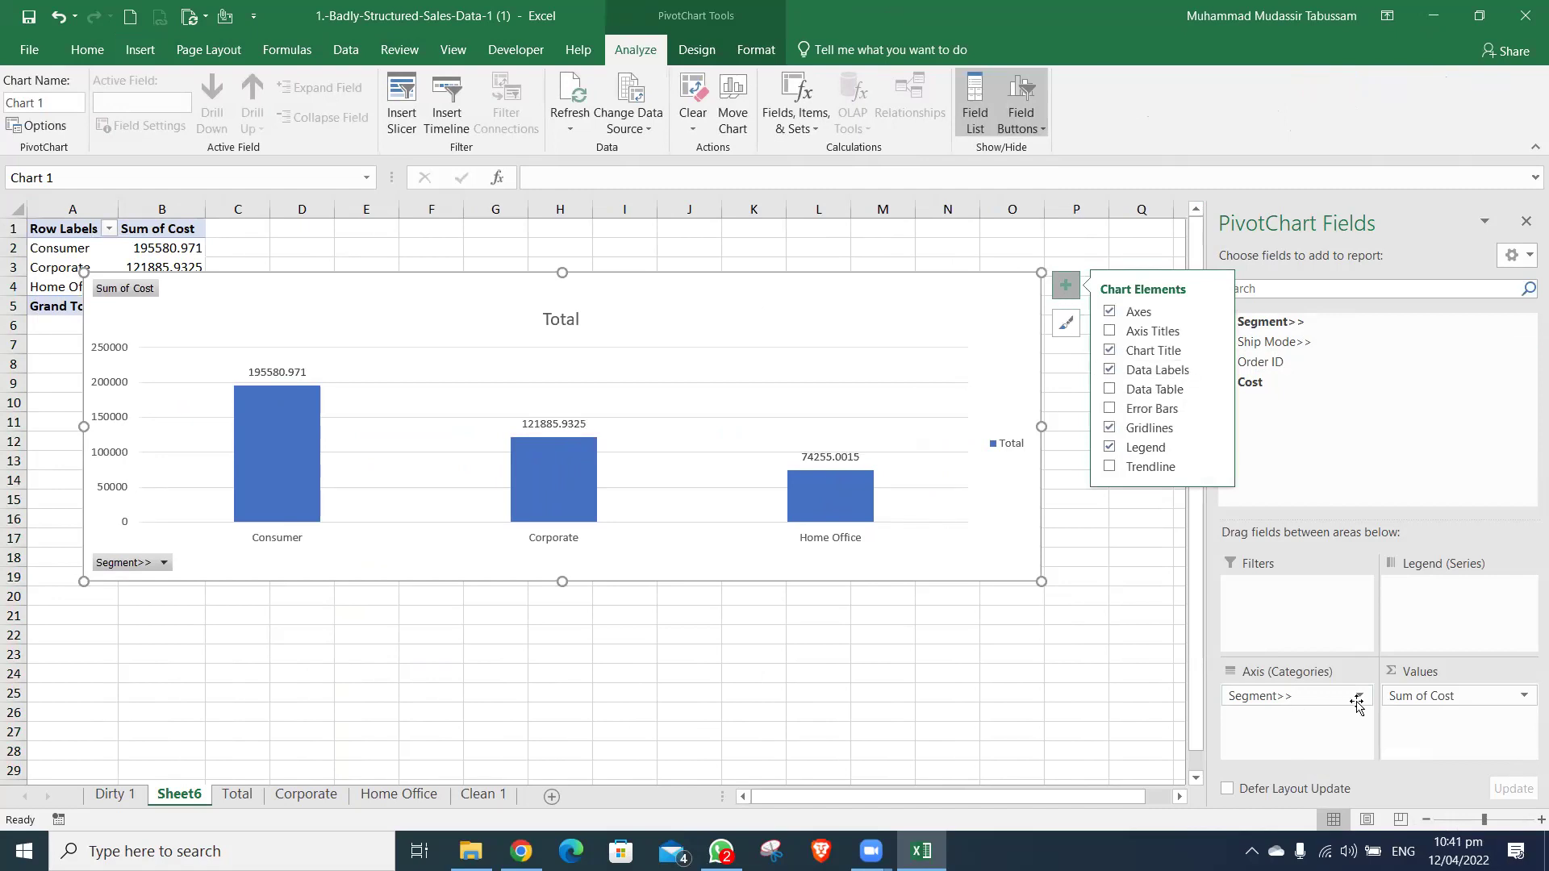
click(1412, 697)
click(1333, 674)
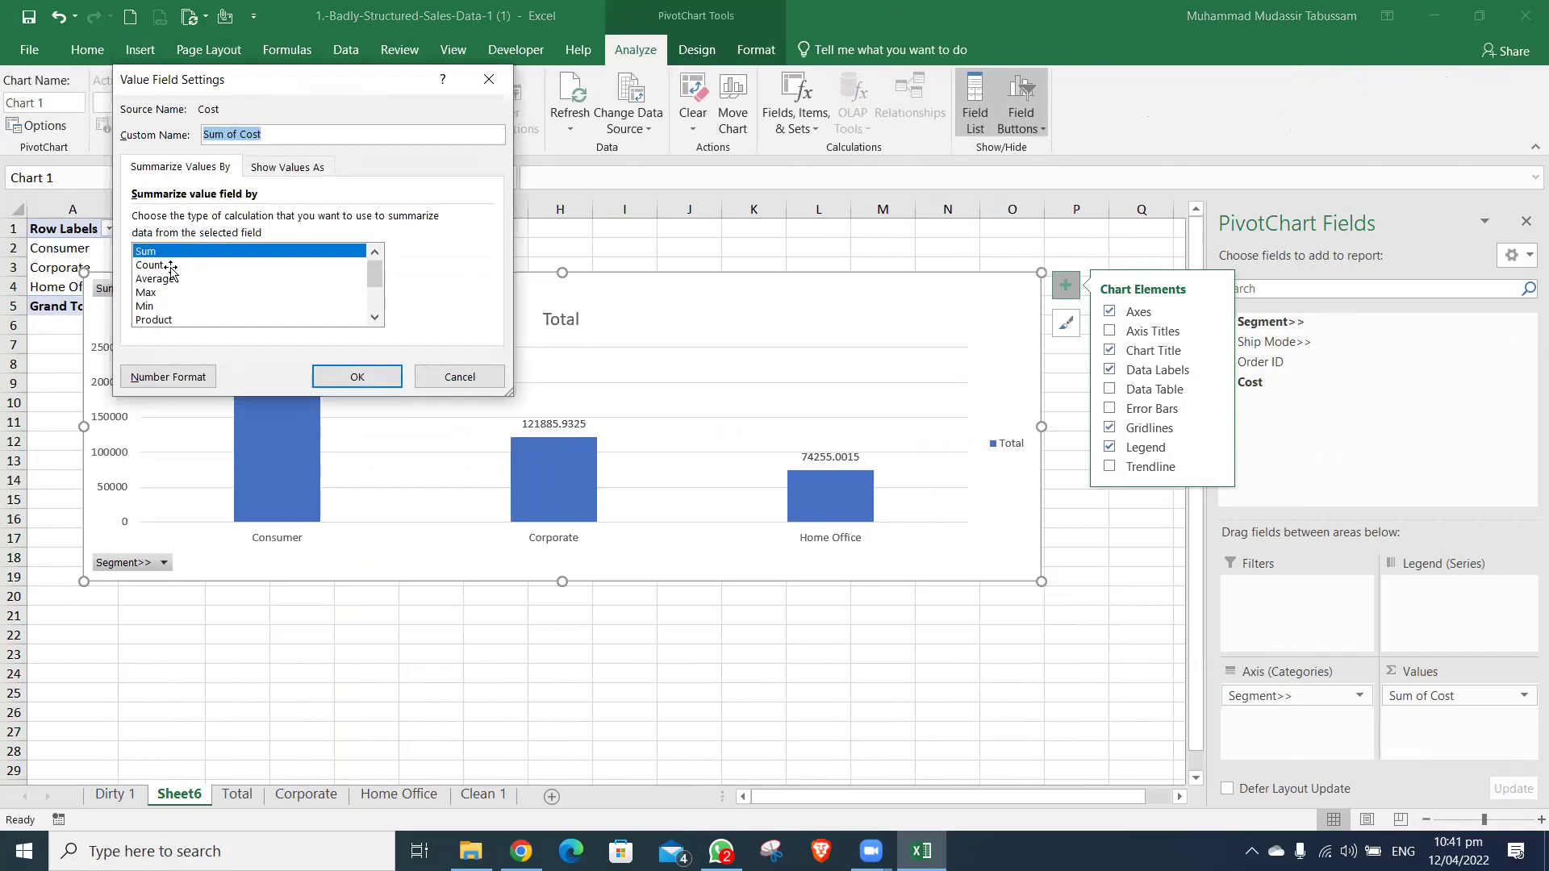
click(164, 376)
click(93, 112)
click(260, 169)
key(shift+Tab)
text(0)
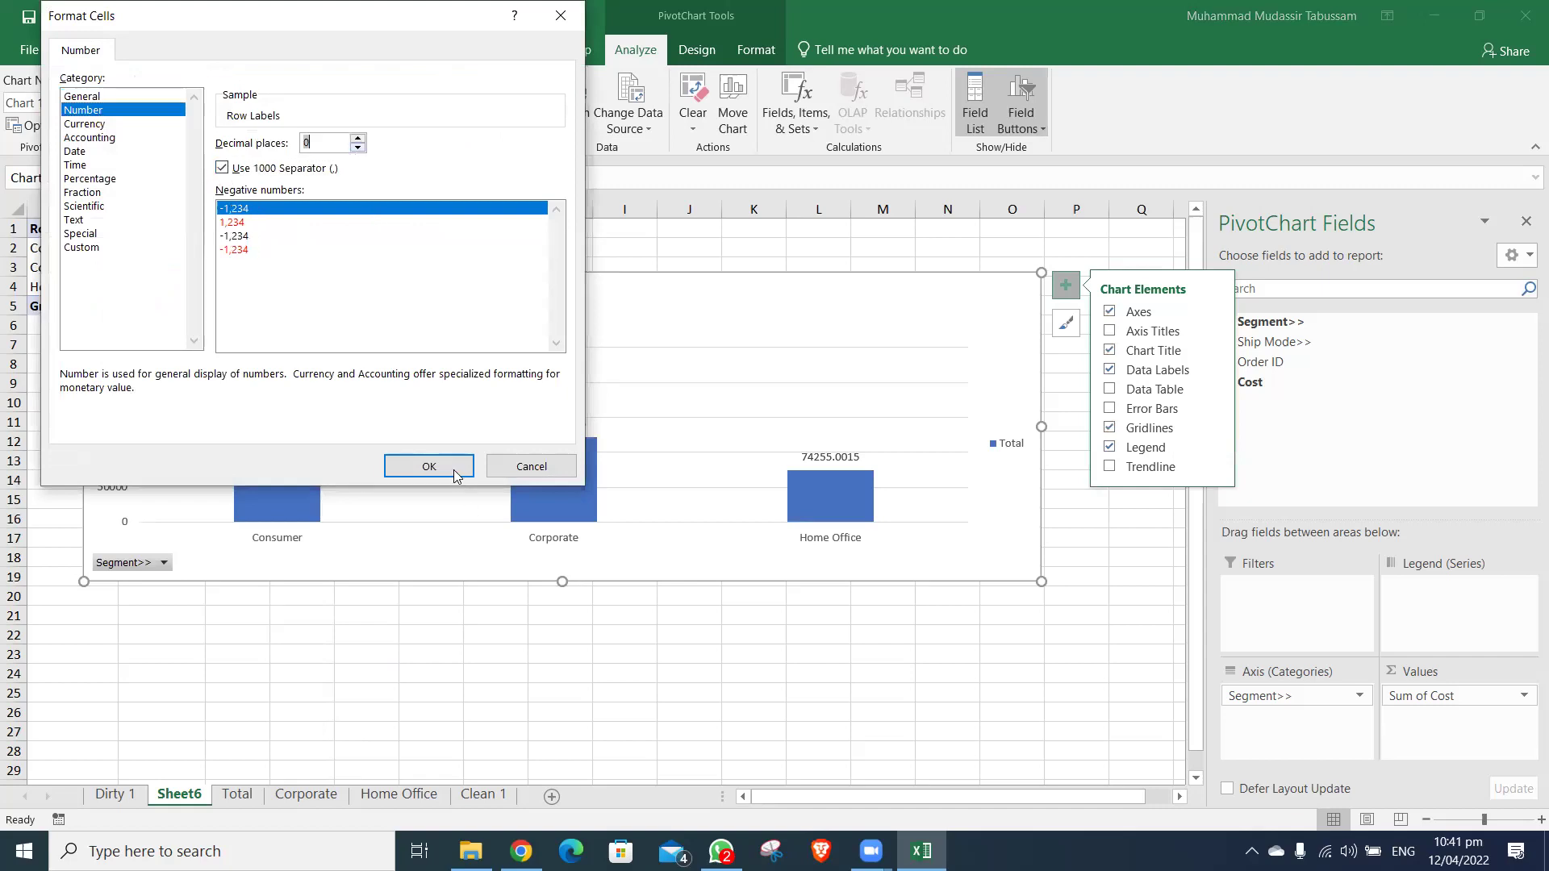
click(454, 474)
click(381, 380)
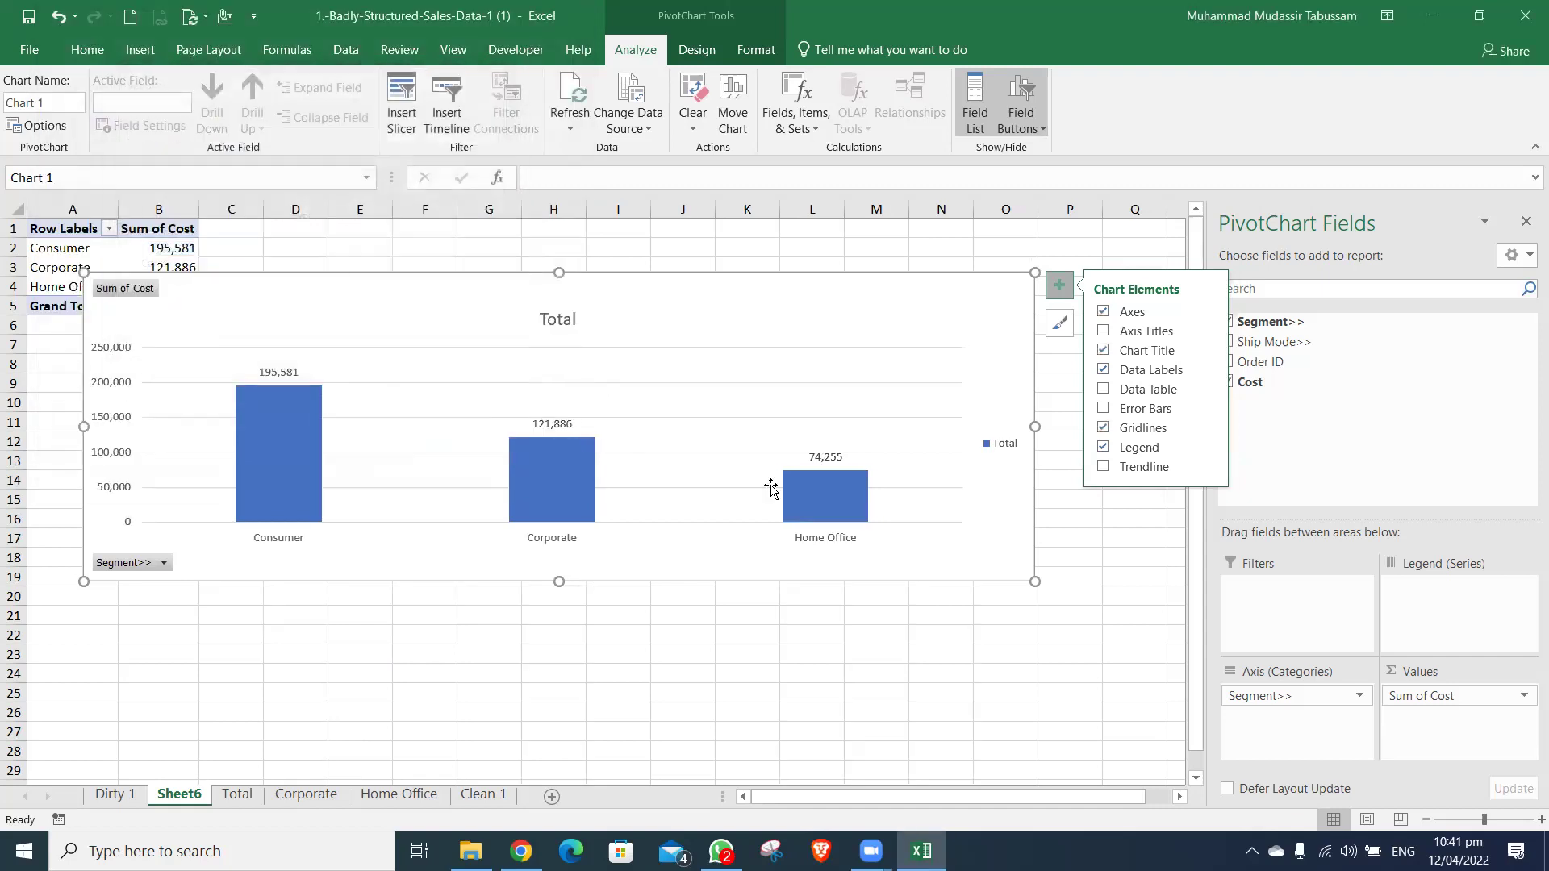
- Add Ship Mode>> to the chart axis beneath Segment>>, and move the chart up and make it taller
drag(600, 291, 678, 317)
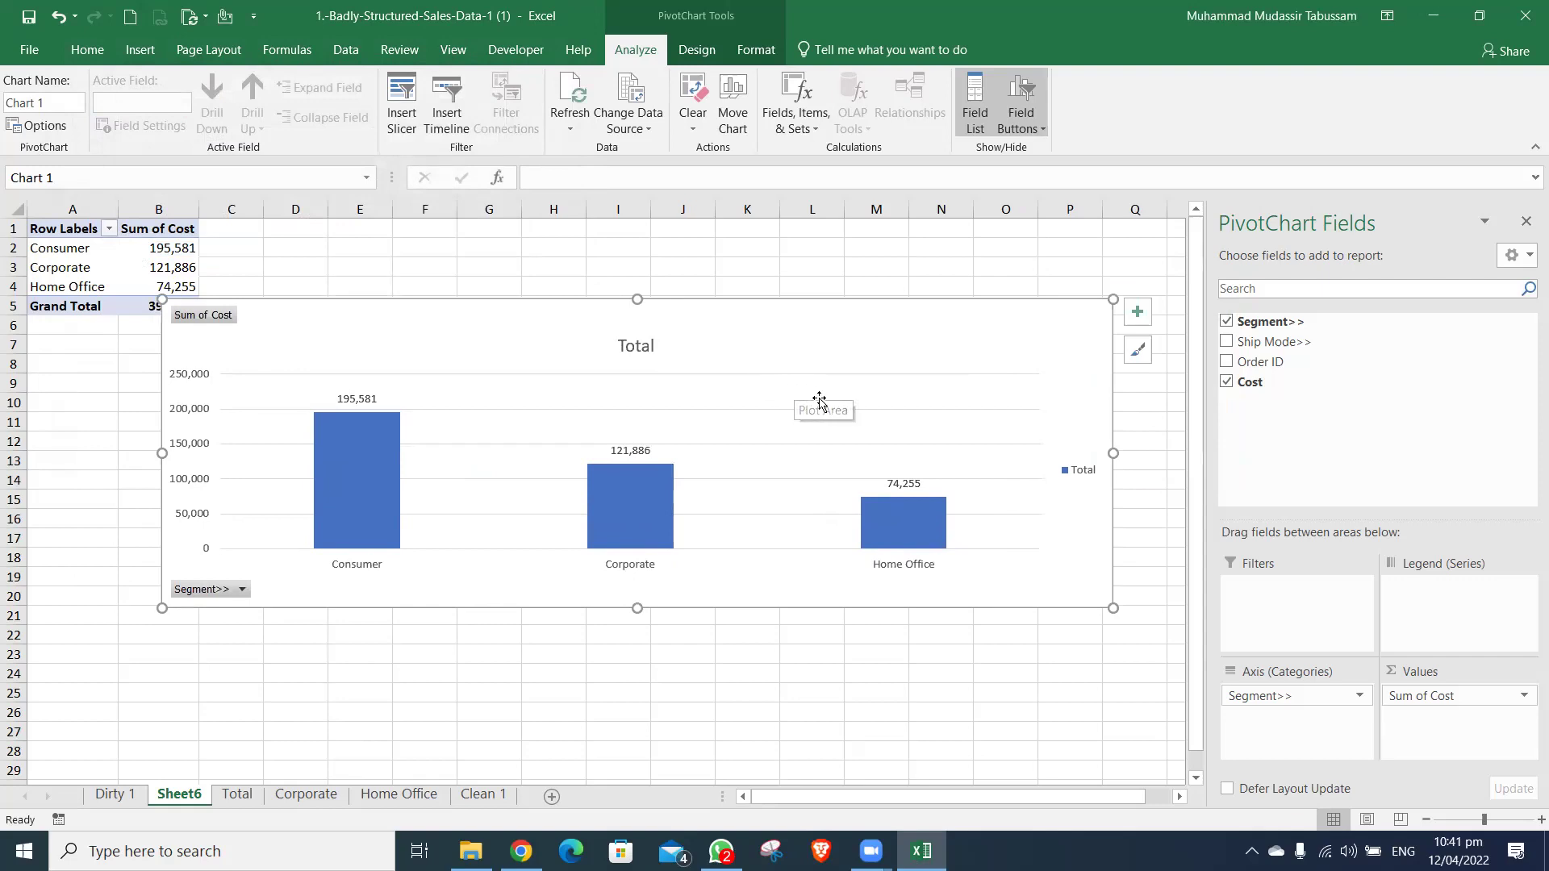
click(885, 409)
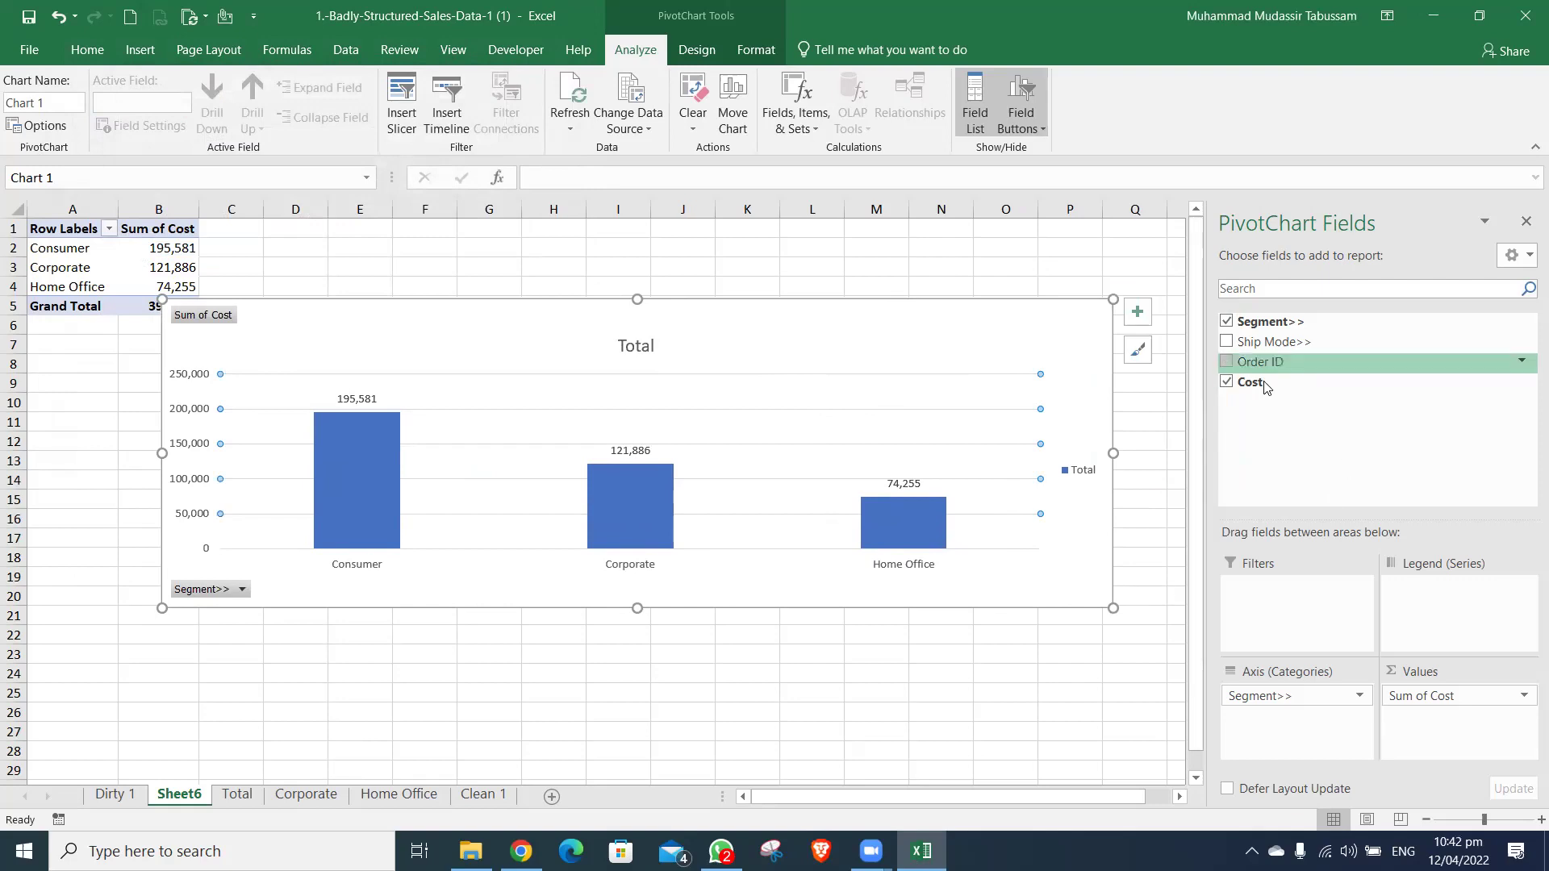
click(1226, 341)
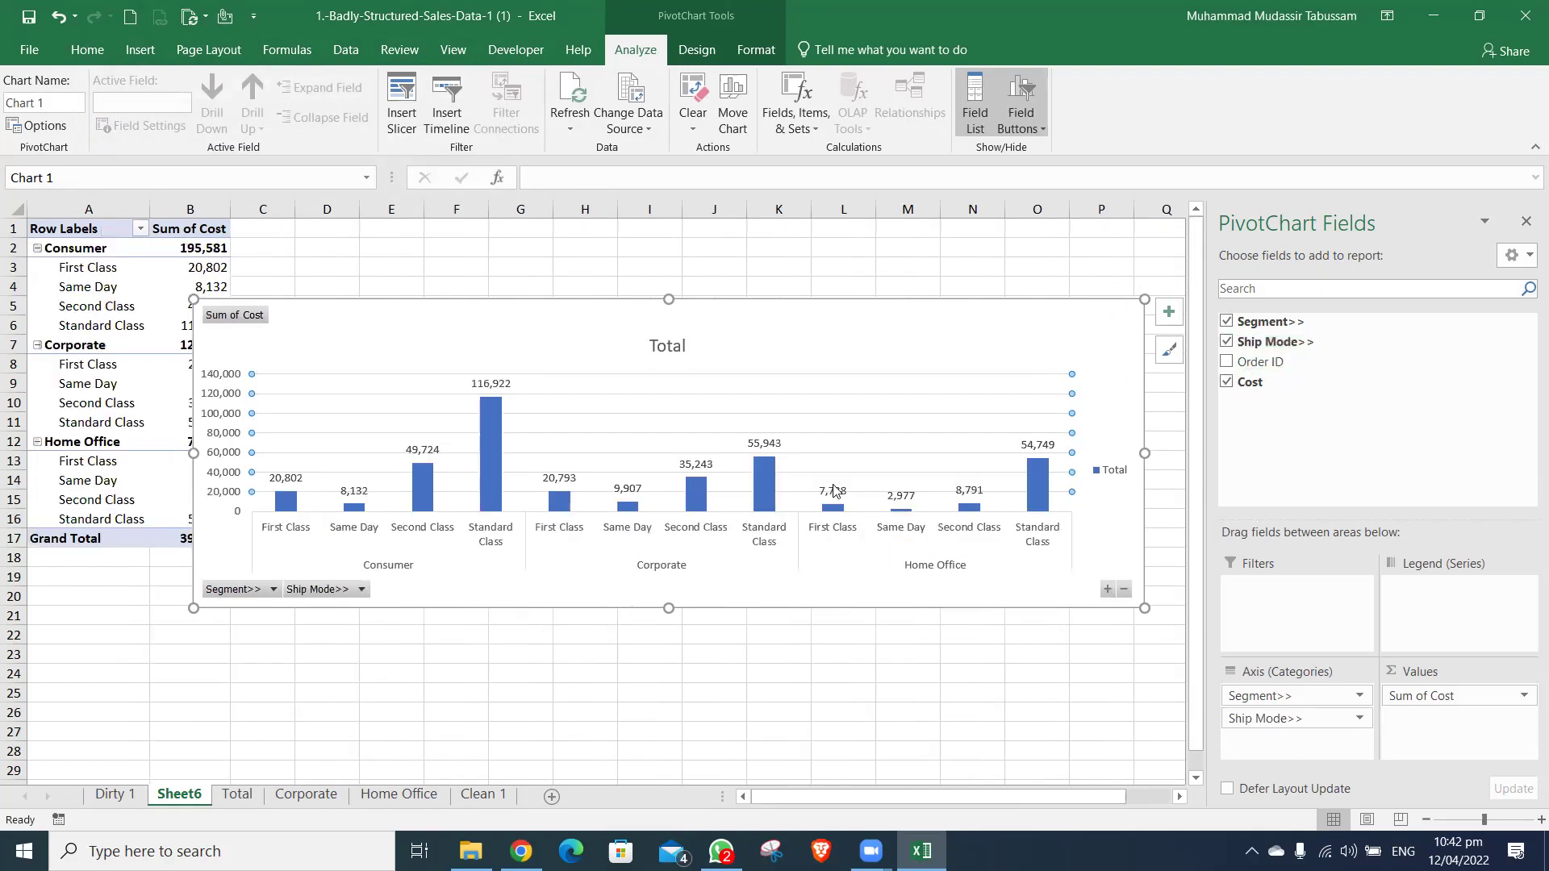
drag(769, 313, 696, 266)
drag(594, 562, 607, 691)
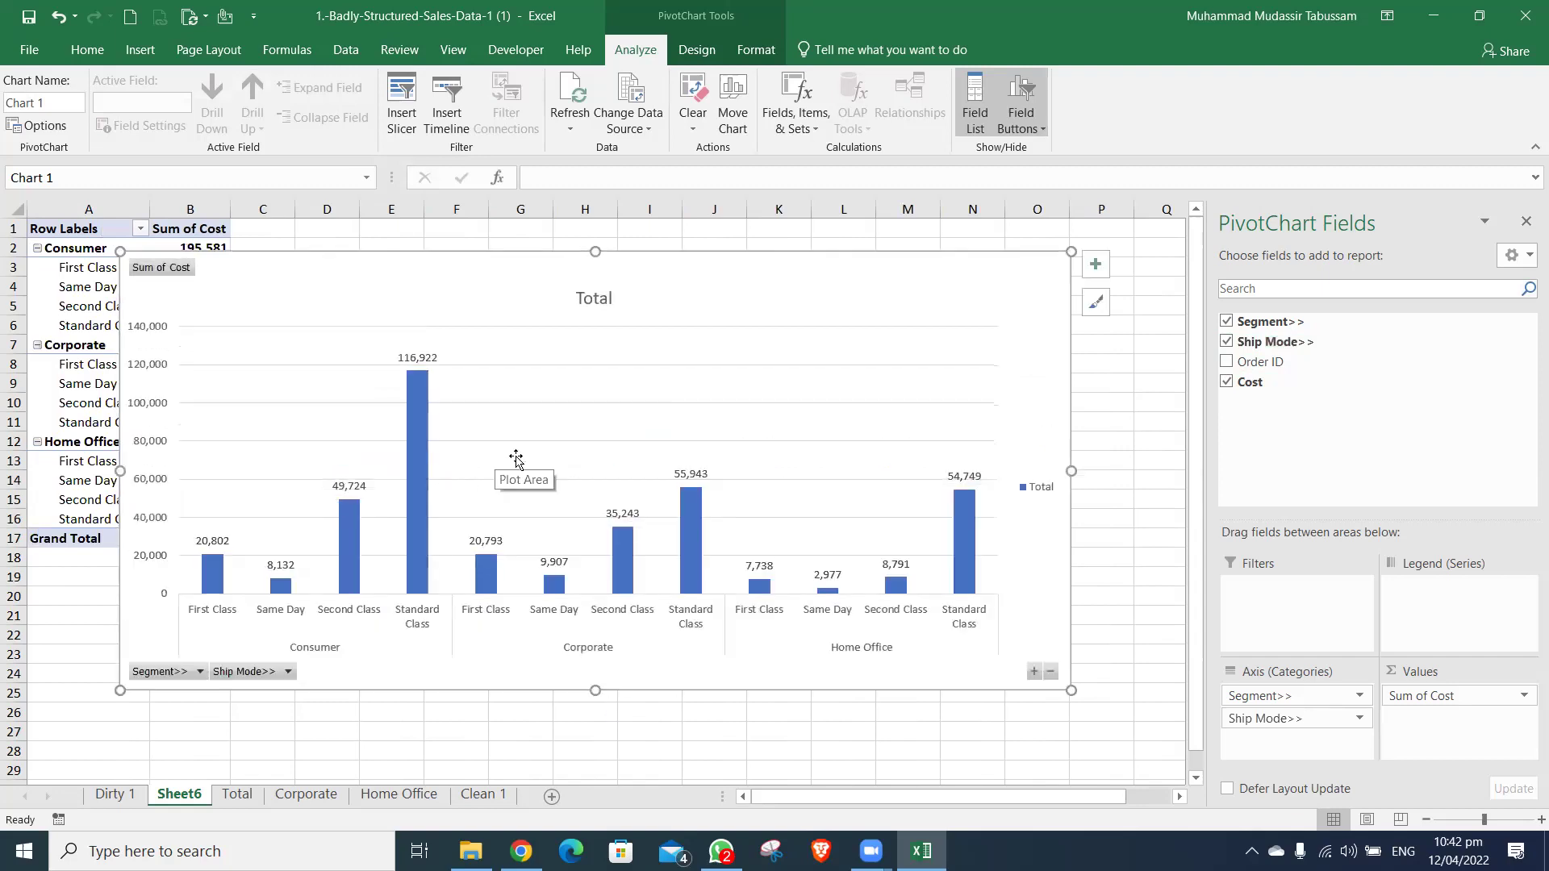
- Replace the Segment>> breakdown so that only Ship Mode>> remains as the chart's axis category
click(1227, 343)
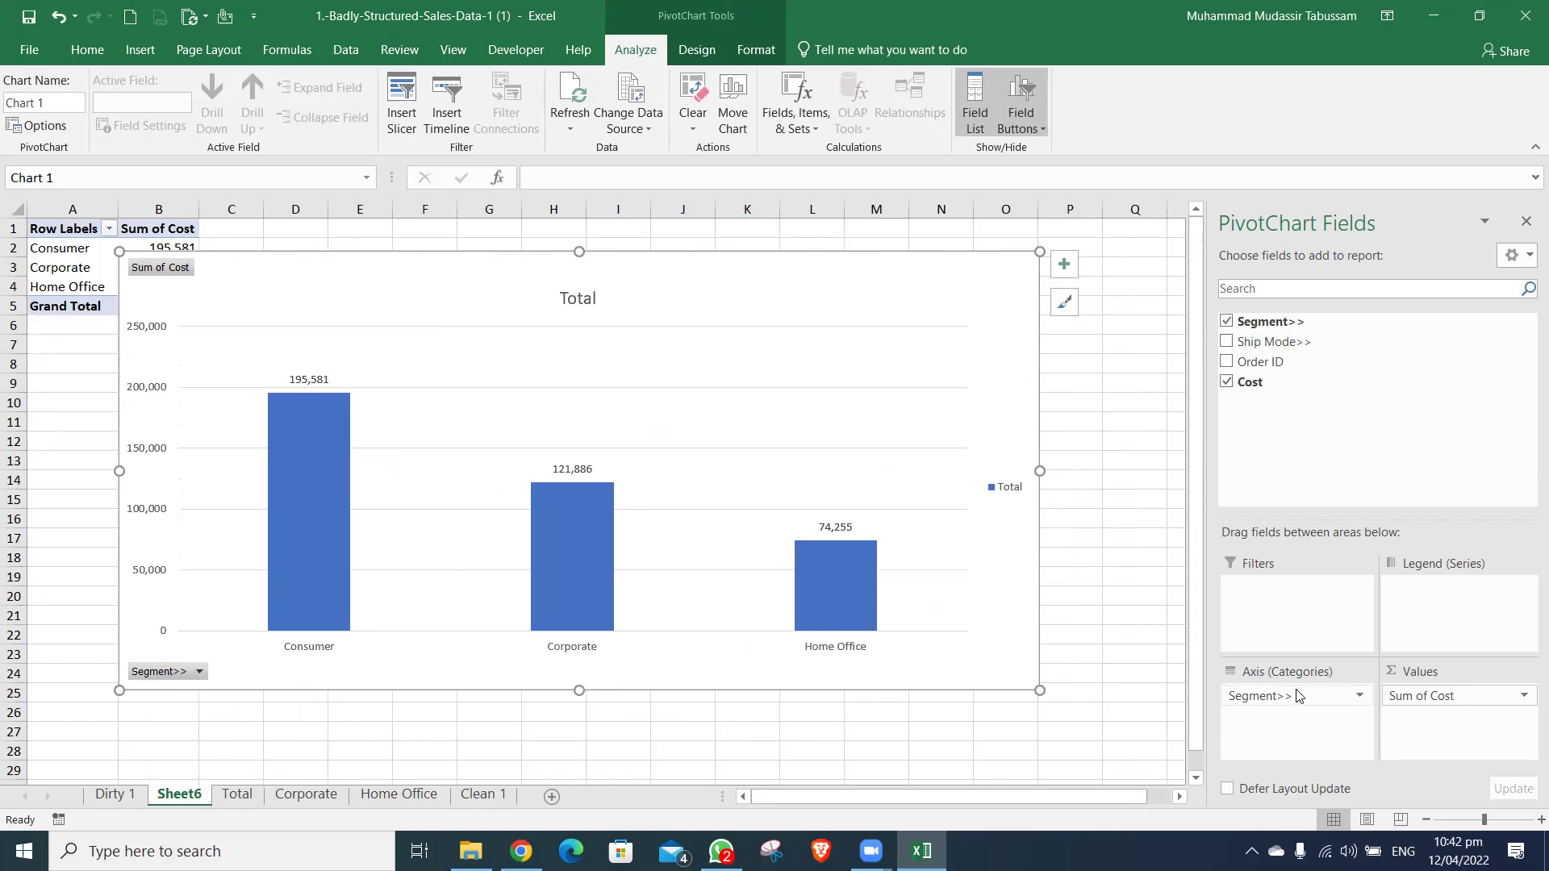
drag(1284, 699, 1153, 427)
drag(1271, 341, 1301, 727)
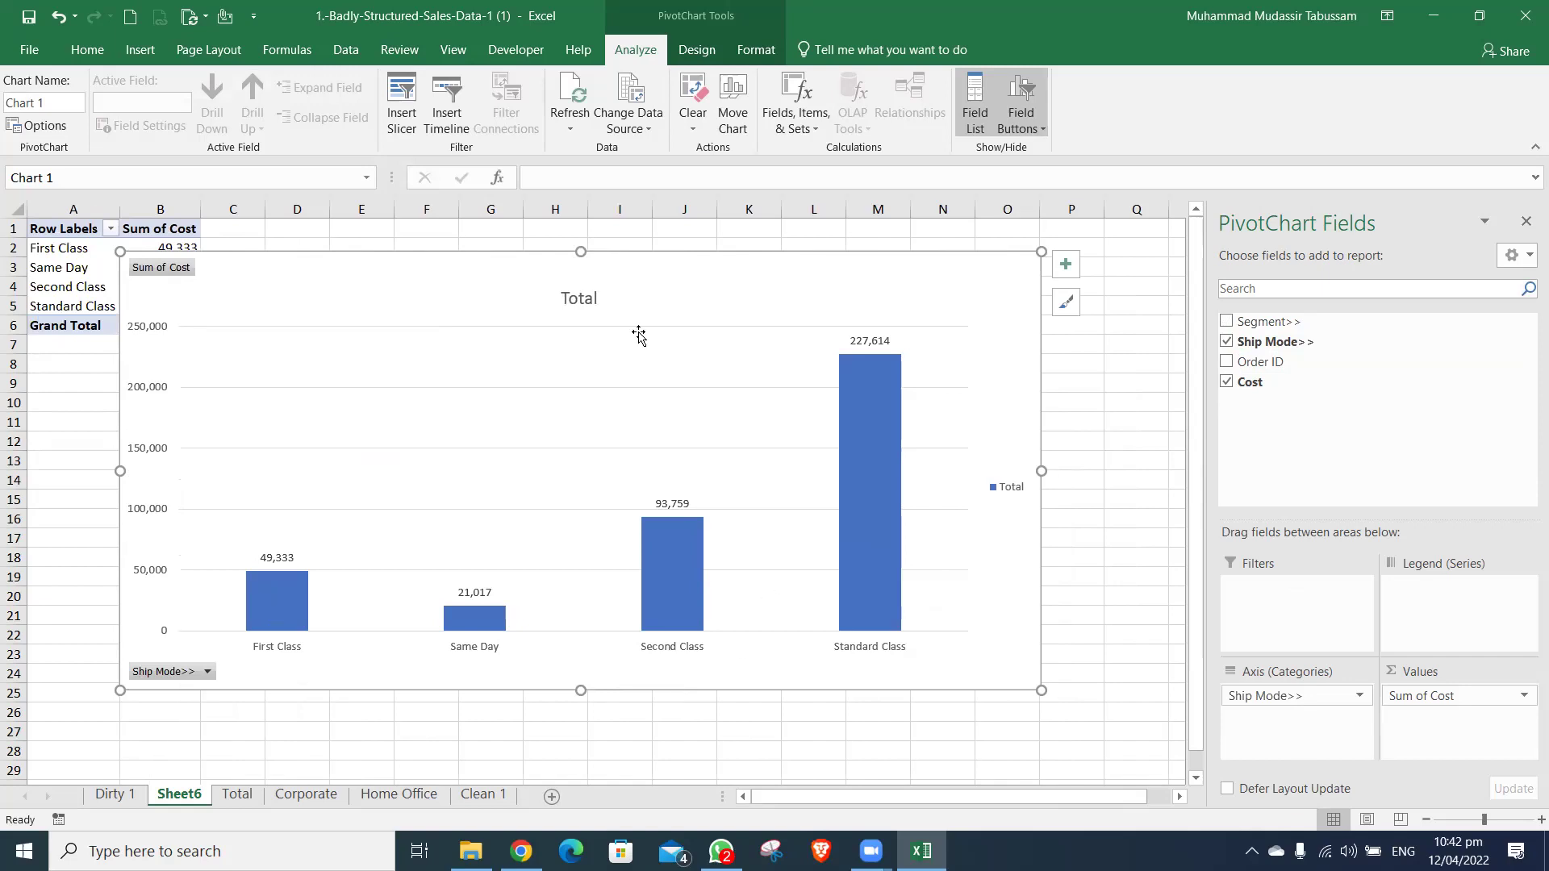
- Sort the pivot table's ship modes by Sum of Cost from smallest to largest, moving the chart aside and back
drag(274, 287, 478, 333)
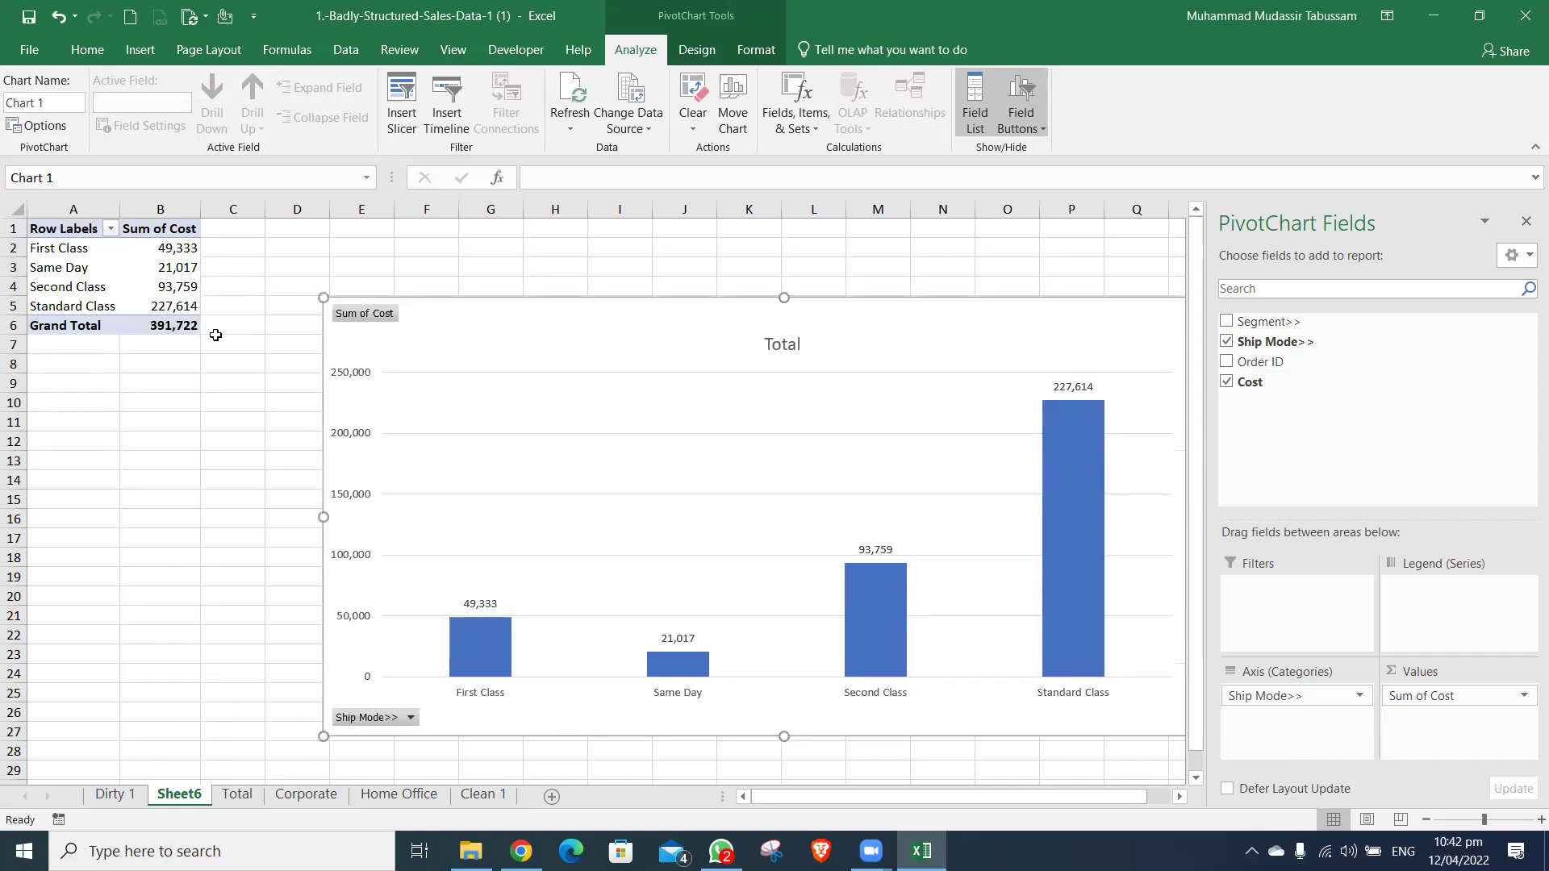
right_click(197, 248)
mouse_move(305, 363)
click(428, 361)
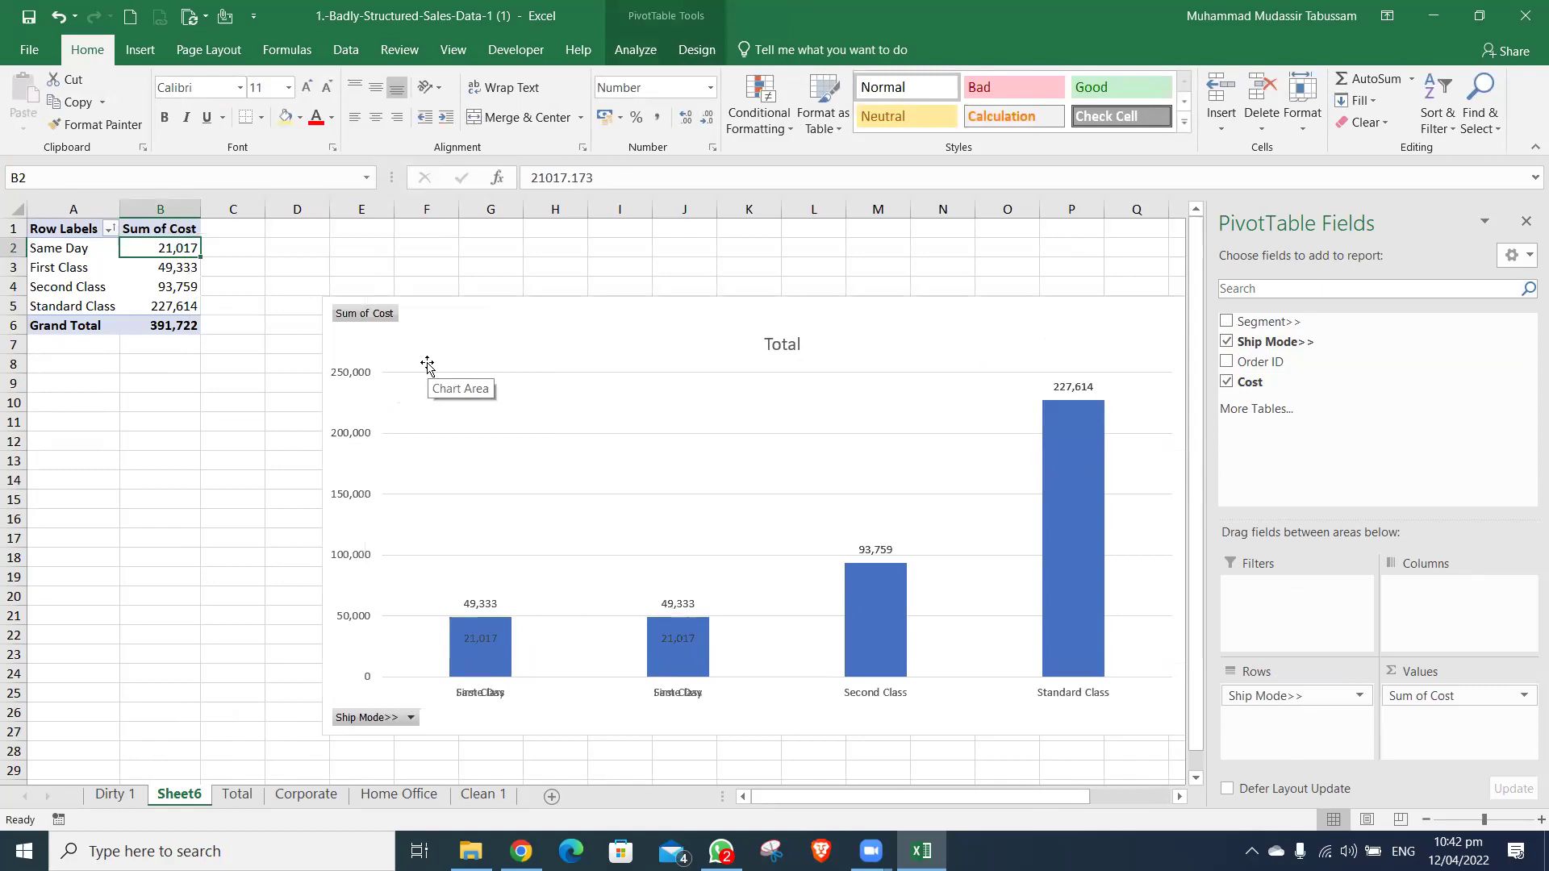
click(427, 366)
drag(987, 502, 786, 438)
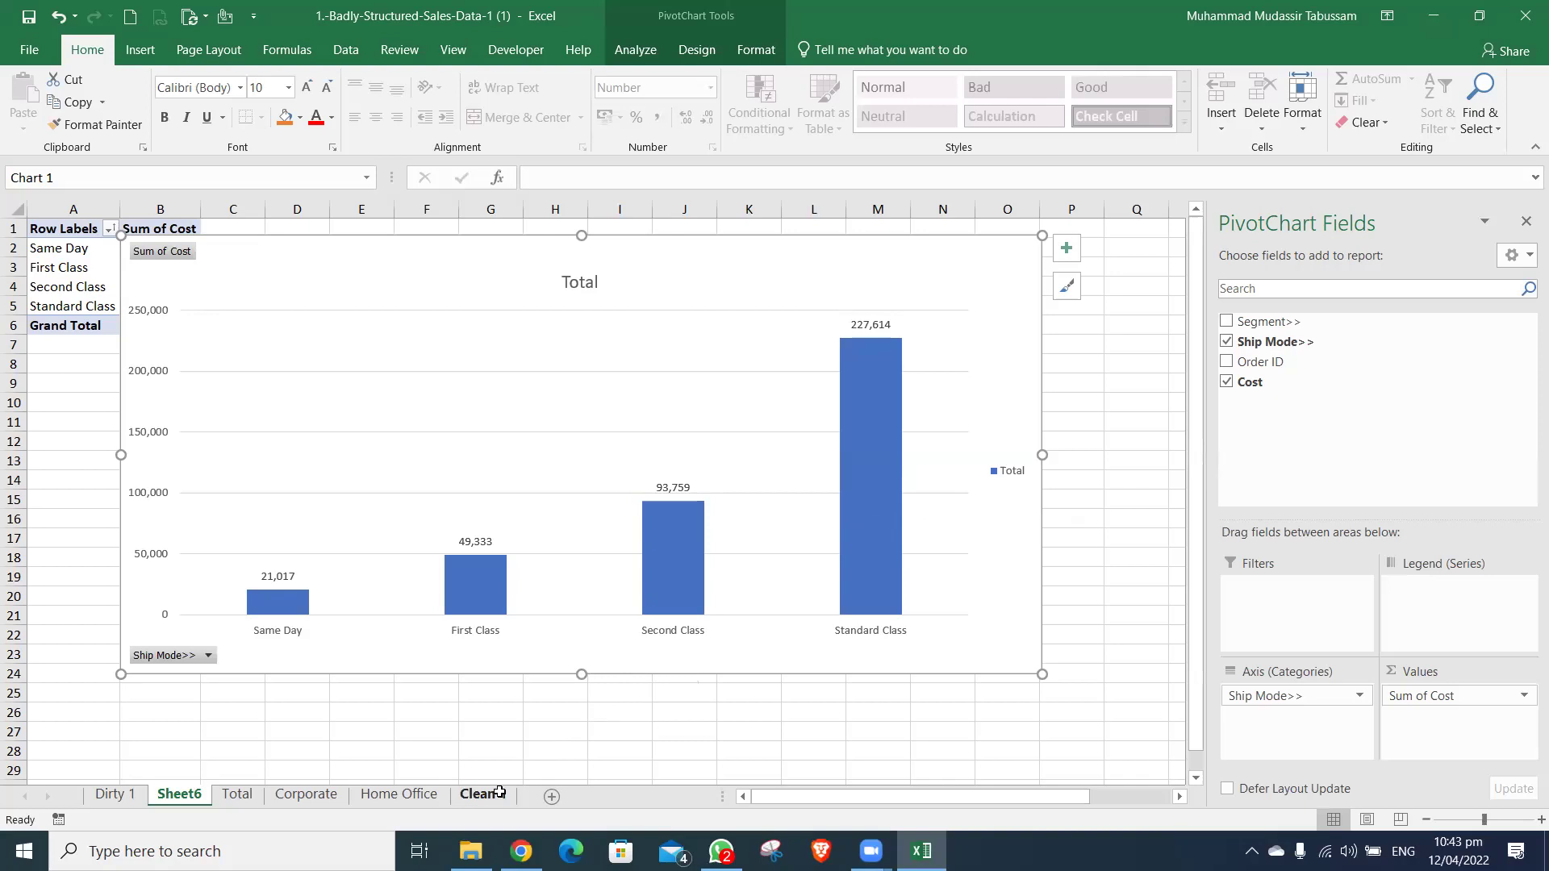
- Review the data on the Clean 1, Home Office, Corporate and Total sheets
click(499, 793)
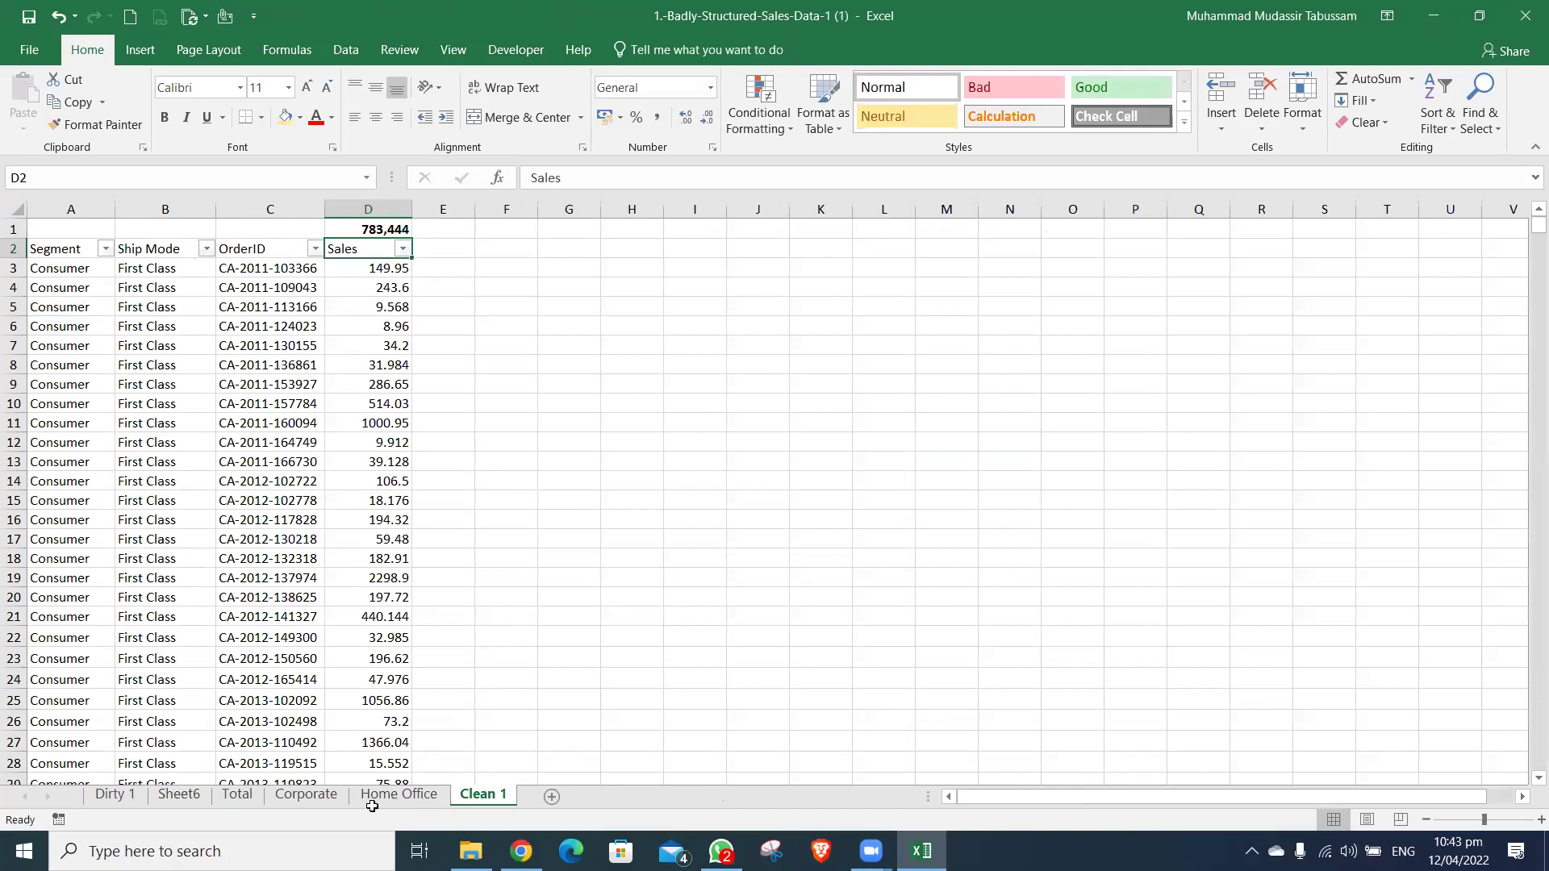
click(401, 795)
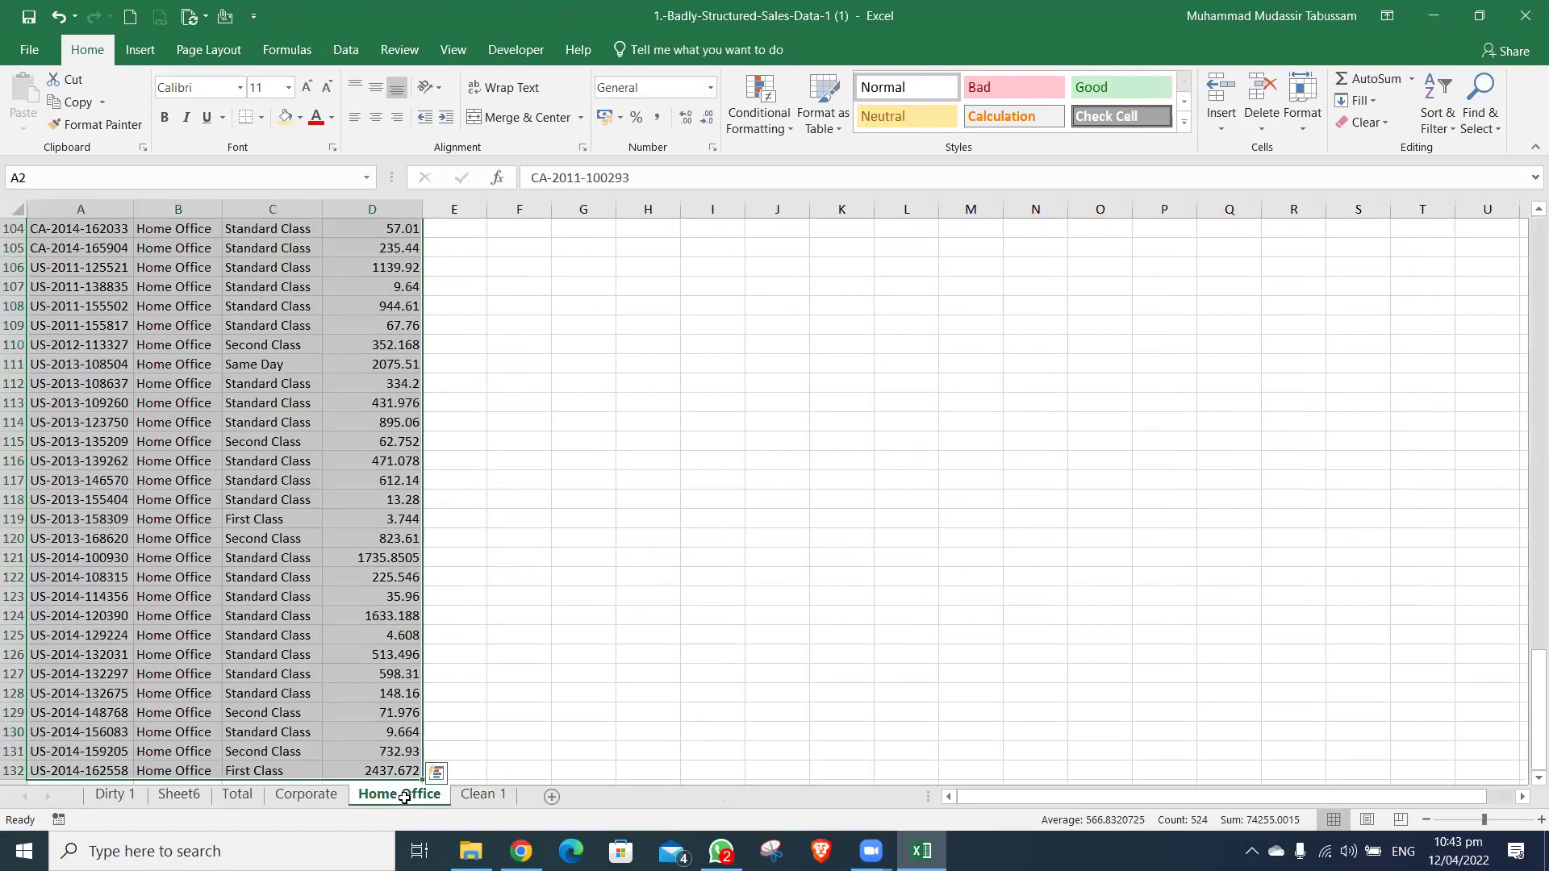
click(335, 795)
click(179, 795)
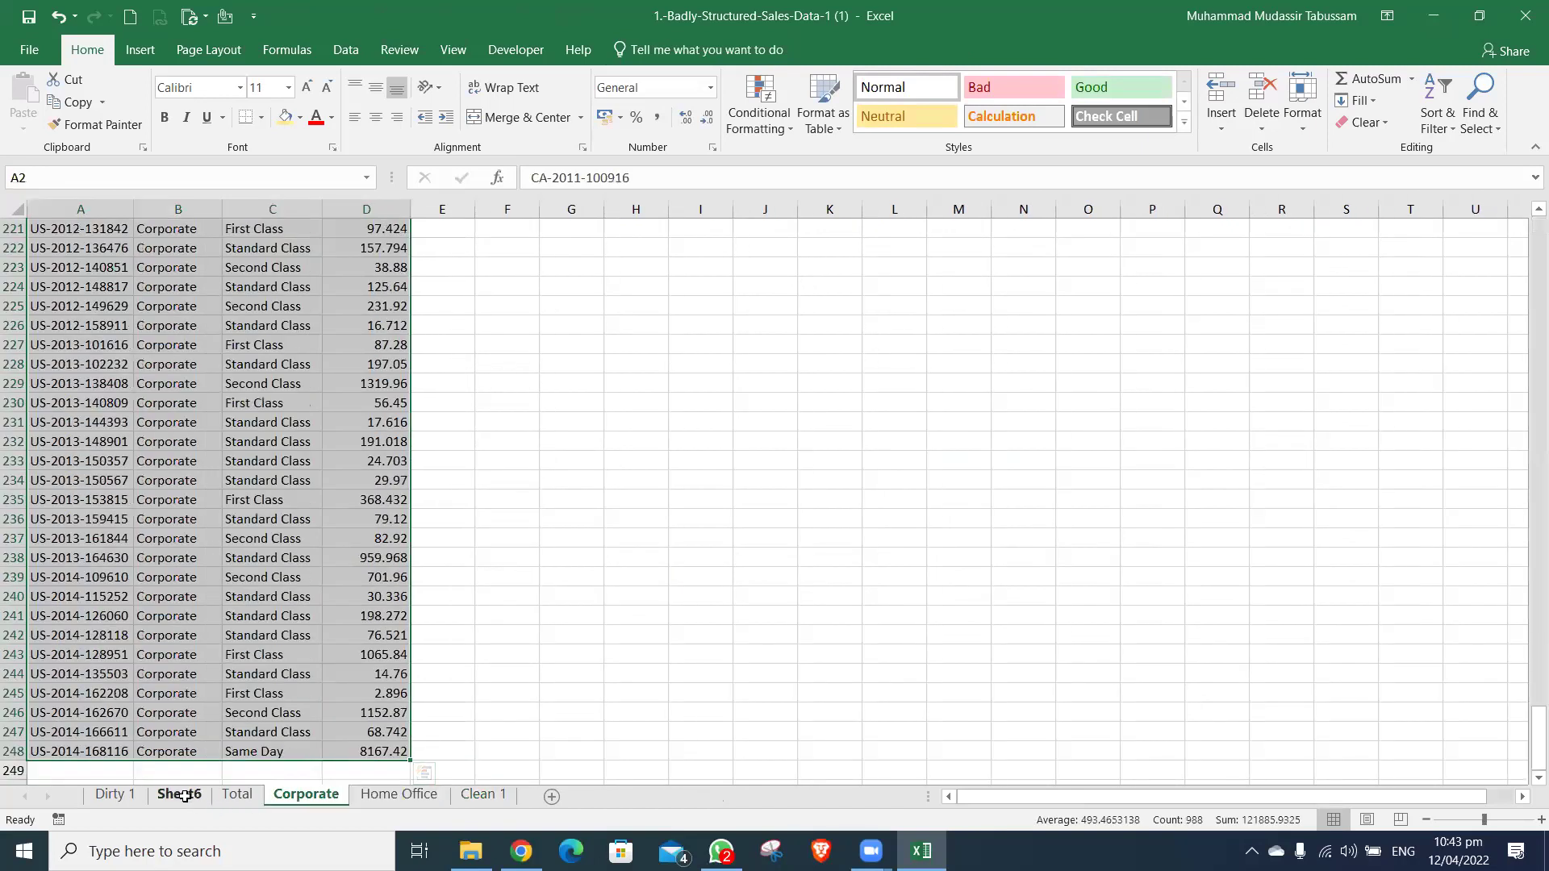
click(234, 795)
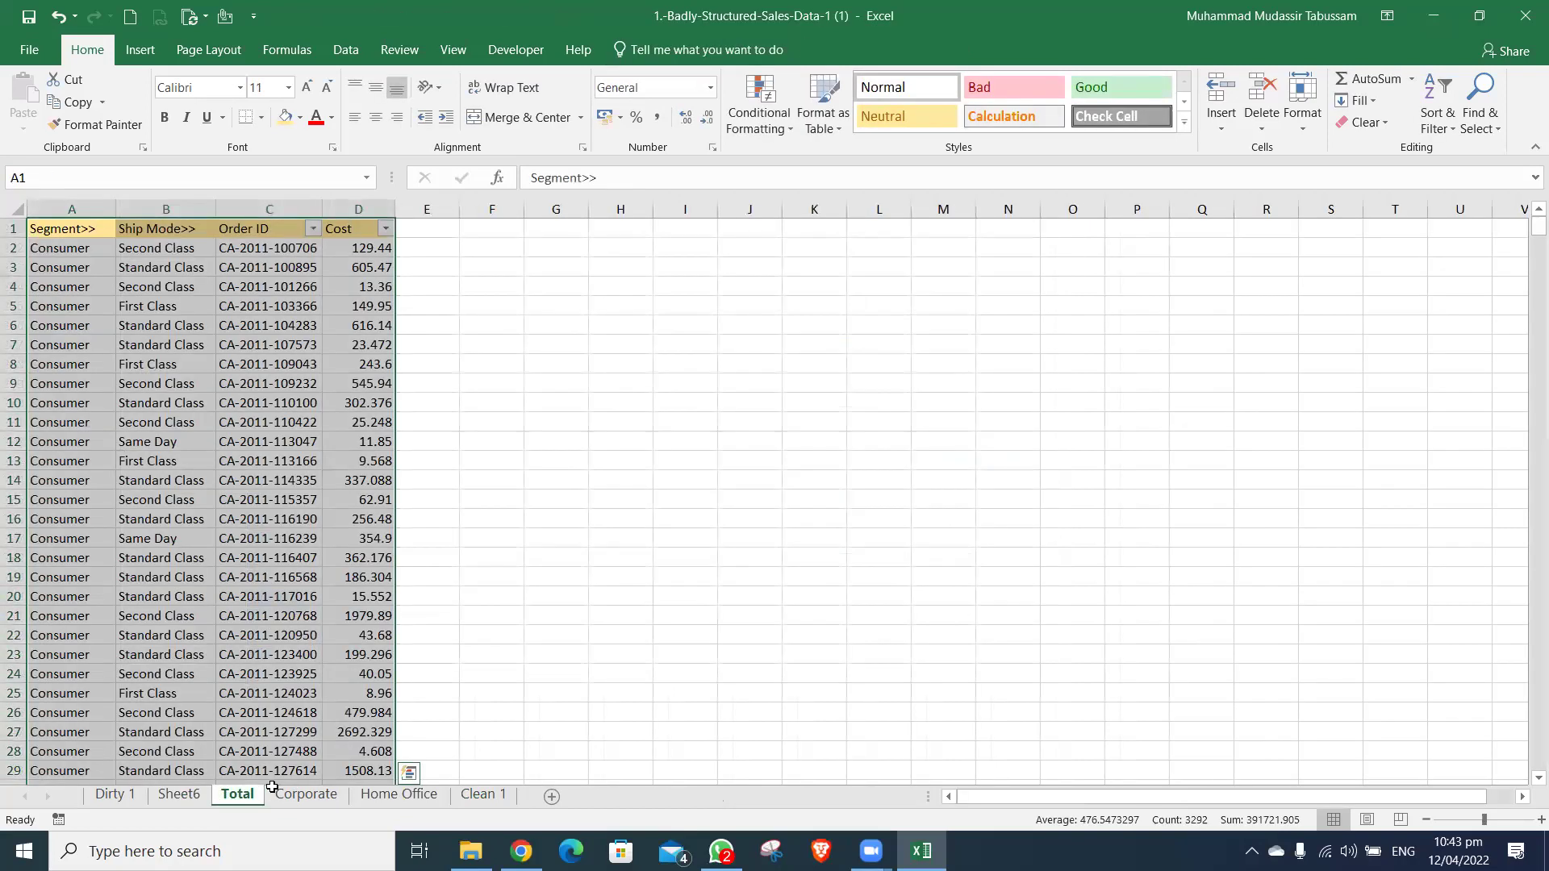
- Select all the data on the Dirty 1 sheet, from A1 through the Grand Total row, and start a From Table/Range query on it
key(ctrl+Page_Up)
key(ctrl+Page_Up)
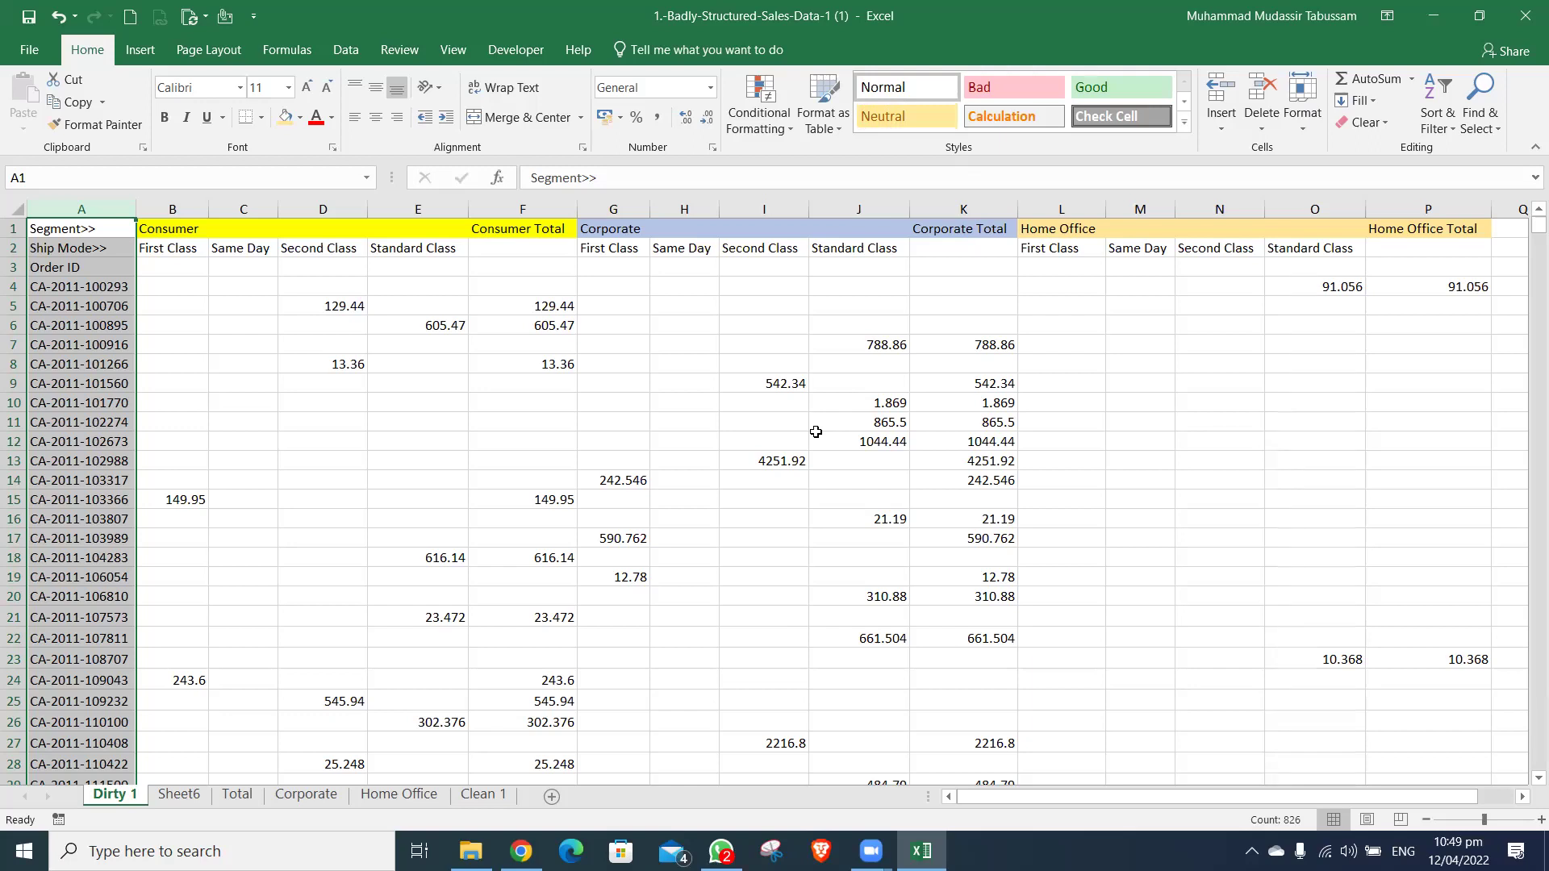
key(ctrl+Home)
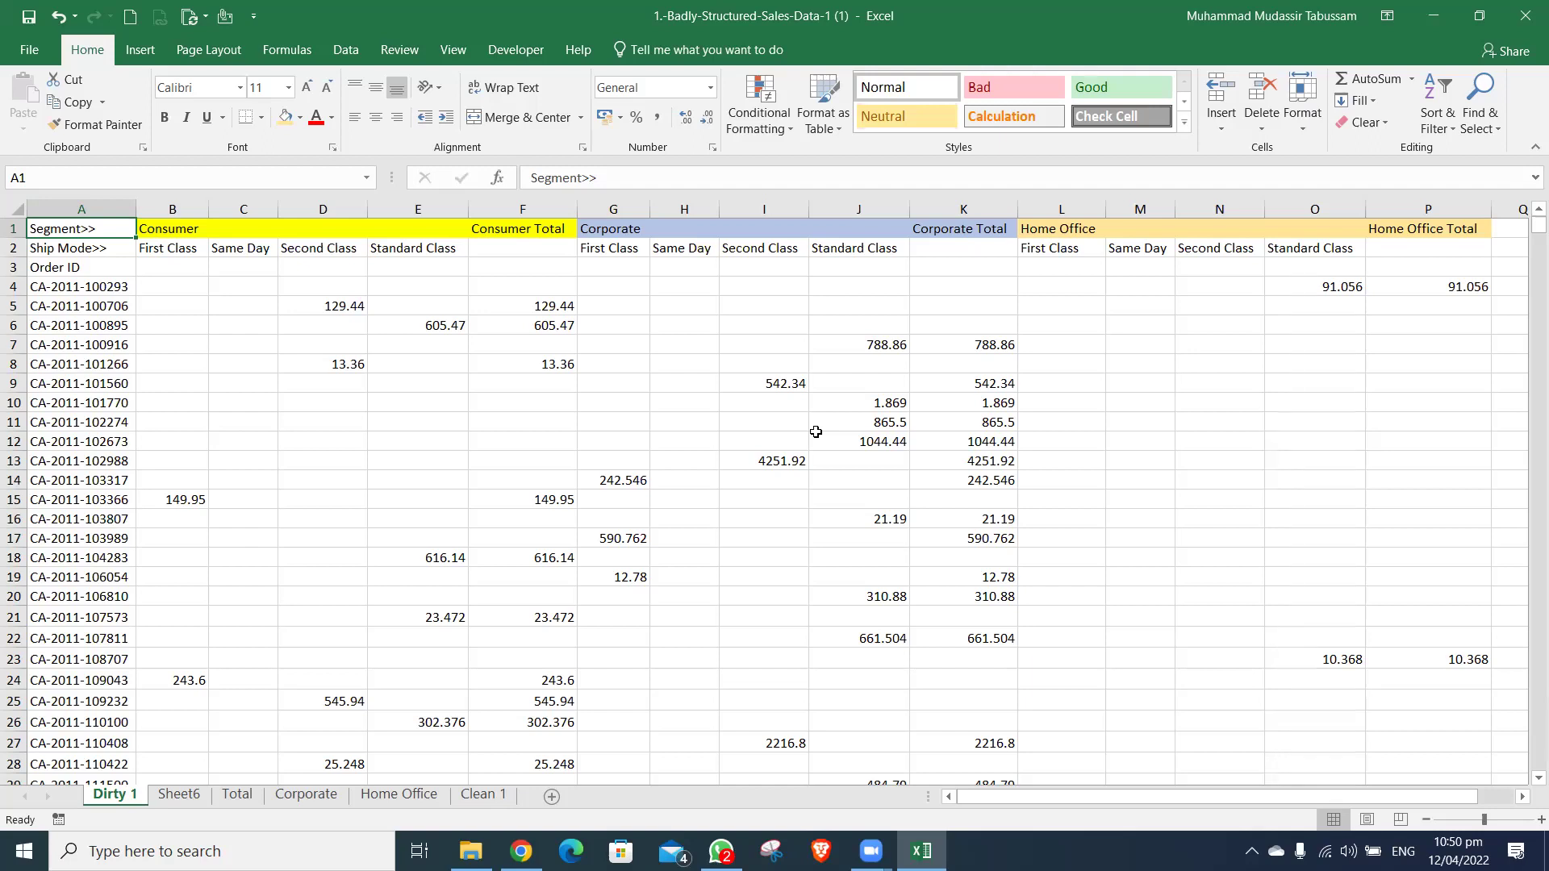
key(ctrl+shift+End)
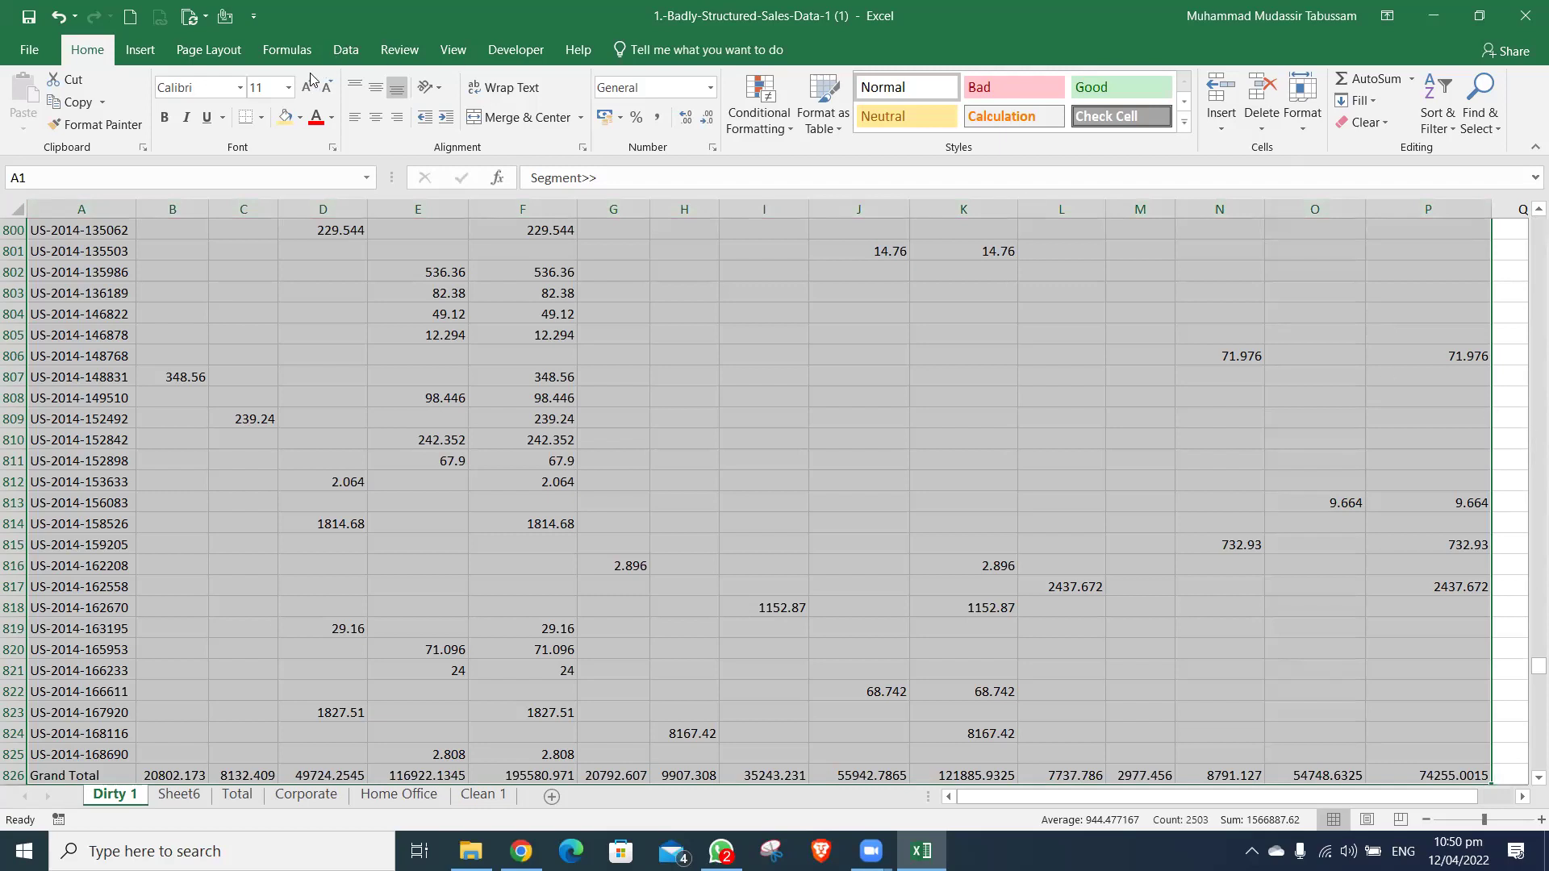
click(345, 50)
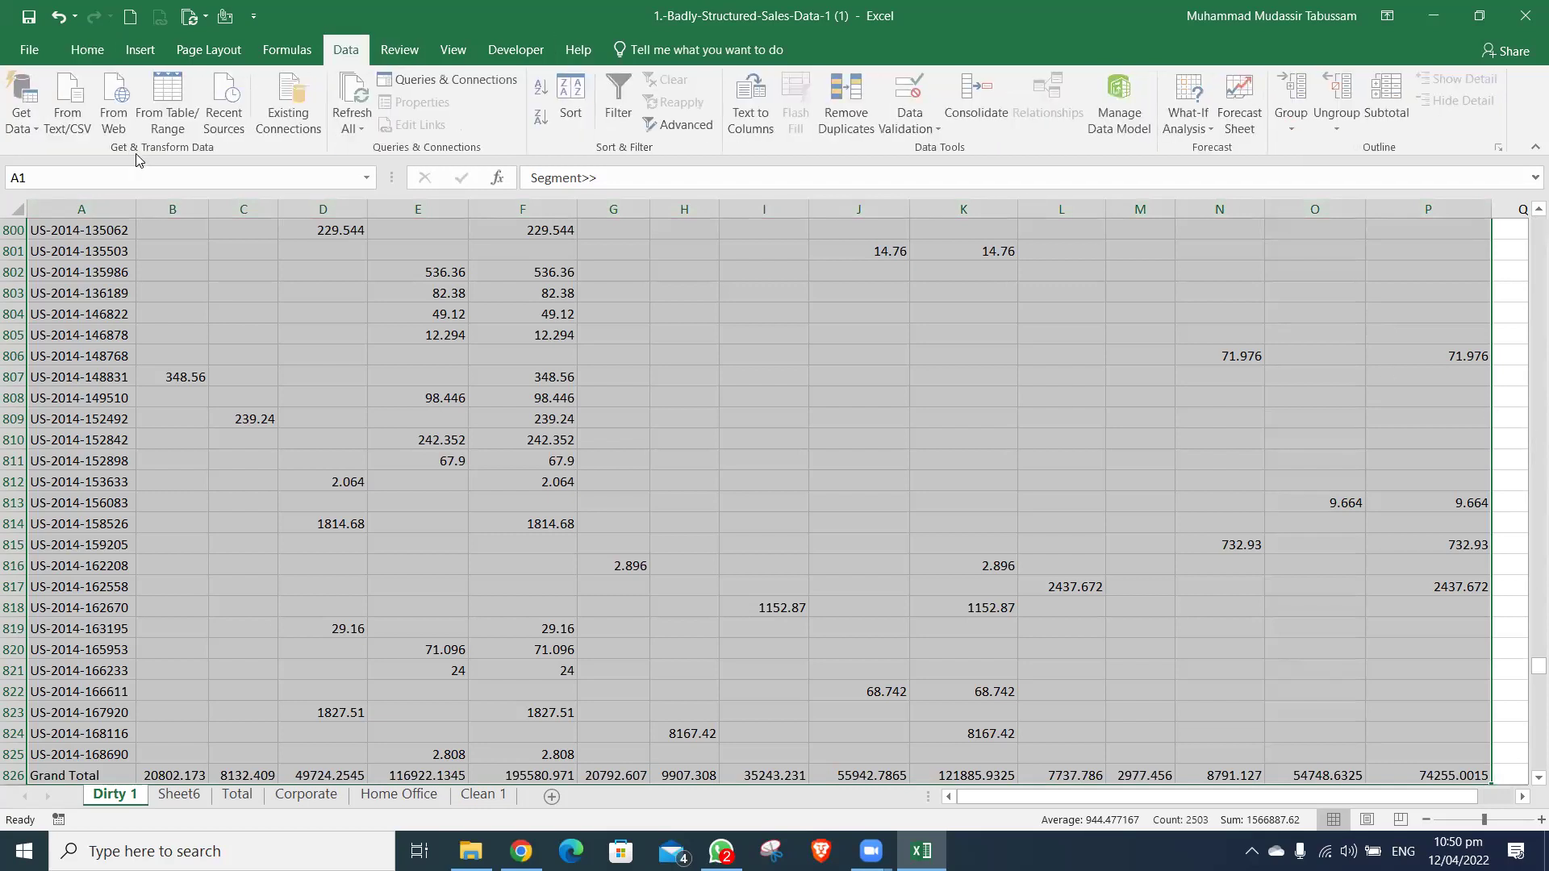
click(171, 106)
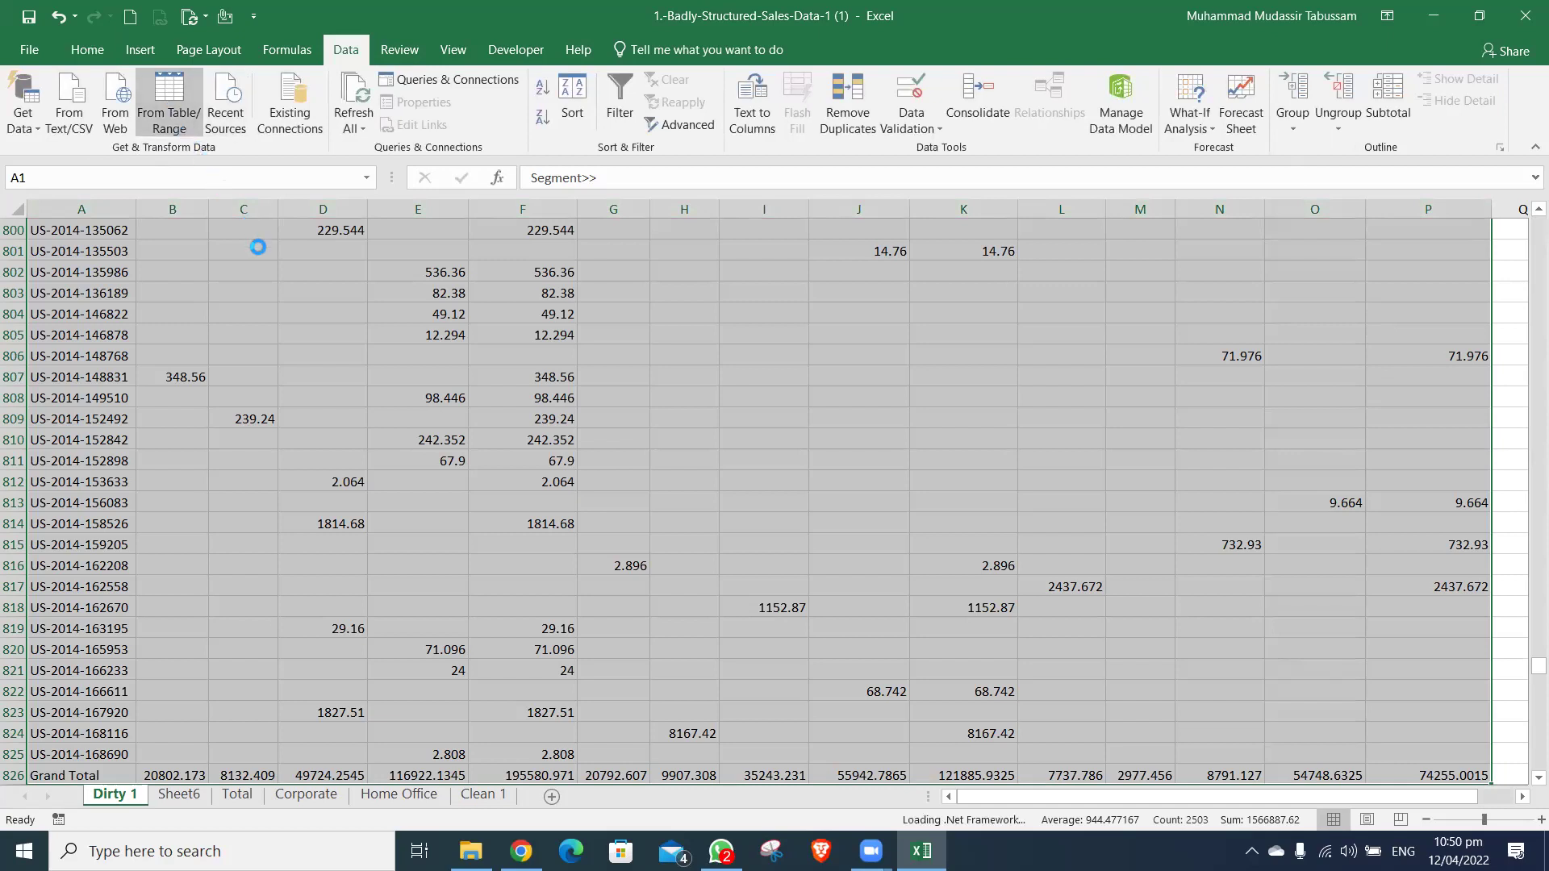